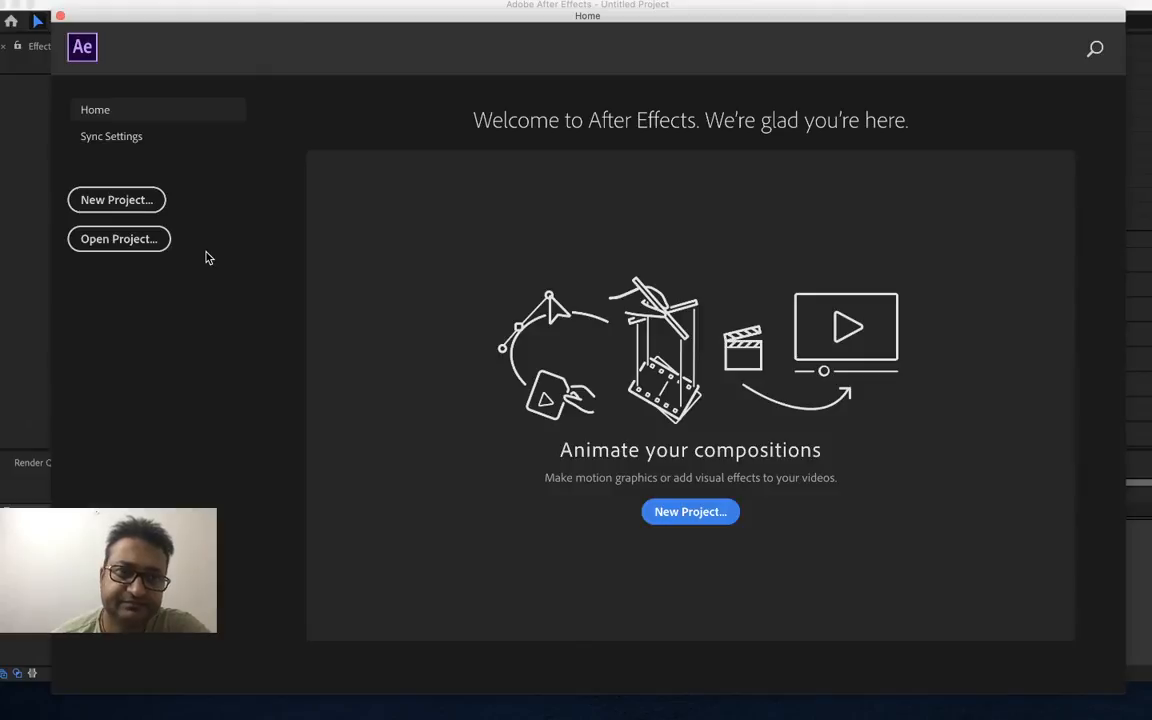
- Close the Home screen and try to open the recent Desktop project truy.aep
click(60, 18)
click(136, 1)
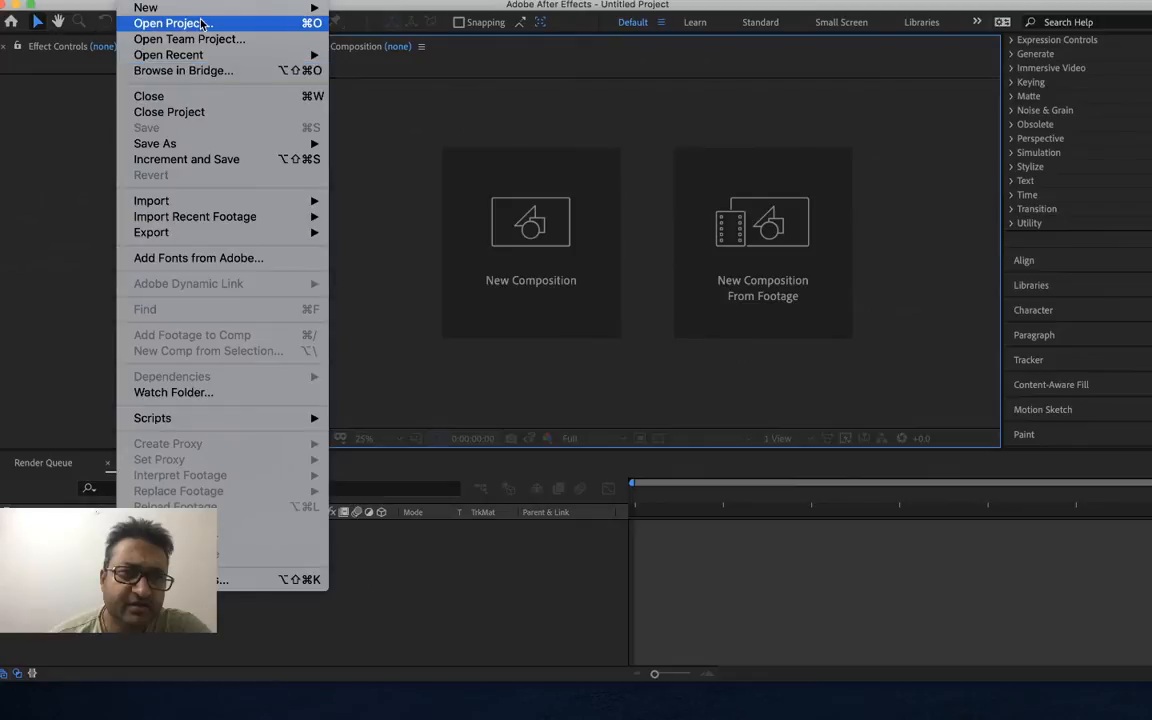
mouse_move(198, 54)
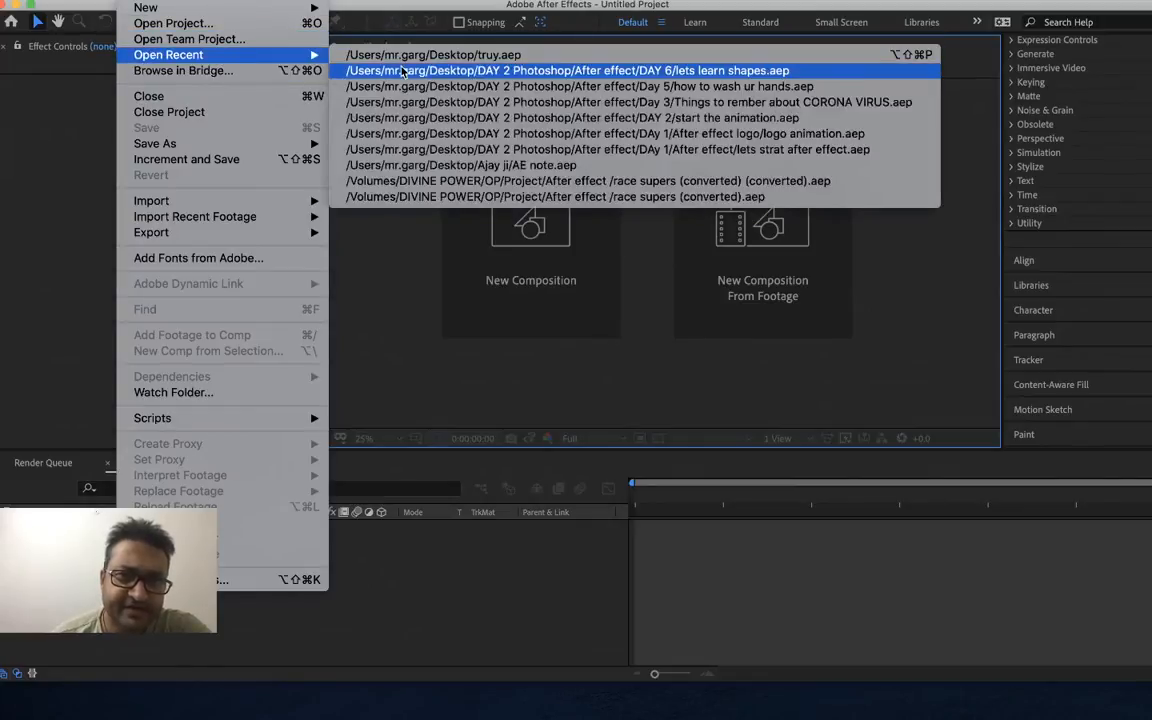
click(364, 56)
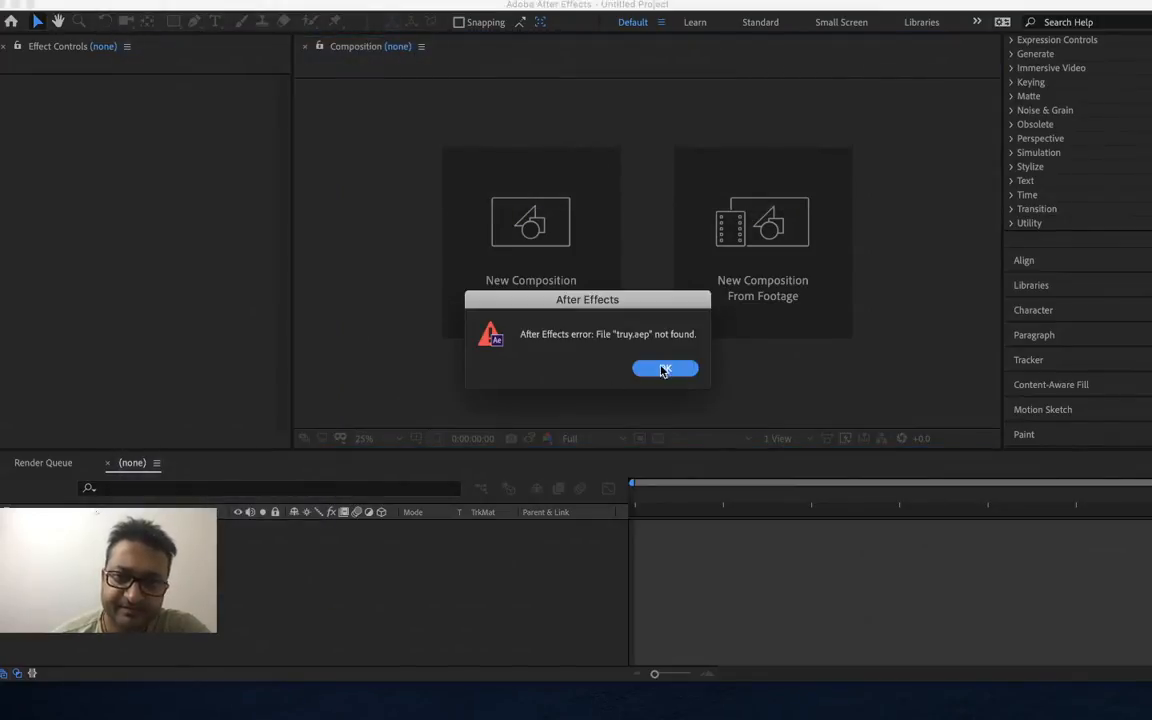
click(661, 370)
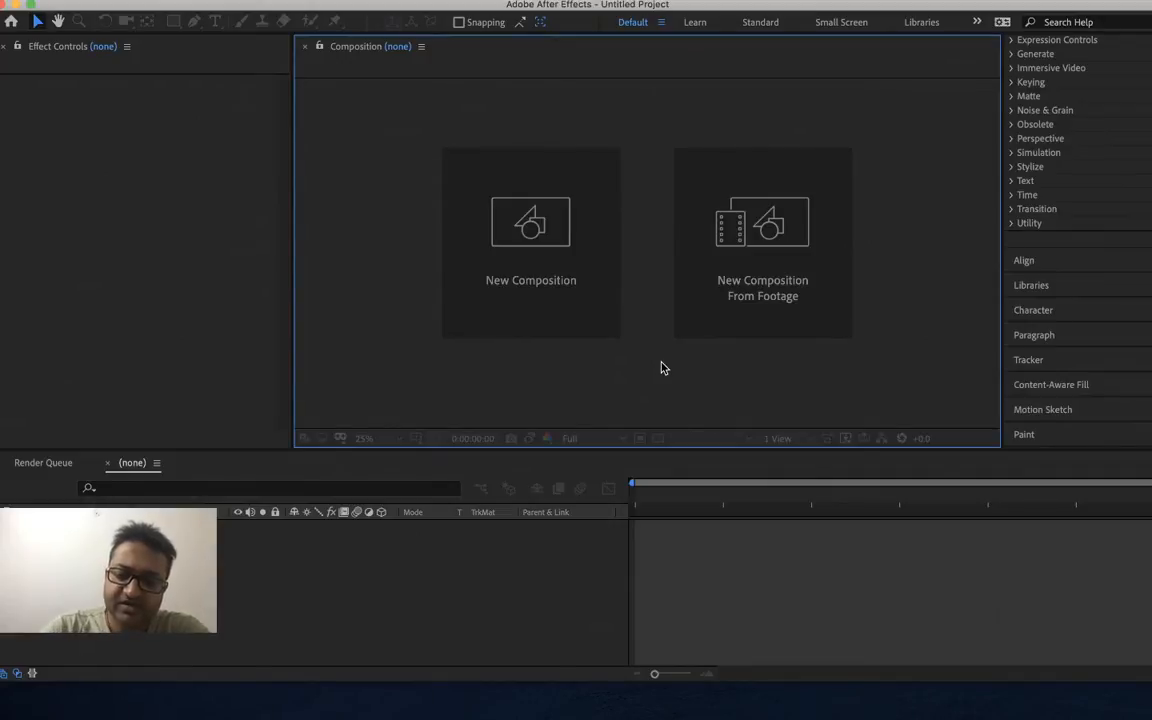
- Open the project truy.aep from the Day 7 folder inside the Lets learn folder on the Desktop
key(super+o)
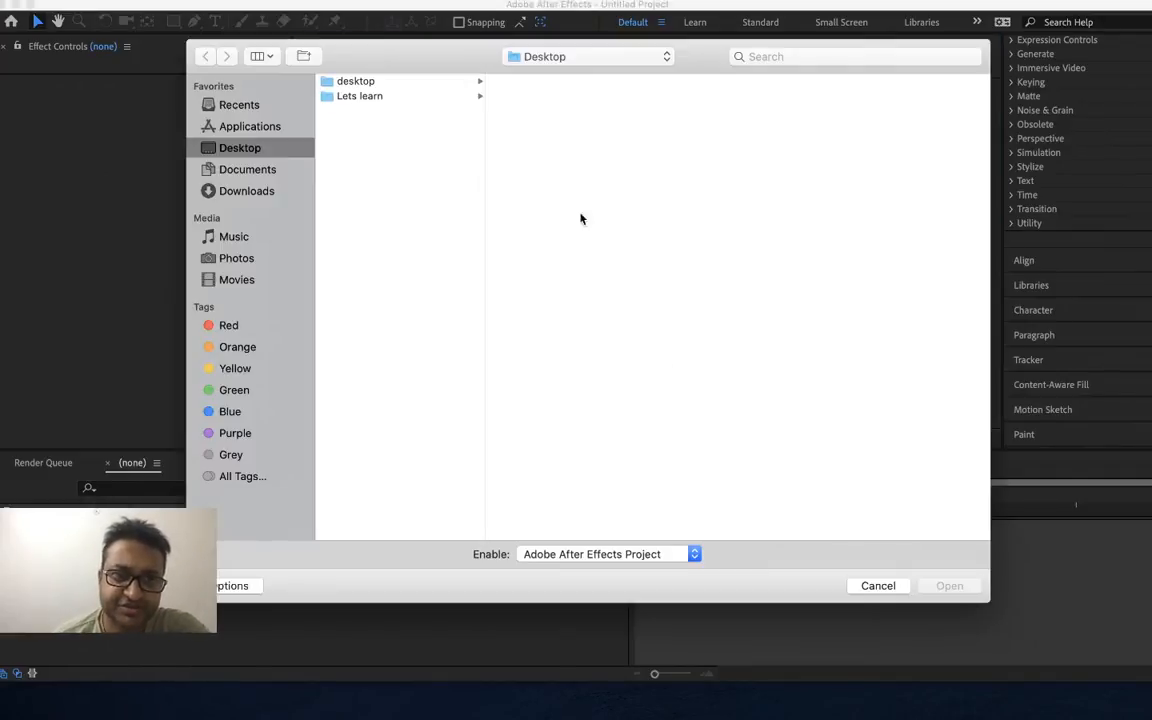
click(366, 96)
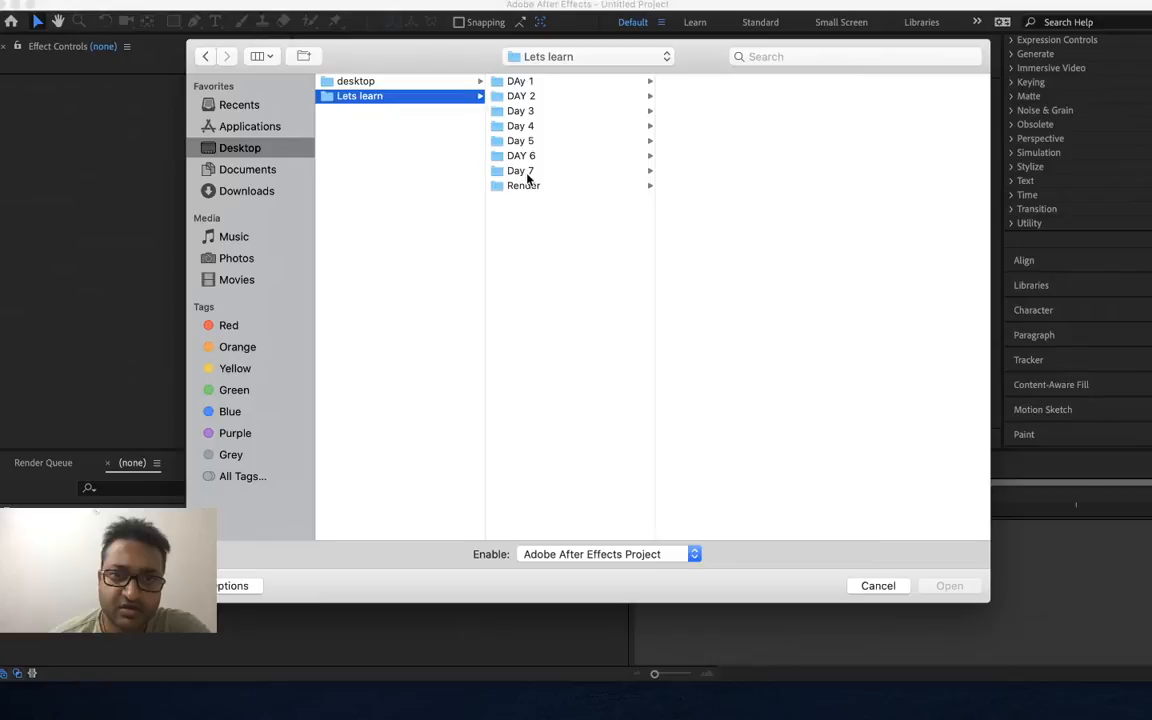
click(521, 171)
double_click(706, 127)
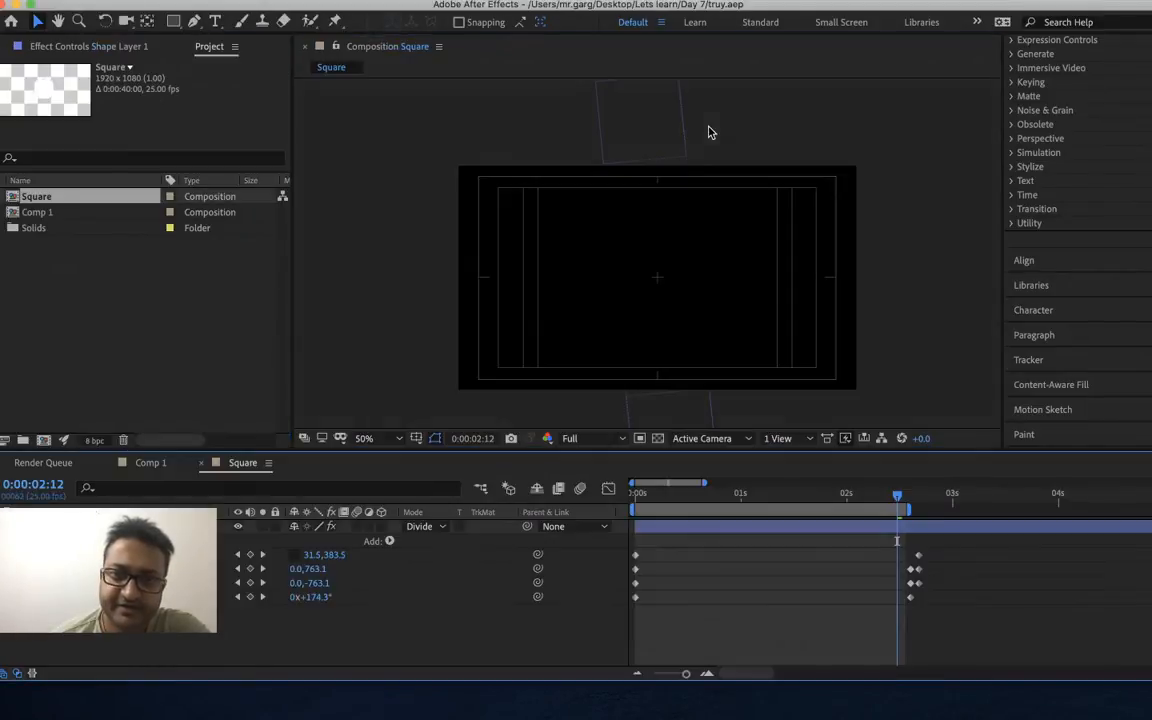
- Scrub through the animations of the Comp 1 and Square compositions to preview them
click(148, 463)
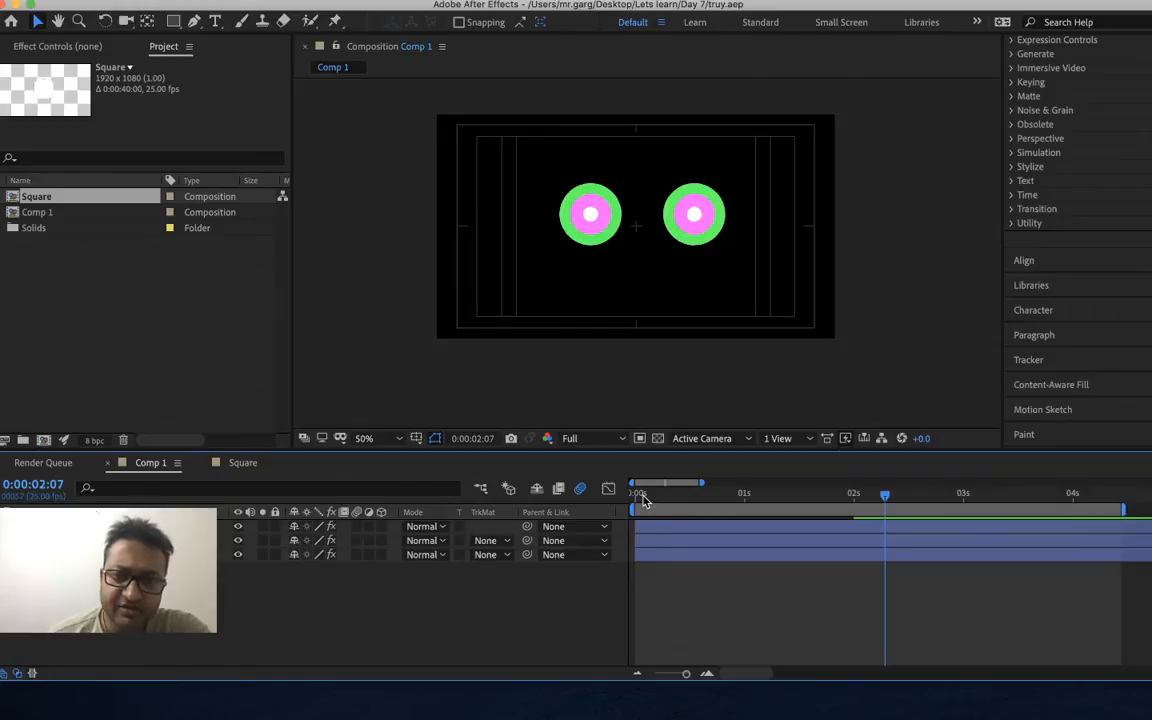
click(643, 499)
drag(643, 499, 872, 572)
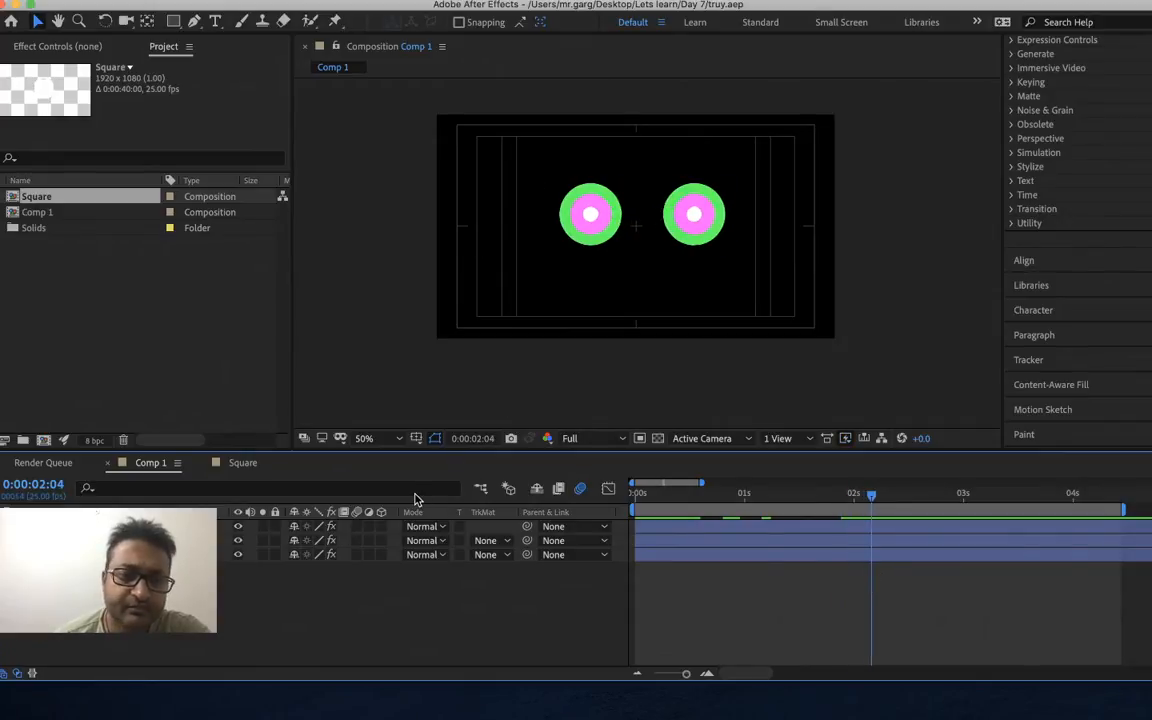
click(236, 464)
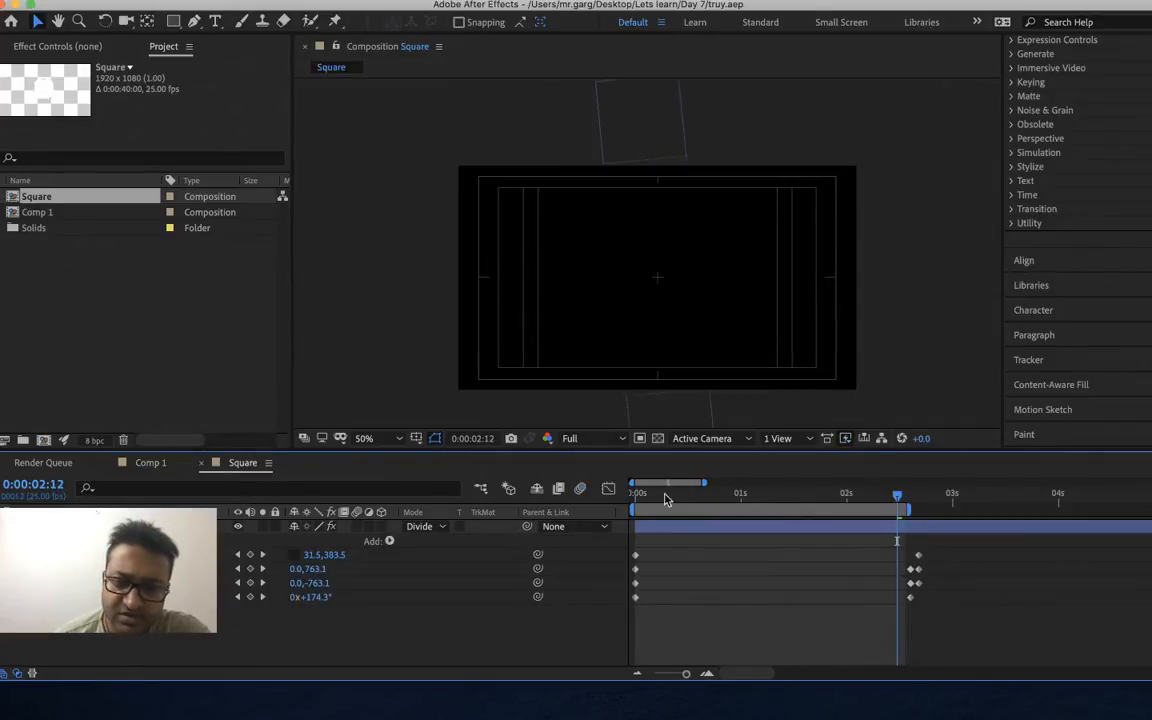
drag(648, 500, 838, 538)
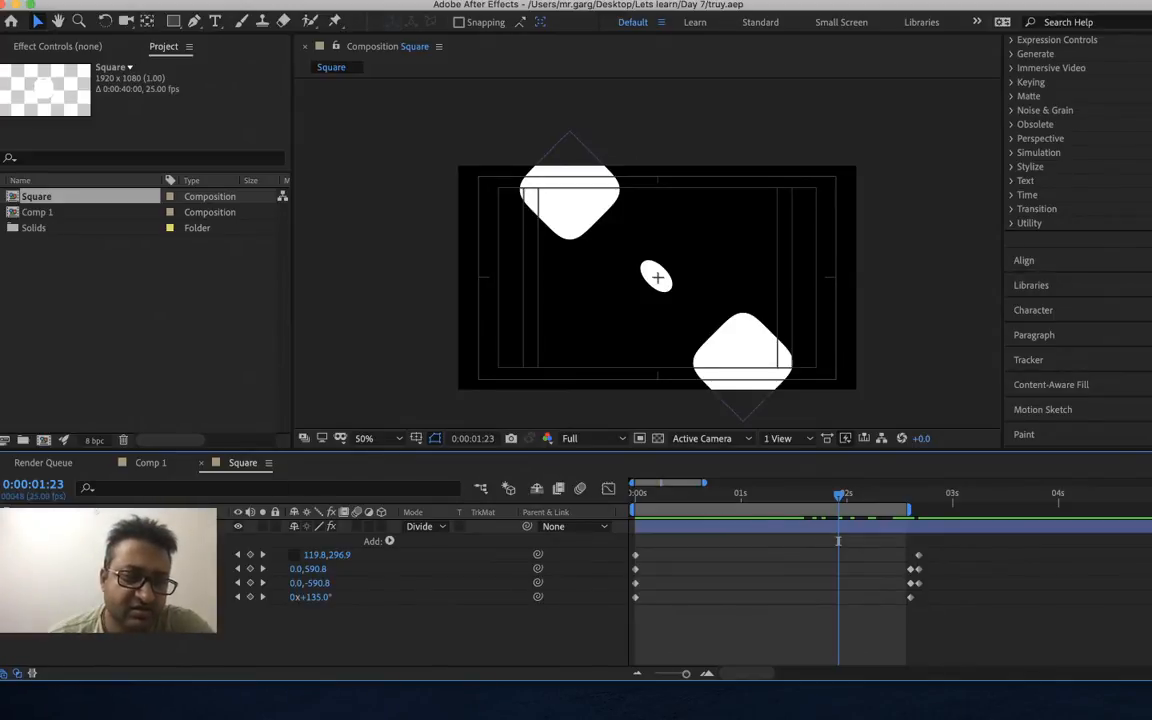
- Select the shape layer in the Square composition and examine the settings of its applied effect
click(57, 44)
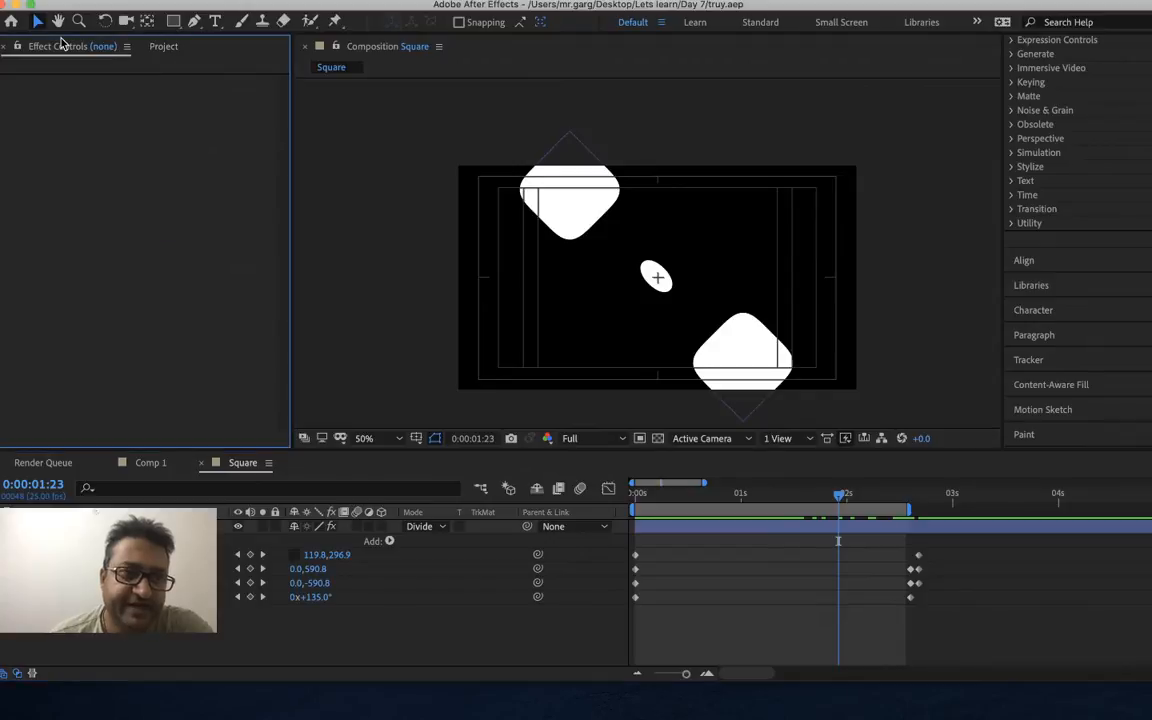
click(838, 541)
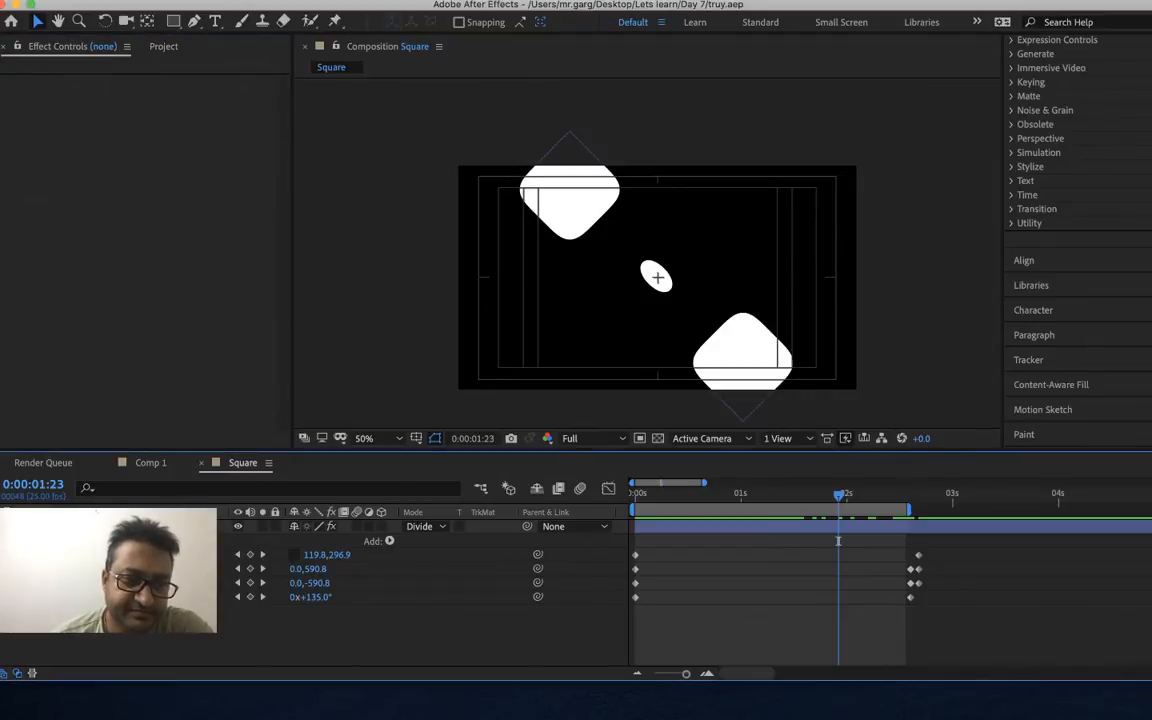
right_click(160, 527)
key(Escape)
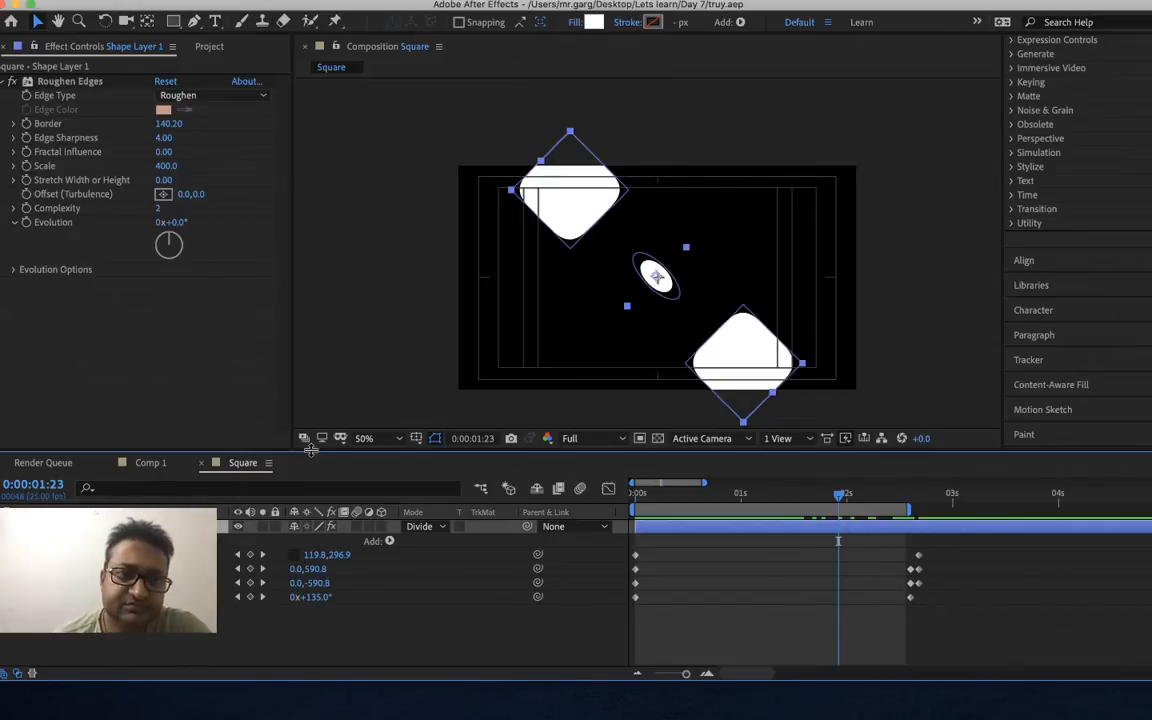
- Start a new project and create the composition Comp 1 with a duration of 0:00:05:00
click(128, 3)
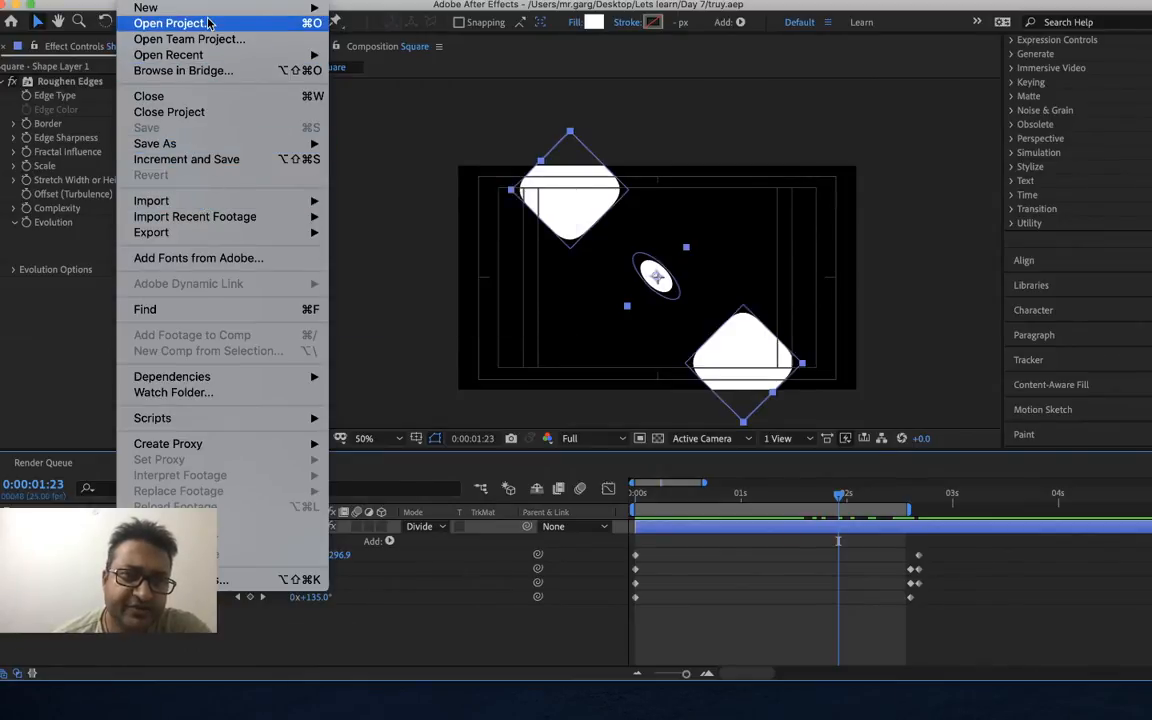
click(411, 12)
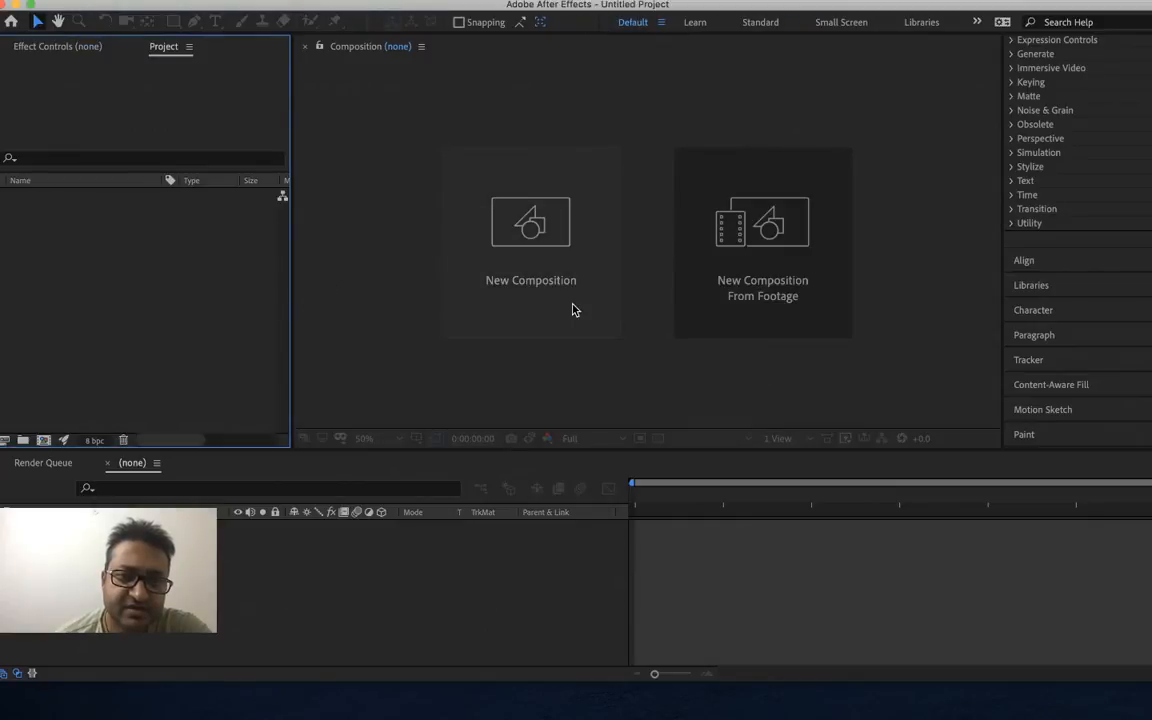
click(573, 310)
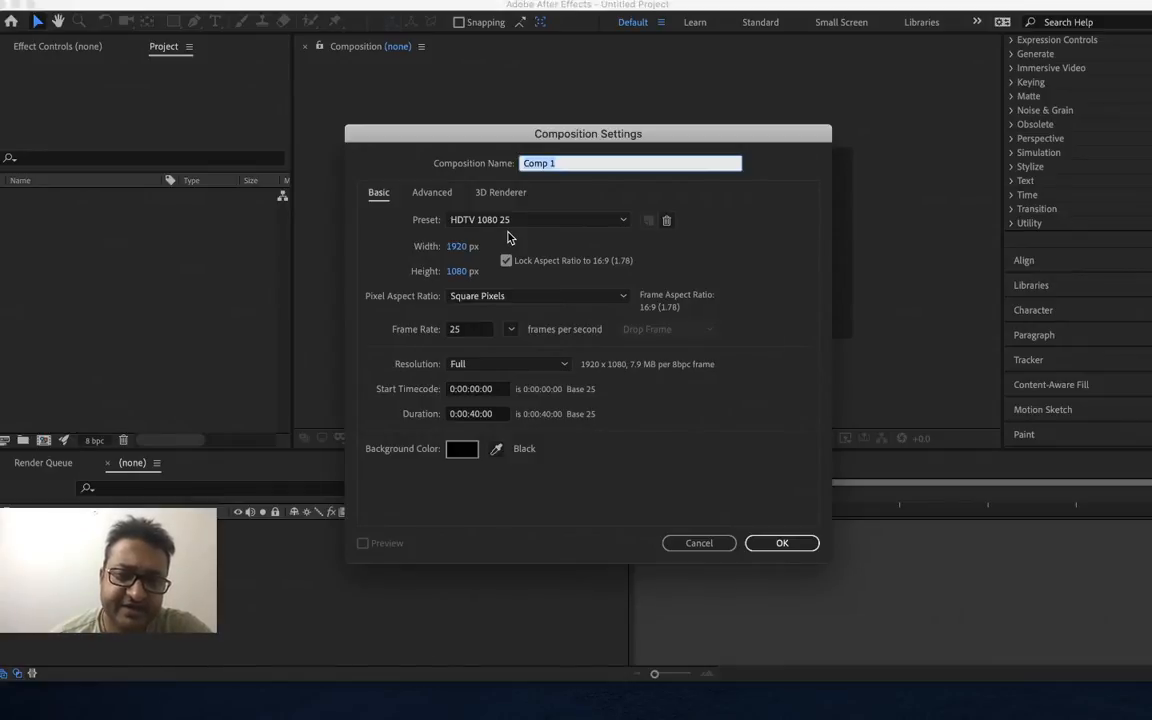
click(478, 417)
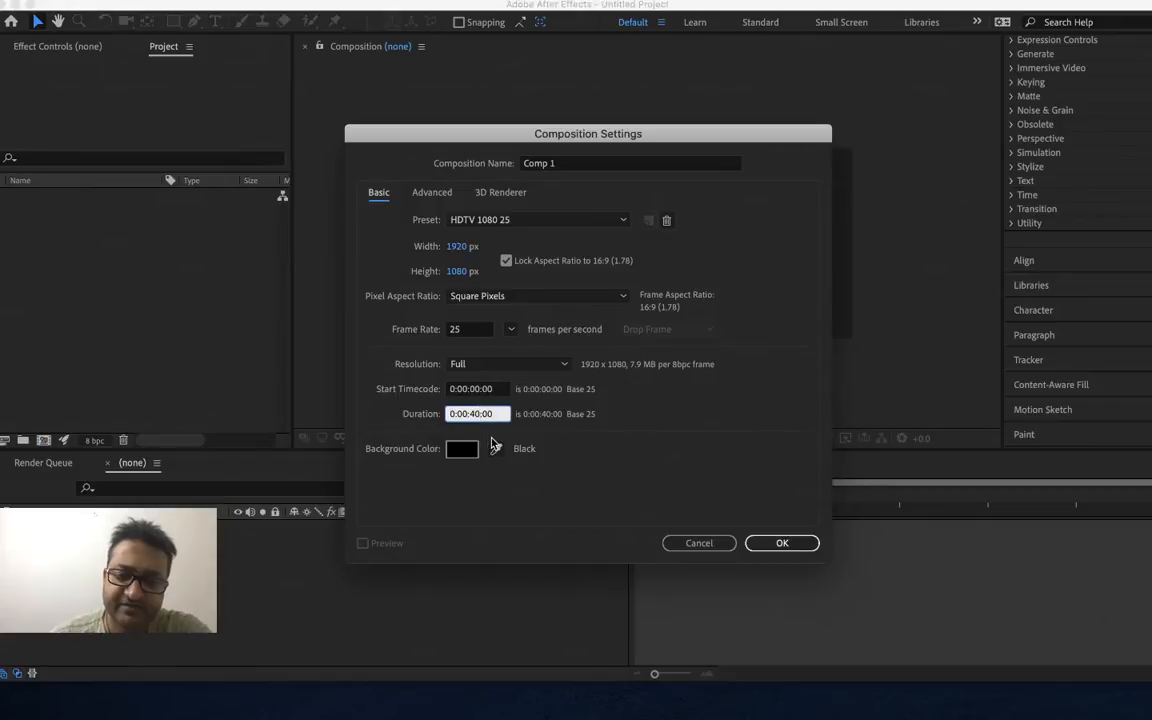
key(BackSpace)
key(BackSpace)
text(5)
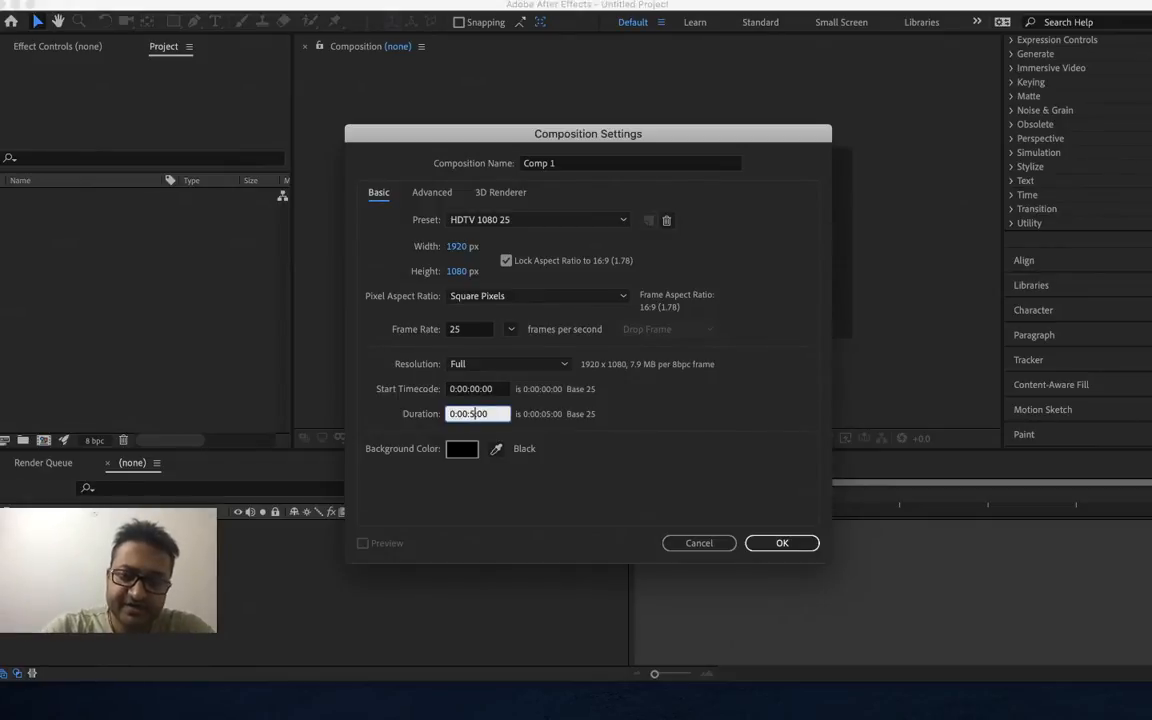
key(Return)
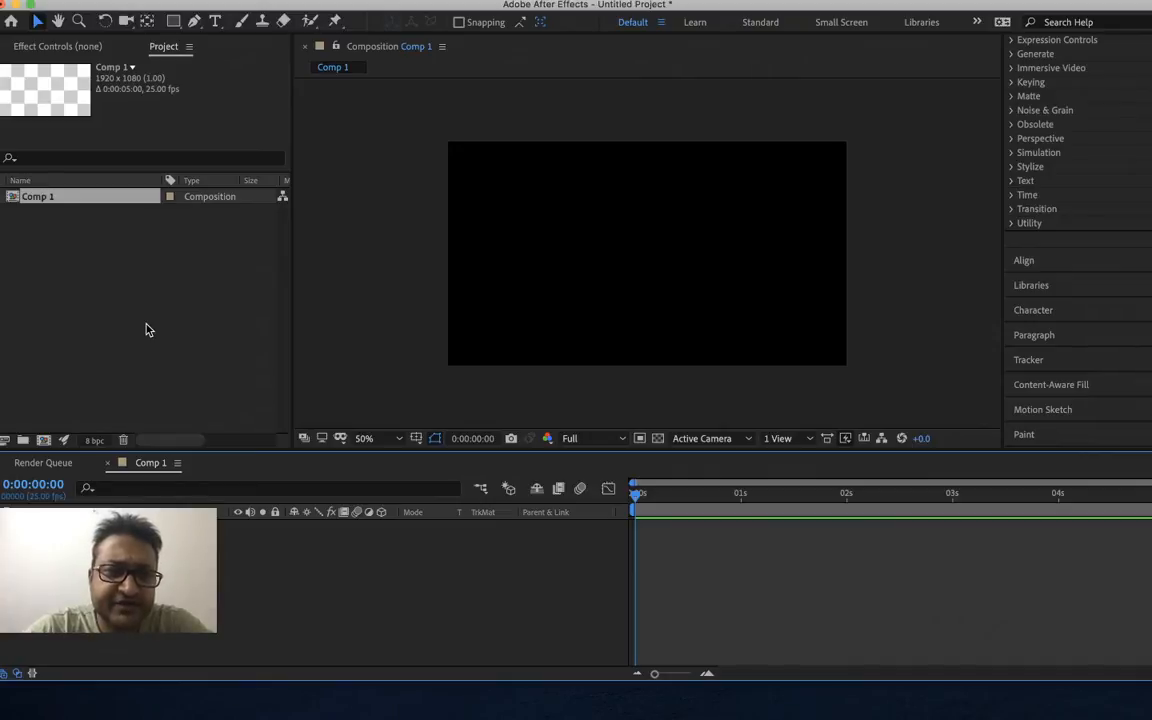
- Save the project as "lets play with effects" in the Day 7 folder
key(super+s)
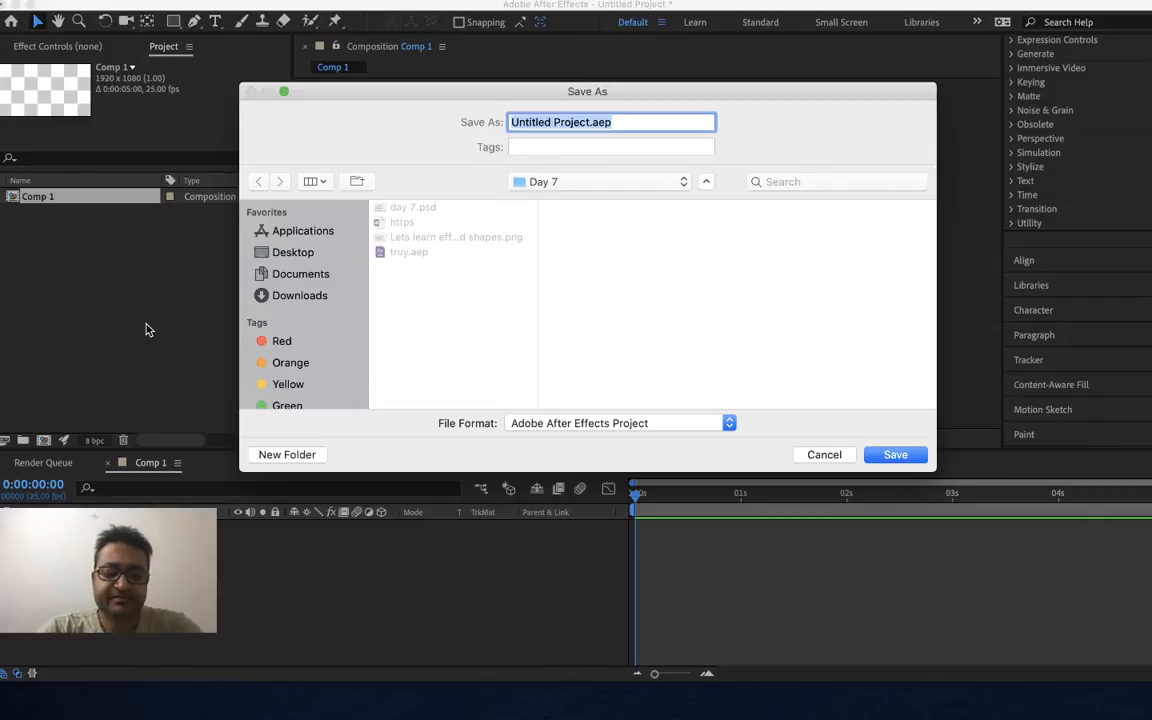
text(lets )
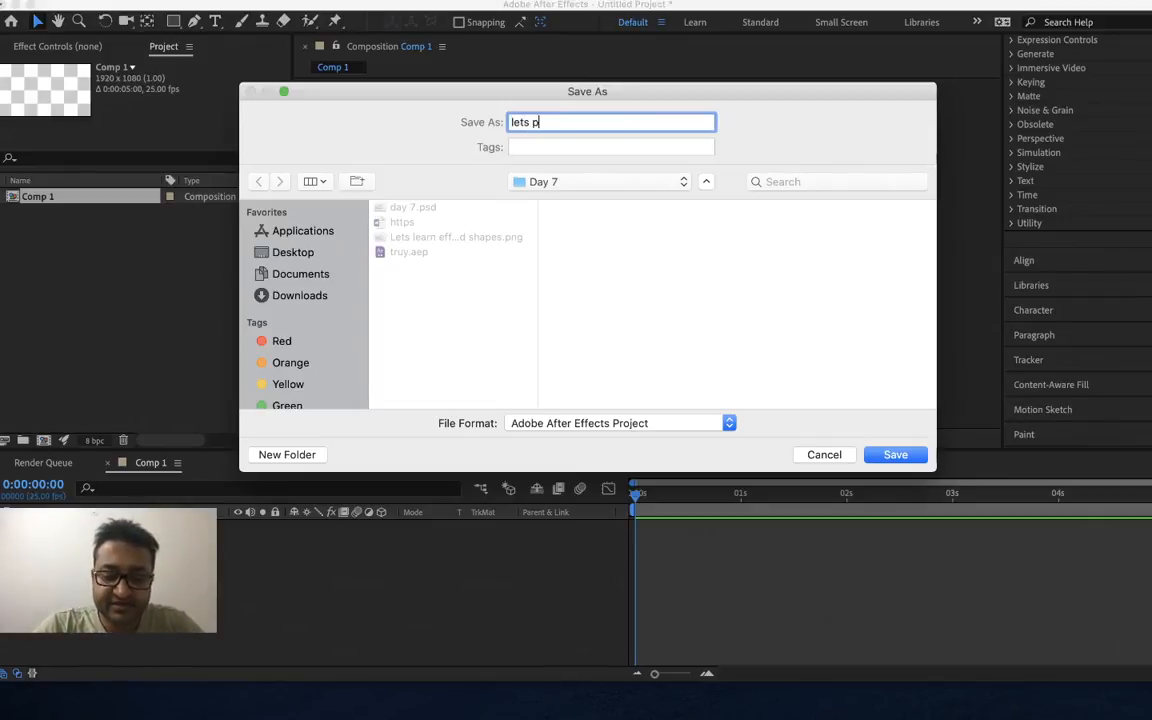
text(play with effects)
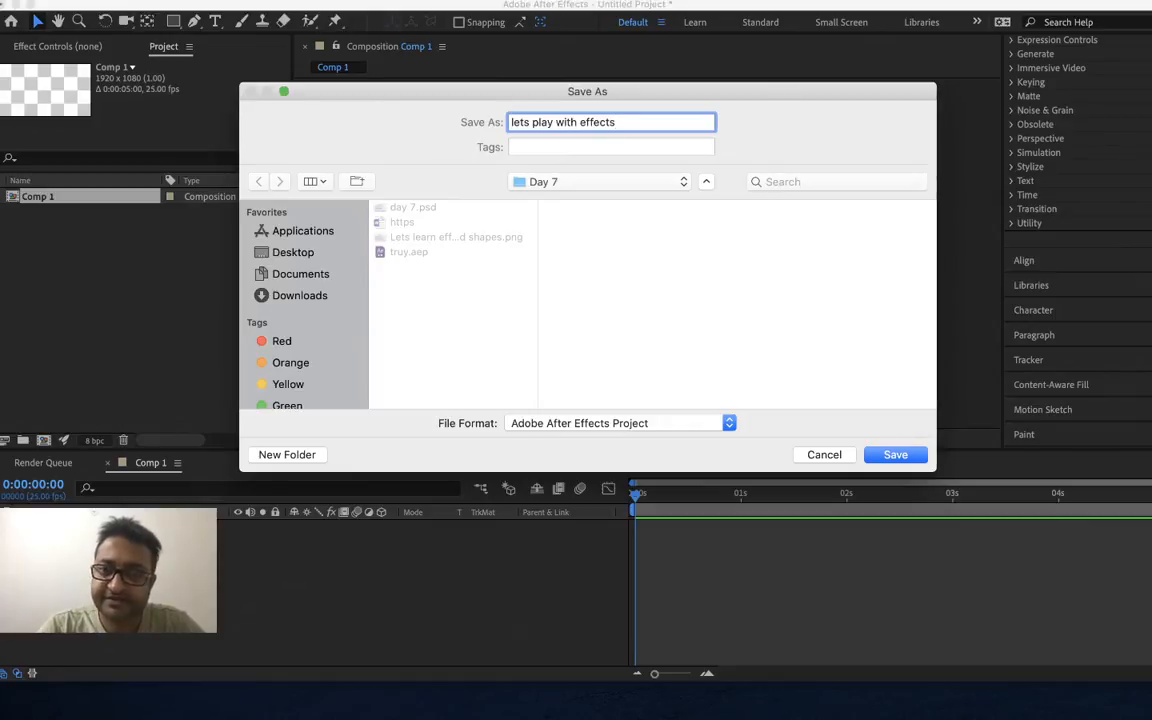
key(Return)
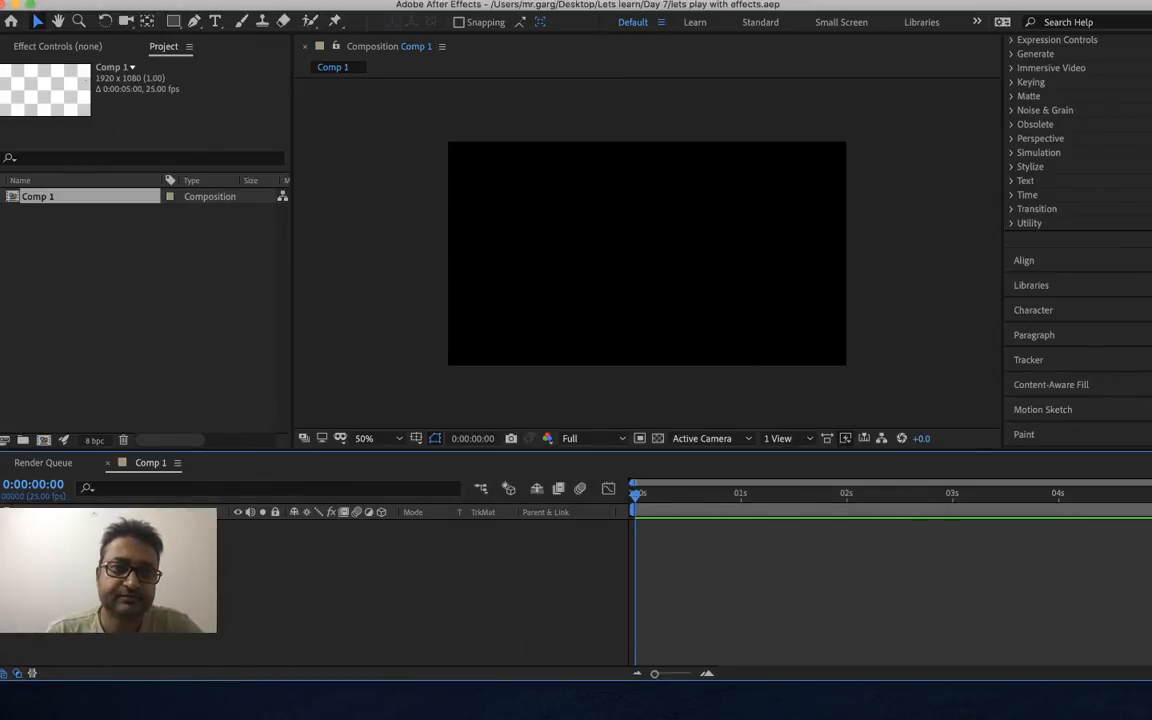
- Purge all memory and the disk cache, accepting the deletion of all cached files
click(225, 0)
mouse_move(168, 0)
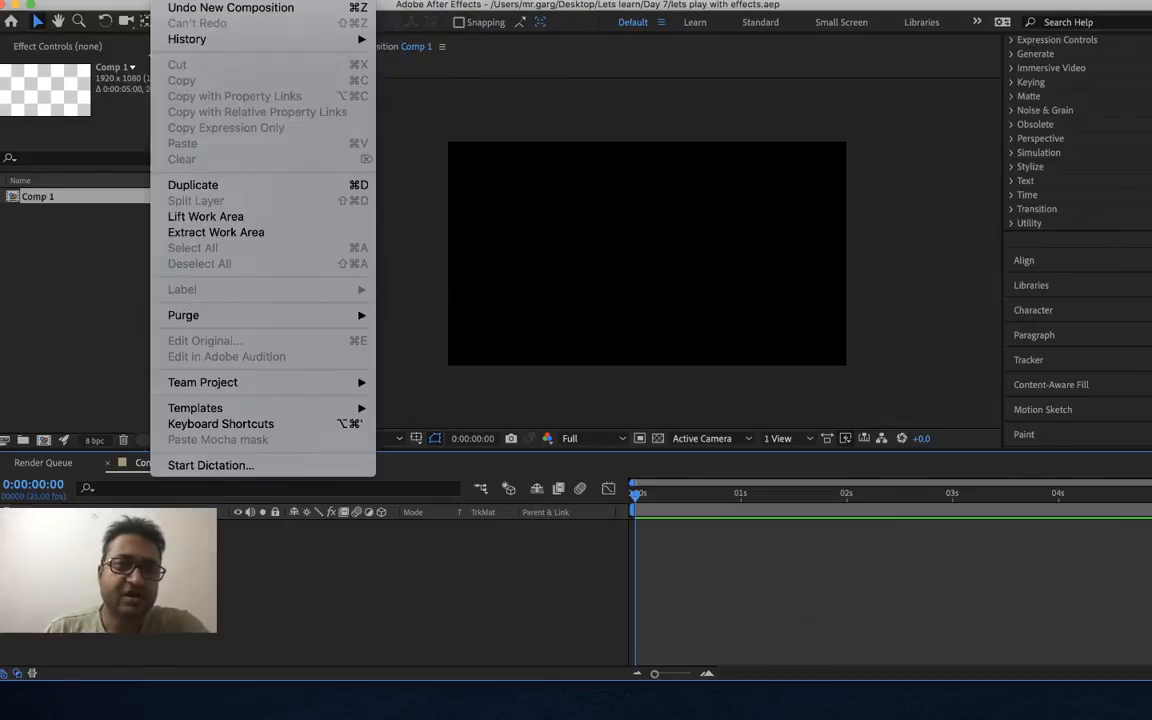
mouse_move(230, 315)
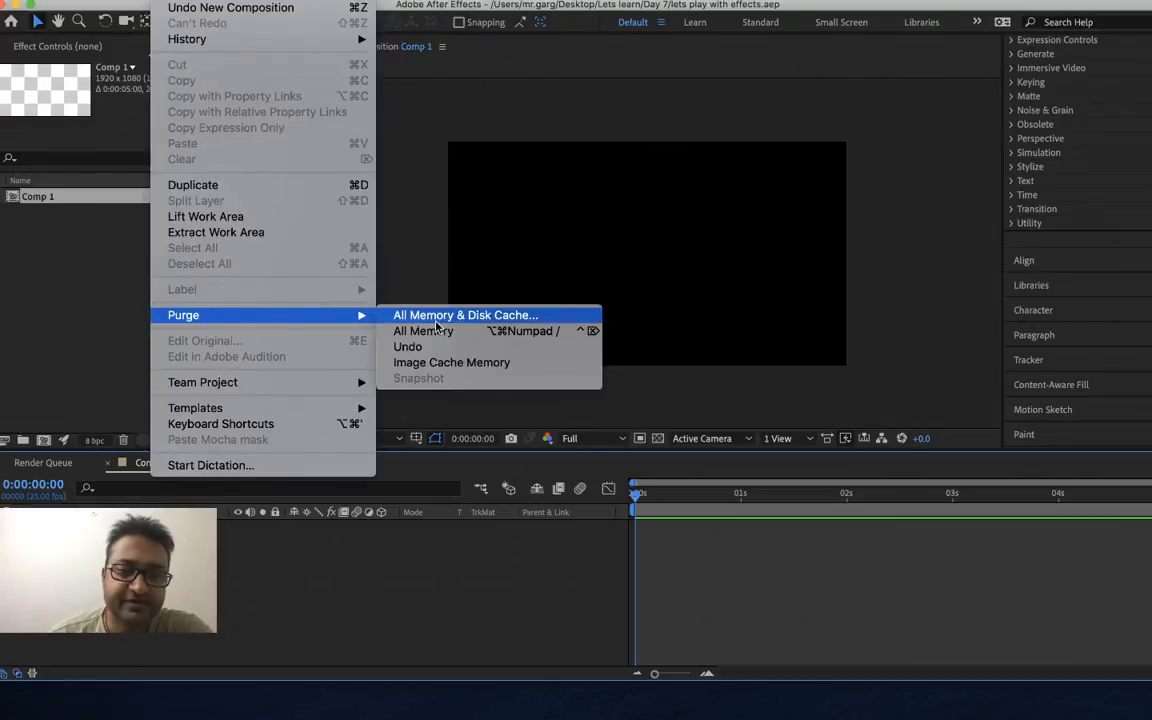
click(450, 316)
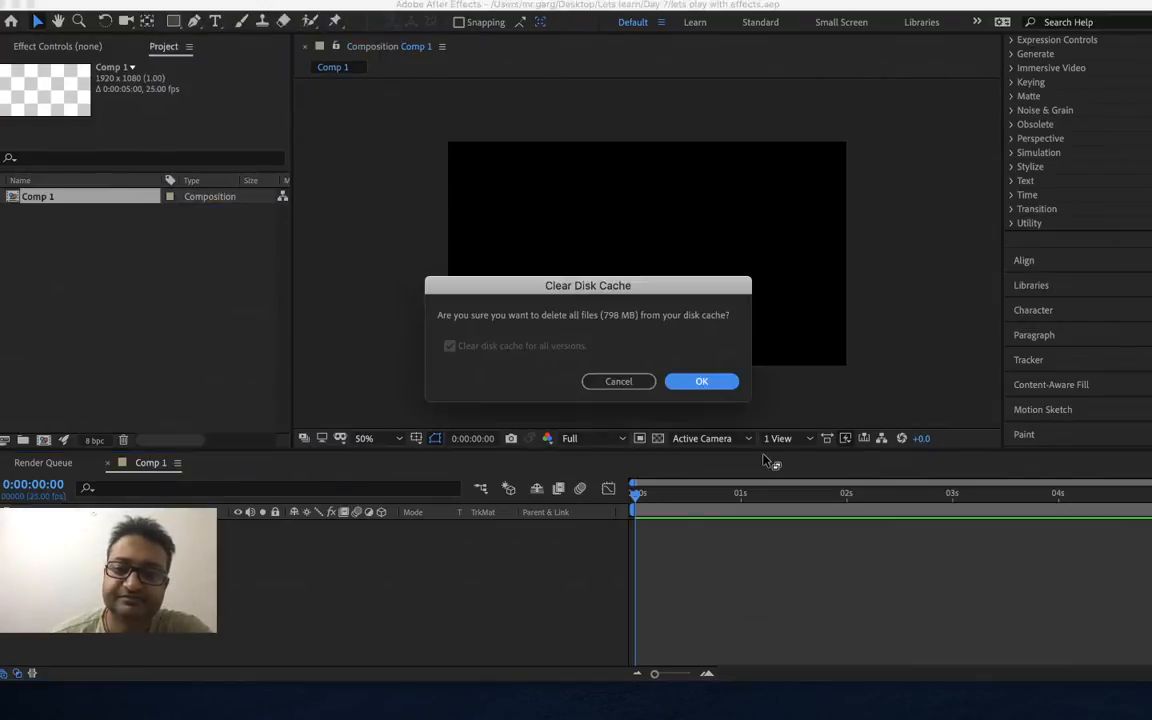
click(703, 383)
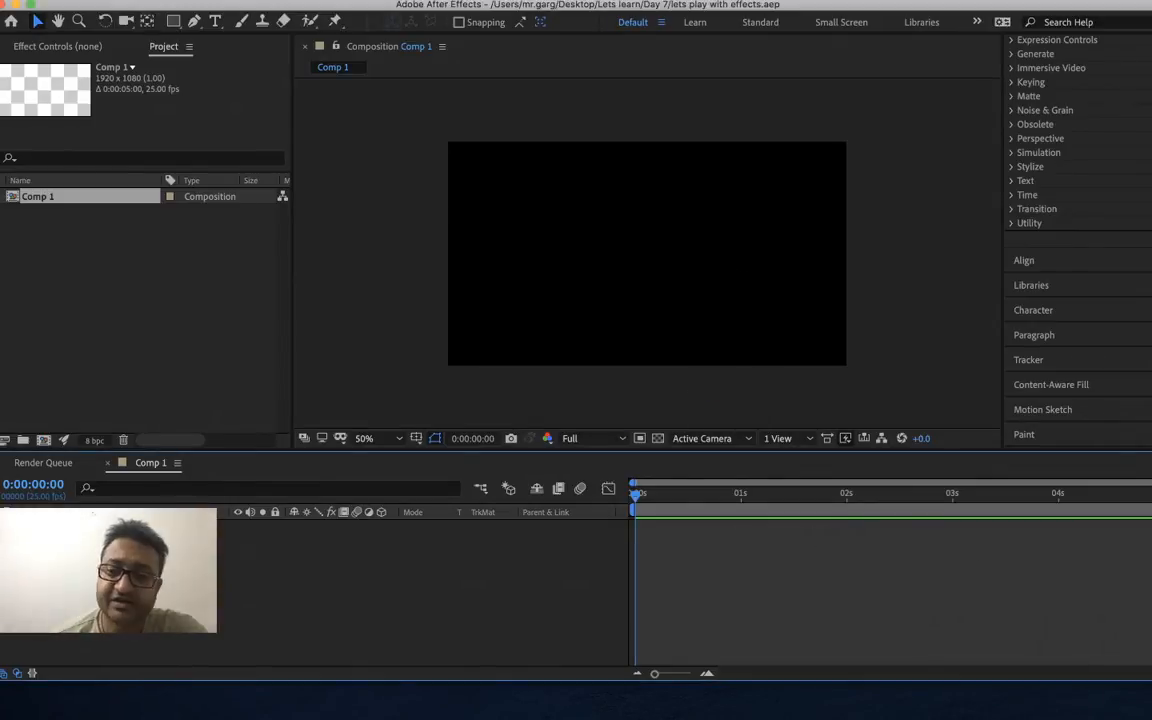
- Display the title and action safe guides and draw a white square with one corner at the composition's center
drag(576, 682, 576, 719)
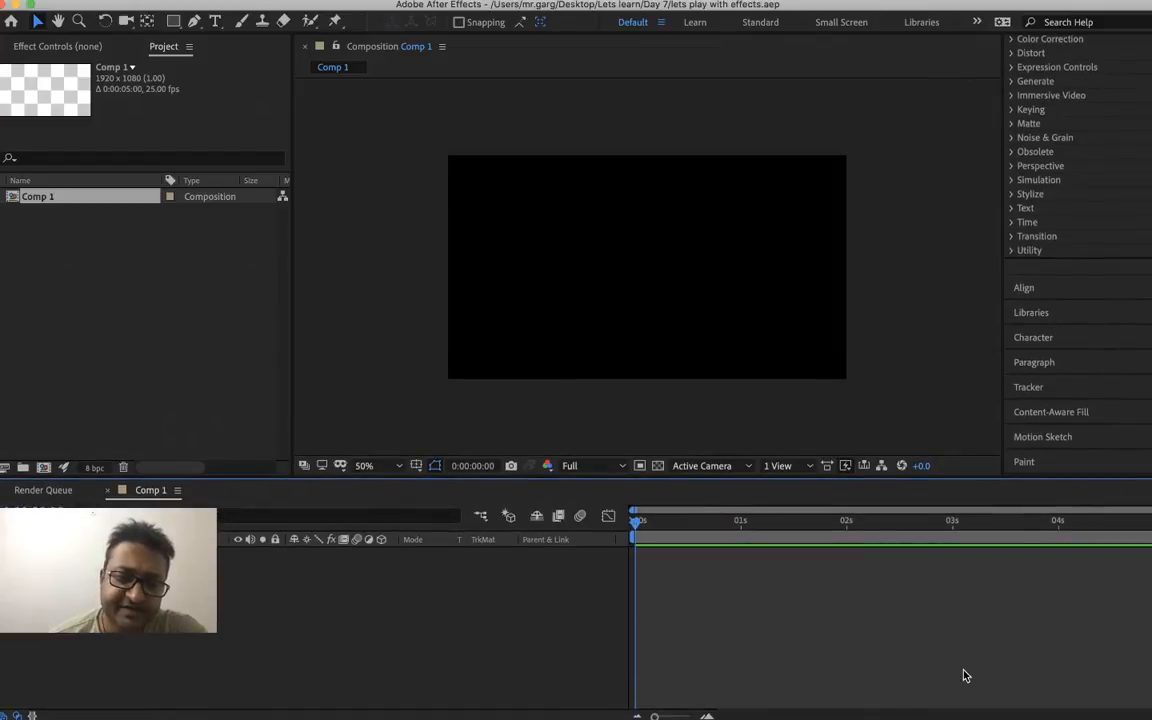
click(173, 23)
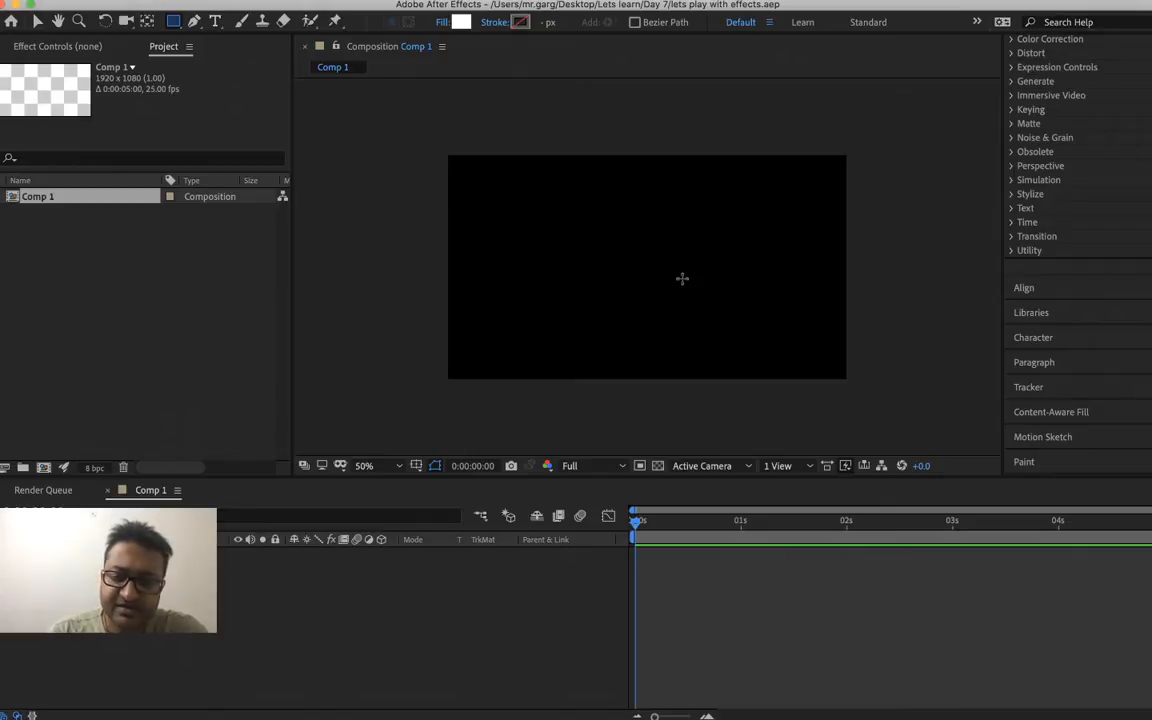
key(apostrophe)
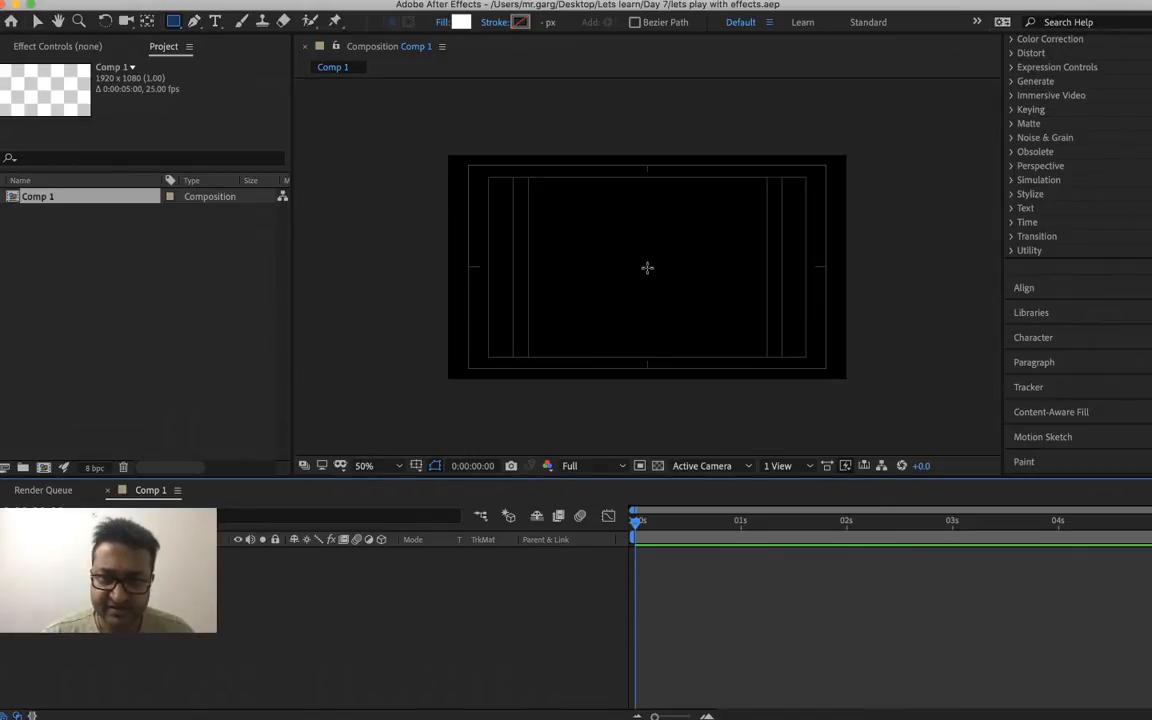
drag(647, 267, 703, 314)
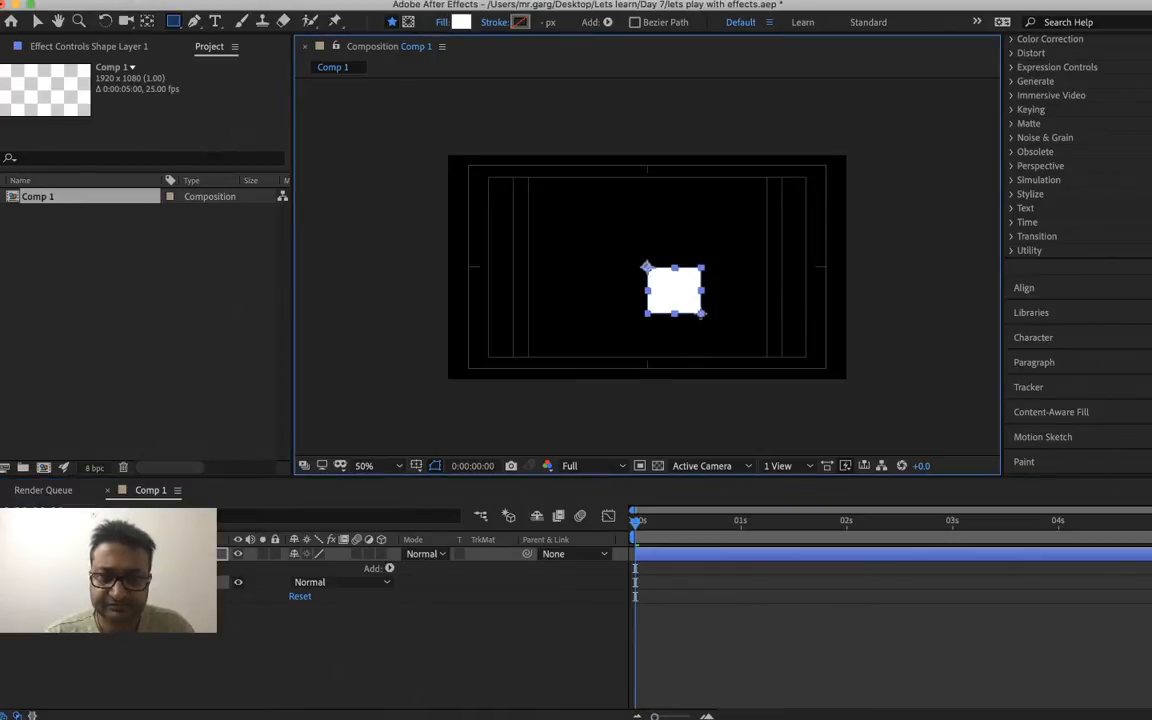
click(703, 315)
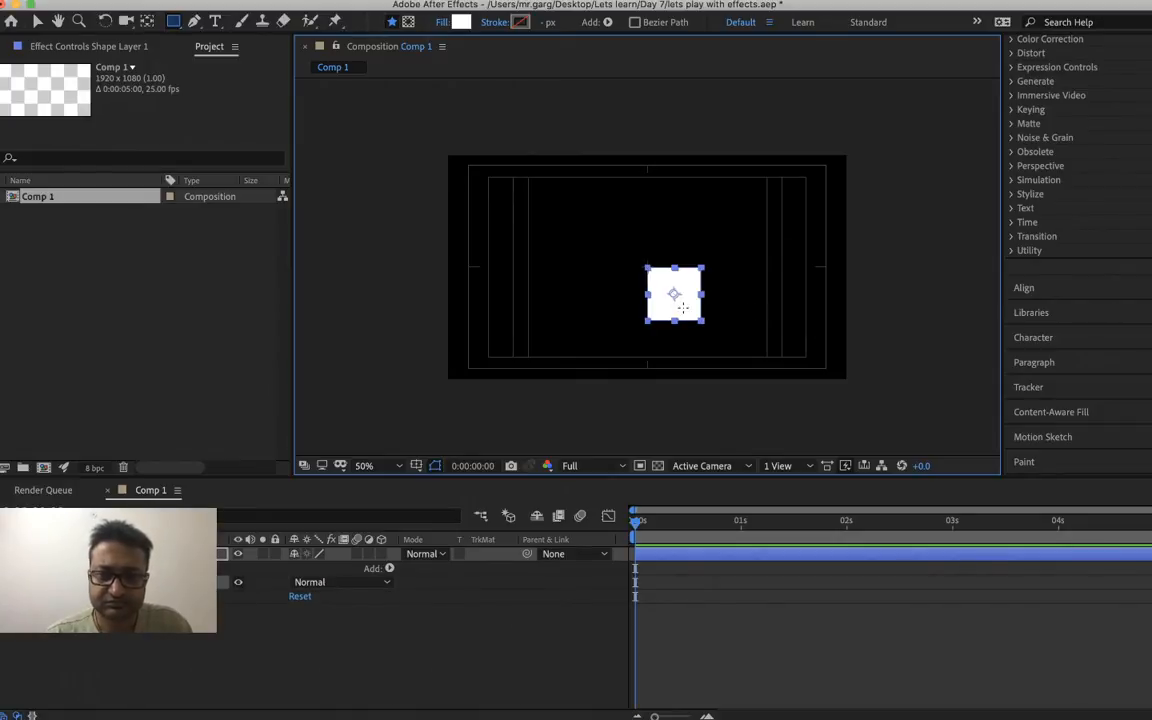
- Move the white square so that it is centered in the composition
key(c)
key(v)
drag(681, 312, 653, 285)
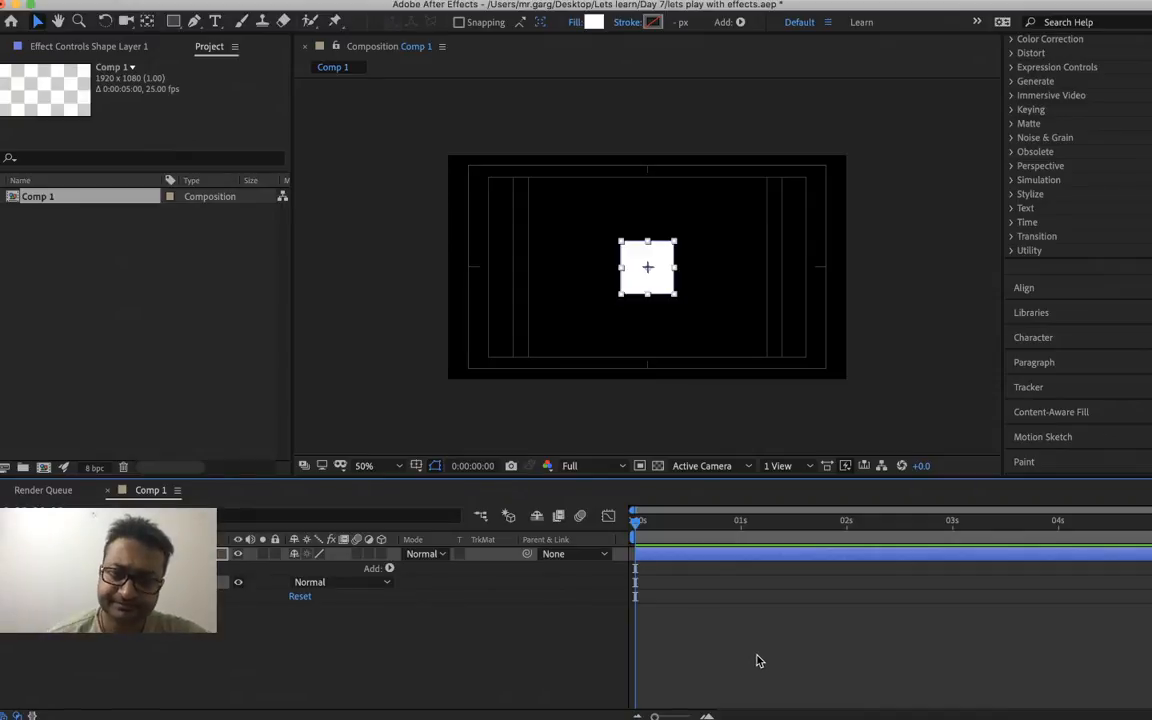
- Add a Size keyframe to the square's rectangle path at 1 second and save the project while closing it
click(741, 529)
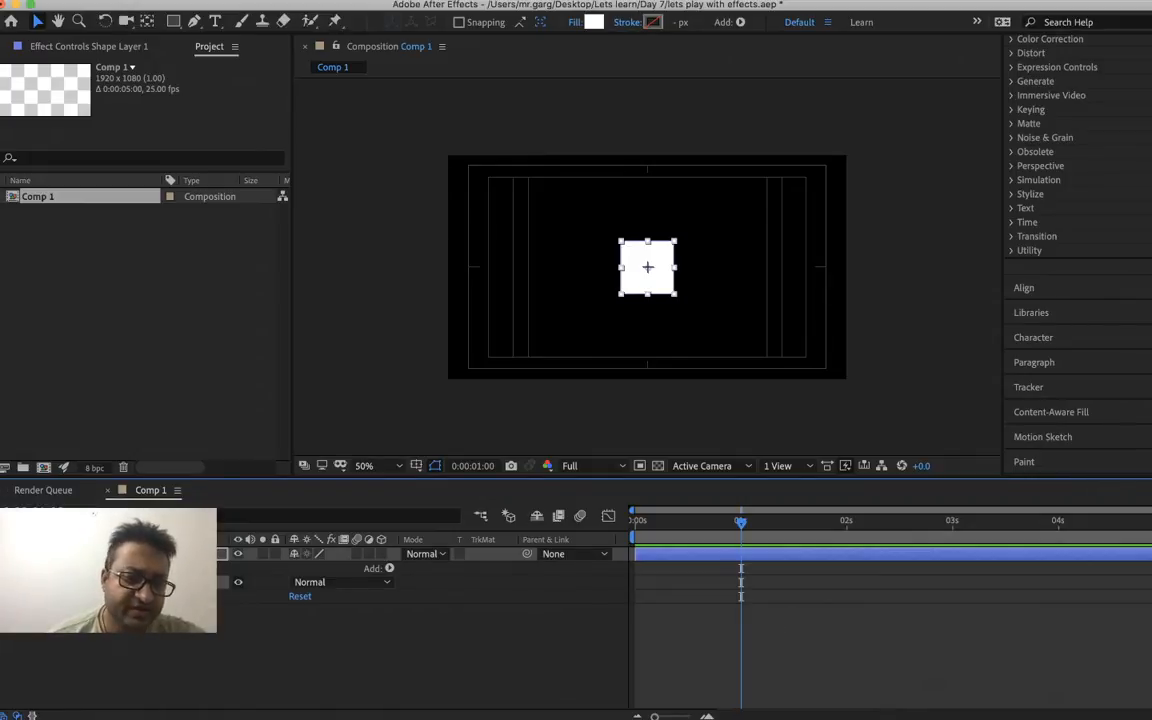
click(27, 582)
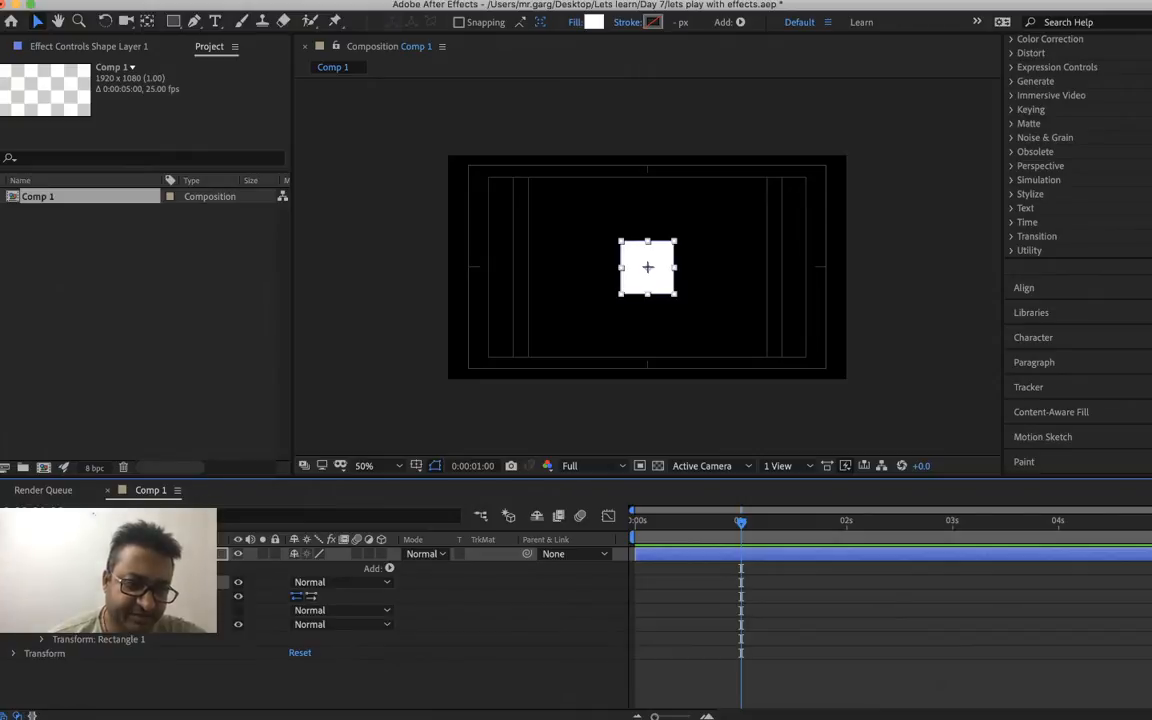
click(41, 596)
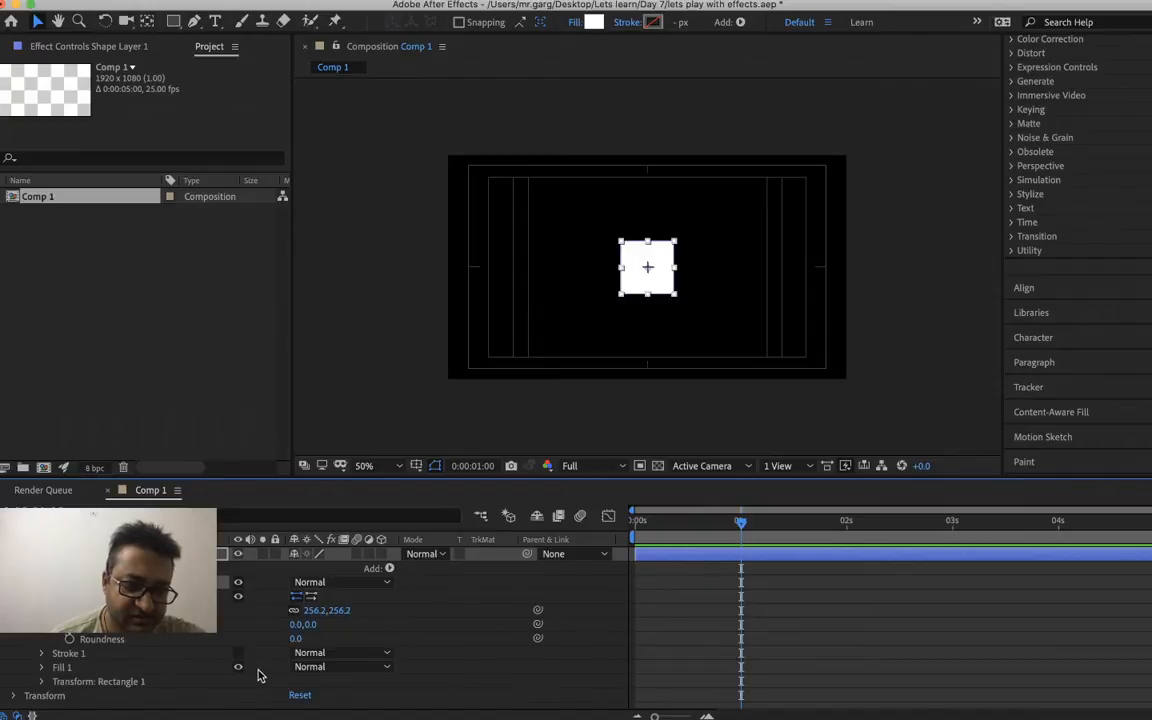
click(68, 610)
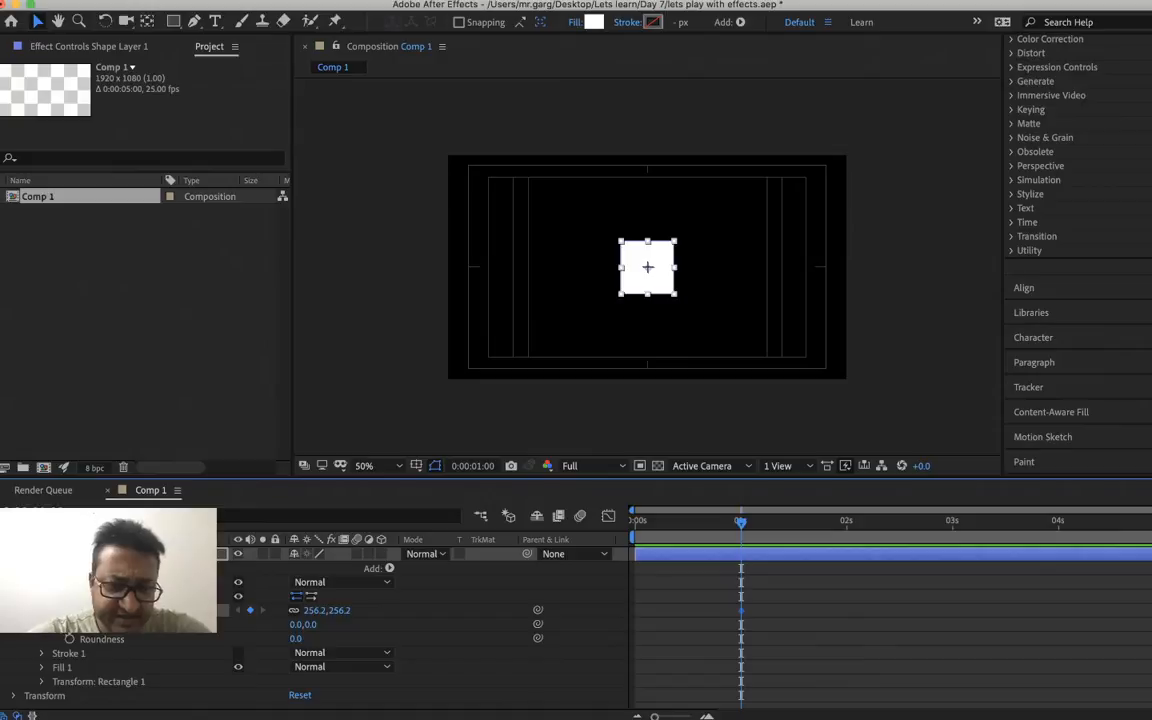
key(super+q)
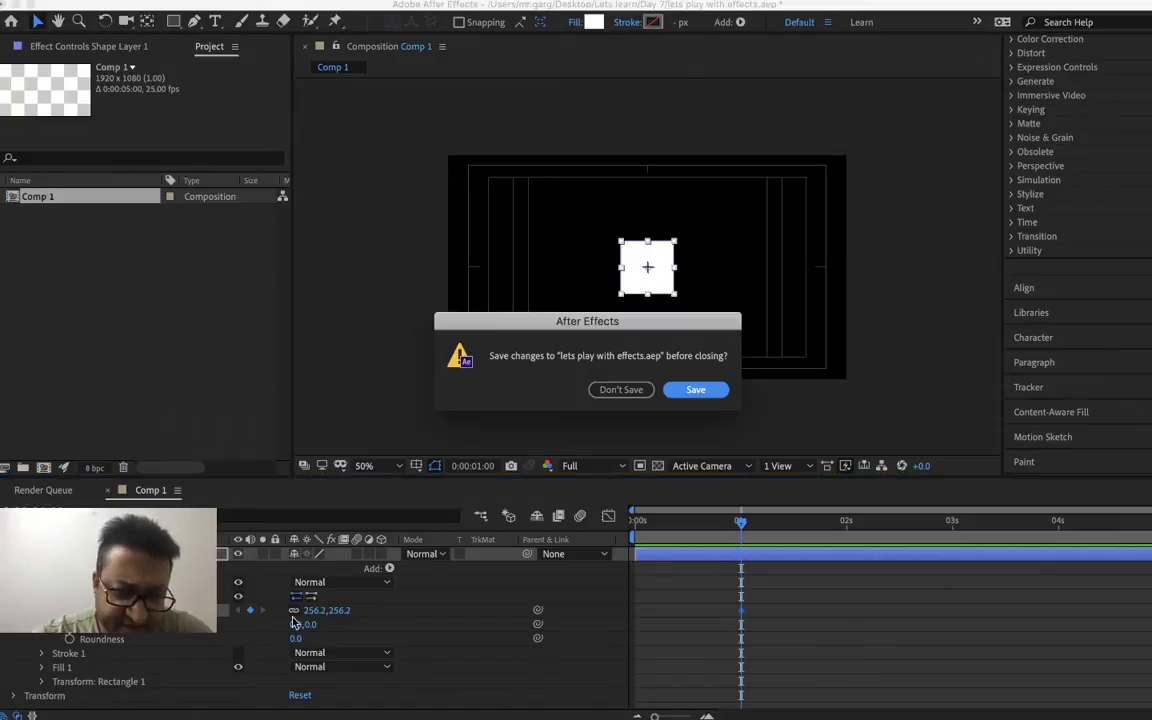
click(705, 390)
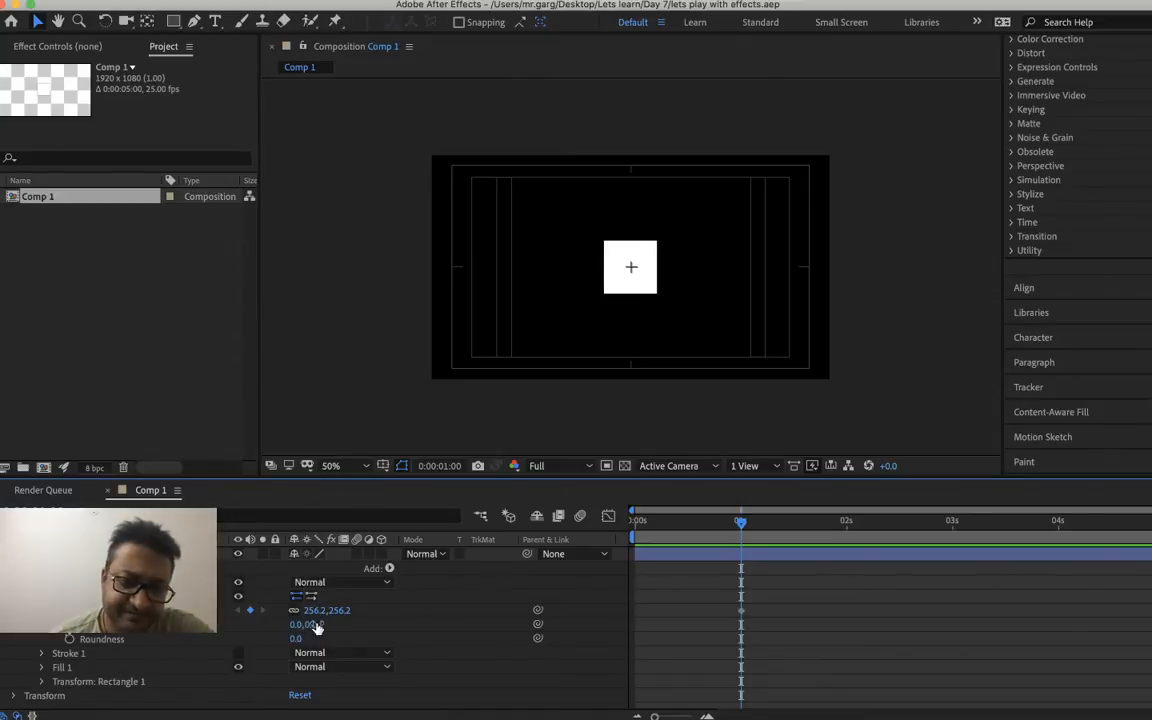
- Unlink the rectangle path's size proportions and set its width to 0 px at the 1-second keyframe
click(293, 612)
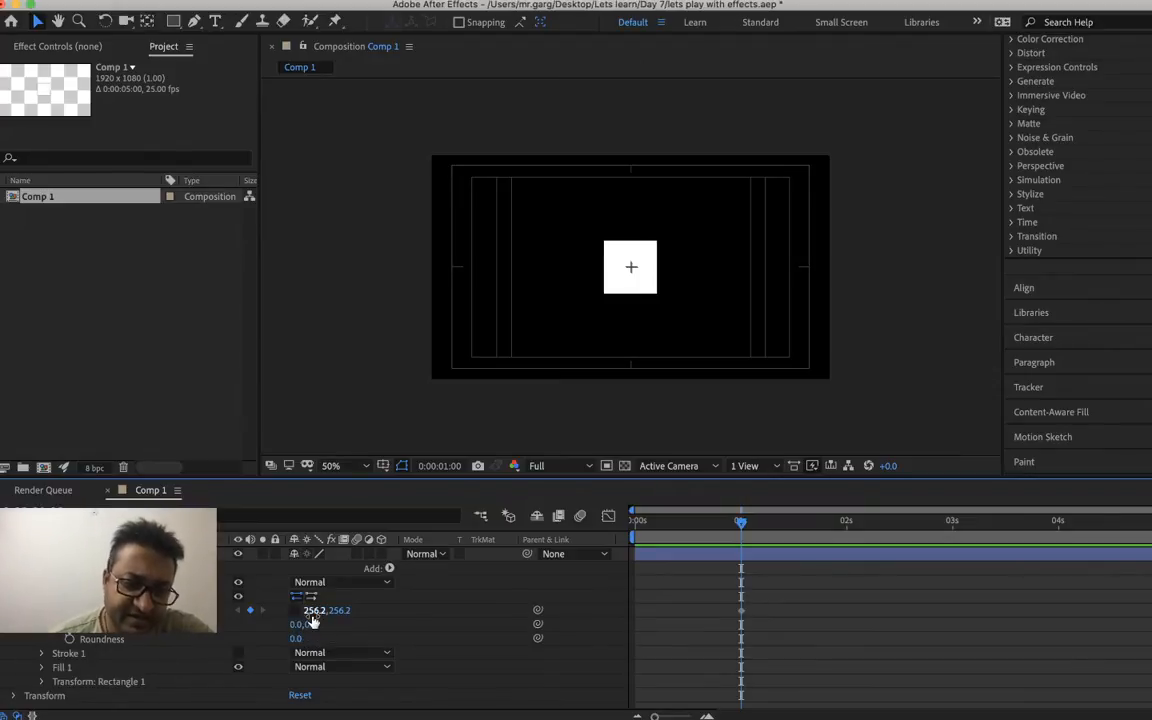
right_click(312, 612)
click(352, 619)
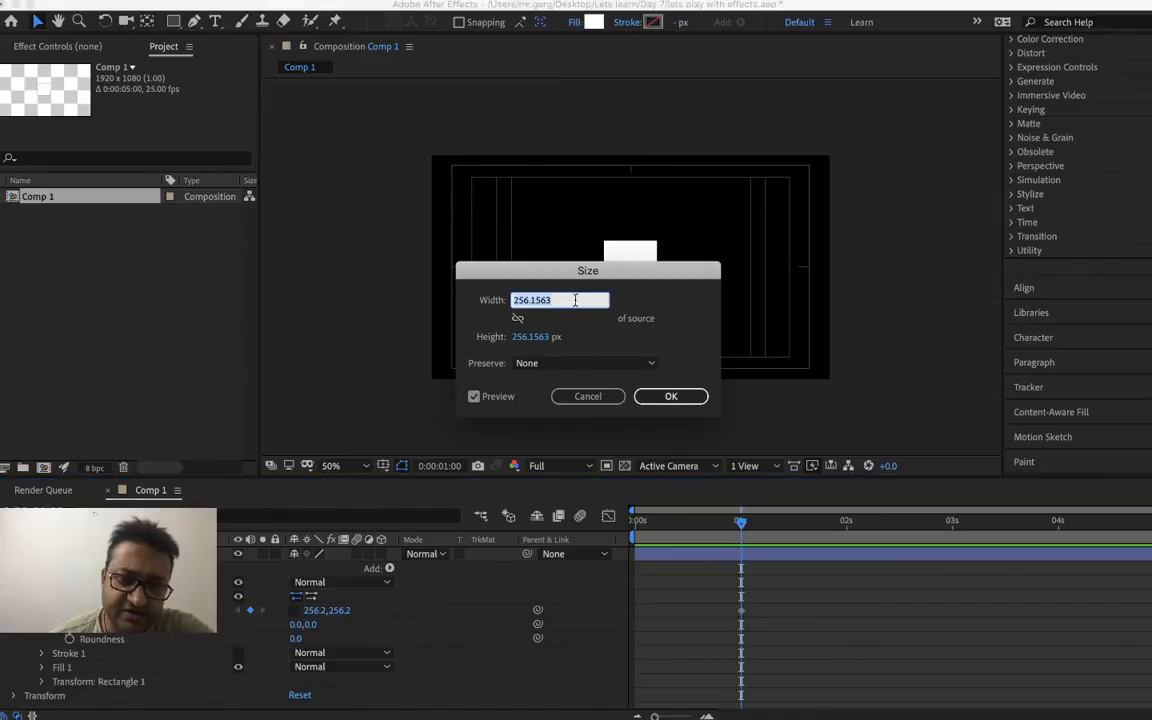
text(0)
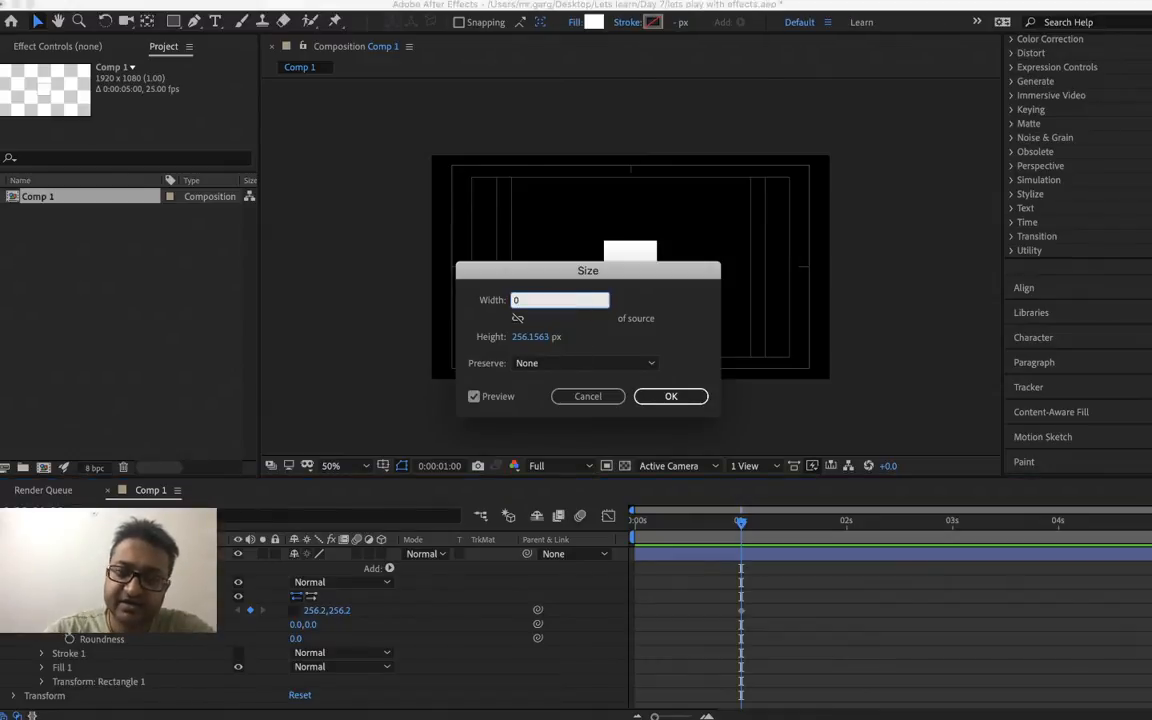
key(Return)
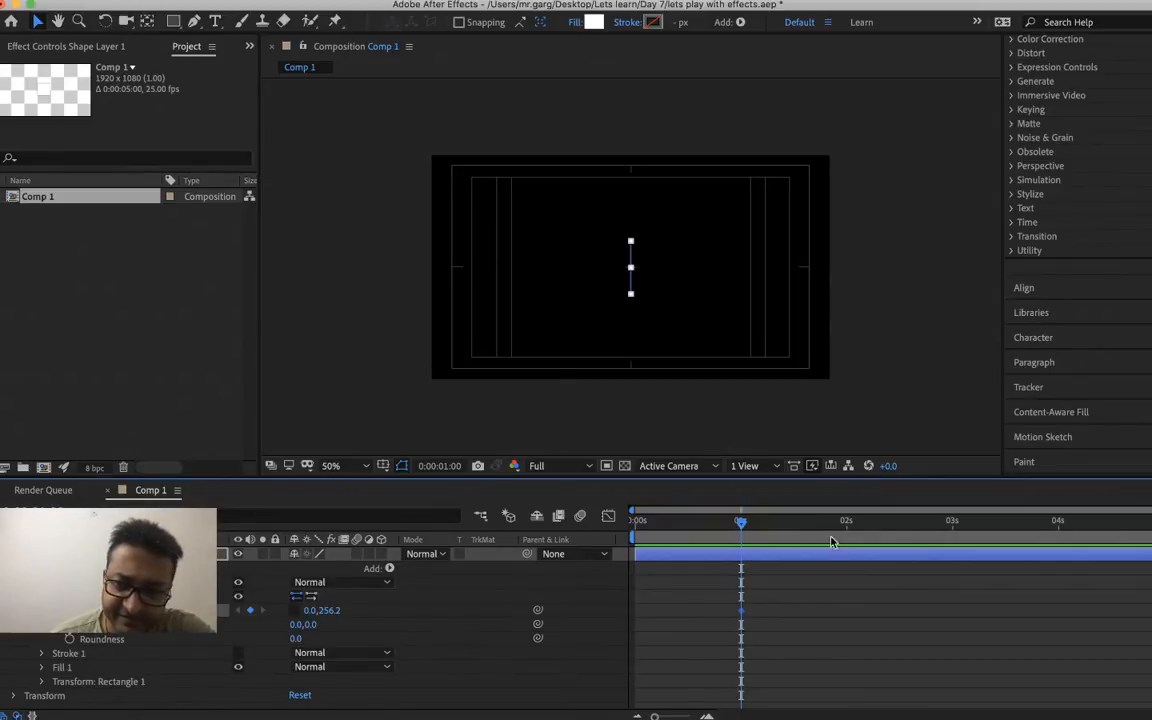
- Add a Size keyframe at 3 seconds and set the rectangle path's width to 256.1563 px and height to 0 px
drag(849, 528, 952, 557)
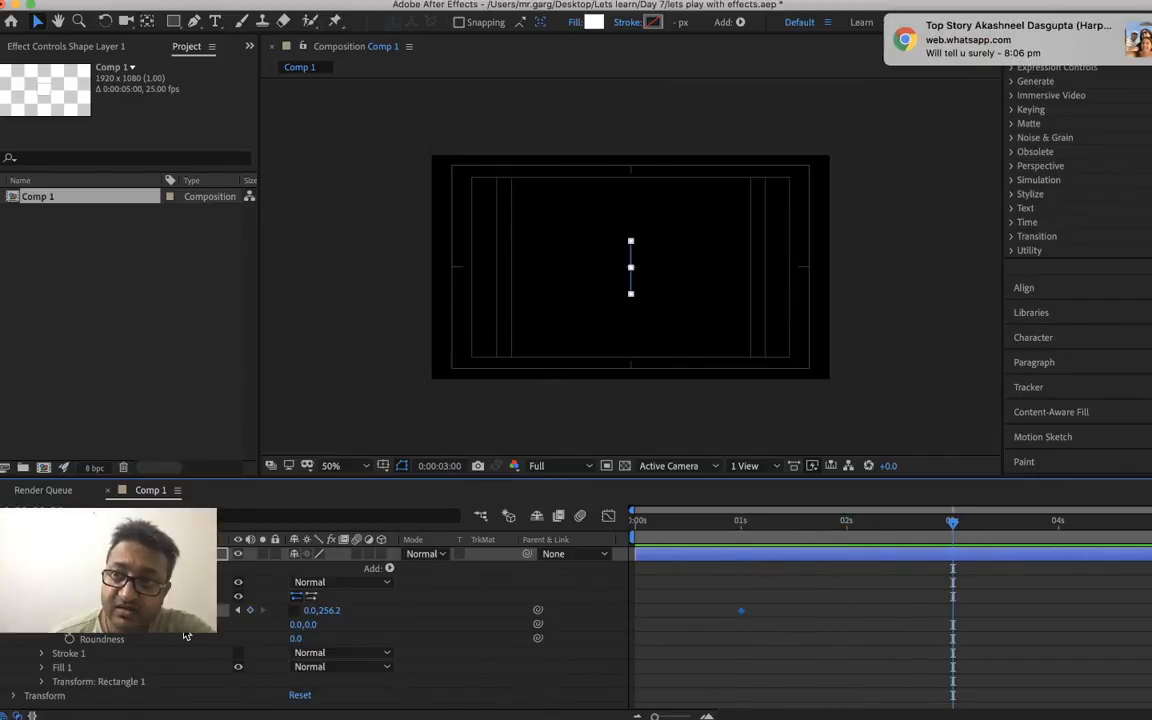
click(250, 612)
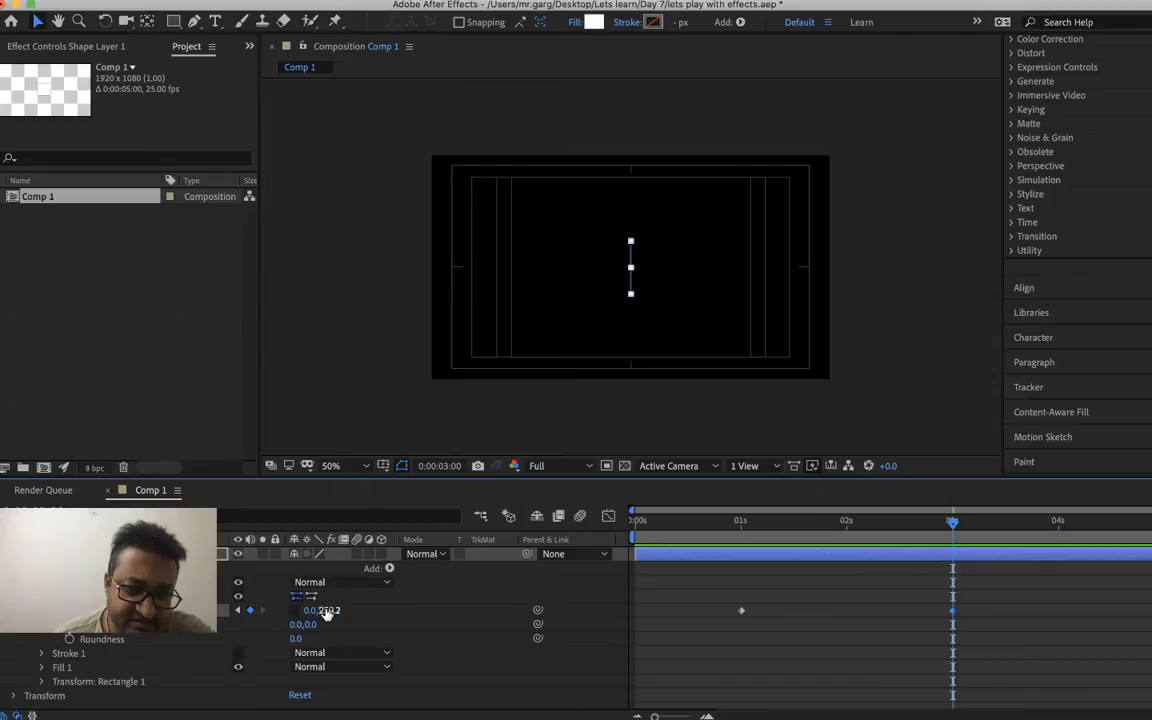
right_click(327, 612)
click(366, 619)
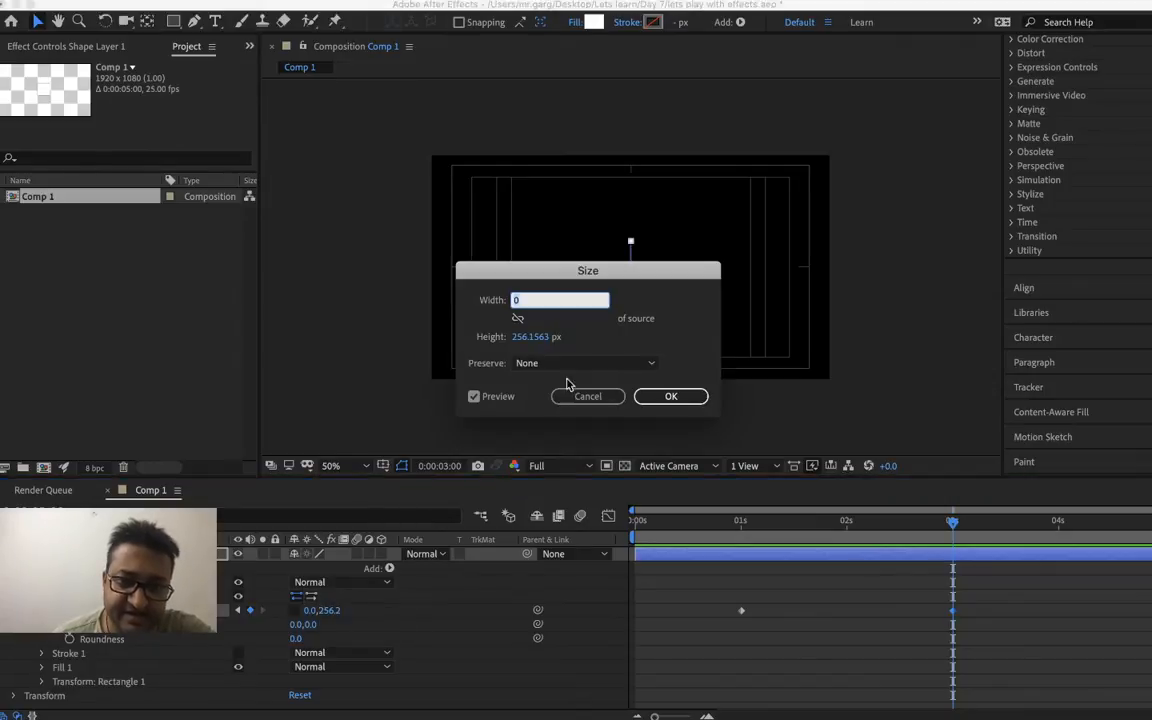
click(529, 338)
key(cmd+c)
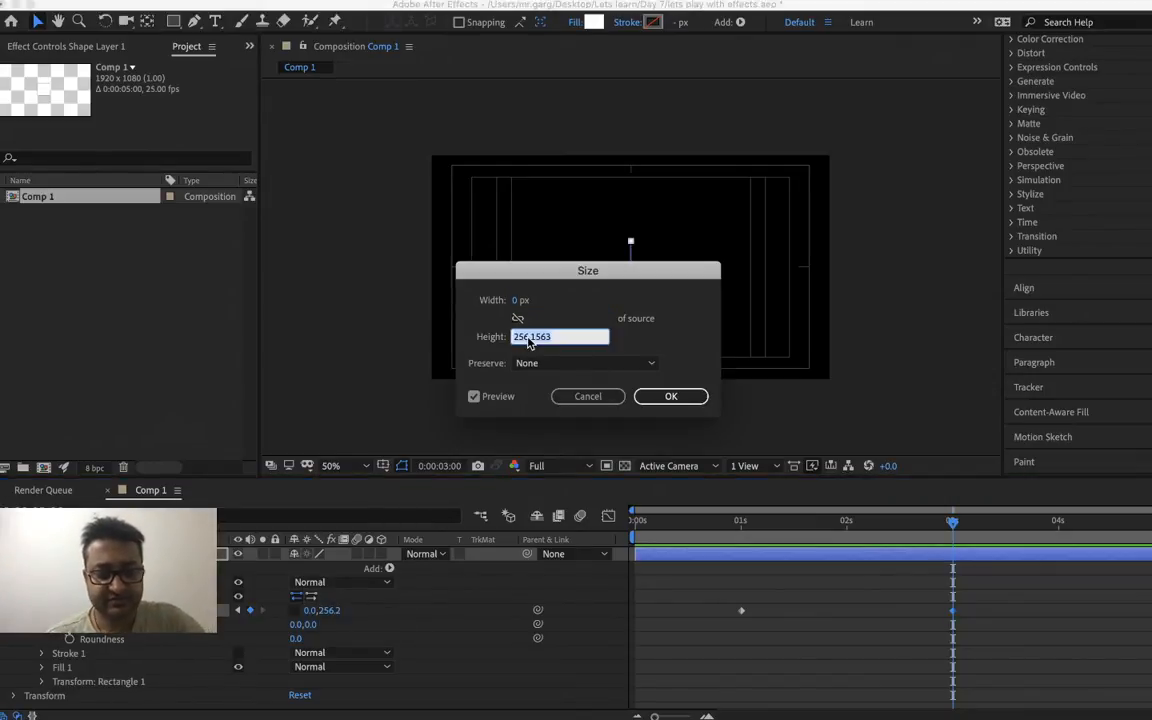
click(516, 301)
key(cmd+v)
click(543, 339)
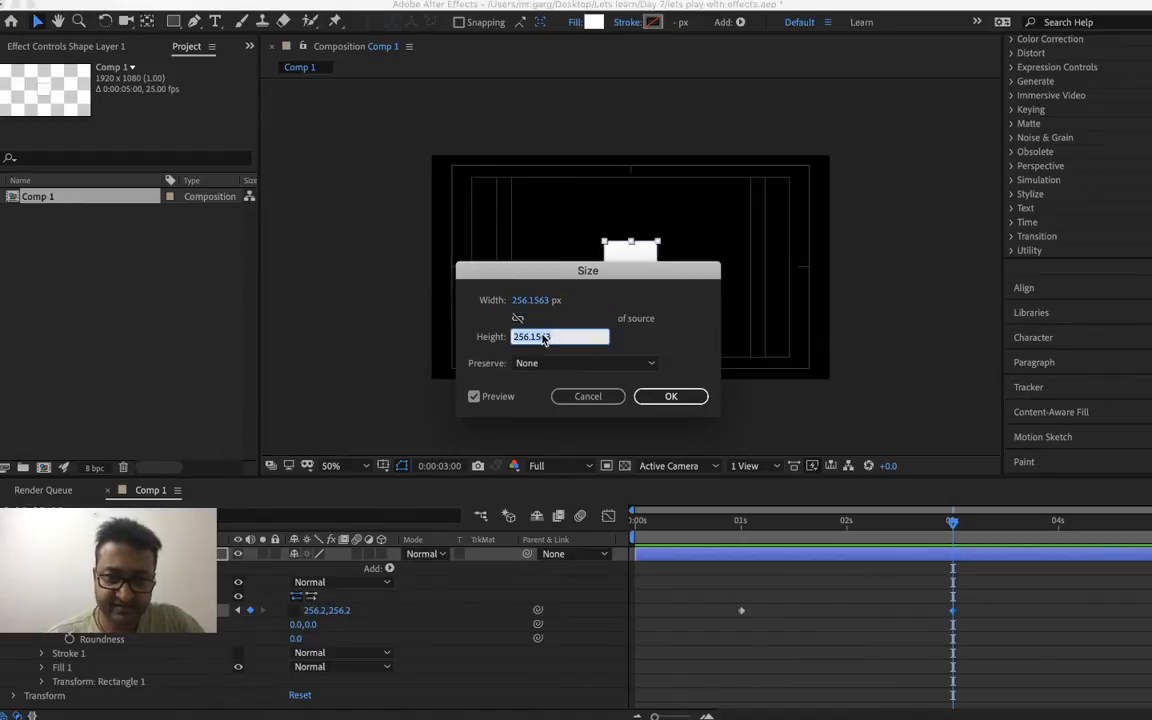
text(0)
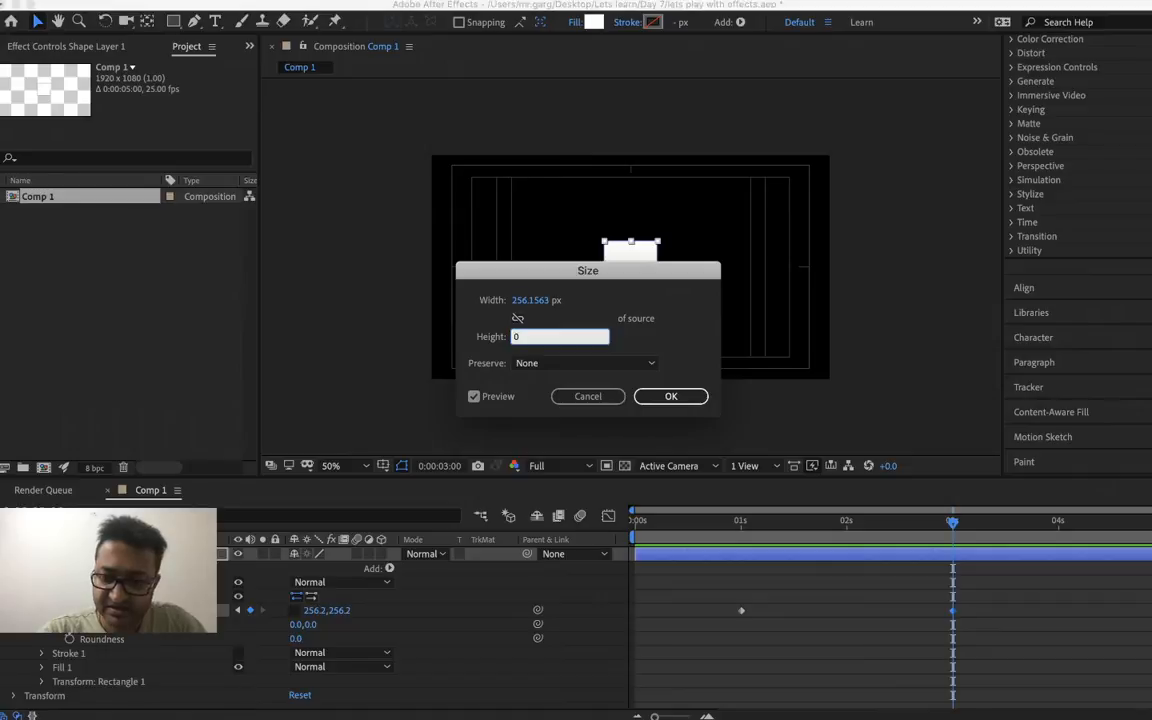
key(Return)
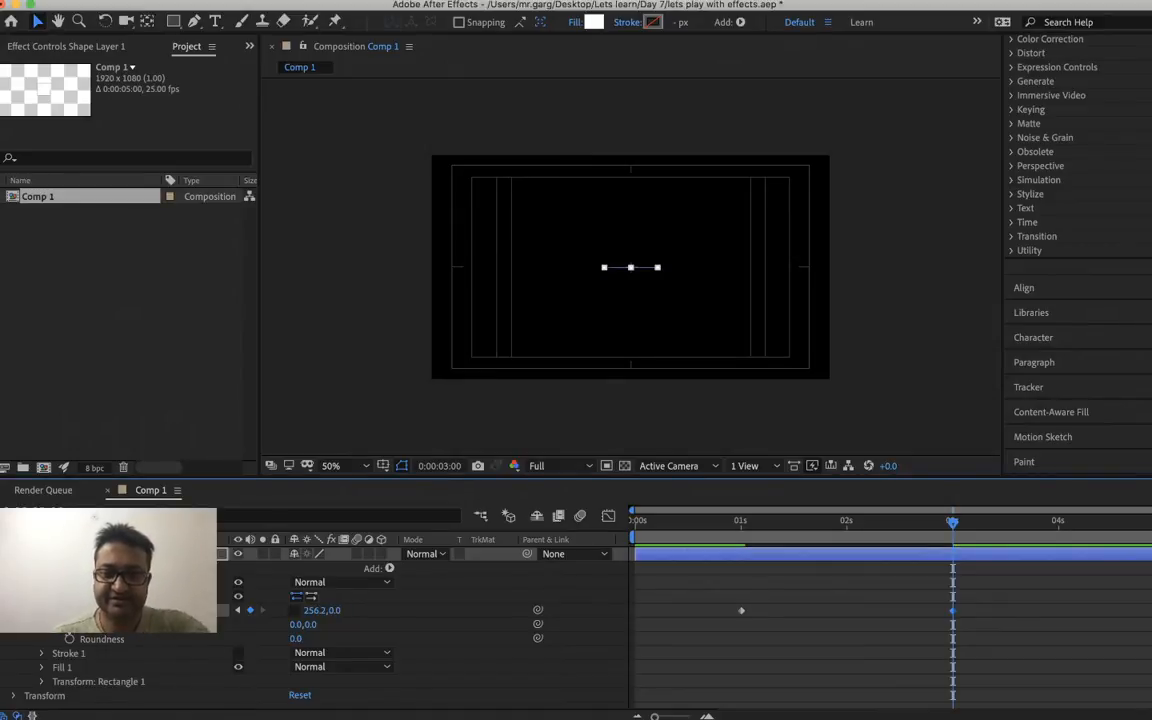
- Set the rectangle path's height to 400 px at the 1-second Size keyframe
drag(693, 533, 742, 617)
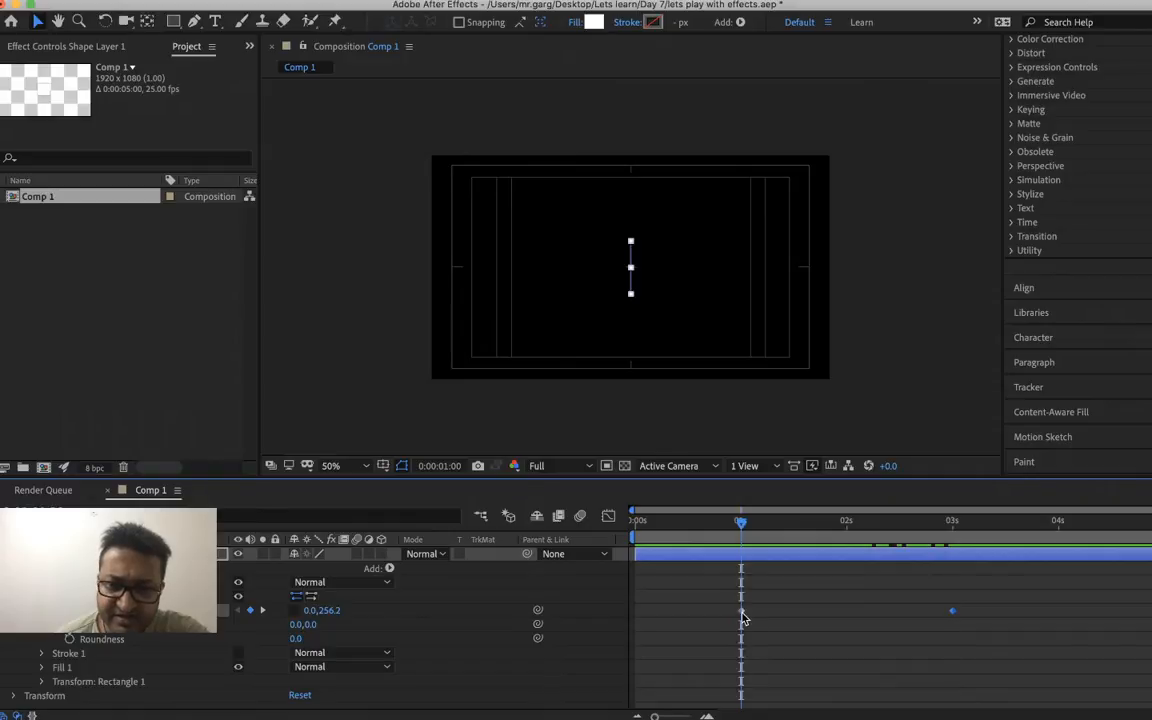
right_click(333, 619)
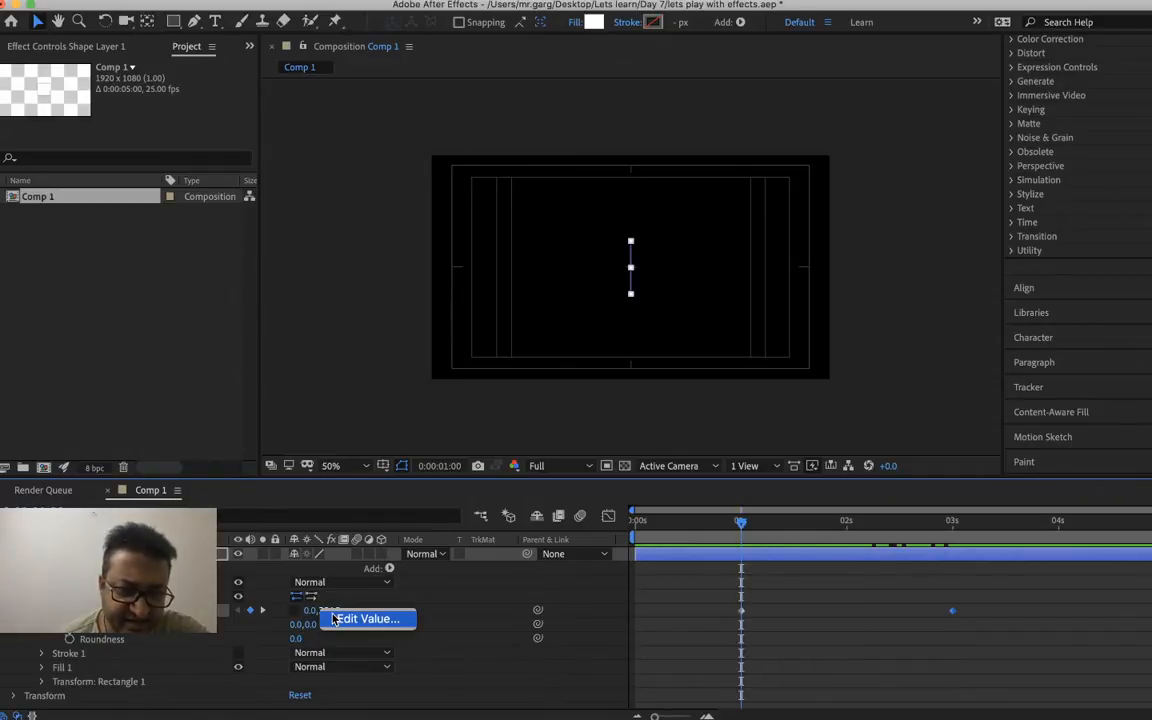
click(386, 617)
click(528, 338)
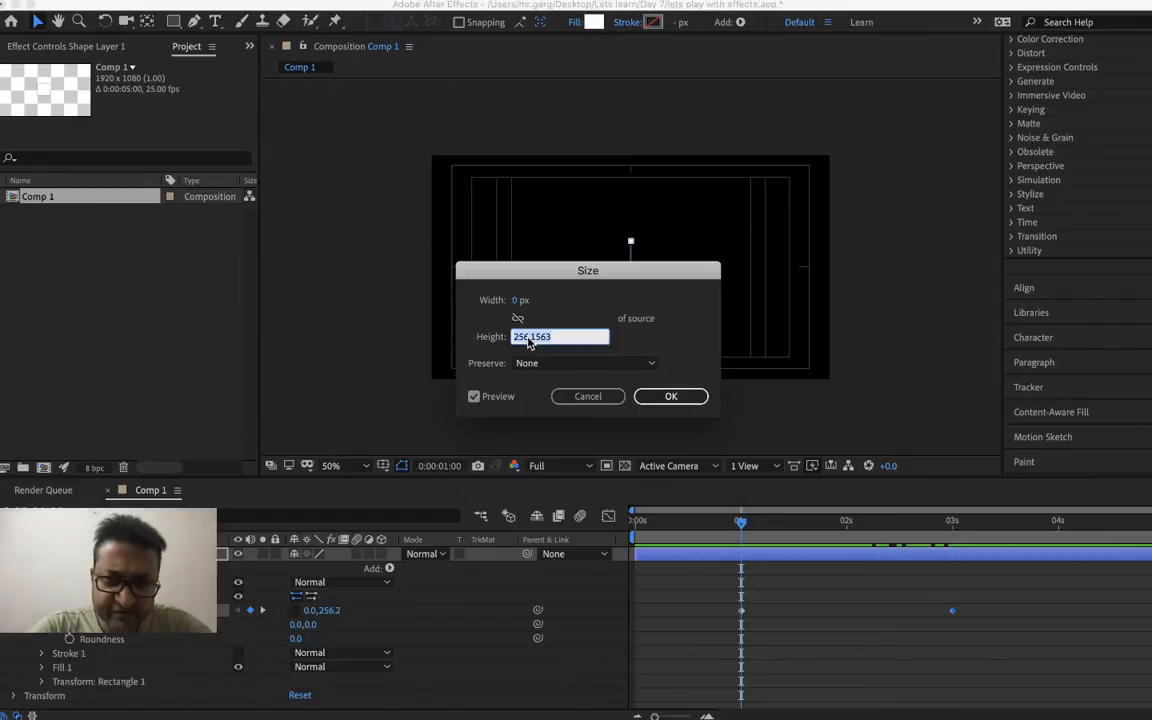
text(400)
key(Return)
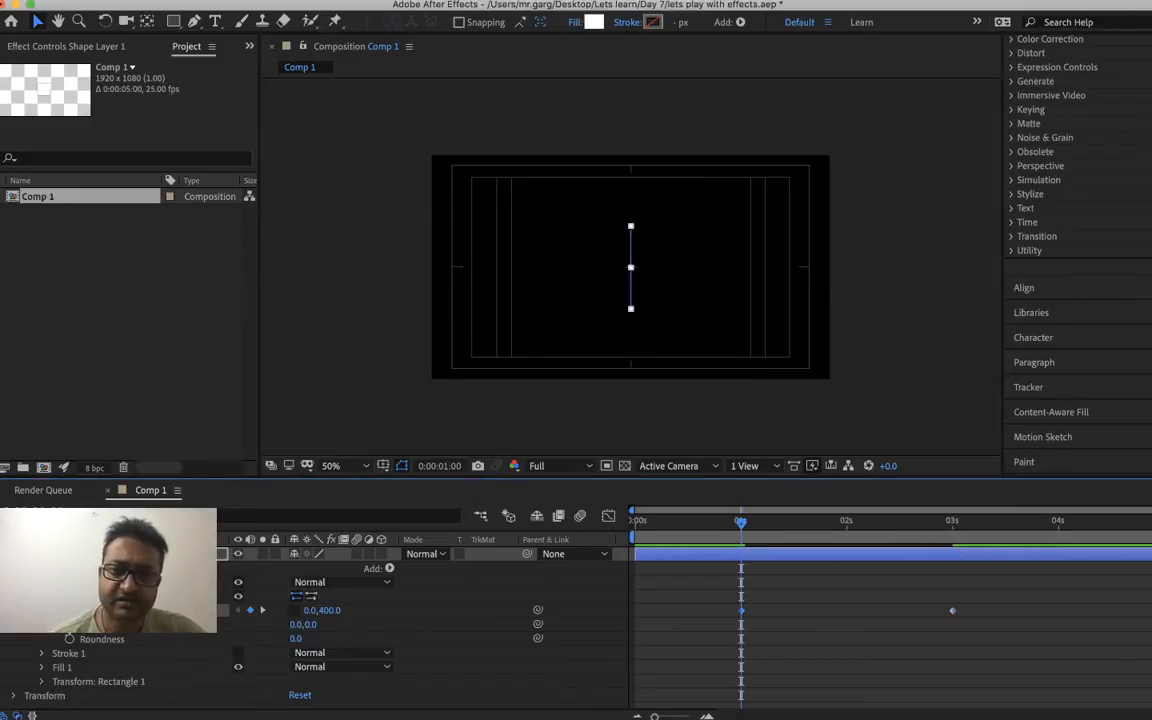
- Set the rectangle path's width to 400 px at the 3-second Size keyframe
click(950, 524)
right_click(310, 614)
click(330, 620)
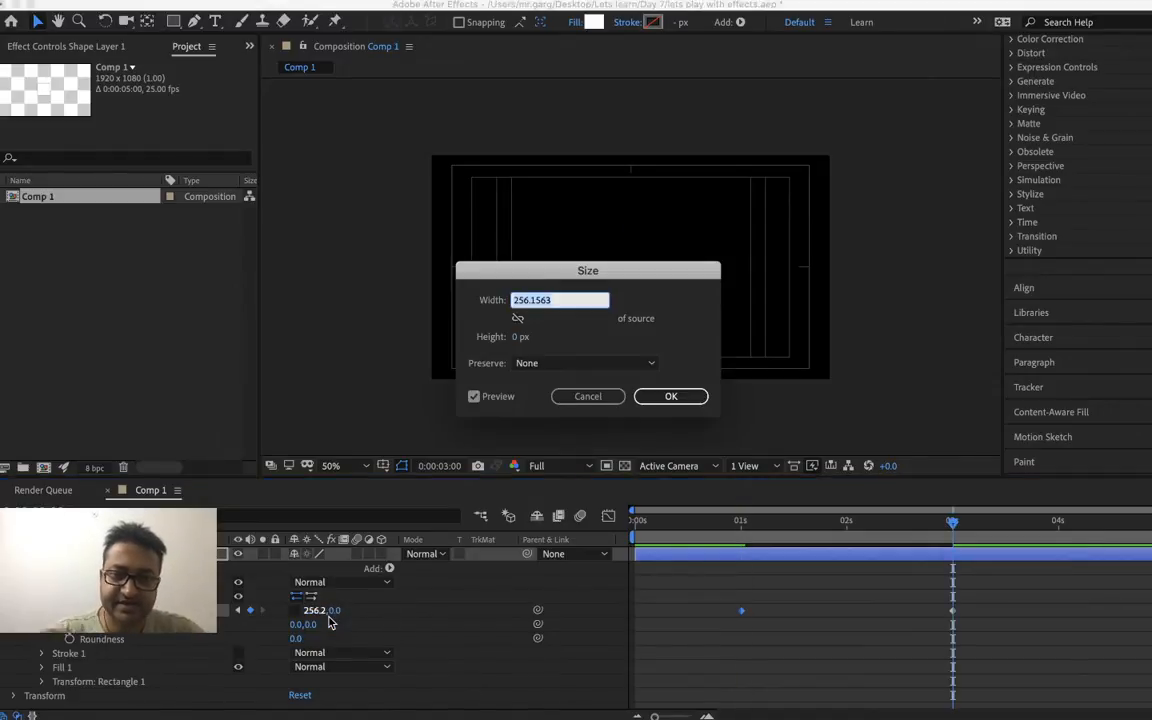
text(400)
key(Return)
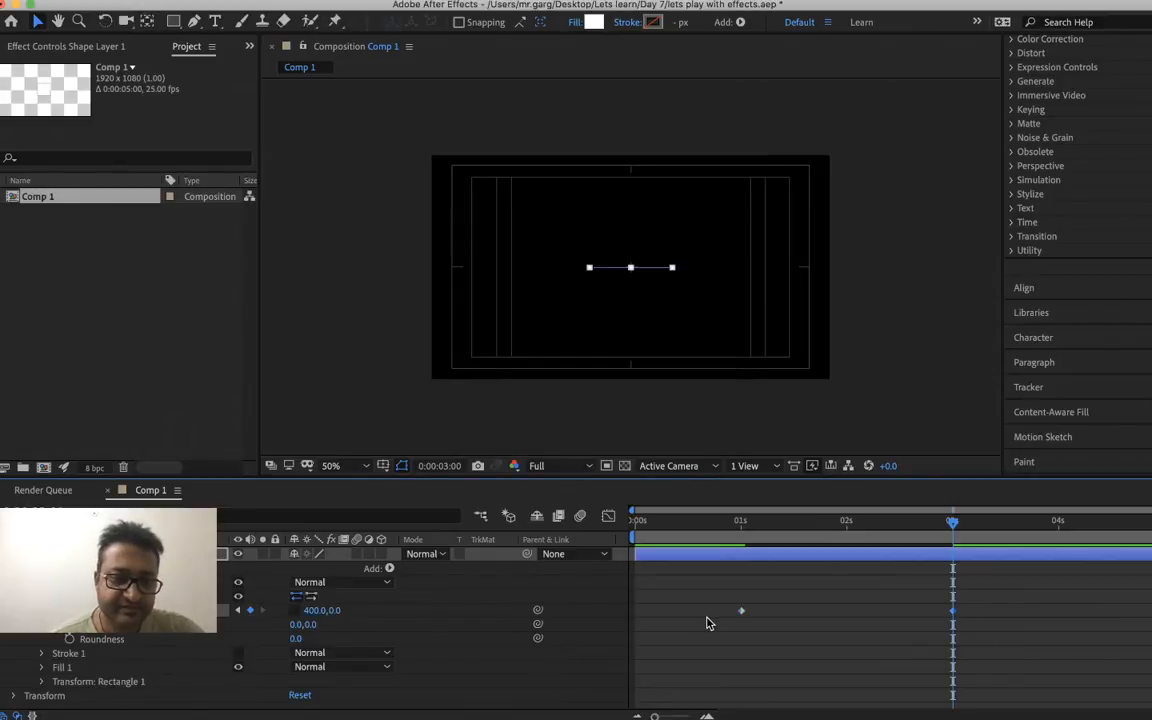
- Add an ellipse path to the shape layer's contents
right_click(82, 608)
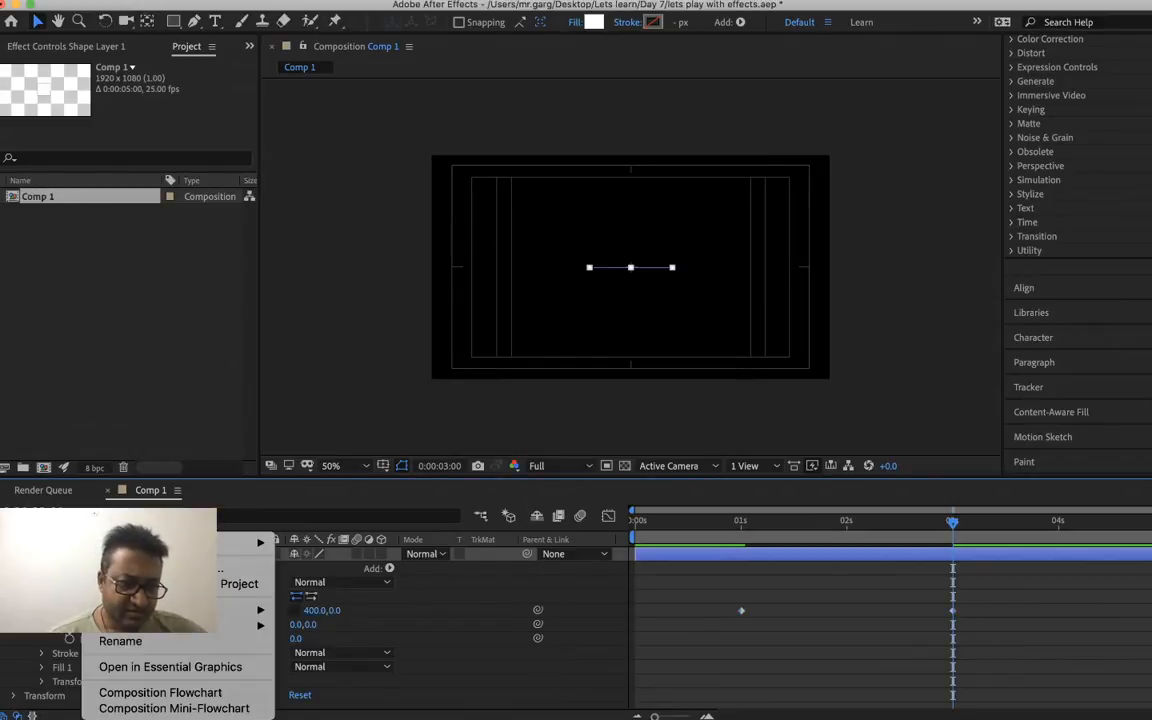
click(51, 598)
right_click(51, 598)
click(42, 598)
click(389, 568)
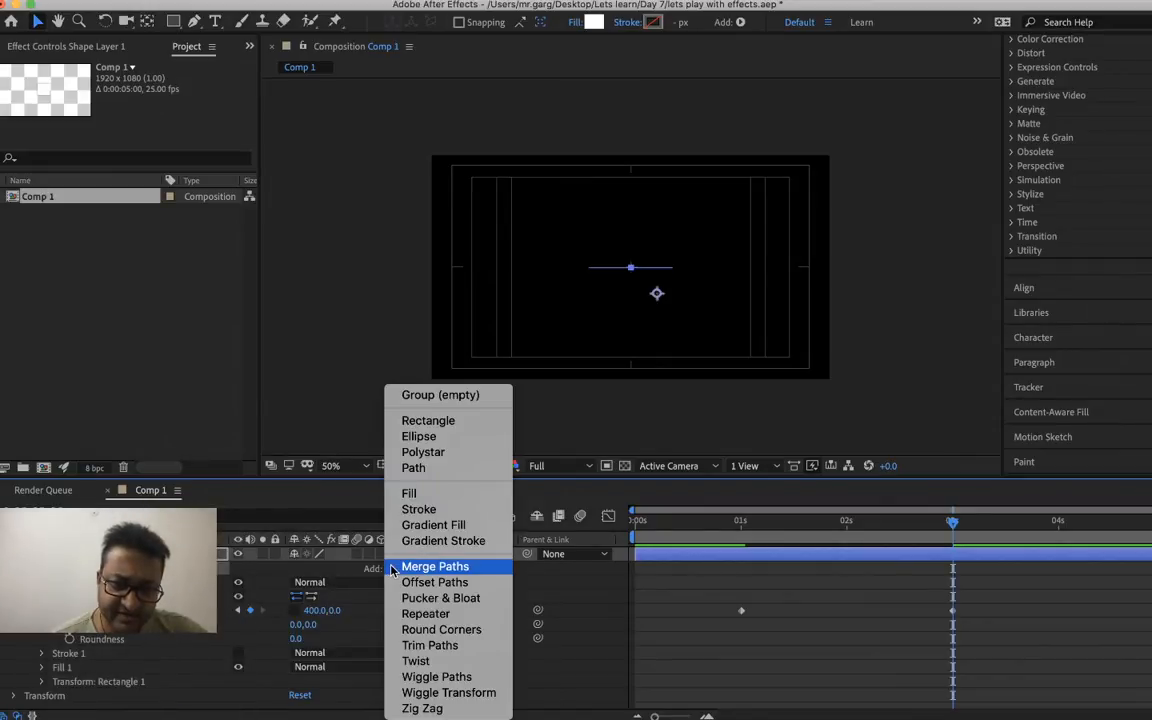
click(453, 440)
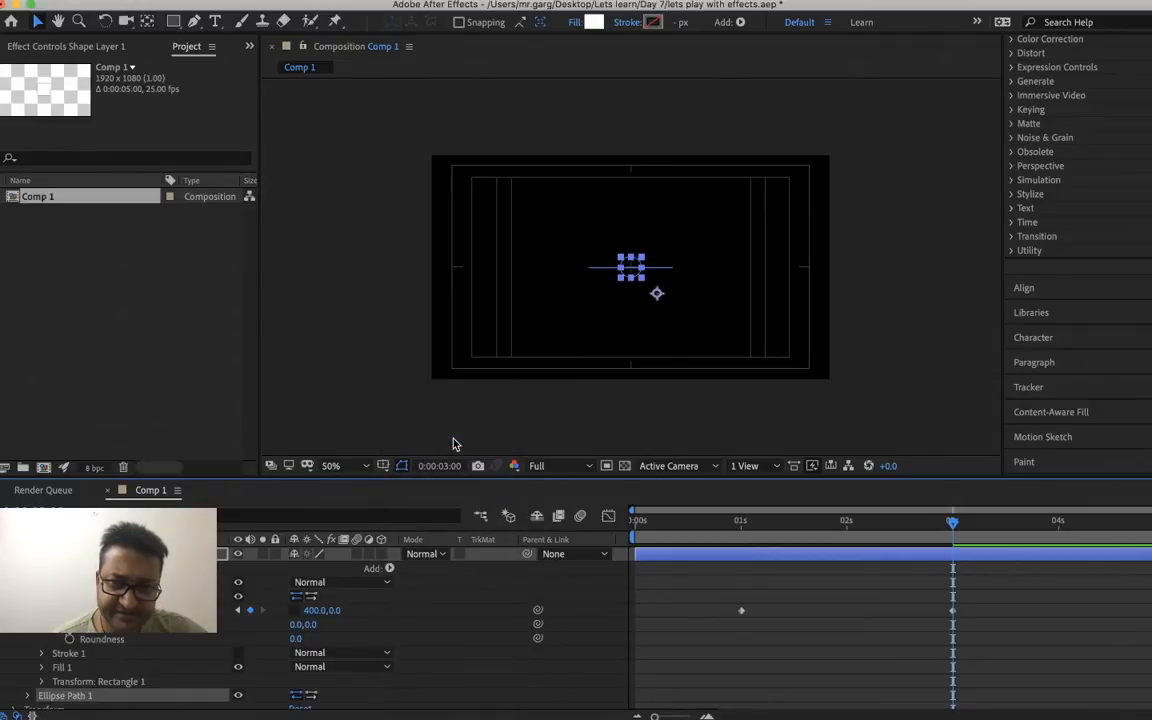
- Inspect the added ellipse path's properties and delete it from the shape layer
scroll(310, 620, down, 1)
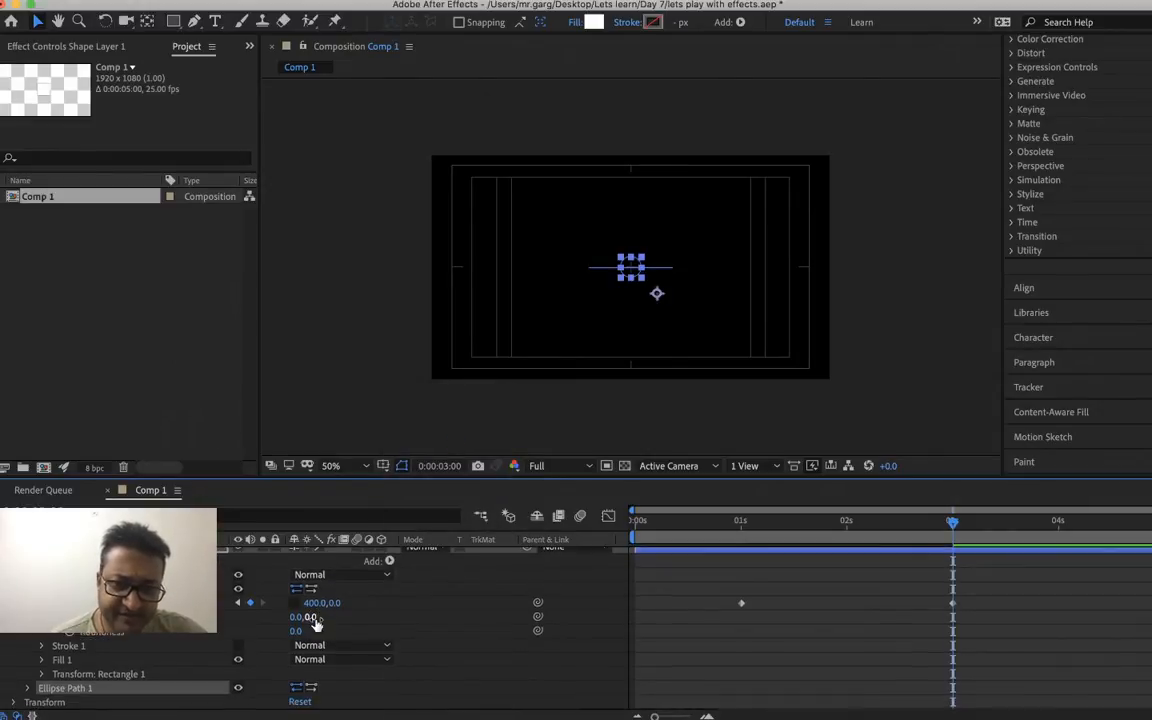
click(28, 688)
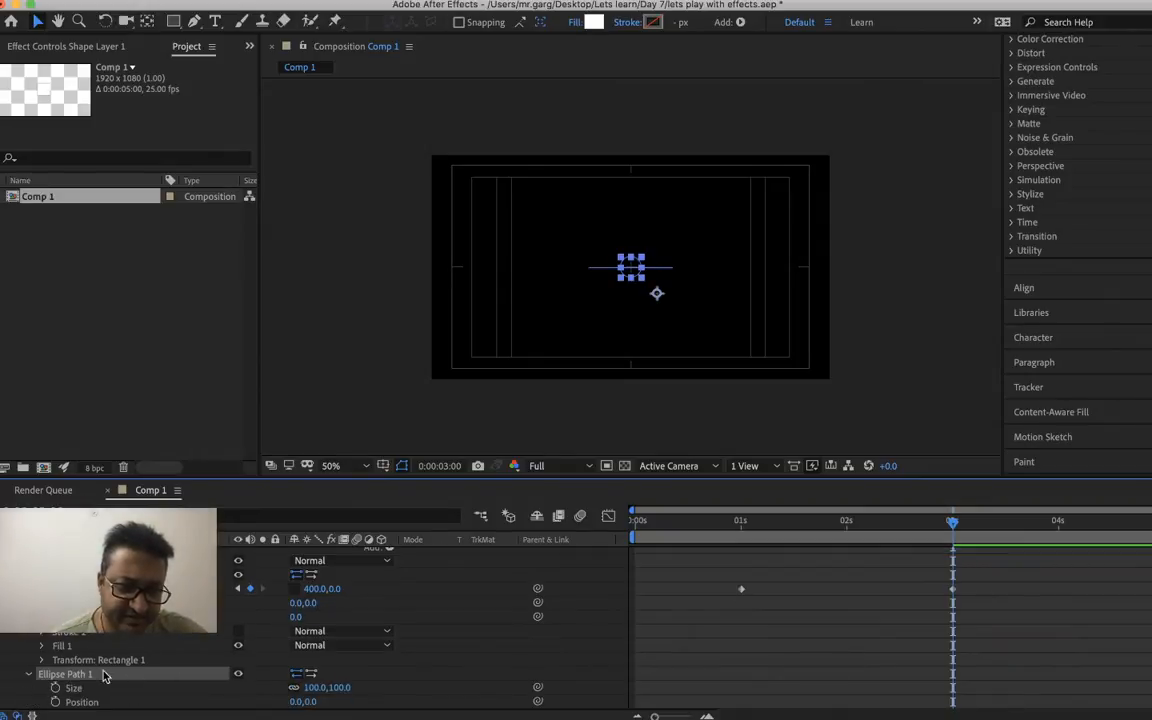
scroll(131, 668, up, 2)
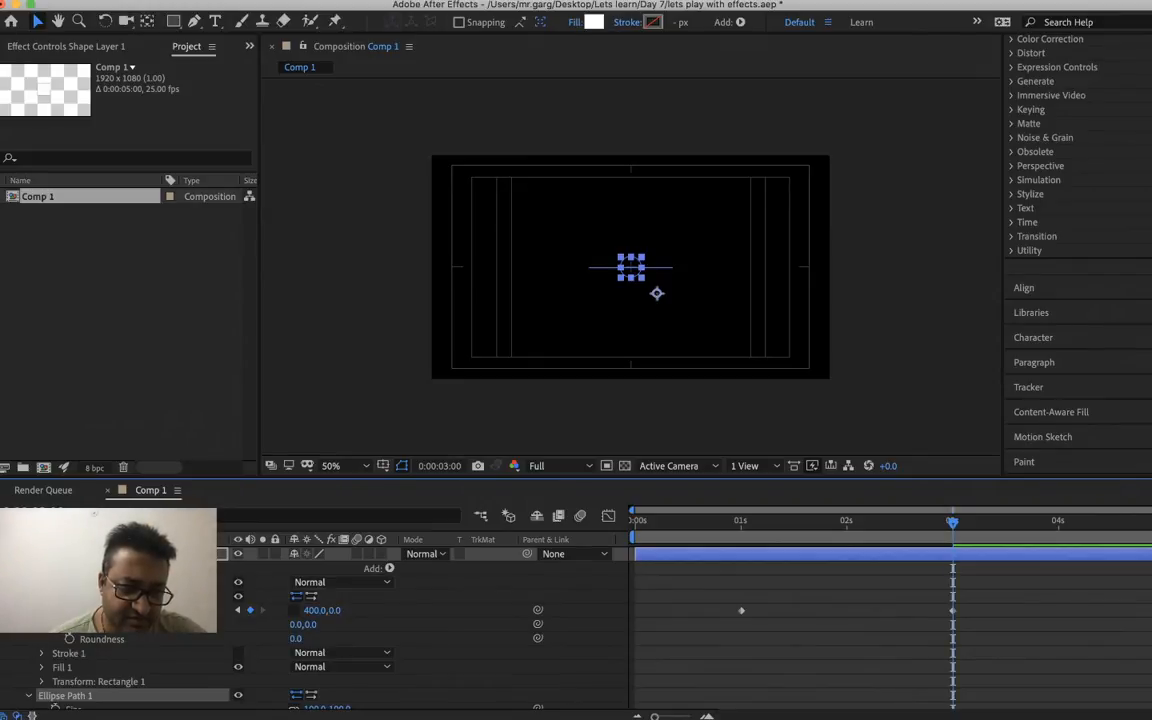
click(28, 582)
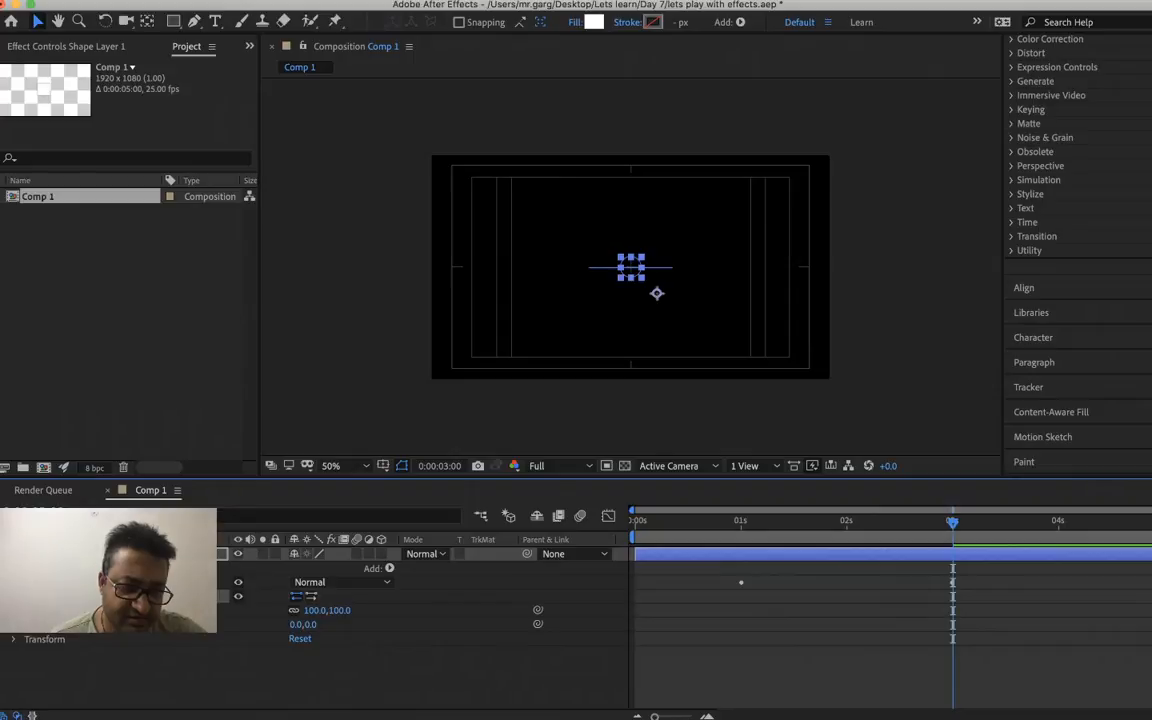
click(28, 582)
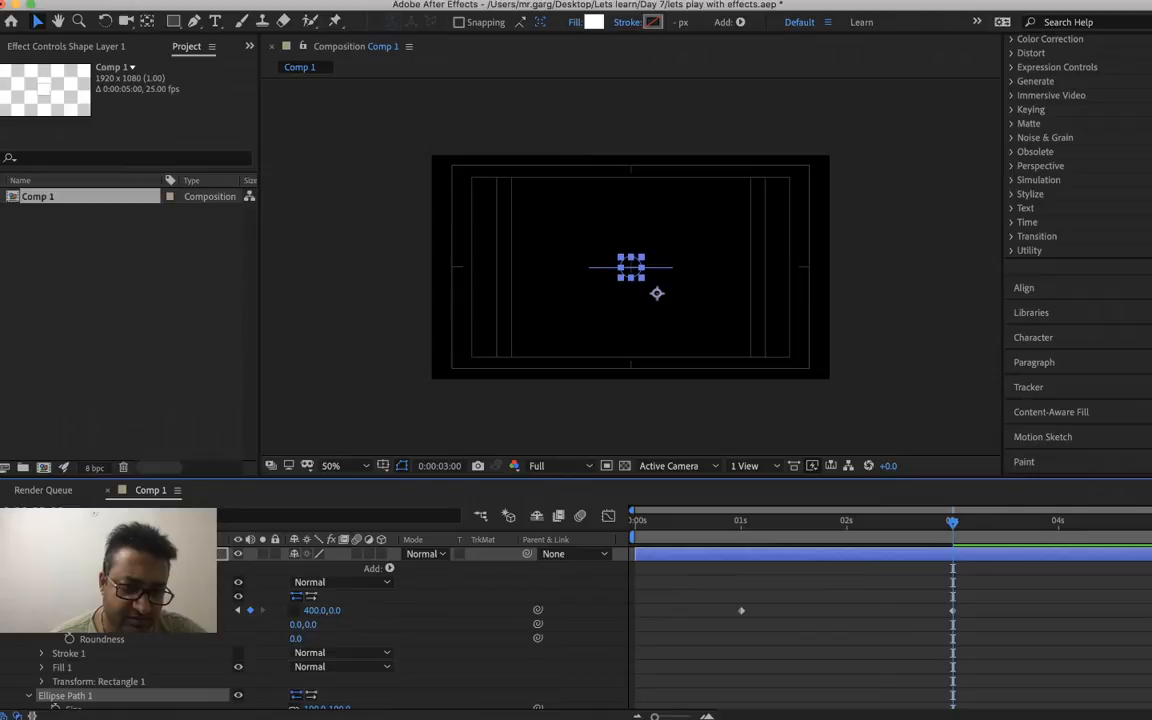
click(84, 597)
right_click(56, 603)
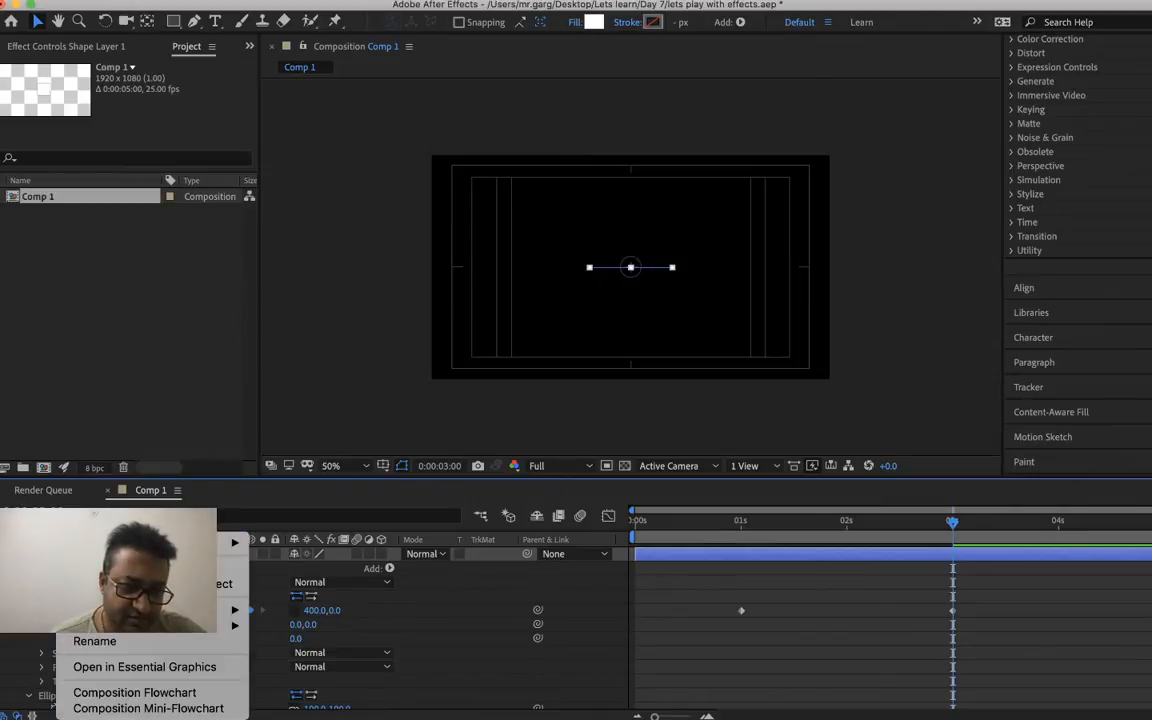
click(53, 706)
key(Delete)
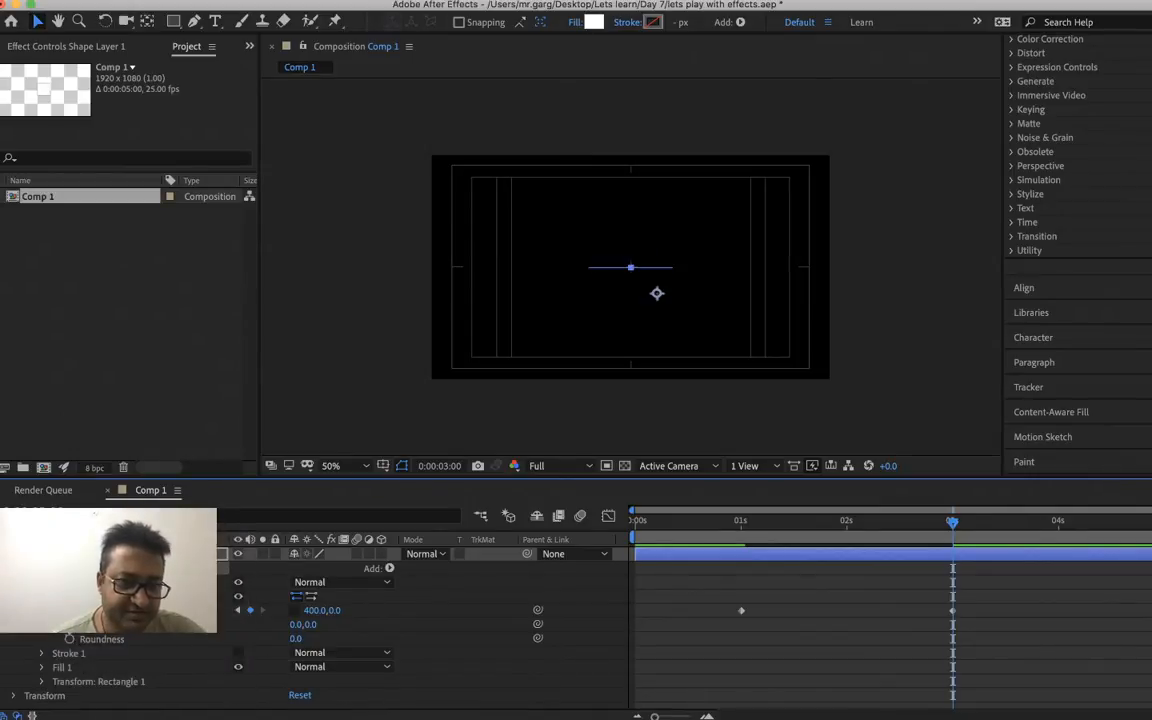
- Add an ellipse path inside the Rectangle 1 group of the shape layer
right_click(47, 598)
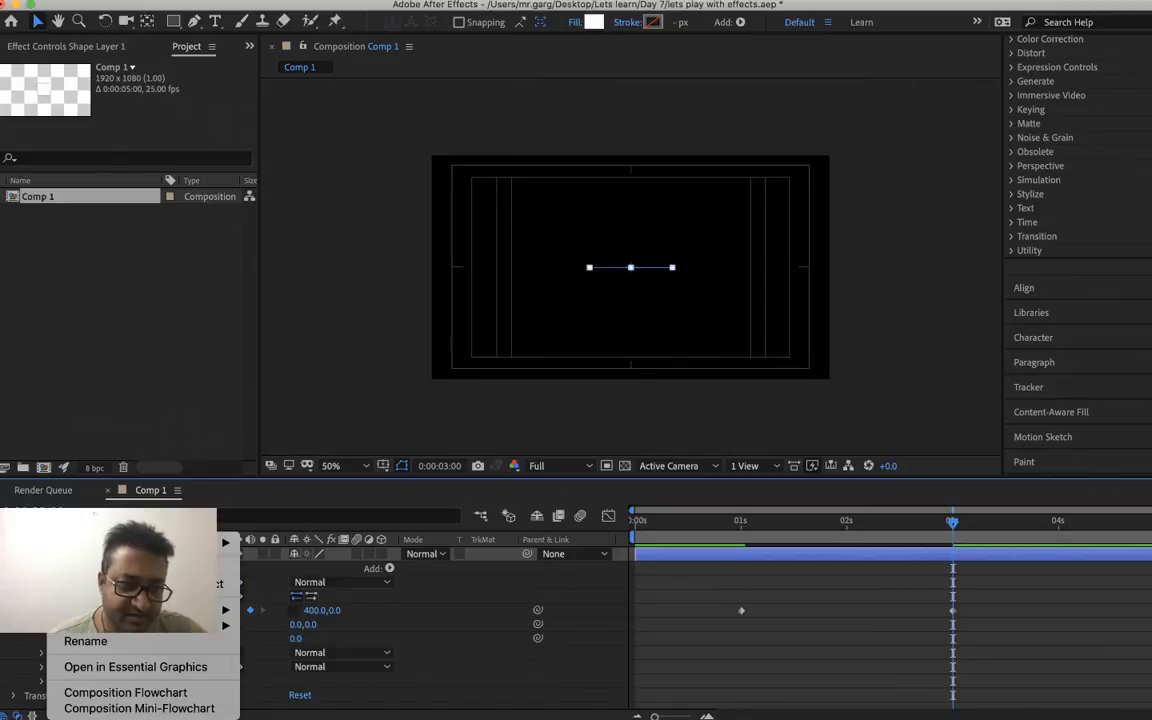
click(368, 576)
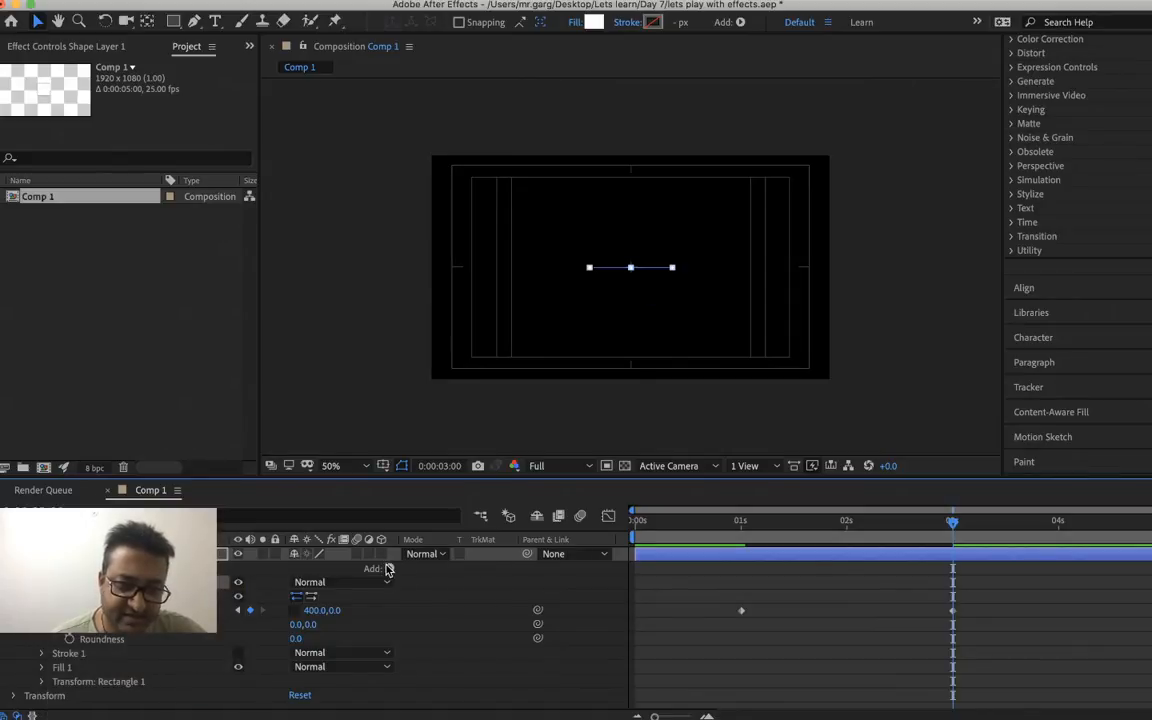
click(389, 569)
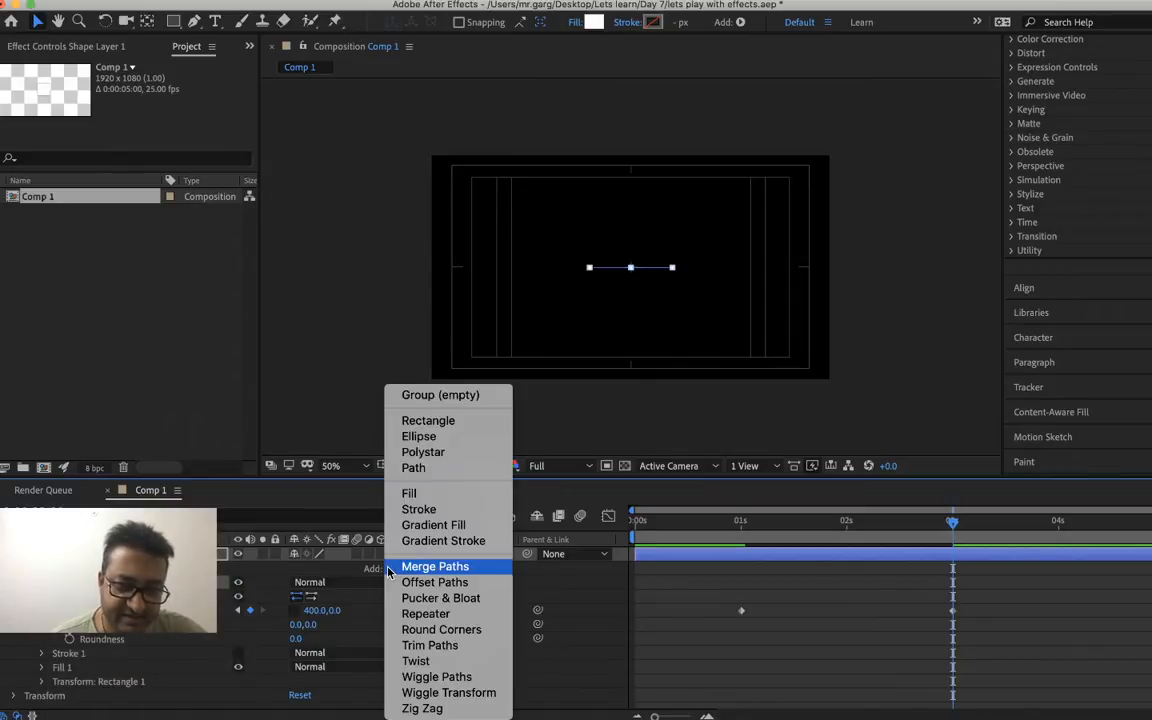
click(430, 440)
scroll(175, 634, down, 1)
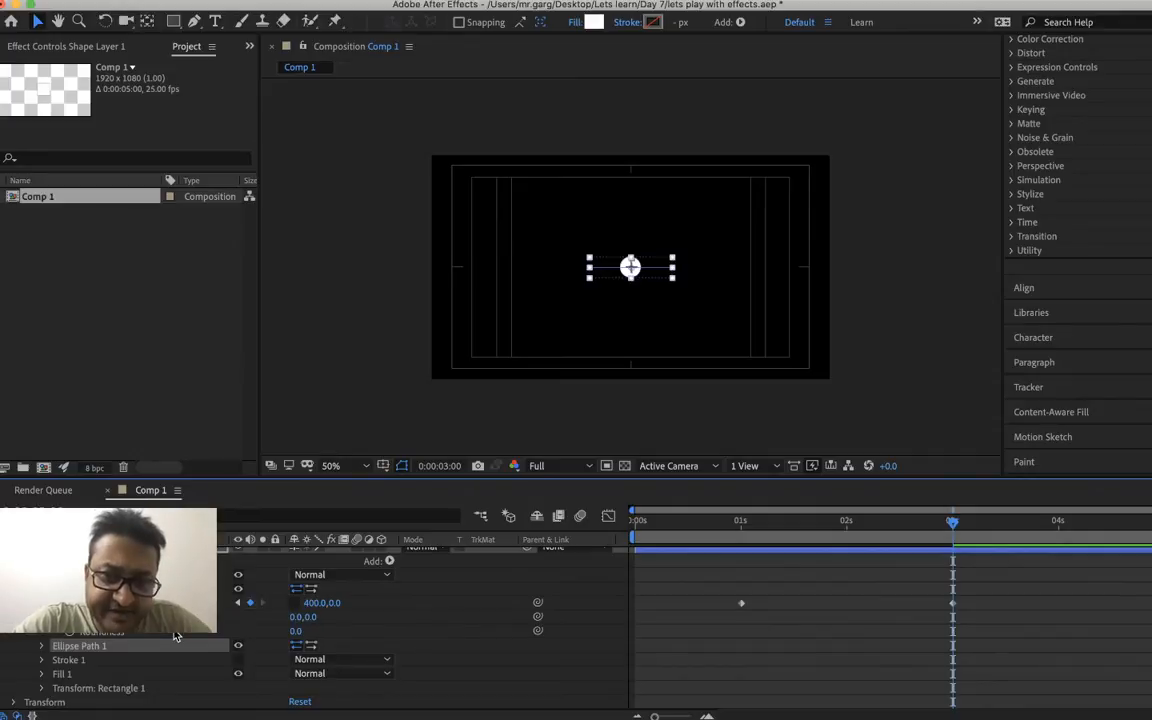
- Set the new ellipse path's size to 350 × 350 px with proportions linked
click(43, 648)
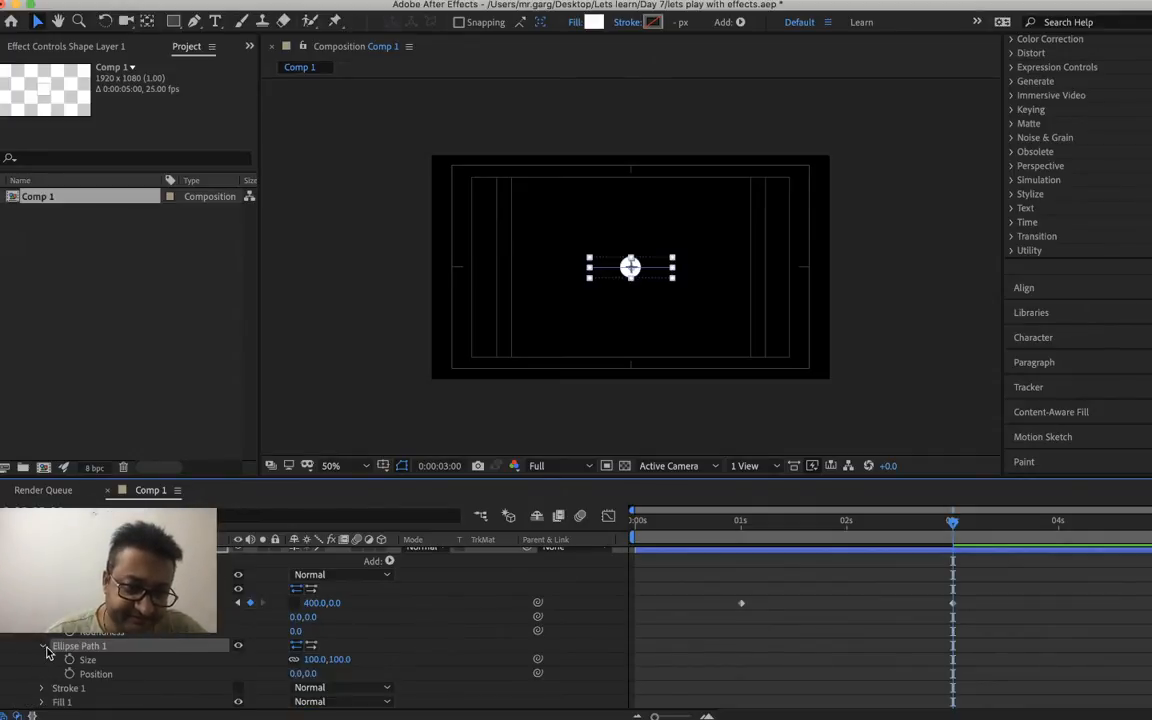
scroll(140, 663, down, 2)
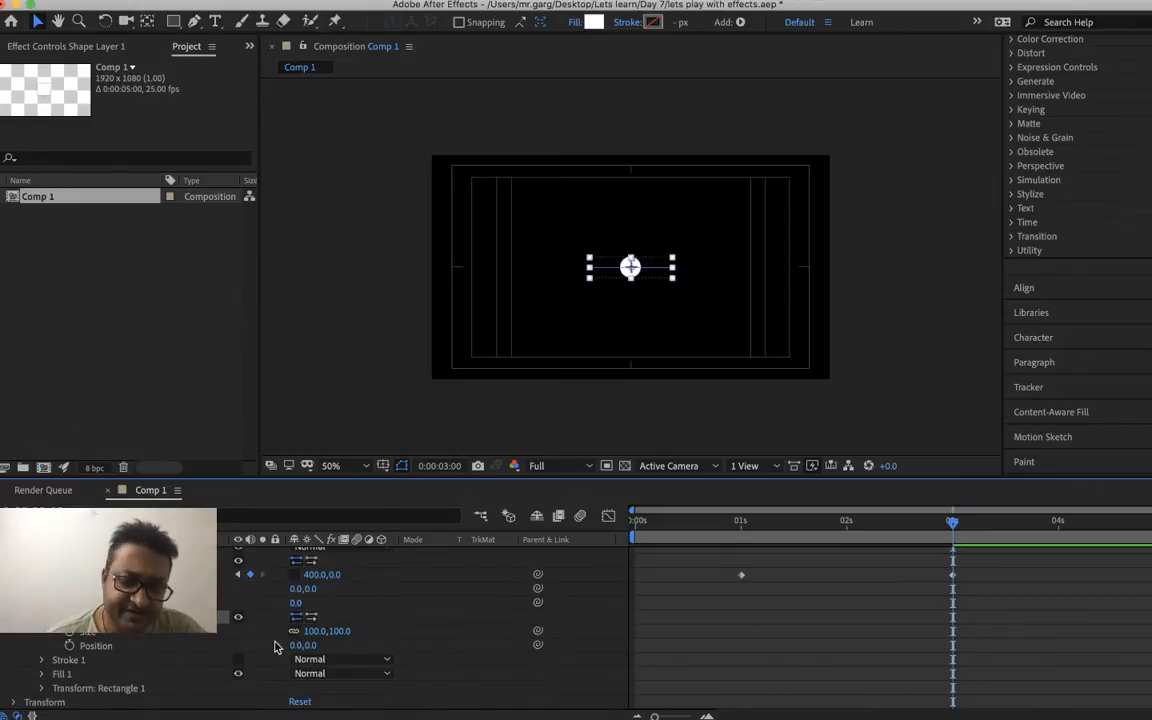
right_click(311, 633)
click(340, 639)
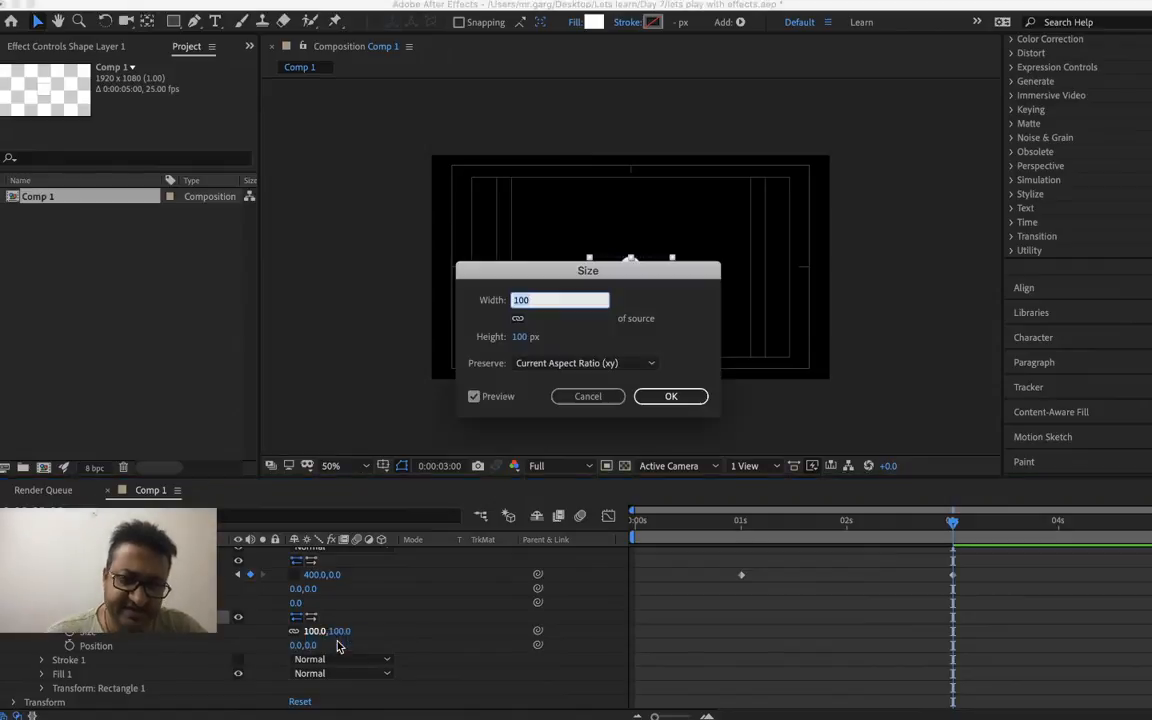
text(350)
key(Return)
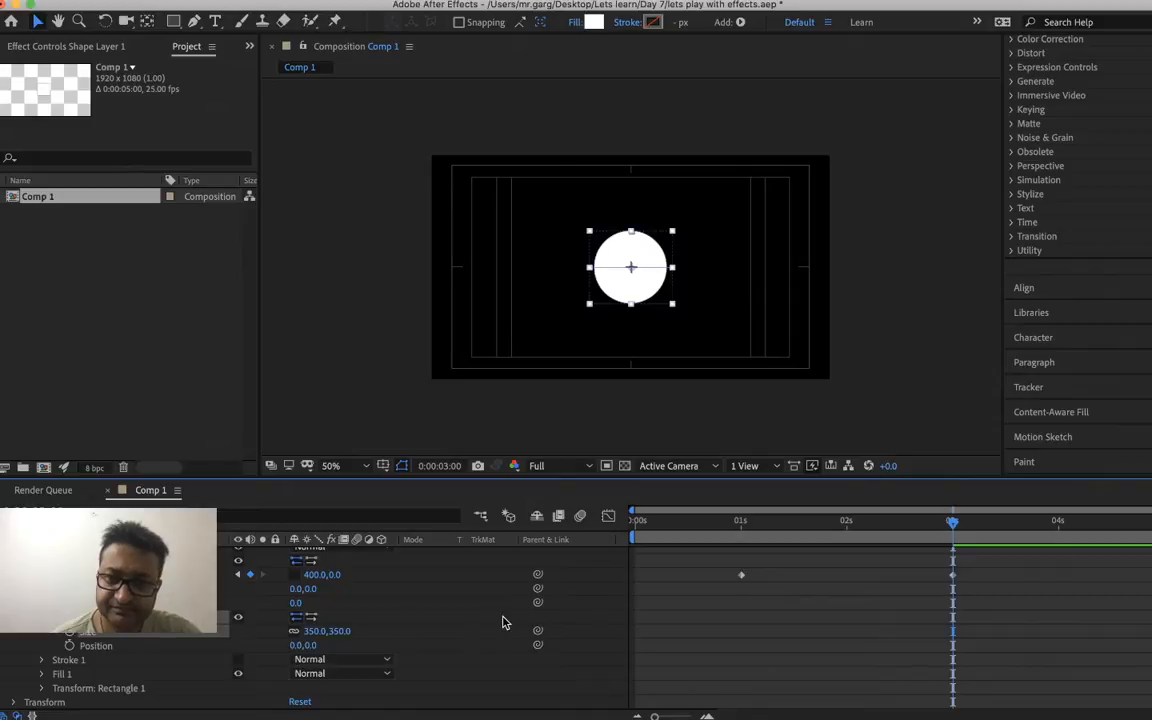
- Add a Position keyframe to the ellipse path at 1 second and go to the 3-second mark
click(738, 524)
drag(738, 529, 743, 530)
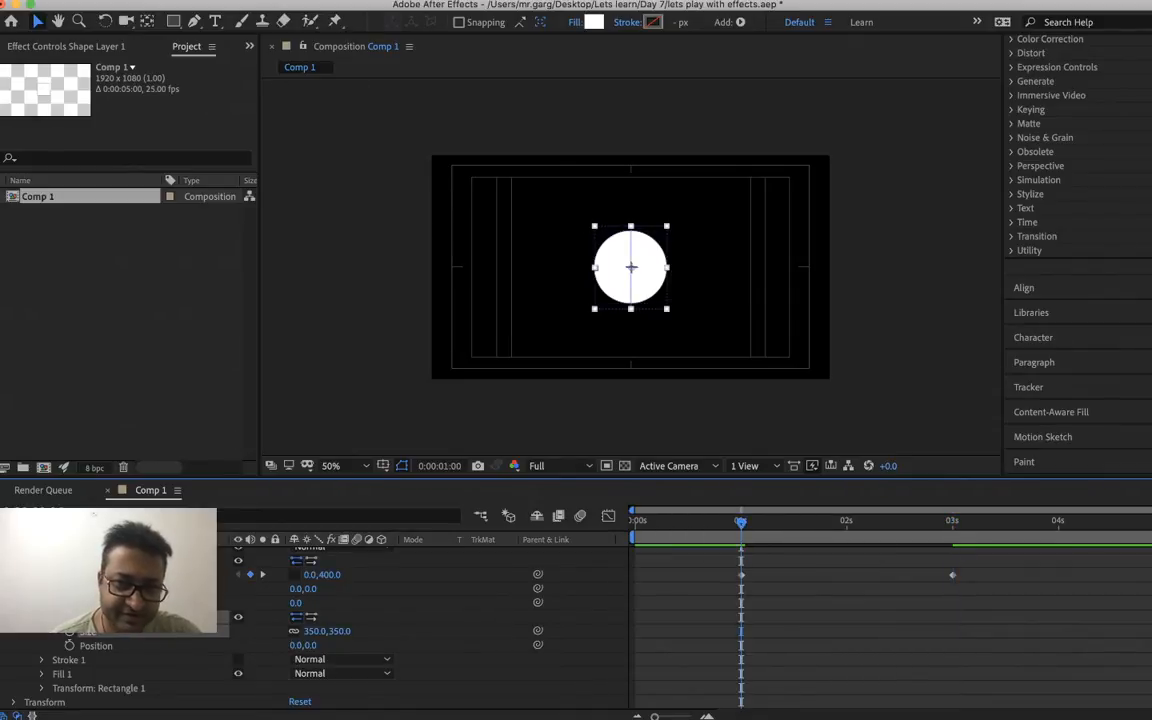
click(69, 645)
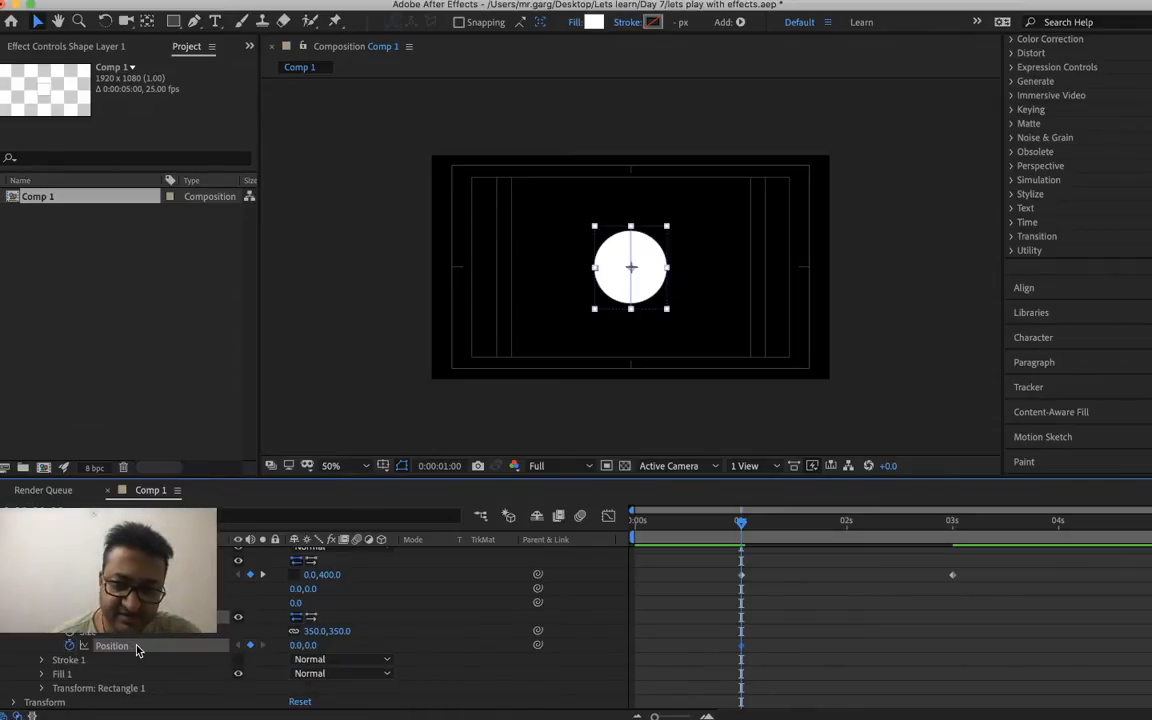
key(k)
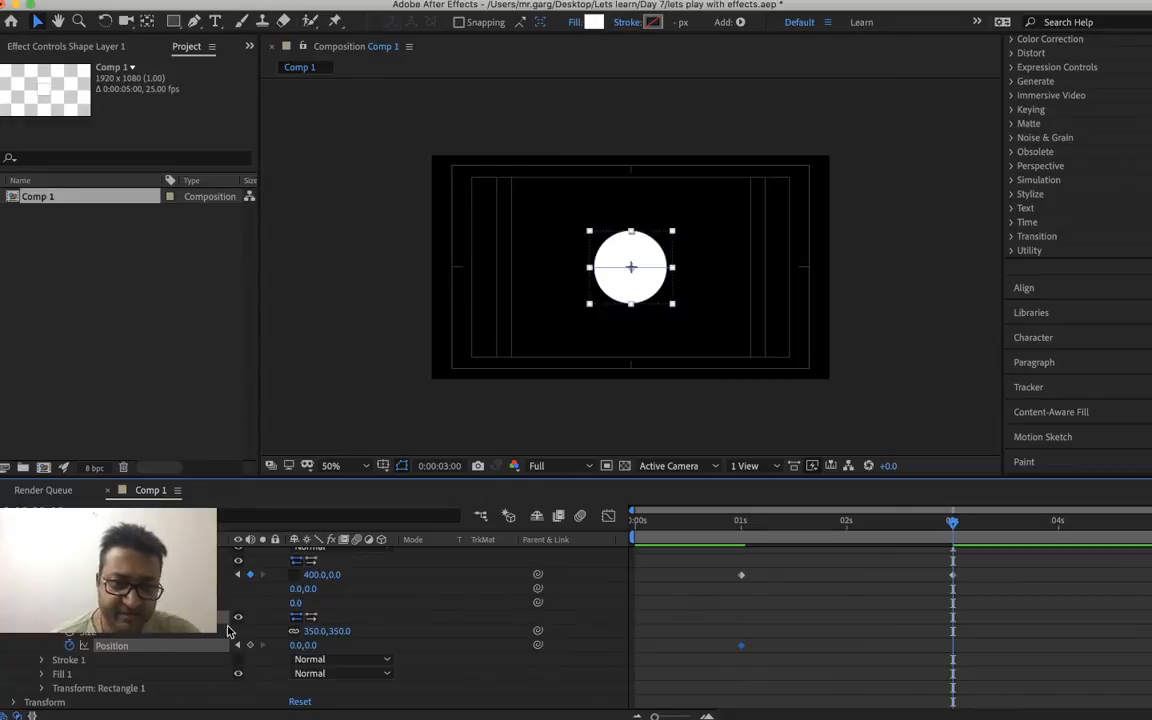
- Try to move the circle directly in the composition at 3 seconds, and undo the move
click(657, 283)
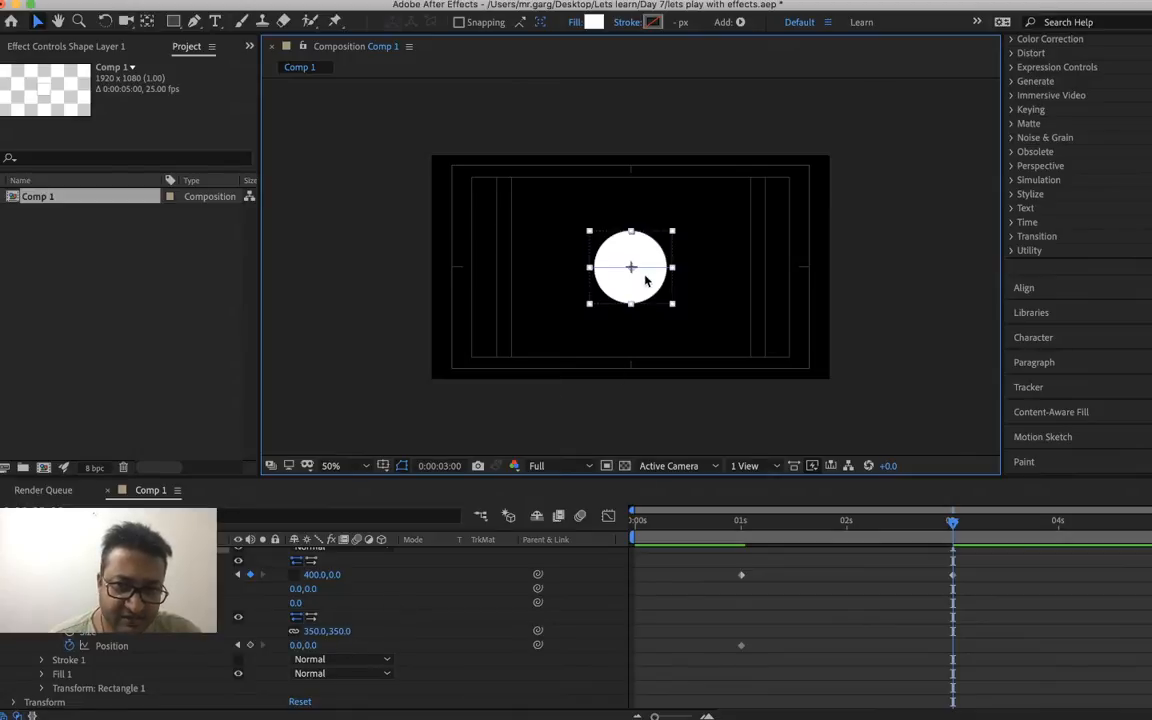
drag(645, 289, 666, 259)
key(super+z)
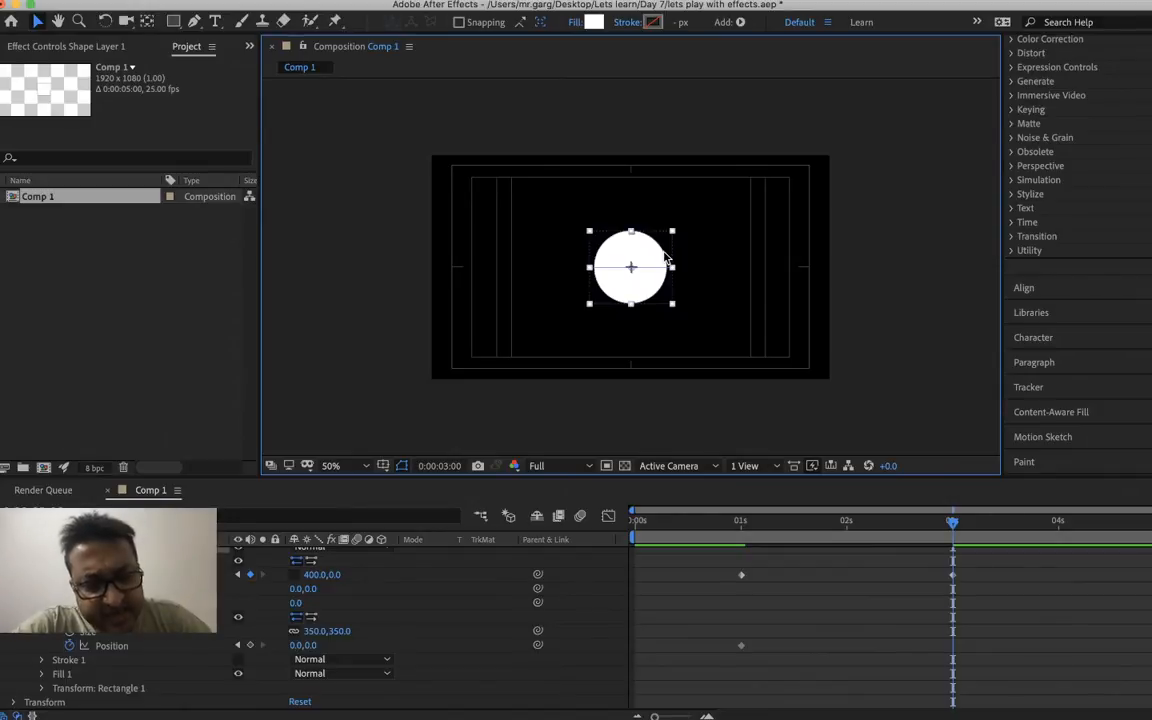
- Try X positions of 100, 200 and 400 px for the ellipse path at 3 seconds
right_click(305, 647)
click(350, 654)
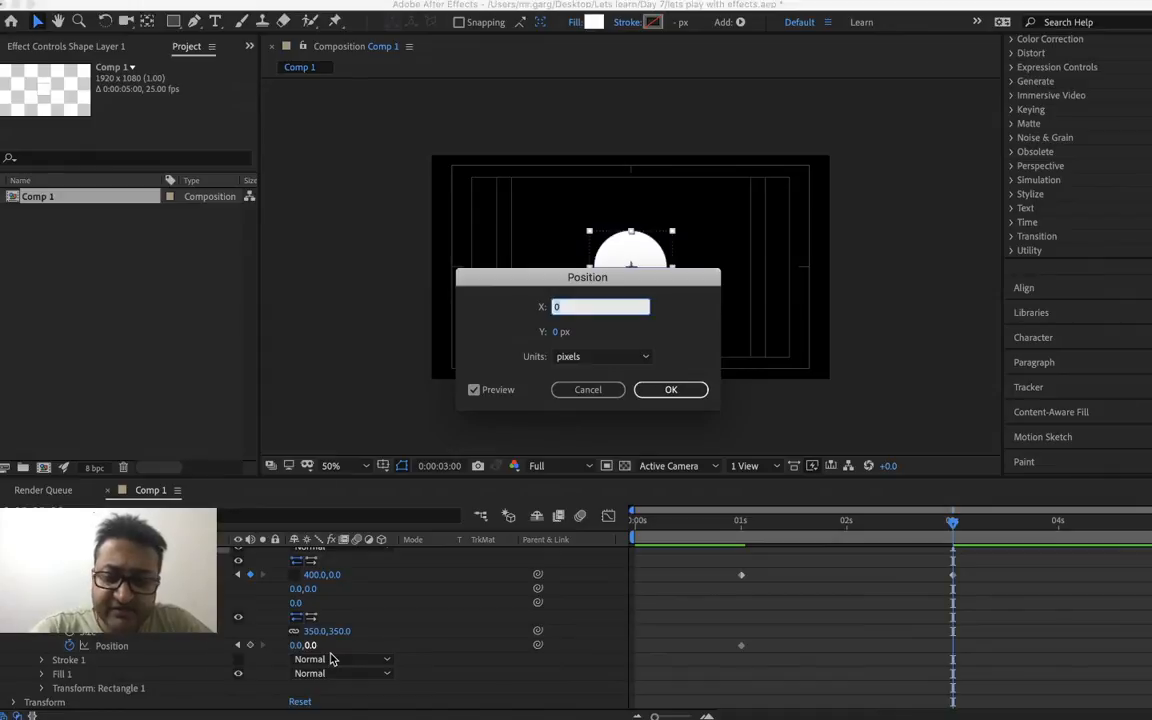
key(Return)
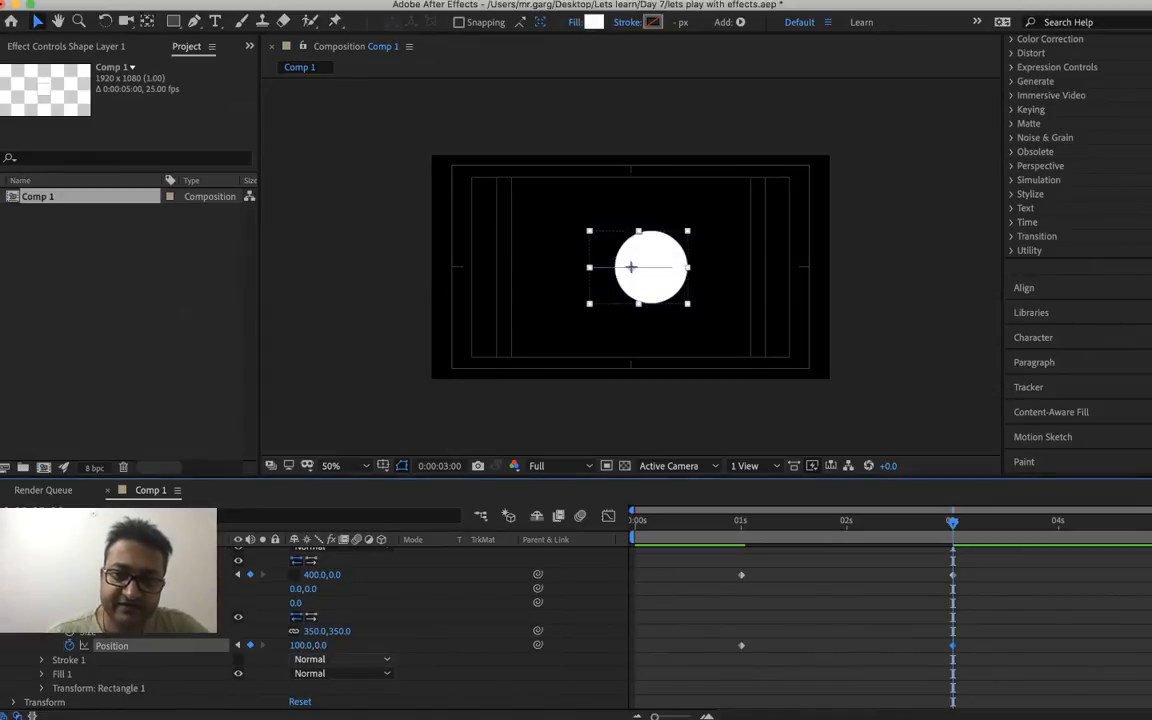
right_click(303, 646)
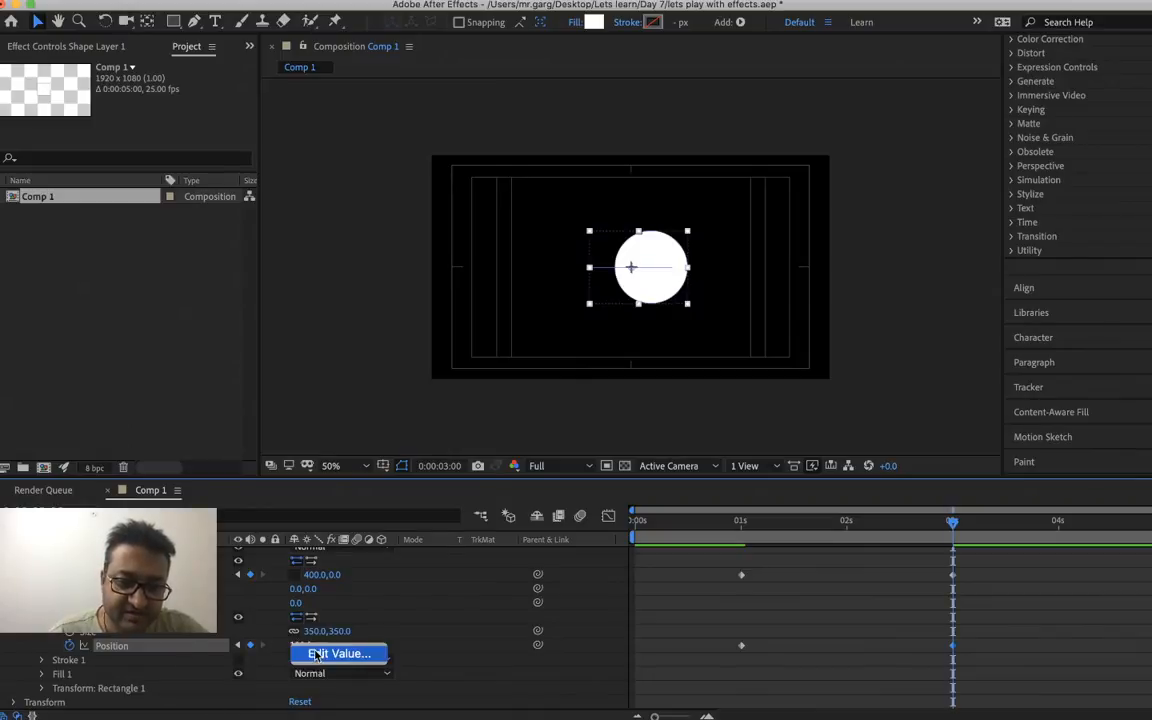
click(330, 653)
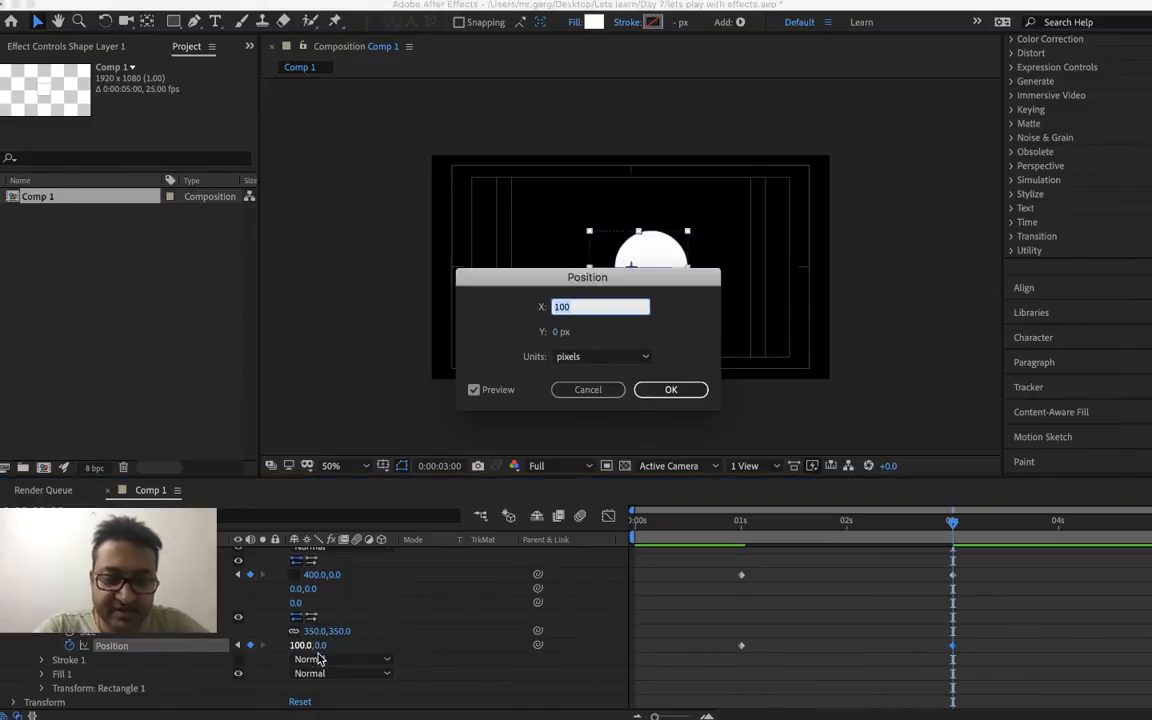
text(2)
key(Return)
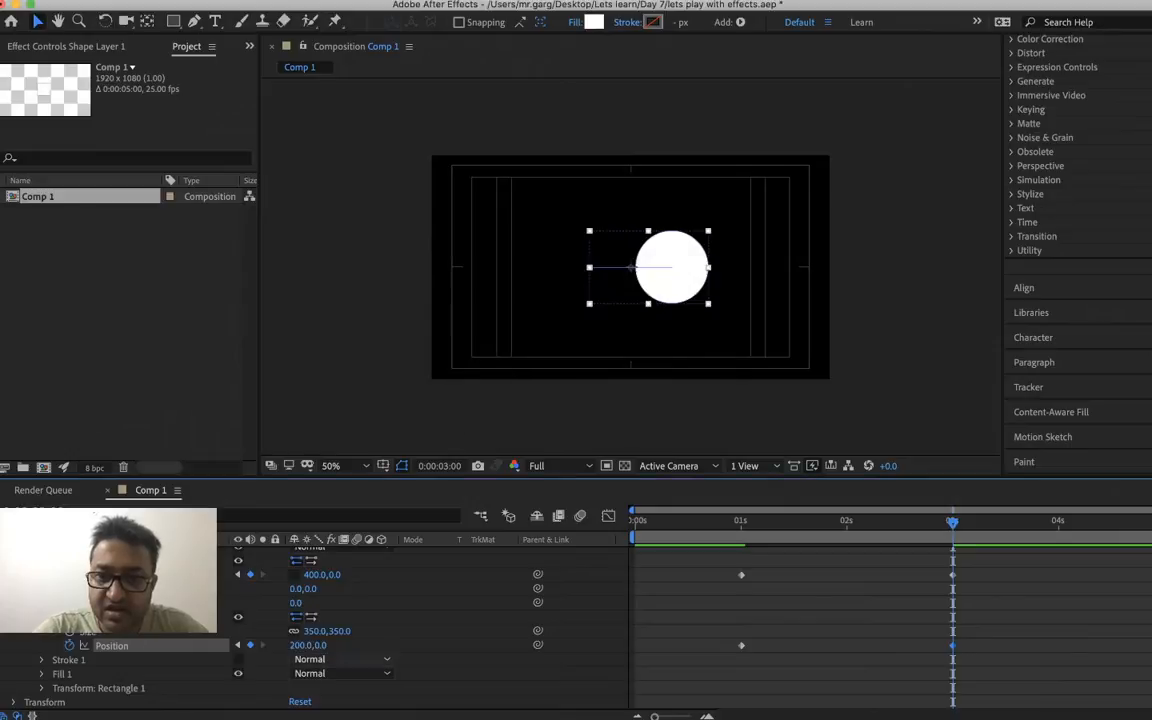
right_click(298, 647)
click(320, 658)
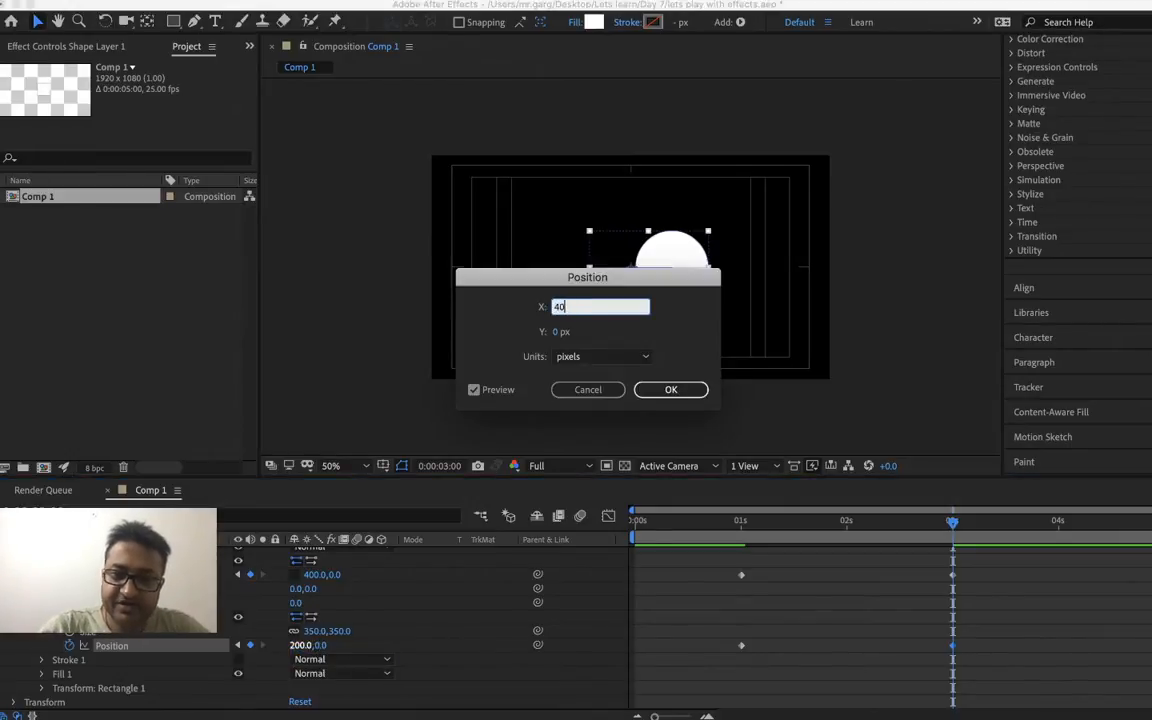
key(Return)
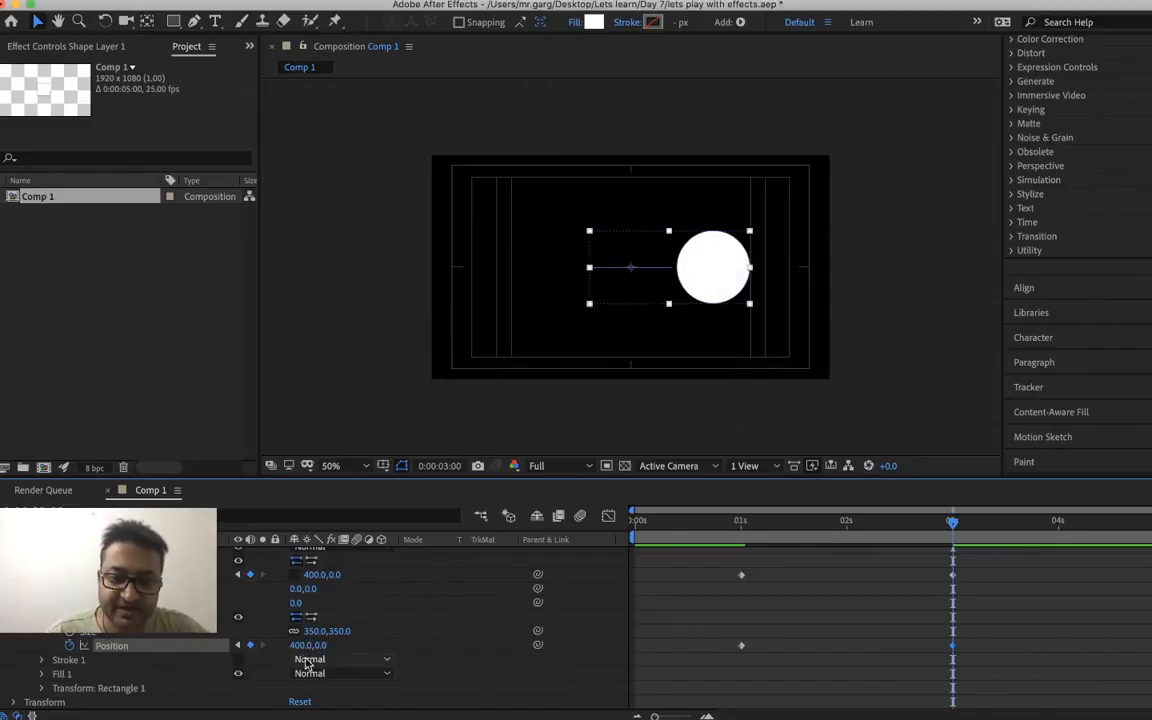
- Set the ellipse path's X position to 380 px at the 3-second keyframe
right_click(298, 647)
click(316, 656)
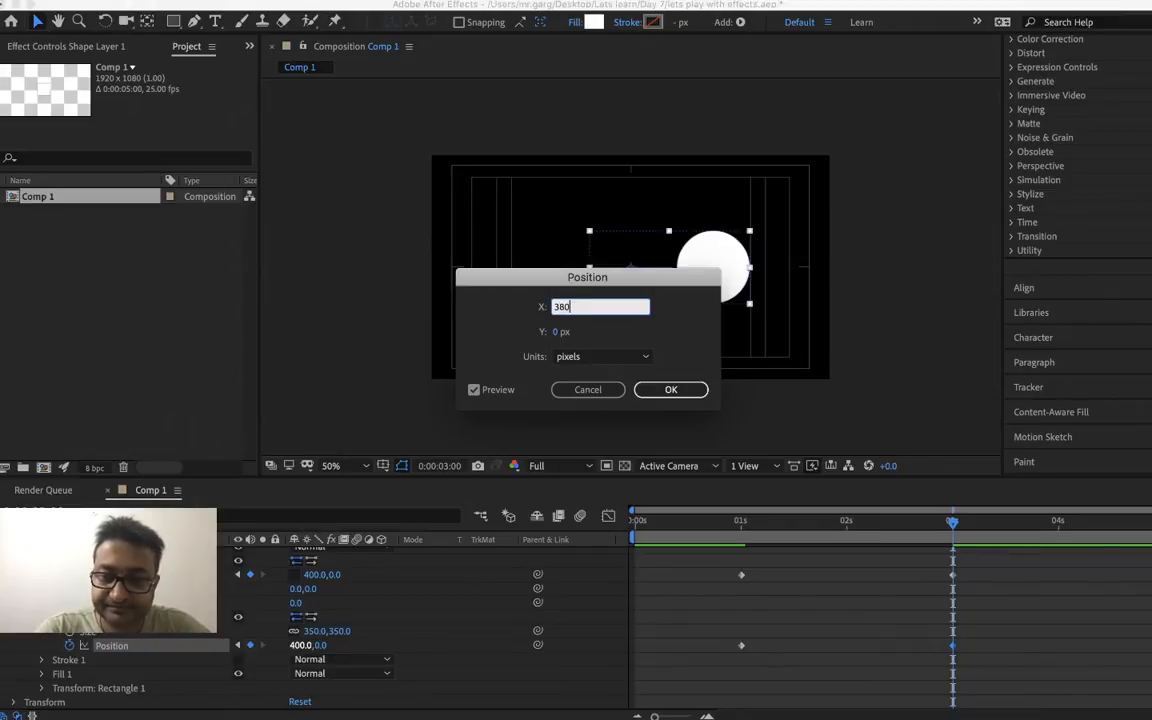
text(380)
key(Return)
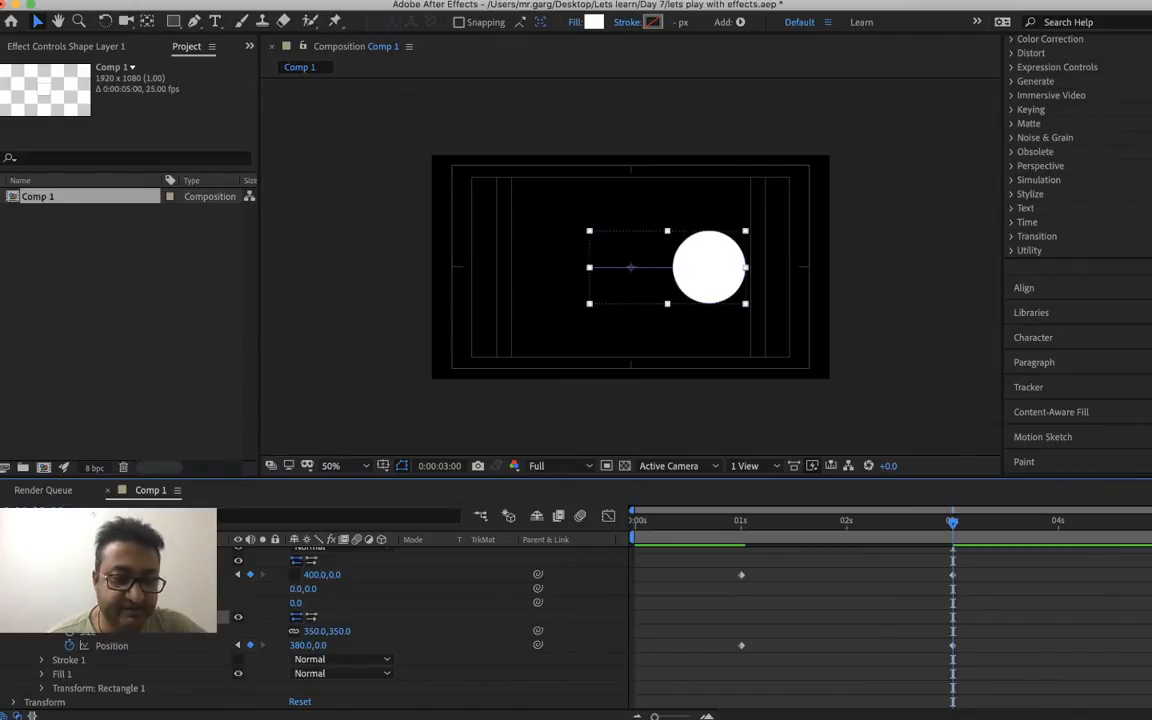
- Duplicate the ellipse path and set the copy's X position to -380 px at the 3-second keyframe
key(super+d)
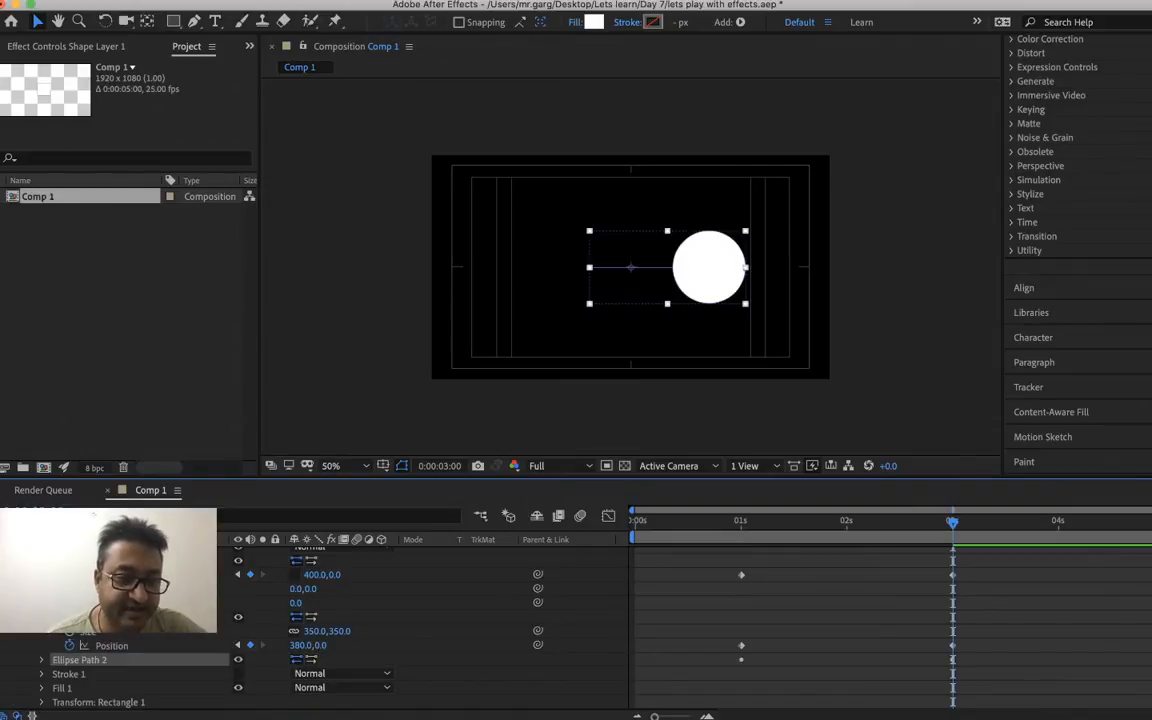
click(44, 664)
scroll(141, 645, down, 2)
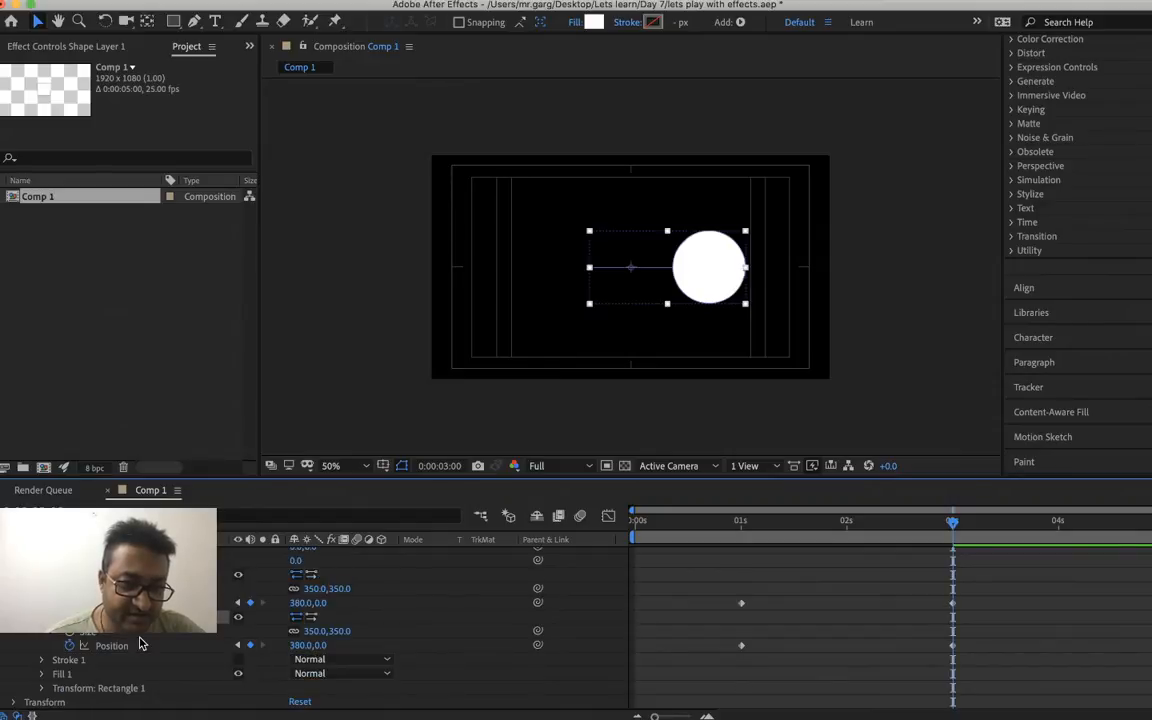
right_click(308, 644)
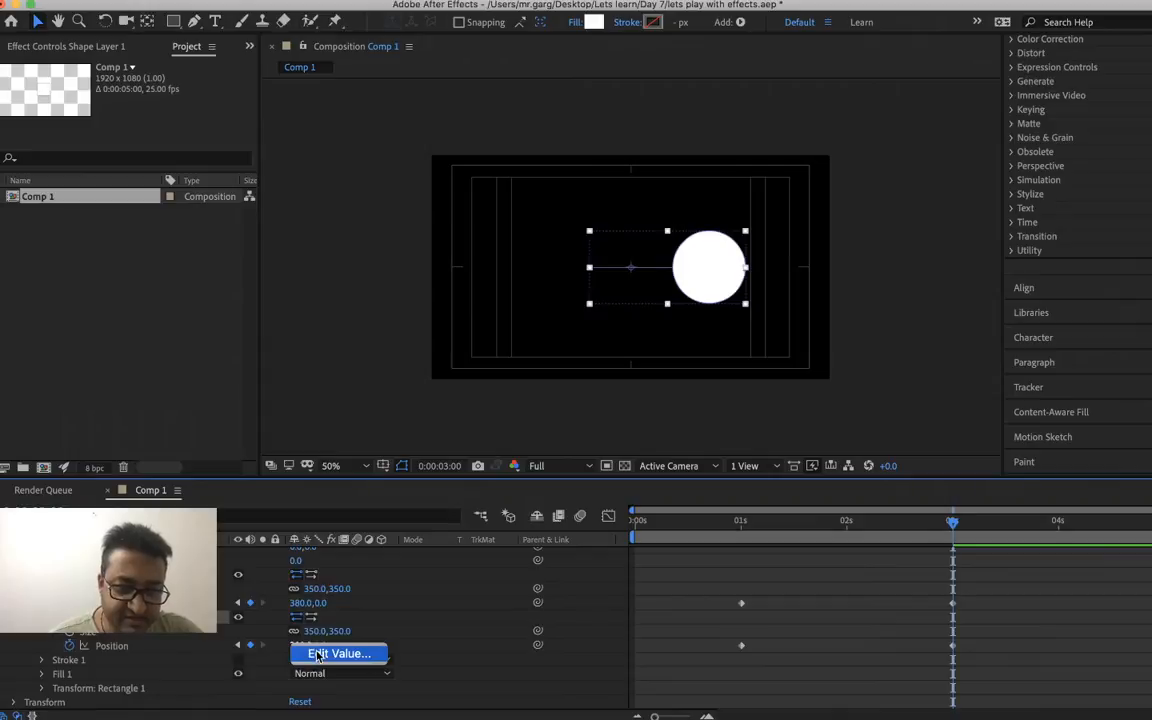
click(317, 655)
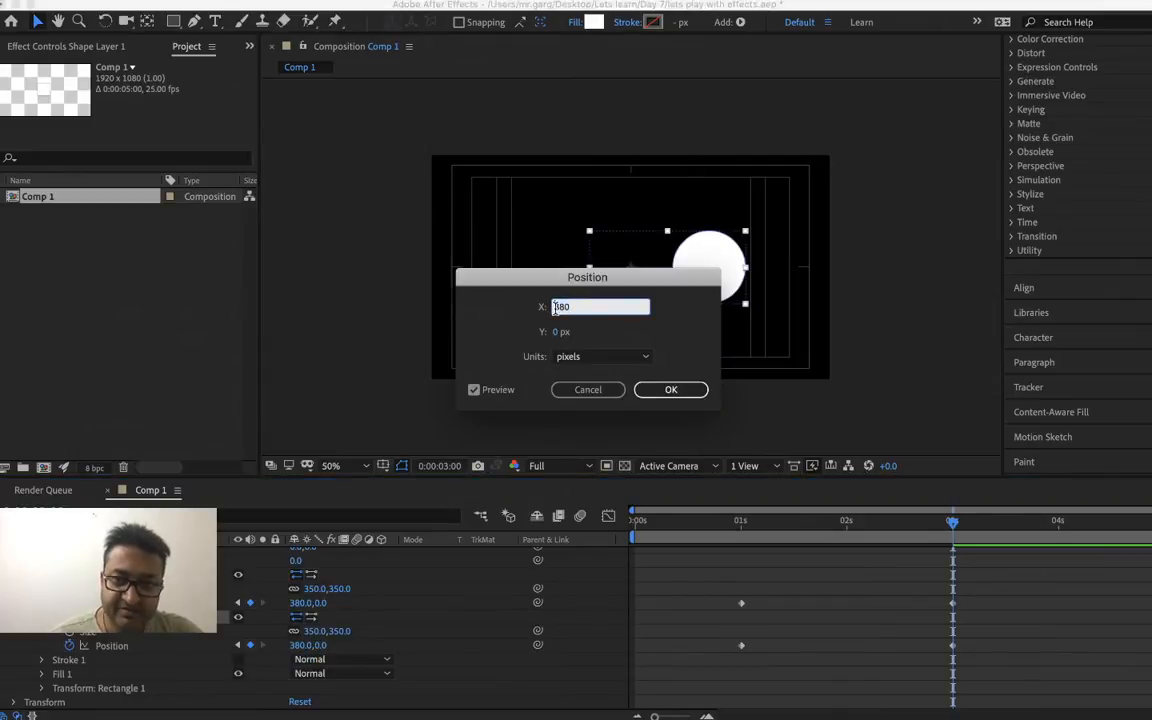
text(-)
key(Return)
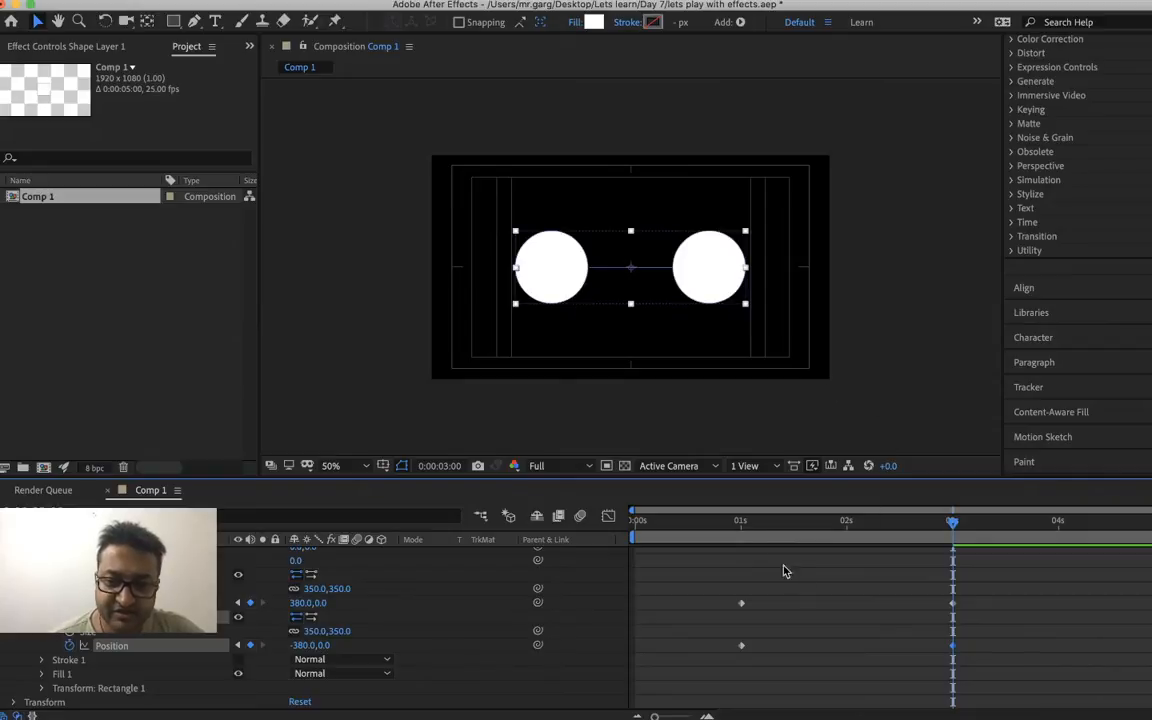
- Scrub the animation from 1 second to just past 2 seconds and collapse the shape layer's properties
click(743, 532)
drag(747, 531, 868, 547)
scroll(576, 628, up, 5)
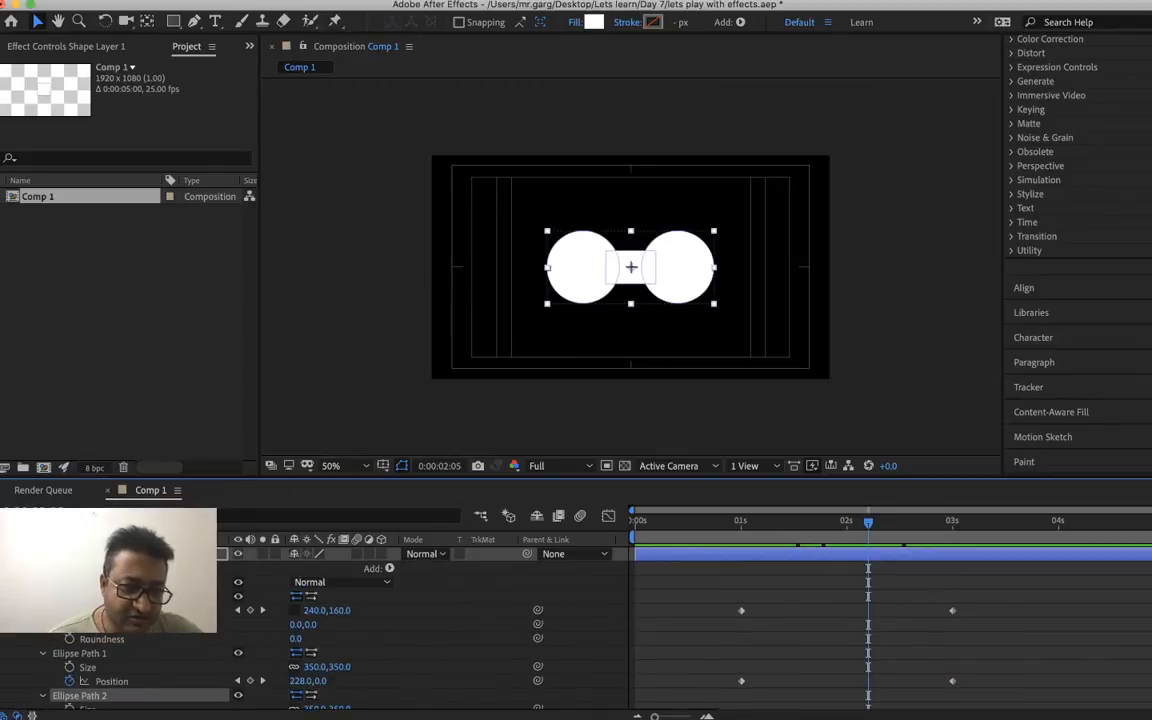
click(4, 554)
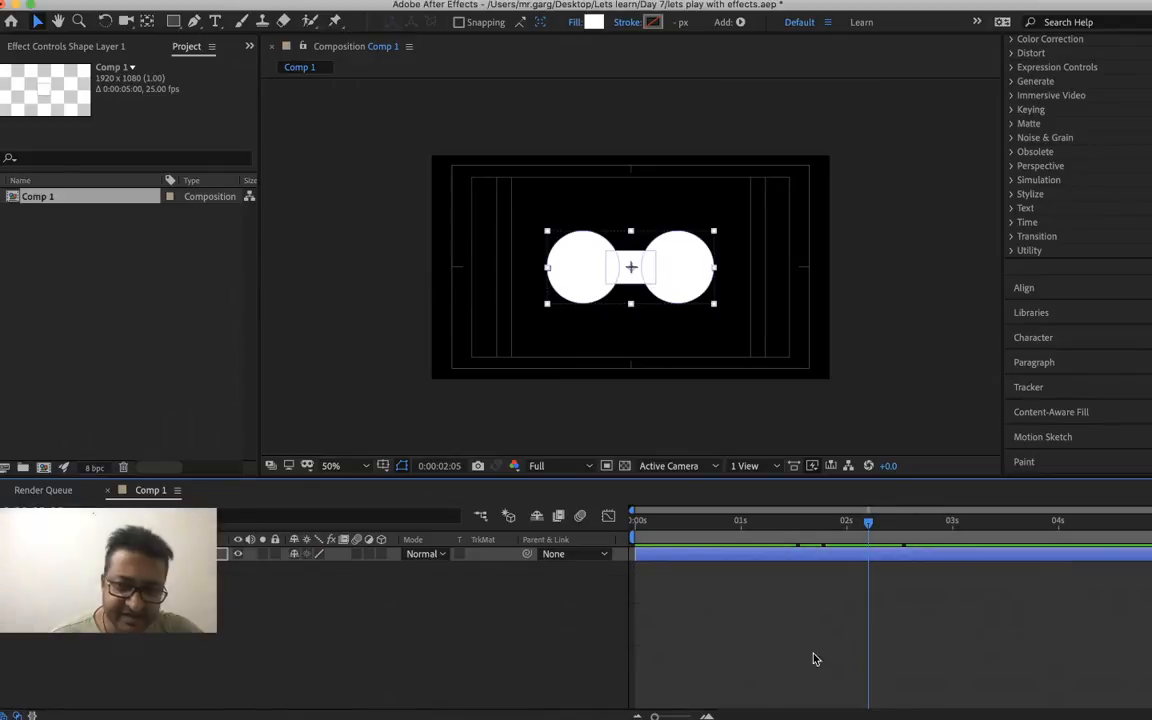
- Preview the animation from the start, stop it and step backward through the frames to examine the separating circles
drag(779, 522, 634, 522)
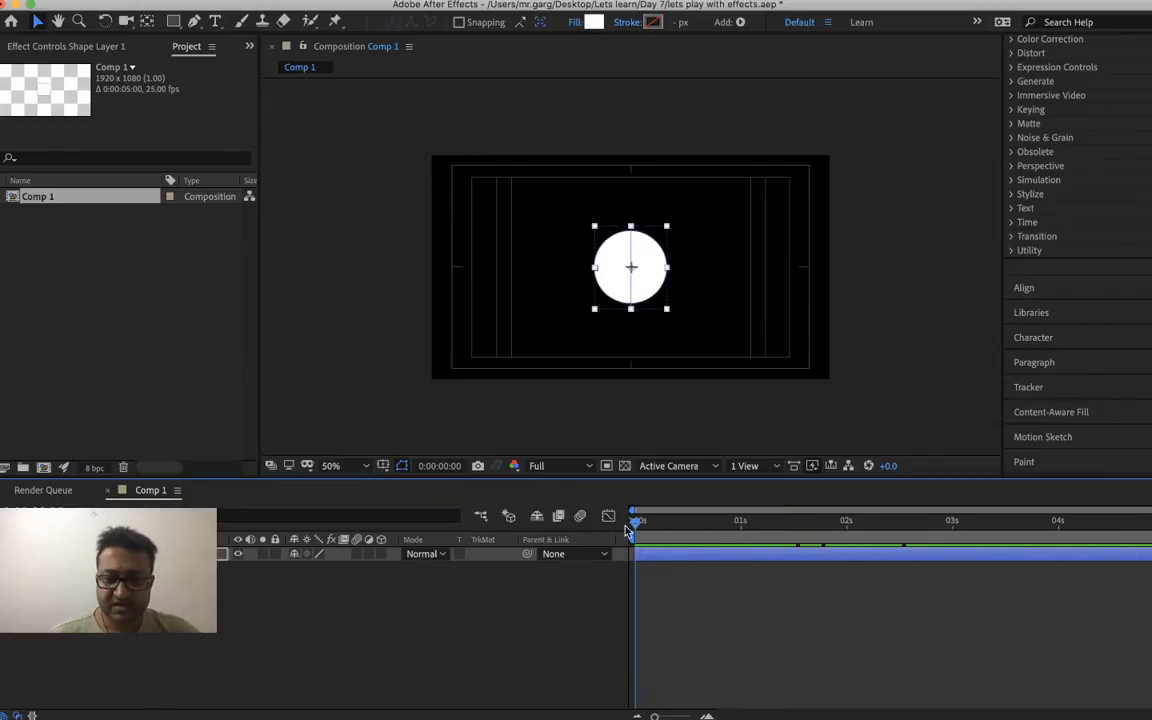
click(908, 305)
key(space)
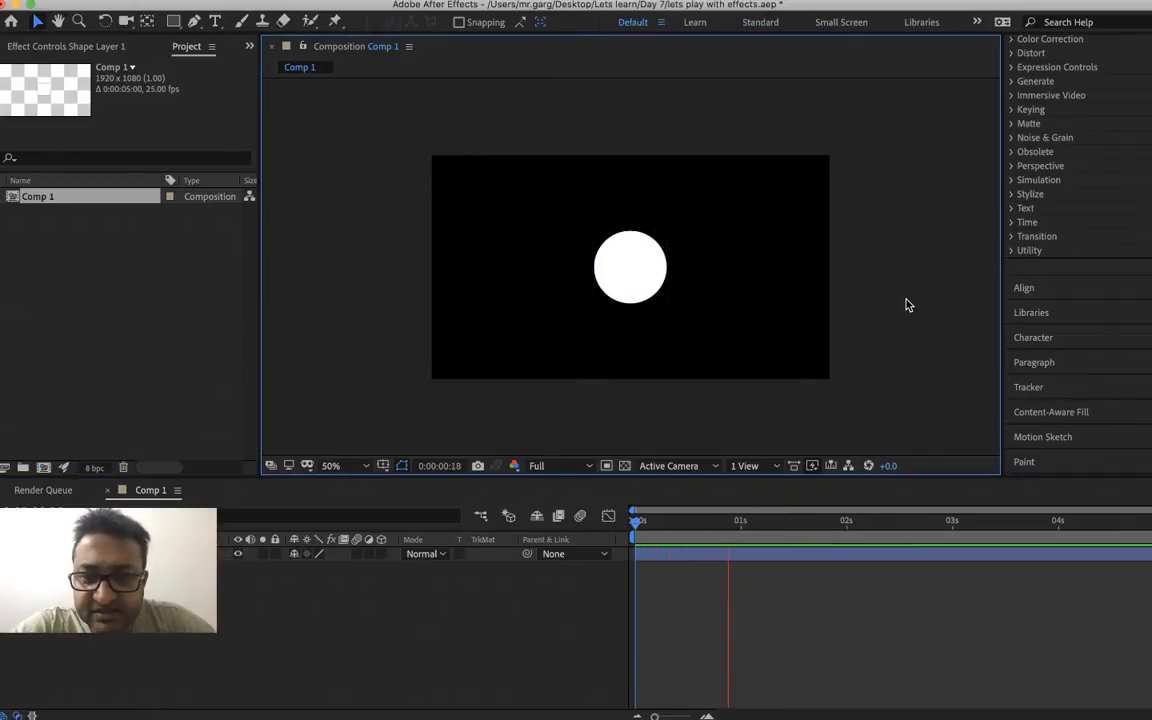
key(space)
key(Page_Up)
key(Page_Up)
key(Page_Up)
key(Page_Up)
key(Page_Up)
key(Page_Up)
key(Page_Up)
key(Page_Up)
key(Page_Up)
key(Page_Up)
key(Page_Up)
key(Page_Up)
key(Page_Up)
key(Page_Up)
key(Page_Up)
key(Page_Up)
key(Page_Up)
key(Page_Up)
key(Page_Up)
key(Page_Up)
key(Page_Up)
key(Page_Up)
key(Page_Up)
key(Page_Up)
key(Page_Up)
key(Page_Up)
key(Page_Up)
key(Page_Up)
key(Page_Up)
- Replay the animation from 2 seconds and step back to frame 0:00:02:11 to examine the bar joining the circles
key(space)
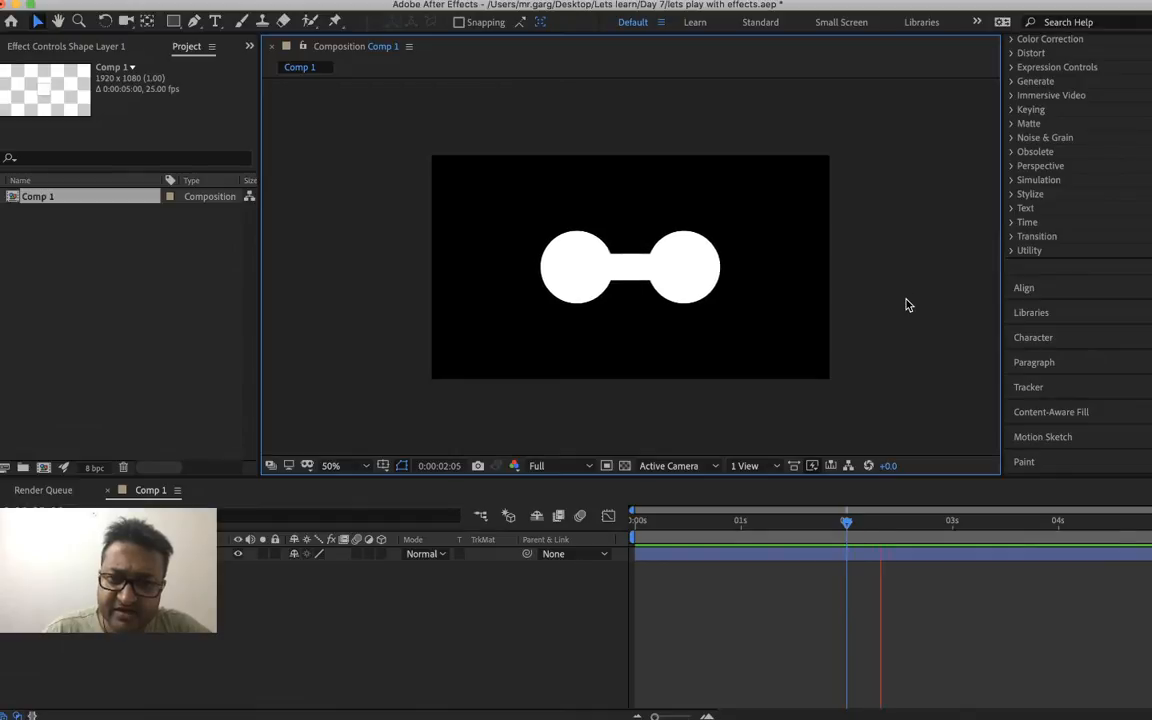
key(space)
key(Page_Up)
key(Page_Up)
key(Page_Up)
key(Page_Up)
key(Page_Up)
key(Page_Up)
key(Page_Up)
key(Page_Up)
key(Page_Up)
key(Page_Up)
key(Page_Up)
key(Page_Up)
key(Page_Up)
key(Page_Up)
key(Page_Up)
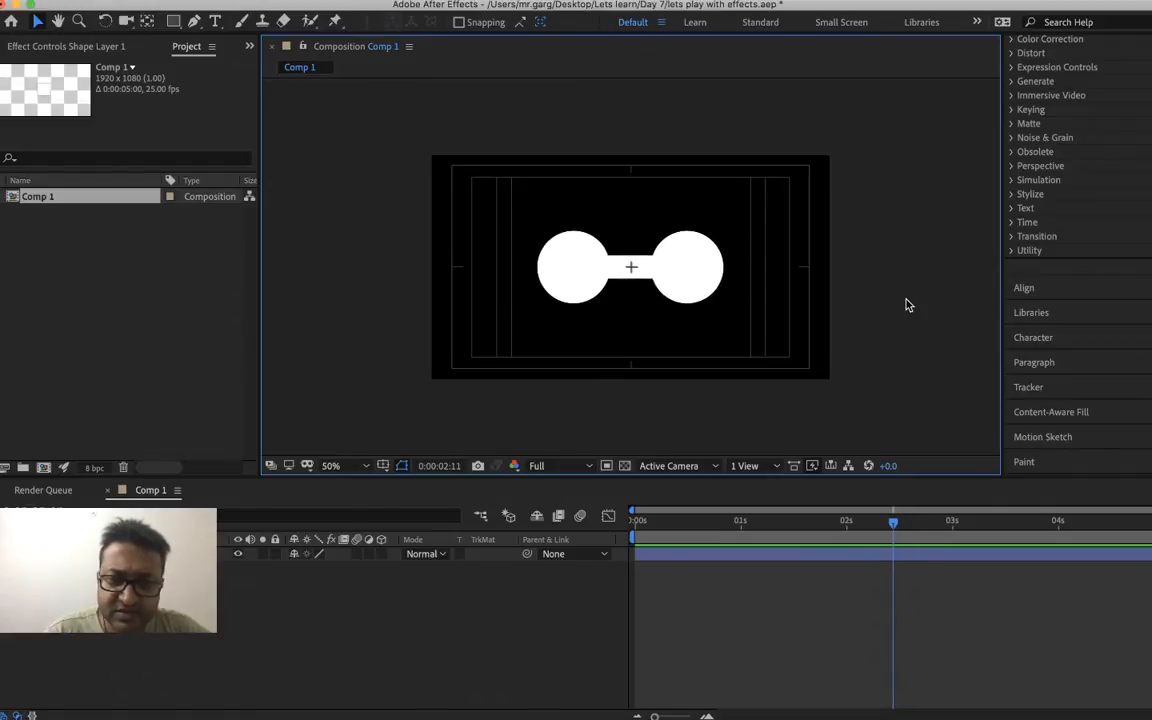
- Zoom the composition view to 100% on the joined circles and select the shape layer
key(z)
click(655, 258)
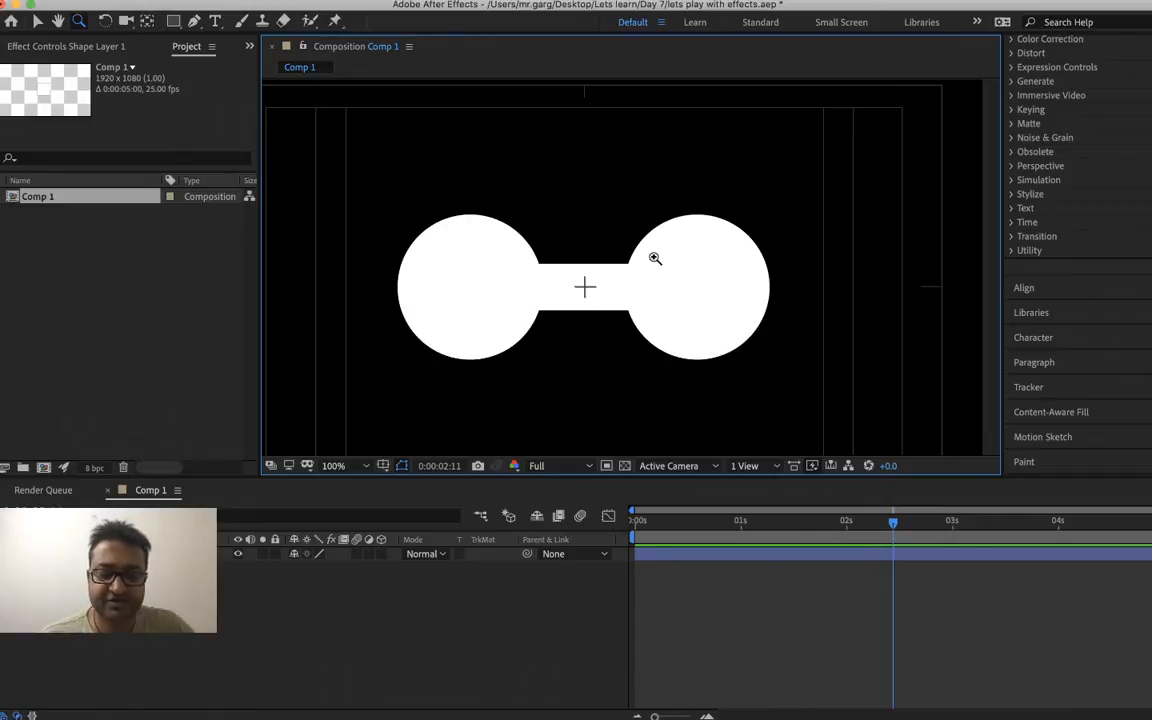
key(v)
click(697, 273)
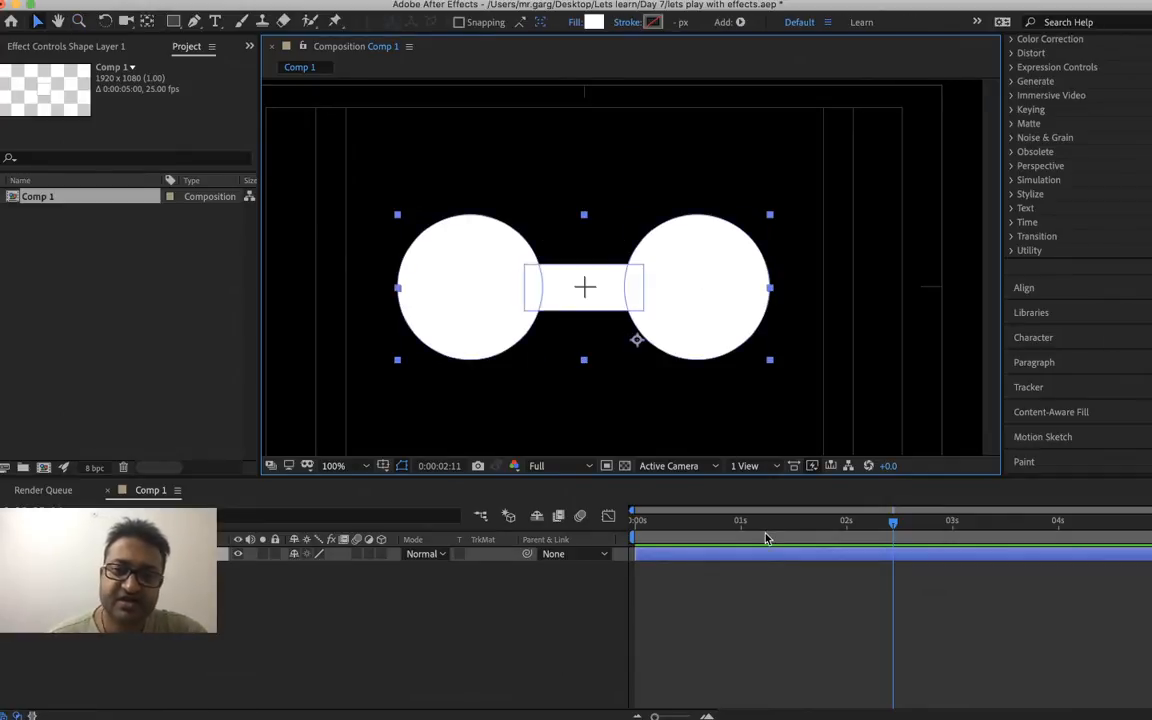
scroll(1107, 179, up, 5)
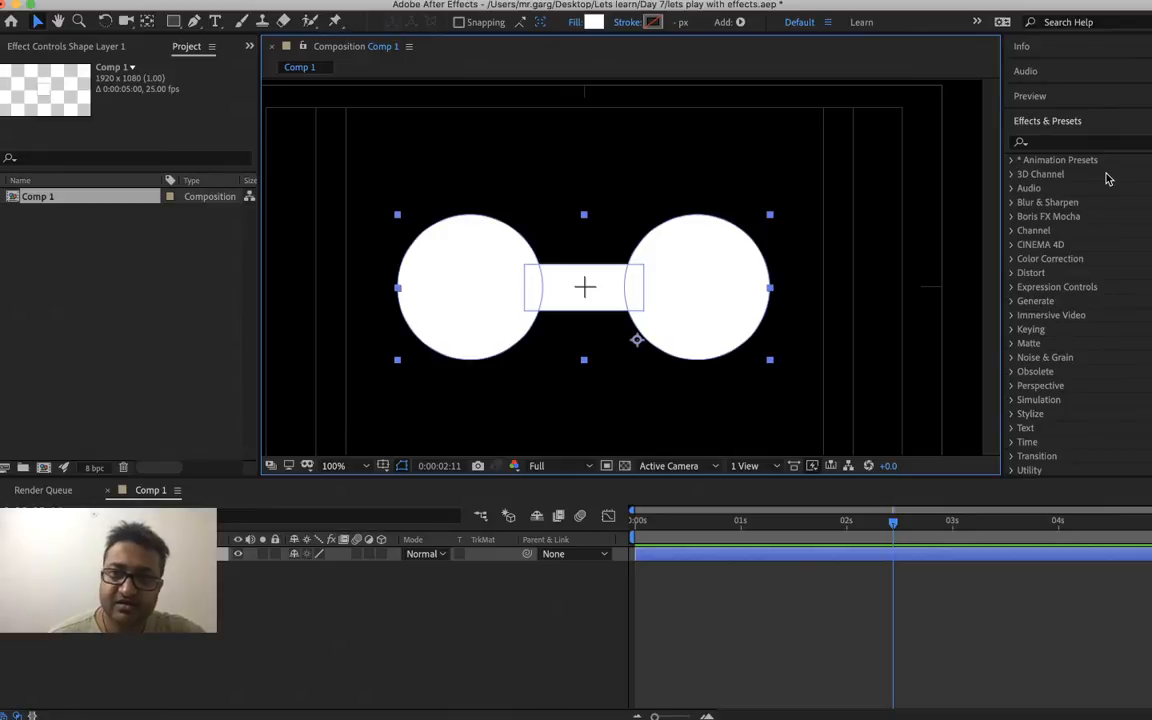
text(ra)
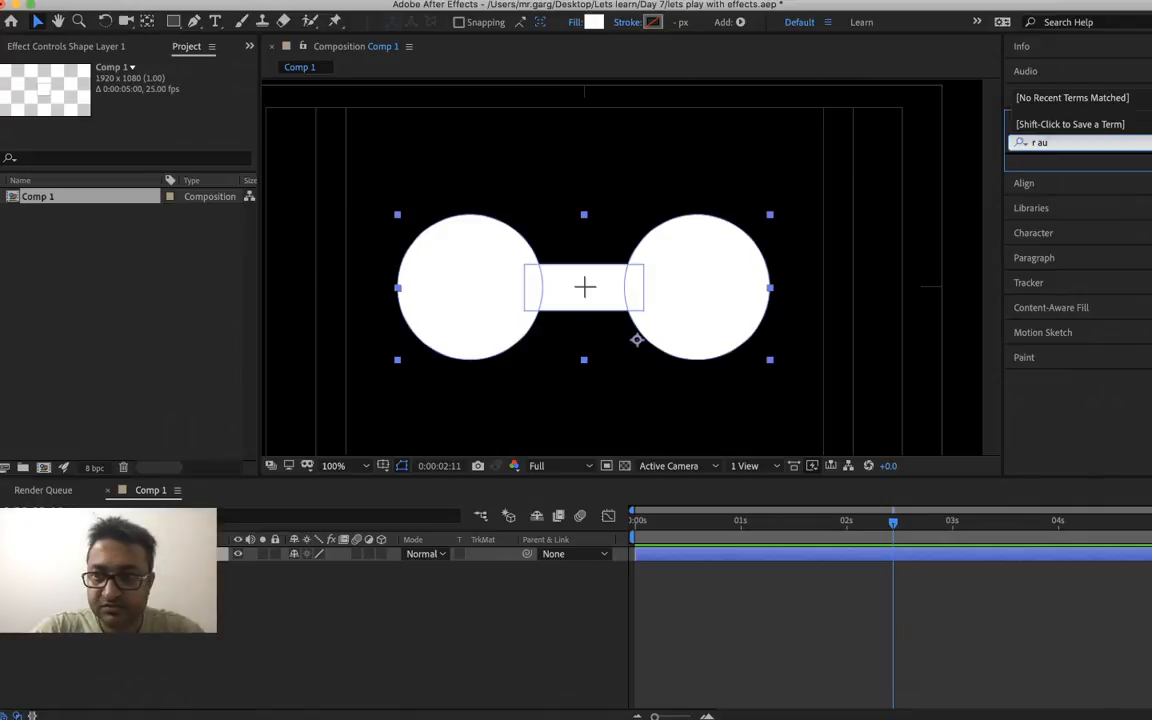
key(BackSpace)
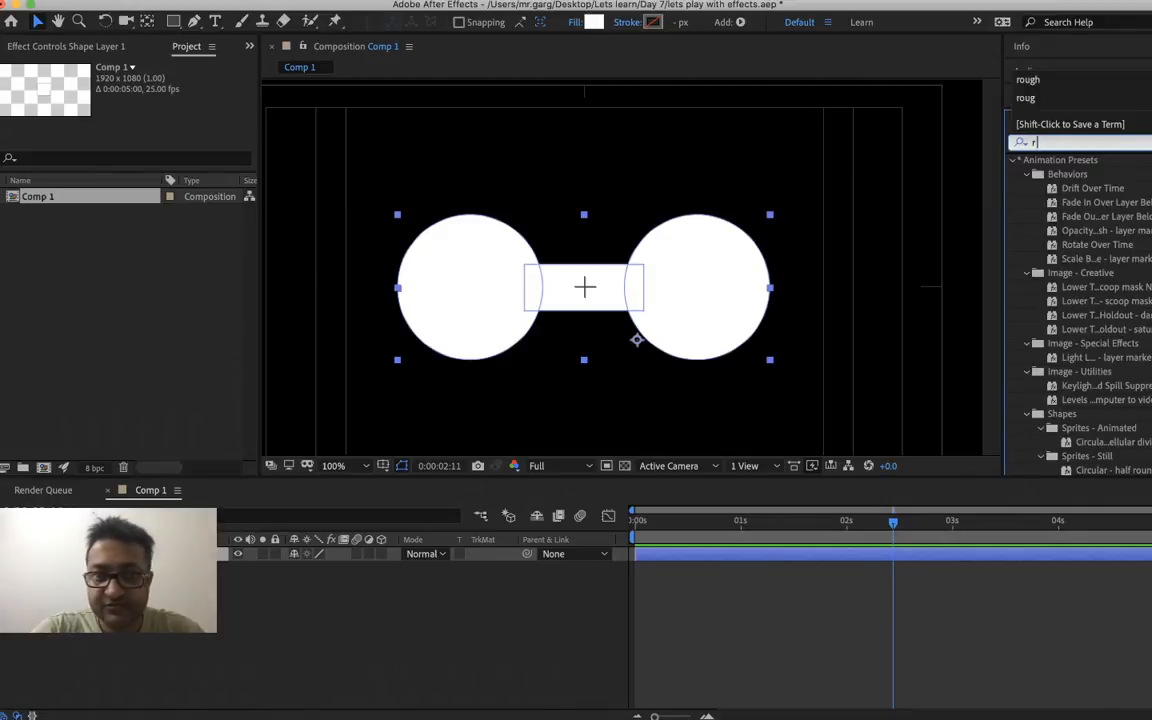
text(ro)
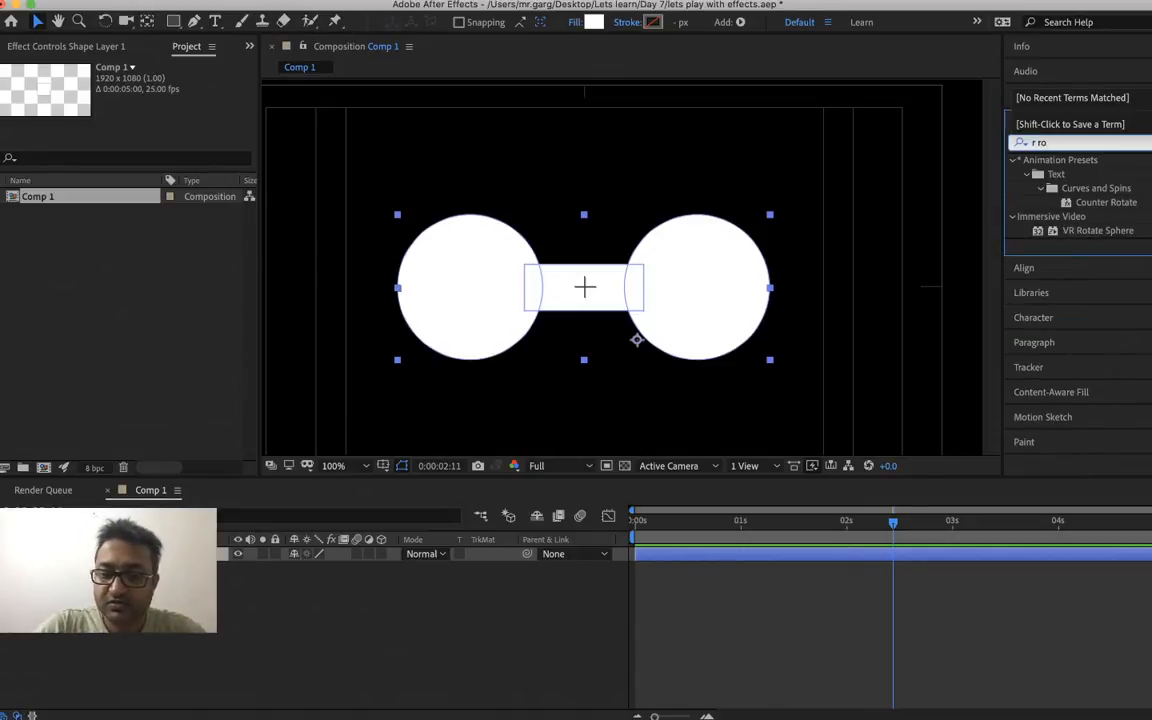
text(u)
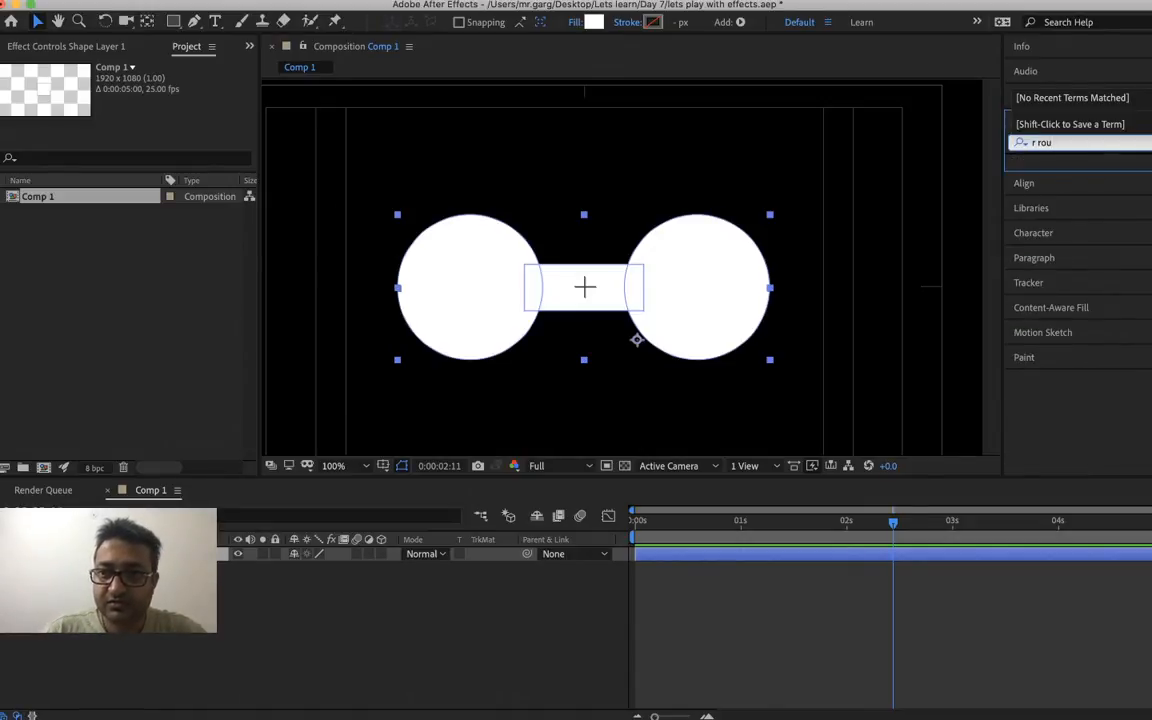
key(BackSpace)
key(BackSpace)
key(BackSpace)
key(BackSpace)
key(BackSpace)
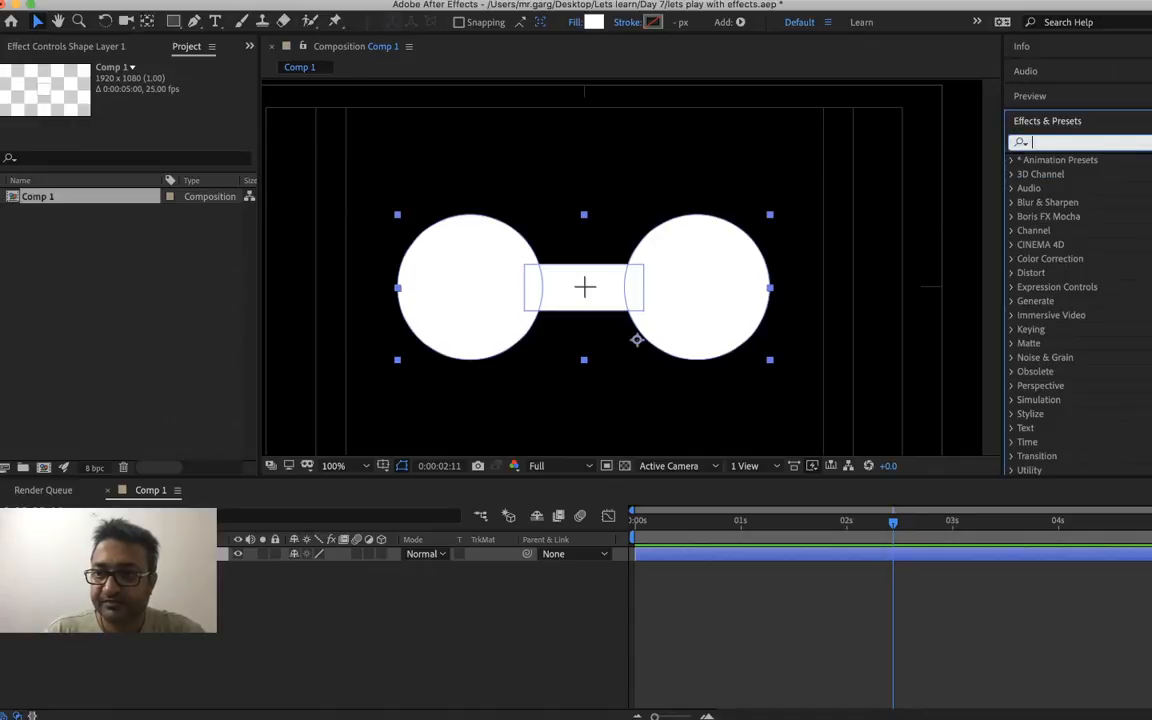
- Search the effects for "edg", apply Roughen Edges to the shape layer and save the project
text(edg)
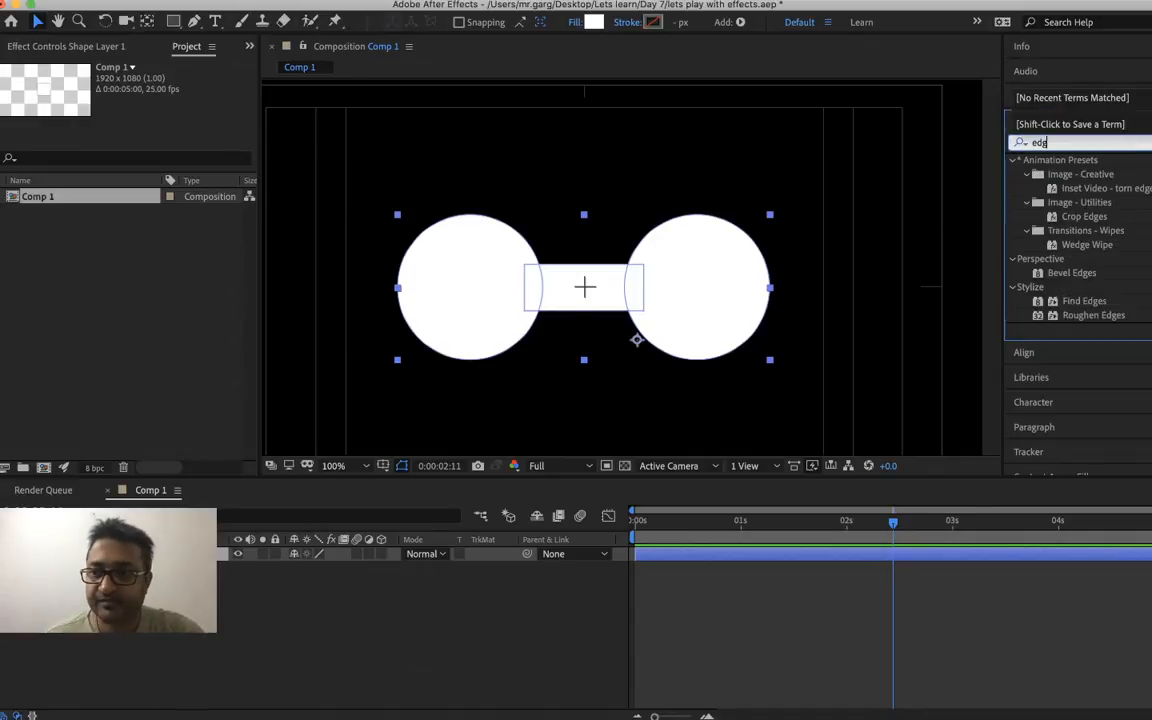
drag(1095, 316, 855, 554)
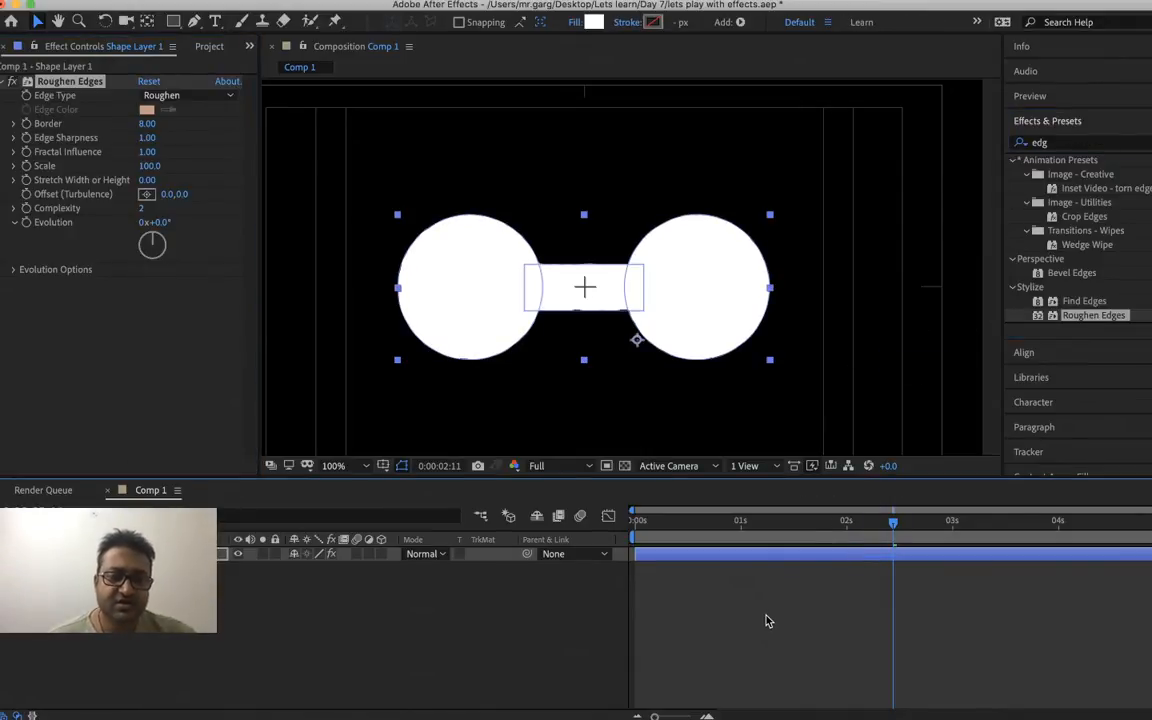
click(232, 337)
key(super+s)
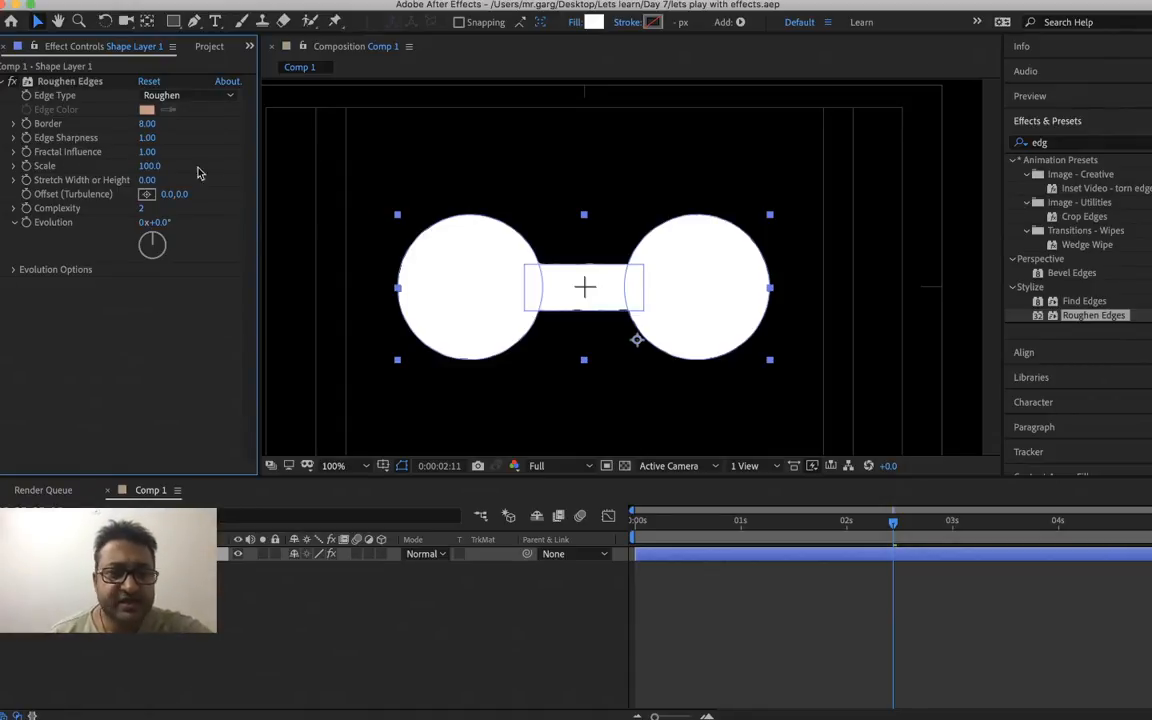
- Set the Roughen Edges Border to 84.80 and the Edge Sharpness to 10.00 on the shape layer
drag(145, 125, 146, 124)
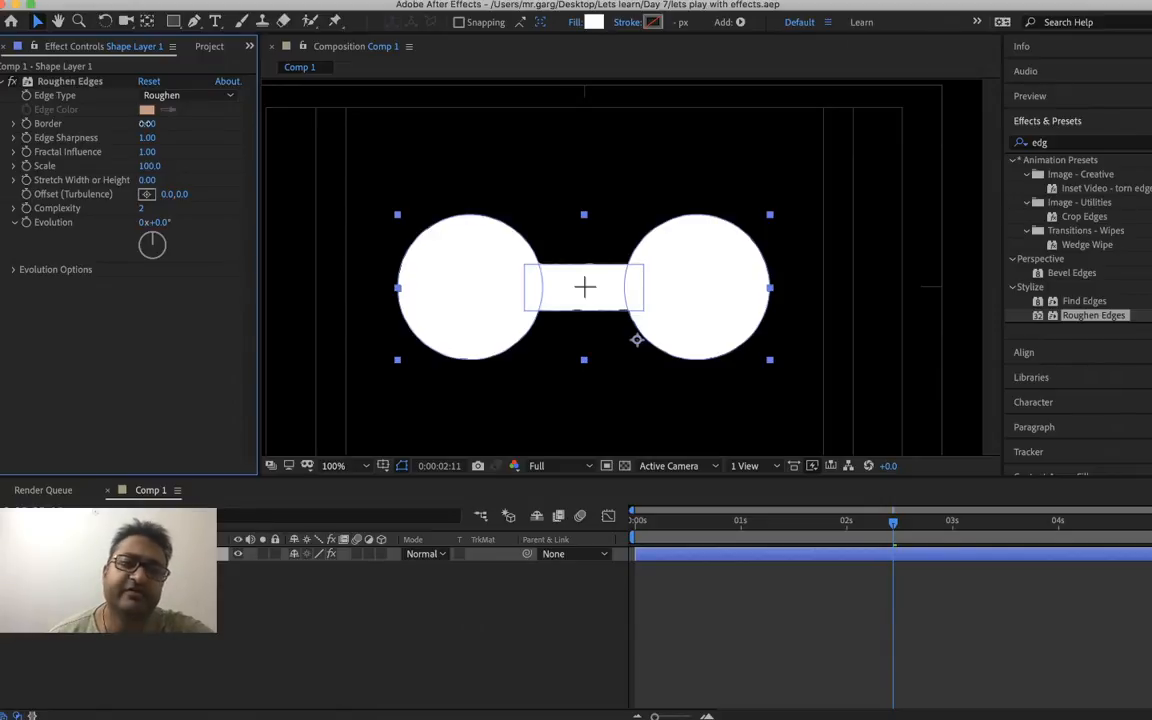
drag(146, 123, 528, 151)
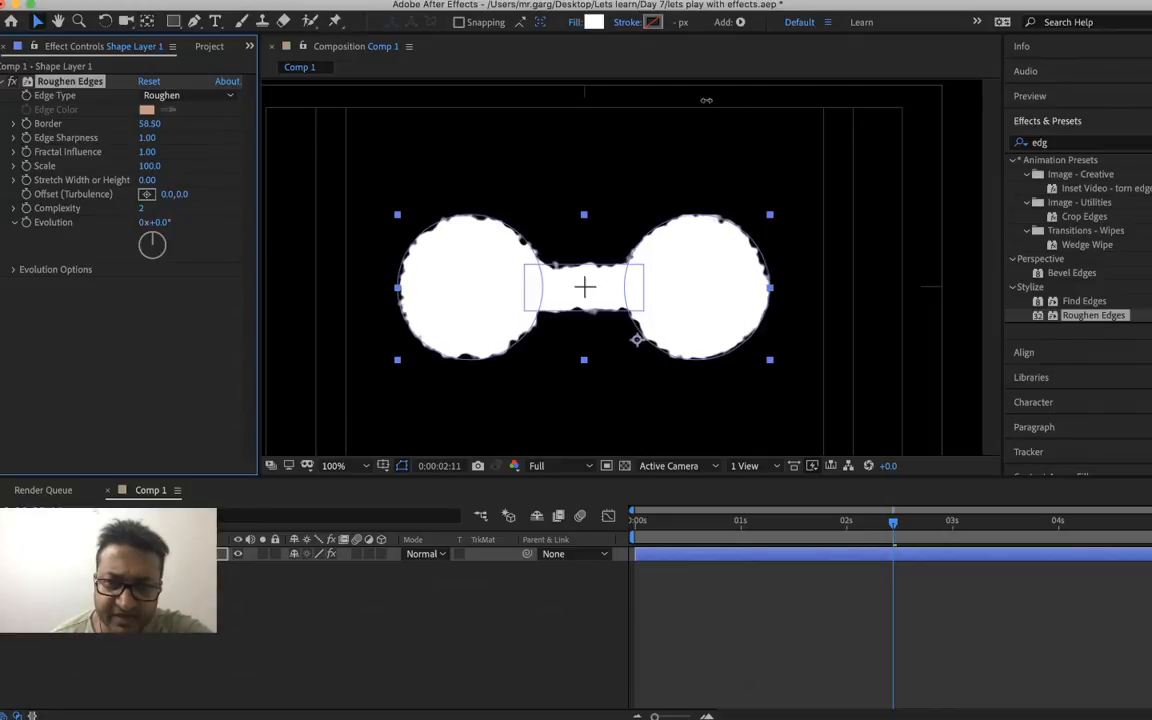
drag(642, 105, 834, 127)
mouse_move(1127, 93)
mouse_down()
mouse_move(1151, 93)
mouse_move(1025, 48)
mouse_move(818, 63)
mouse_move(583, 120)
mouse_move(450, 226)
mouse_up()
drag(662, 187, 404, 191)
drag(313, 175, 425, 174)
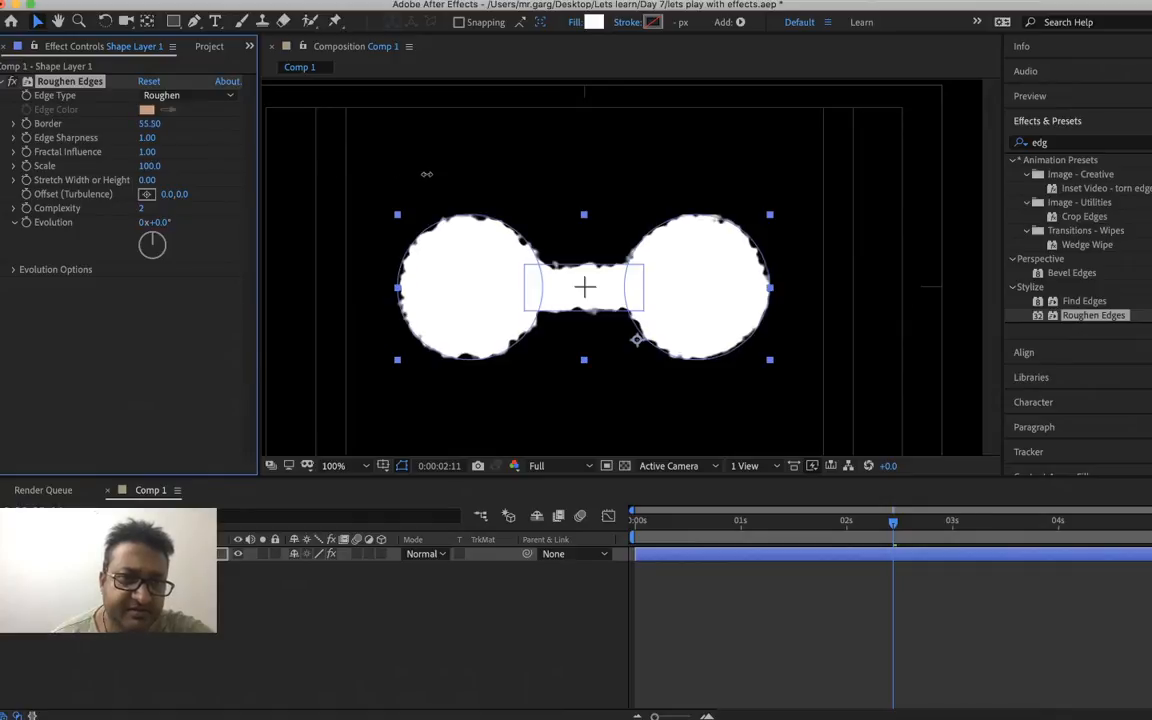
drag(560, 154, 606, 161)
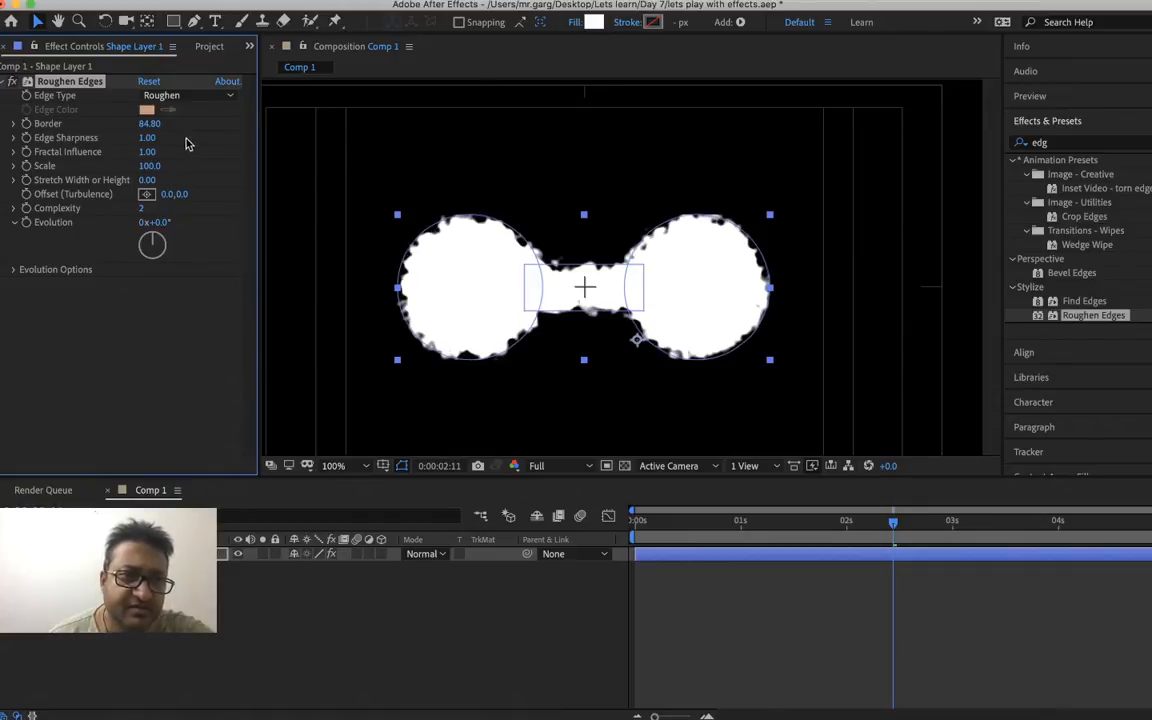
drag(148, 137, 260, 122)
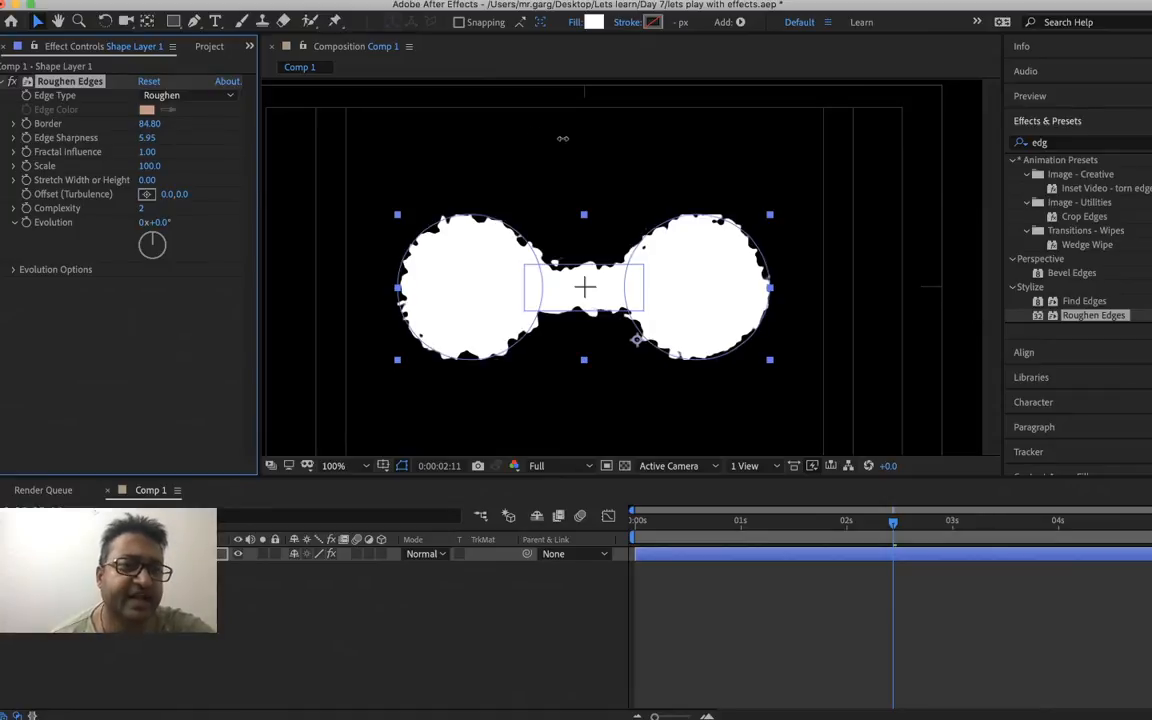
drag(563, 139, 993, 212)
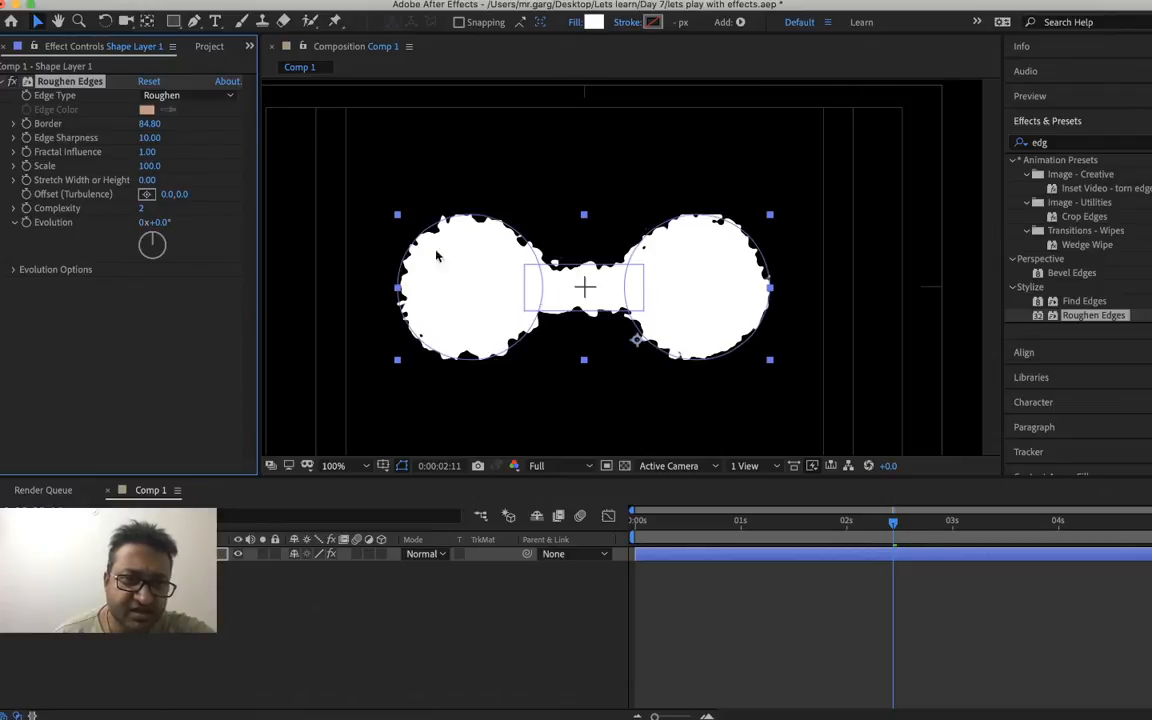
- Lower the Edge Sharpness of Roughen Edges to 2.88, judging it on the left circle's outline at 200% magnification
key(z)
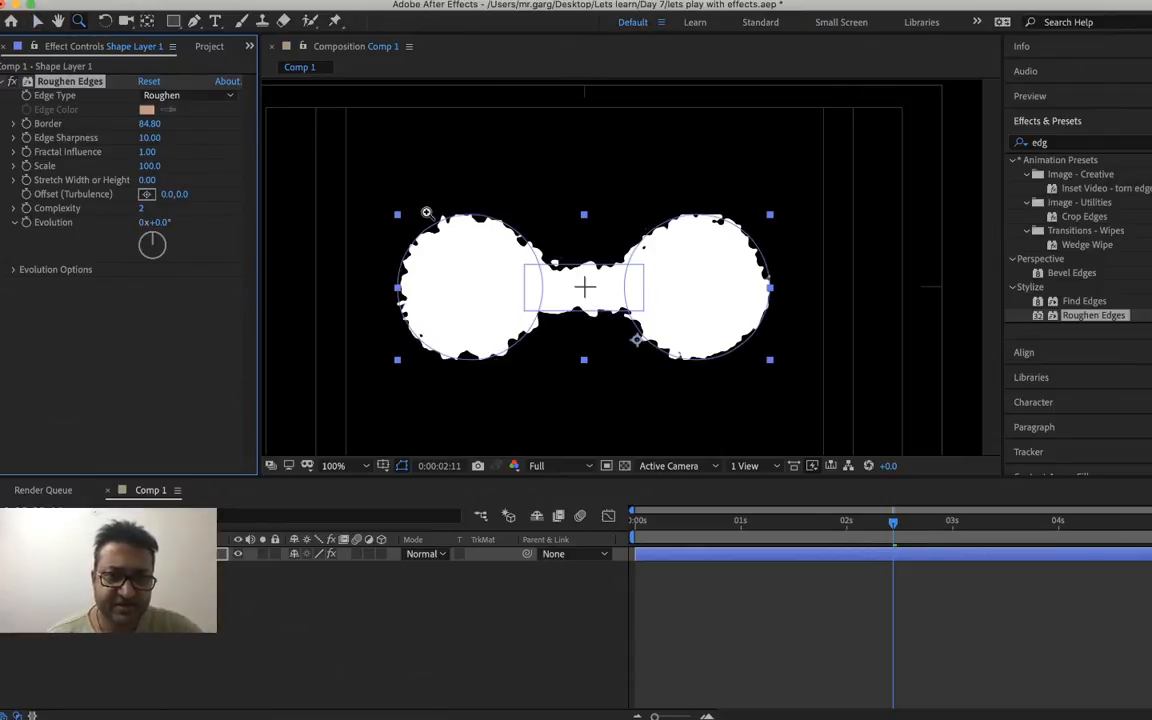
click(427, 212)
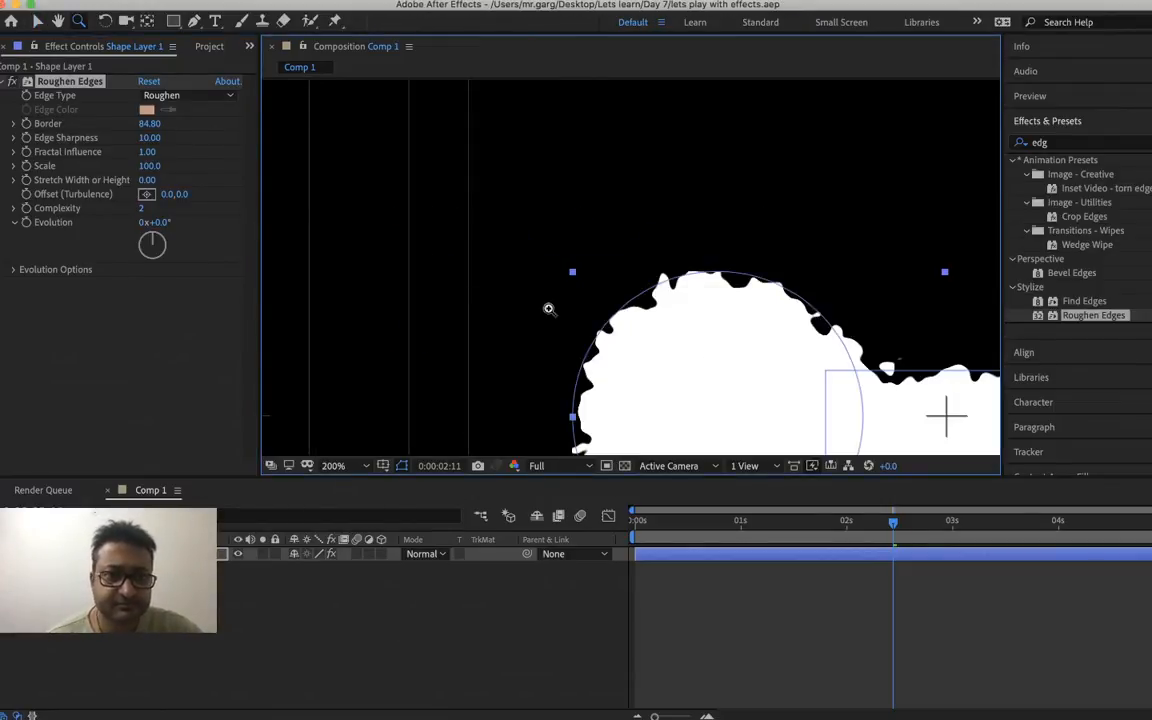
drag(147, 137, 27, 130)
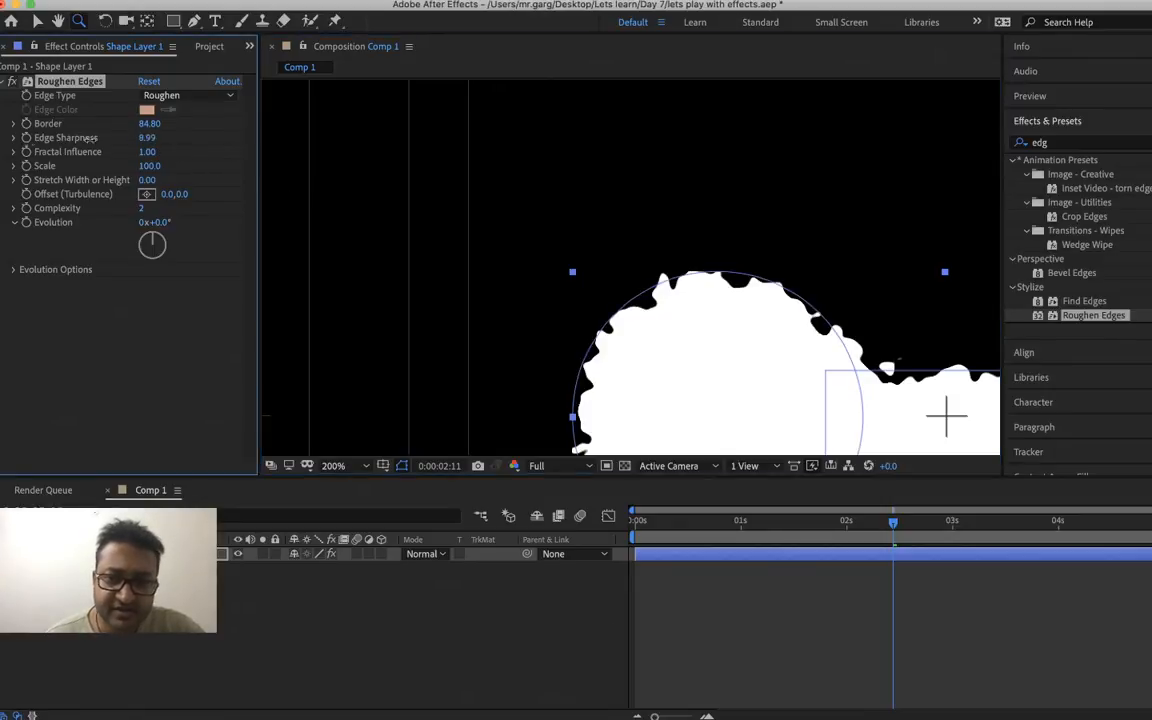
drag(140, 160, 20, 190)
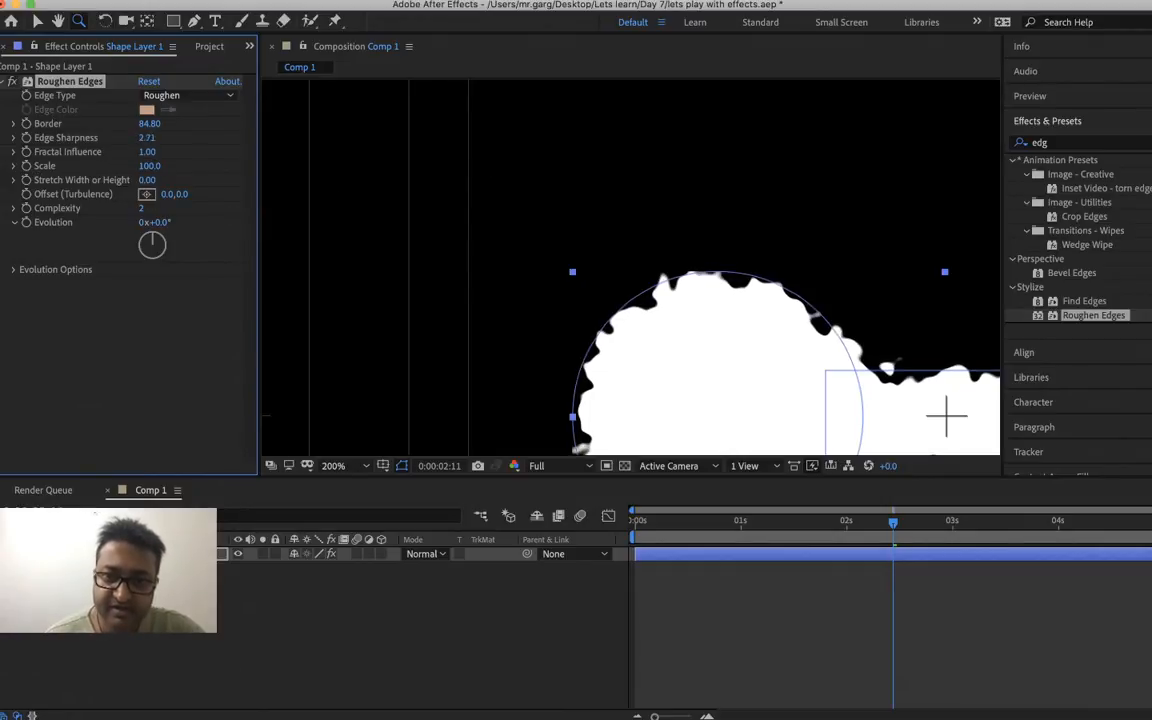
- Try out the Fractal Influence, leaving it at 1.00, and raise the Roughen Edges Scale to 935.0 with the whole shape in view
key(super+0)
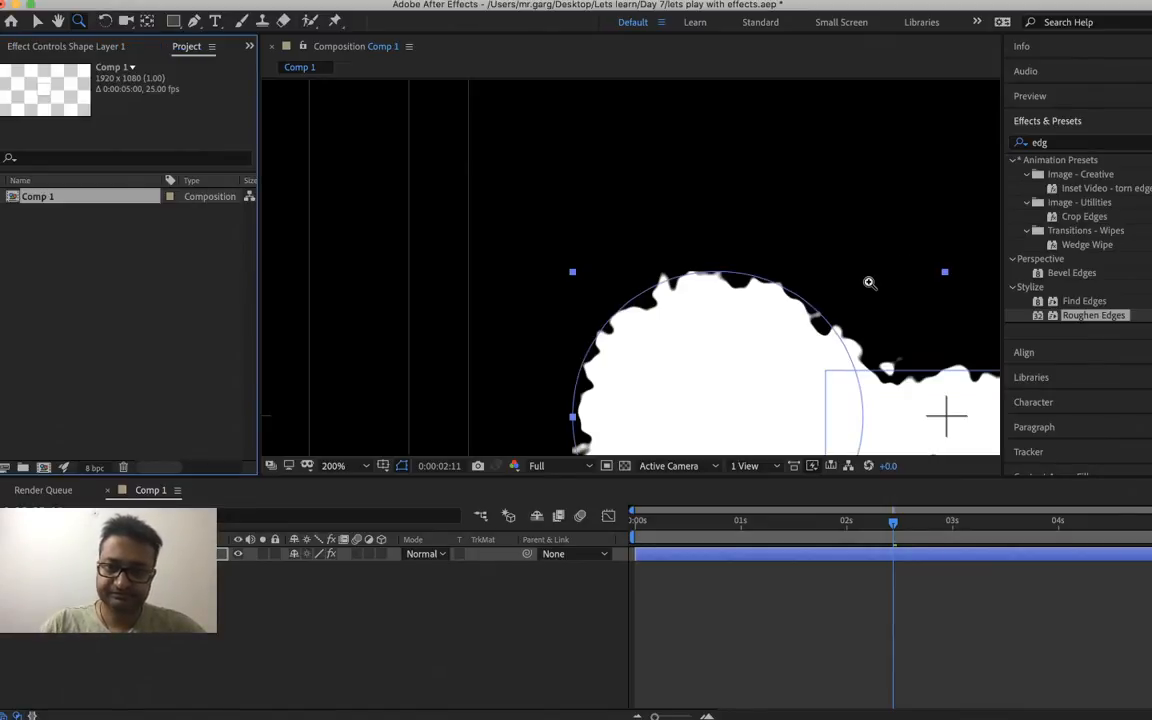
key(v)
key(comma)
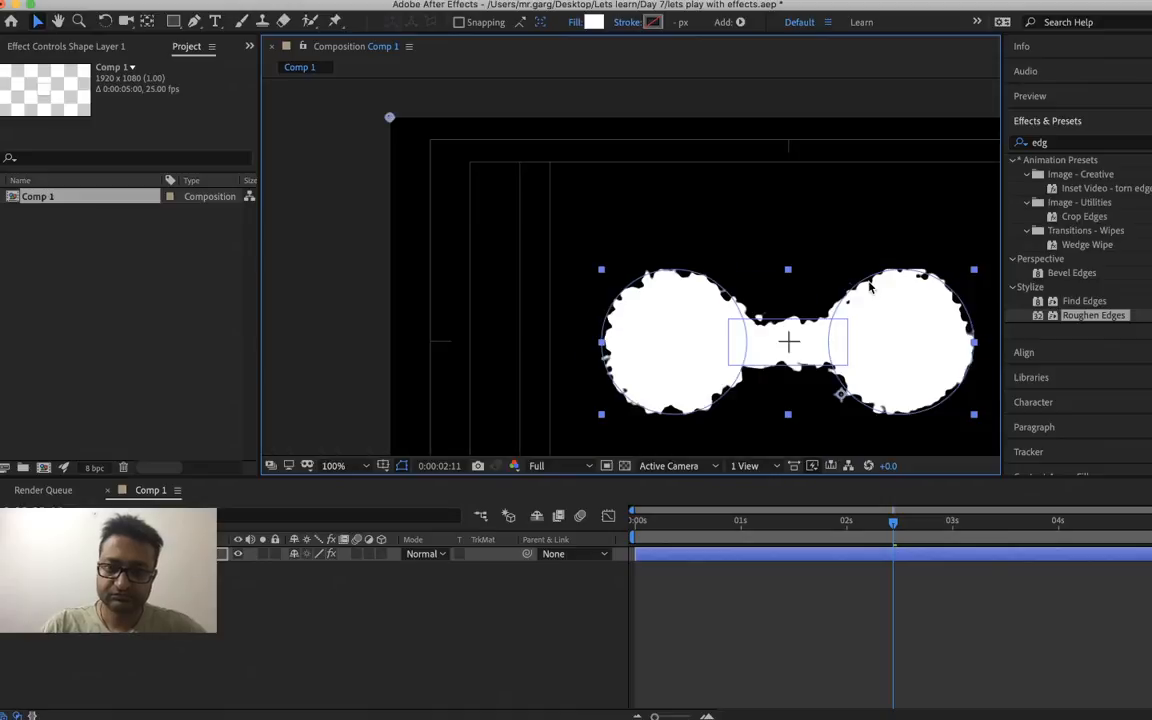
drag(868, 283, 676, 178)
click(80, 47)
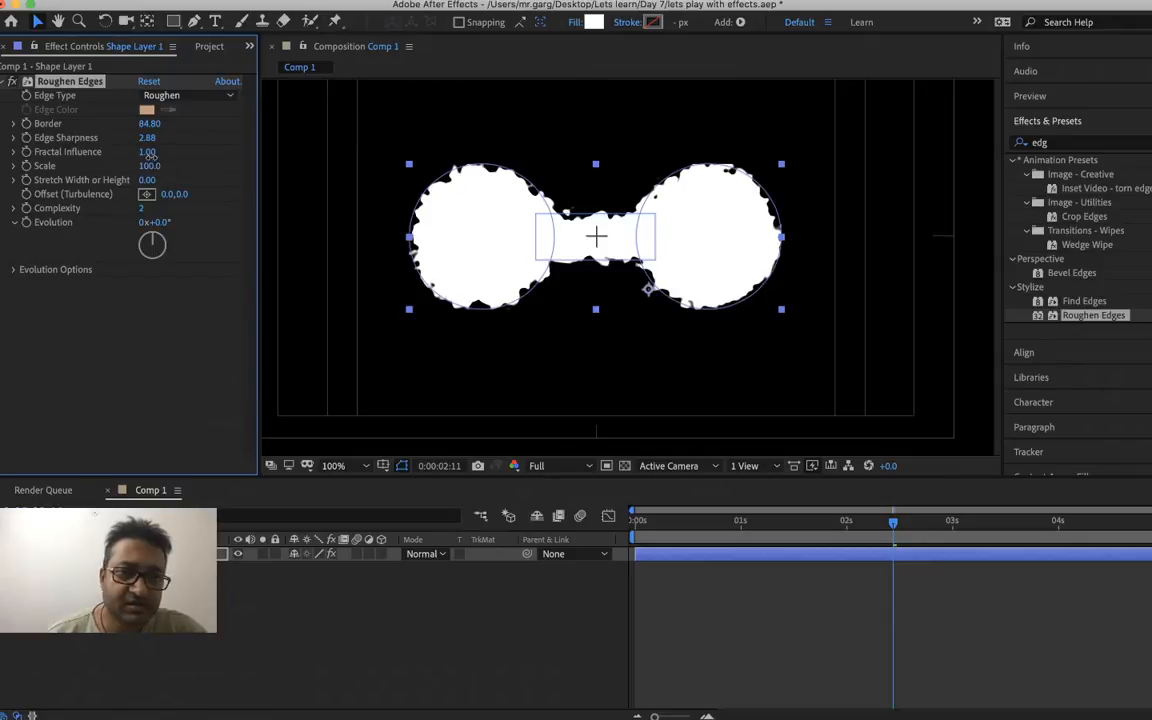
drag(298, 140, 296, 193)
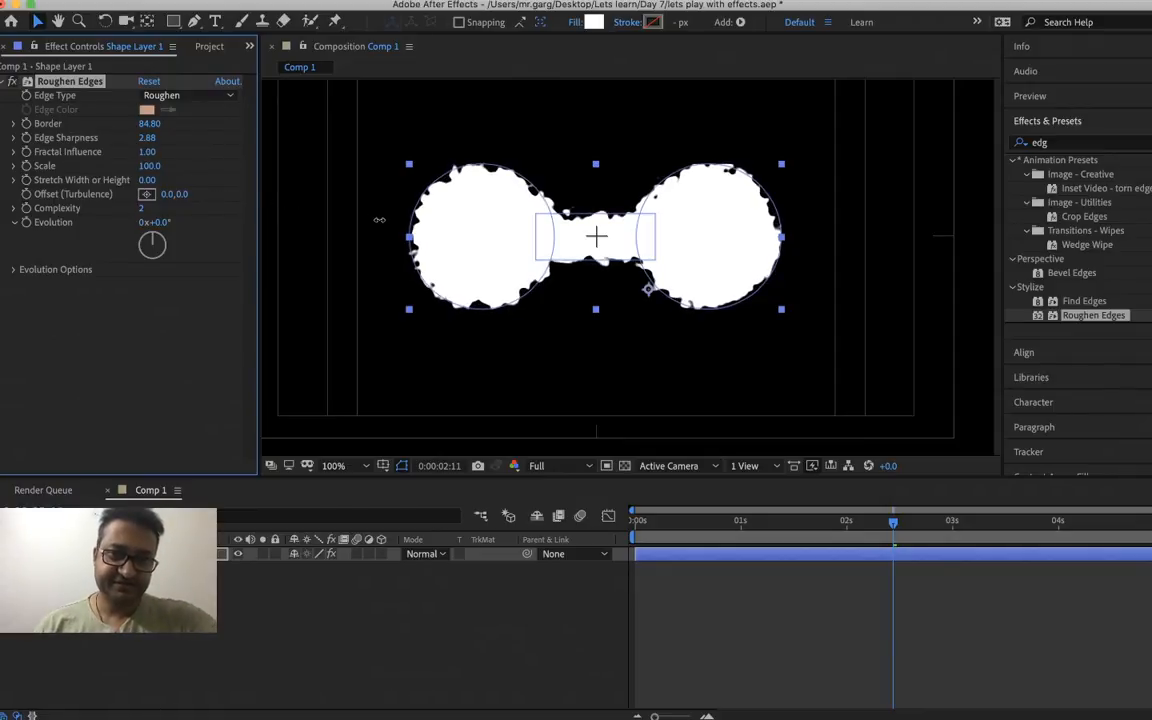
drag(149, 165, 1070, 182)
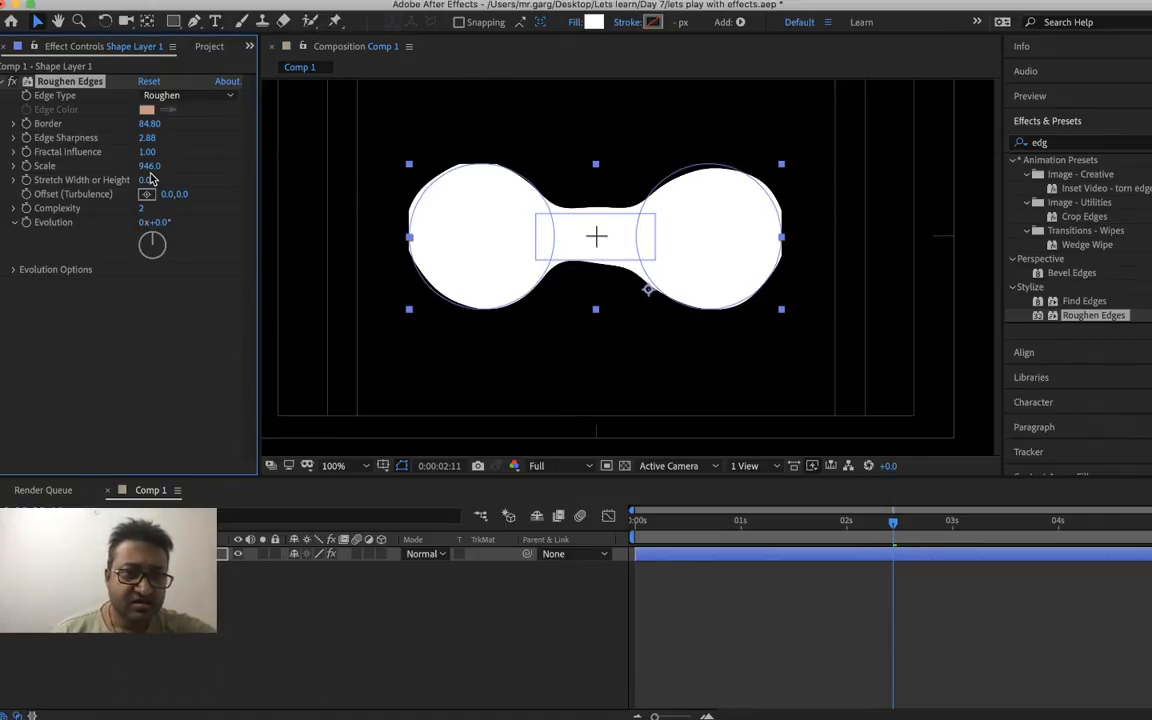
drag(211, 149, 291, 133)
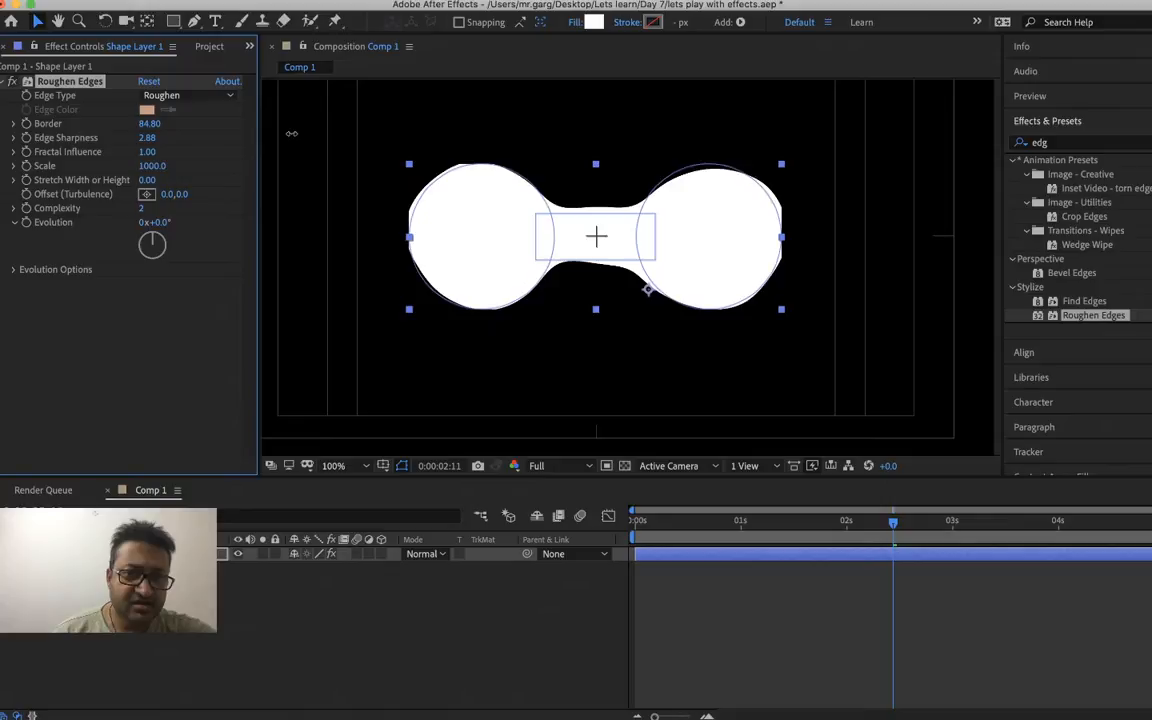
drag(528, 131, 215, 184)
drag(419, 172, 691, 253)
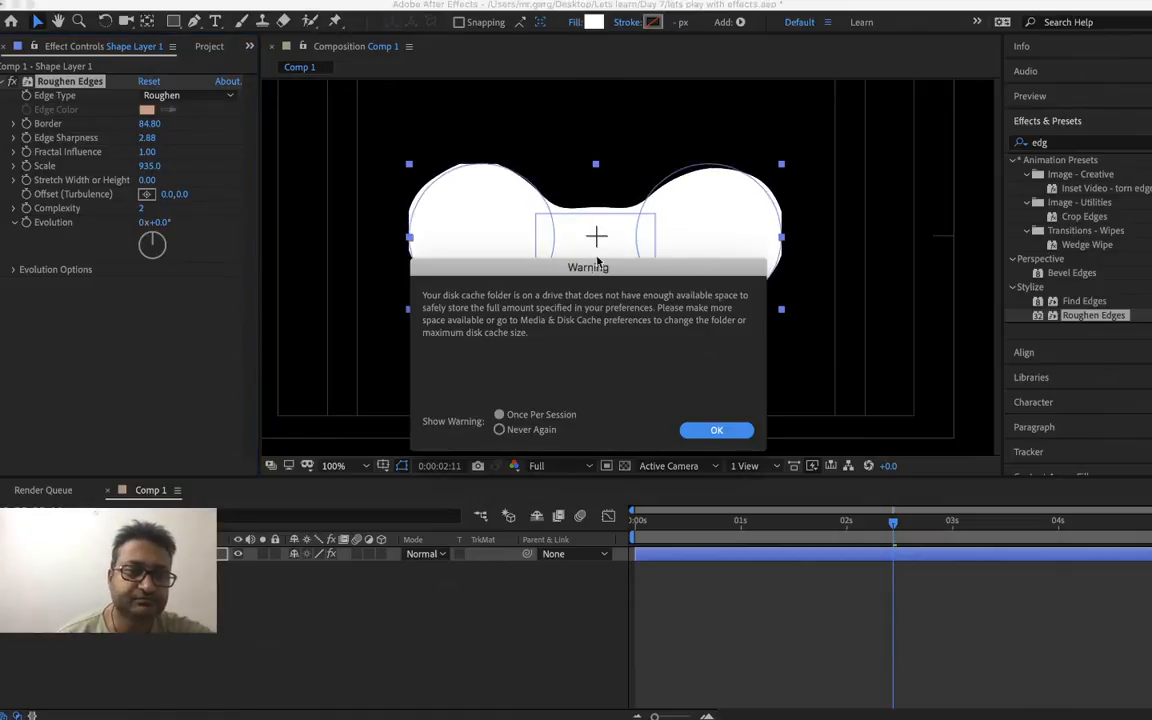
- Dismiss the low disk space warning and try to purge the disk cache
click(716, 432)
click(170, 1)
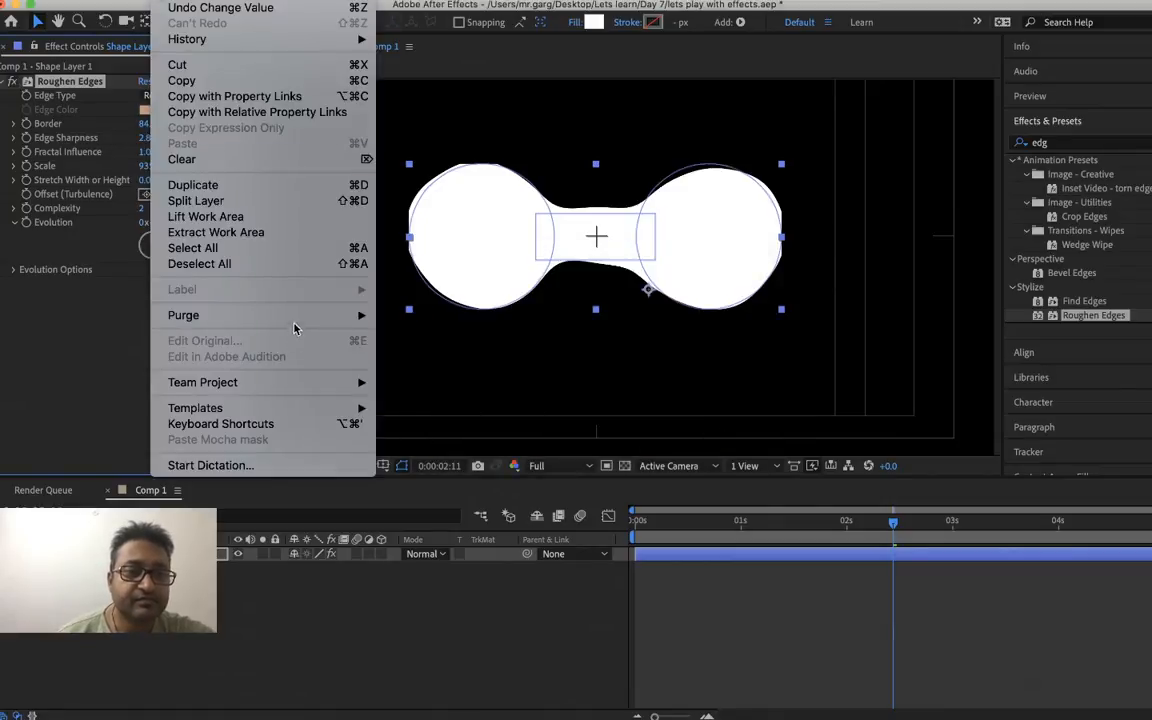
mouse_move(300, 317)
click(421, 316)
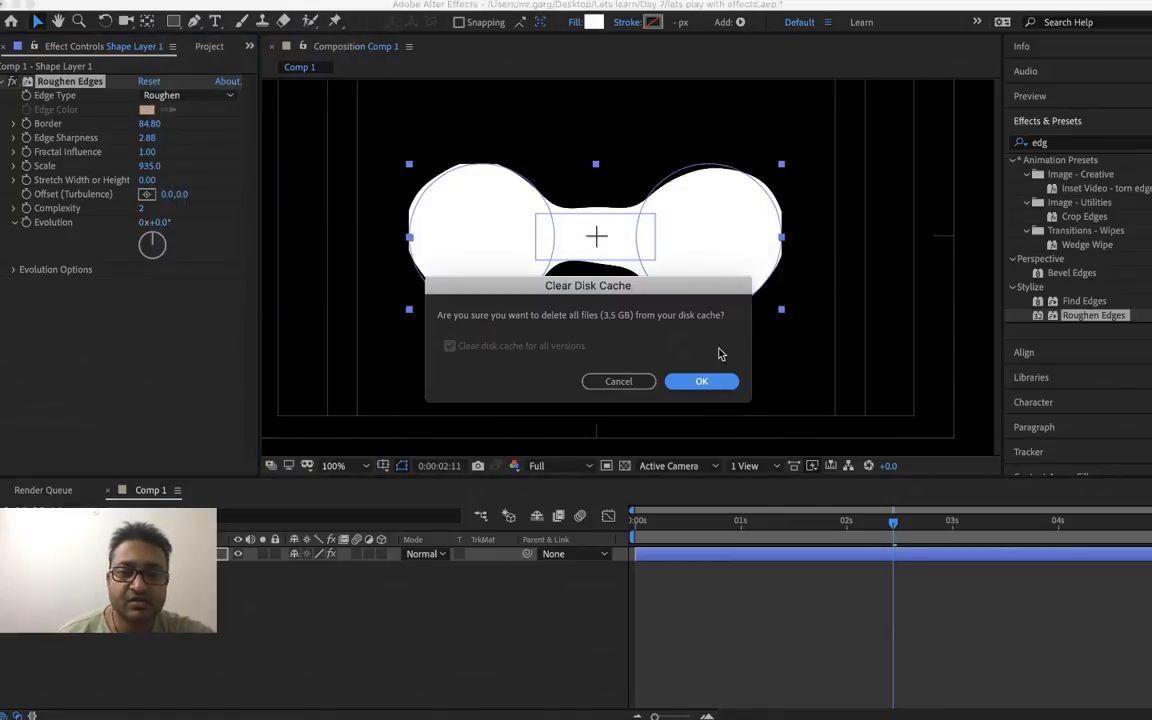
click(706, 392)
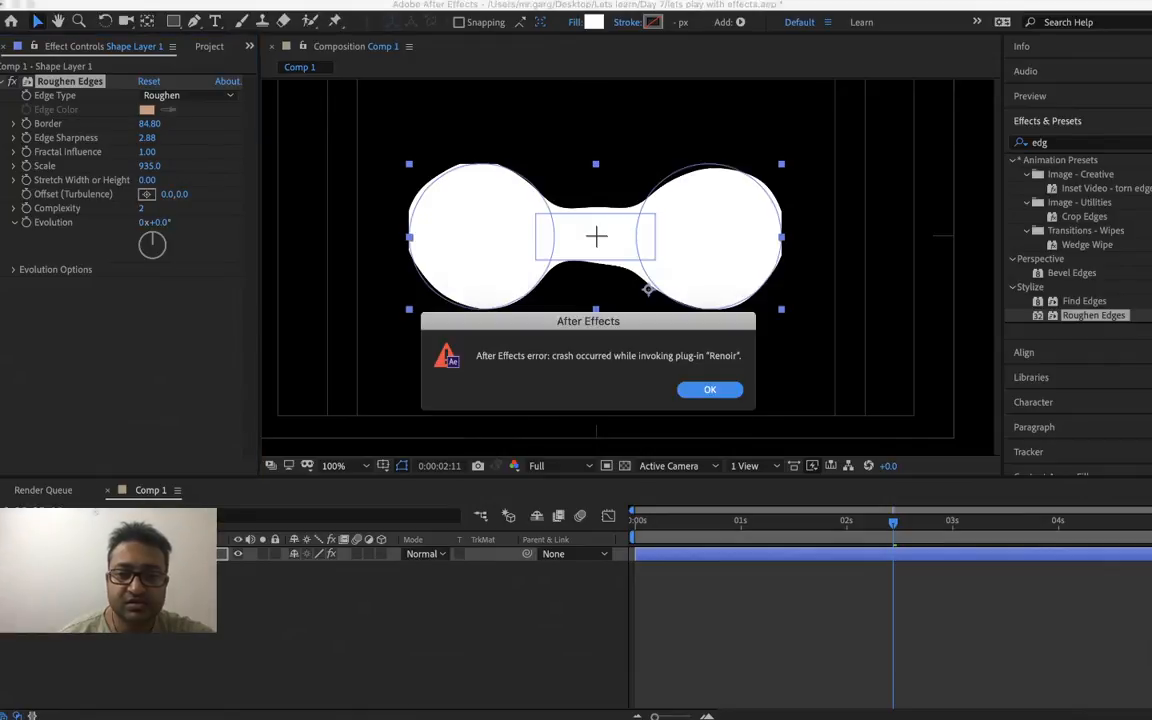
click(710, 391)
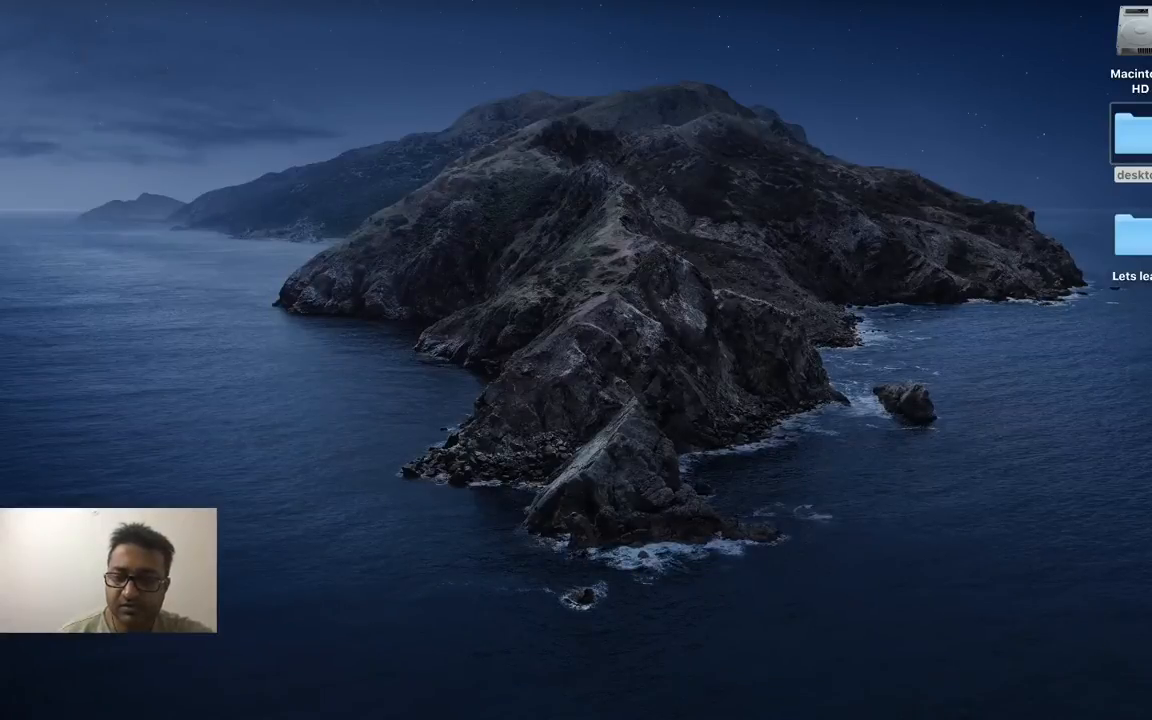
- Reopen the project in After Effects and select the shape layer with the two circles
click(336, 703)
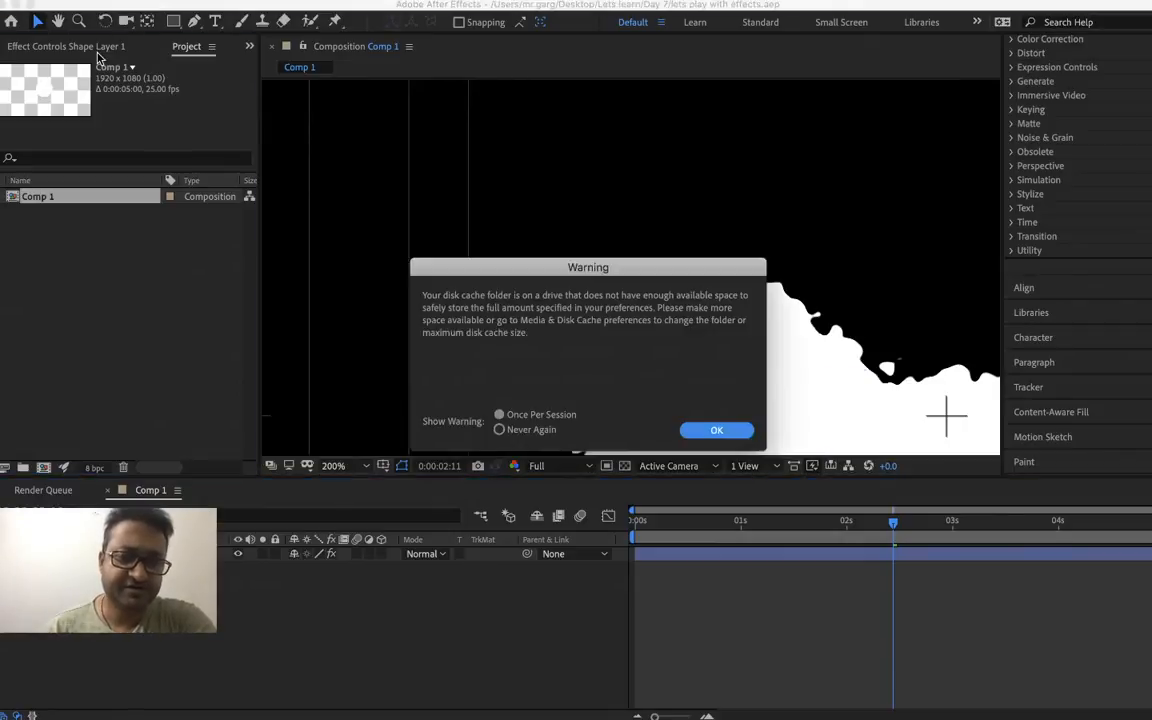
click(724, 432)
click(689, 424)
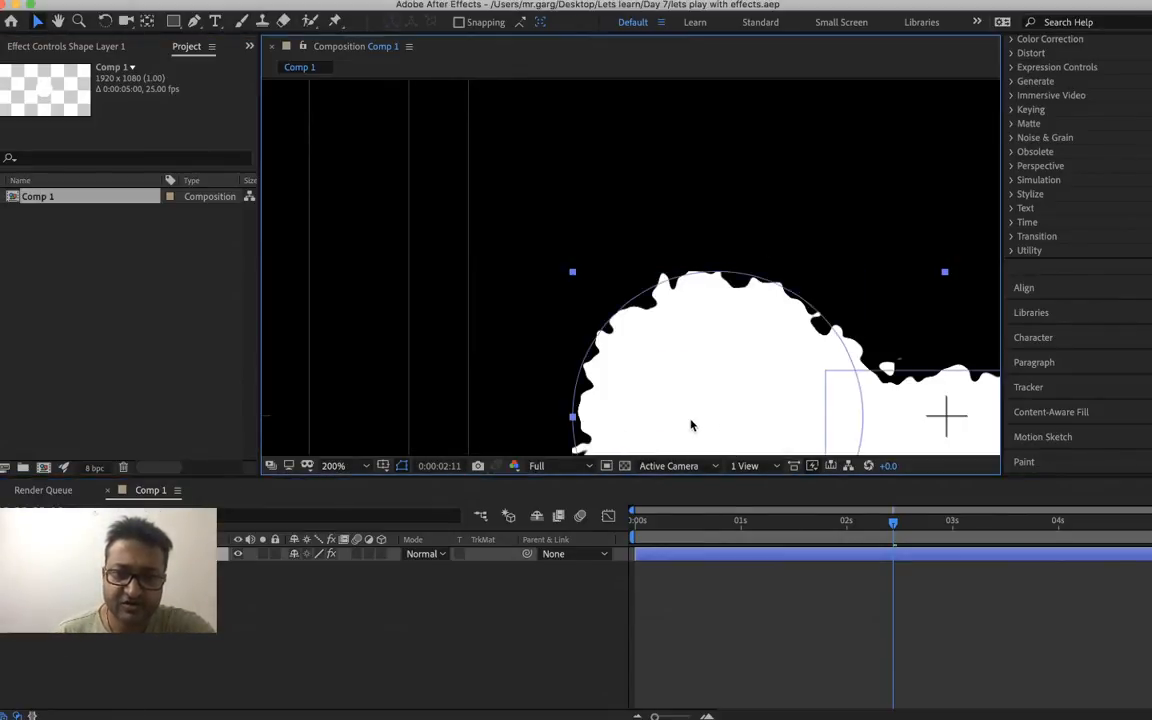
- Try a Stretch Width or Height of -24.00 on the shape layer's Roughen Edges effect, and reset the effect to its defaults
click(79, 46)
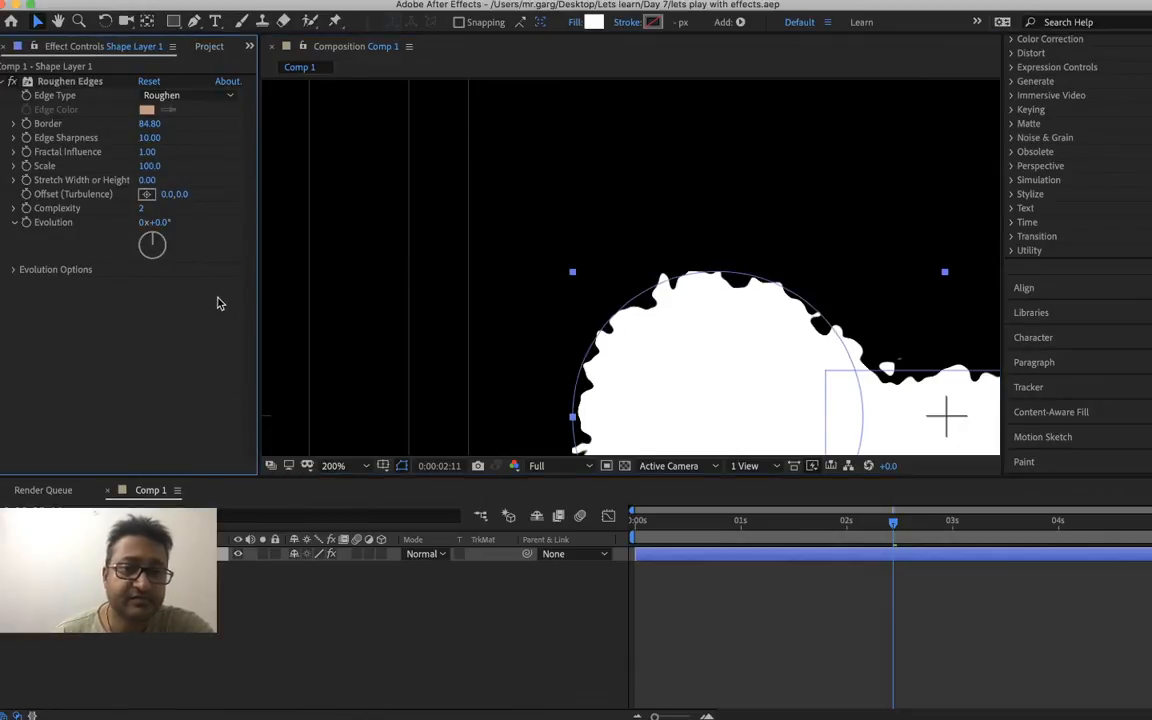
key(comma)
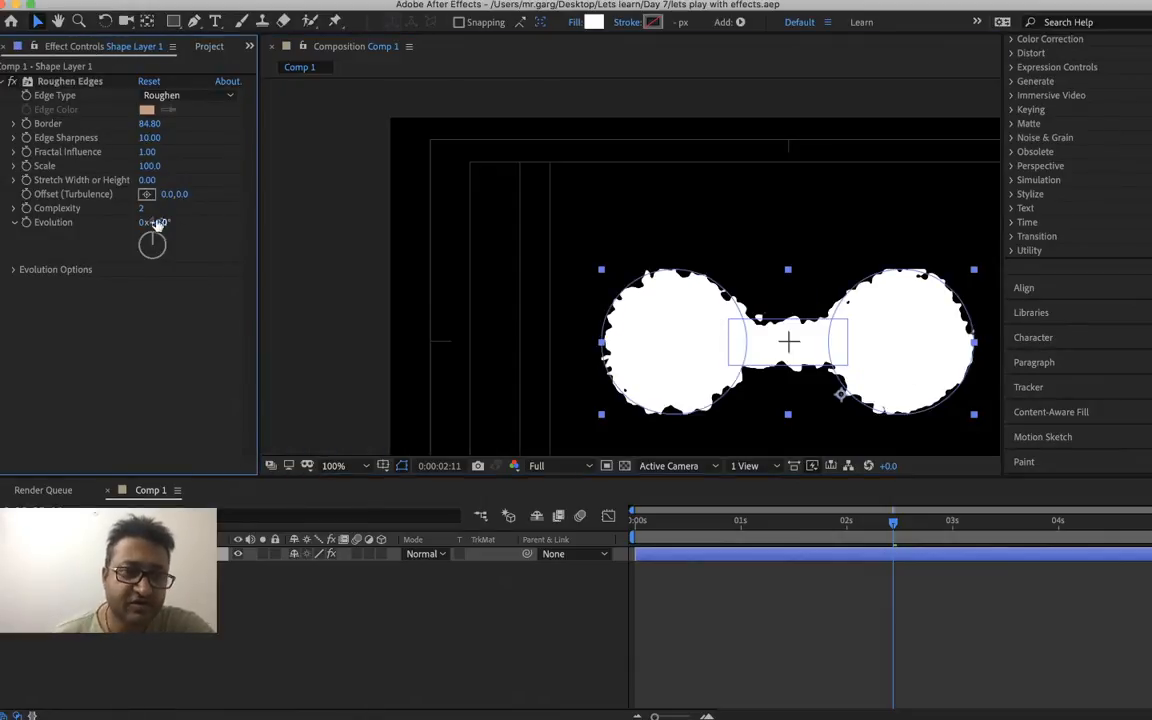
drag(148, 181, 2, 290)
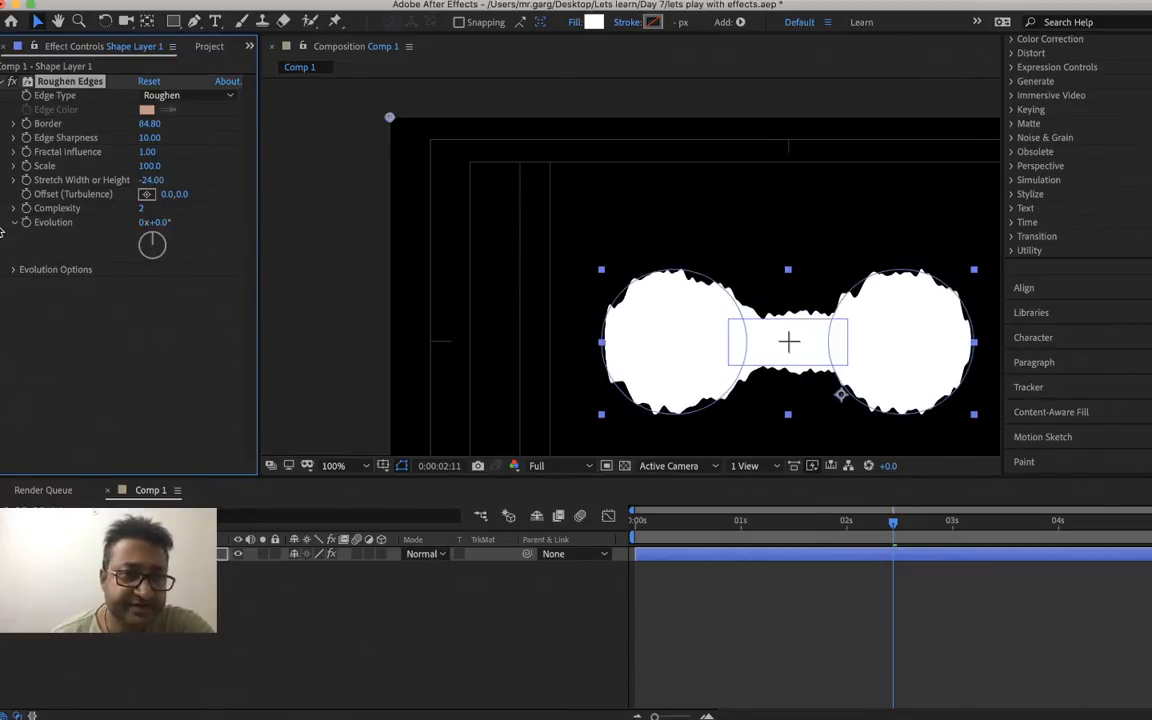
click(148, 82)
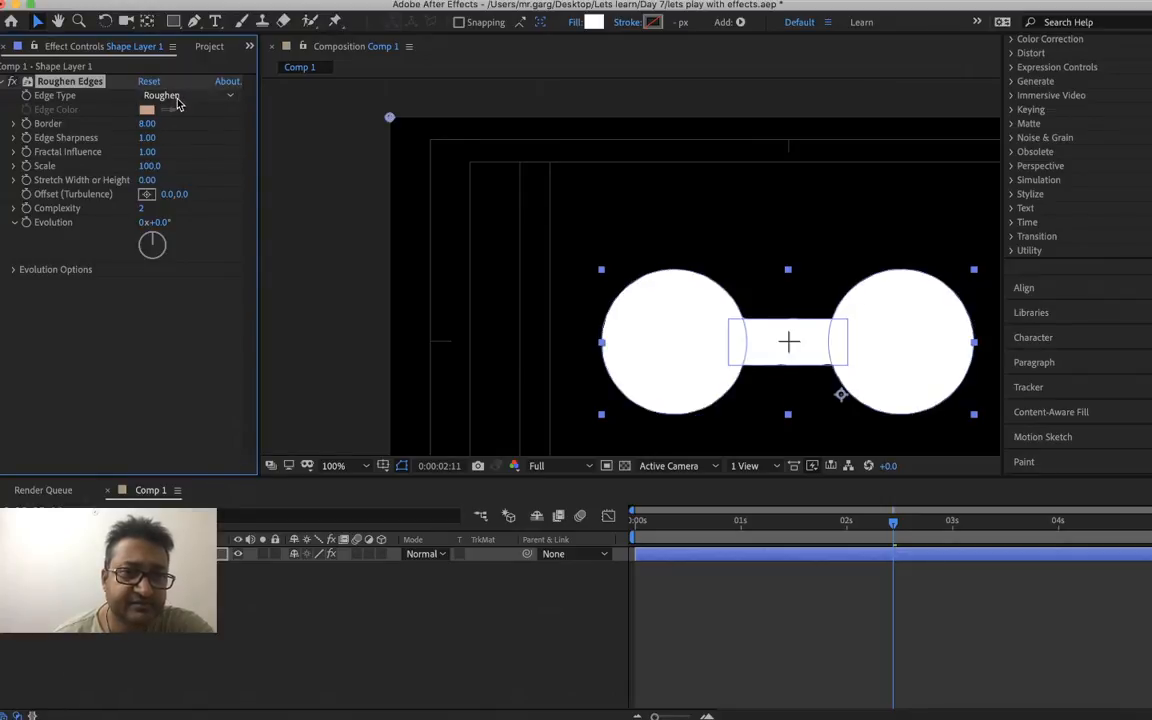
- Switch the Edge Type of Roughen Edges to Roughen Color and raise the Border to 90.00
click(178, 98)
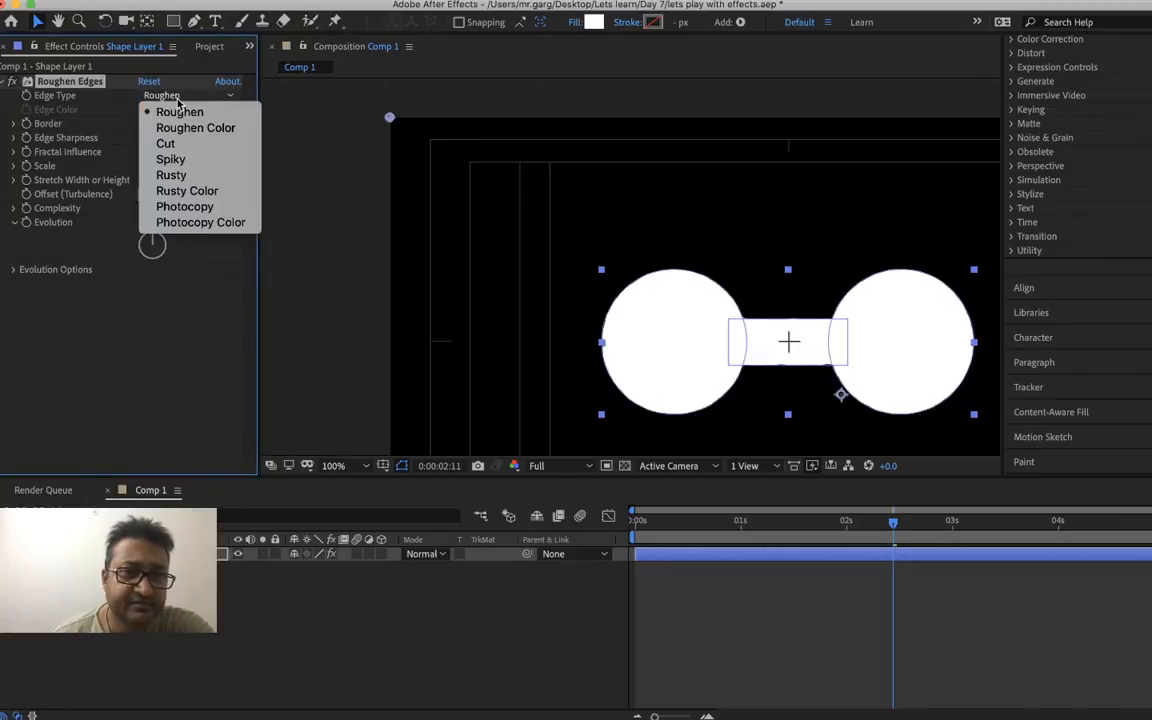
click(236, 135)
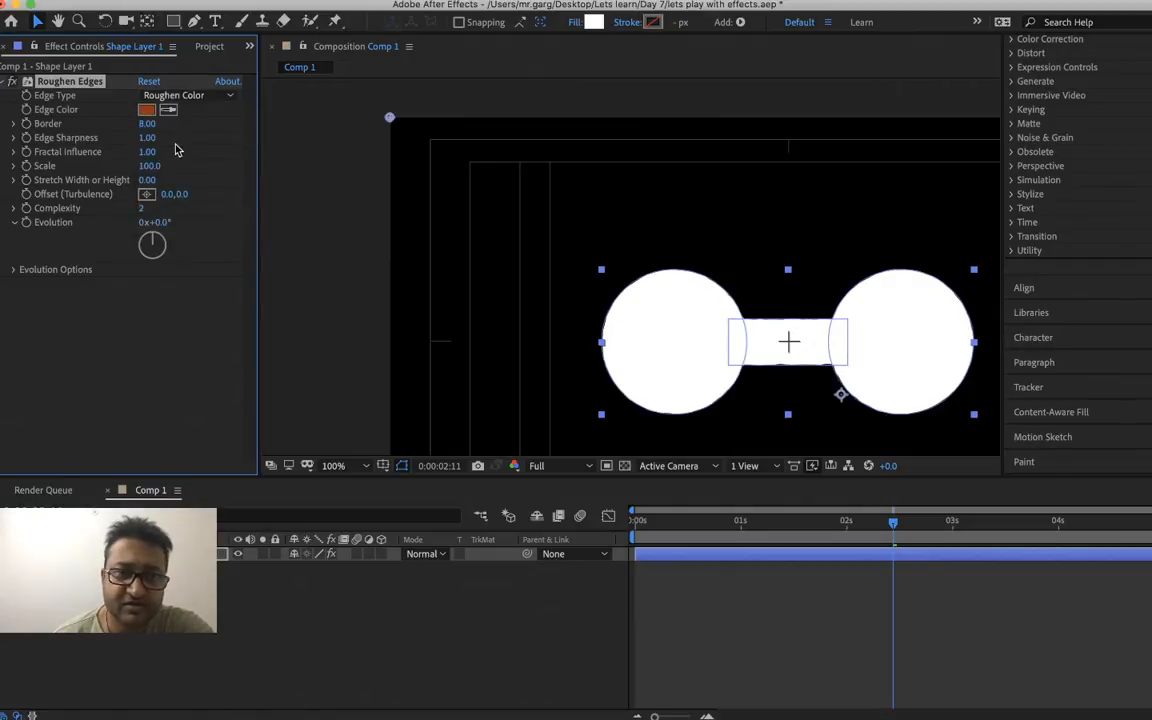
drag(234, 96, 847, 142)
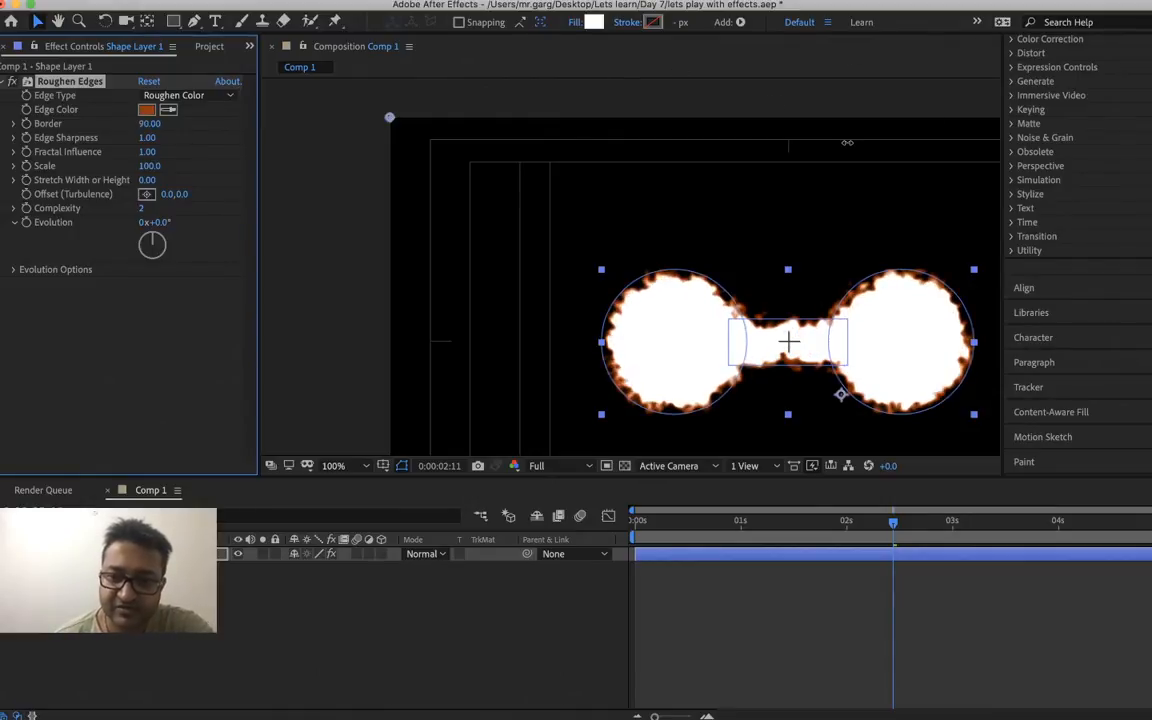
- Deselect the shape layer and scrub the animation to 0:00:02:21, examining the coloured rough edges as the circles separate
drag(755, 540, 958, 578)
click(574, 405)
drag(905, 565, 885, 580)
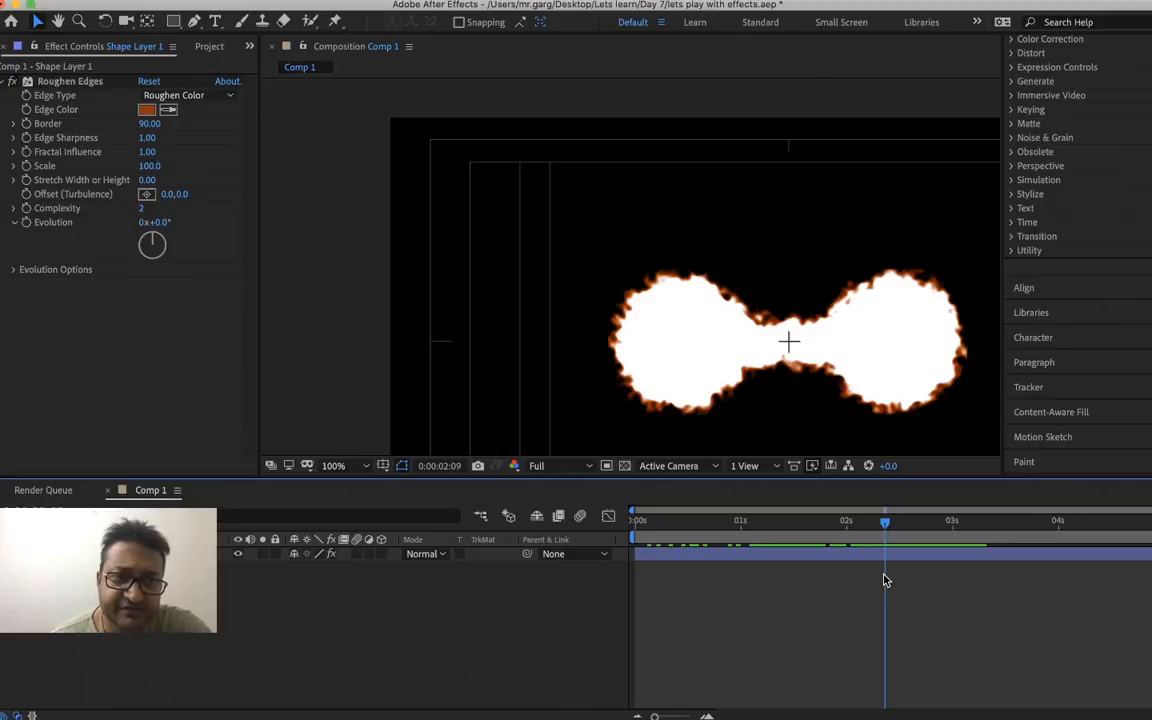
drag(885, 580, 935, 587)
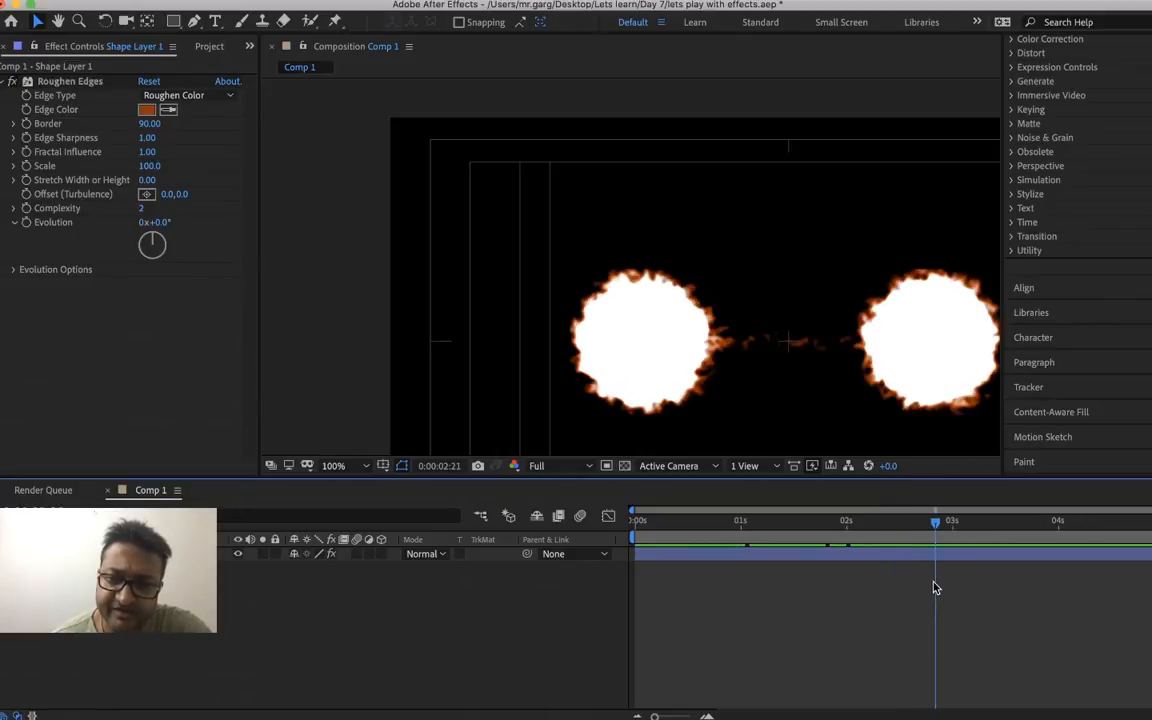
- Try out the Cut, Spiky and Rusty edge types of Roughen Edges on the separated circles
click(182, 95)
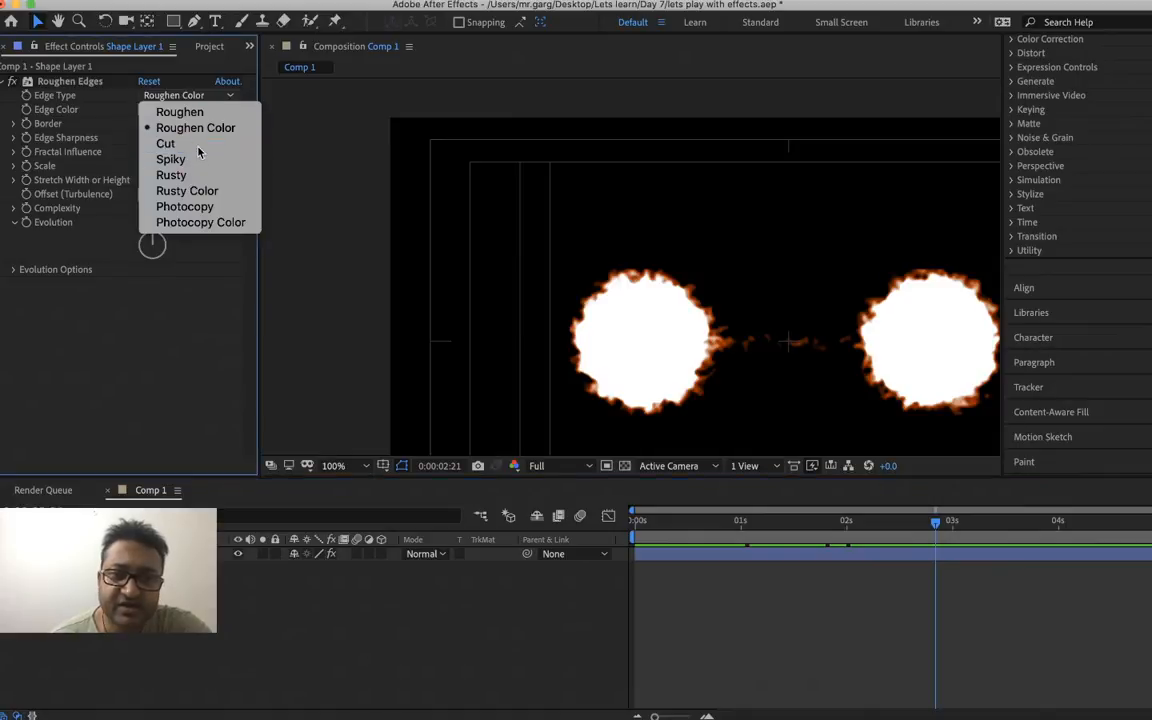
click(199, 144)
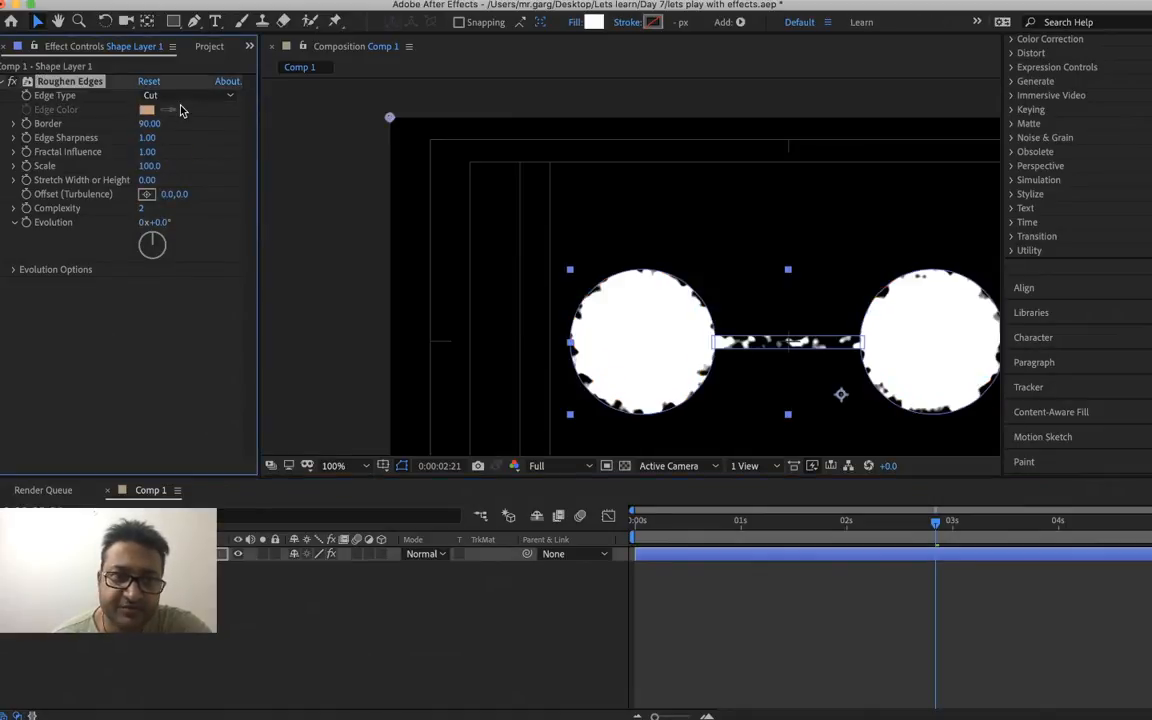
click(185, 96)
click(211, 158)
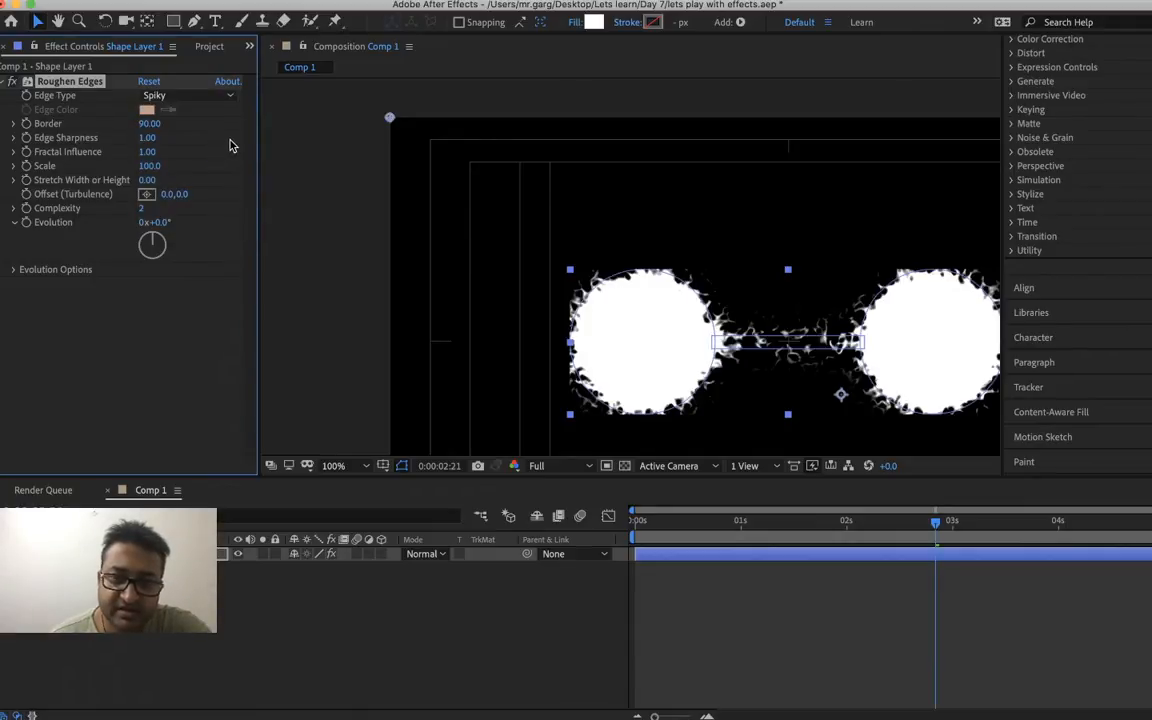
click(187, 95)
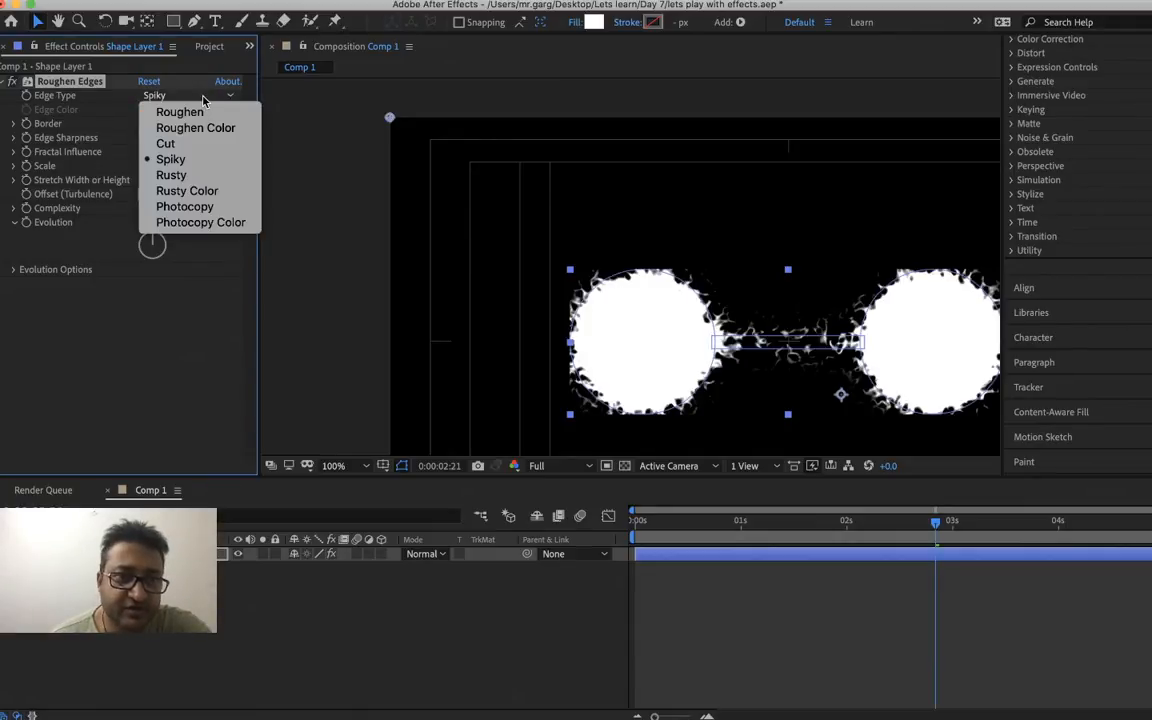
click(219, 180)
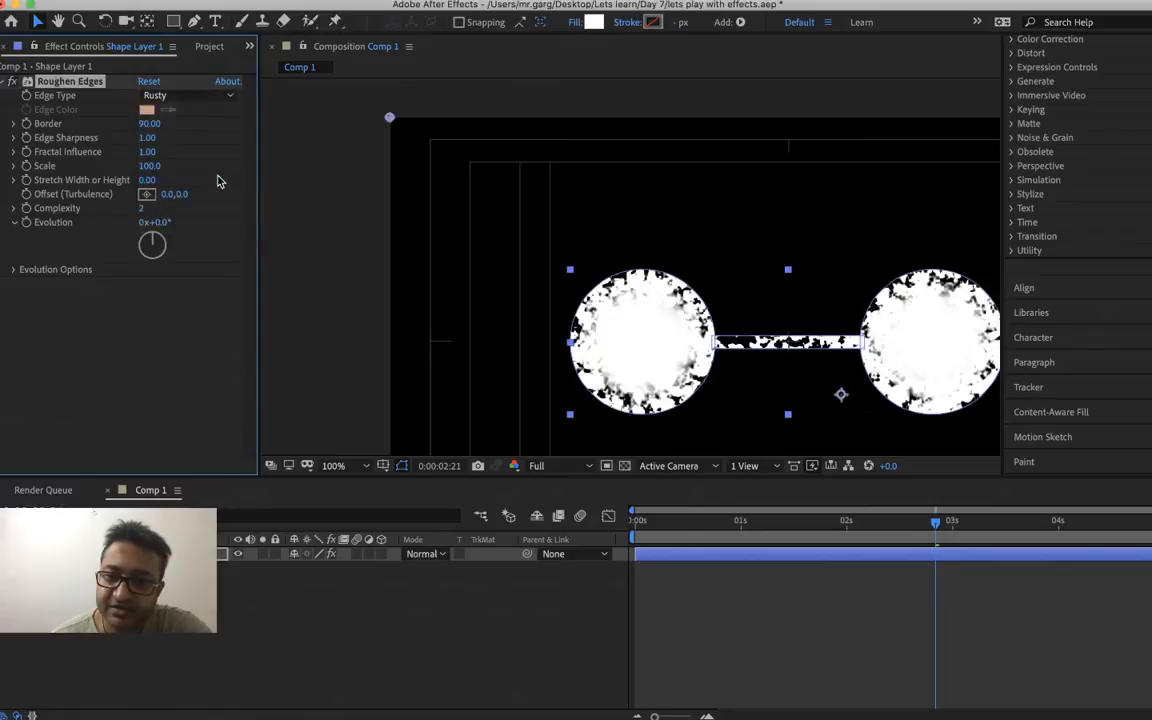
- Try out the Rusty Color, Photocopy and Photocopy Color edge types of Roughen Edges on the circles
click(203, 96)
click(223, 194)
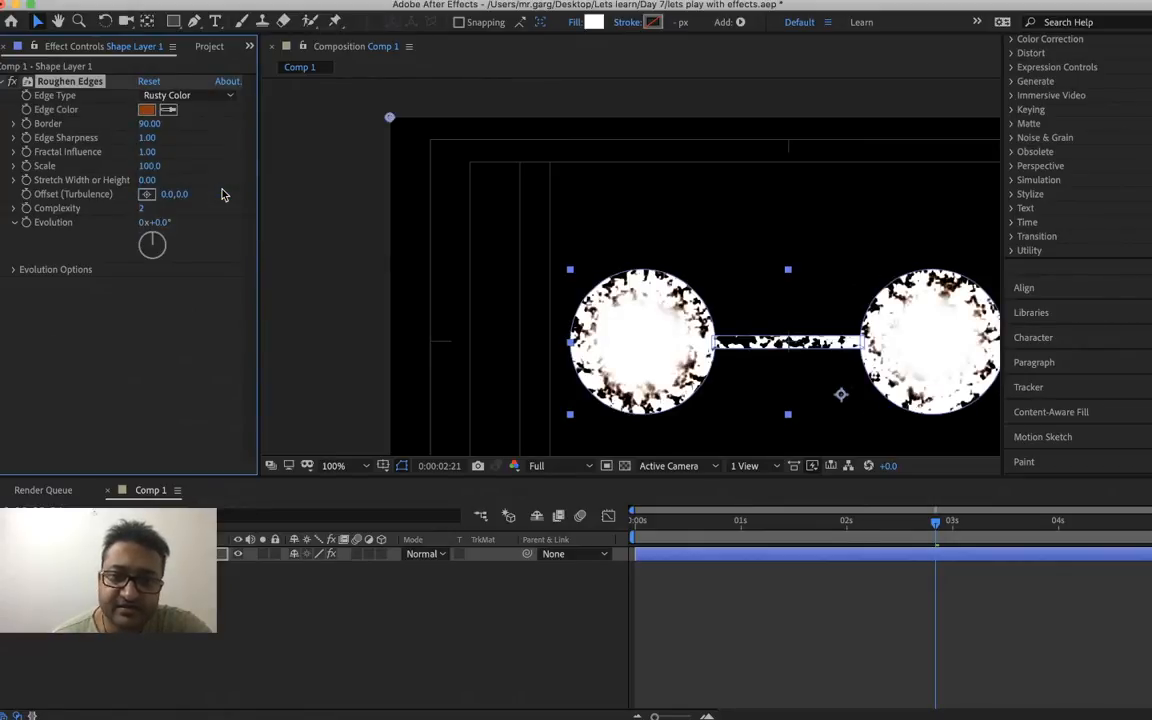
click(186, 95)
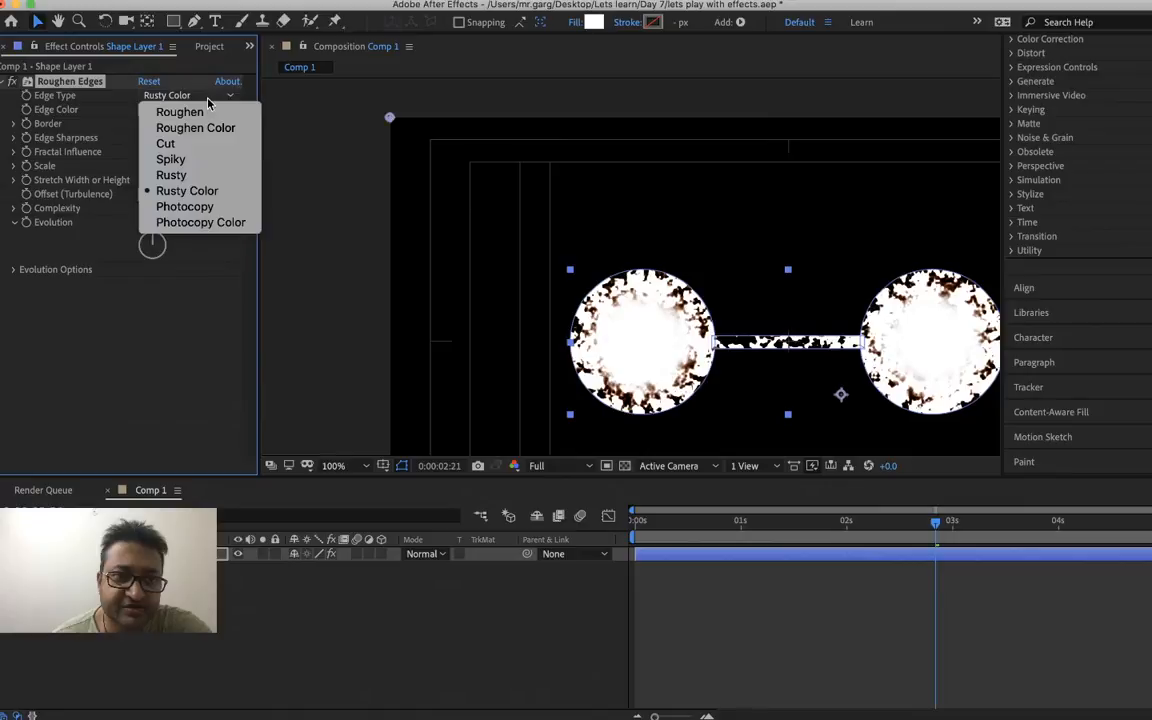
click(230, 210)
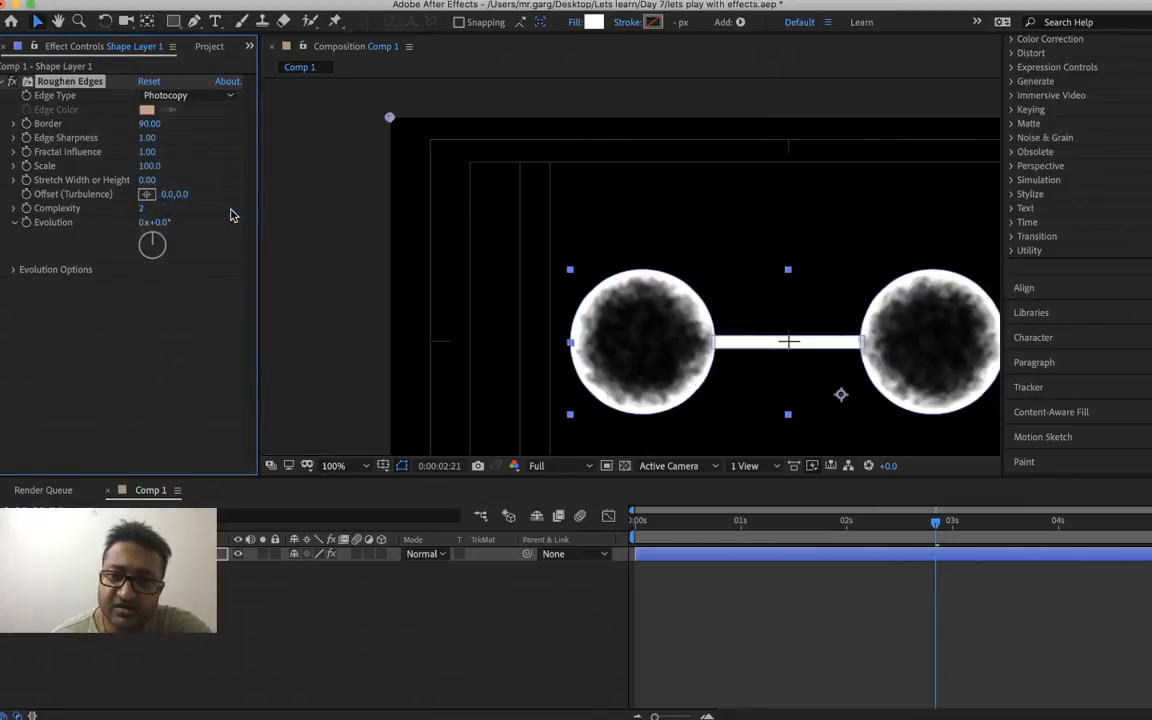
click(208, 95)
click(212, 224)
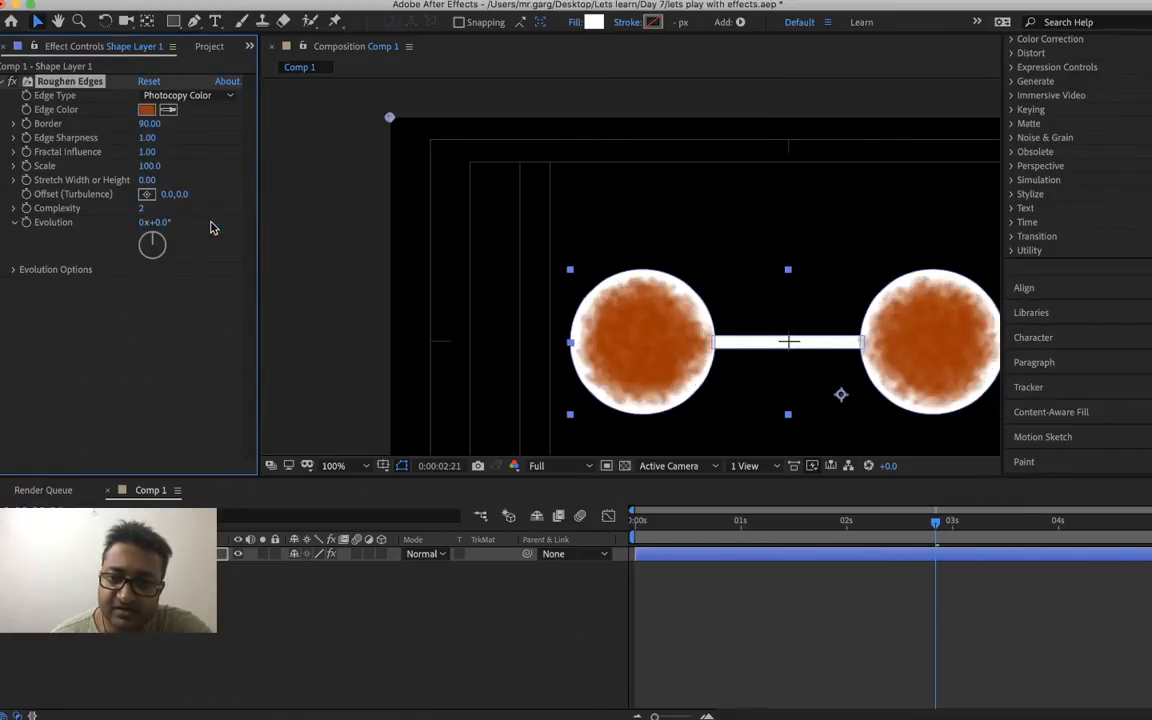
- Return the Edge Type to Roughen and reset the Roughen Edges effect to its default values
click(200, 98)
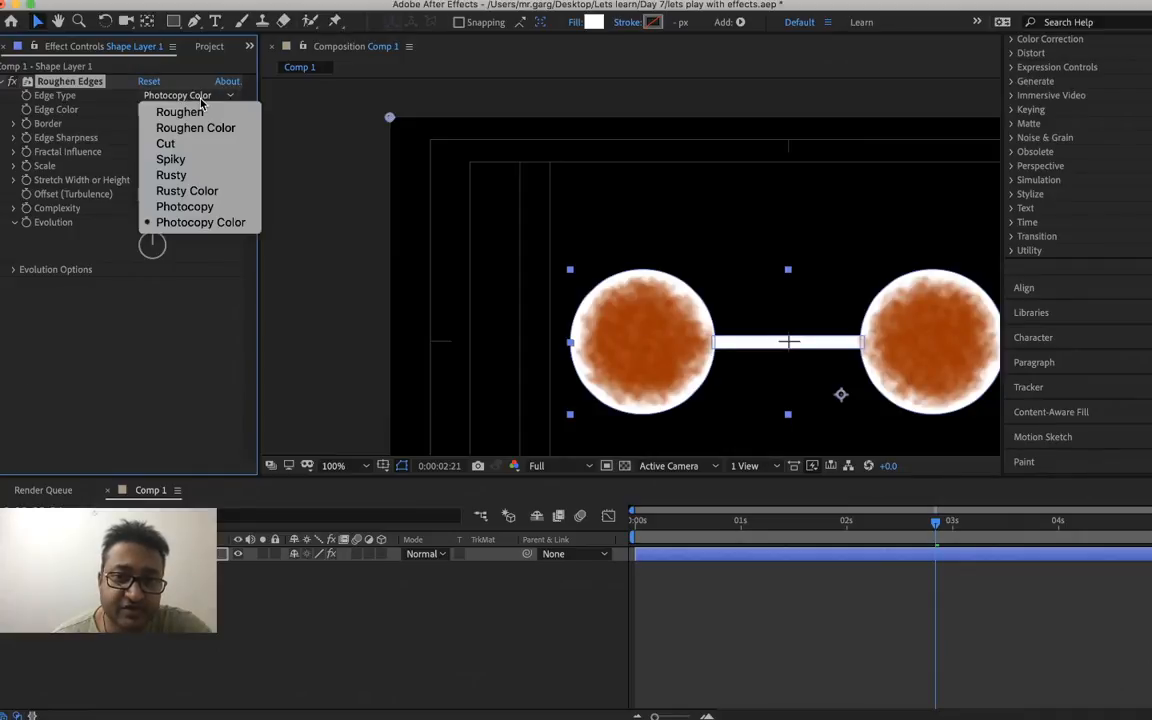
click(182, 112)
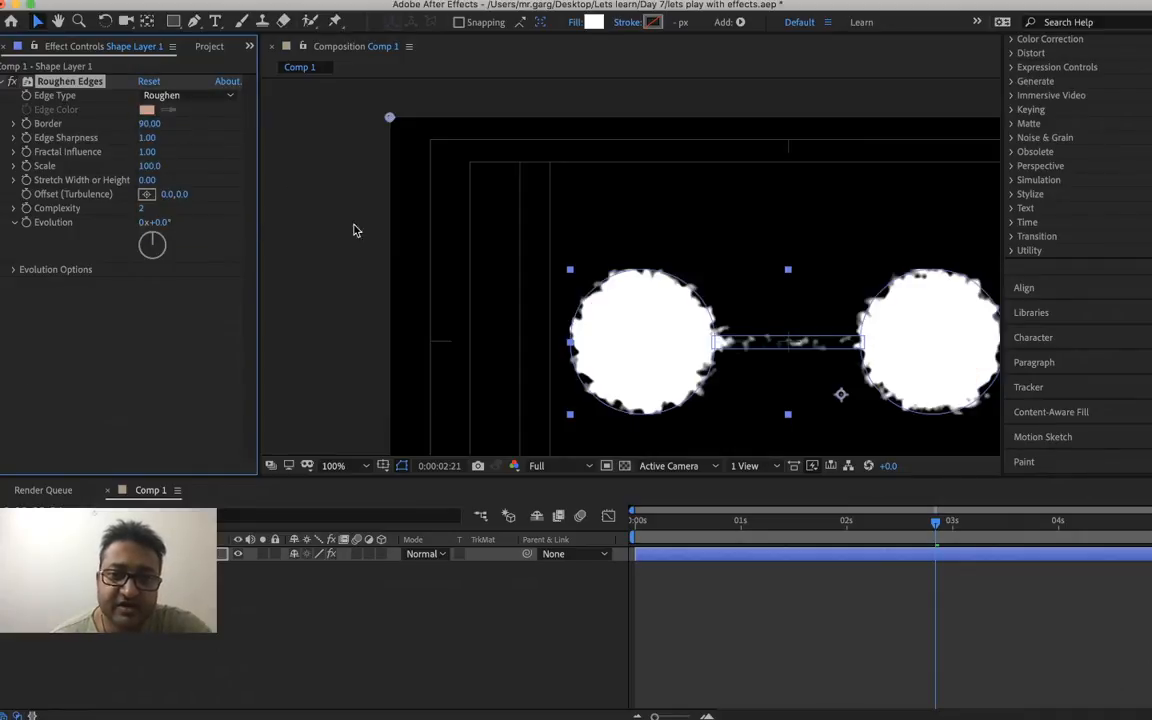
click(148, 83)
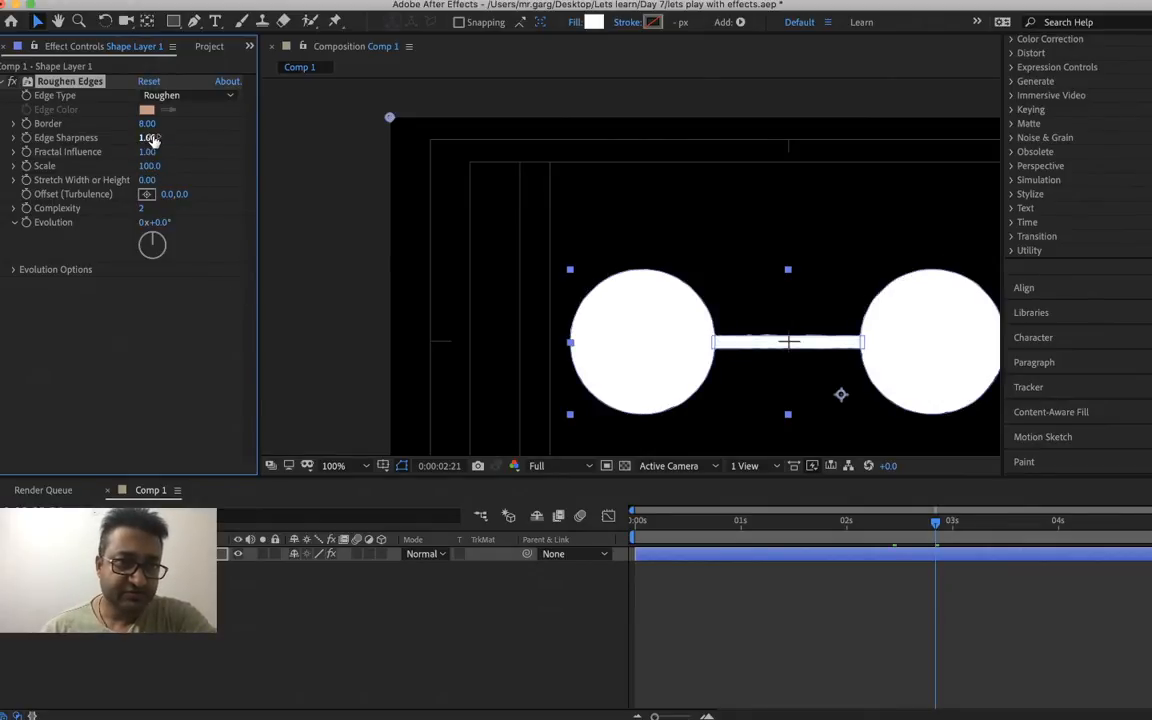
- Set the Edge Sharpness of Roughen Edges to 0 and dismiss both crash reports without sending the Adobe one
click(146, 123)
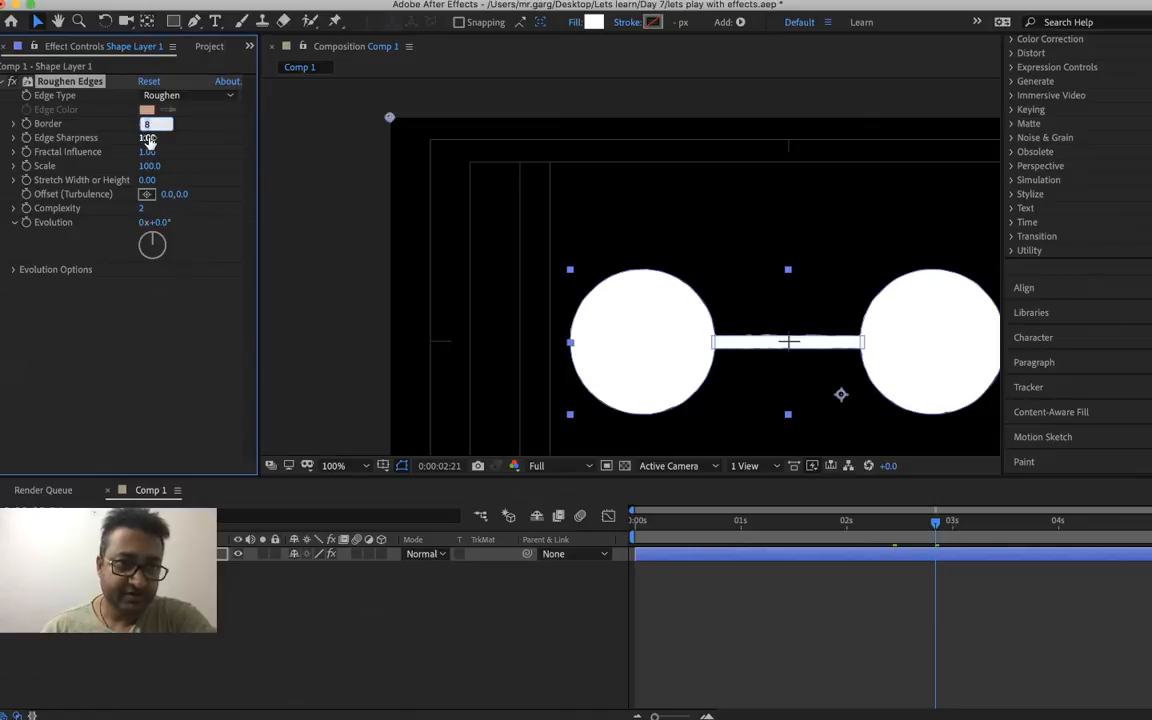
click(148, 139)
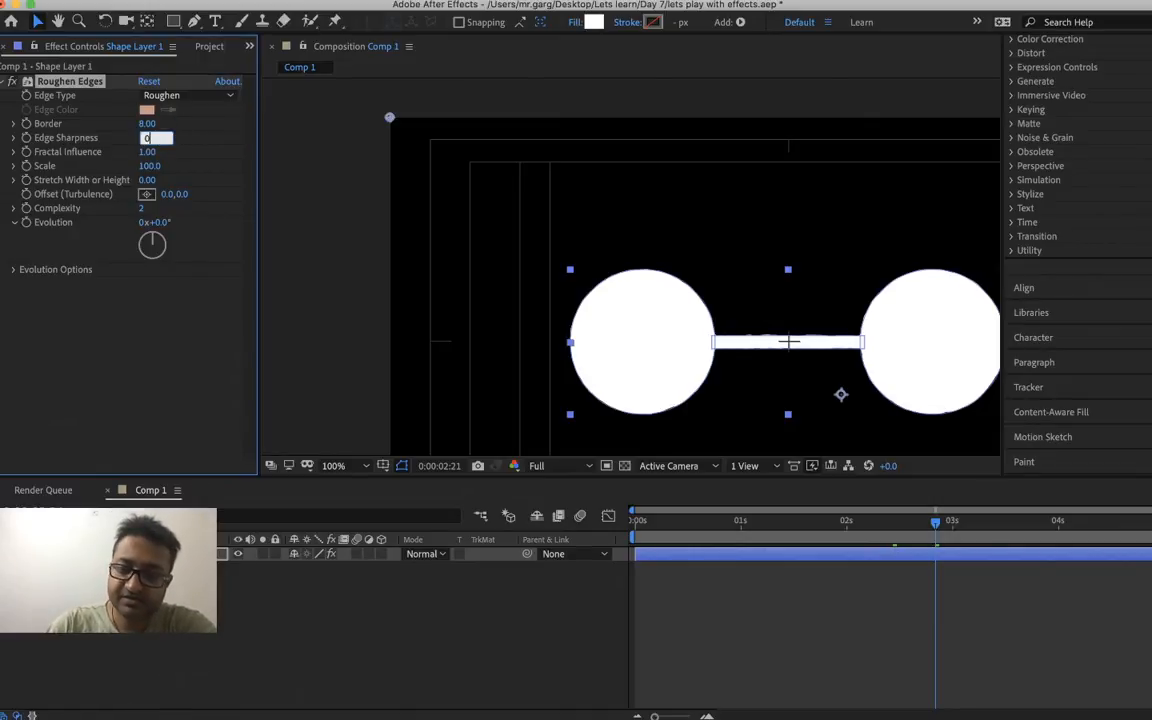
key(Return)
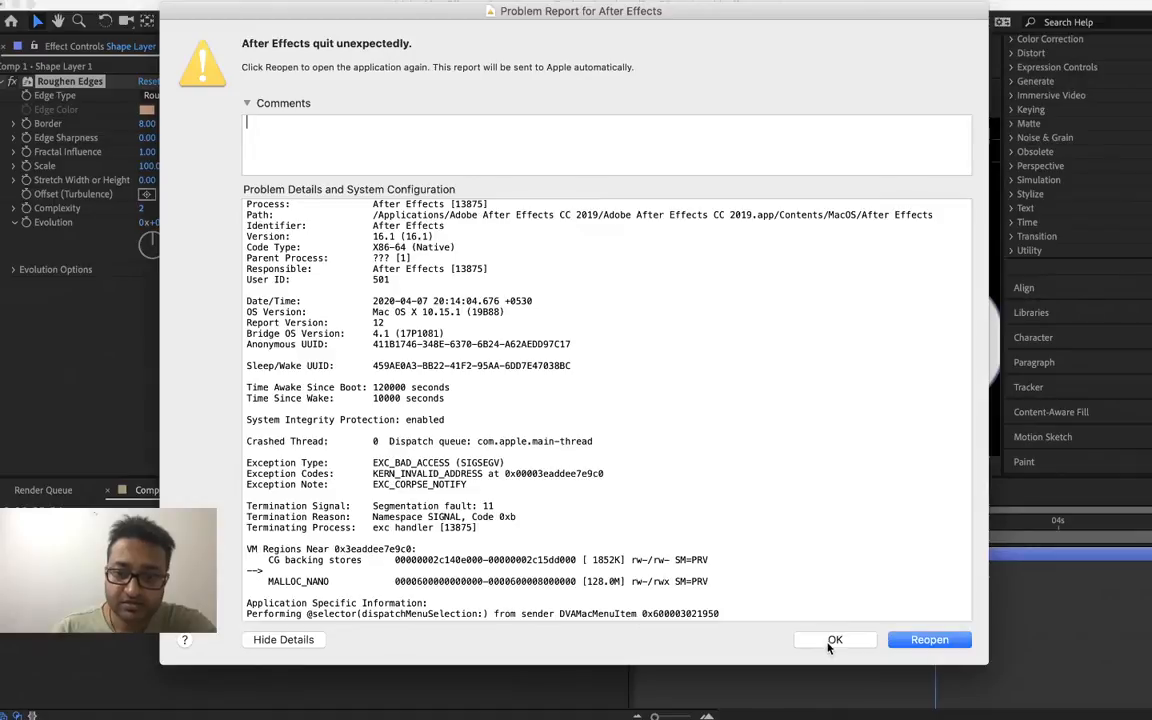
click(830, 642)
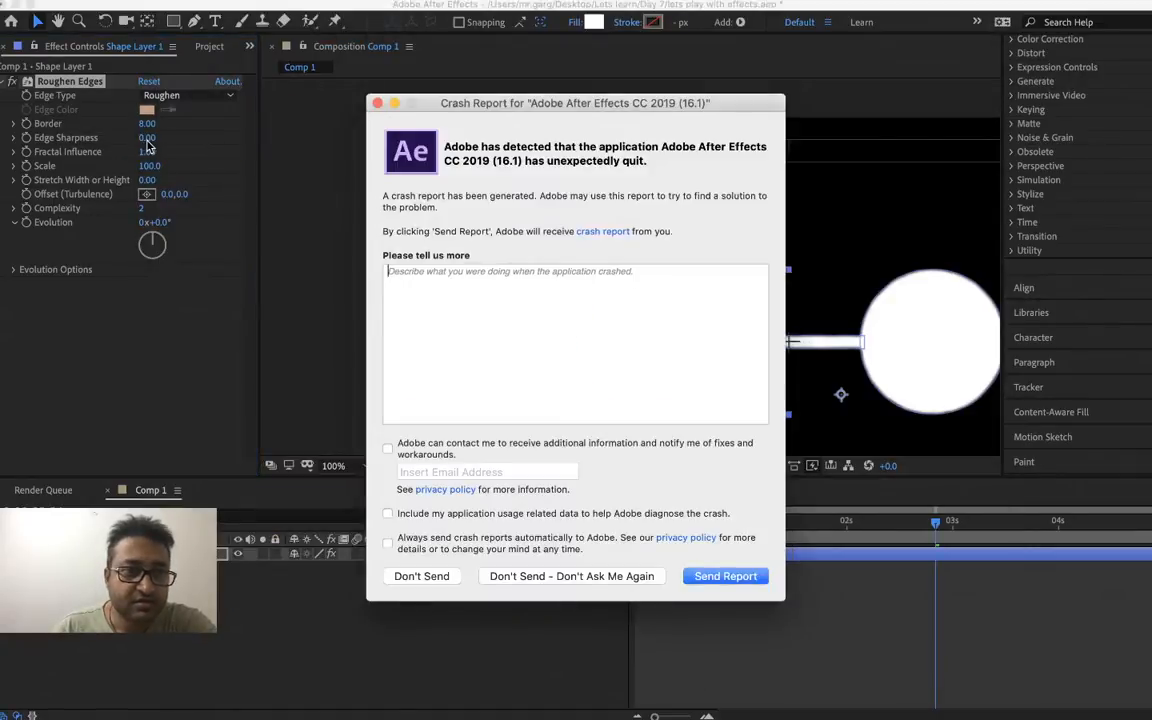
click(428, 577)
- Raise the Edge Sharpness of Roughen Edges to 6.08 and its Scale to 205.0
drag(147, 138, 276, 158)
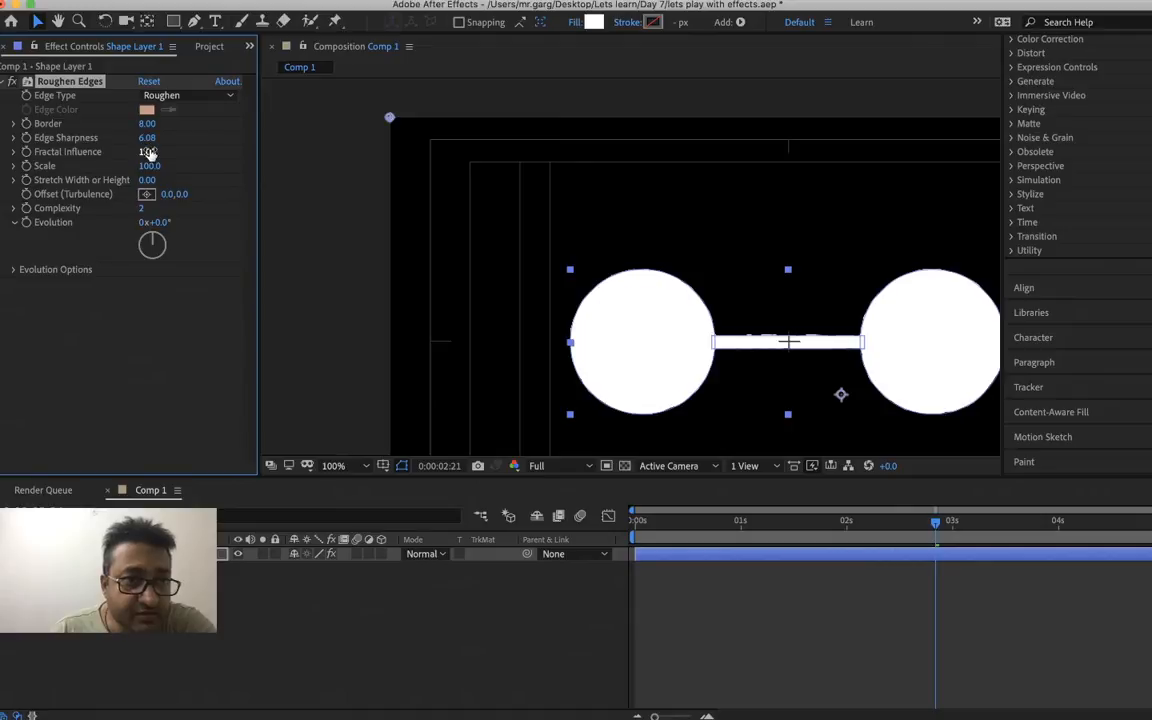
drag(57, 166, 318, 179)
drag(146, 165, 230, 157)
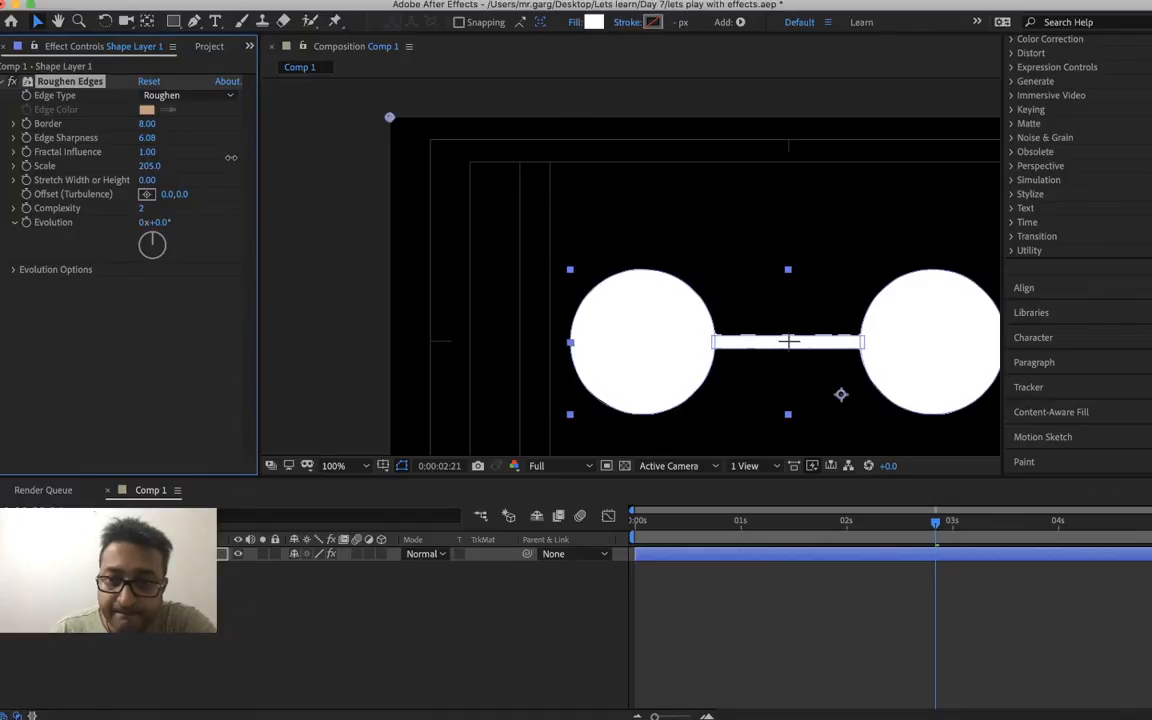
- Scrub the animation to 0:00:02:13 to check the circles' outline, and save the project
click(830, 521)
drag(830, 521, 904, 521)
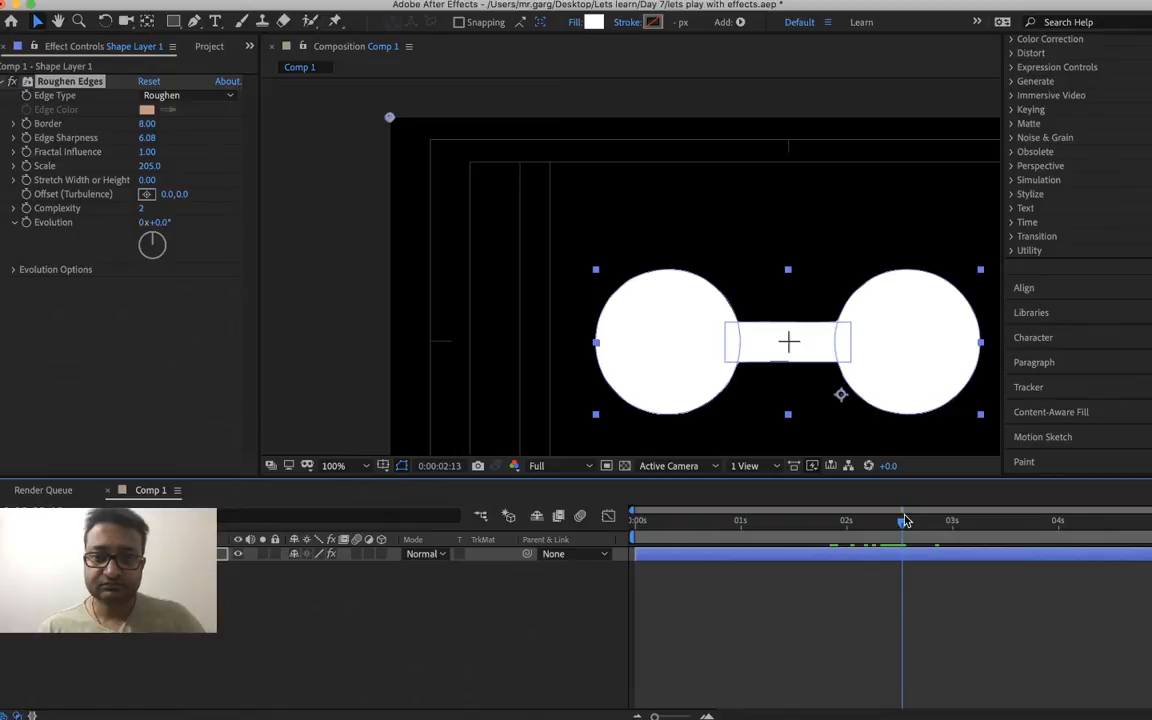
key(super+s)
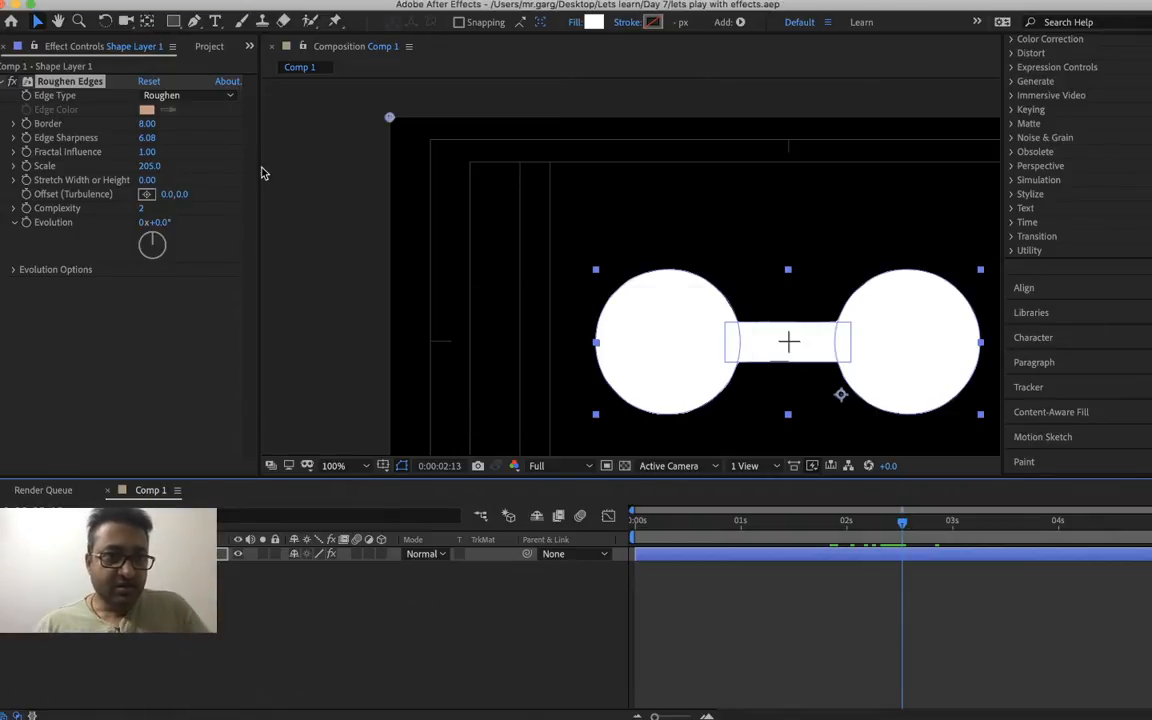
- Try a Border of 10.20 and a Stretch Width or Height of -18.10 in Roughen Edges, leaving the Fractal Influence at 1.00
drag(148, 123, 183, 140)
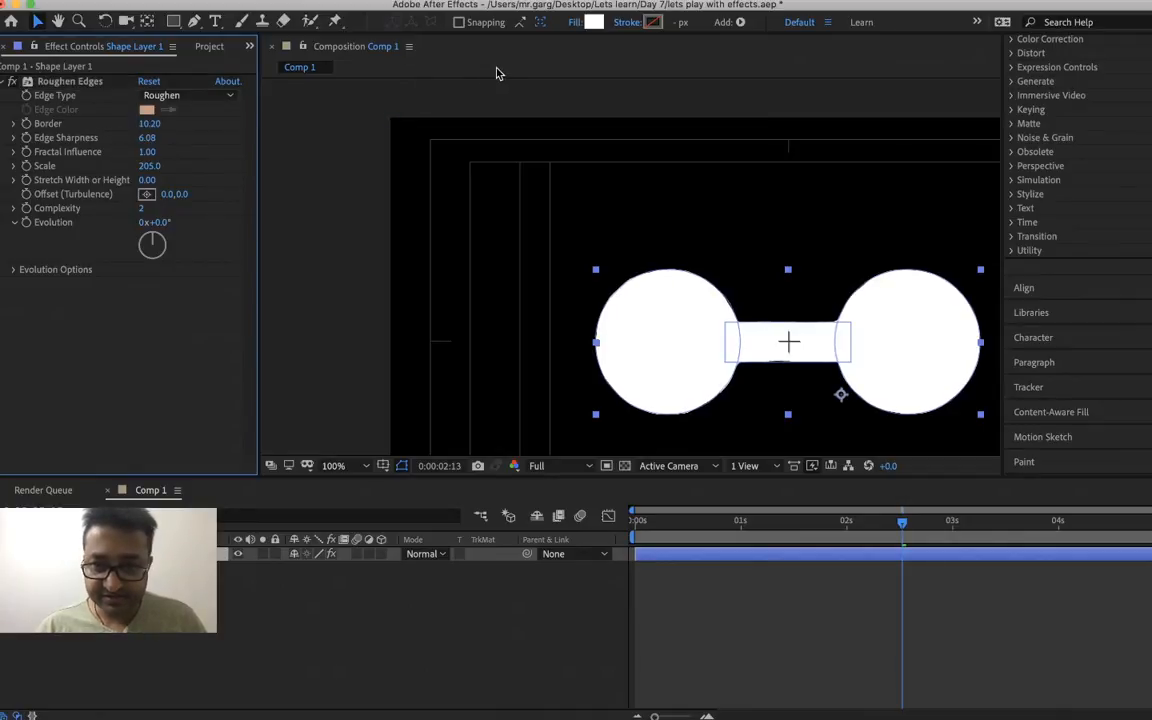
drag(150, 152, 181, 158)
drag(441, 136, 302, 115)
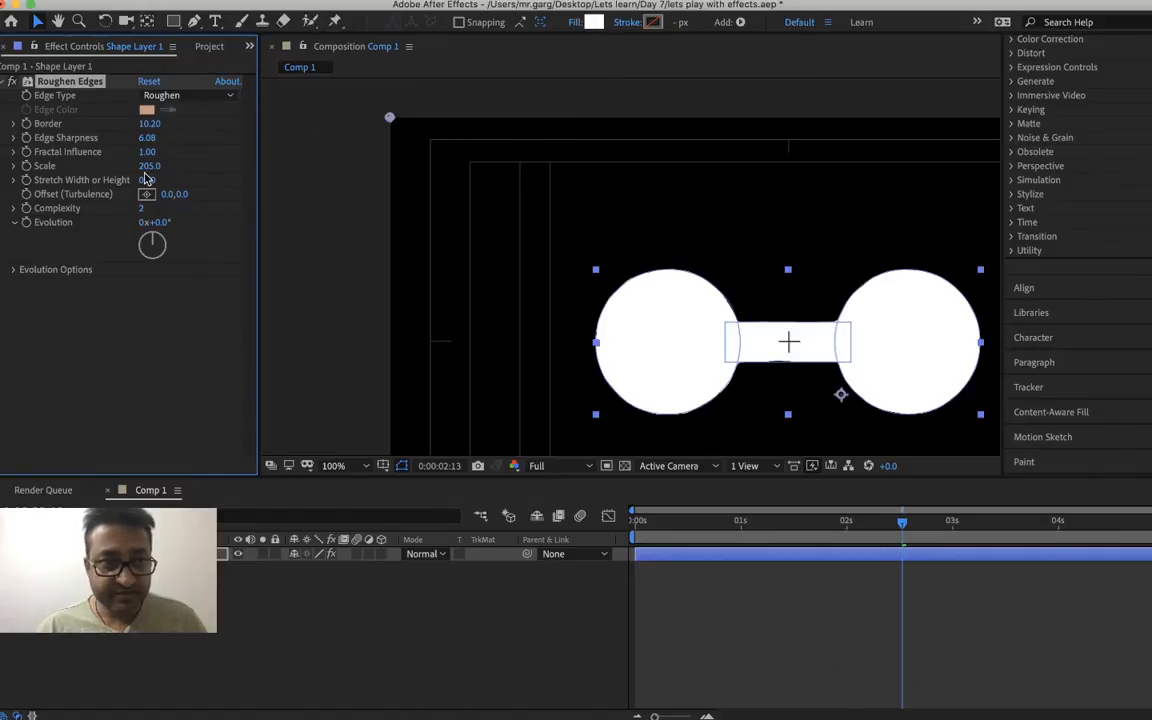
drag(147, 181, 137, 182)
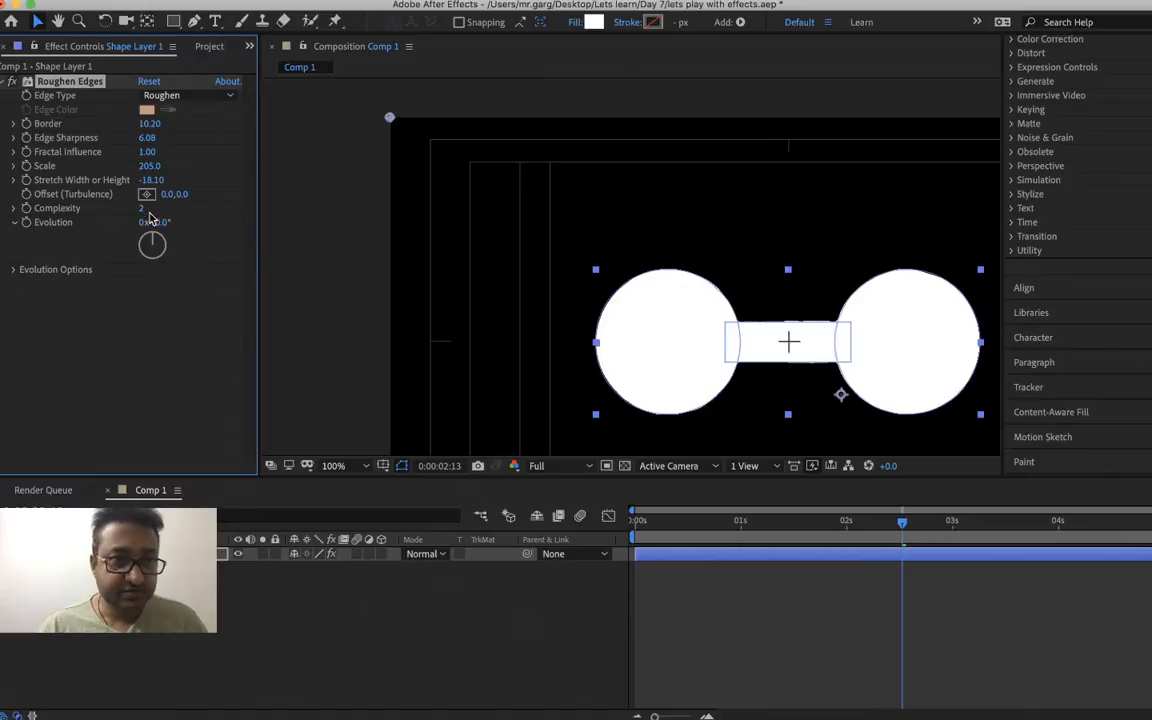
- Reset Roughen Edges and raise its Edge Sharpness to 4.55 and Scale to 105.0, checking the outline at 0:00:02:13
click(148, 81)
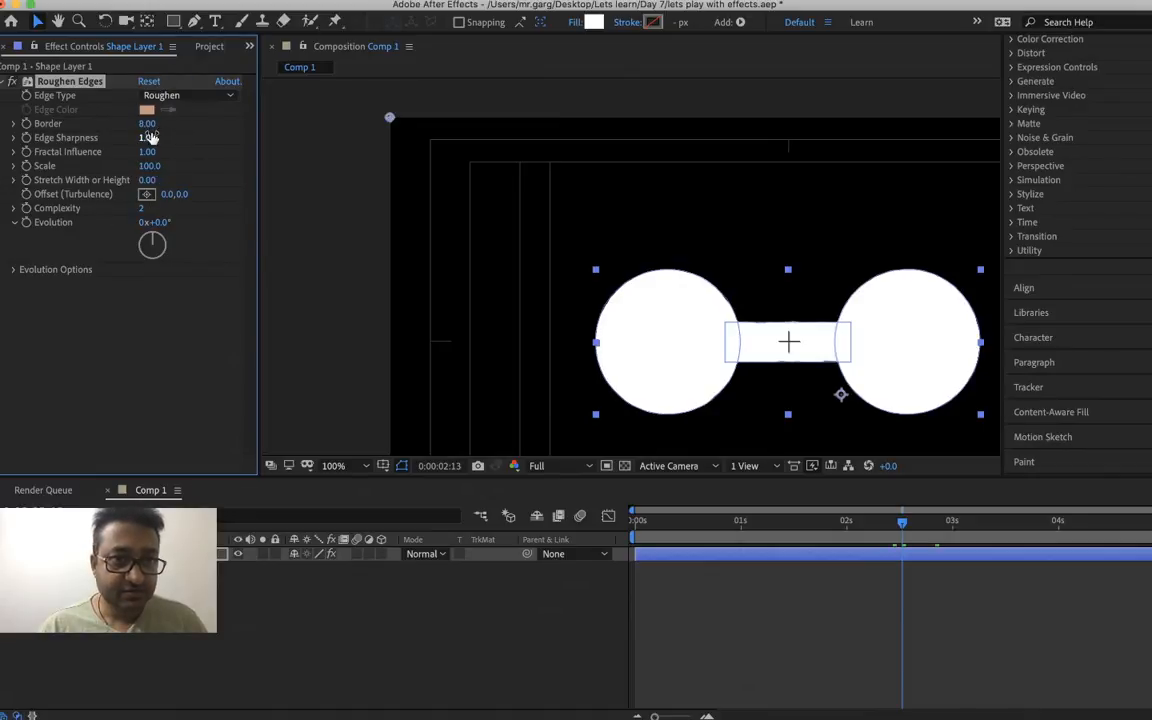
drag(147, 137, 345, 121)
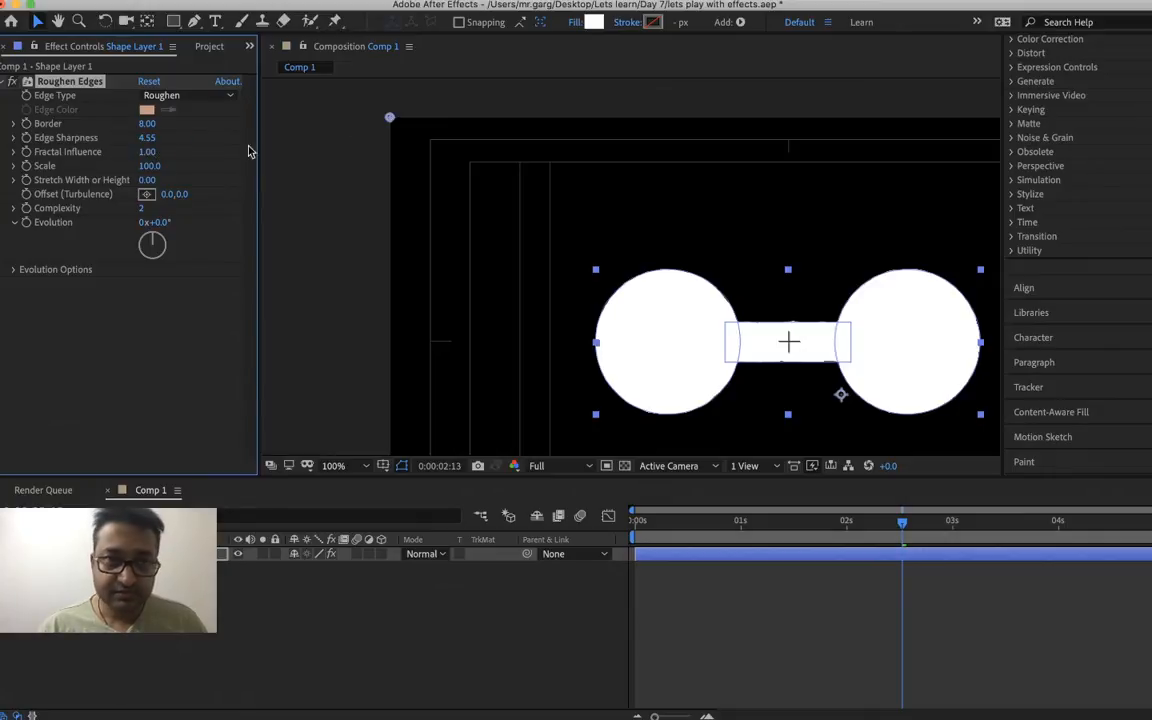
mouse_move(156, 168)
mouse_down()
mouse_move(475, 175)
mouse_move(191, 187)
mouse_move(172, 175)
mouse_up()
drag(868, 532, 902, 527)
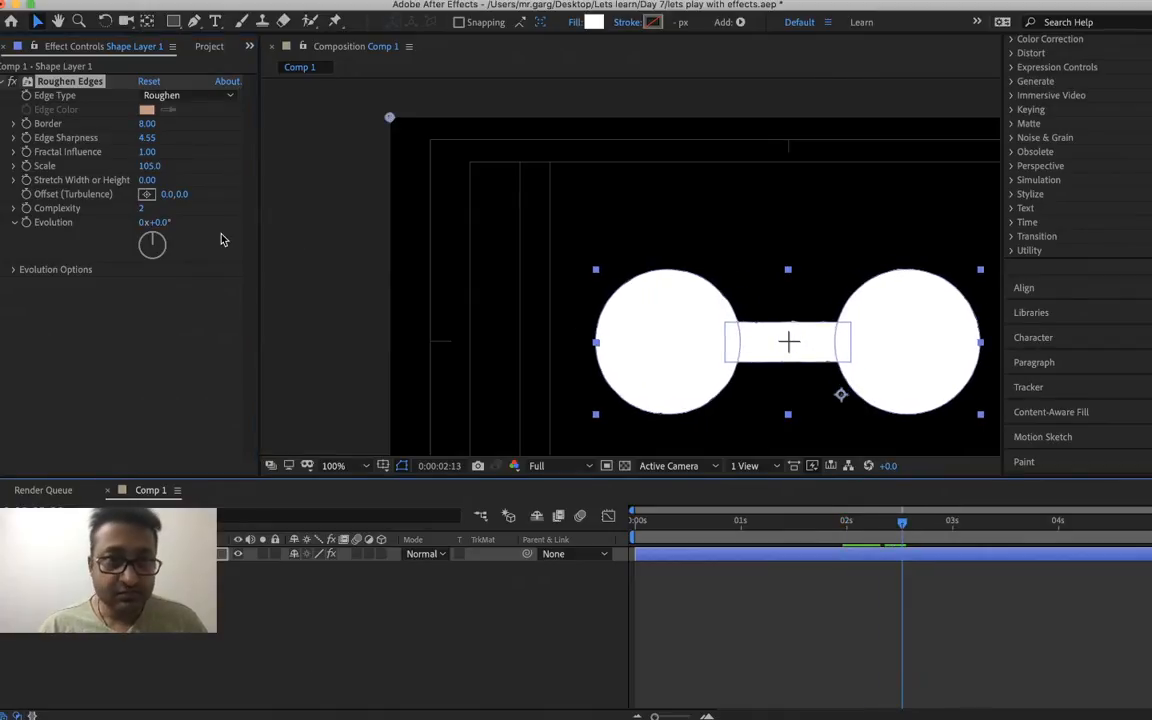
- Try a Border of 34.80, Edge Sharpness of 6.38, Scale of 221.0 and Stretch of -4.40 in Roughen Edges, checking frame 0:00:02:20
drag(145, 123, 199, 130)
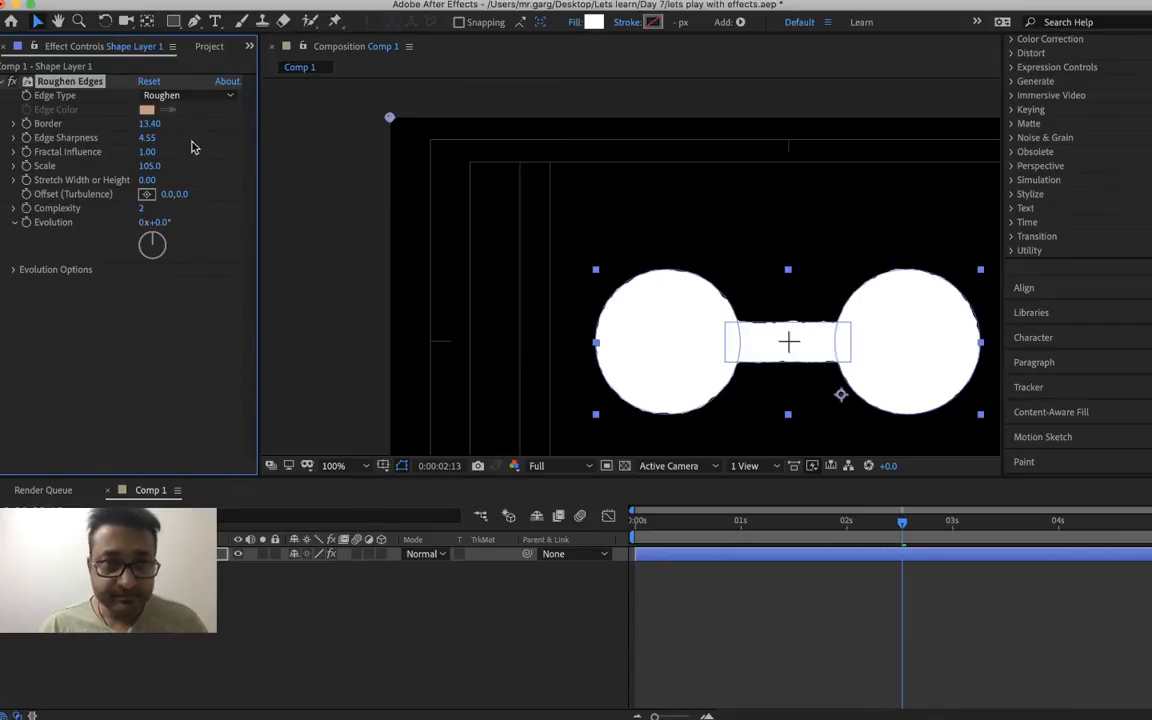
drag(147, 180, 330, 147)
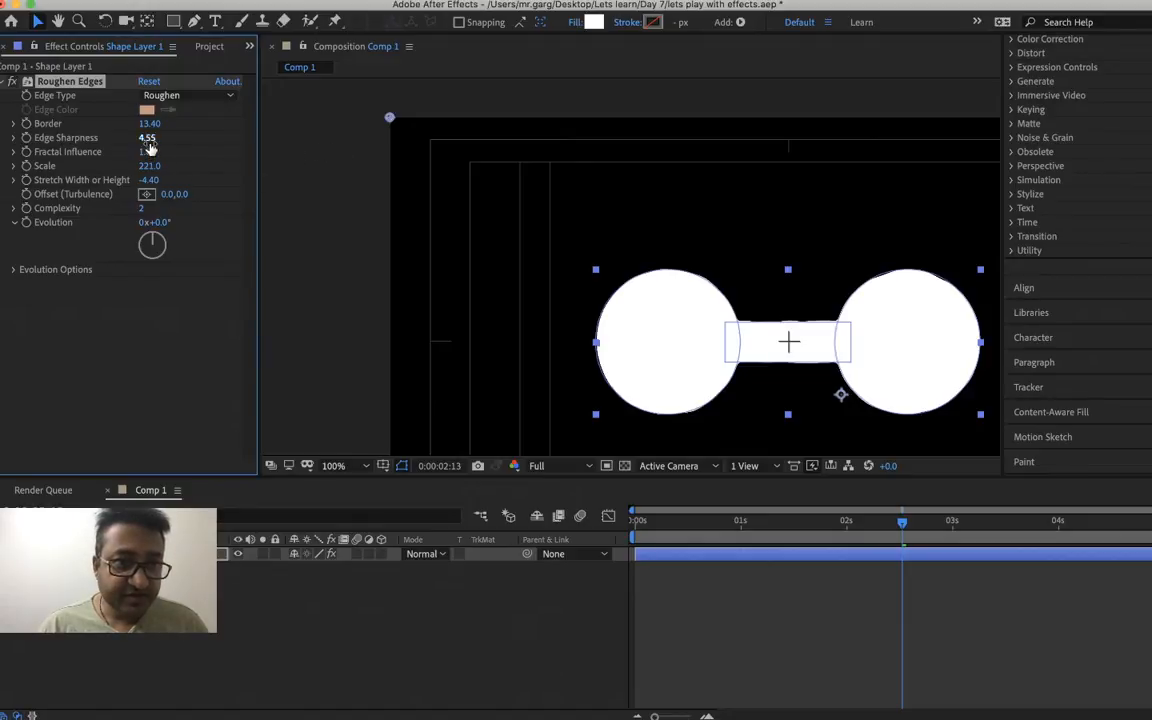
drag(150, 139, 54, 131)
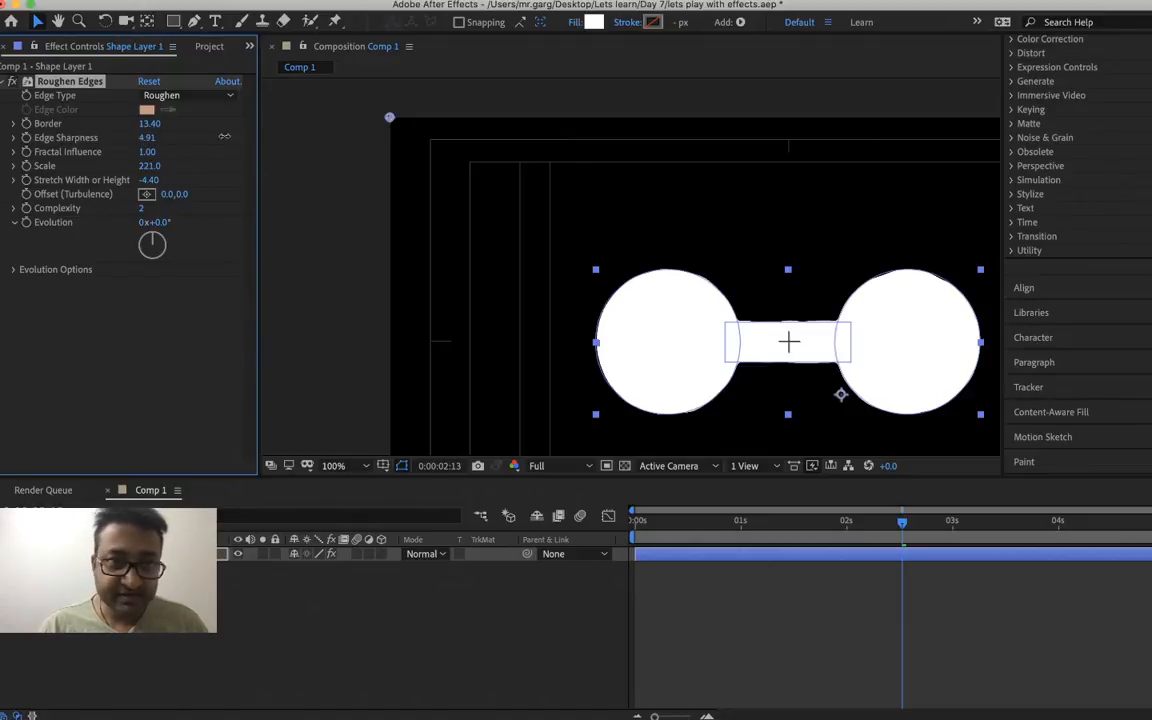
drag(149, 123, 321, 126)
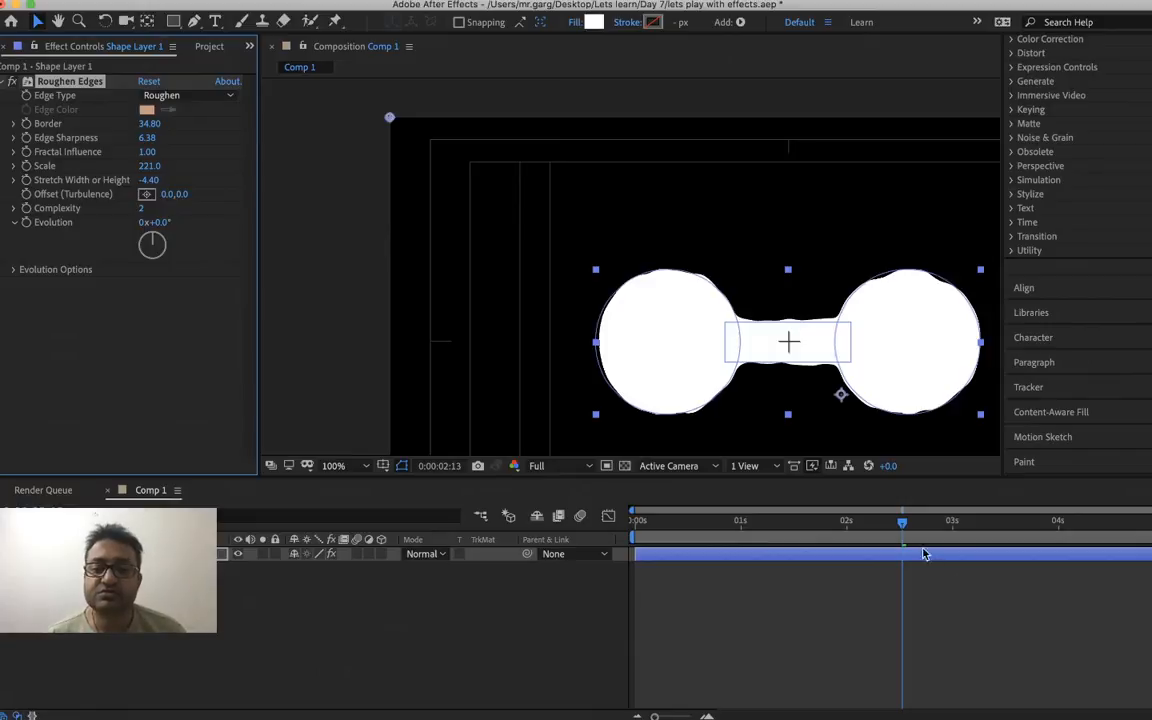
drag(826, 540, 931, 525)
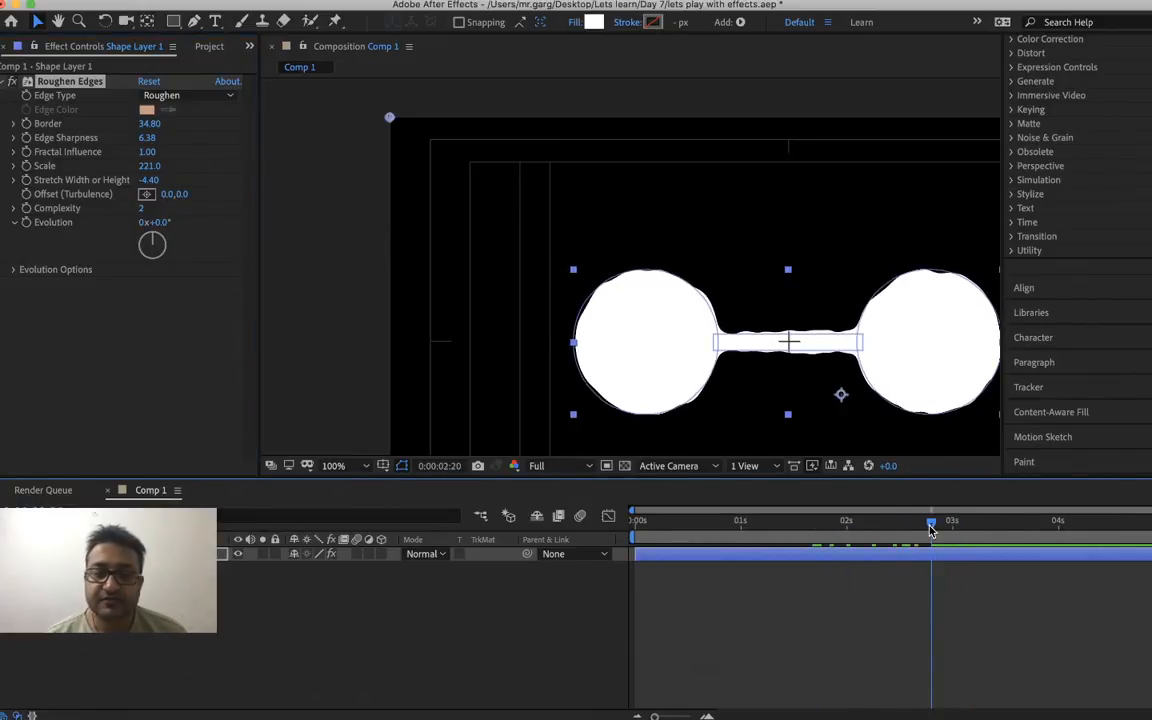
- Delete Roughen Edges from the shape layer, search the effects for "edg" and apply a fresh Roughen Edges
click(66, 92)
click(74, 83)
key(Delete)
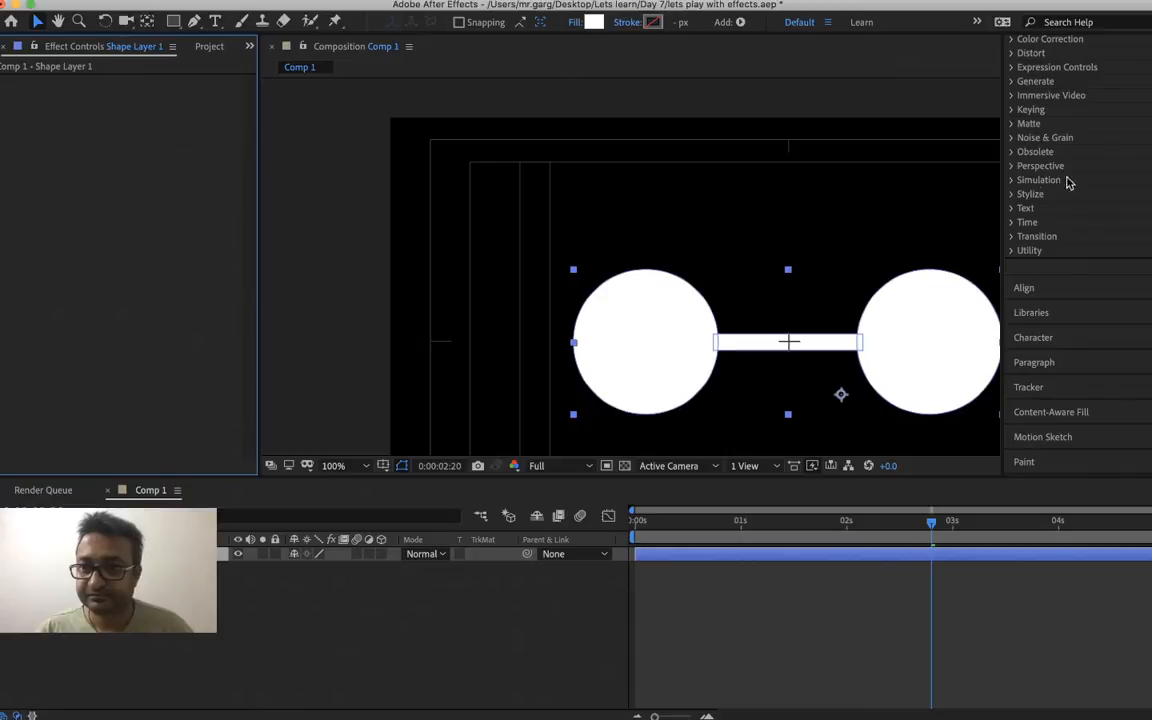
scroll(1082, 70, up, 5)
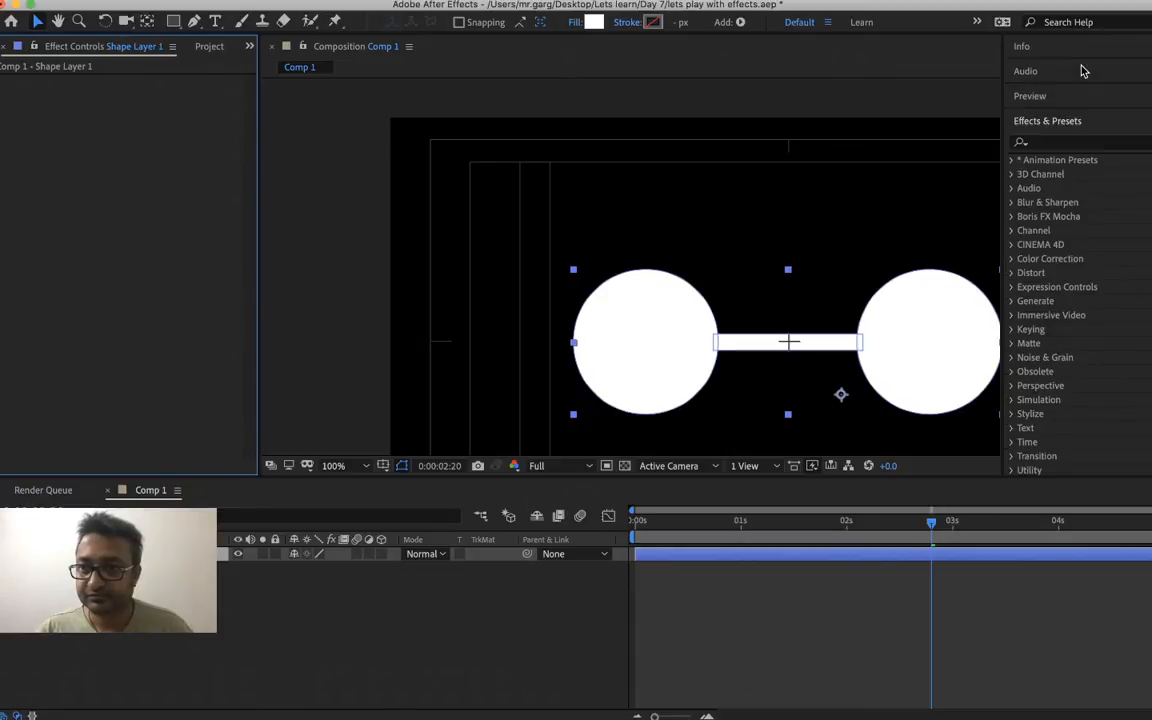
click(1079, 143)
text(ed)
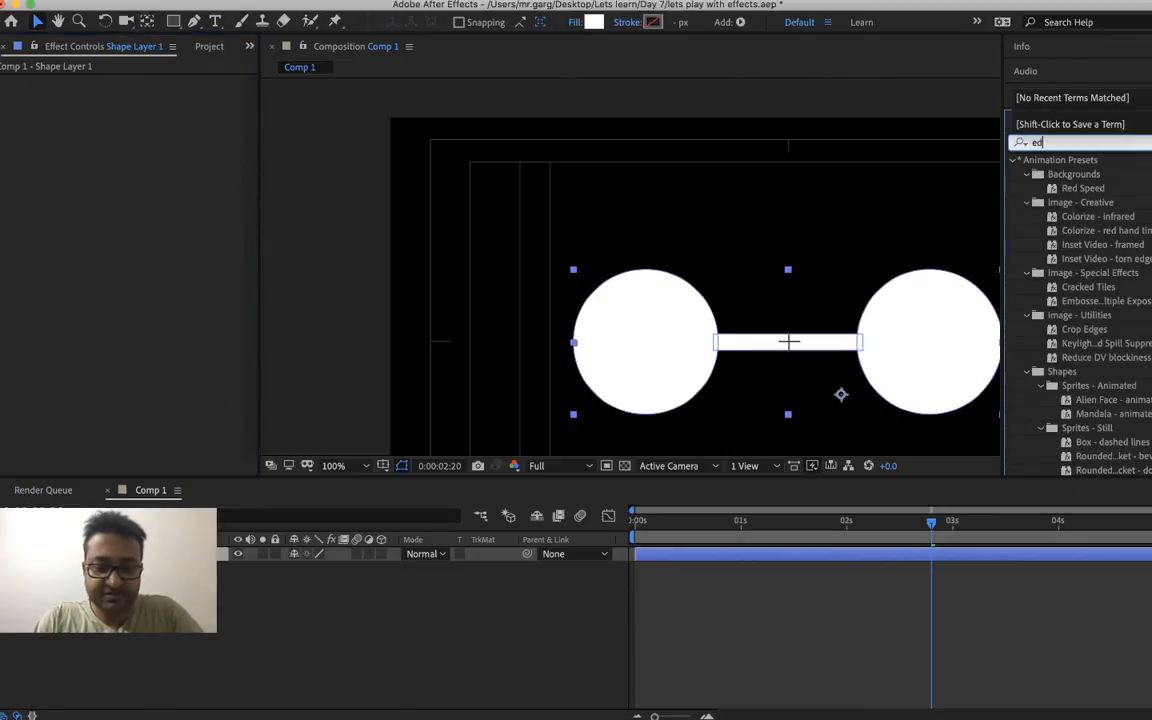
text(g)
drag(1065, 319, 875, 553)
- Try an Edge Sharpness of 7.82 and a Scale of 602.0 in Roughen Edges, checking the outline at 0:00:02:06
drag(146, 138, 192, 143)
drag(550, 152, 632, 142)
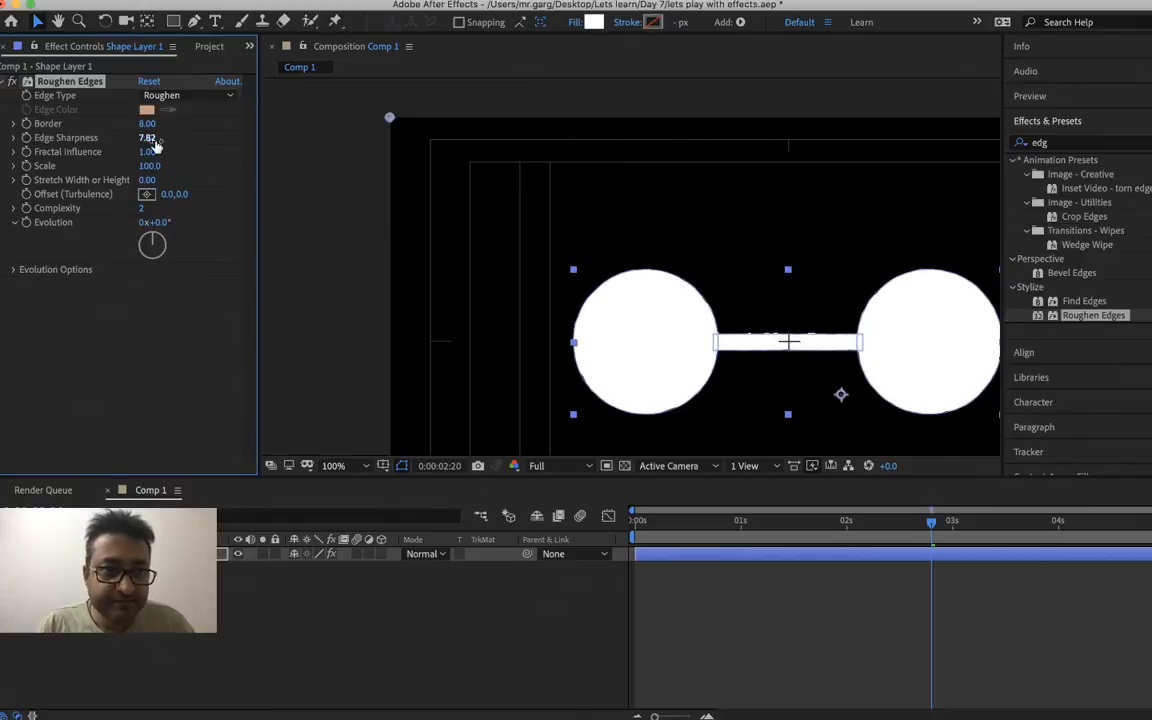
drag(243, 151, 28, 138)
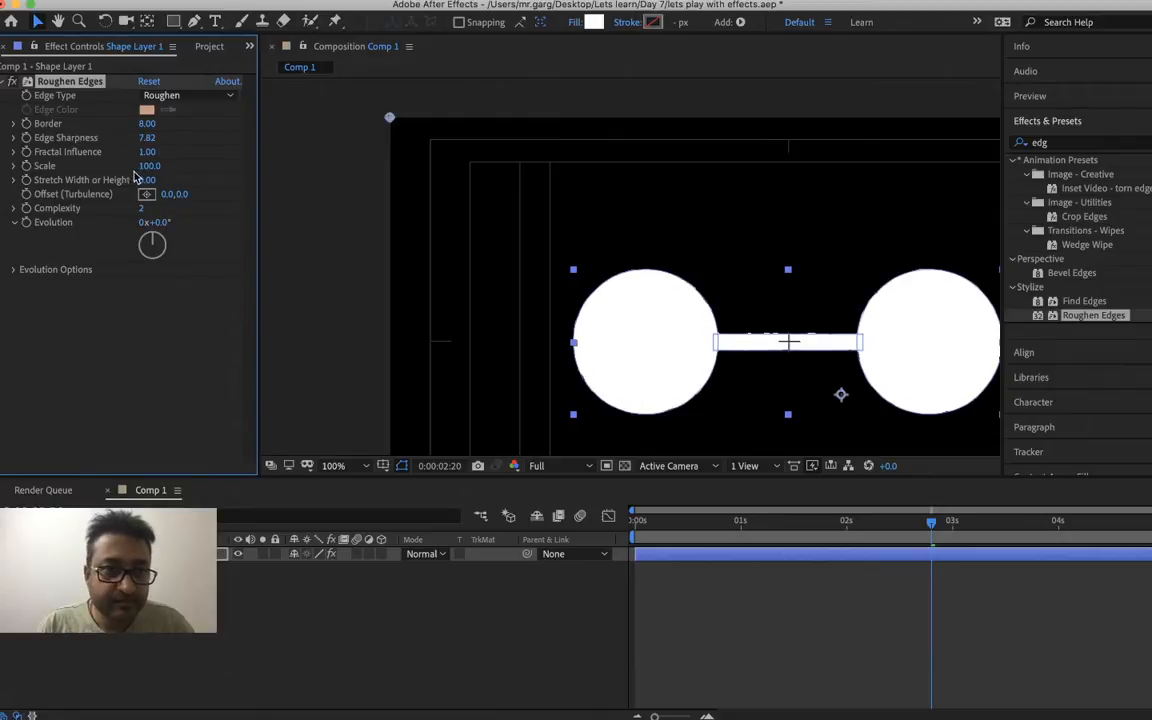
drag(149, 166, 559, 162)
drag(818, 535, 873, 537)
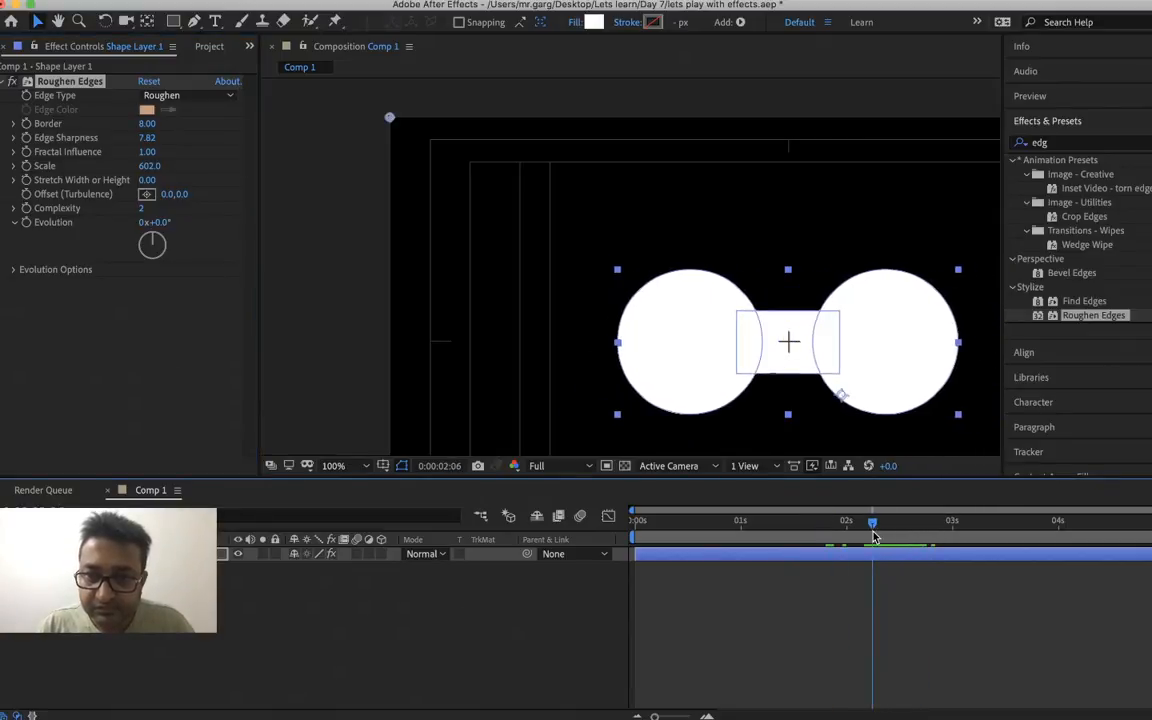
- Try an Edge Sharpness of 10.00, a Scale of 782.0 and a Stretch Width or Height of -37.30 in Roughen Edges
click(473, 381)
drag(149, 167, 172, 122)
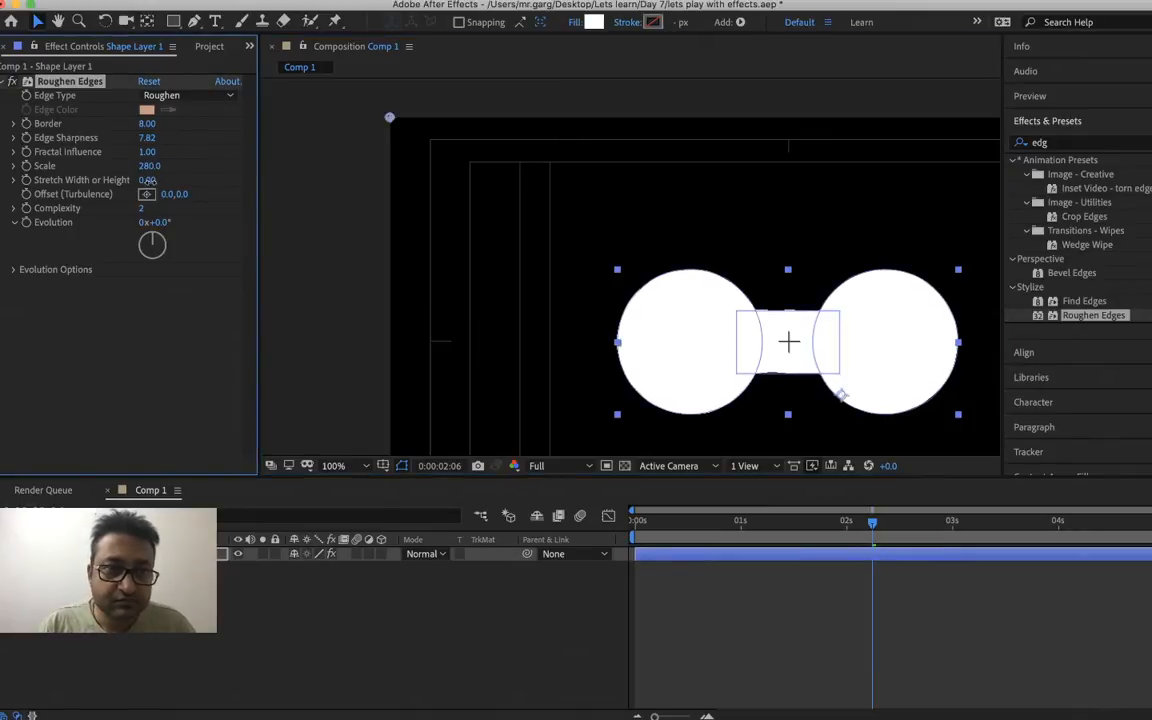
drag(150, 180, 60, 181)
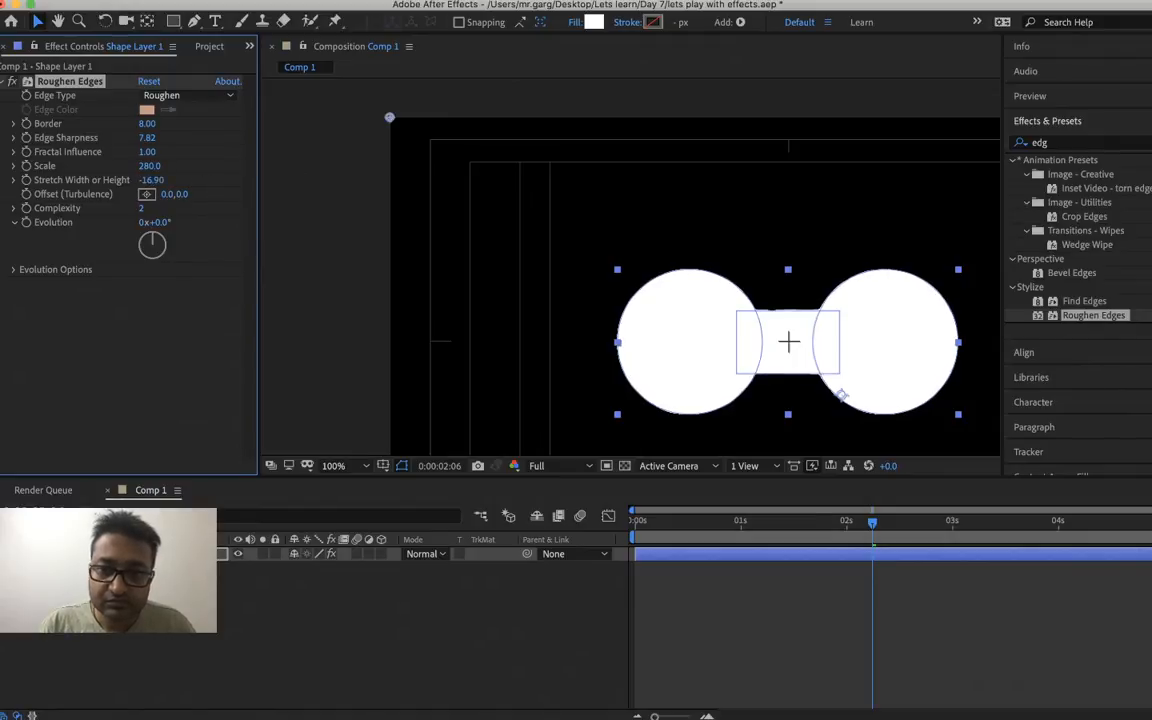
drag(147, 137, 506, 140)
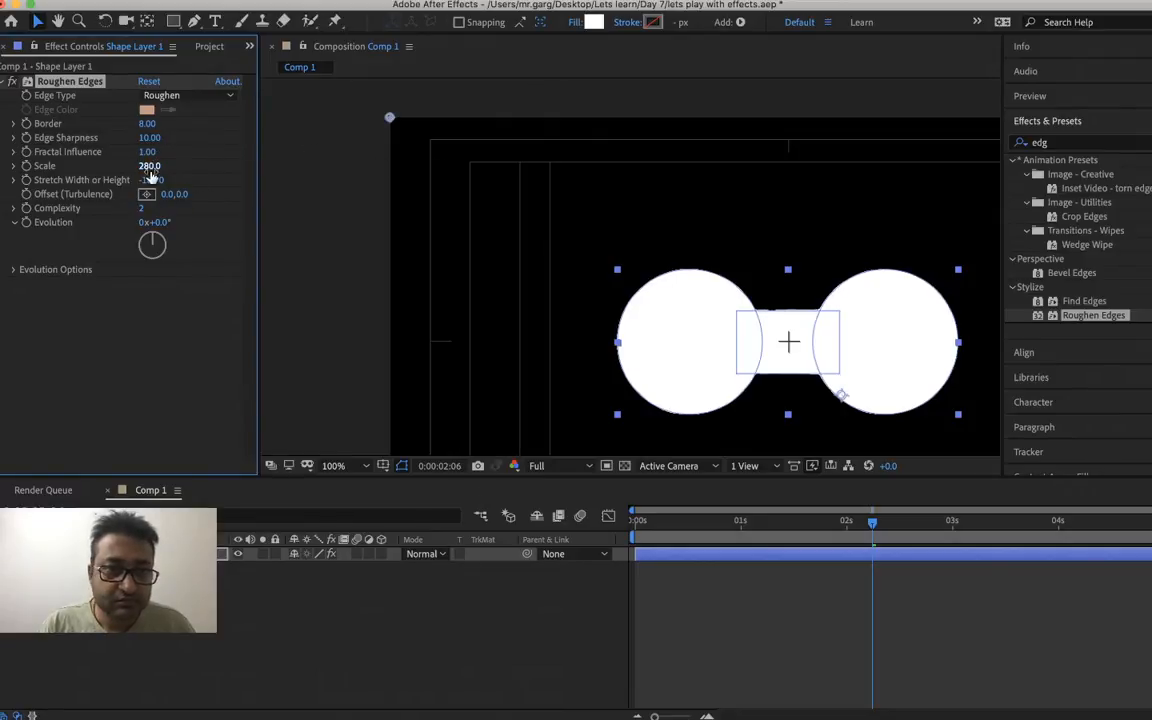
drag(149, 165, 578, 185)
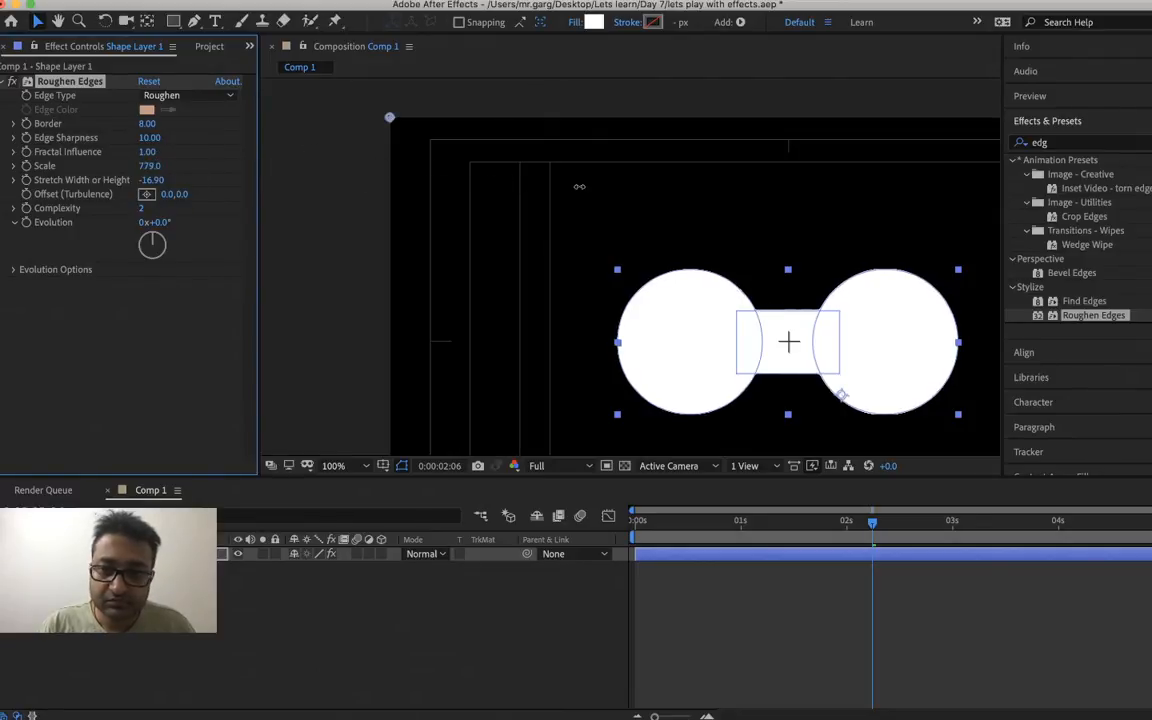
drag(147, 186, 2, 190)
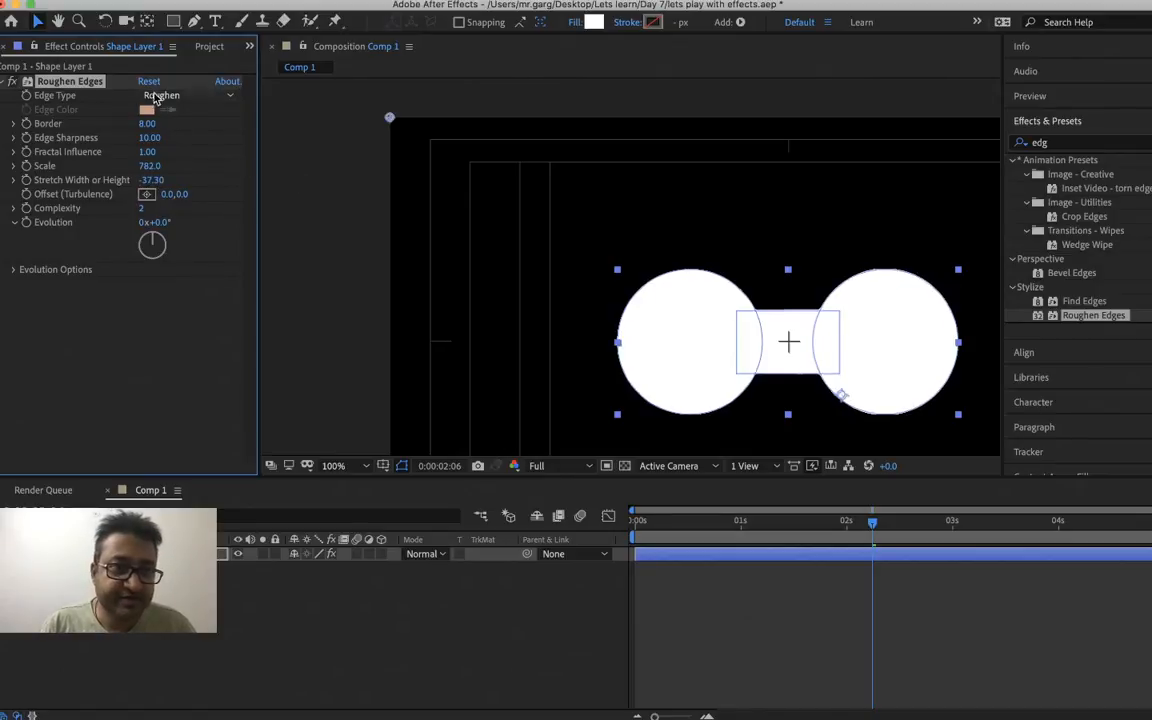
- Reset Roughen Edges and set its Evolution to 118°, Border to 35.00 and Edge Sharpness to 8.59
click(148, 81)
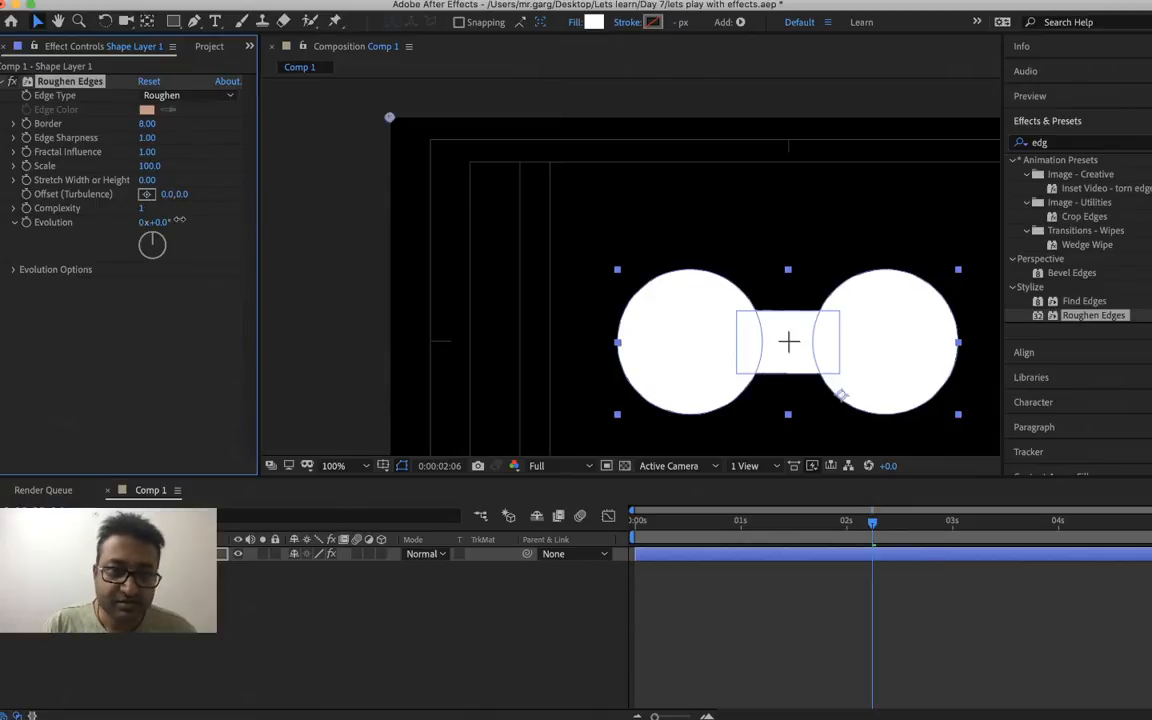
drag(153, 237, 160, 250)
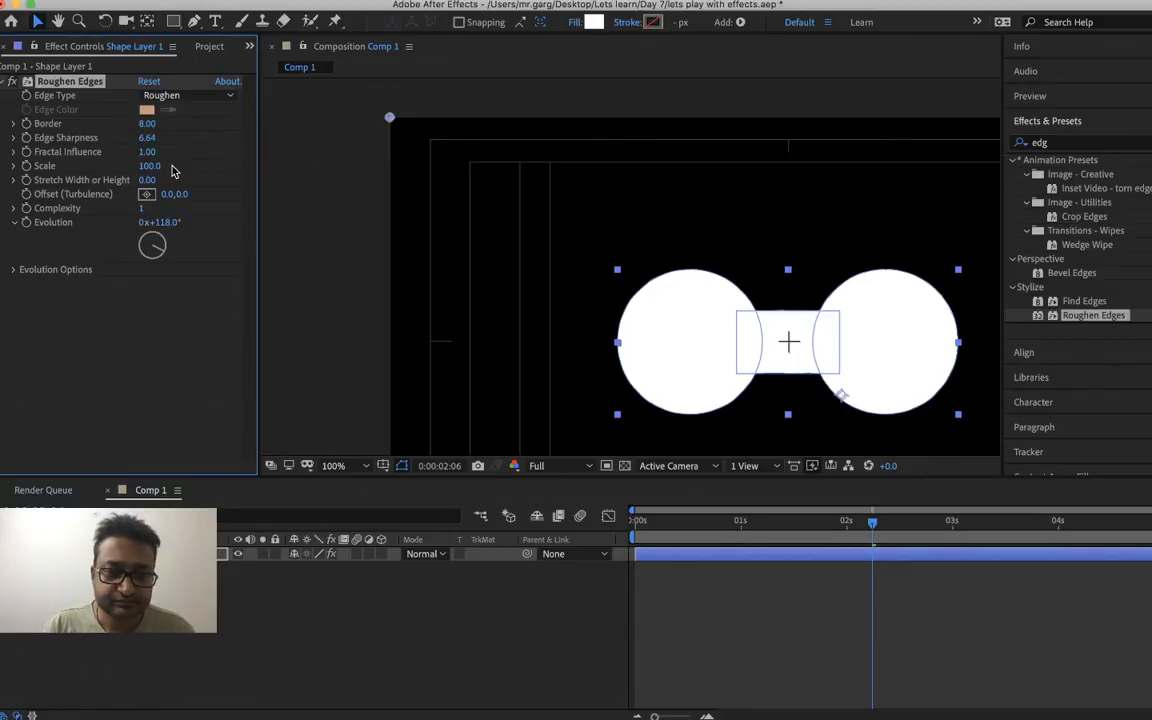
click(147, 124)
text(55)
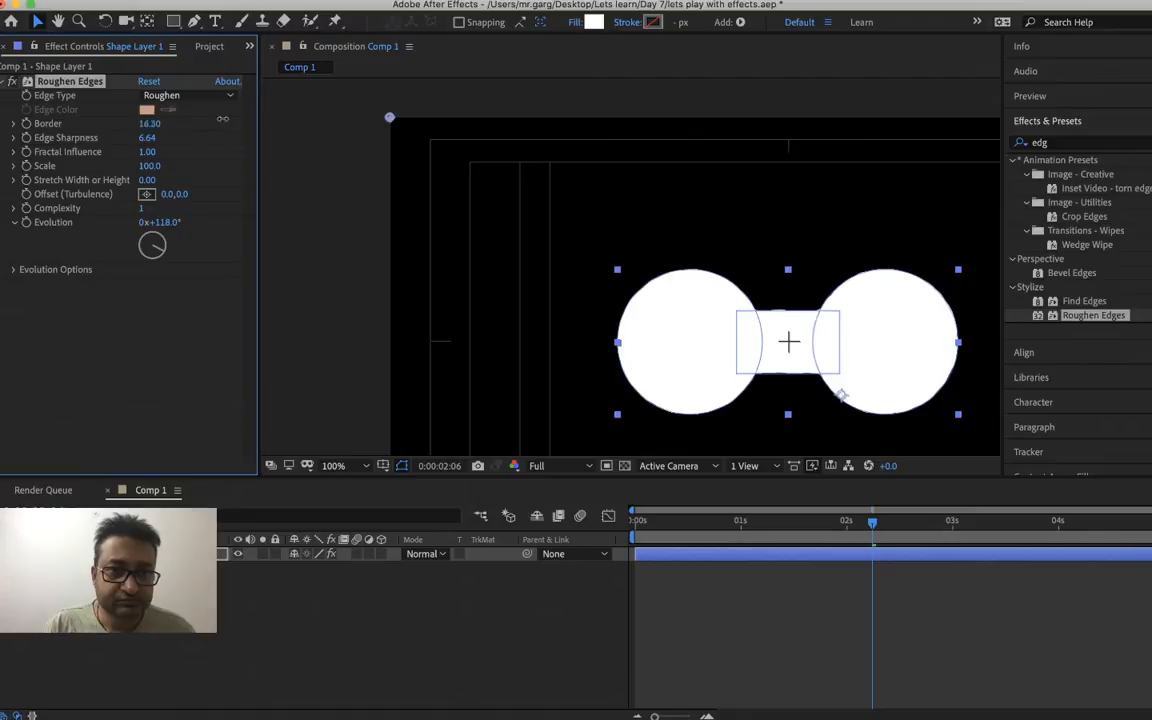
key(Return)
drag(589, 172, 421, 175)
drag(147, 139, 516, 166)
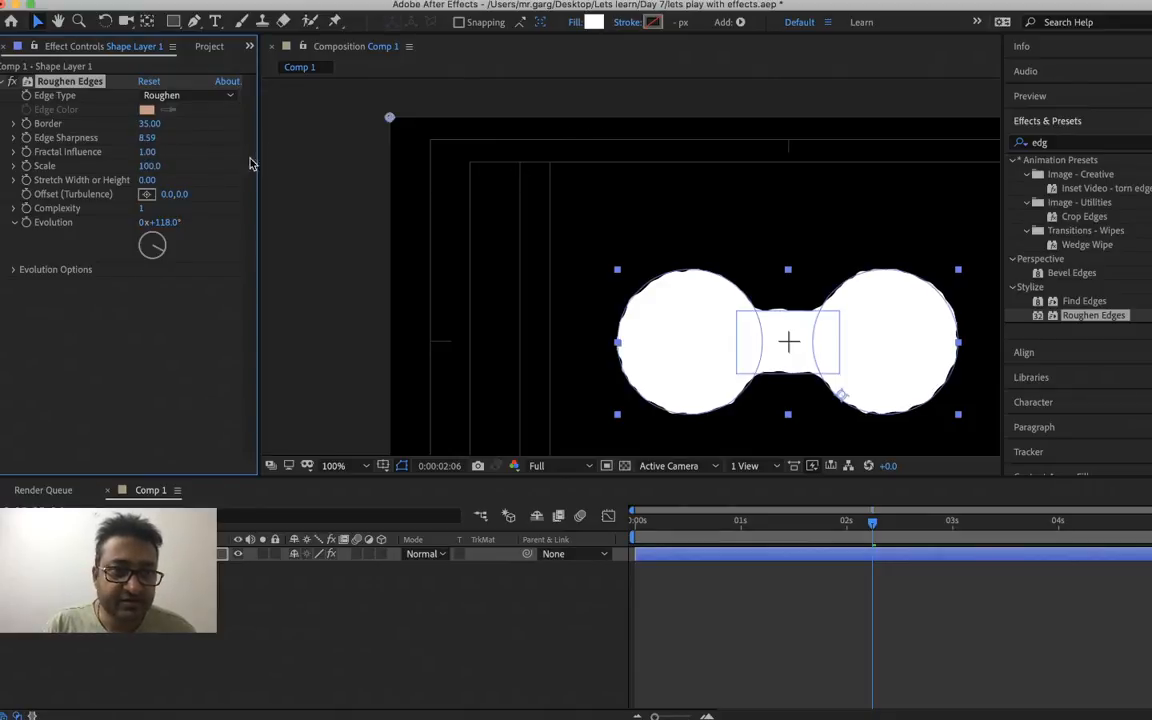
- Set the Roughen Edges Scale to 400 and check the thin joining strip at 0:00:02:23
click(150, 167)
text(400)
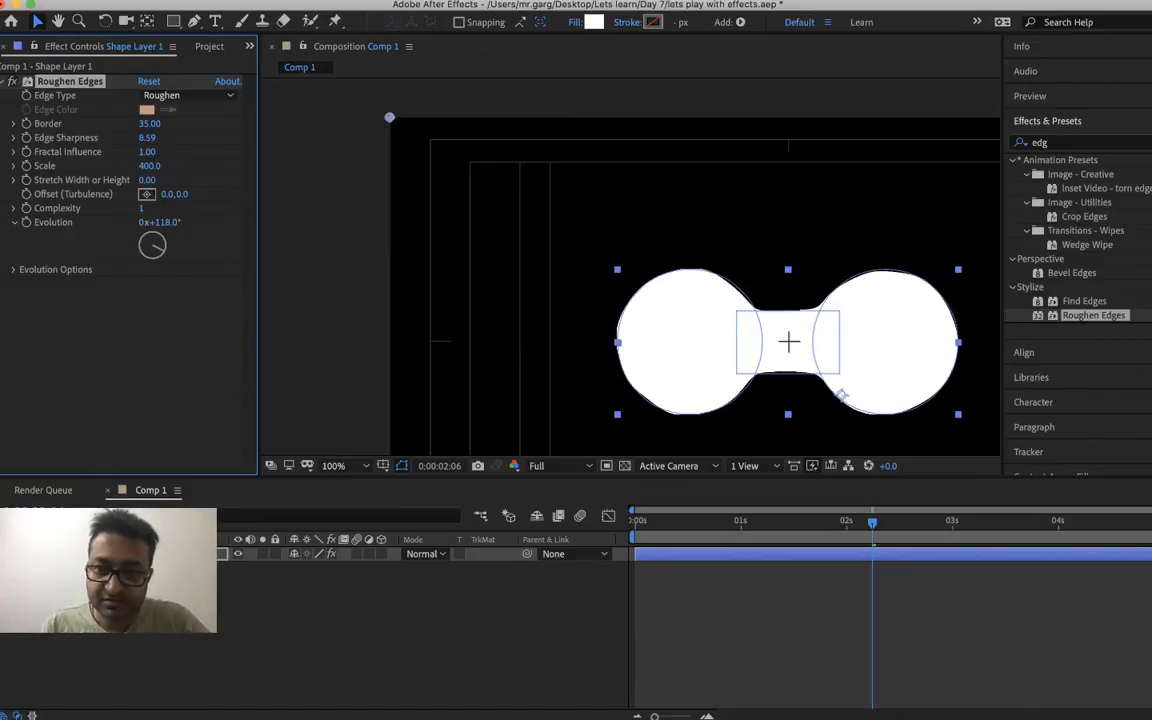
click(851, 656)
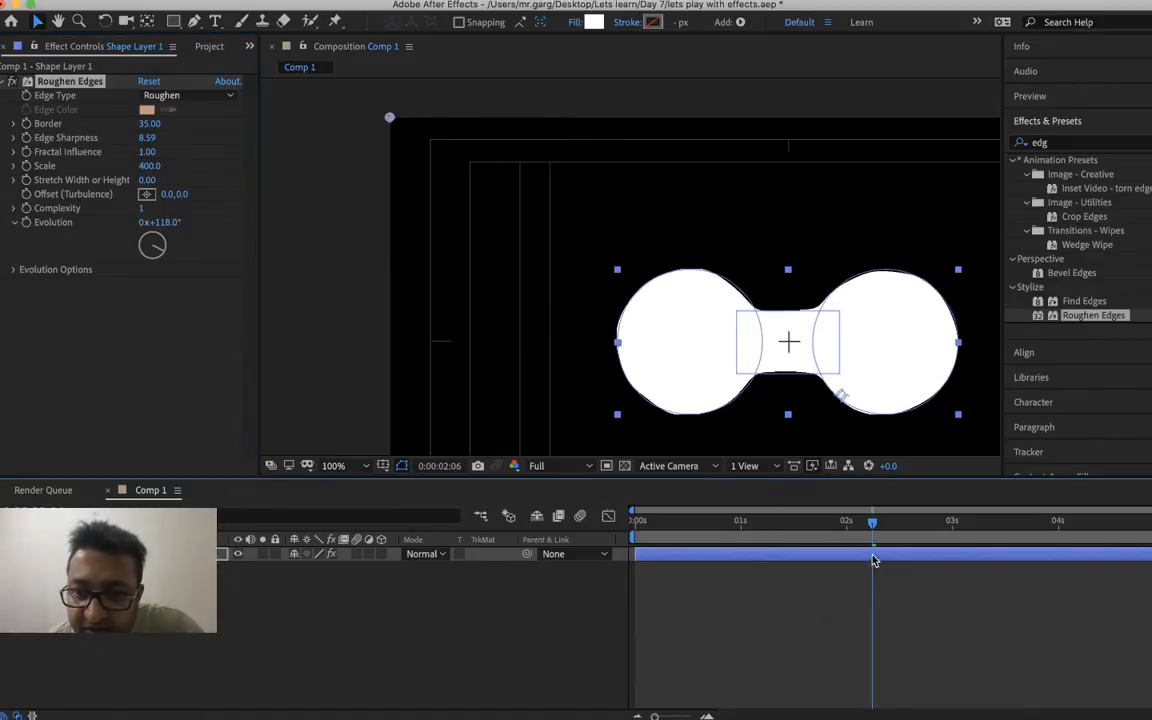
drag(895, 519, 945, 531)
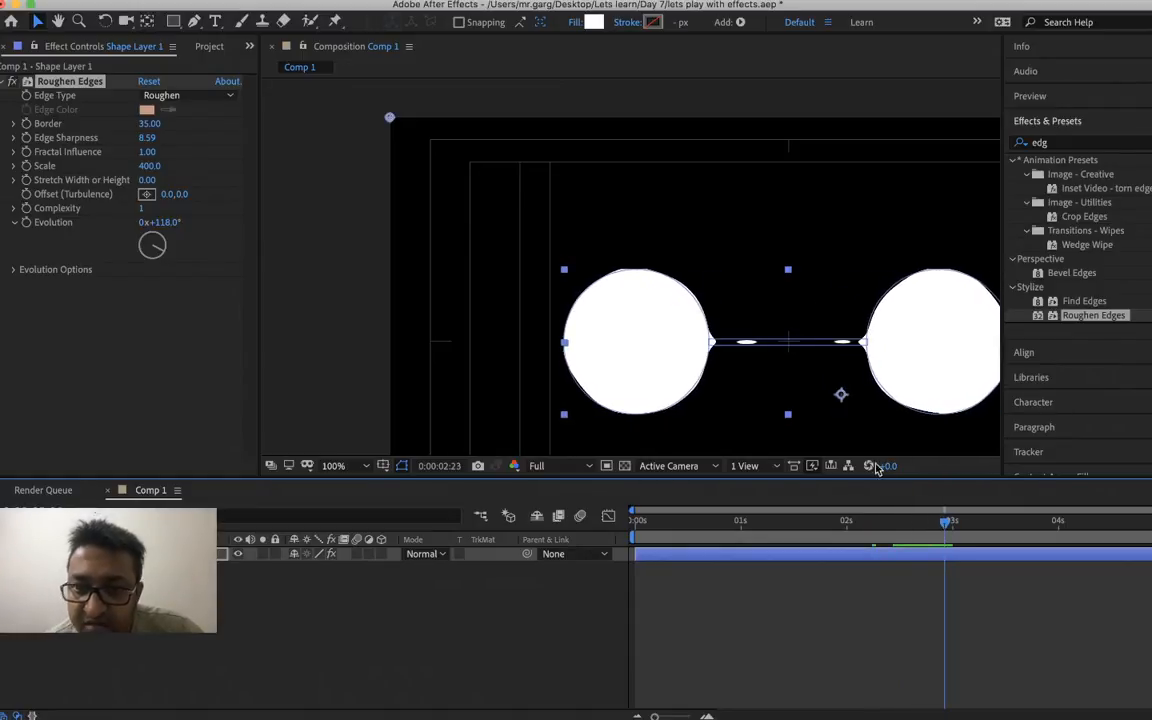
- Raise the Roughen Edges Scale to 600 and adjust its Border to 42.80 and Edge Sharpness to 6.45
click(150, 166)
text(600)
key(Return)
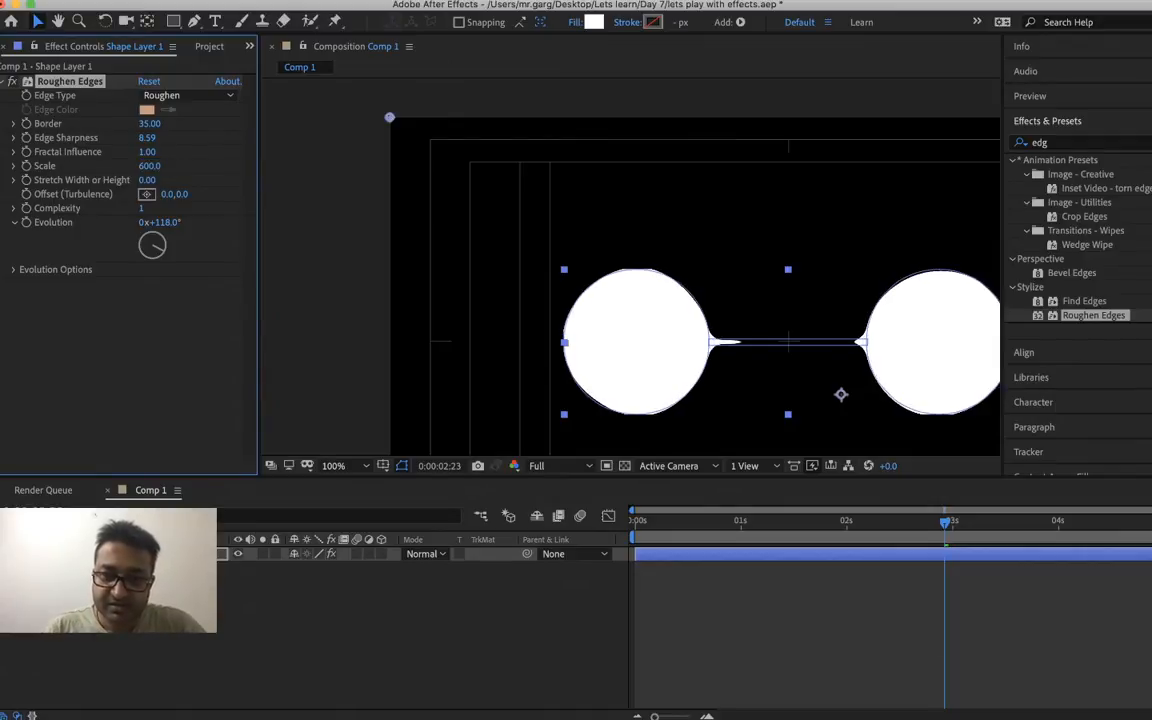
drag(149, 123, 289, 153)
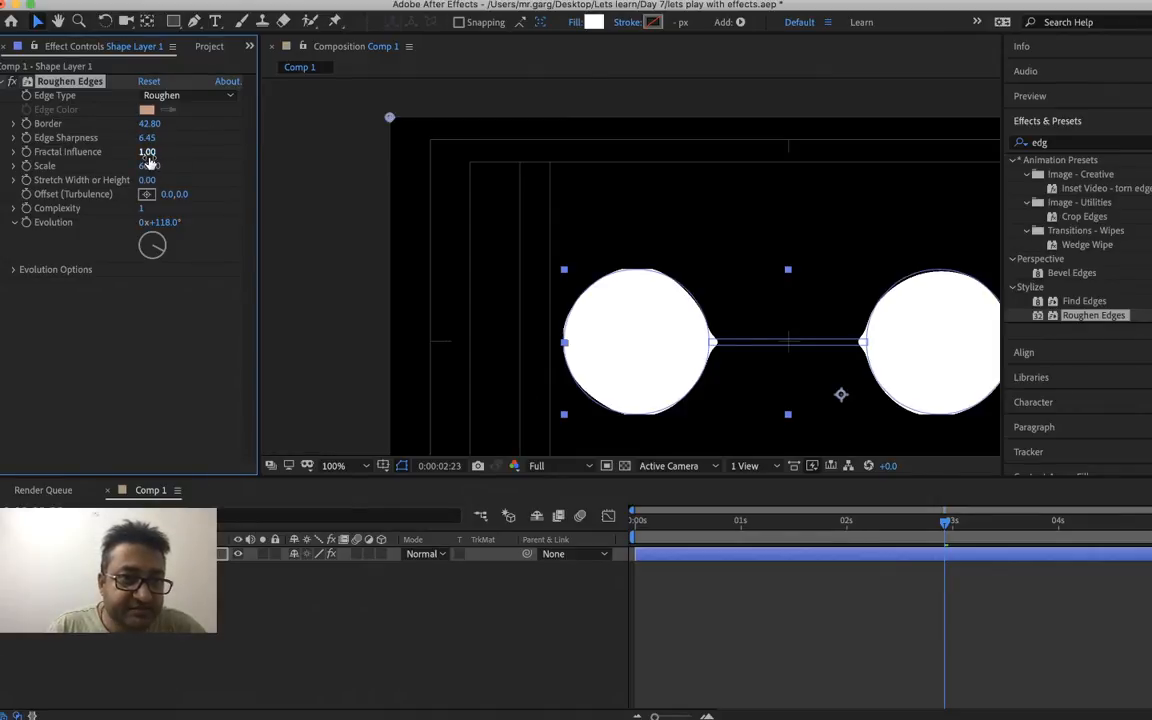
- Set the Fractal Influence of Roughen Edges to 0 and its Scale to 800
click(148, 153)
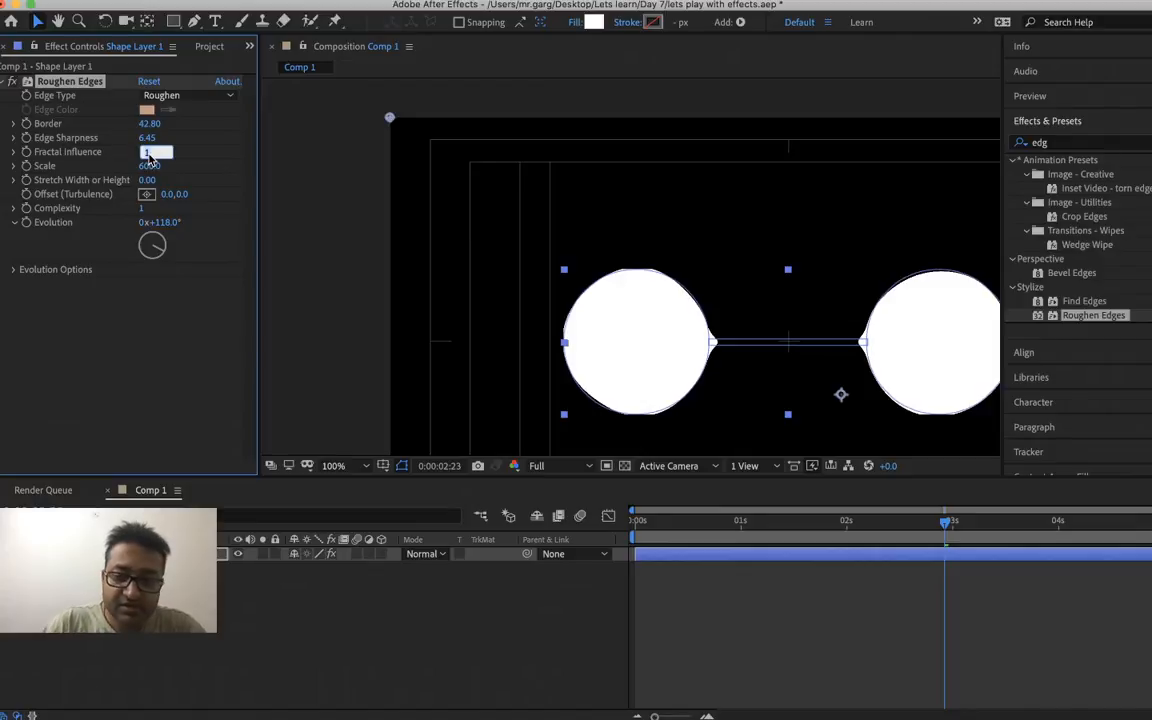
text(0)
key(Return)
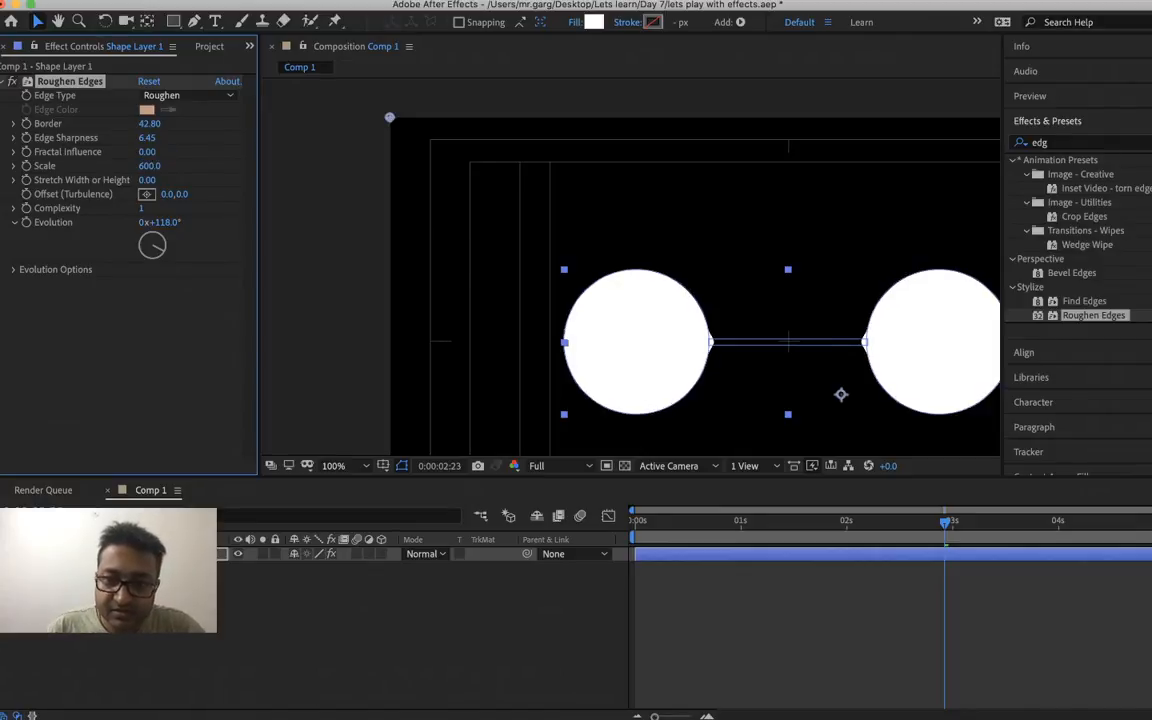
click(151, 166)
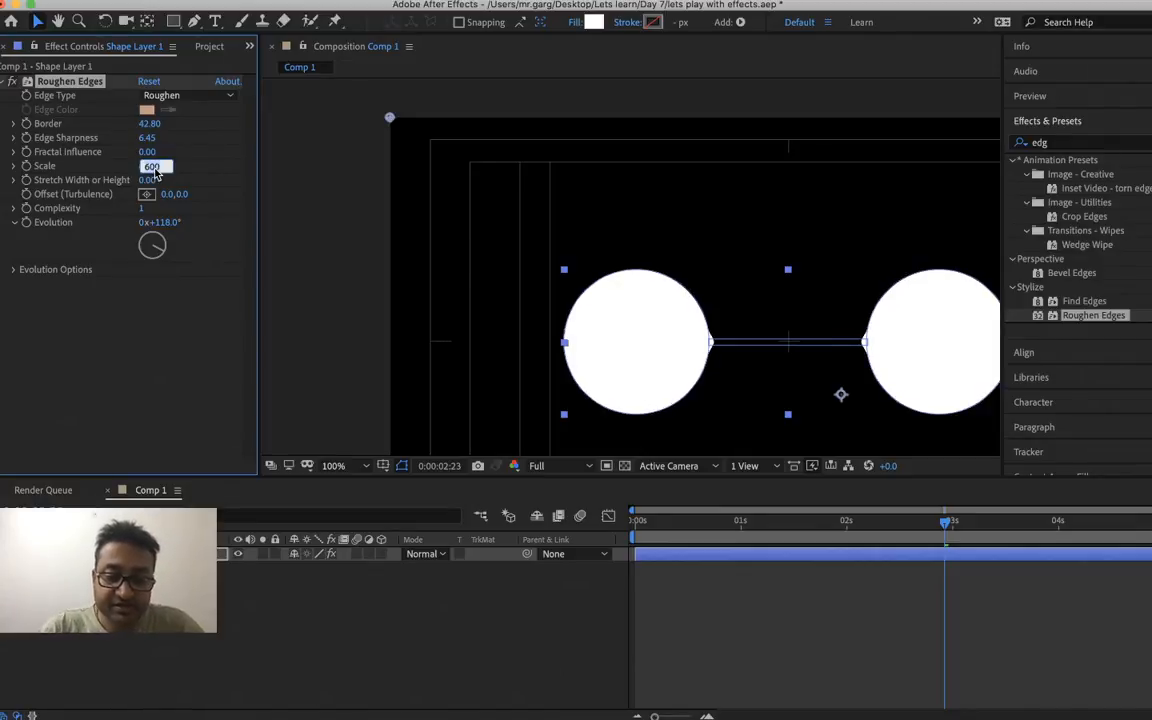
text(800)
key(Return)
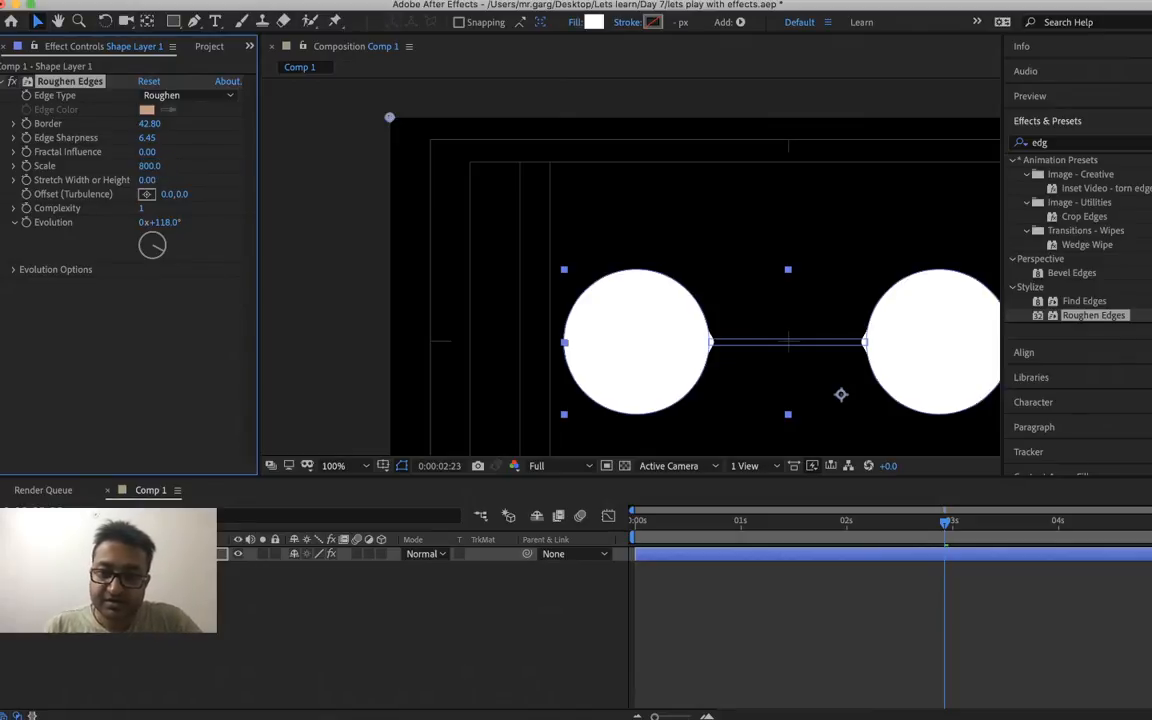
- Save the project and preview the animation from the one-second mark, checking the joined shape at 0:00:02:18
click(742, 524)
click(818, 684)
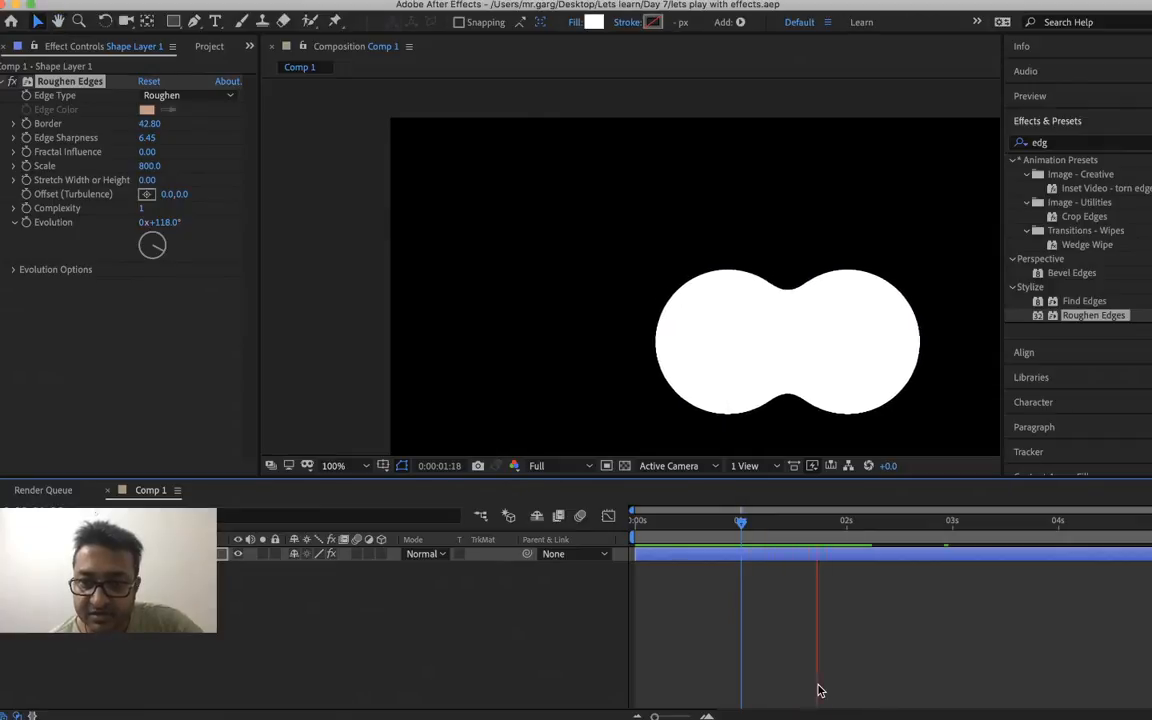
key(space)
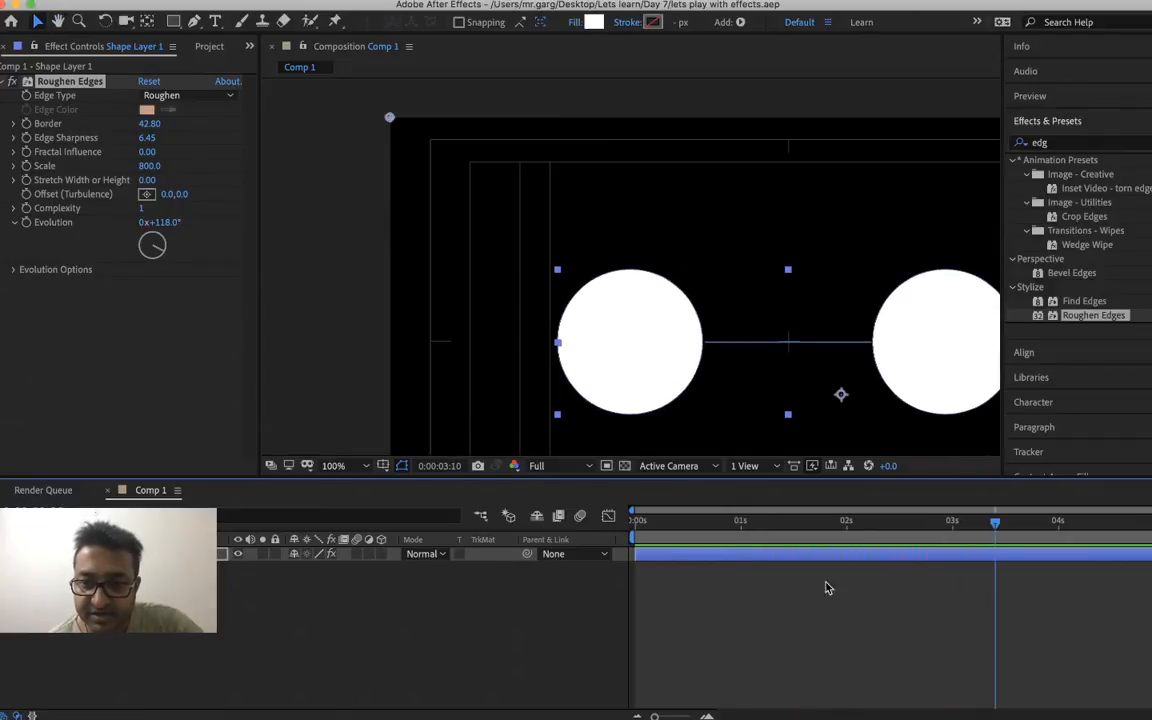
click(838, 524)
drag(838, 529, 923, 530)
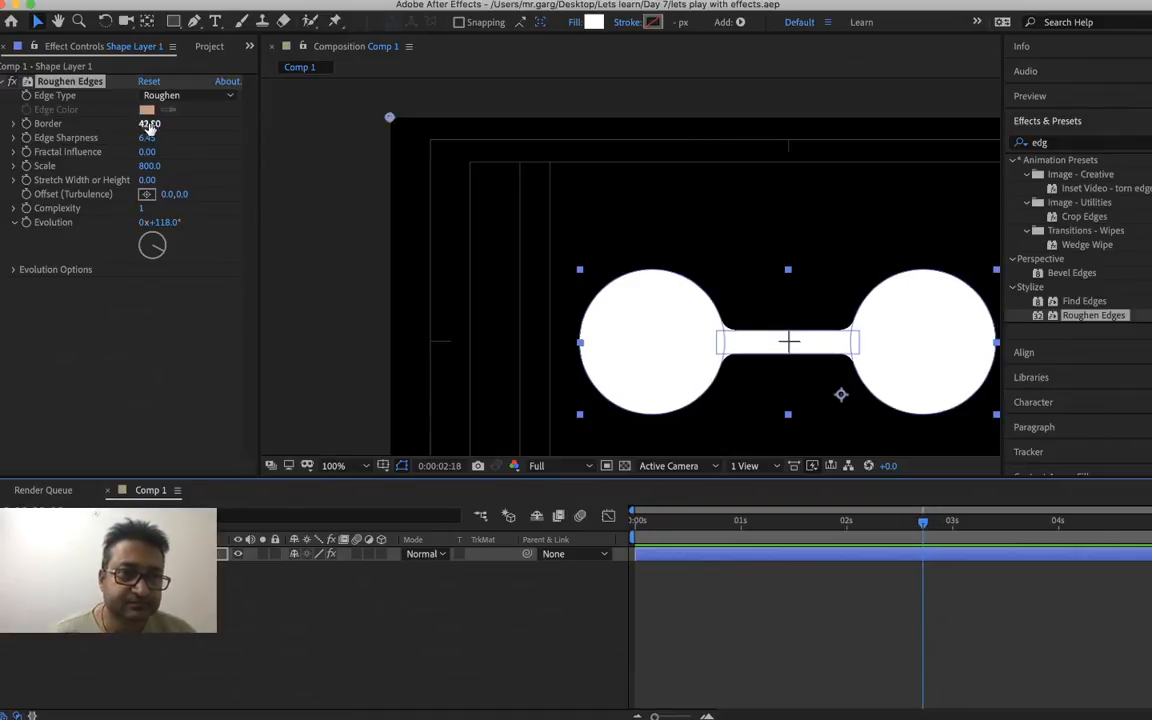
- Set both the Edge Sharpness and the Fractal Influence of Roughen Edges to 1.00
drag(148, 138, 150, 143)
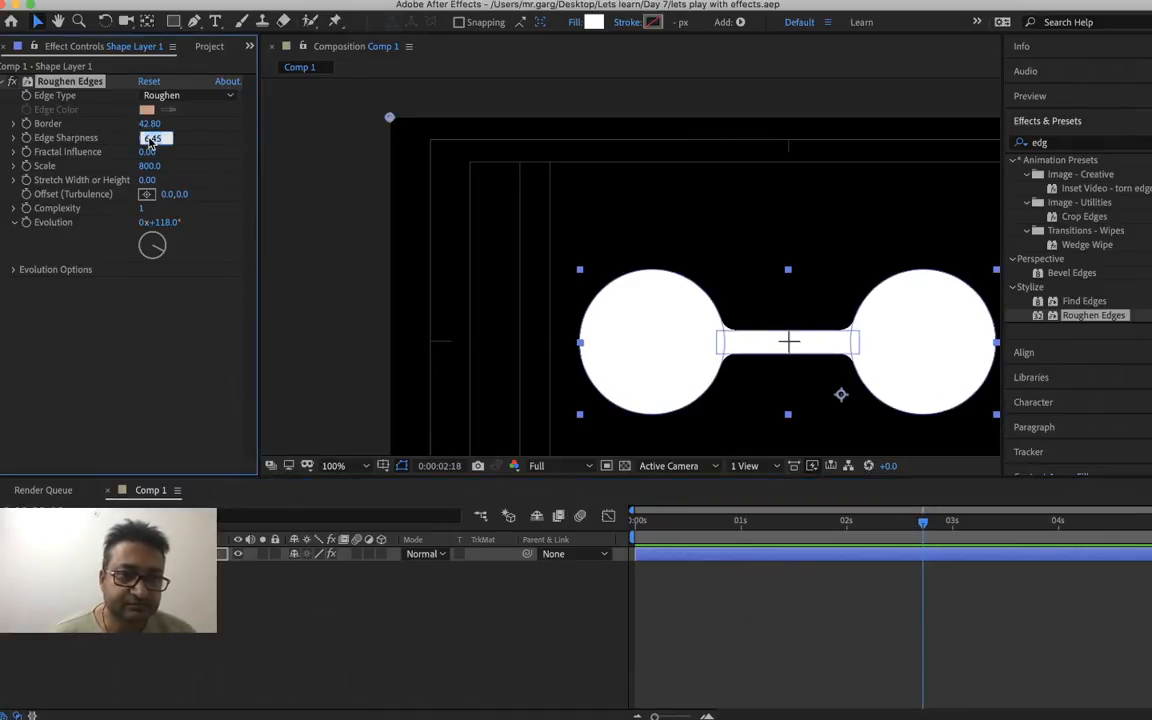
text(1)
key(Return)
click(147, 152)
text(00)
key(Return)
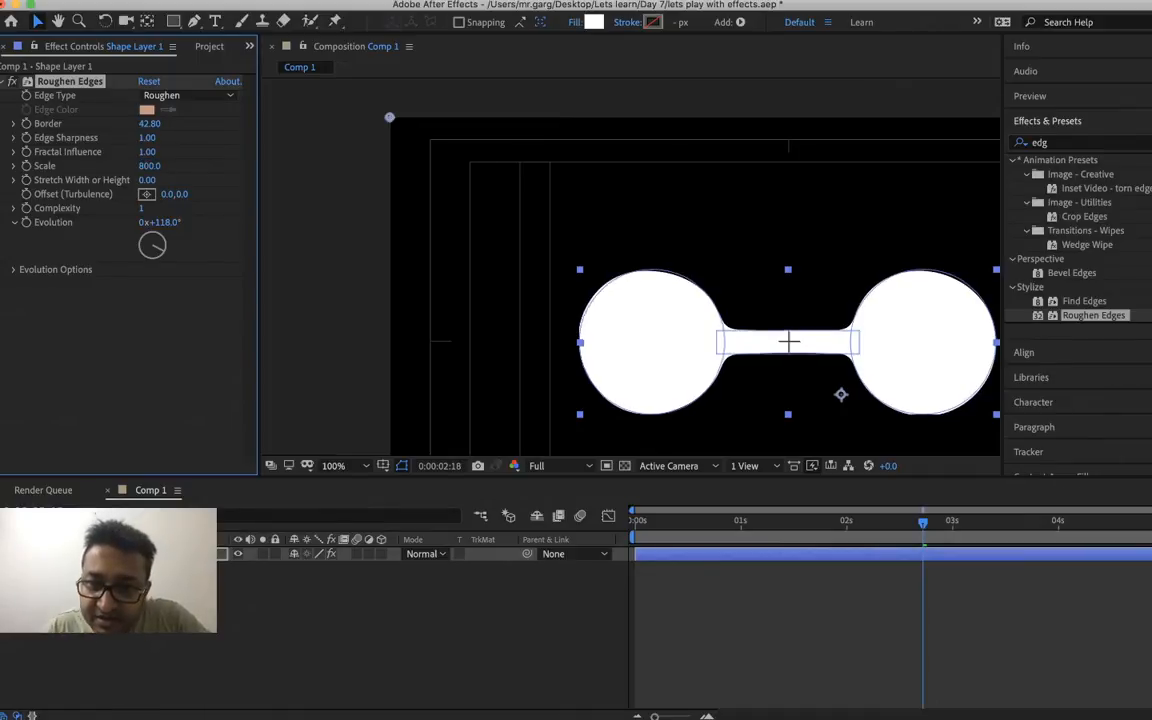
- Set the Roughen Edges Scale to 100 and Border to 20, and fine-tune them to a Scale of 92 and a Border of 12.90
click(152, 167)
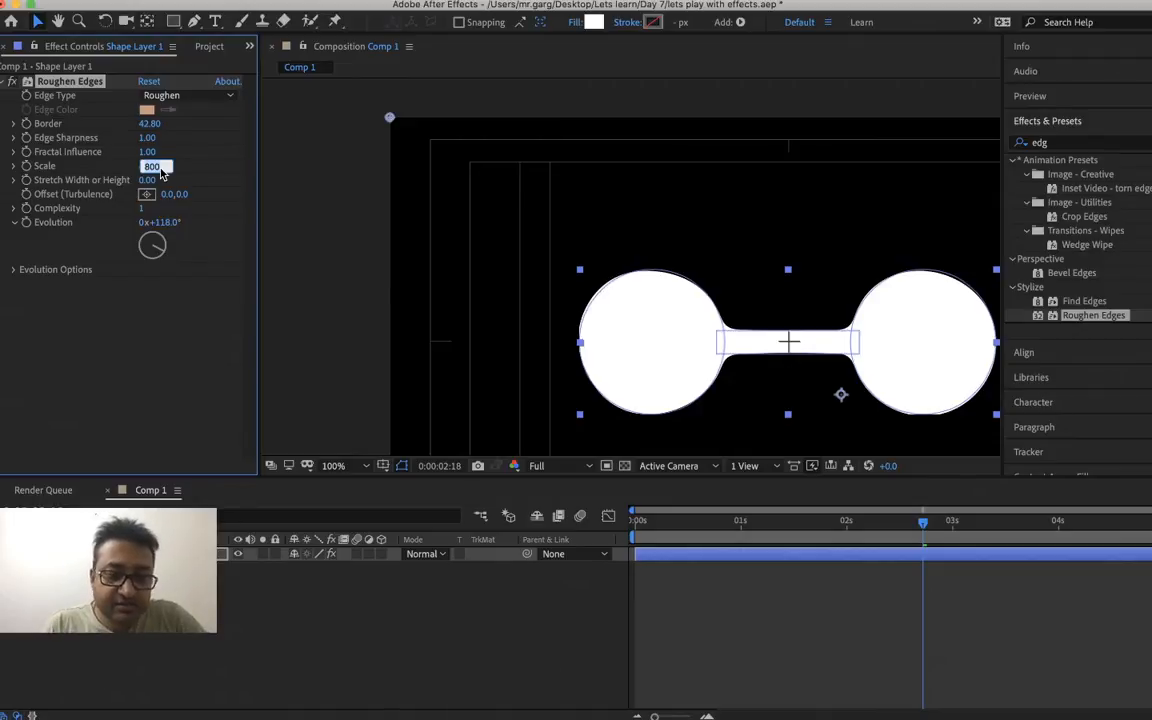
text(100)
key(Return)
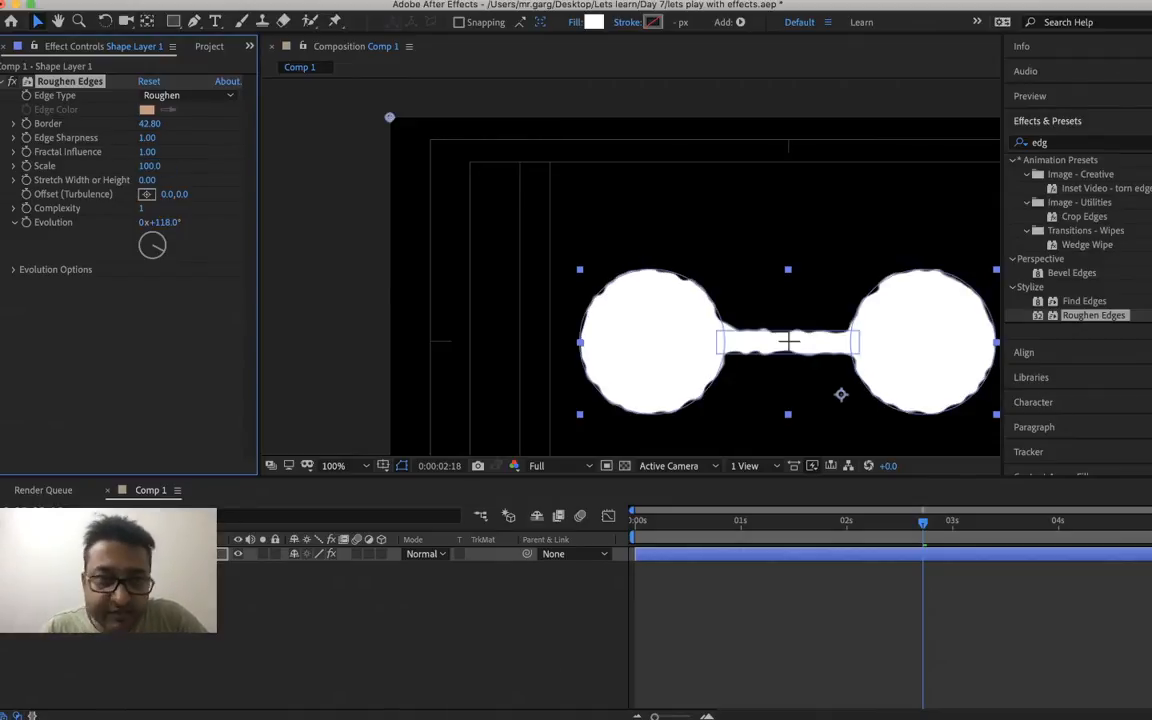
click(147, 123)
text(2)
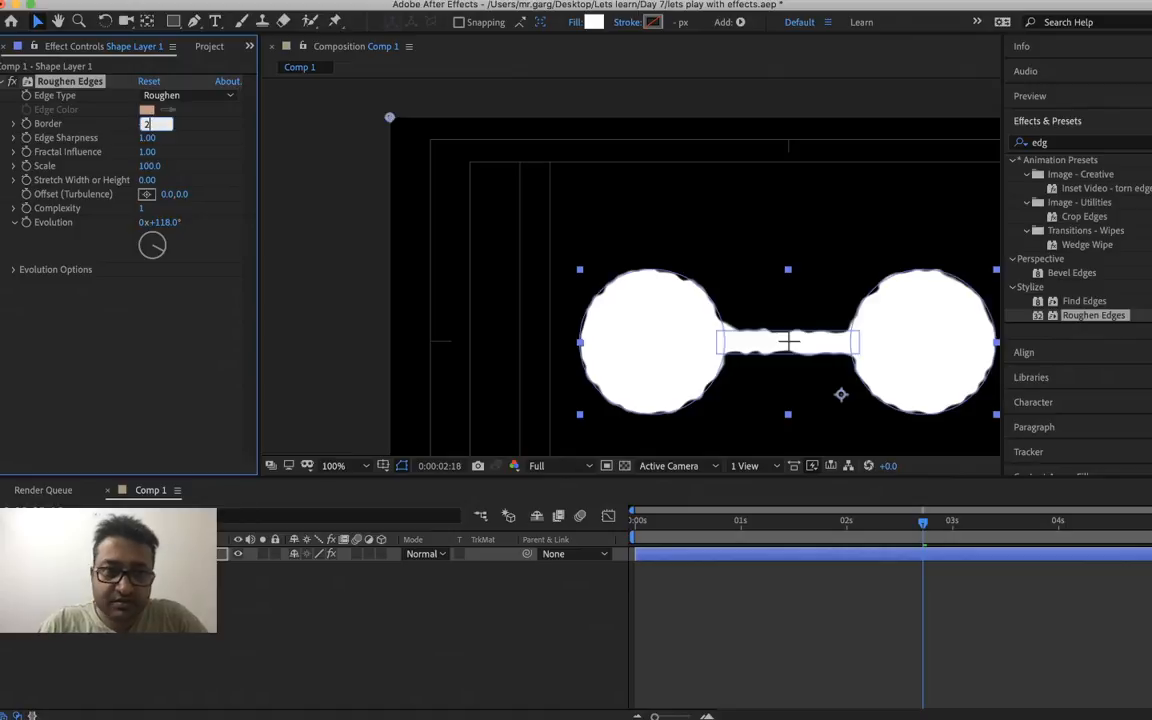
text(0)
key(Return)
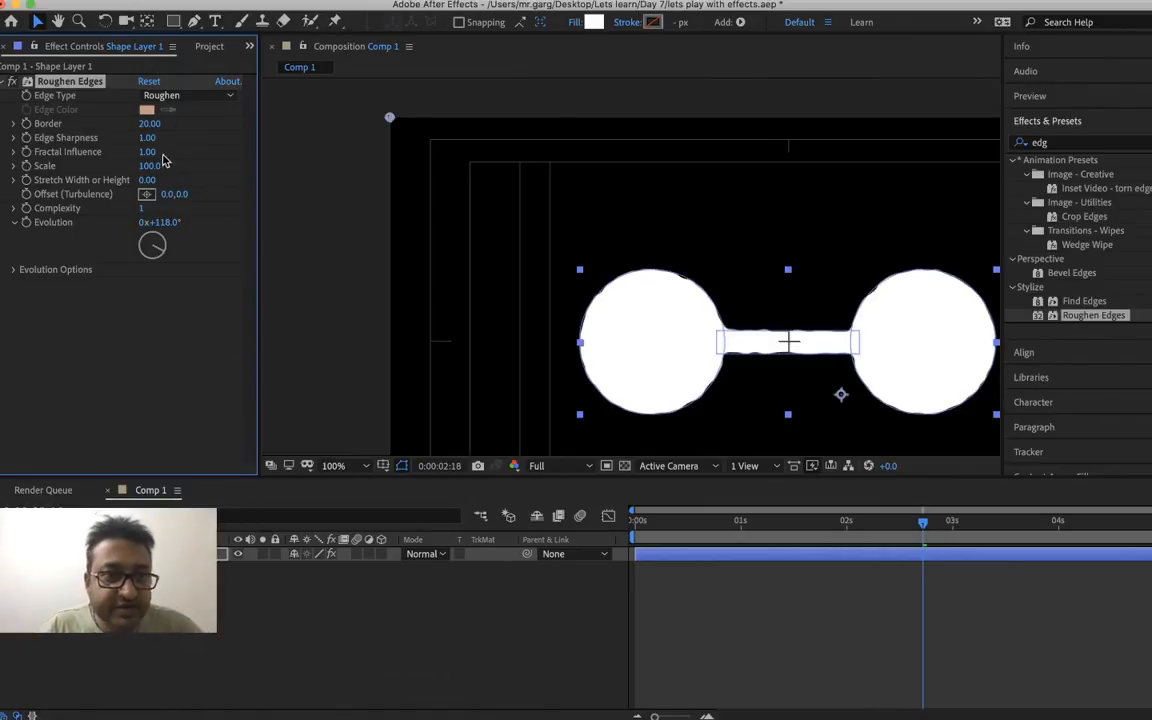
drag(147, 122, 93, 128)
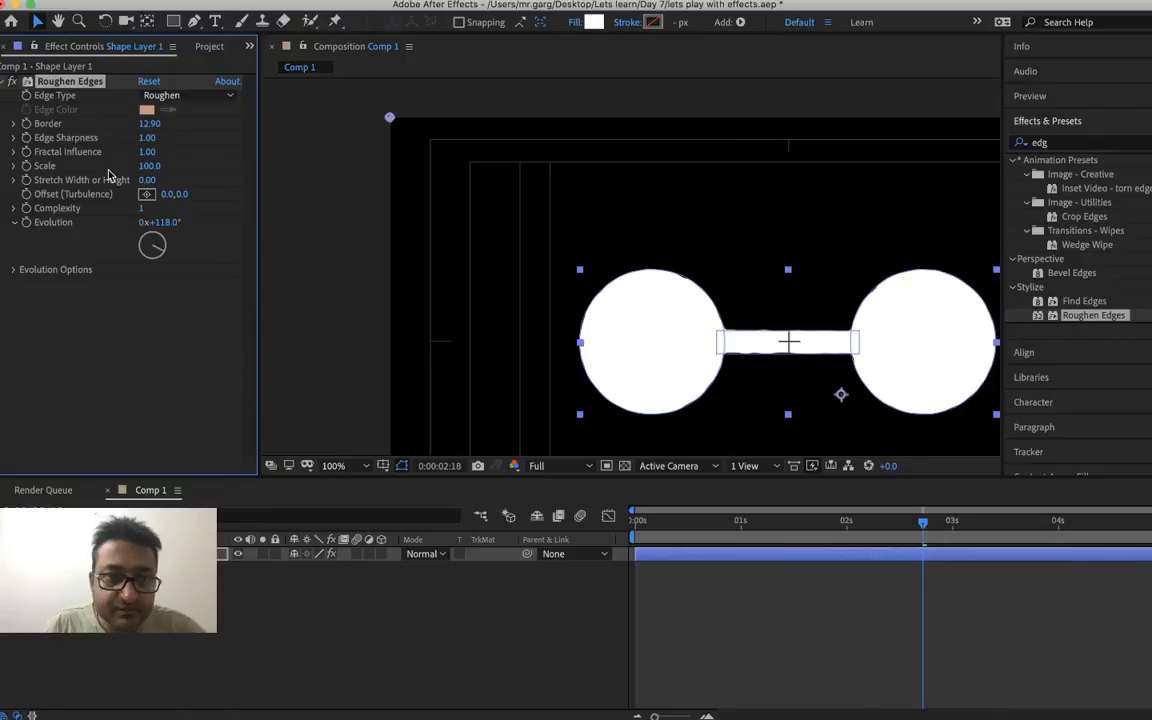
mouse_move(149, 165)
mouse_down()
mouse_move(667, 174)
mouse_move(136, 165)
mouse_up()
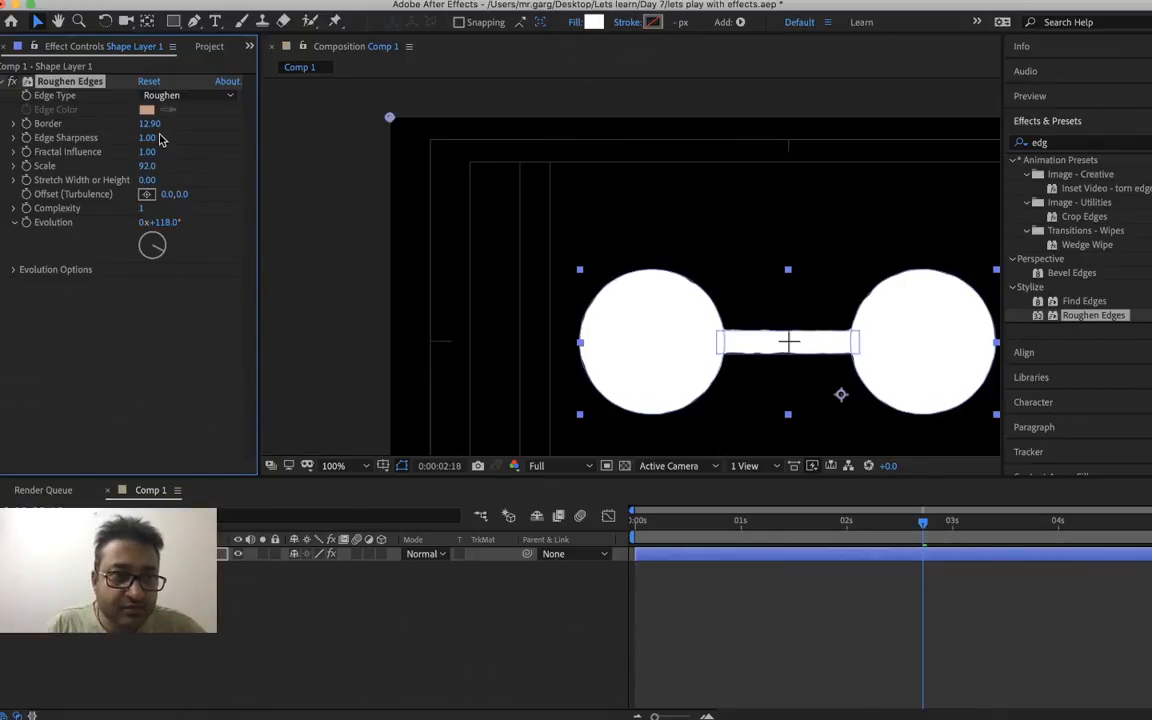
- Set the Edge Sharpness of Roughen Edges to 10 and its Scale to 1000
click(149, 139)
text(10)
key(Return)
click(148, 167)
text(1000)
key(Return)
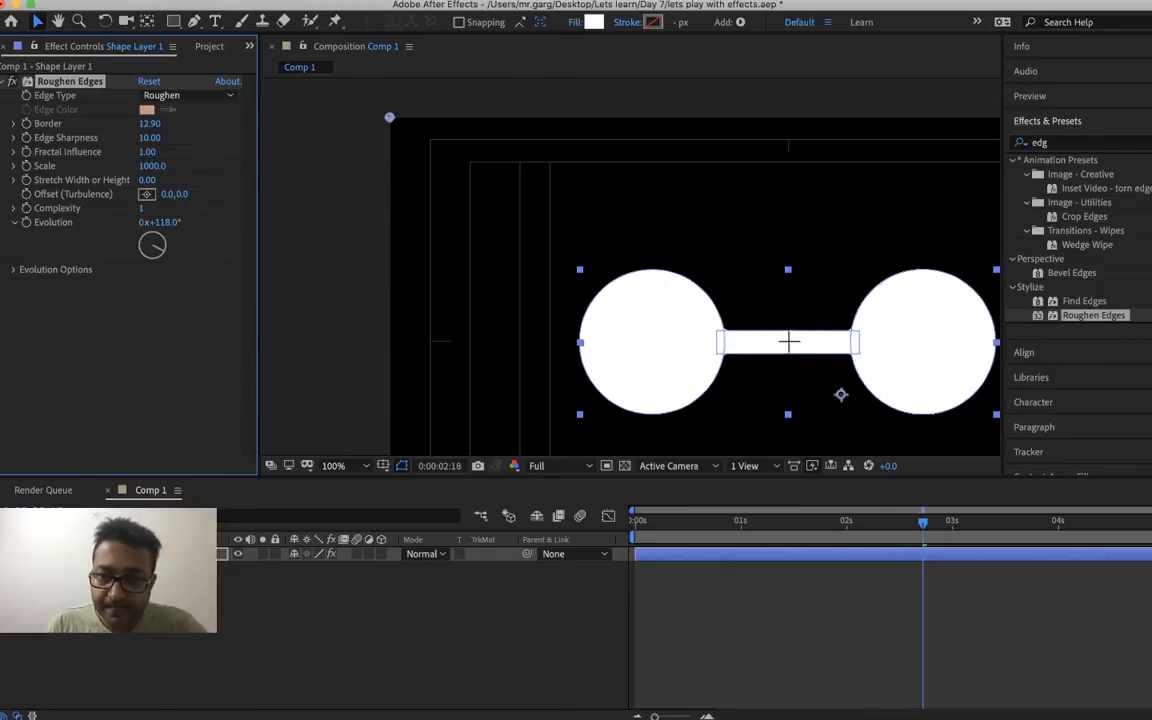
- Adjust the Roughen Edges Scale to 941 and Stretch Width or Height to 5.20, and set Complexity to 5
drag(155, 175, 193, 161)
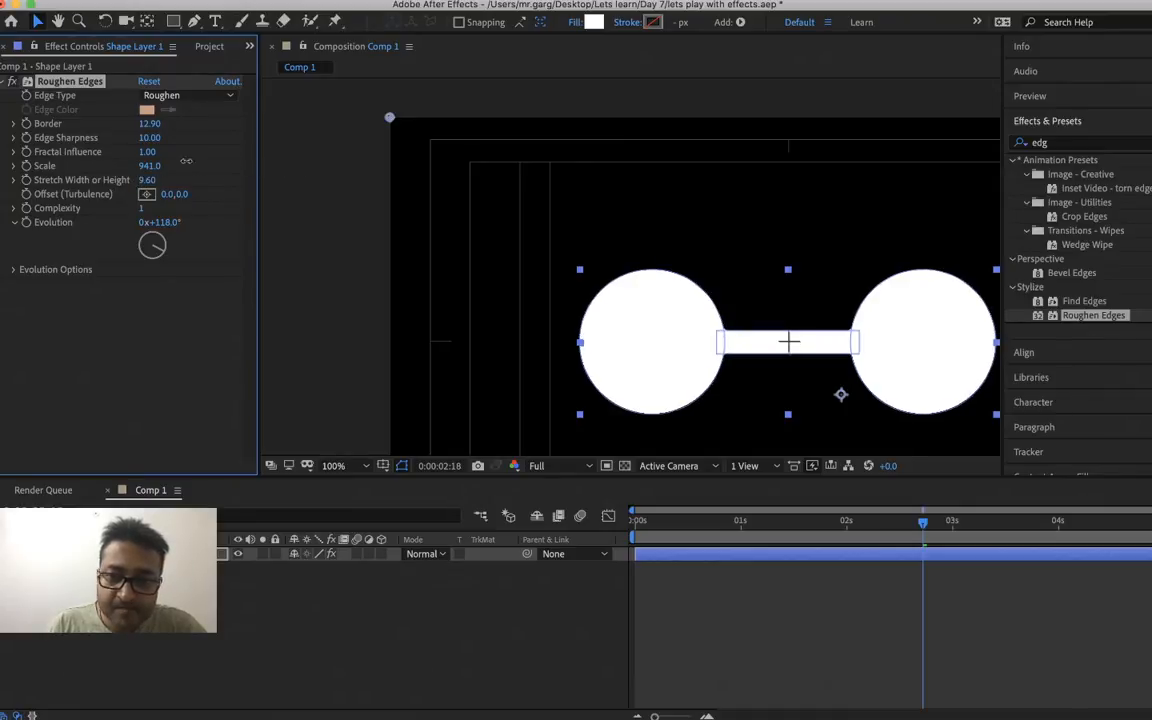
click(141, 208)
text(5)
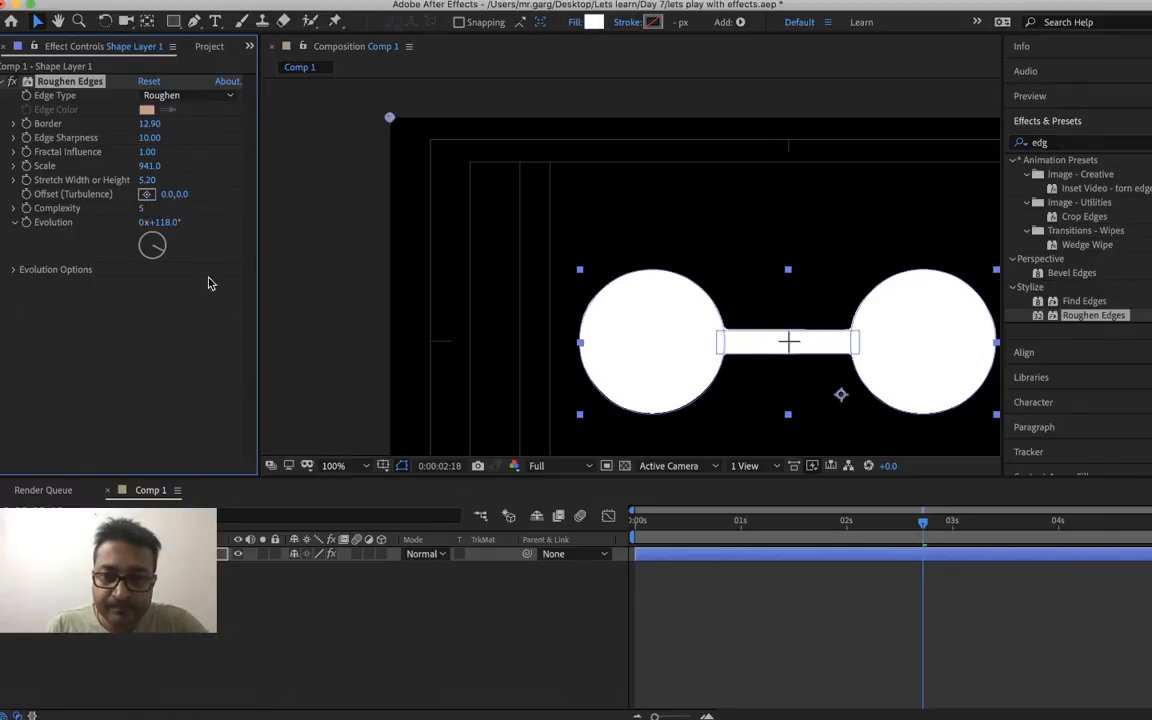
- Preview the animation from the two-second and one-second marks, stopping at 0:00:02:10 to check the joined shape
click(846, 521)
key(space)
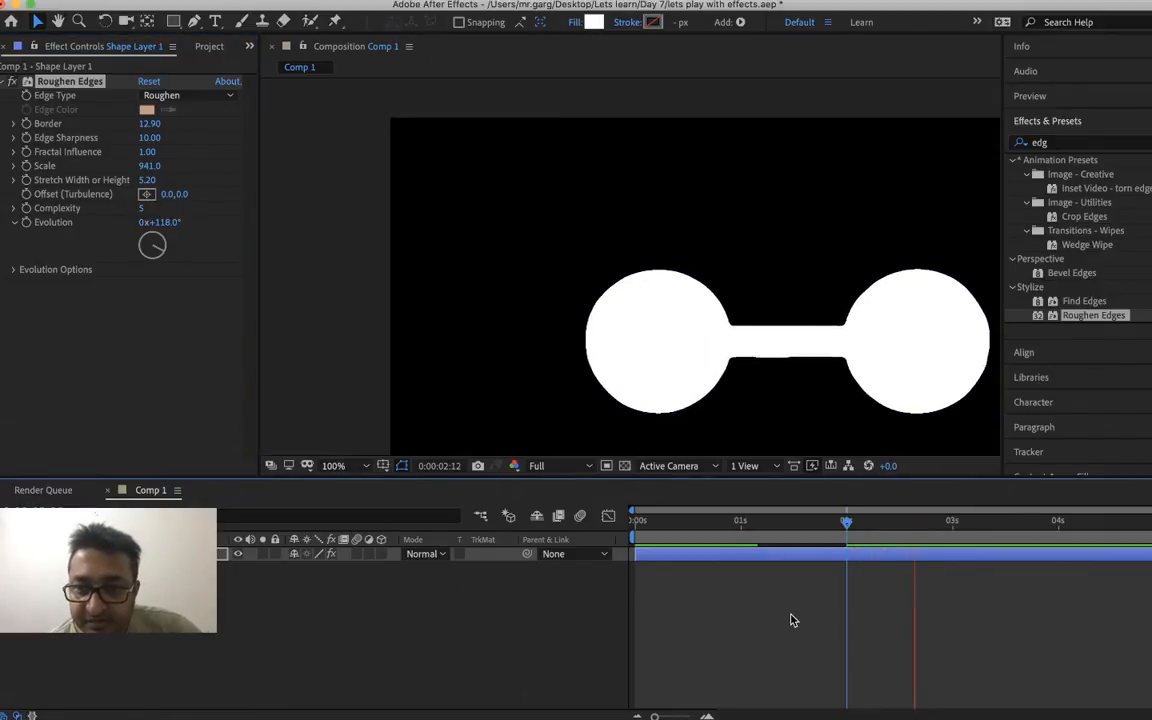
key(space)
click(742, 536)
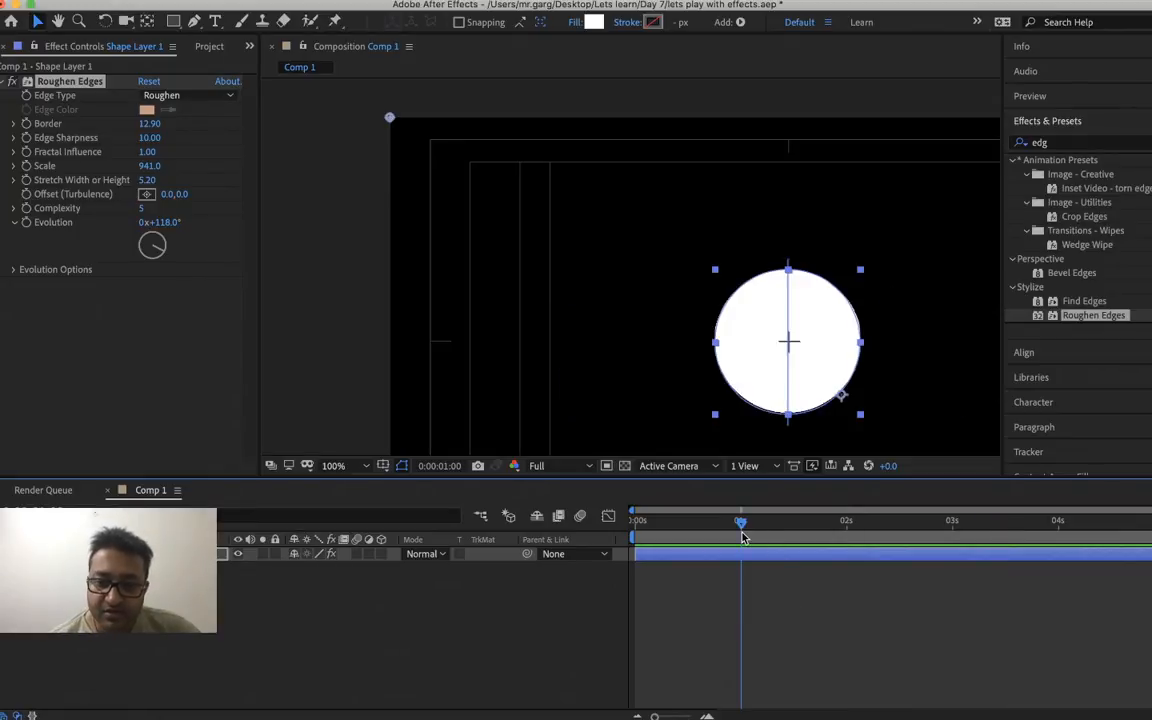
key(space)
key(space)
key(space)
key(space)
key(space)
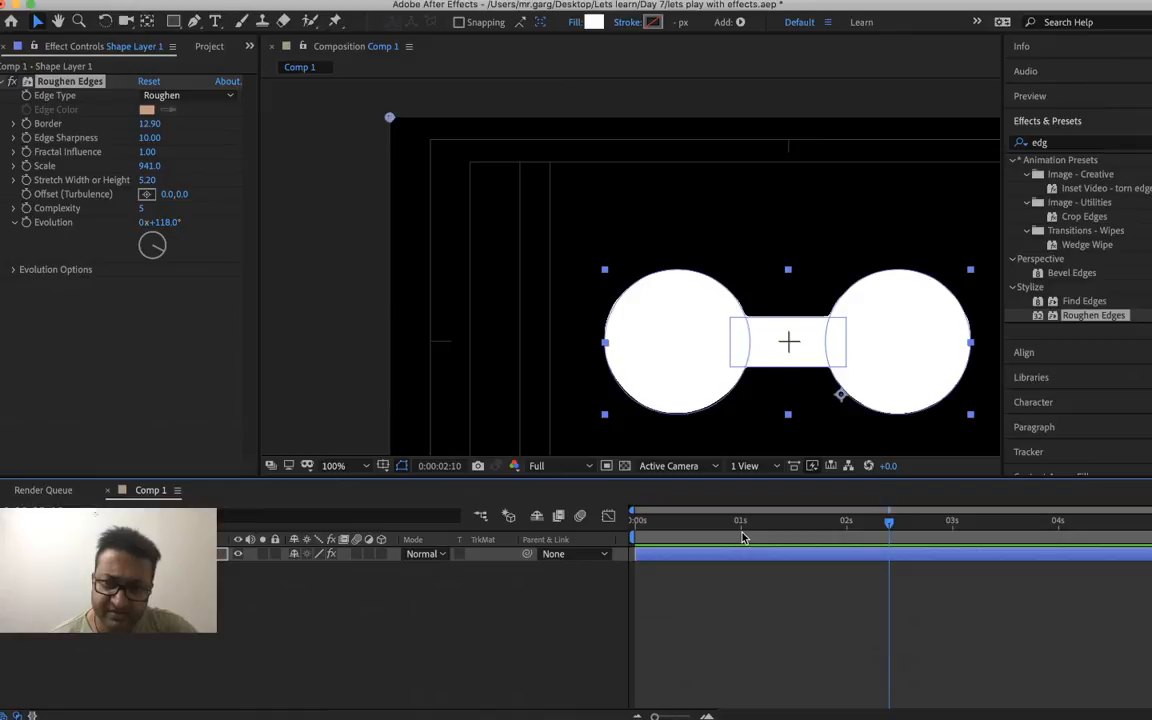
- Reset Roughen Edges to its defaults and raise its Border to 17.30 and Edge Sharpness to 4.58
click(147, 77)
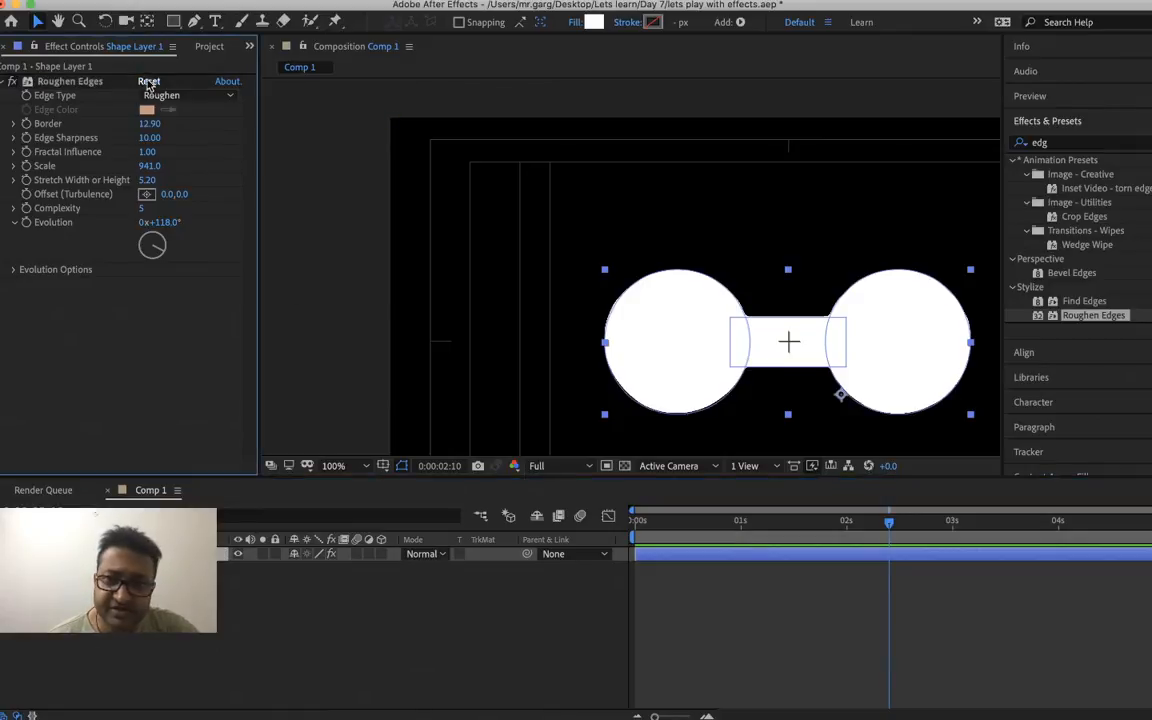
click(148, 82)
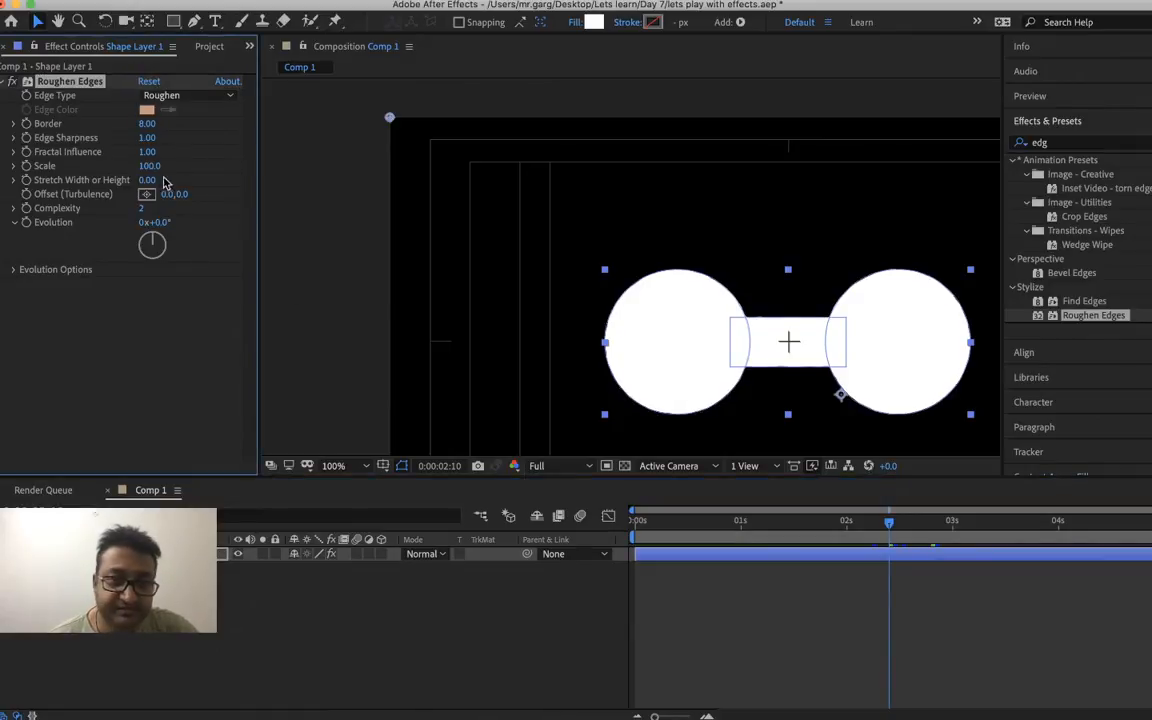
drag(147, 123, 189, 138)
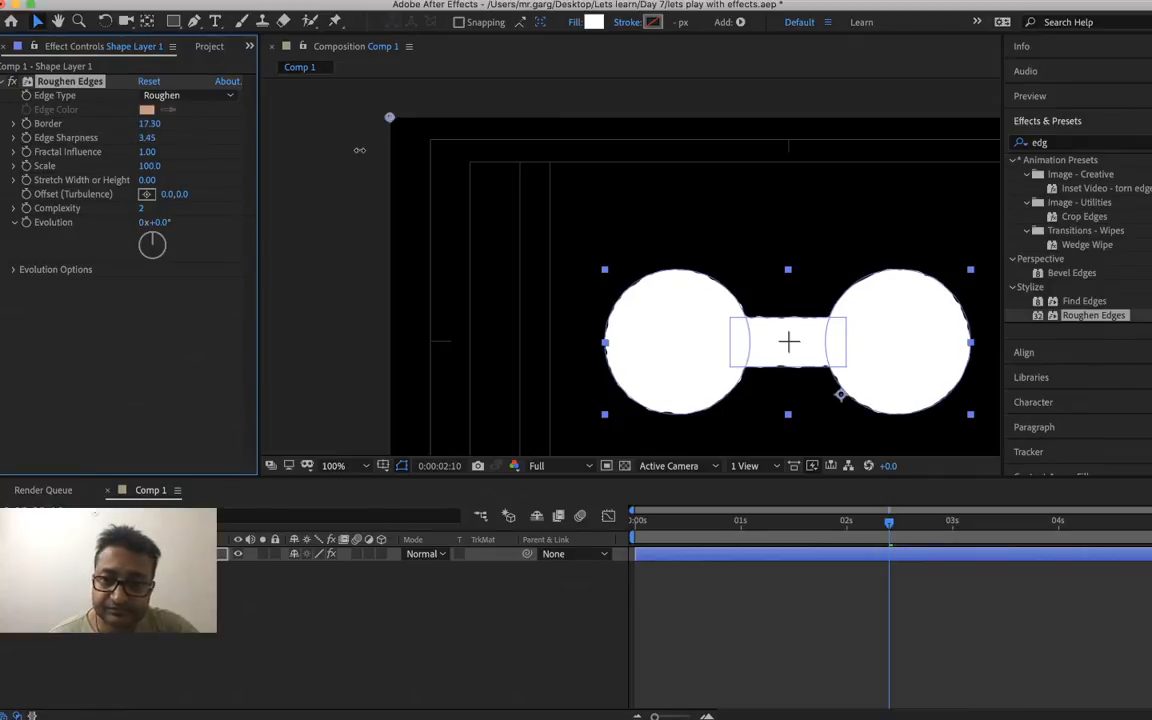
scroll(448, 150, up, 2)
key(h)
mouse_move(807, 388)
mouse_down()
mouse_move(396, 83)
mouse_move(275, 154)
mouse_up()
key(v)
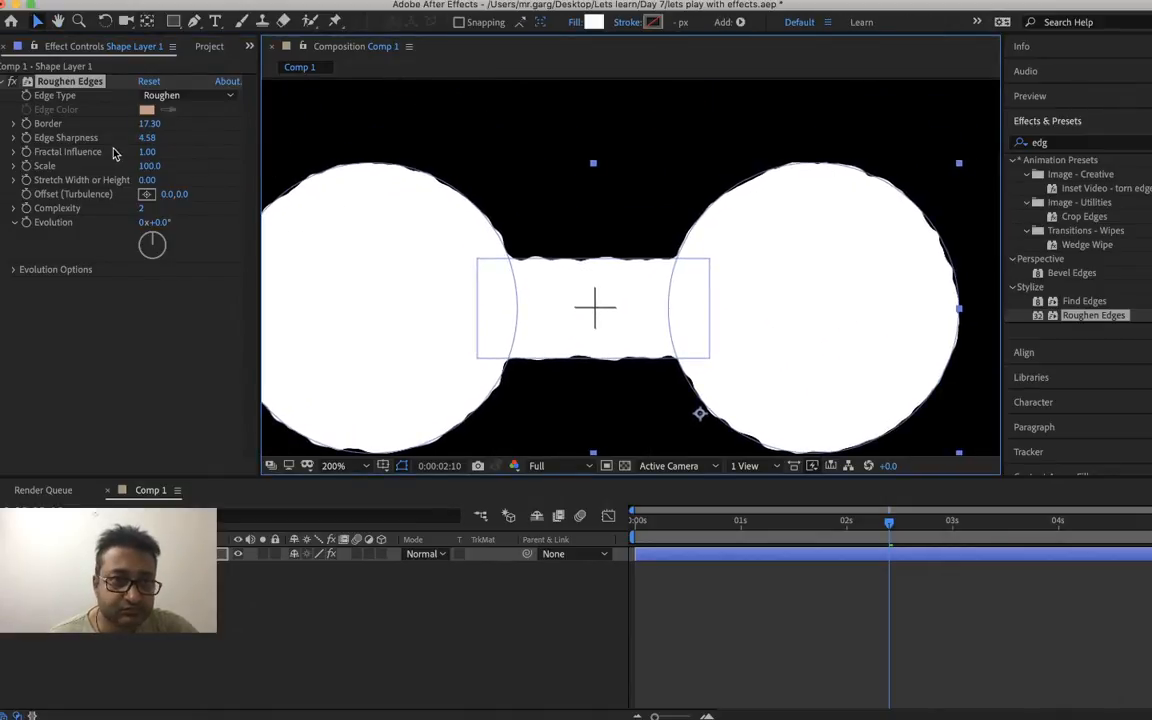
- Adjust the Roughen Edges Fractal Influence to 0.61, Stretch Width or Height to 1.70, Complexity to 1 and Evolution to 90°
click(147, 152)
drag(194, 151, 168, 183)
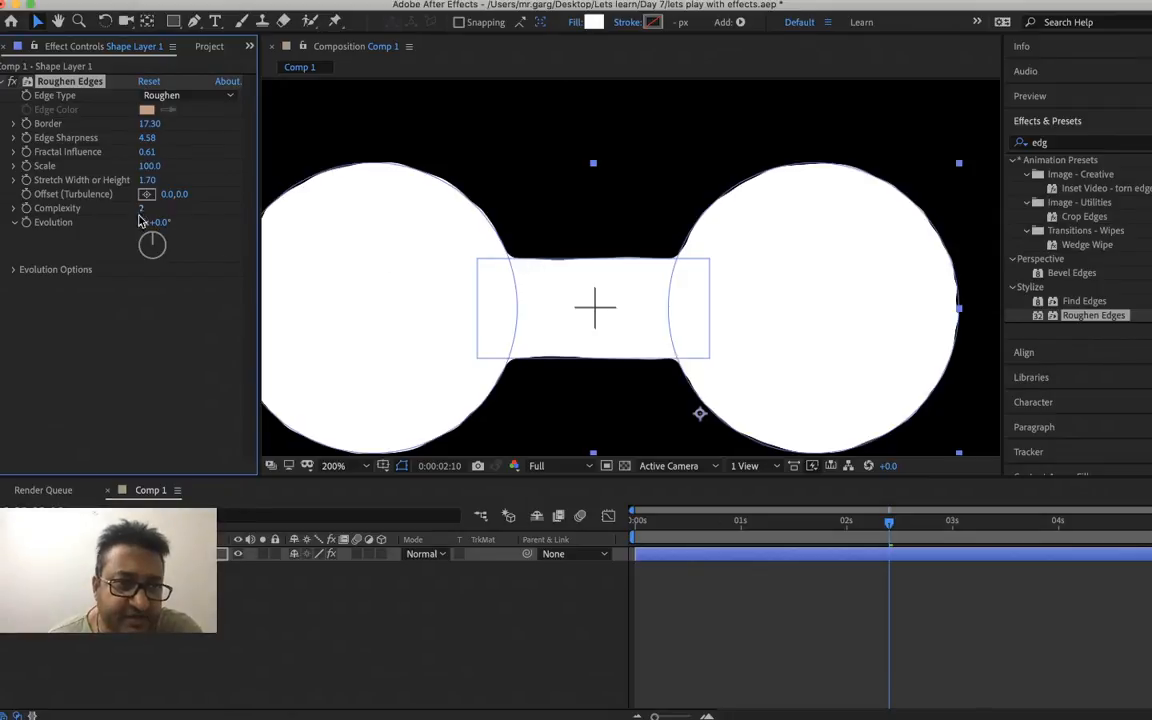
drag(141, 208, 181, 248)
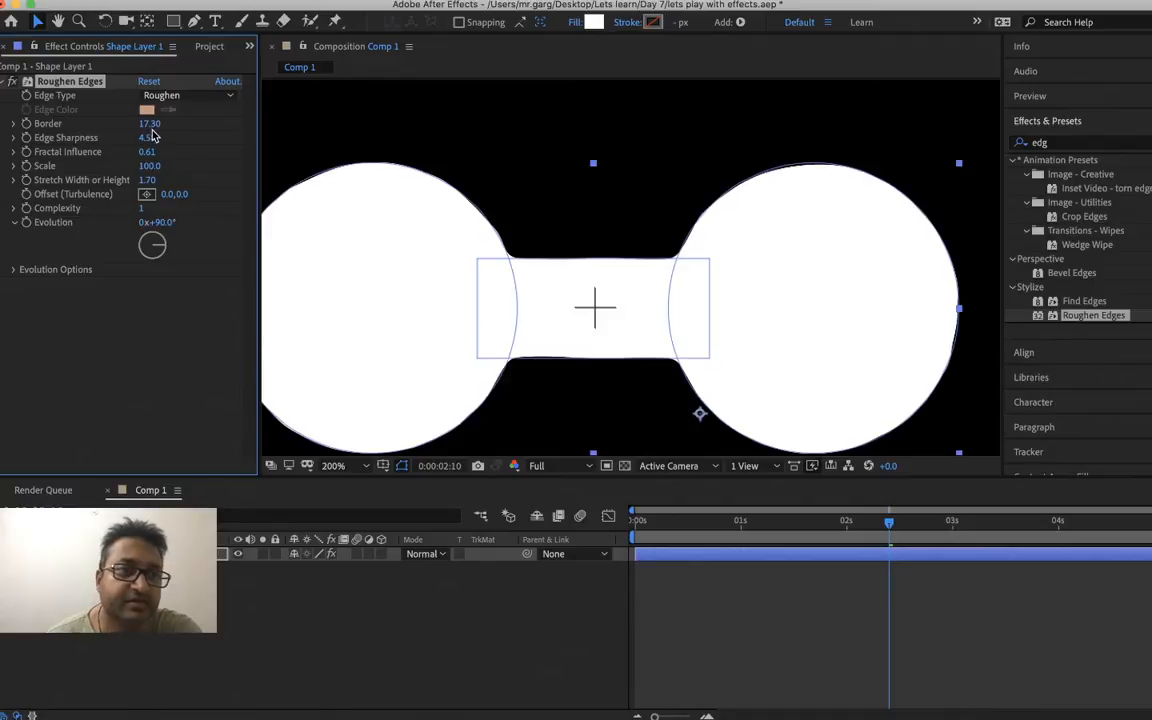
- Try raising the Roughen Edges Scale to 895 and on to 1000 while examining the circle-to-rectangle corner up close
drag(148, 165, 539, 217)
drag(688, 205, 795, 236)
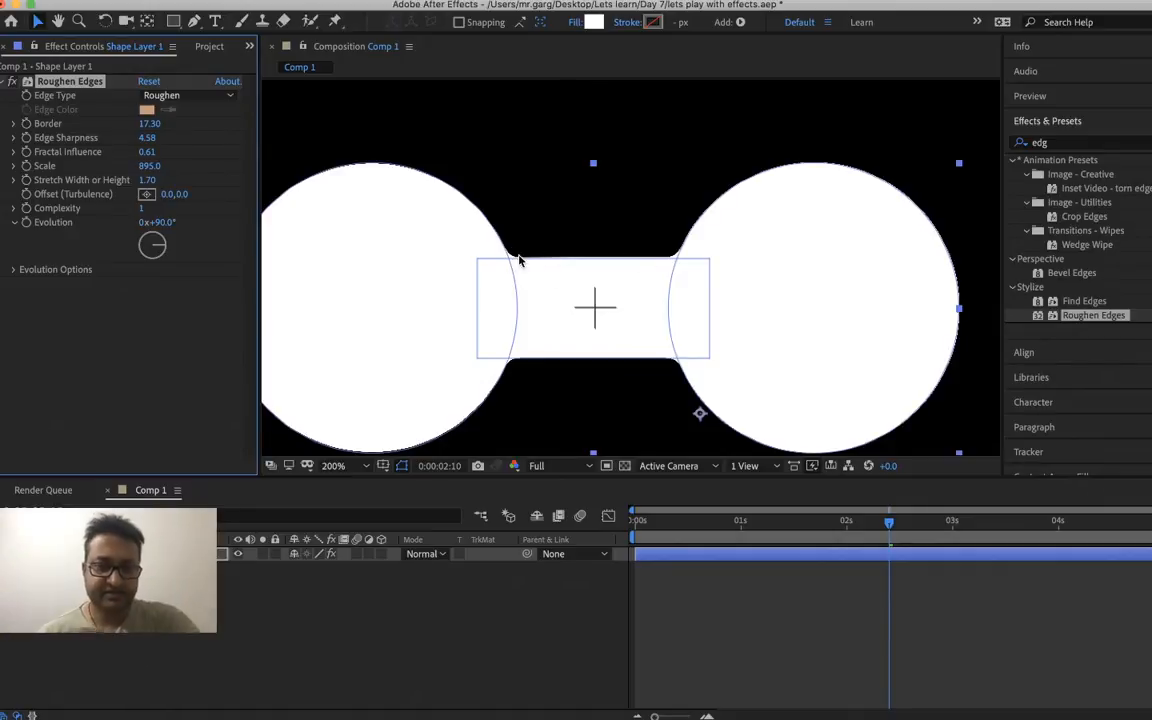
key(z)
click(483, 257)
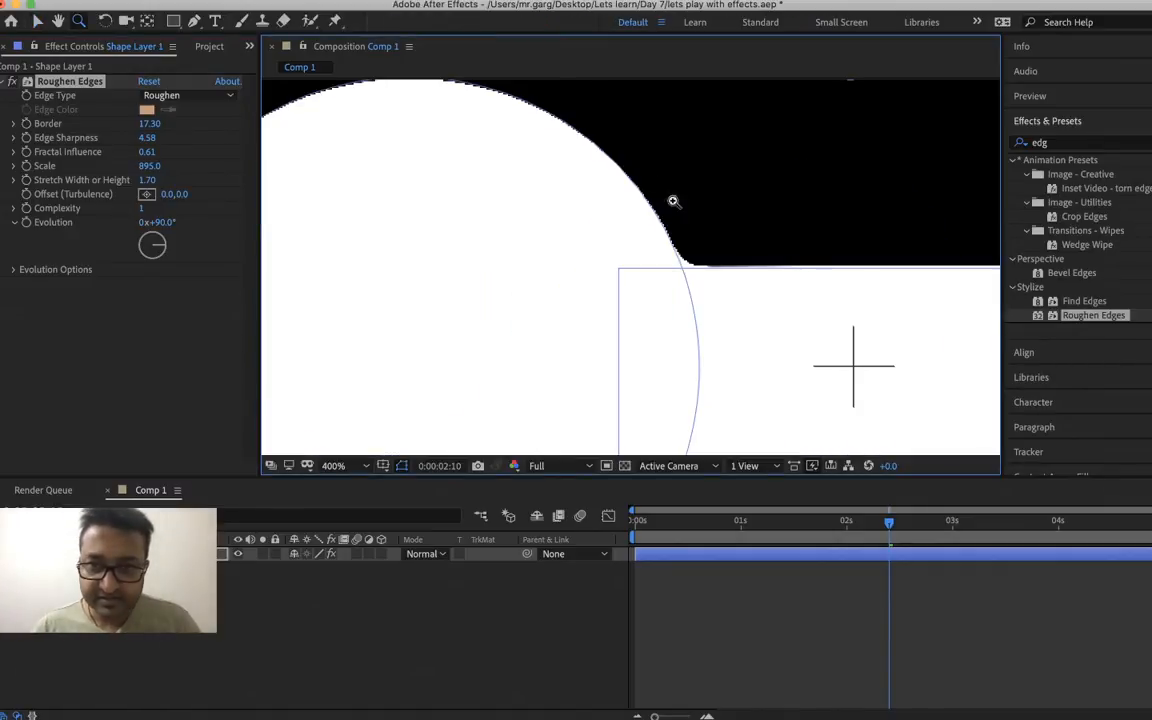
click(150, 166)
text(200)
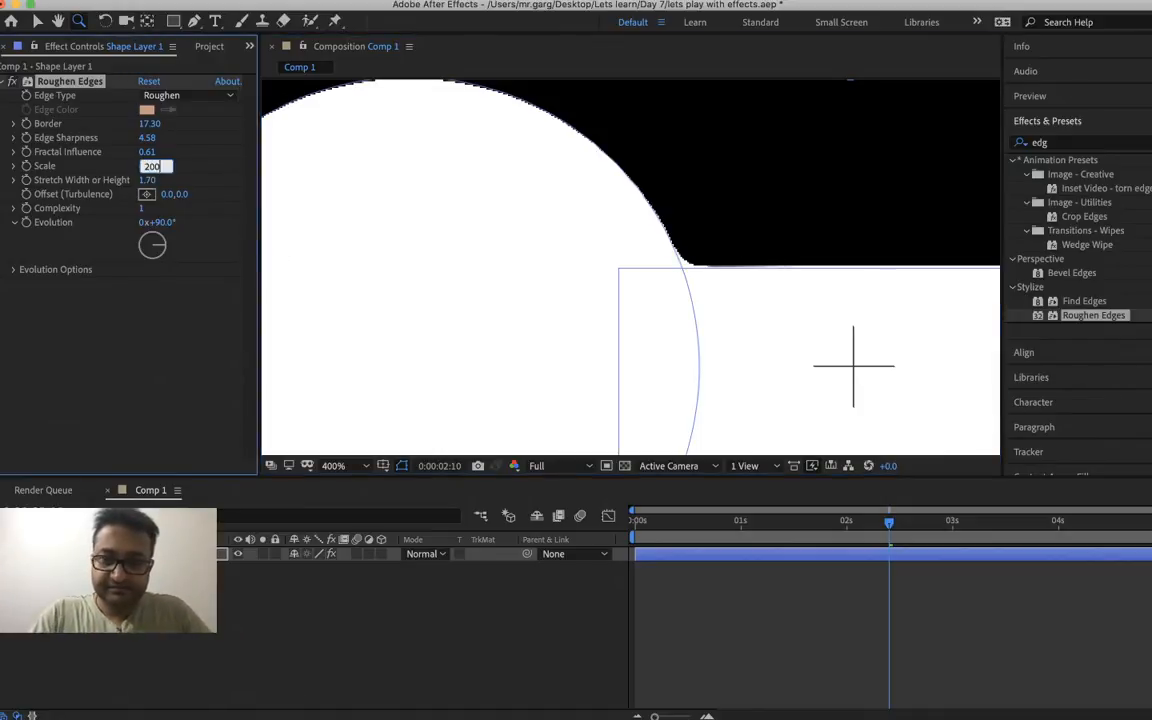
text(0)
key(Return)
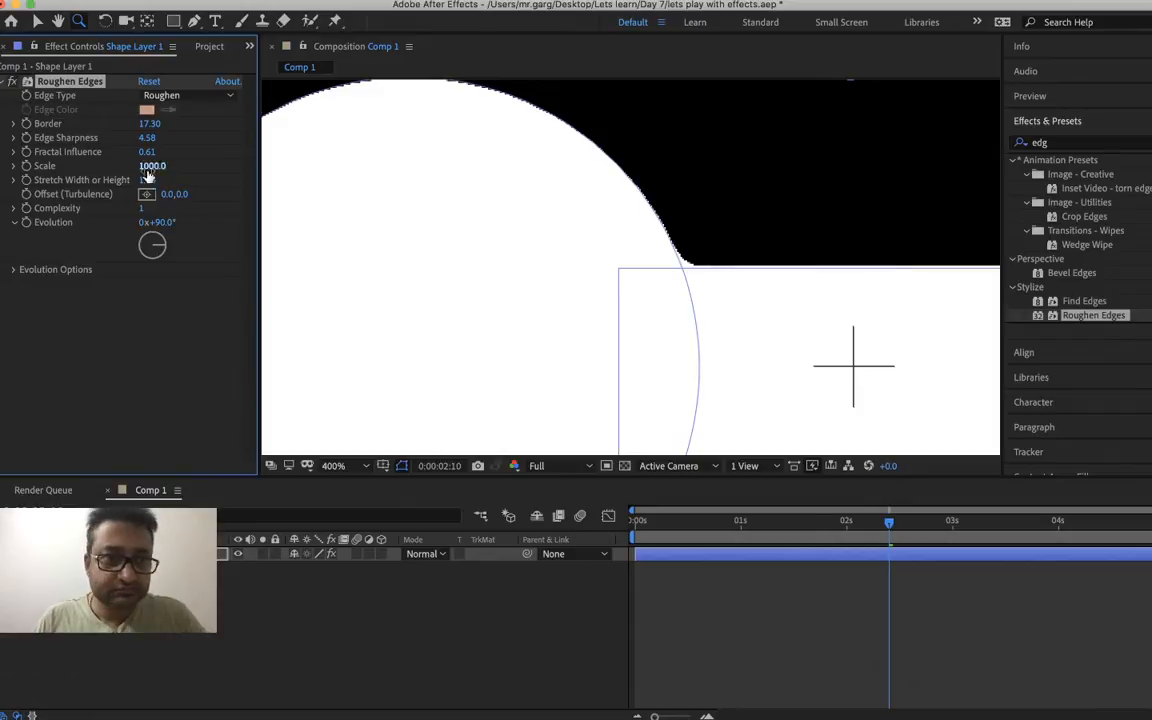
- Set the Roughen Edges Scale to 500
drag(155, 169, 44, 172)
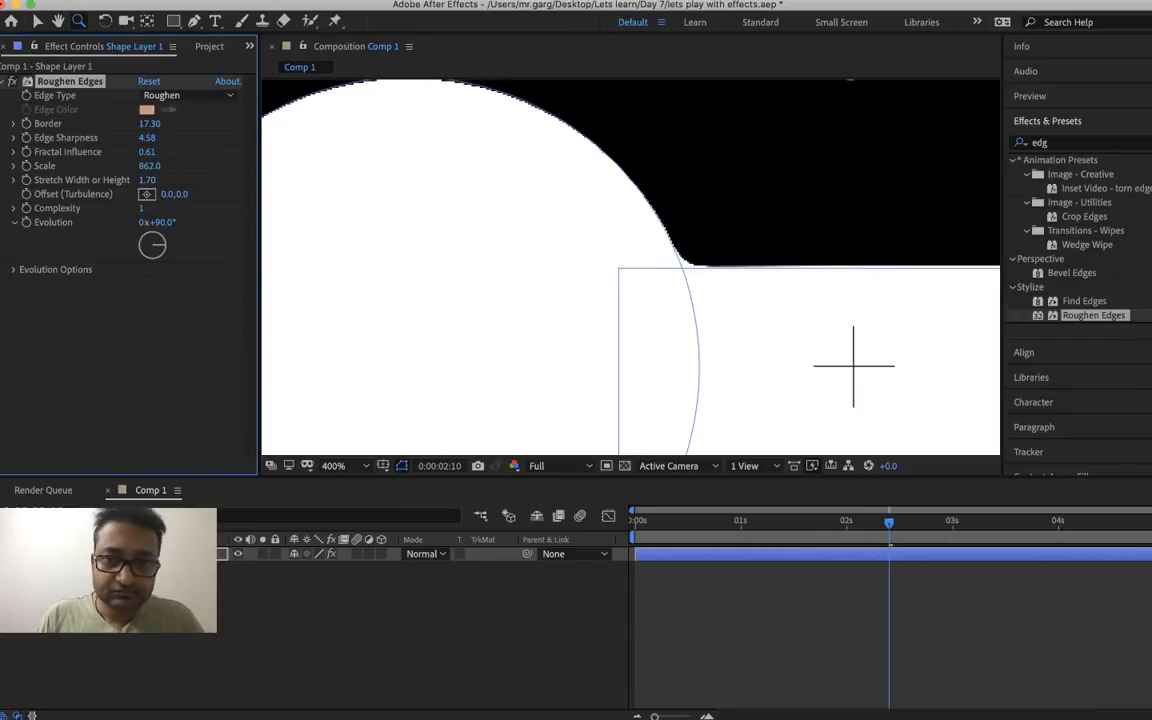
click(148, 179)
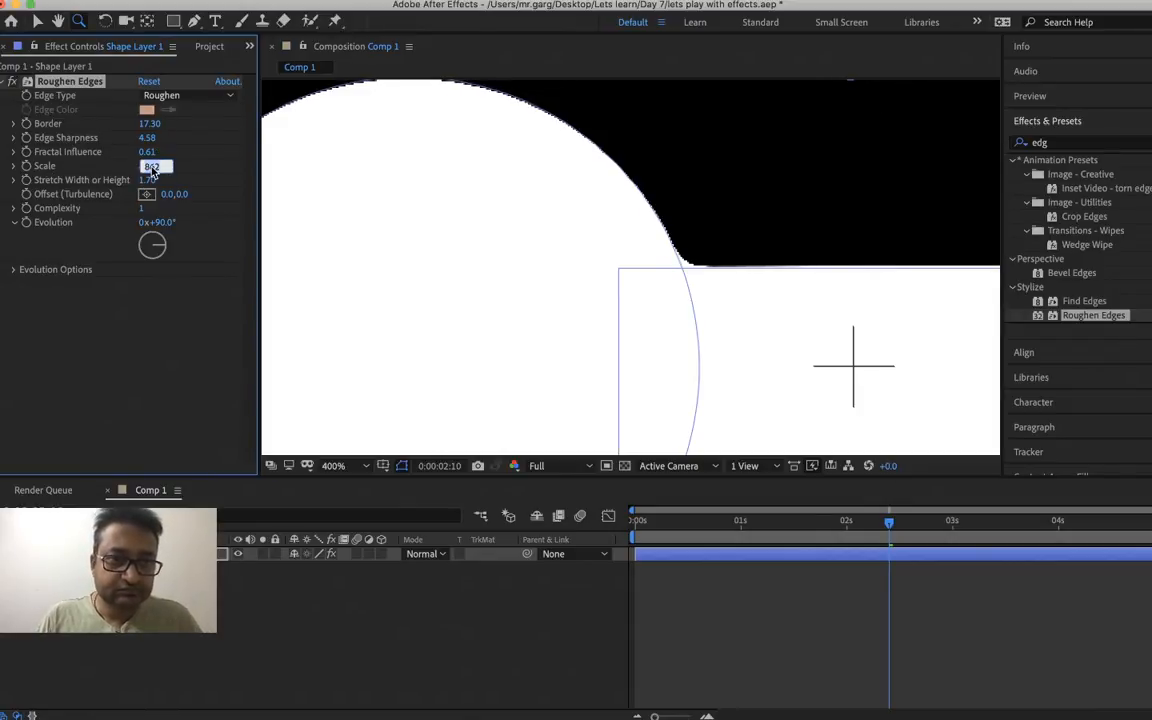
text(500)
key(Return)
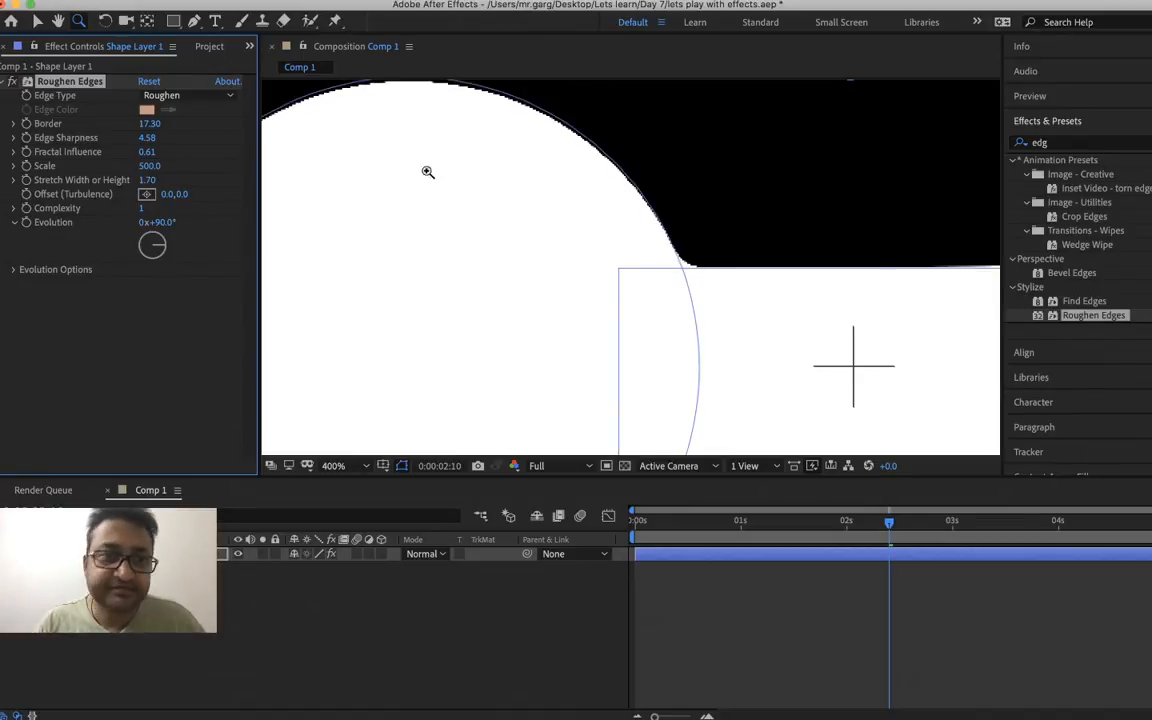
- Raise the Roughen Edges Border to 109.70 and deselect the layer to view the whole shape at 100% without outlines
drag(147, 121, 949, 159)
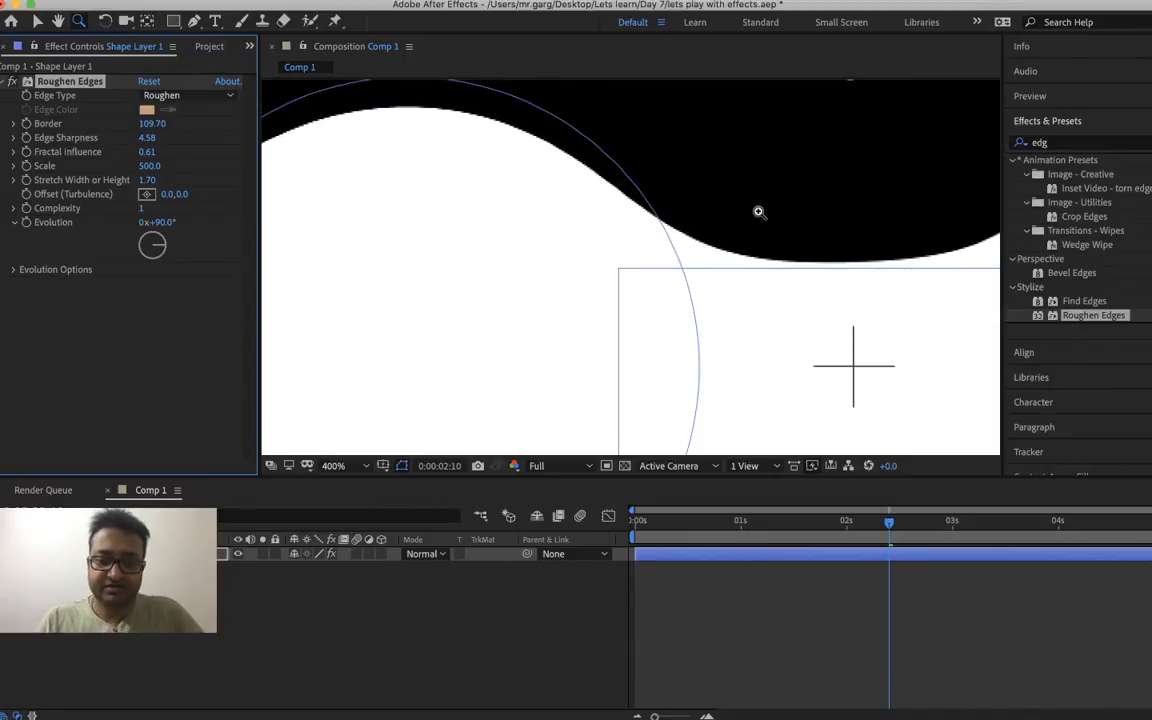
key(/)
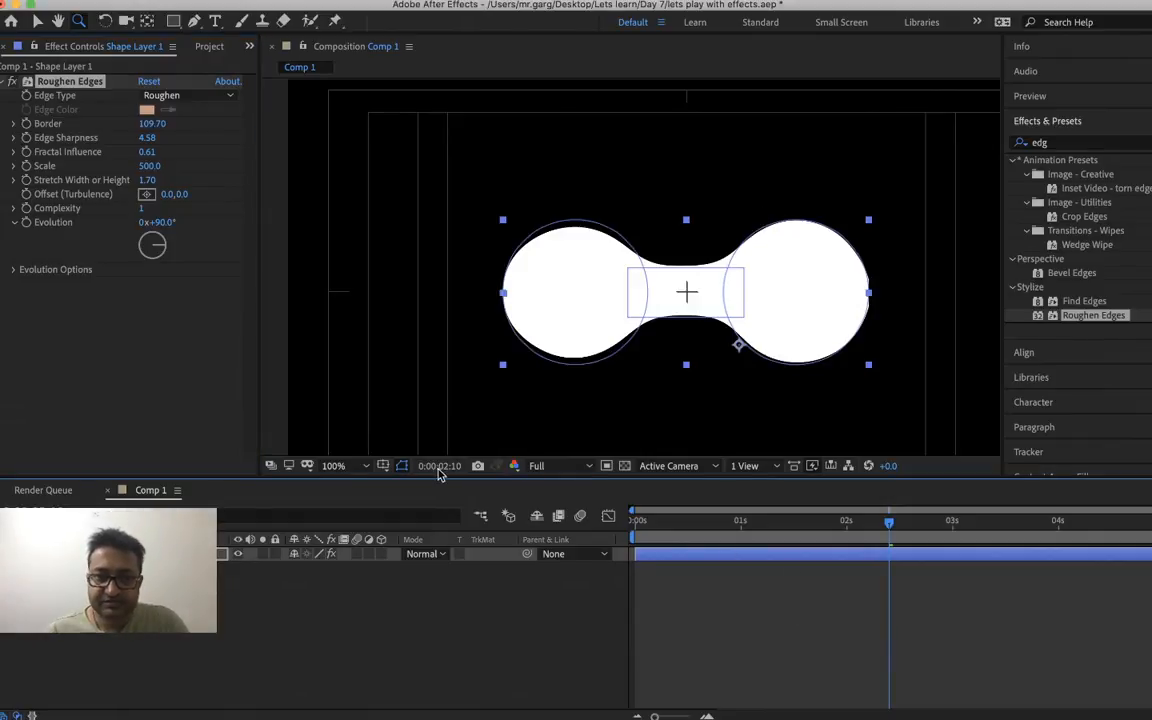
key(v)
click(446, 423)
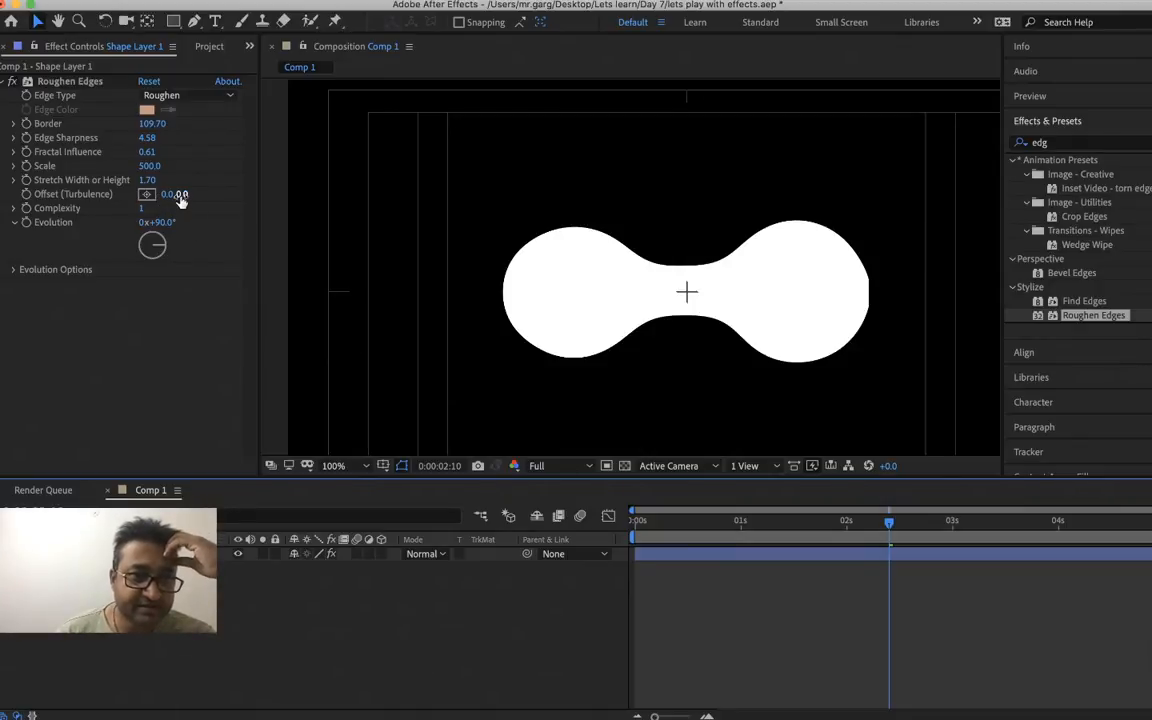
- Try a Fractal Influence of 1.00 in Roughen Edges, and settle on 0
click(148, 151)
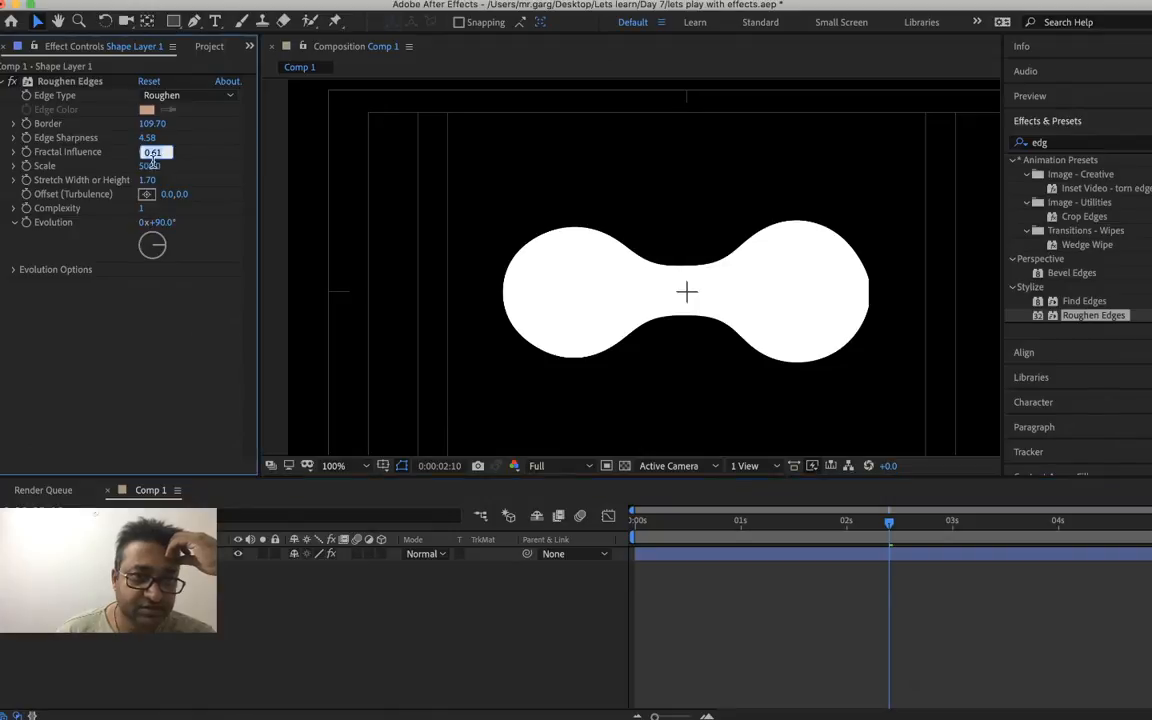
key(Return)
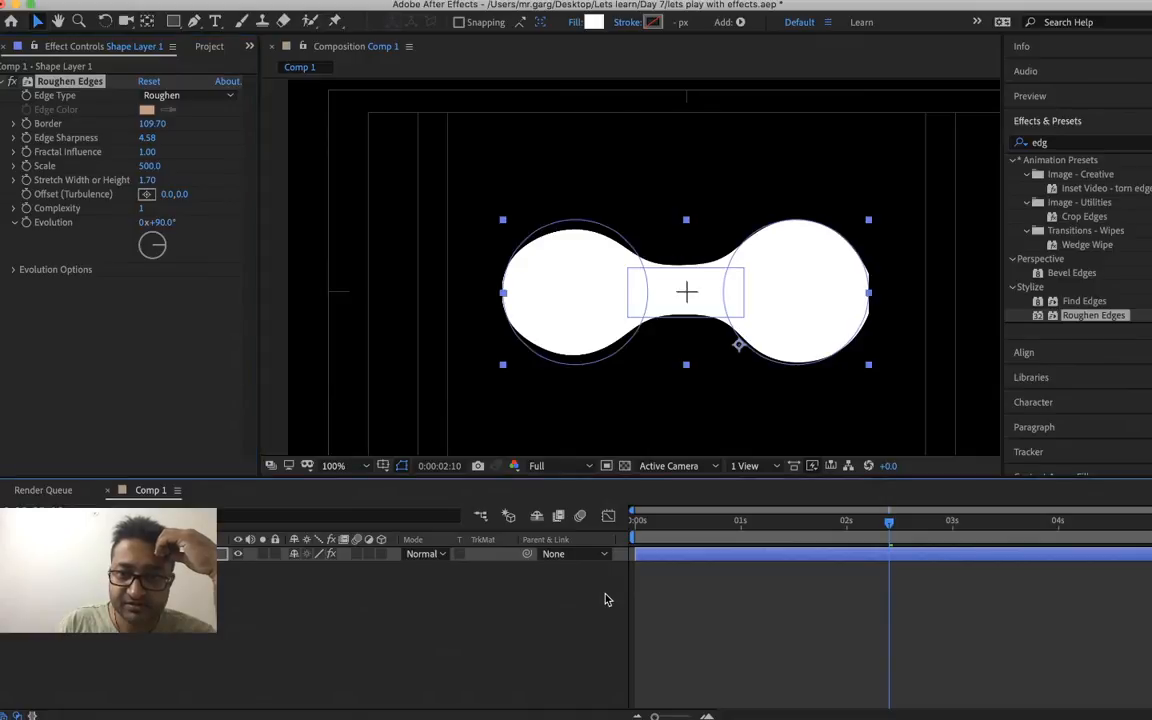
click(148, 153)
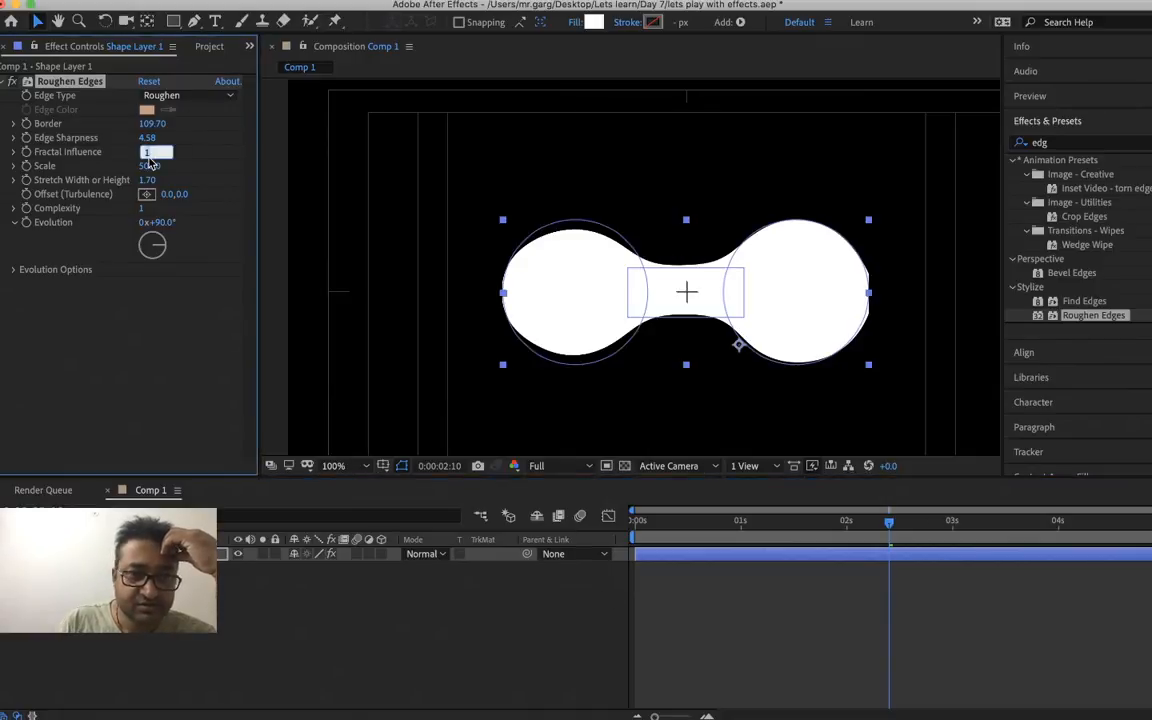
text(0)
key(Return)
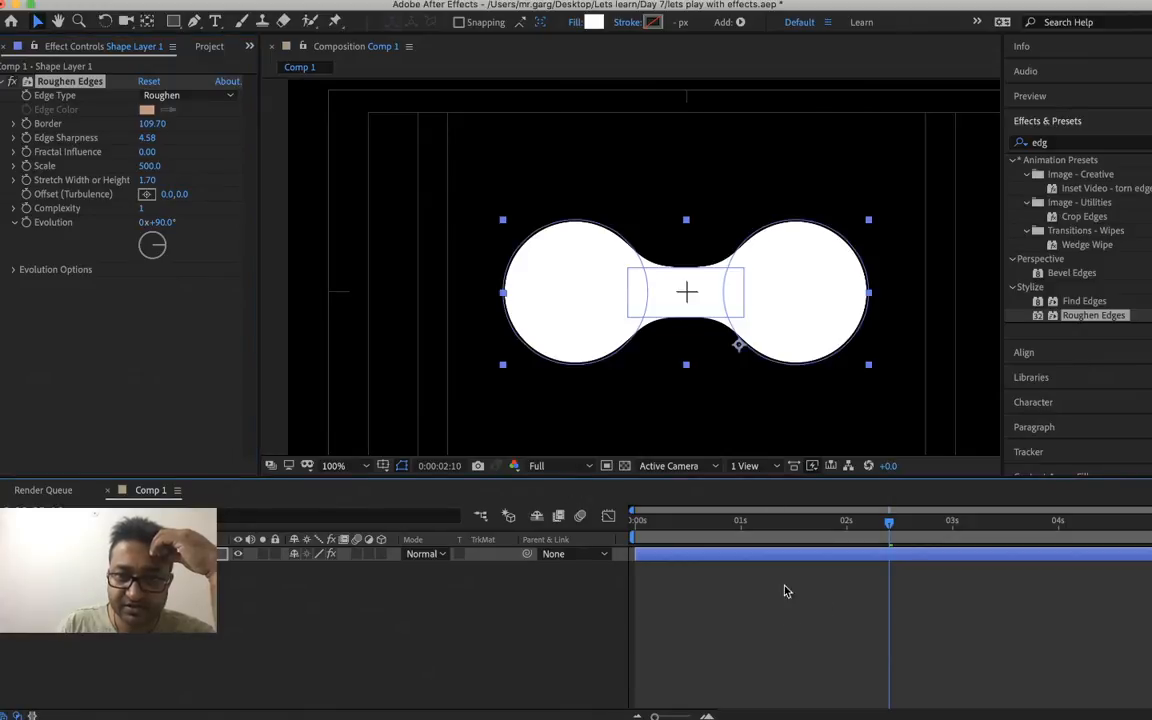
- Deselect the layer, scrub through the separating circles, and preview the animation from 0:00:00:02
click(679, 416)
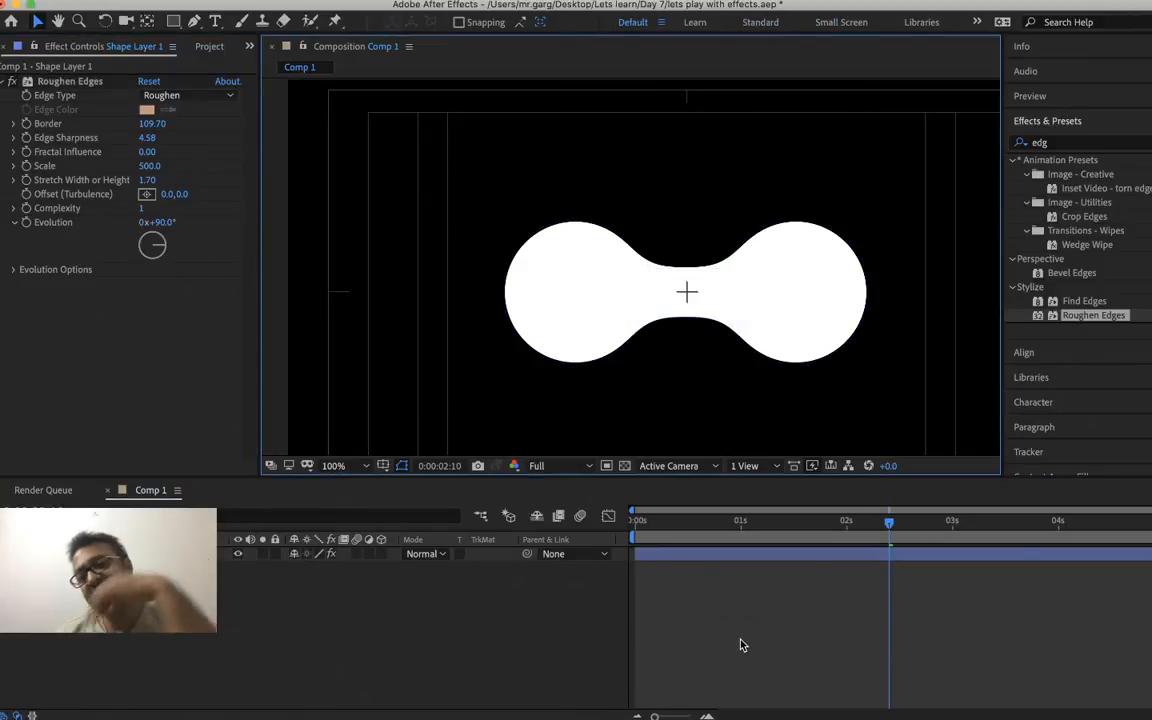
drag(740, 530, 899, 540)
drag(912, 538, 643, 565)
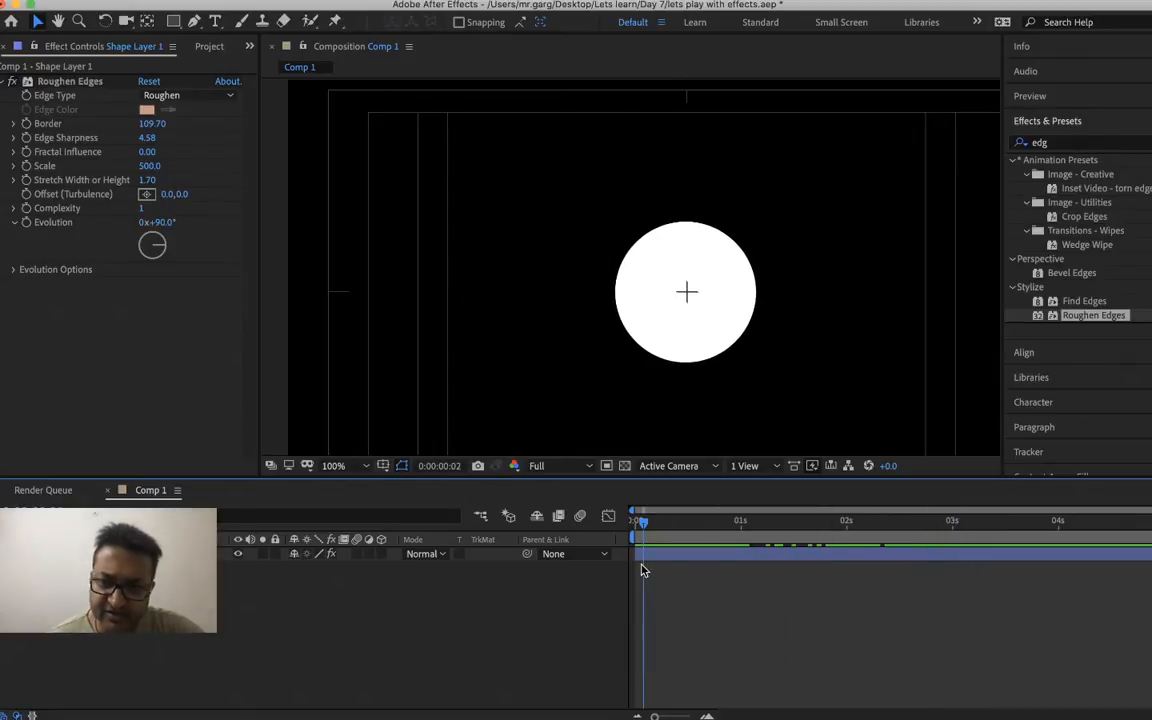
key(space)
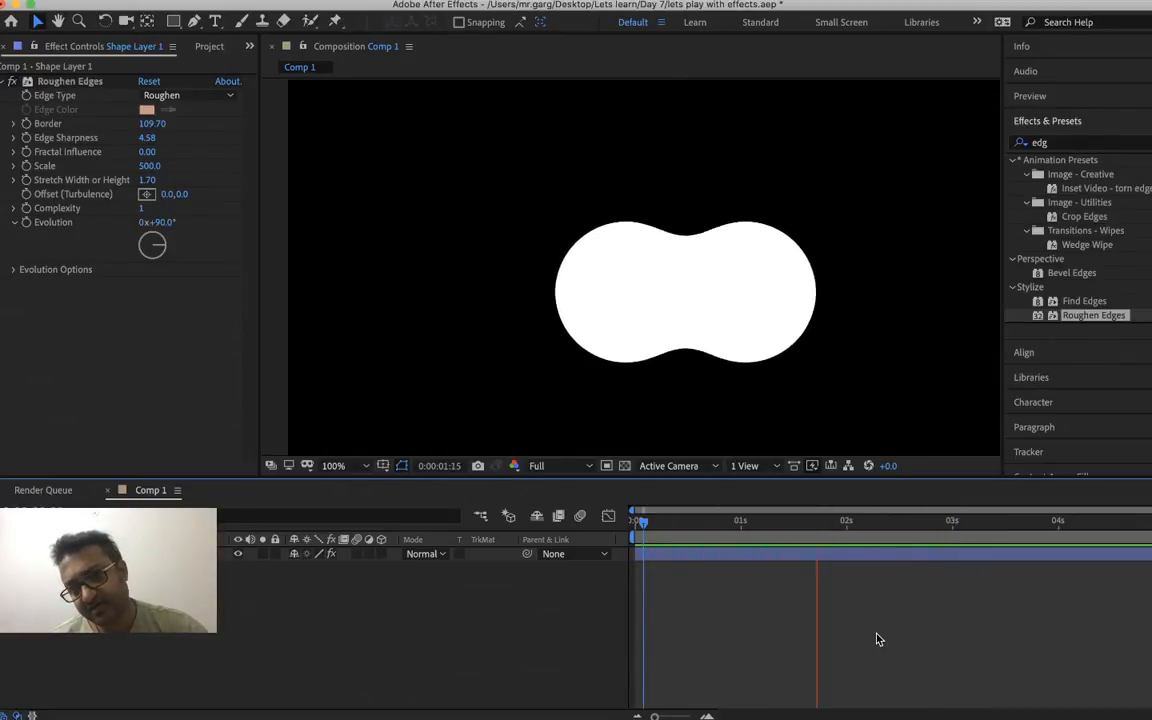
- Preview the separating circles from 0:00:01:19, replaying the moment the join stretches and breaks
key(space)
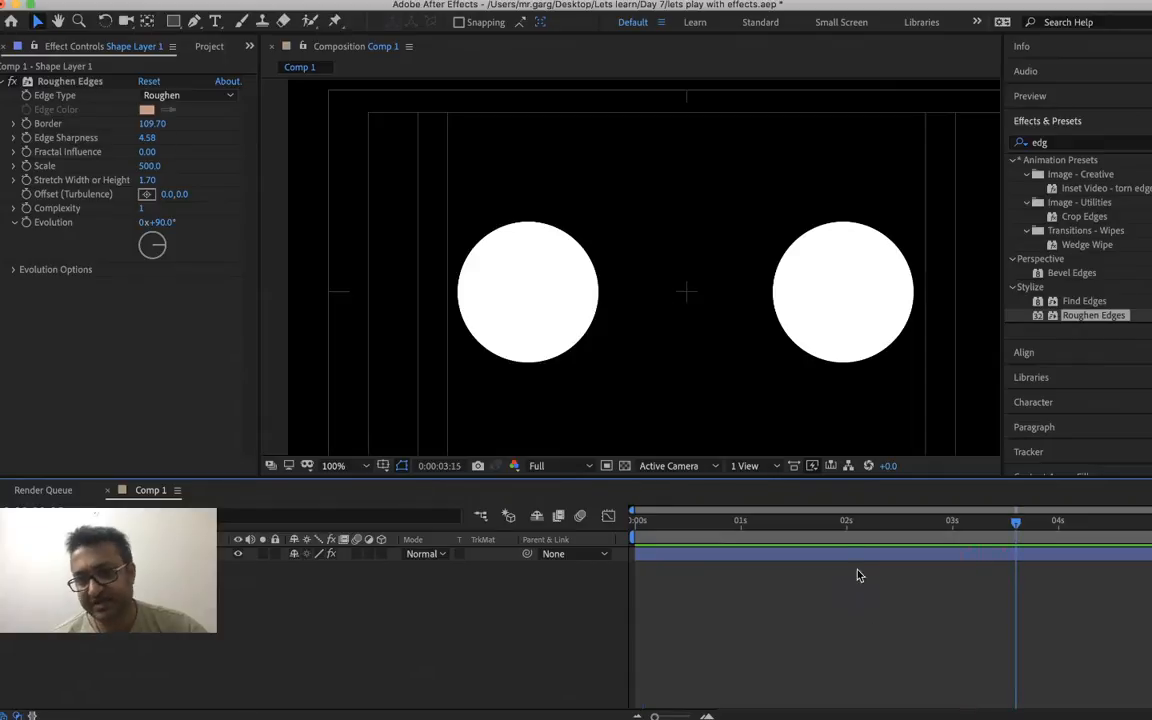
click(822, 521)
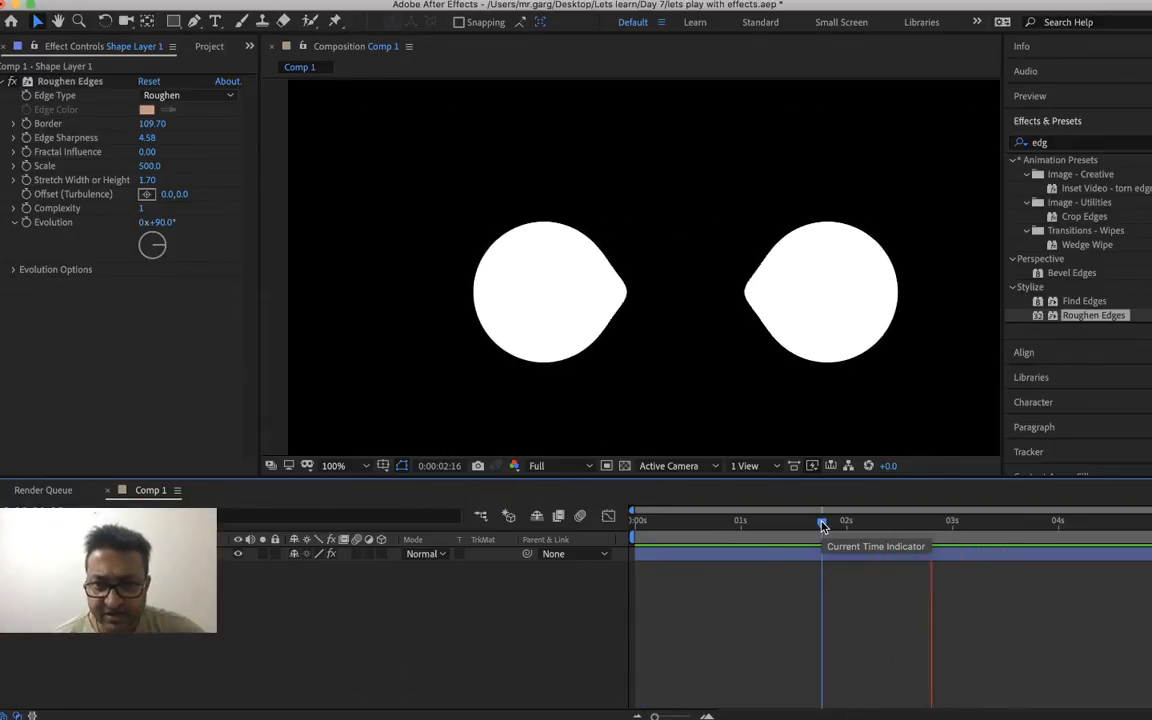
key(space)
key(space)
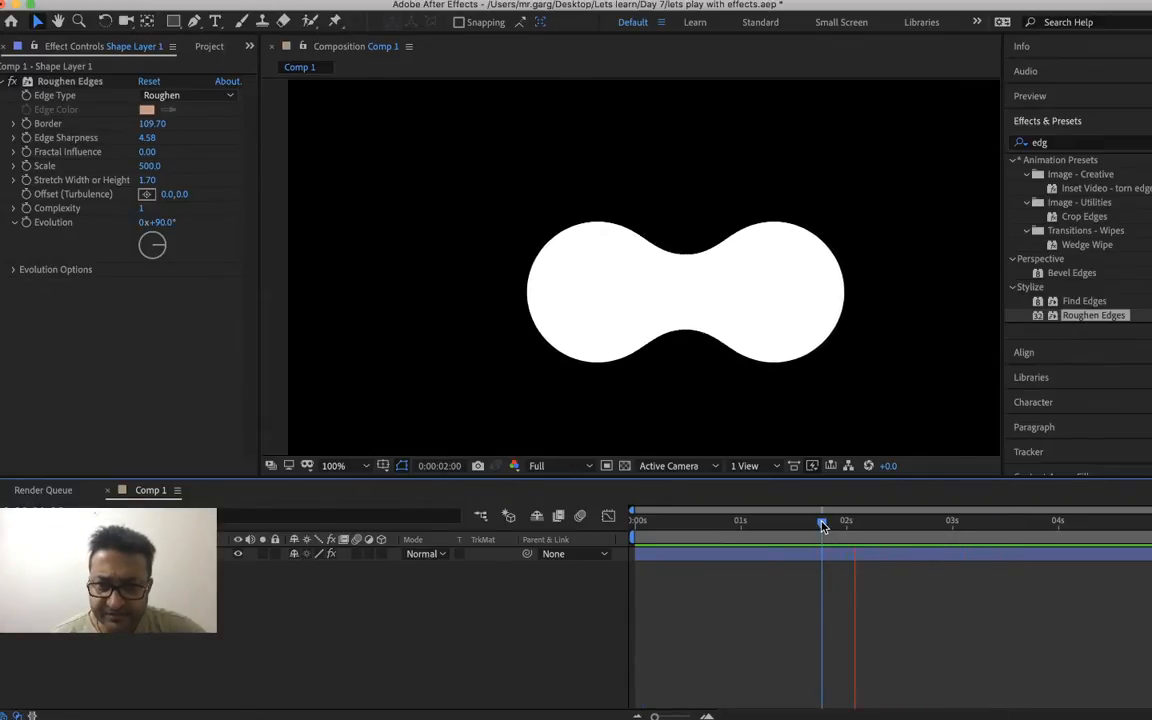
key(space)
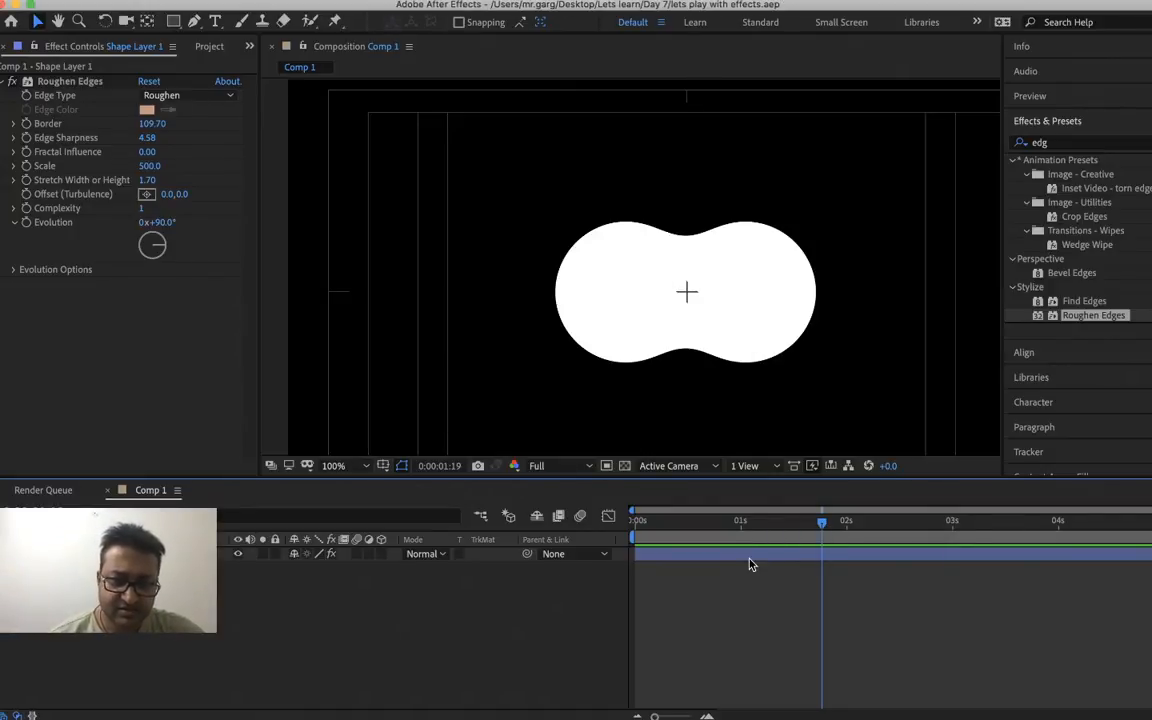
- Collapse the white shape layer's path properties and duplicate the layer
right_click(148, 554)
key(Escape)
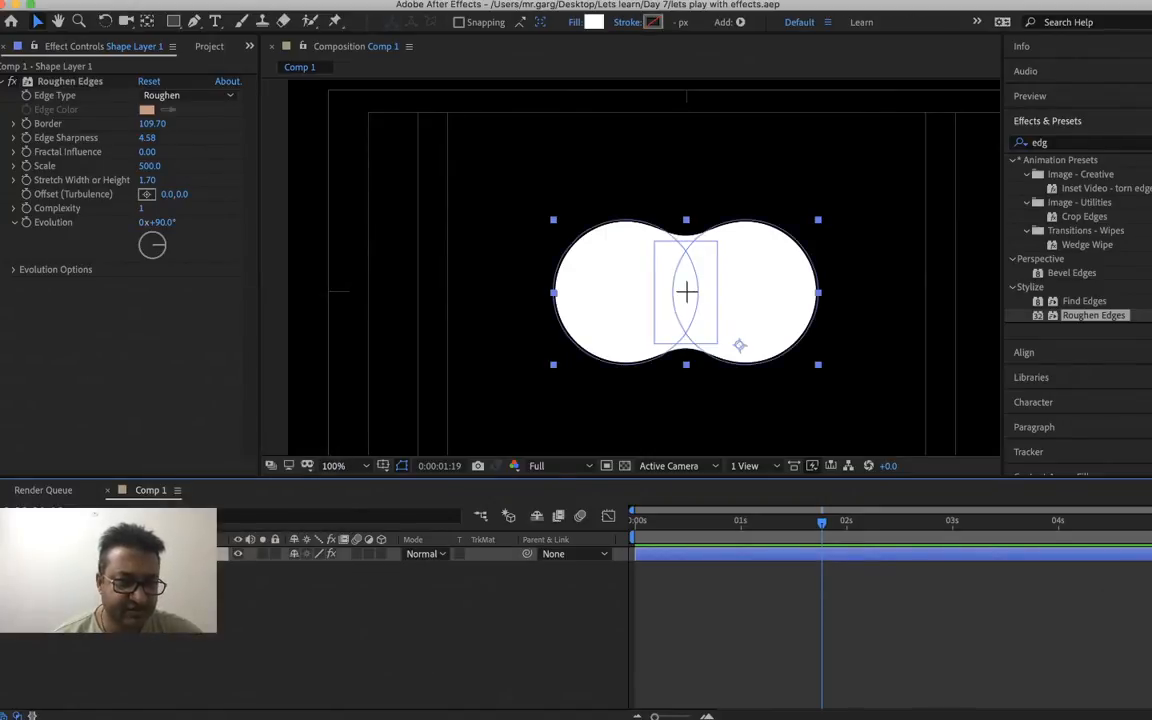
key(u)
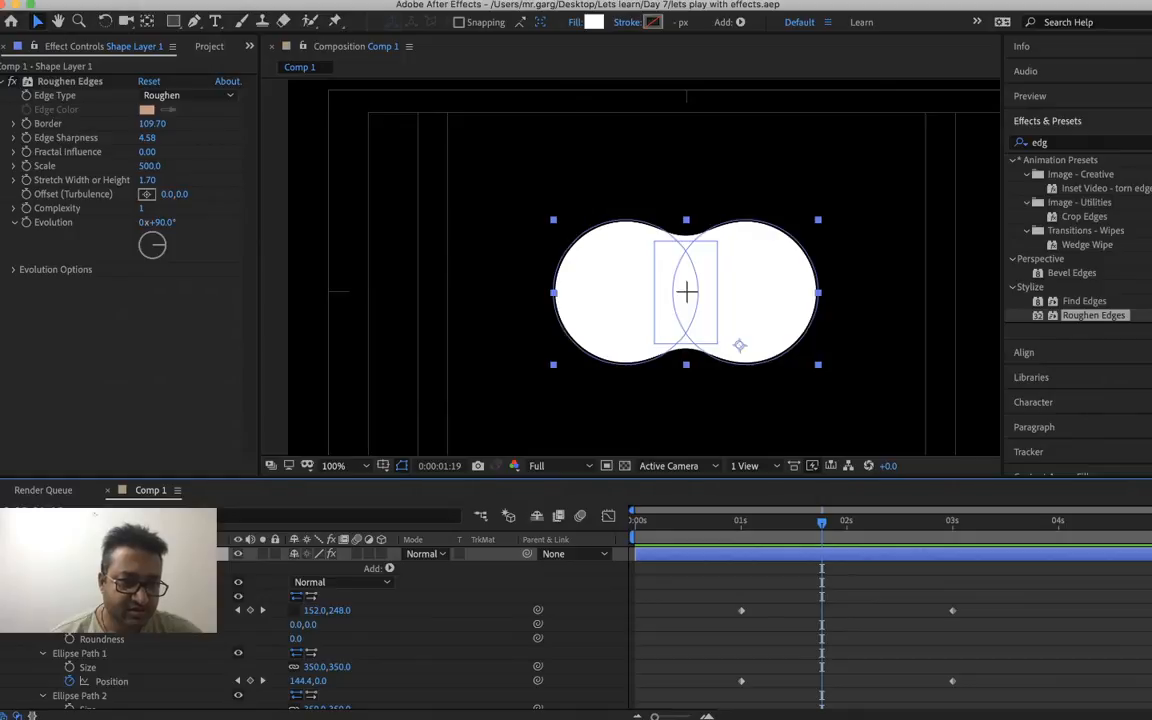
click(43, 597)
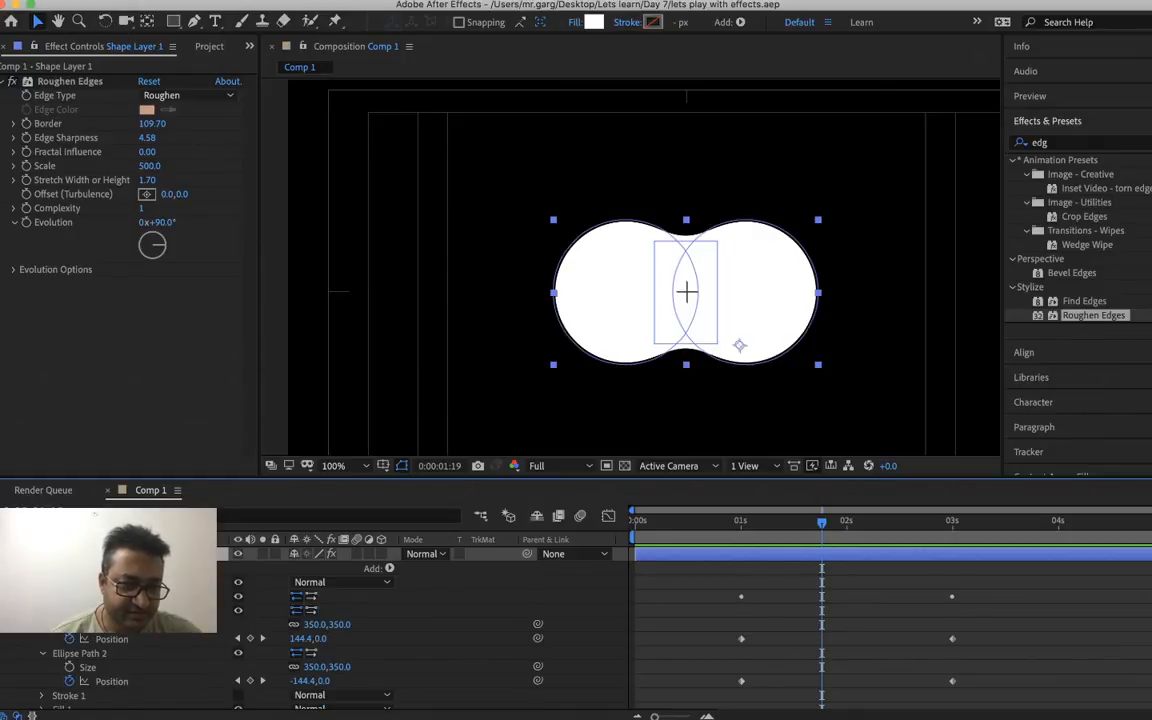
click(31, 582)
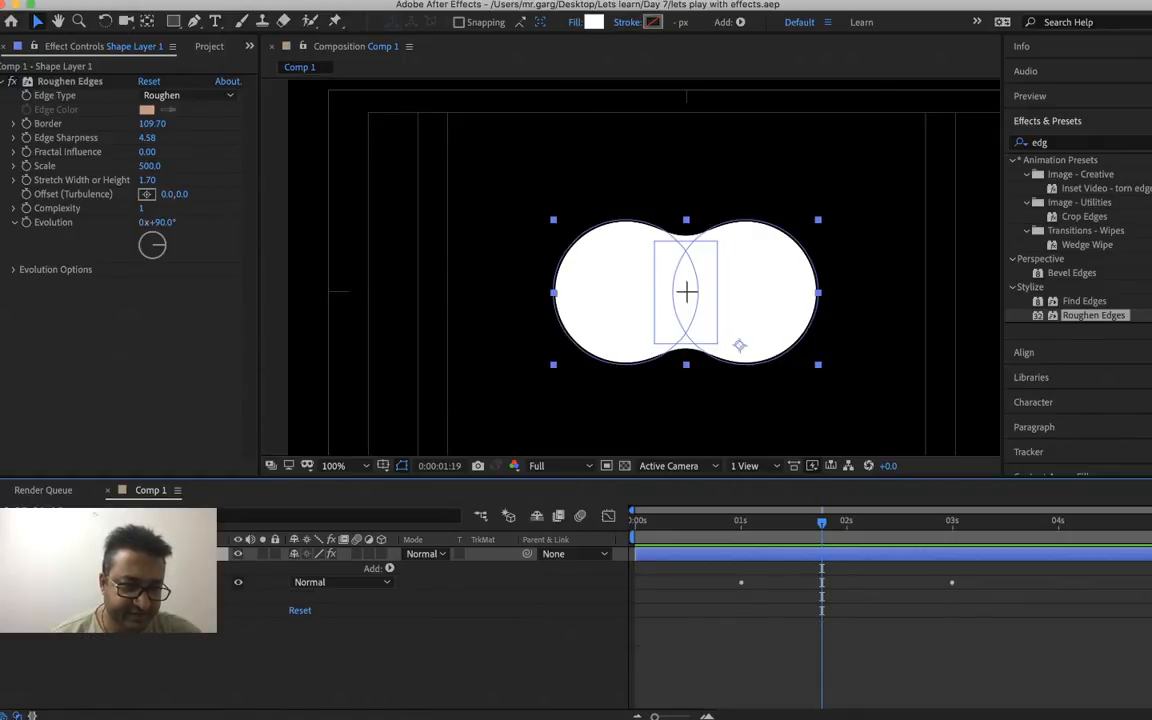
right_click(50, 568)
key(Escape)
key(super+d)
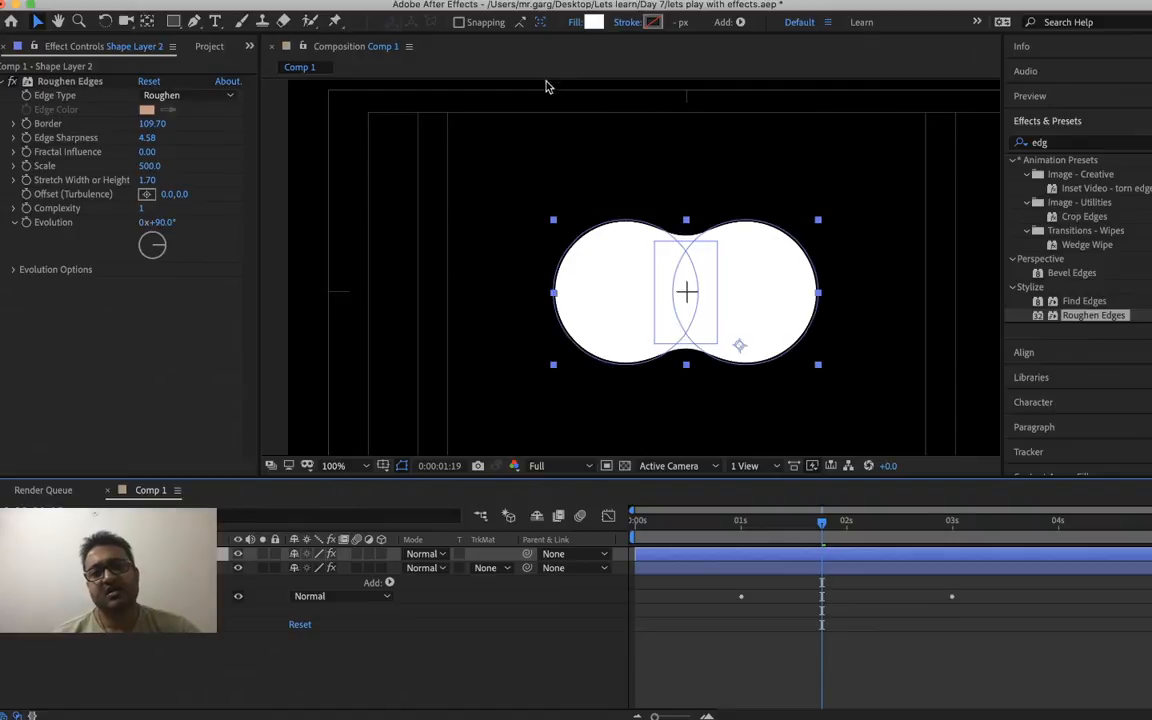
- Change the duplicate shape layer's fill colour to orange
click(593, 22)
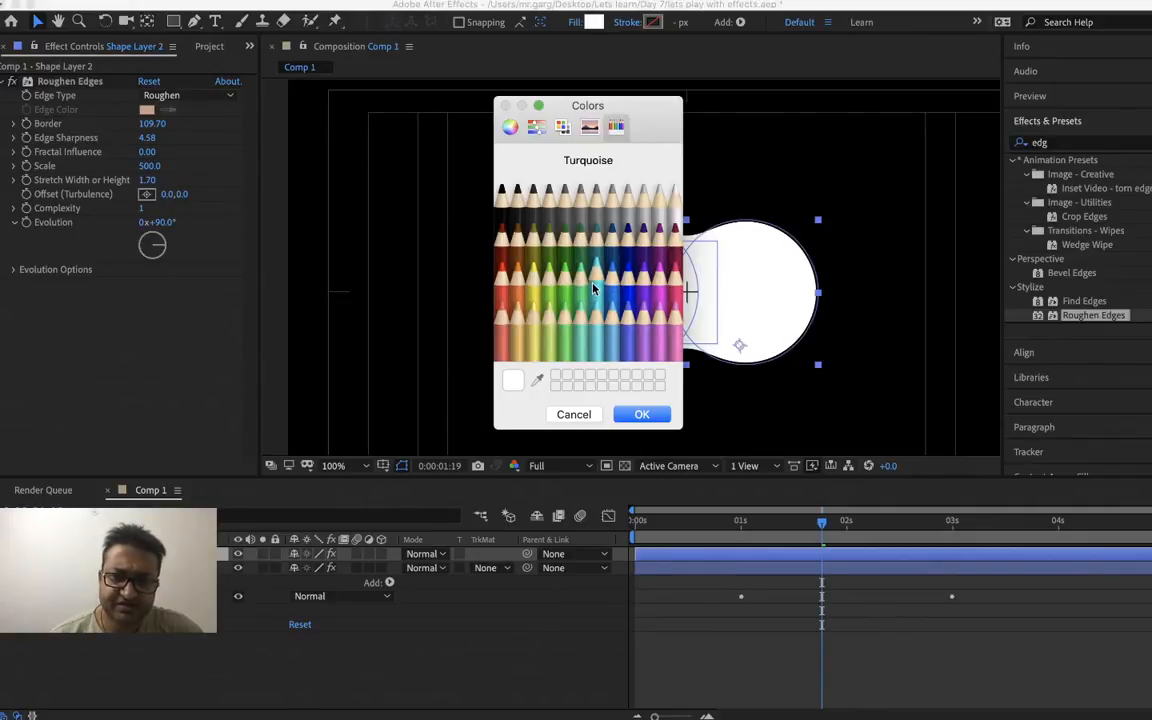
click(519, 298)
click(655, 414)
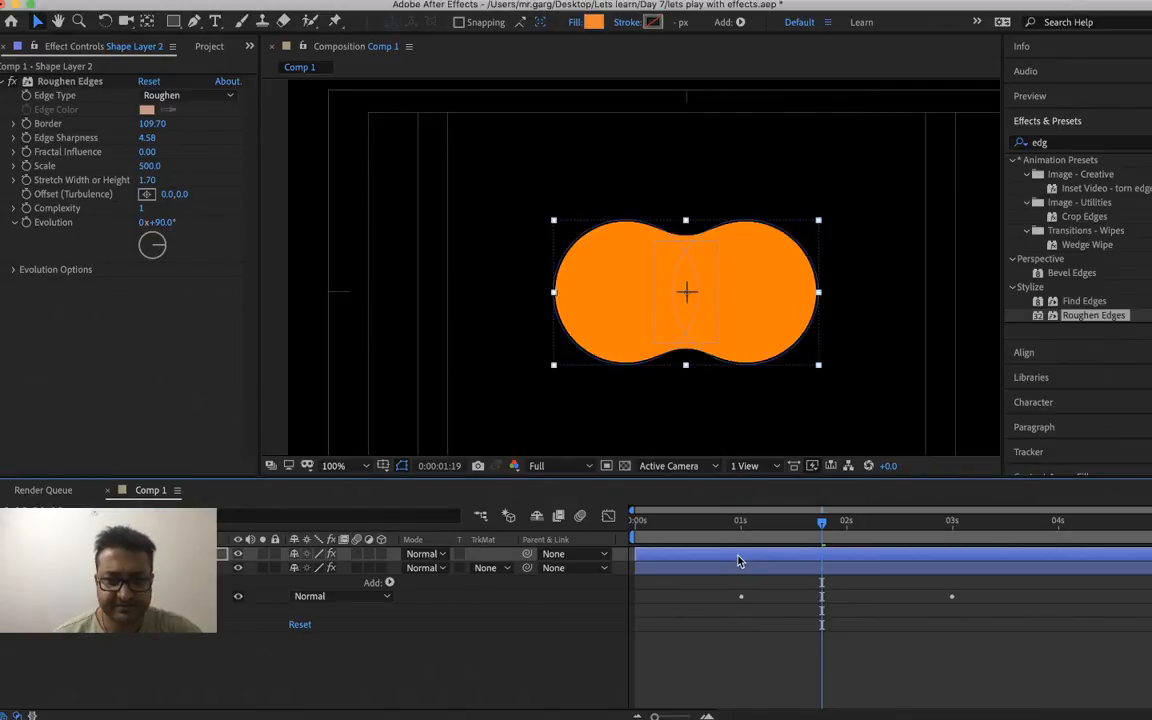
- Reveal the orange layer's modified properties, including the rectangle and ellipse path sizes and positions
key(u)
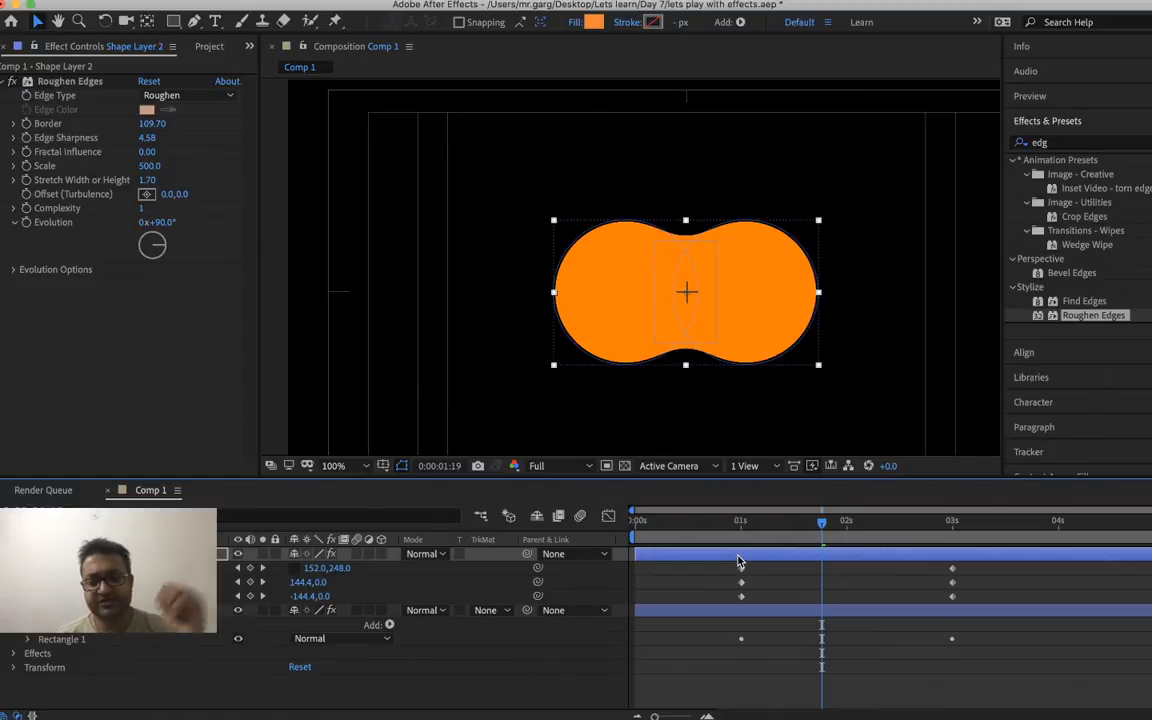
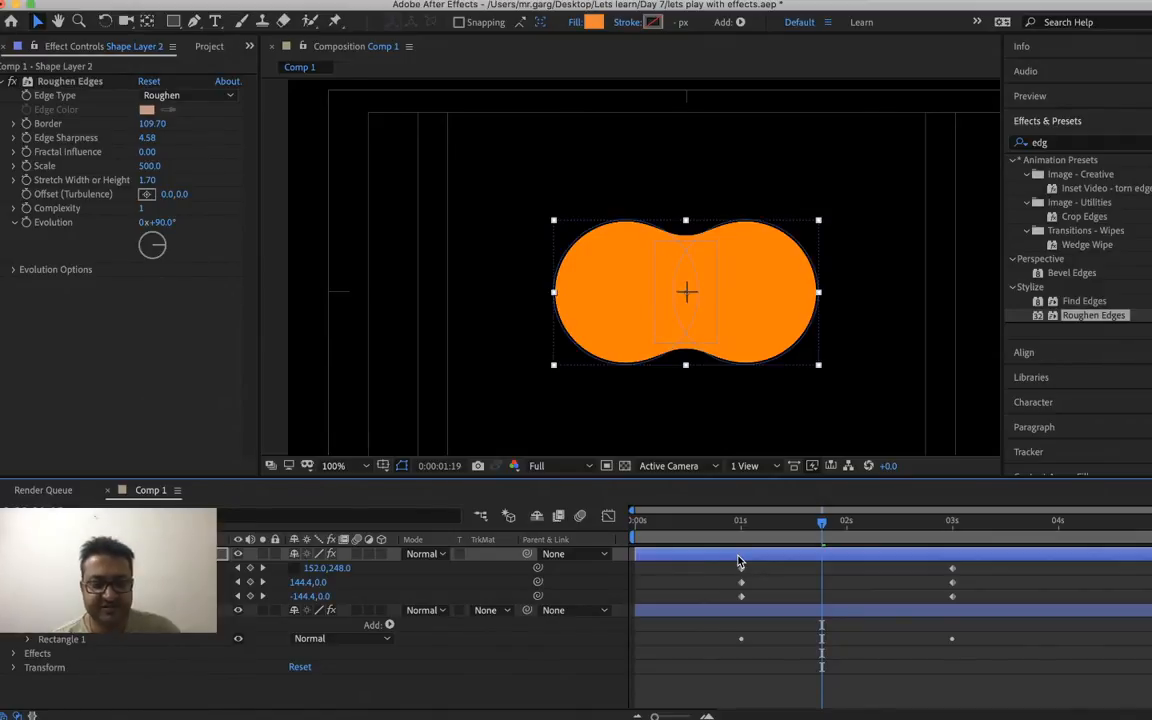
key(shift+s)
key(shift+s)
key(shift+s)
key(shift+s)
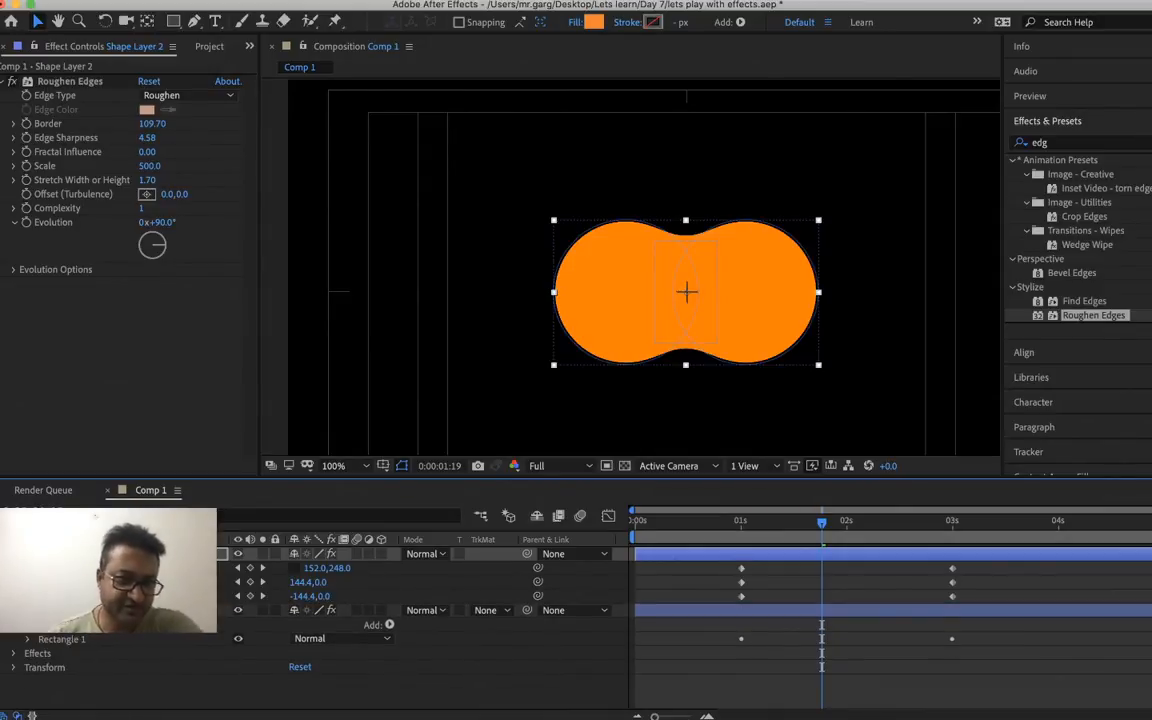
key(u)
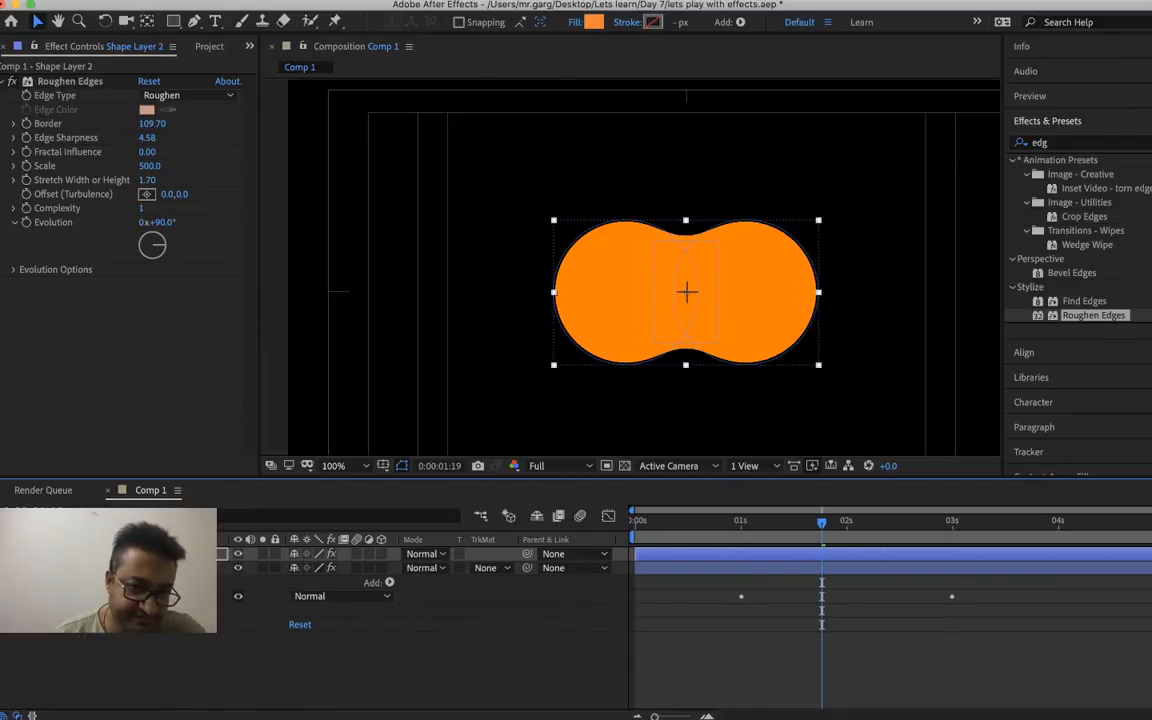
key(u)
key(u)
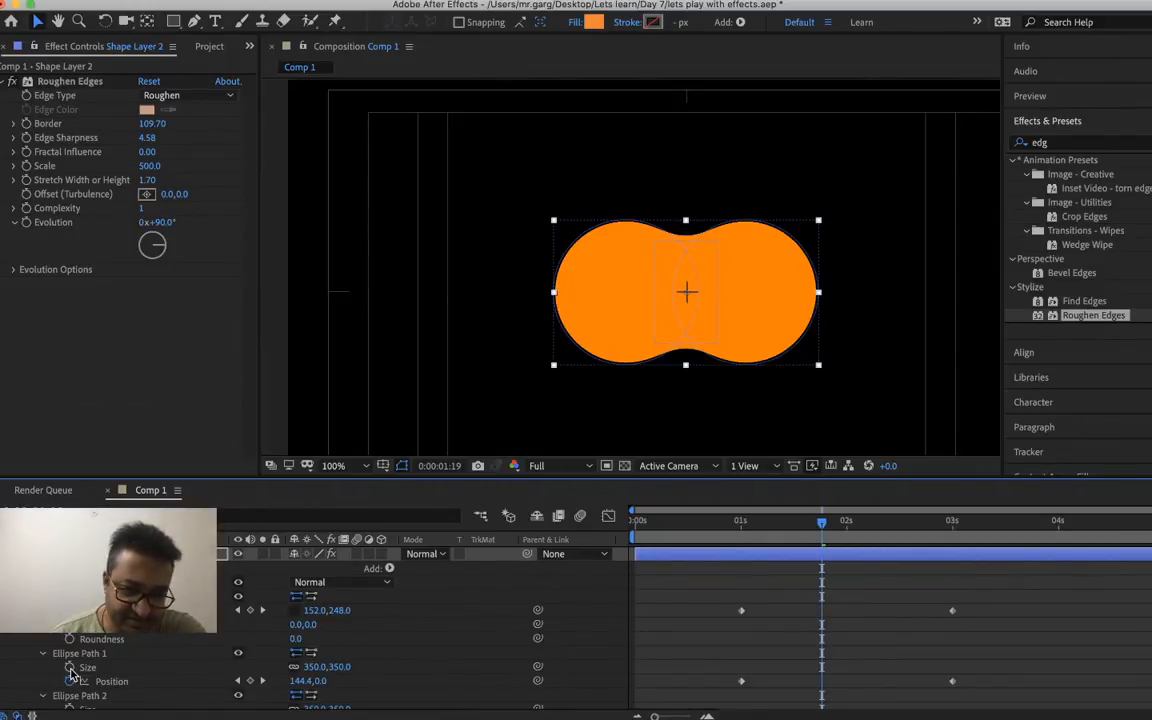
- At 0:00:01:00, add Size keyframes to both ellipse paths and a Position keyframe to the rectangle path, showing only keyframed properties
key(j)
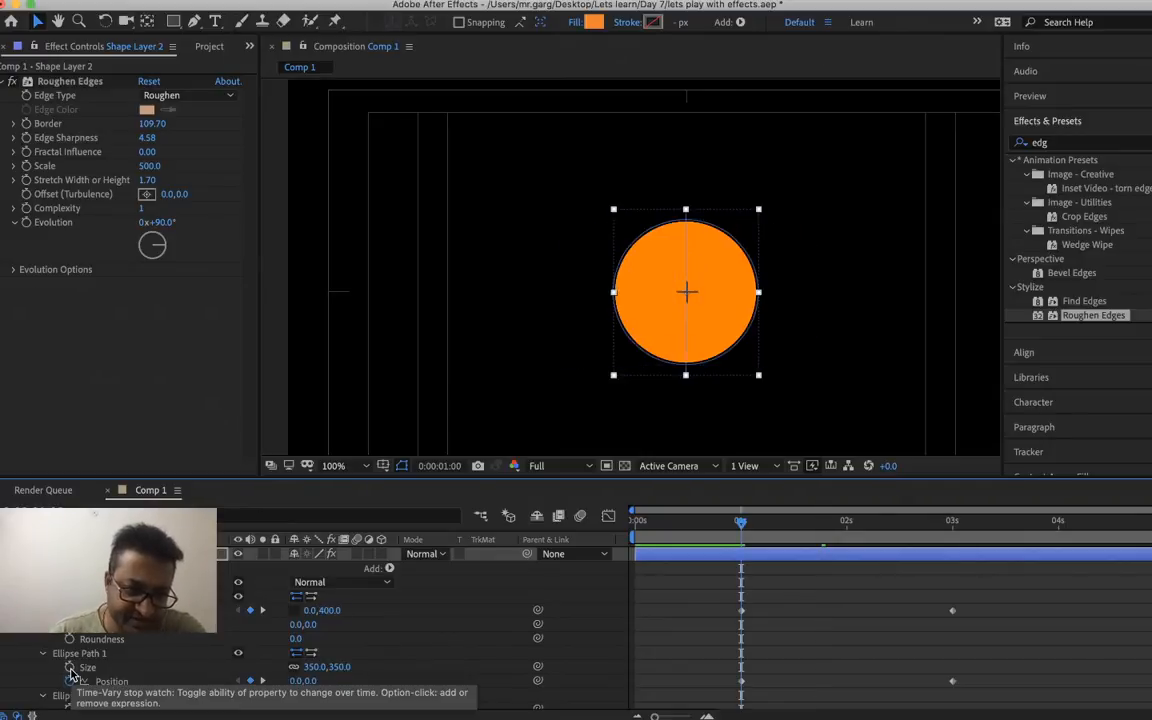
click(70, 668)
scroll(206, 643, down, 5)
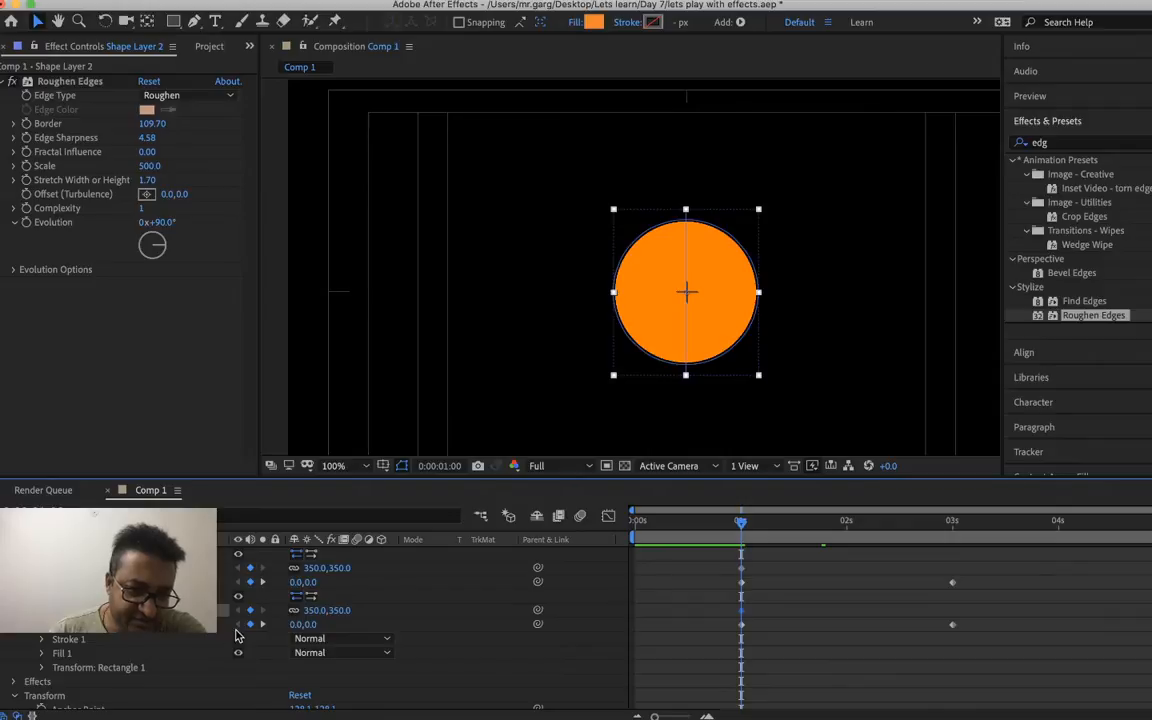
scroll(236, 636, up, 3)
scroll(238, 636, down, 3)
scroll(238, 636, up, 3)
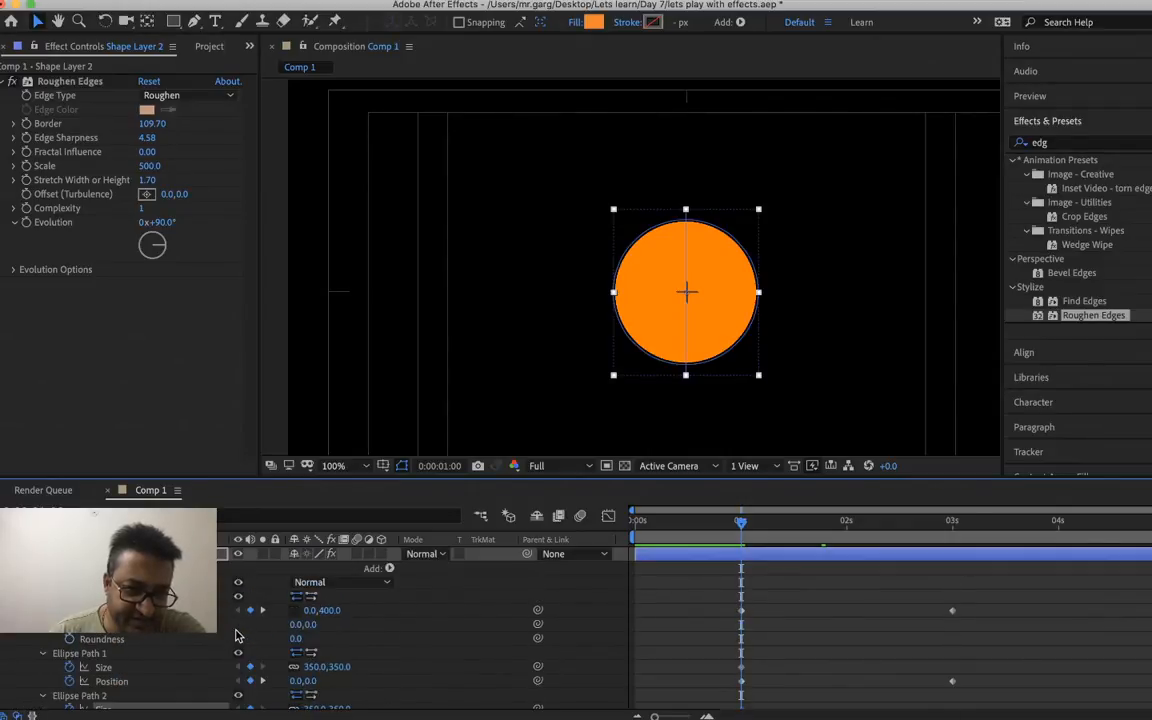
click(69, 628)
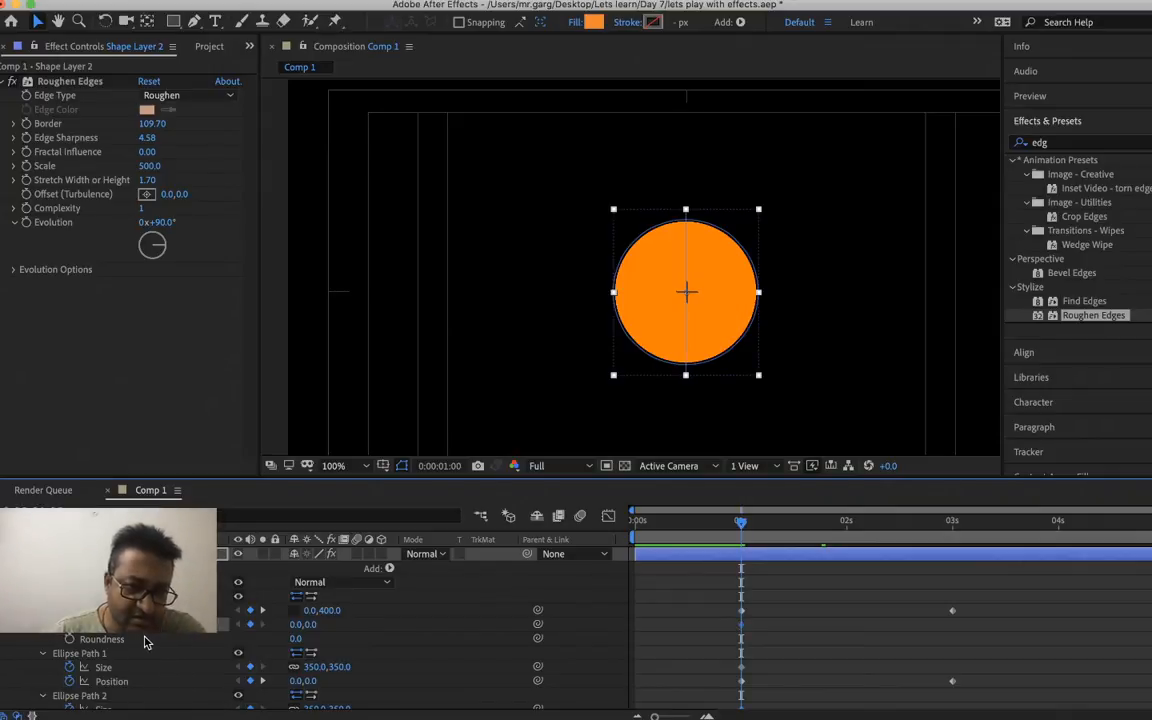
key(u)
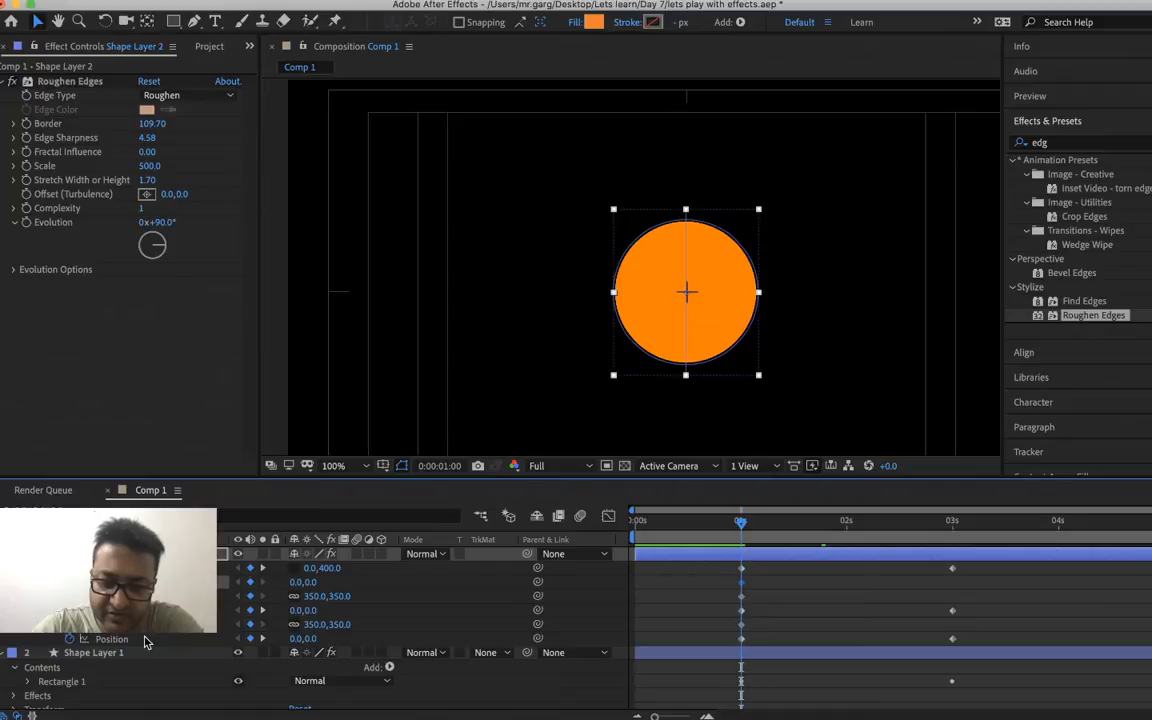
- Check the 0:00:03:00 keyframes, and set the orange layer's rectangle height to 300 px at 0:00:01:00
key(k)
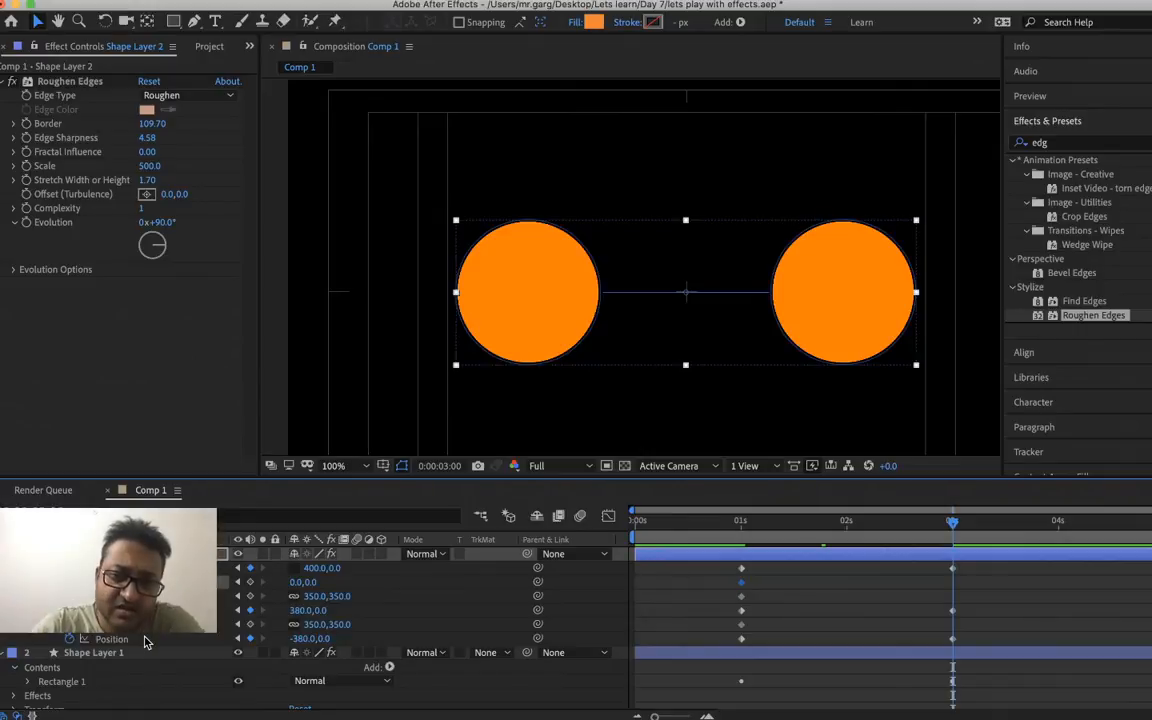
key(j)
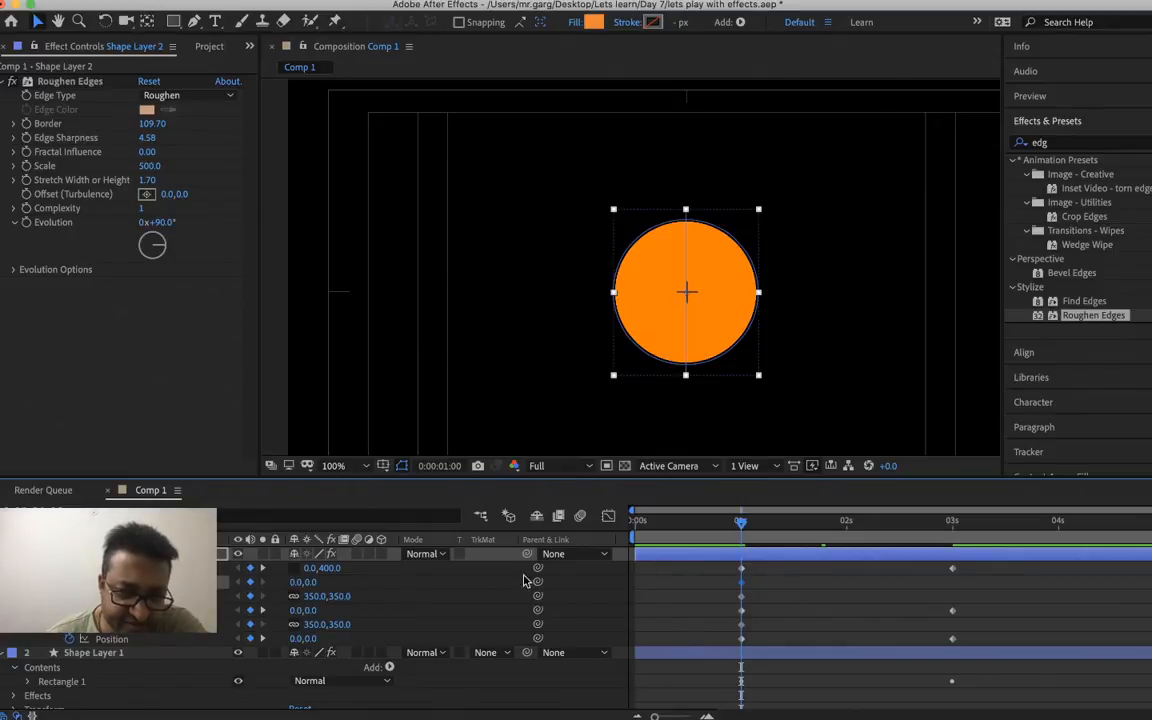
right_click(331, 573)
click(341, 577)
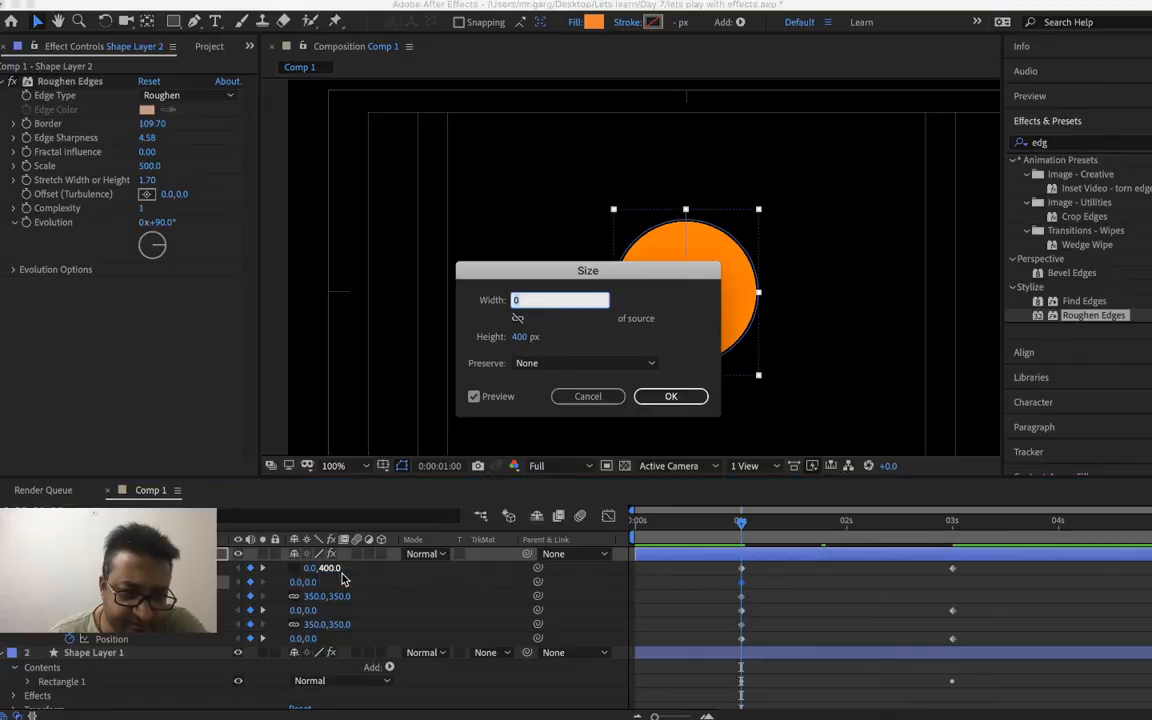
click(518, 338)
text(300)
key(Return)
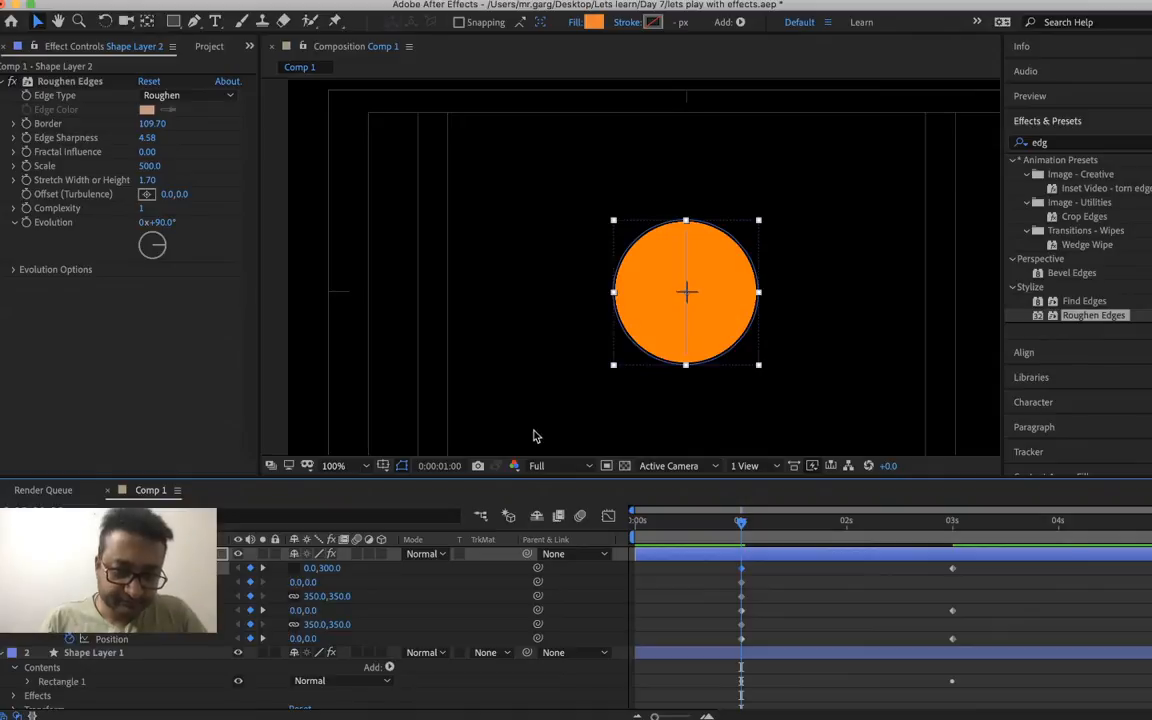
- Set the Size of both ellipse paths on the orange layer to 300 by 300 px at 0:00:01:00
right_click(341, 597)
click(352, 606)
text(300)
key(Return)
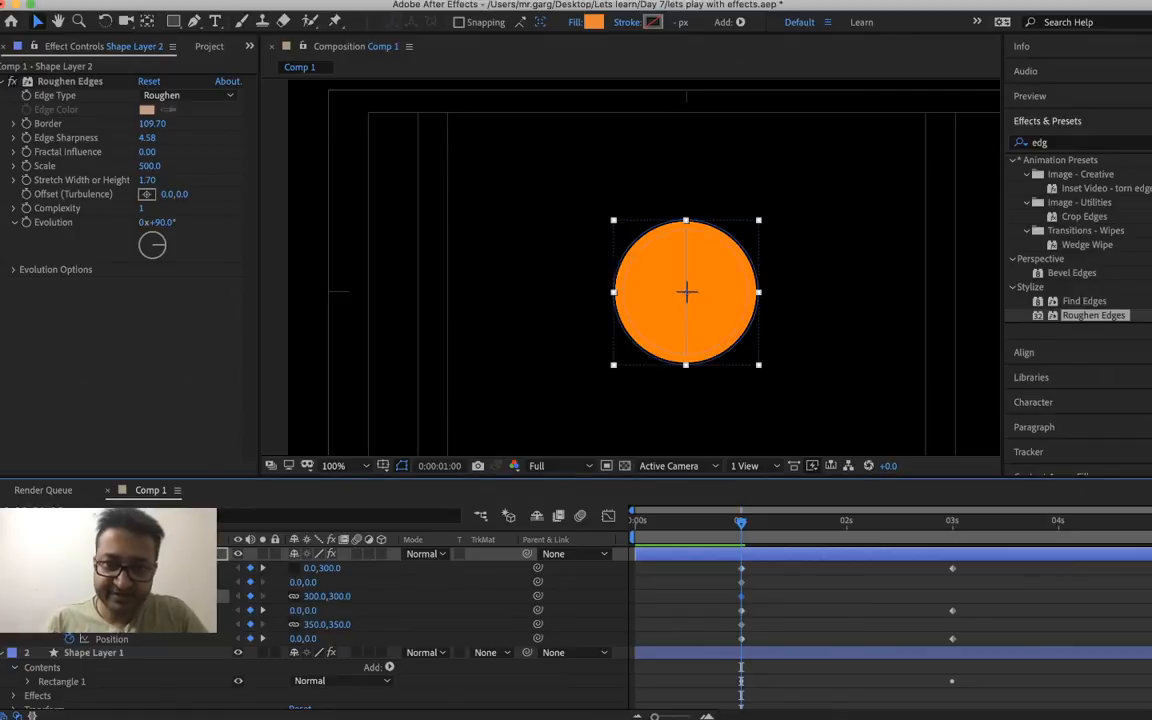
right_click(352, 626)
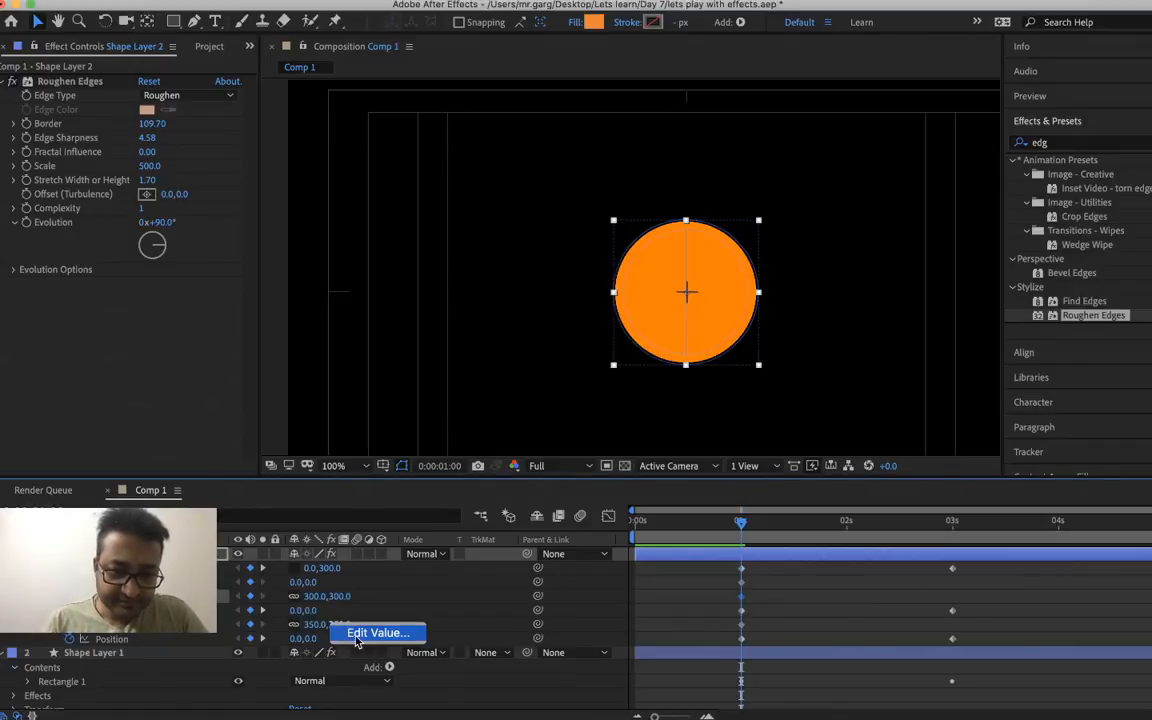
click(356, 636)
text(300)
key(Return)
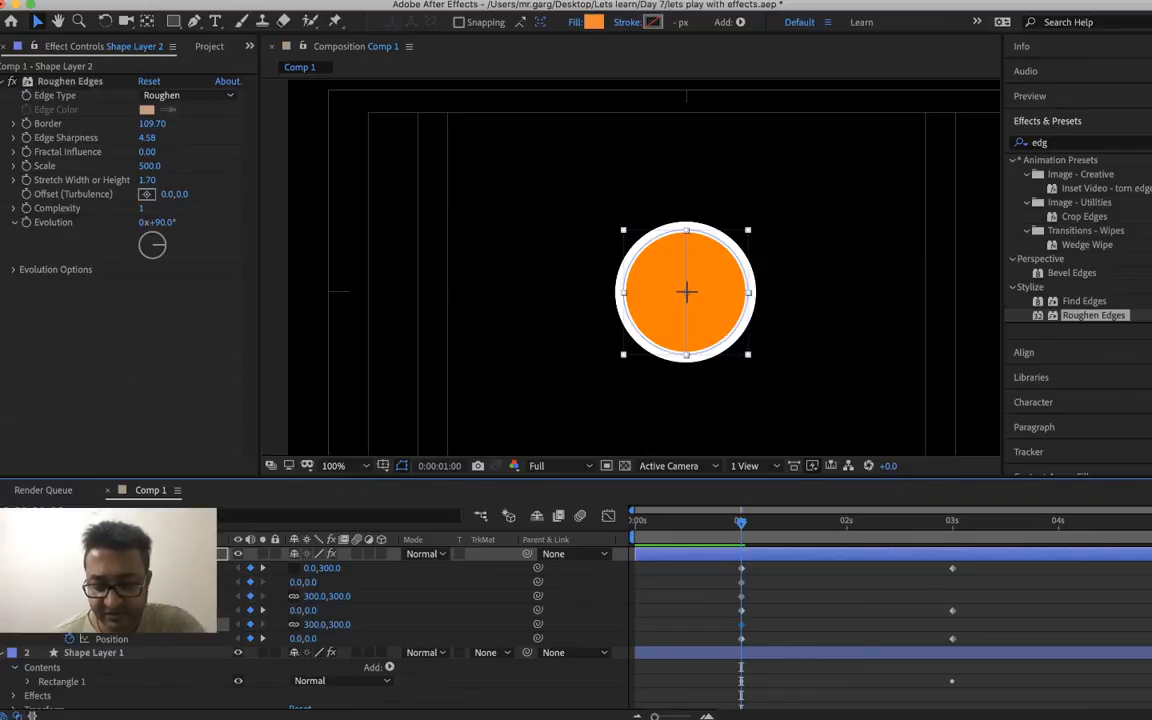
- Compare the orange and white shapes at the 0:00:01:00 and 0:00:03:00 keyframes, and preview the animation from the start
key(k)
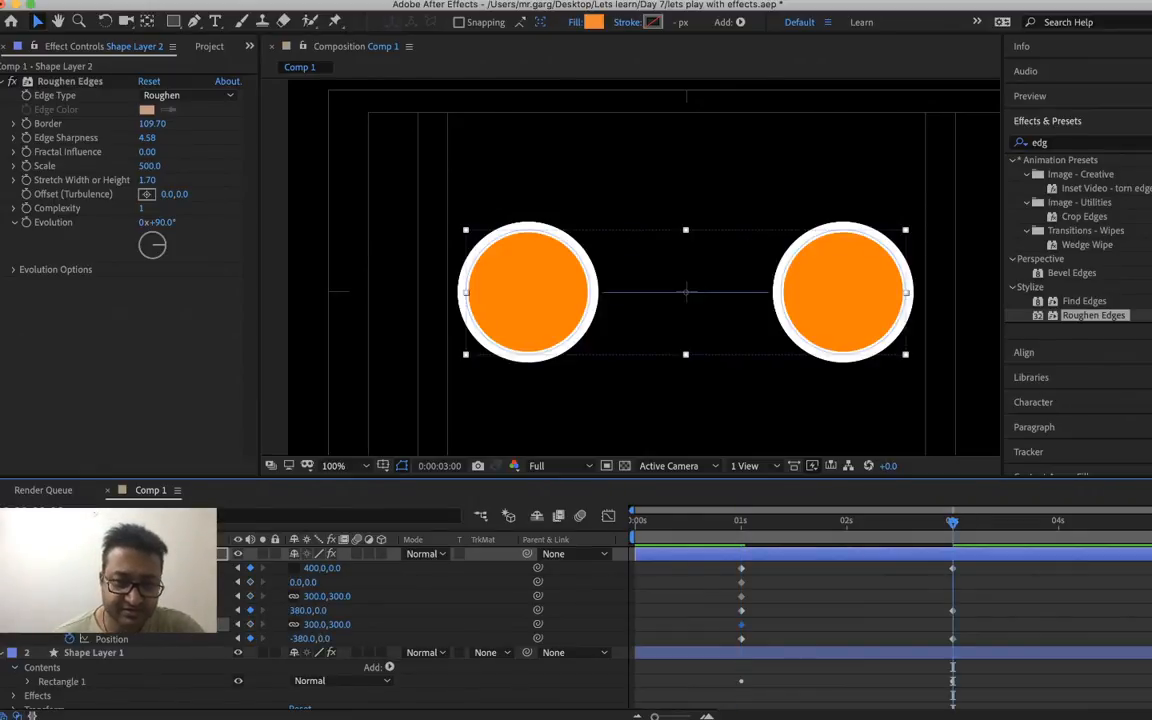
key(j)
key(k)
key(j)
key(k)
key(j)
key(k)
key(j)
key(k)
key(j)
key(j)
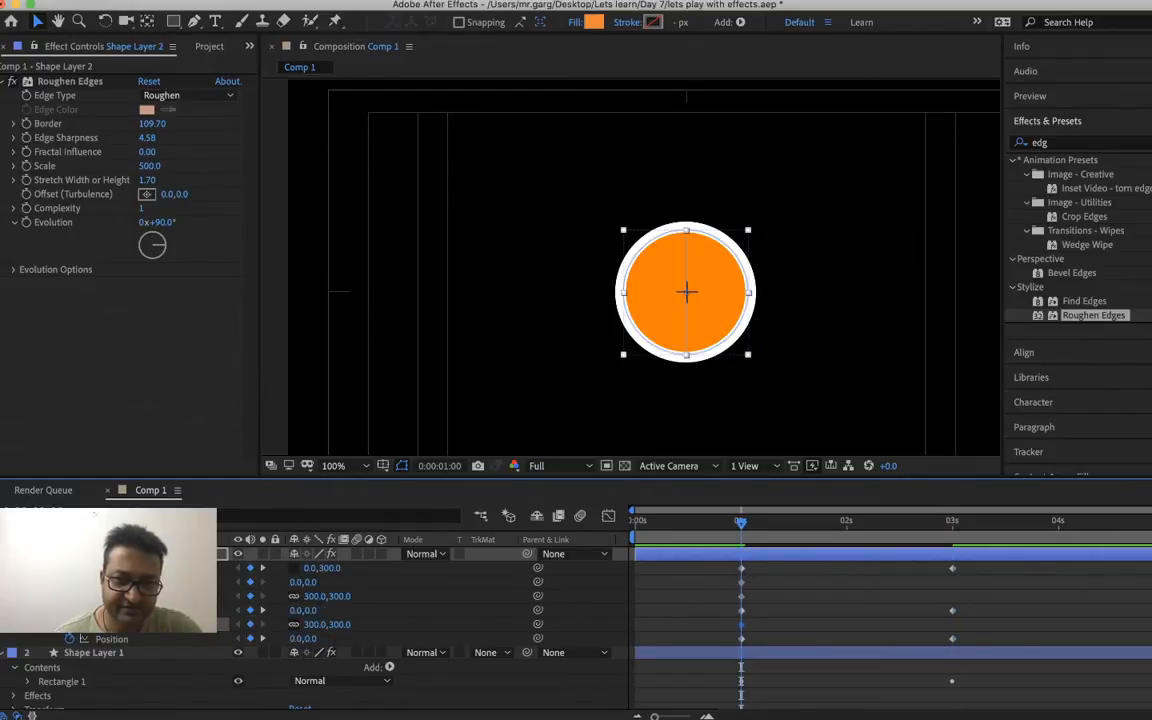
drag(729, 526, 492, 512)
key(space)
- Quit After Effects, saving the changes to "lets play with effects.aep"
key(super+q)
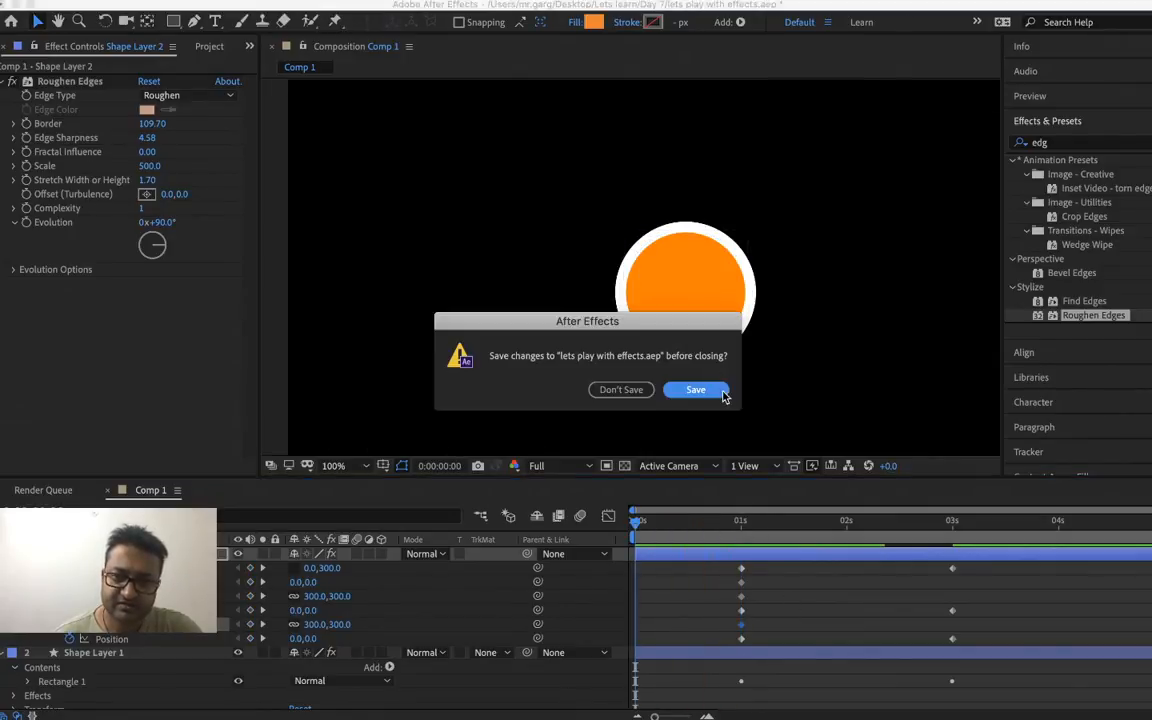
click(724, 393)
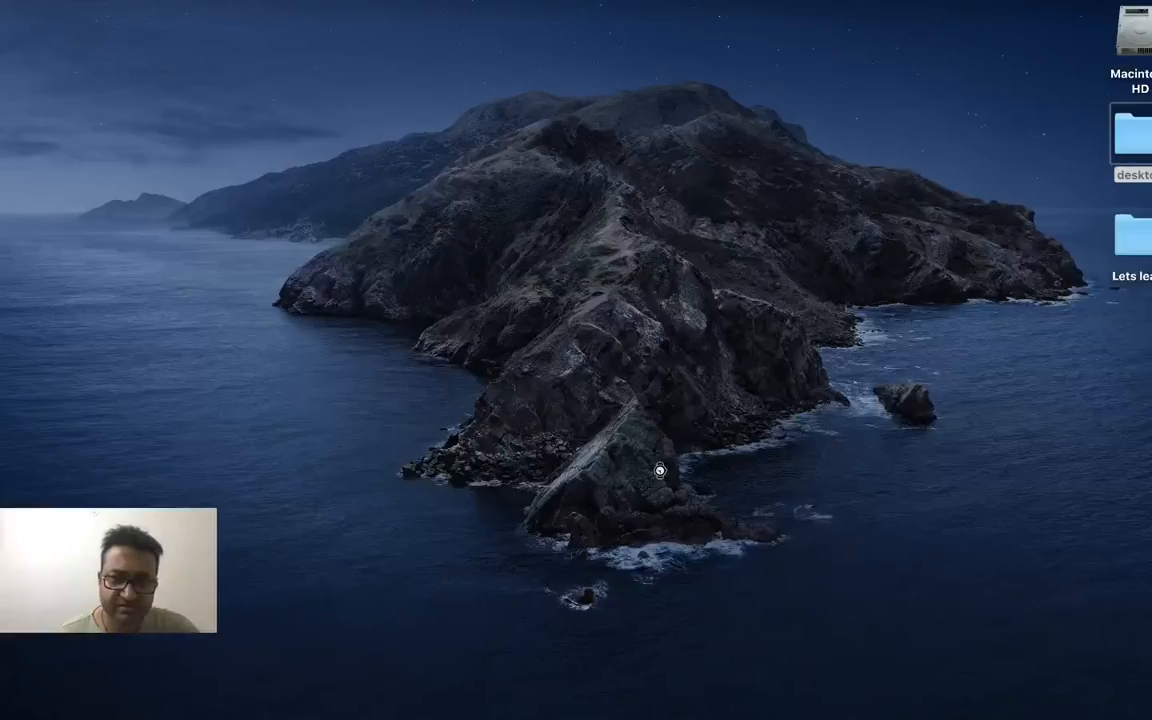
- Switch to After Effects, open the Comp 1 composition and preview its circle-splitting animation
mouse_move(365, 708)
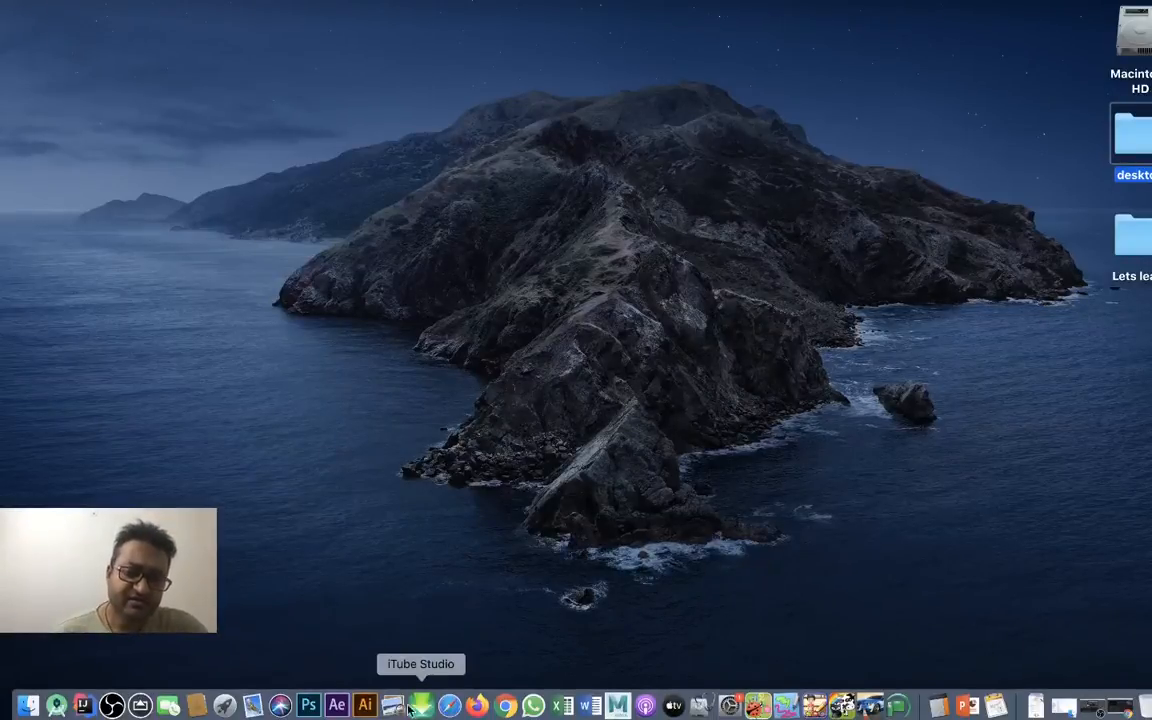
click(336, 706)
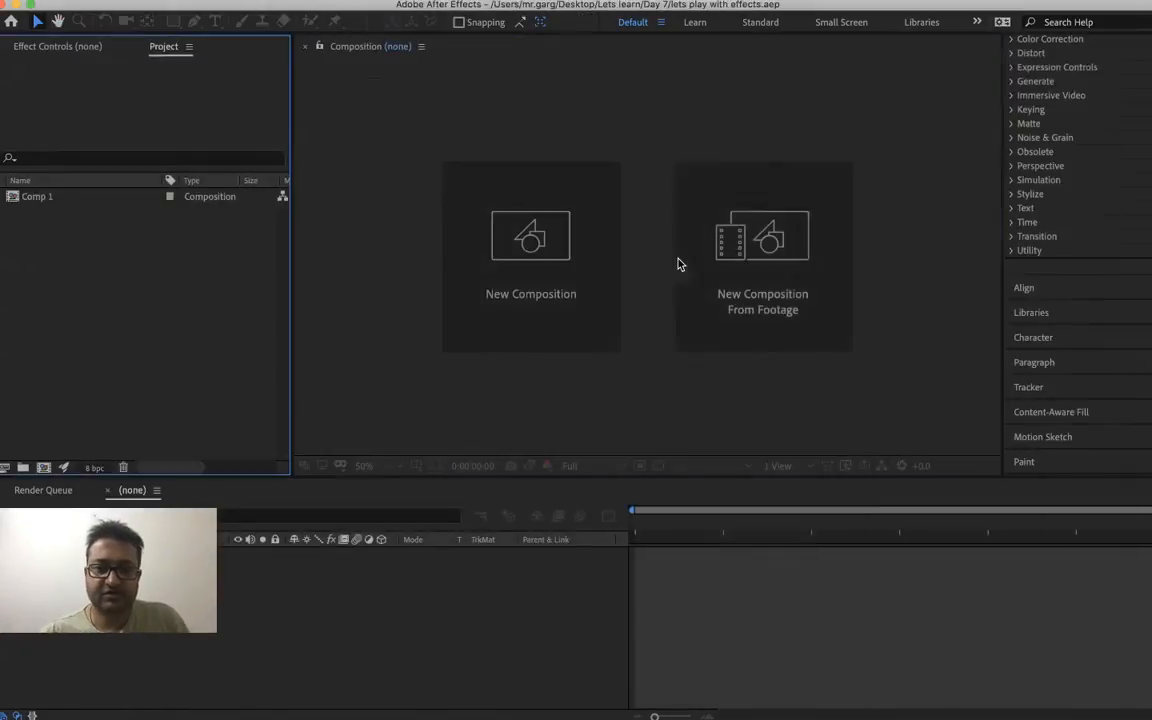
click(718, 385)
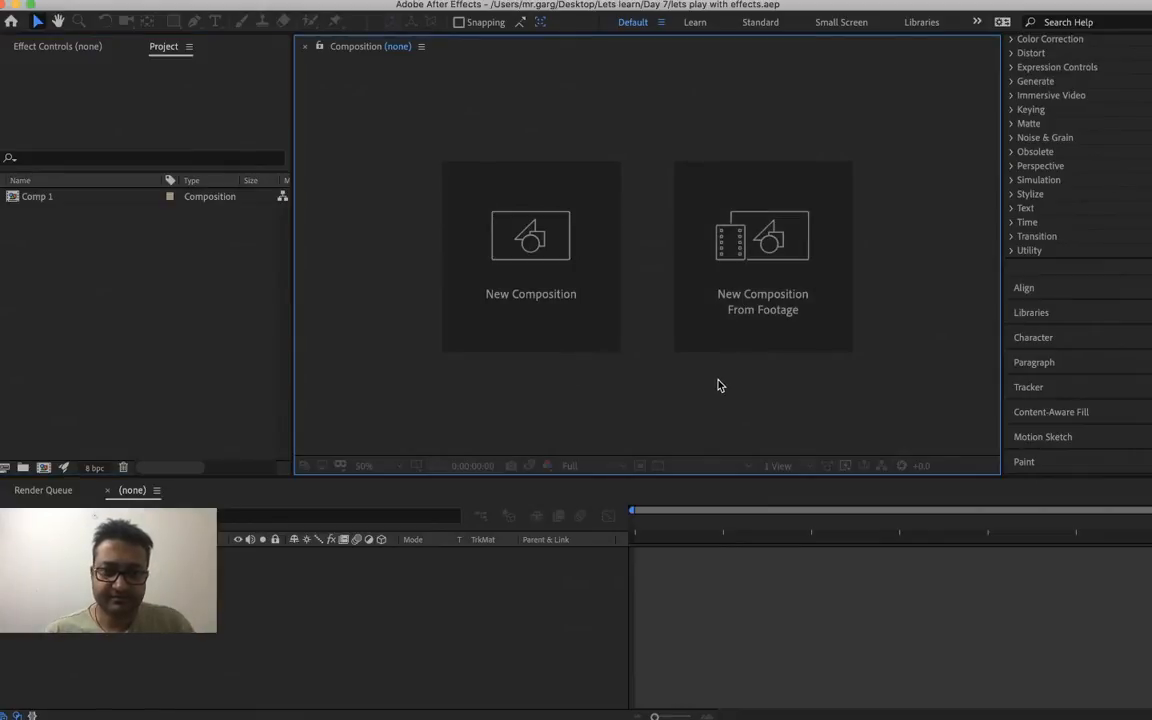
double_click(126, 203)
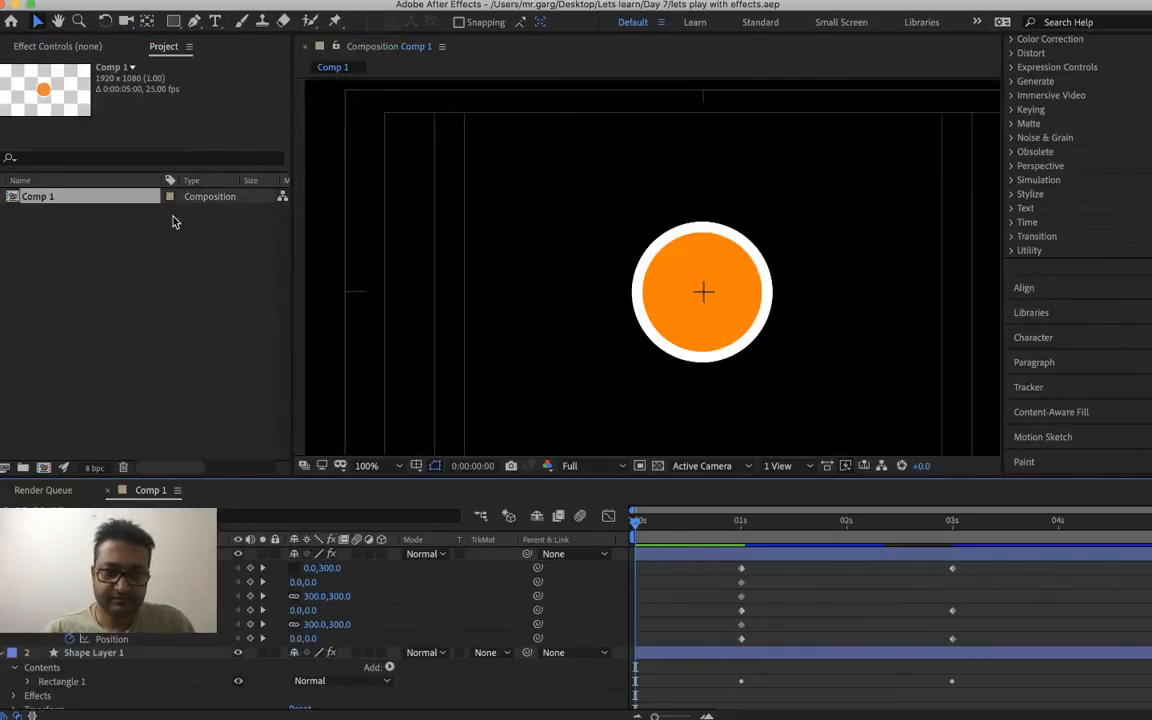
key(space)
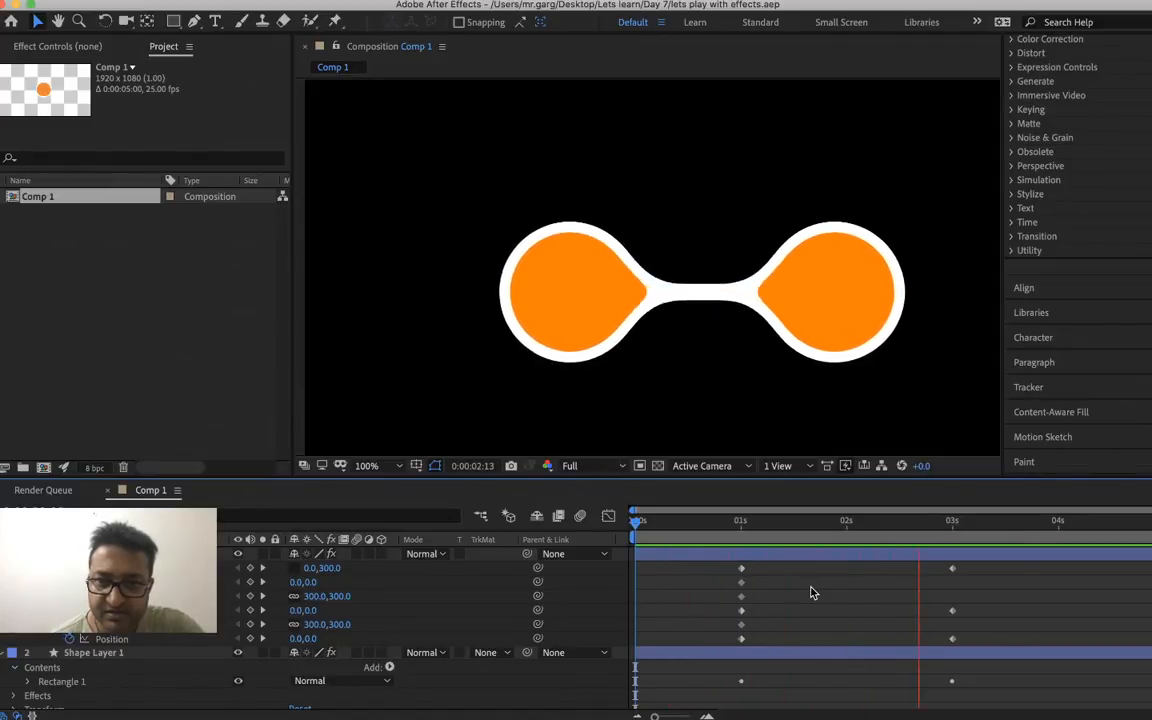
key(space)
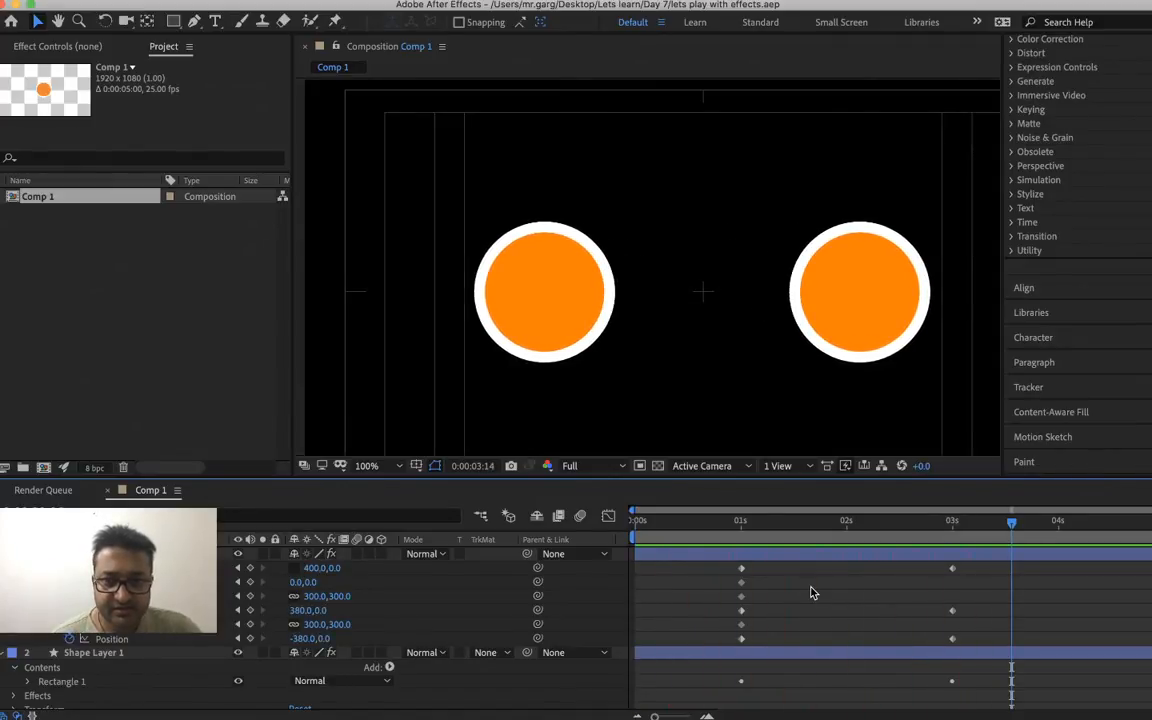
- Purge all memory and the disk cache, confirming the deletion of all cached files
click(230, 0)
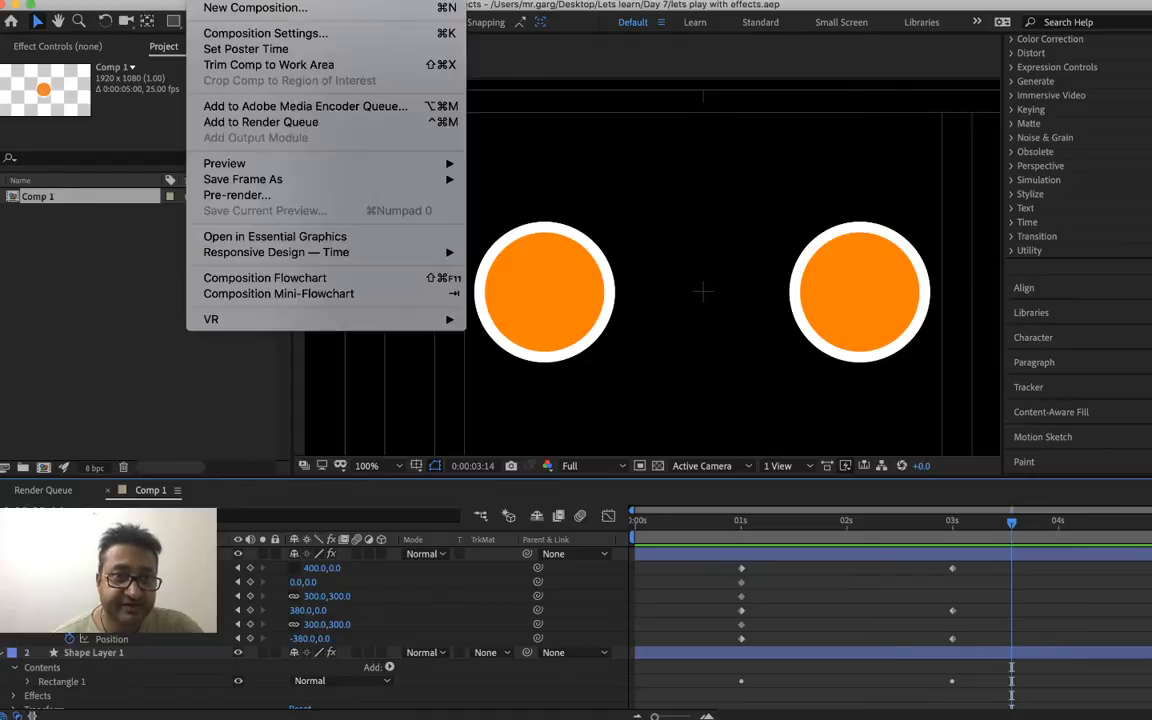
mouse_move(295, 0)
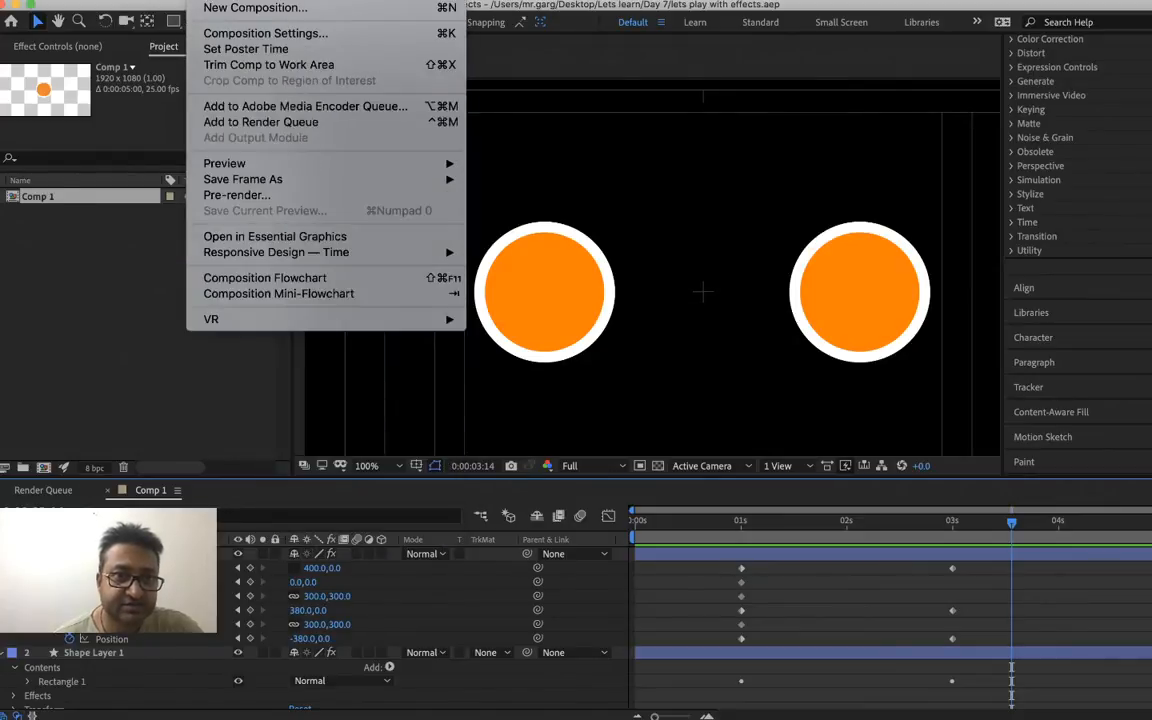
mouse_move(175, 0)
mouse_move(282, 313)
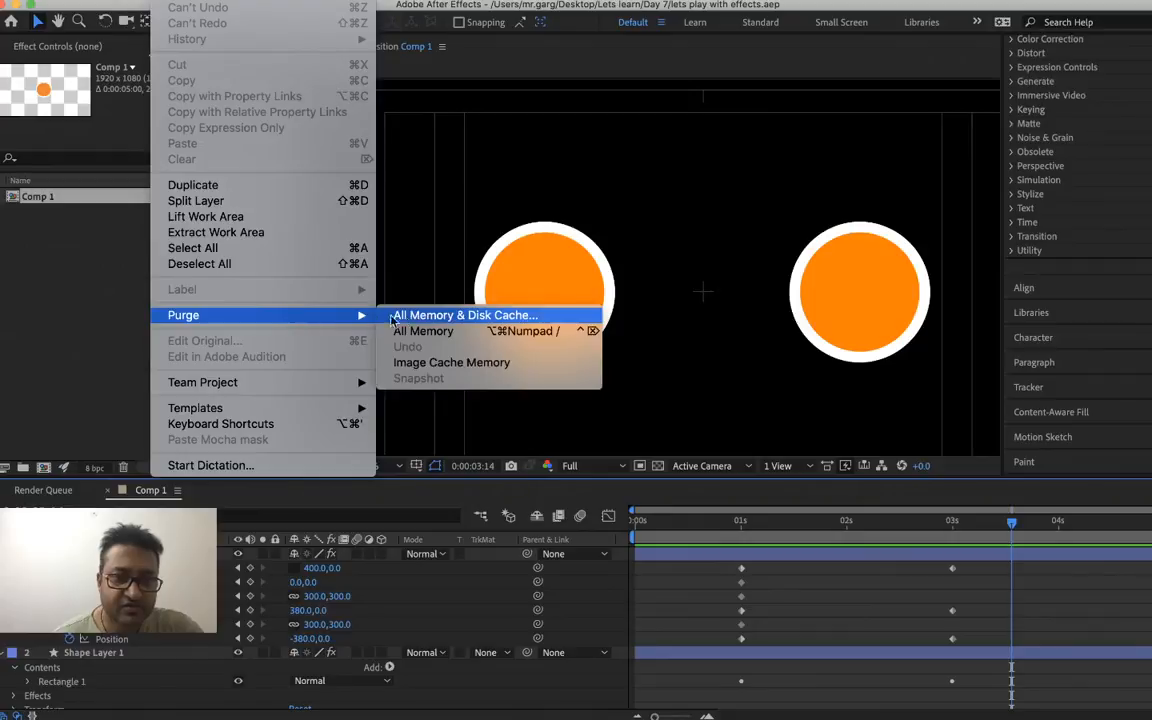
click(470, 314)
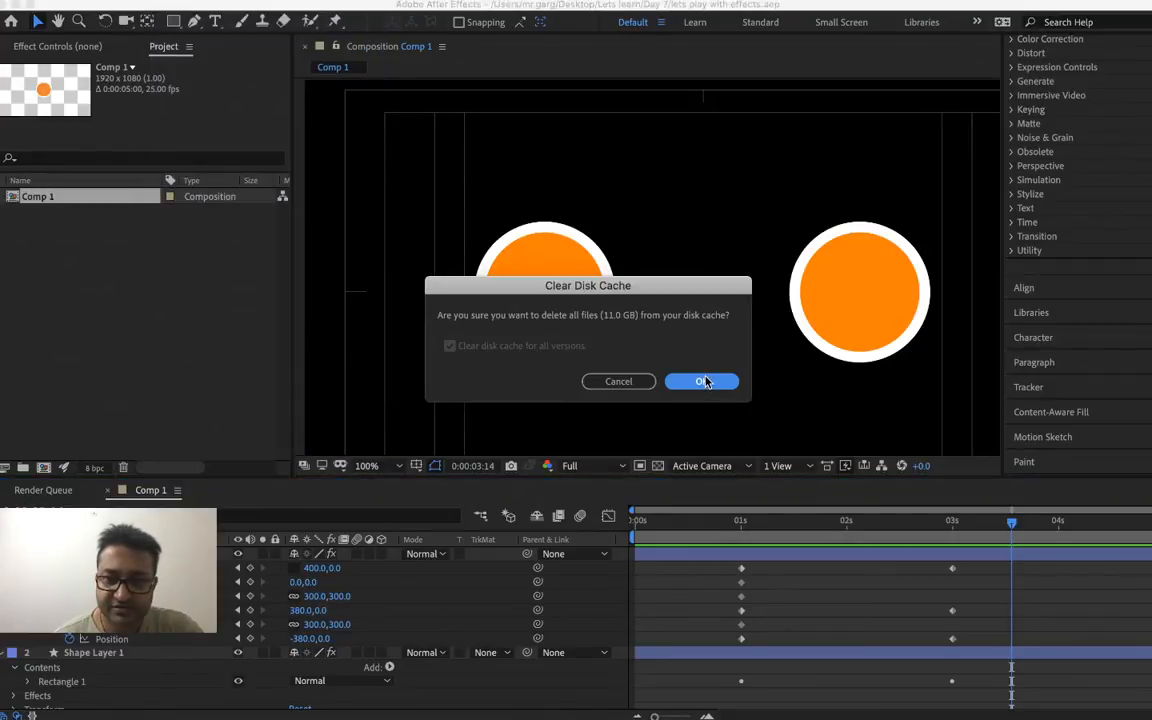
click(733, 388)
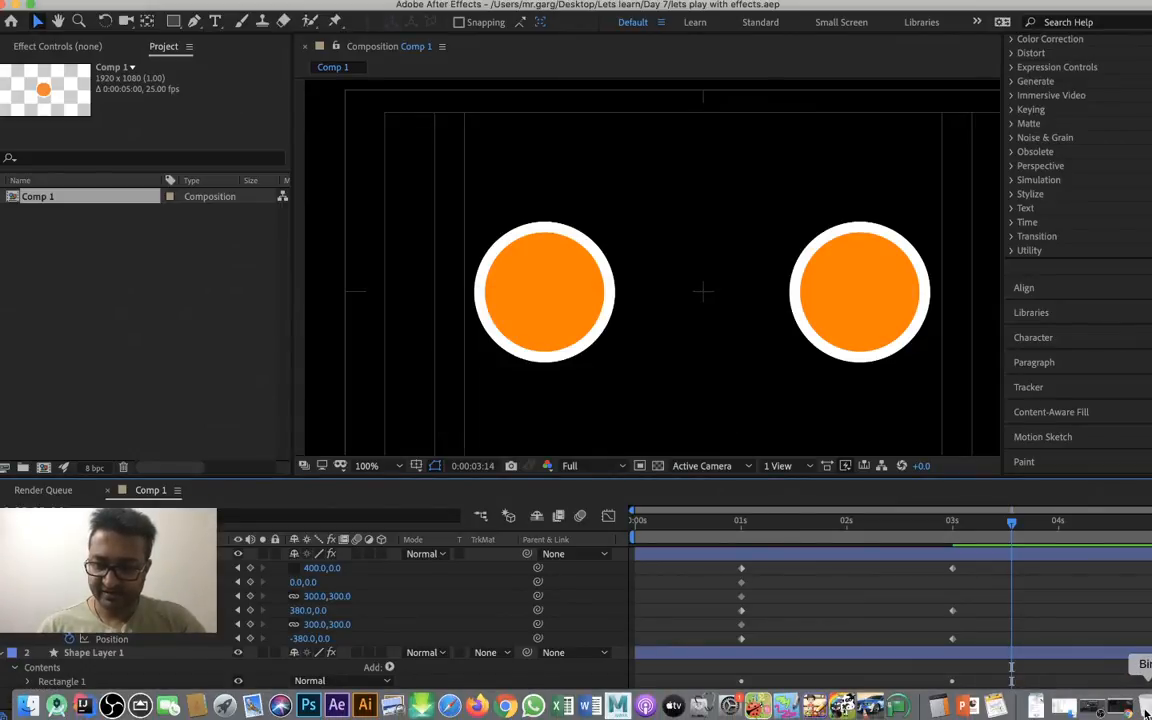
- Dismiss the After Effects problem report, check the Desktop folder in Finder and close the Finder window
click(1145, 712)
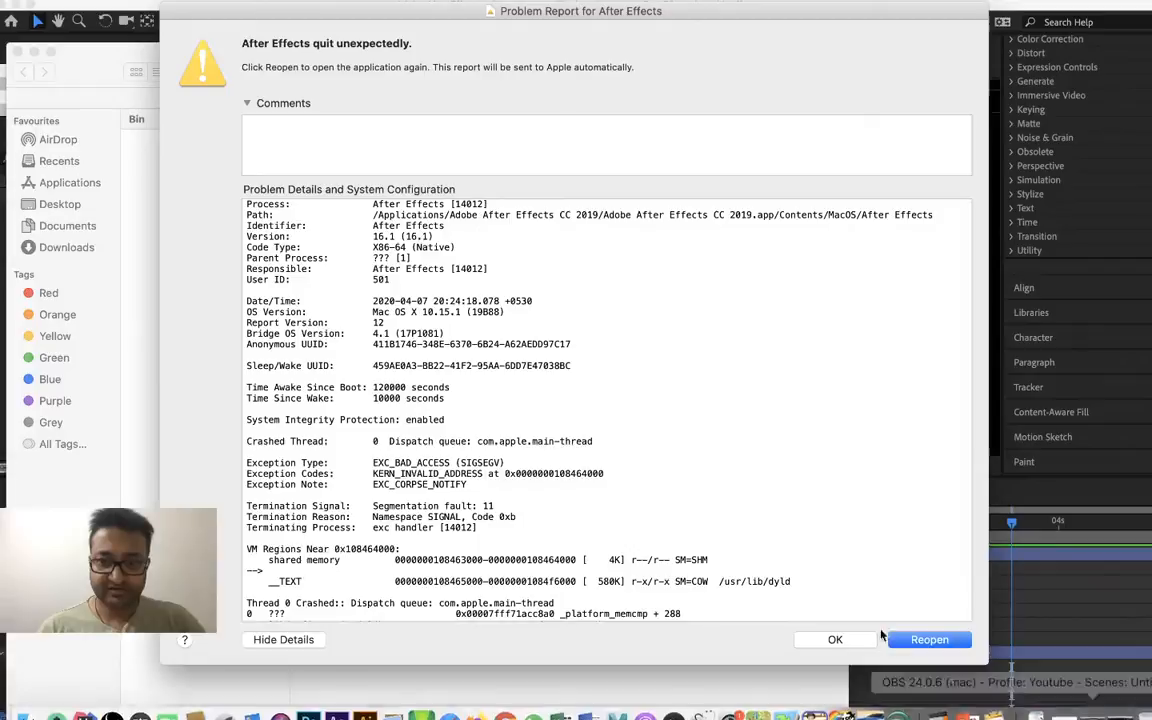
click(835, 641)
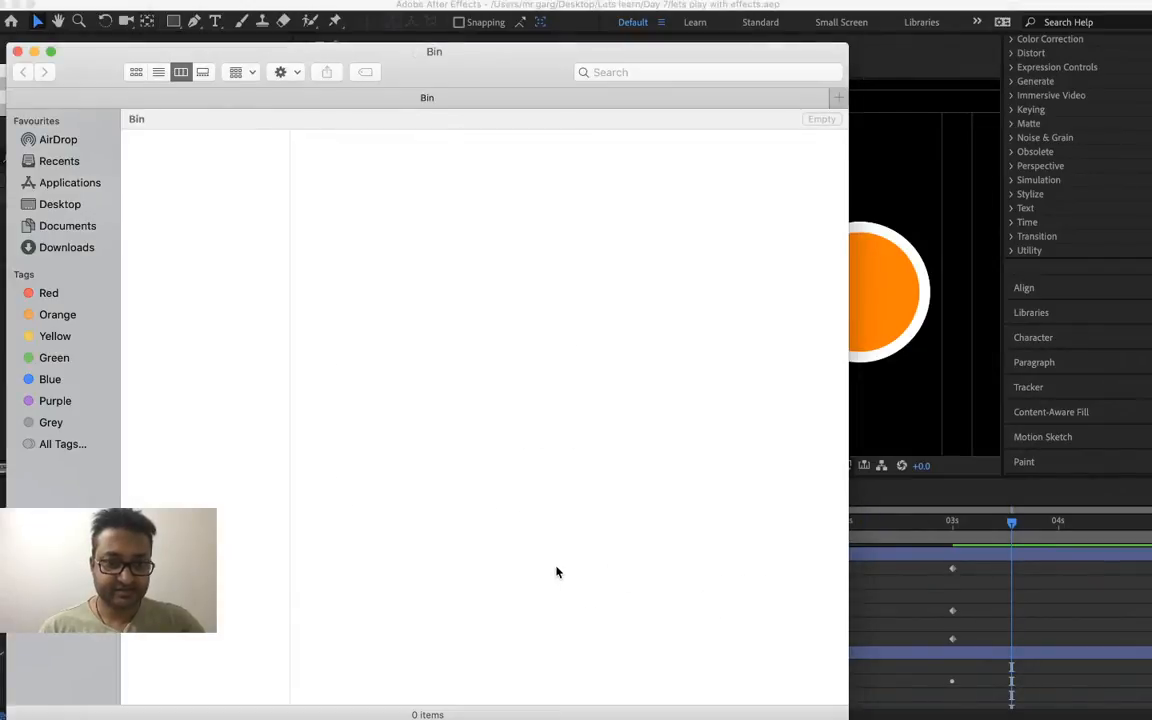
click(60, 204)
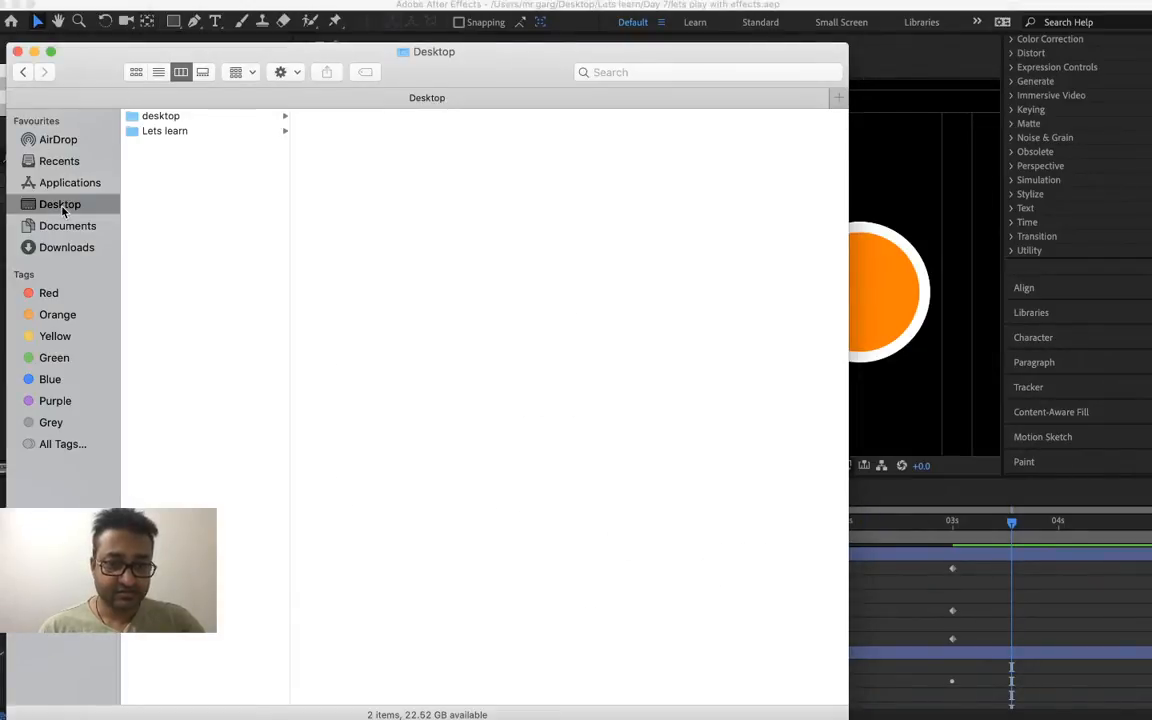
key(super+w)
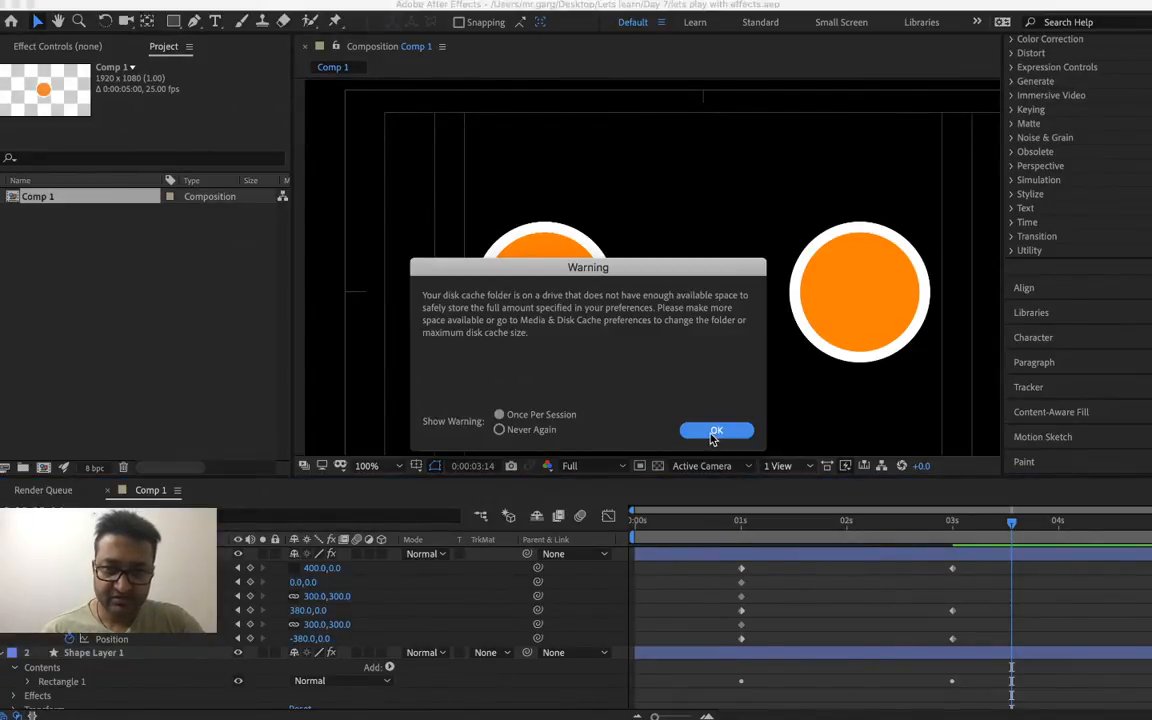
- Dismiss the disk cache warning and preview the Comp 1 animation from about 0:00:00:22
click(713, 432)
click(731, 521)
key(space)
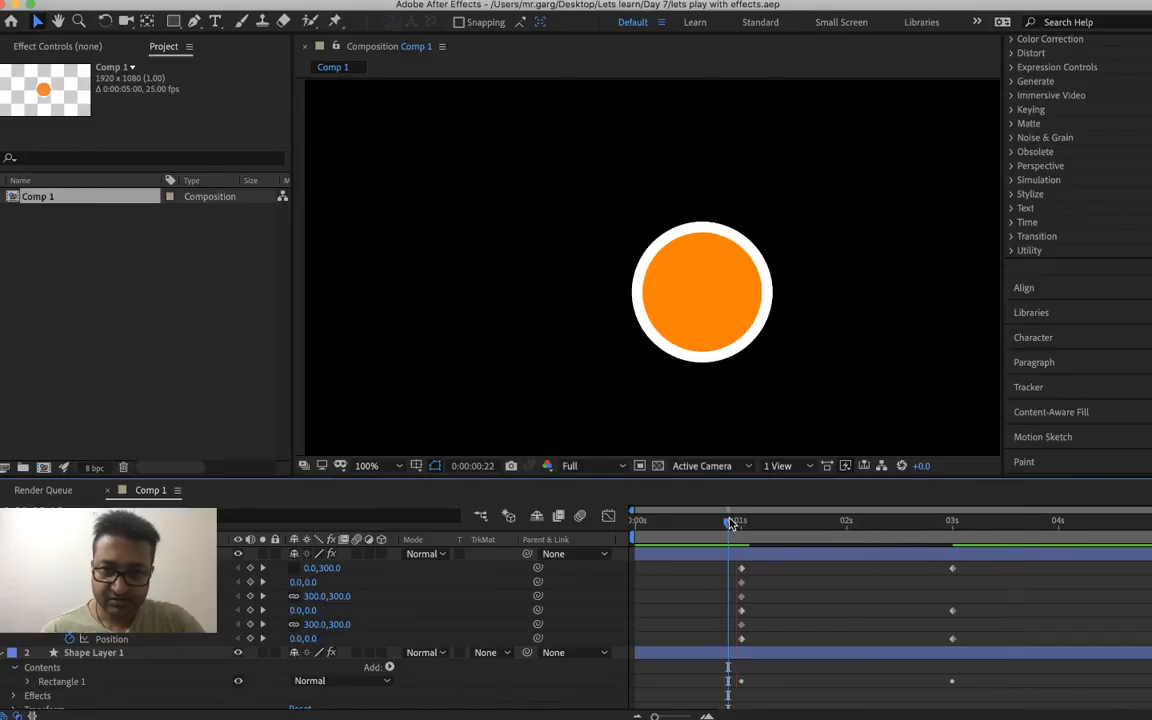
key(space)
- Duplicate Shape Layer 2 and reveal the copy's keyframed properties with the playhead on the 0:00:01:00 keyframes
click(744, 521)
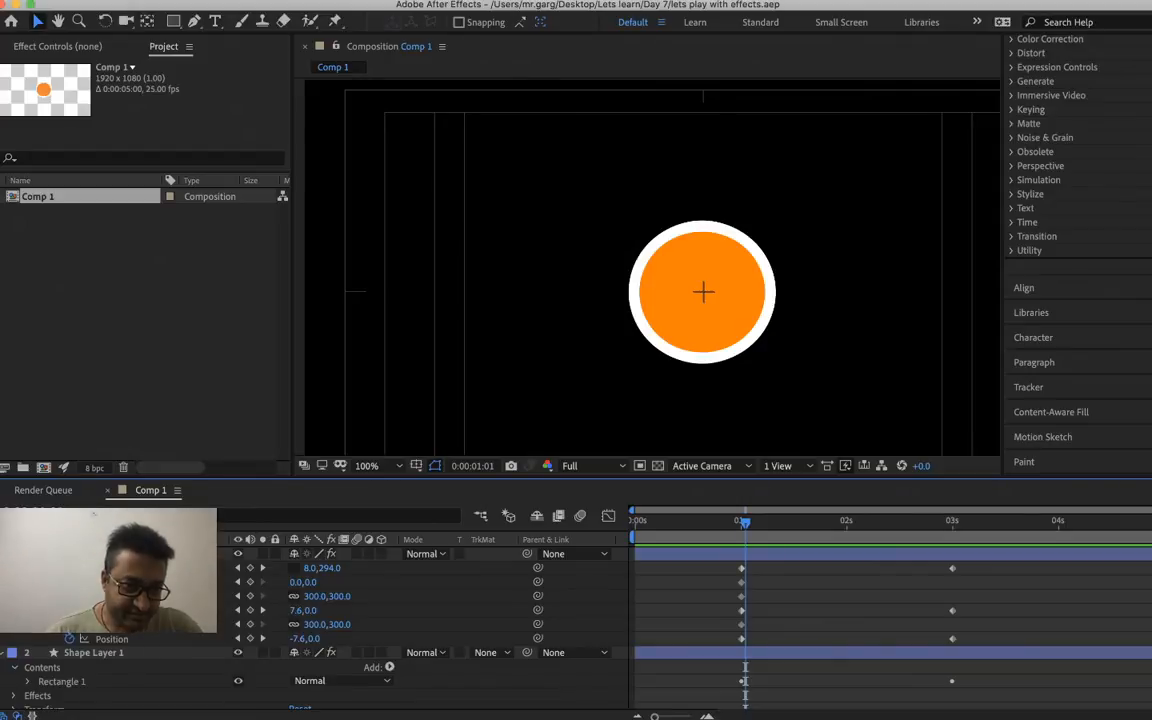
click(3, 554)
click(3, 554)
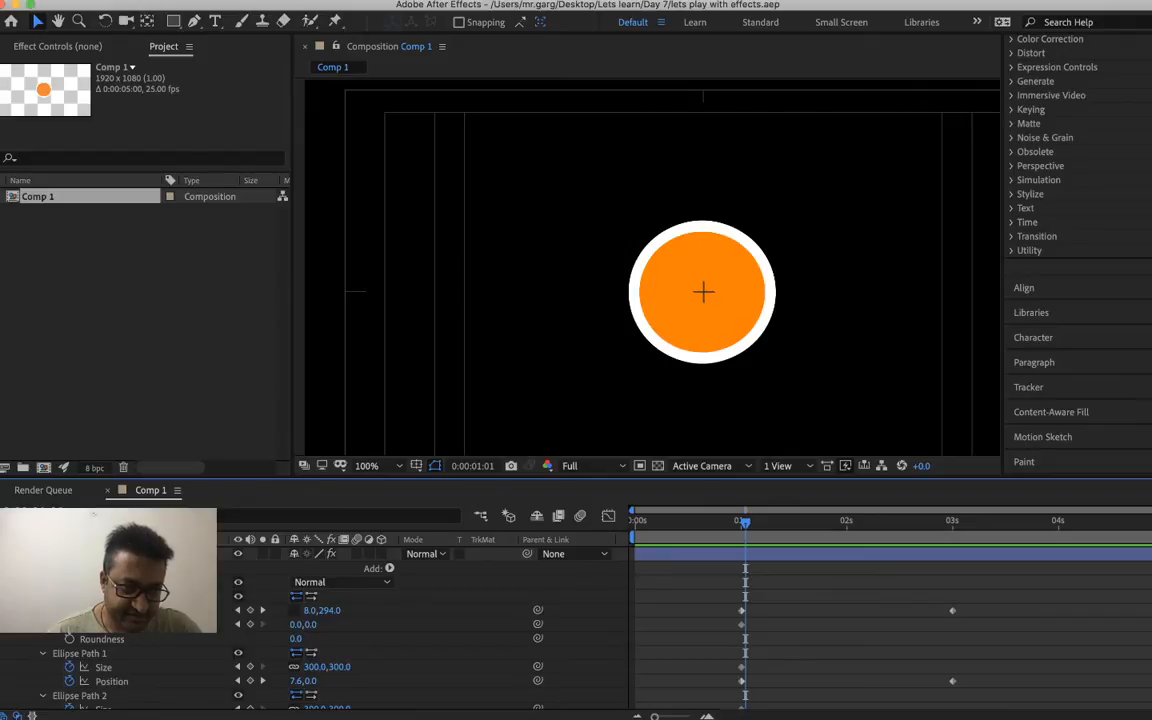
right_click(49, 554)
click(89, 641)
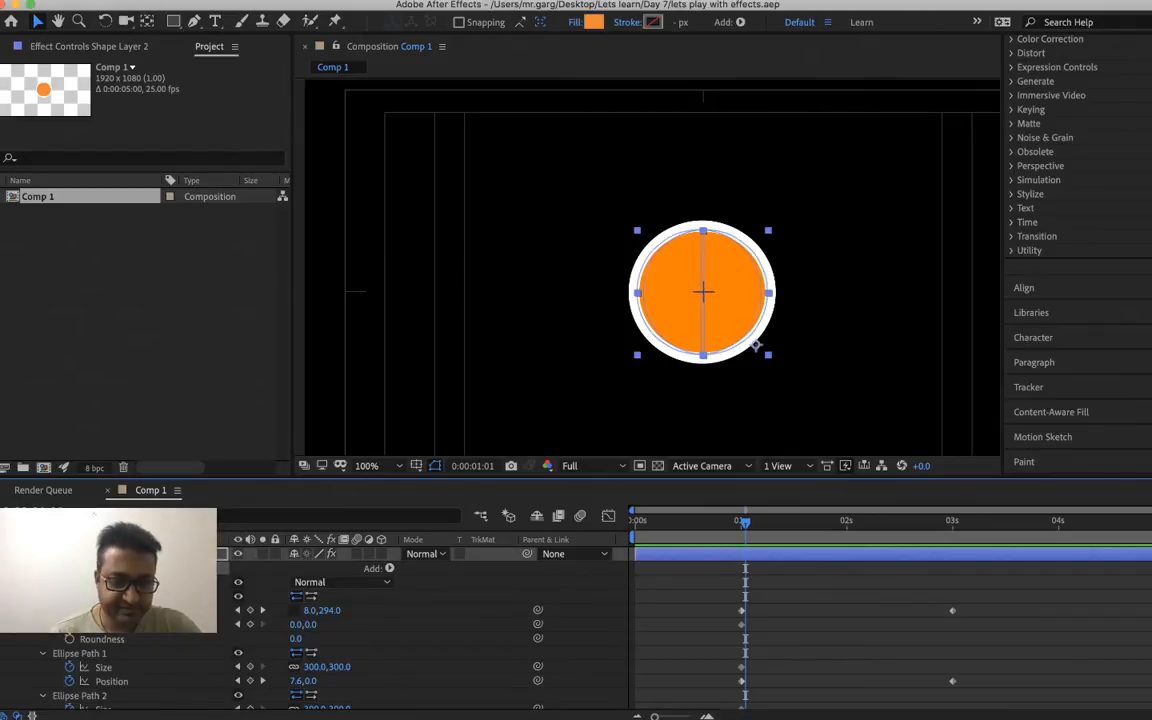
key(super+d)
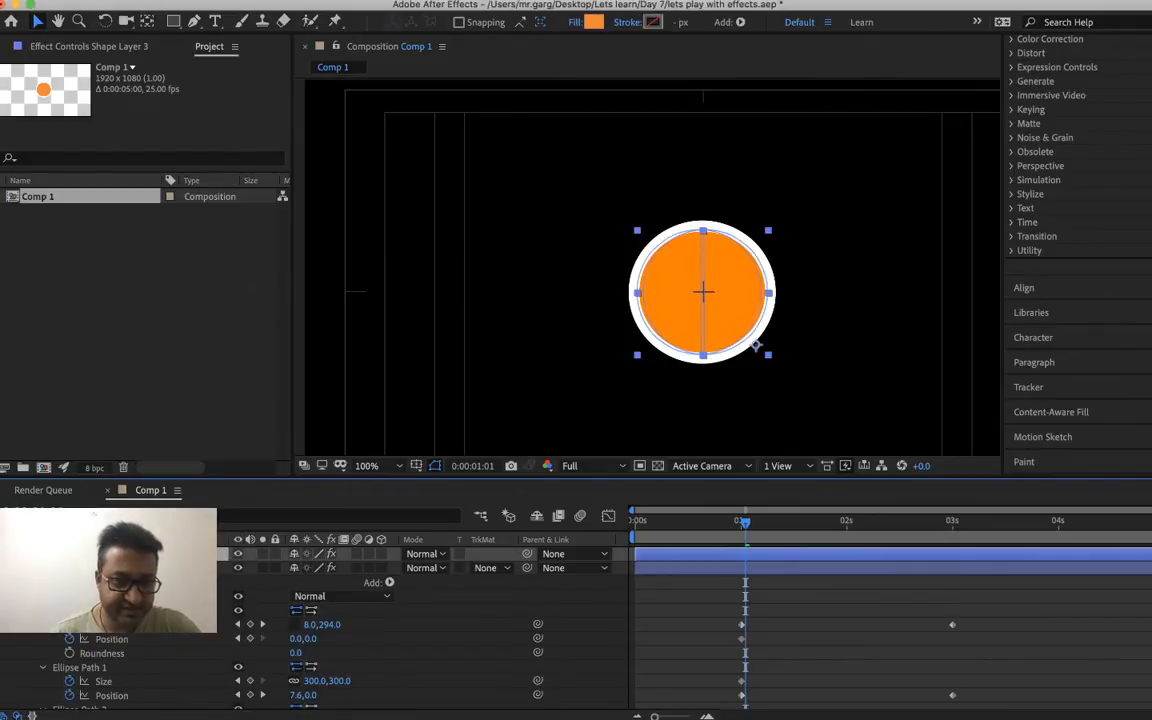
key(u)
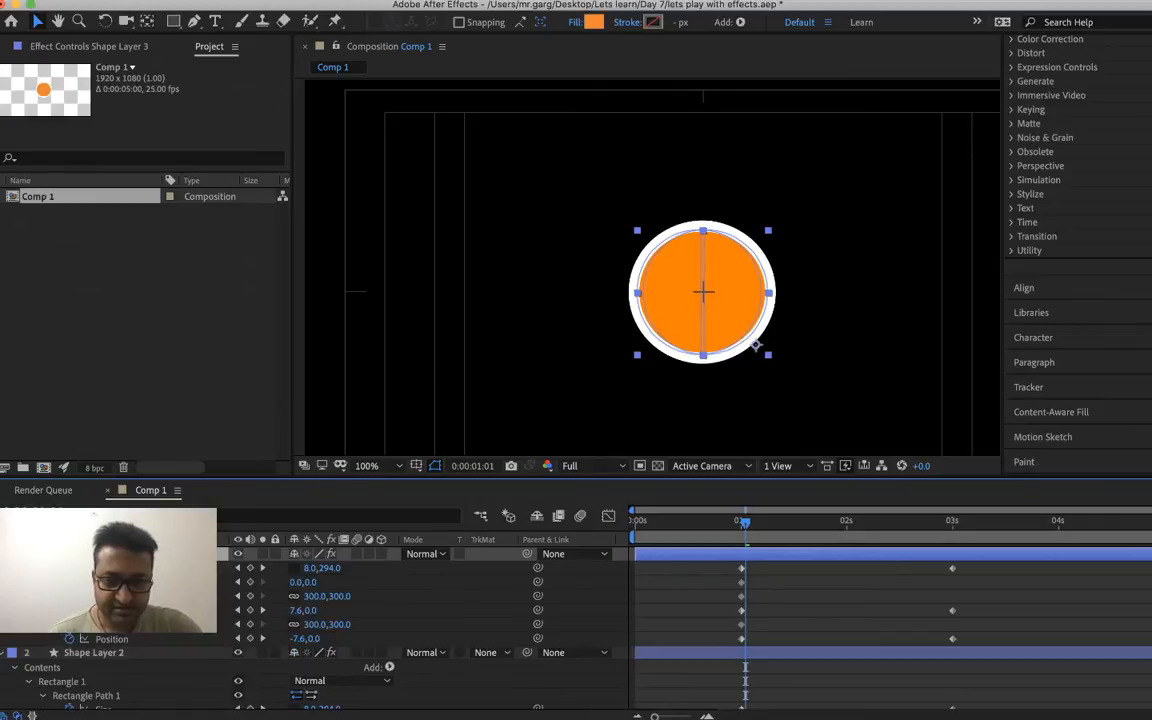
key(j)
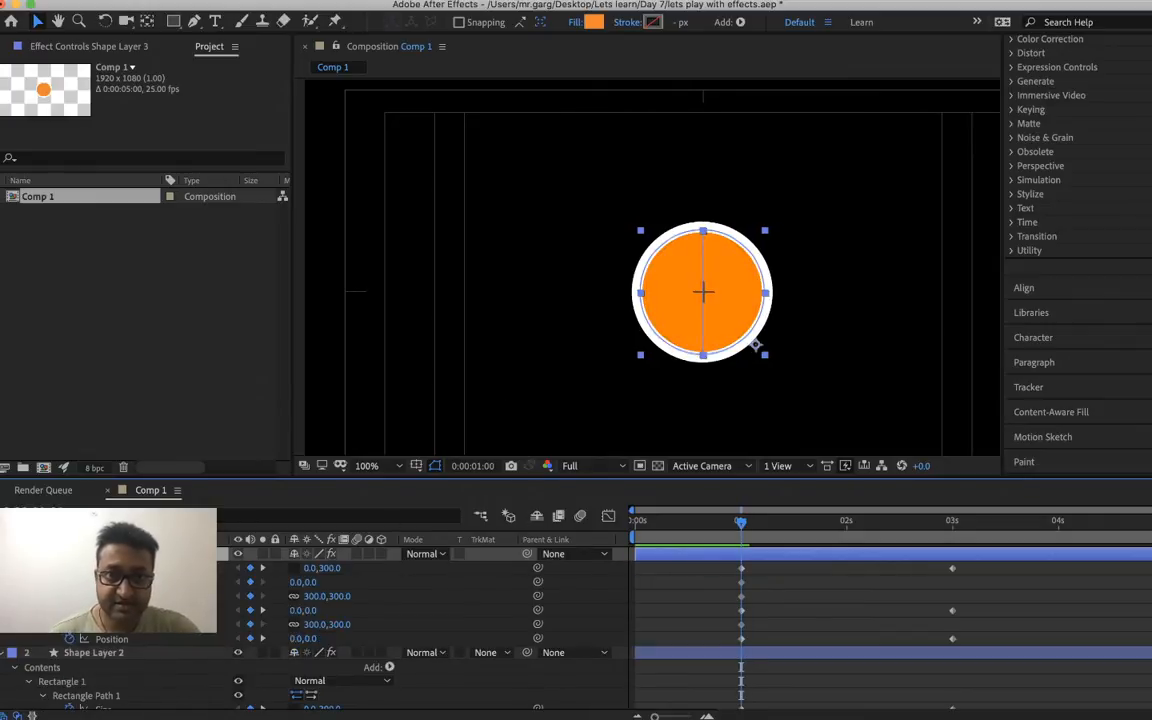
- Change the fill colour of the duplicated shape layer to the Honeydew pencil colour
click(595, 22)
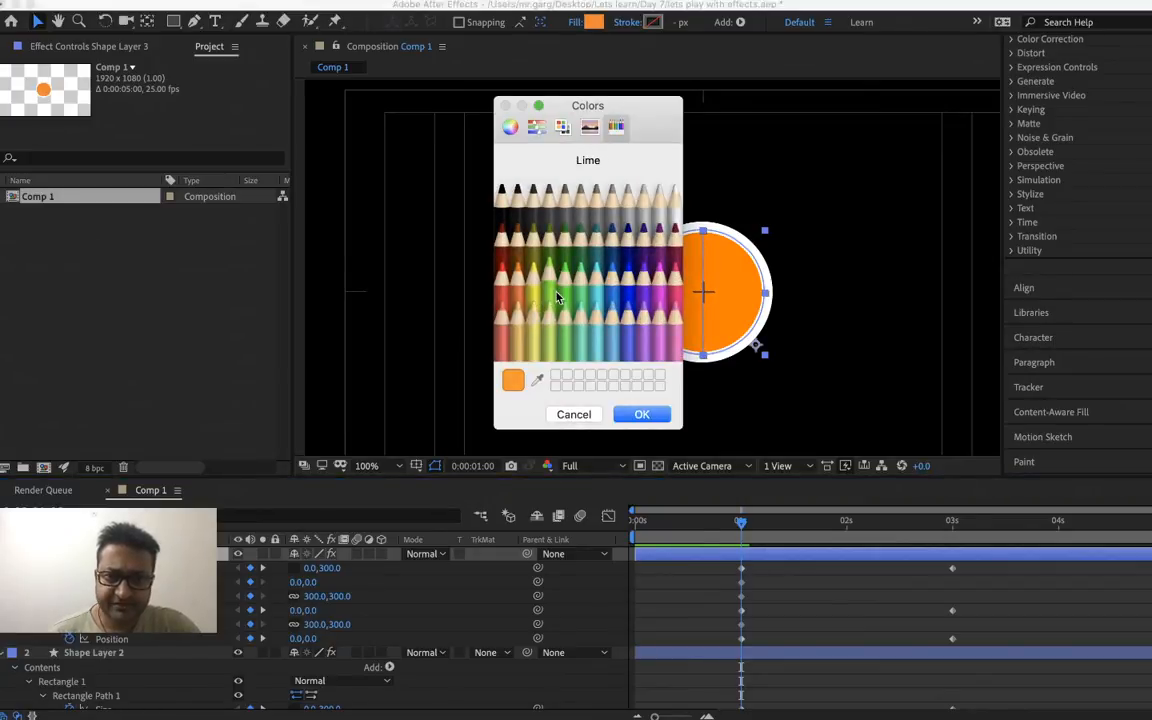
click(553, 298)
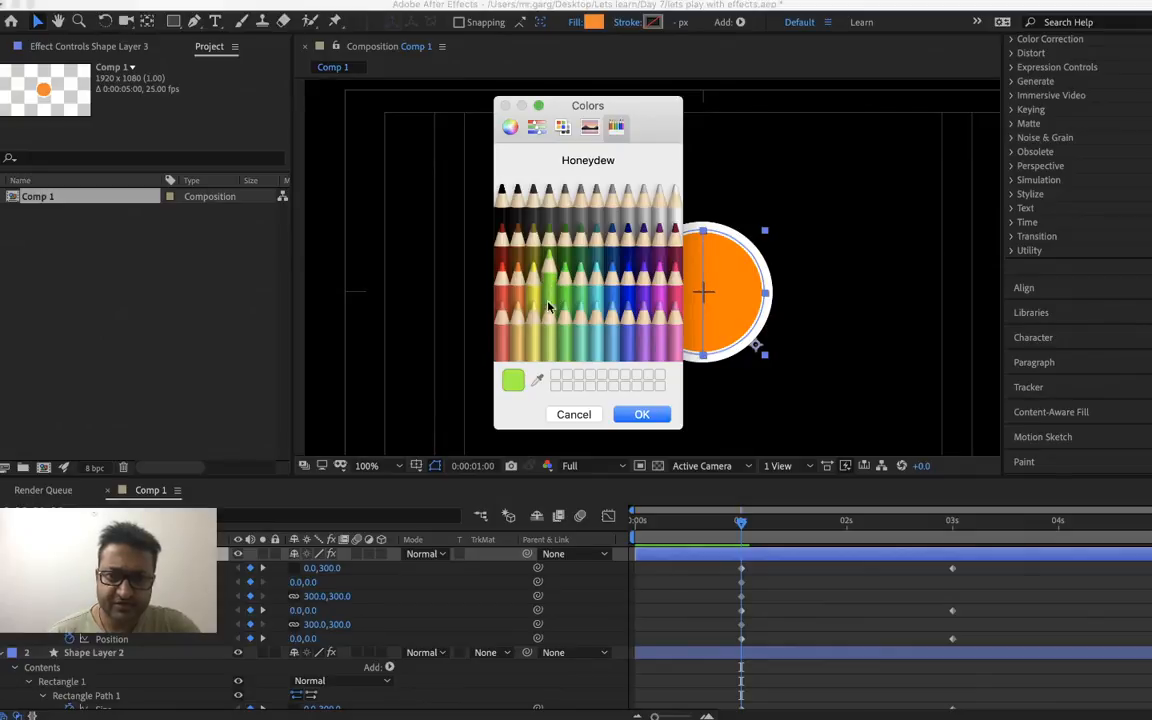
click(642, 414)
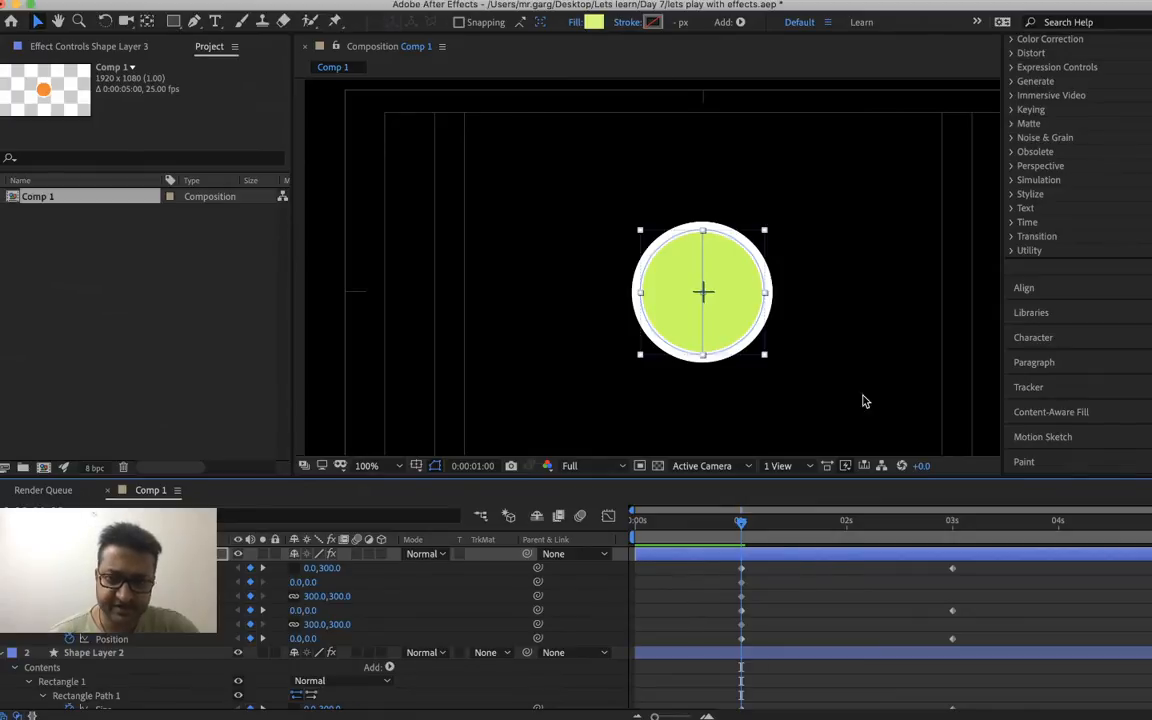
click(795, 350)
right_click(785, 557)
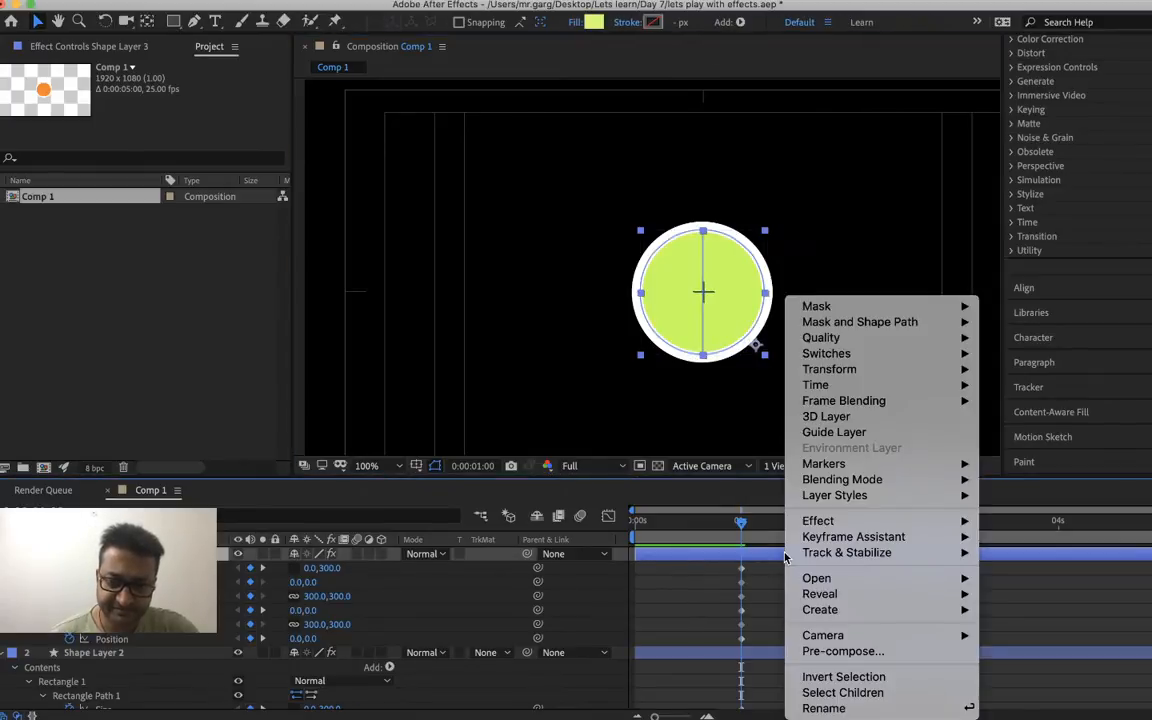
key(Escape)
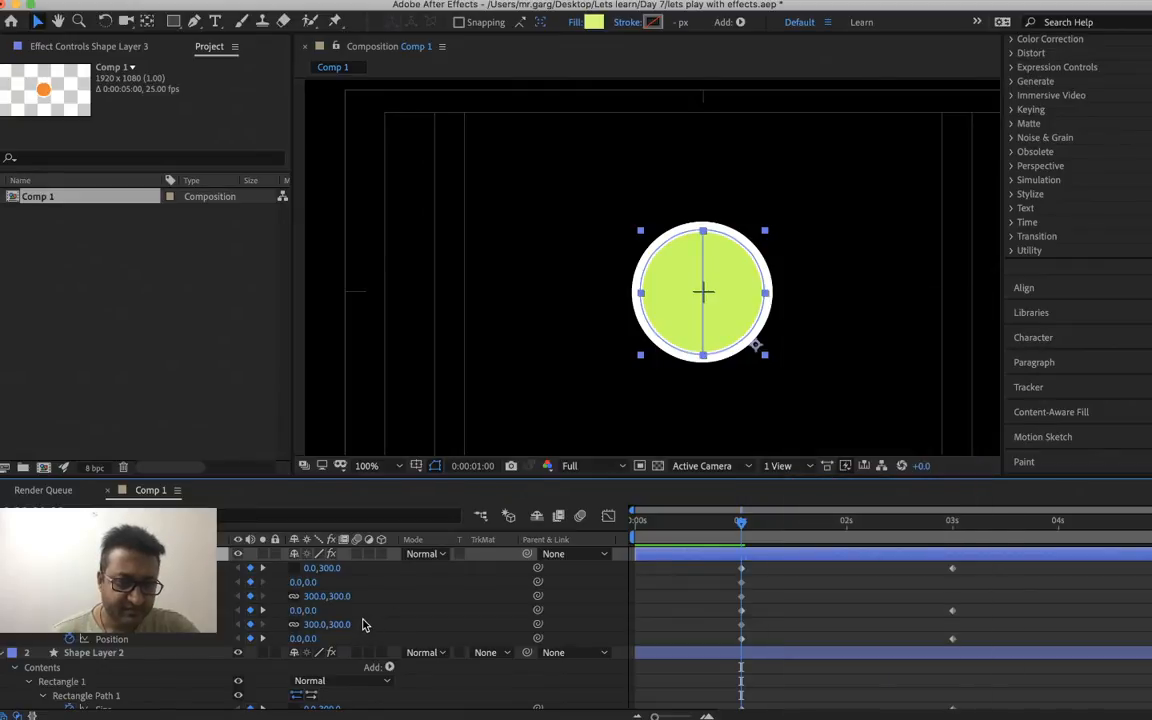
- Set the duplicated layer's rectangle path size to 0 px wide and 100 px high at the one-second keyframe
right_click(333, 570)
click(345, 581)
text(100)
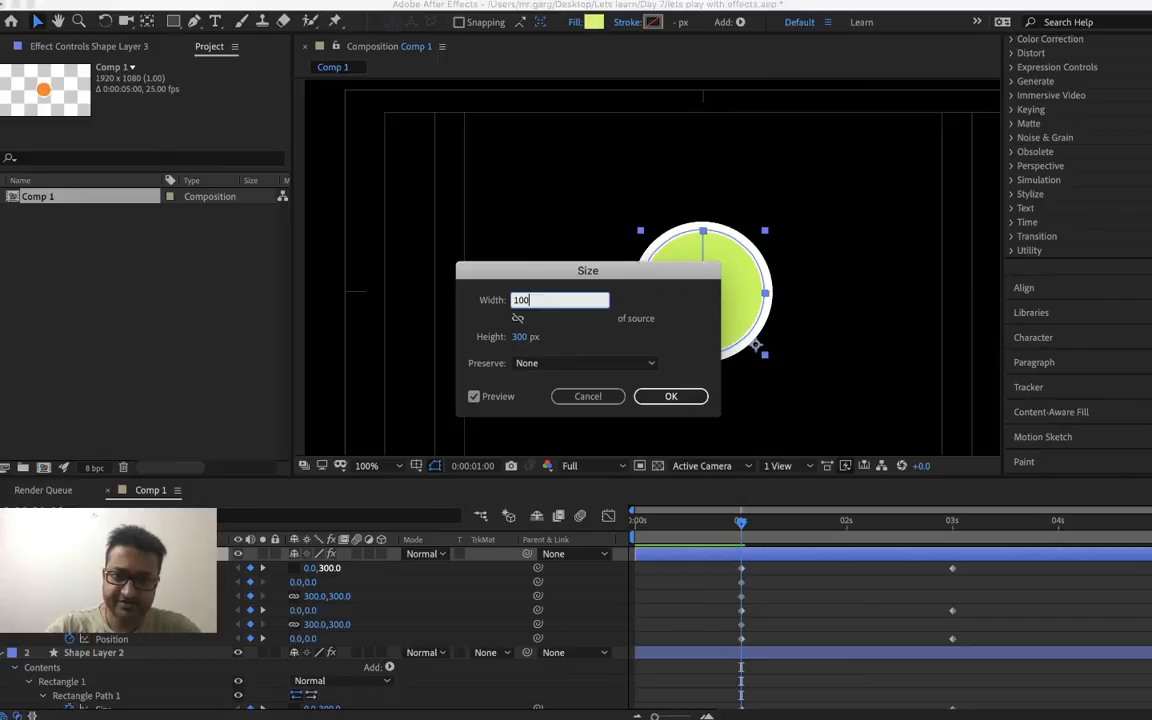
key(BackSpace)
key(BackSpace)
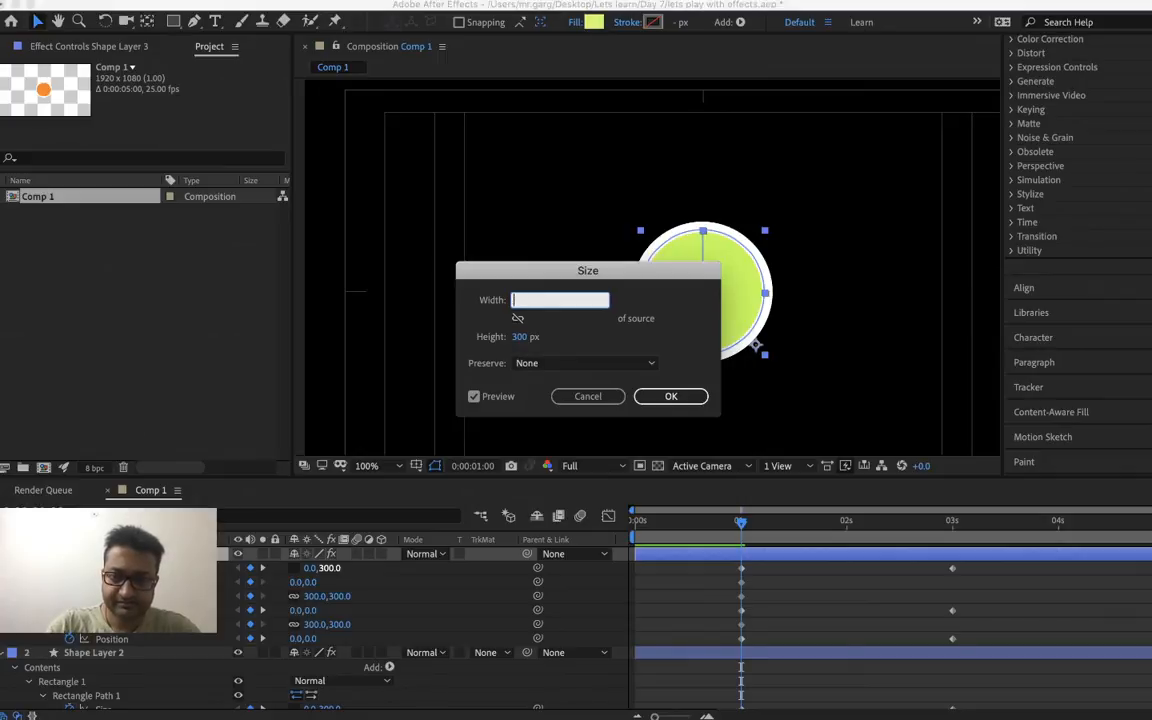
key(Tab)
text(1)
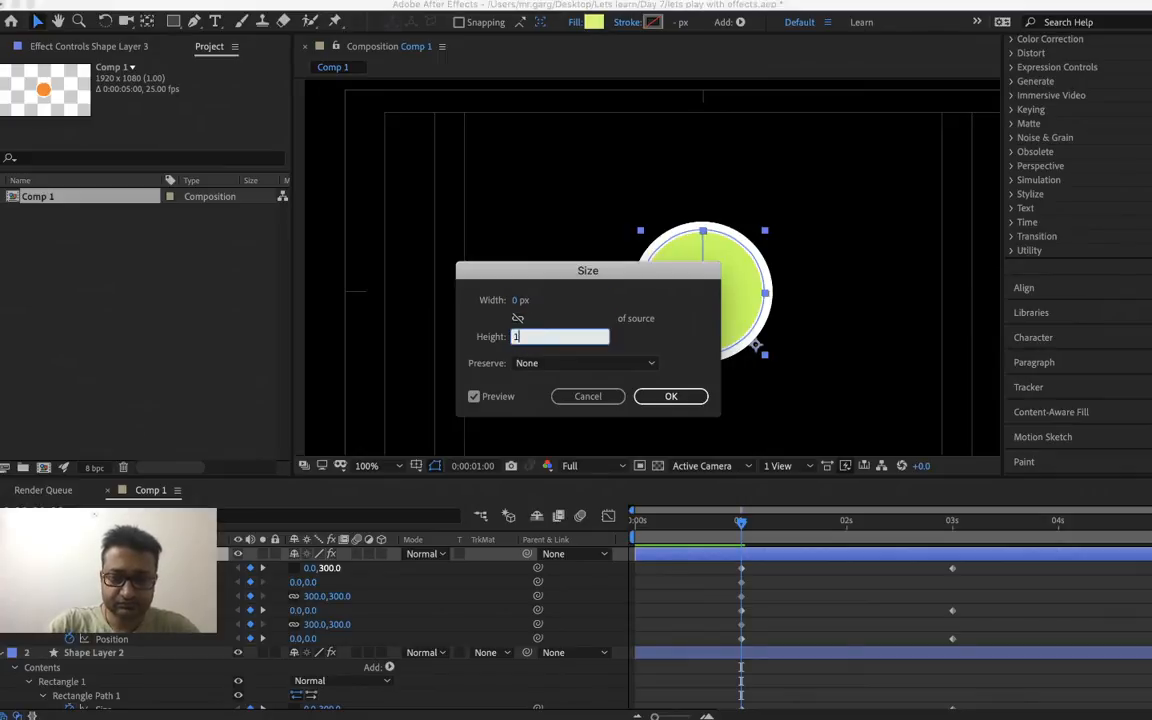
key(Return)
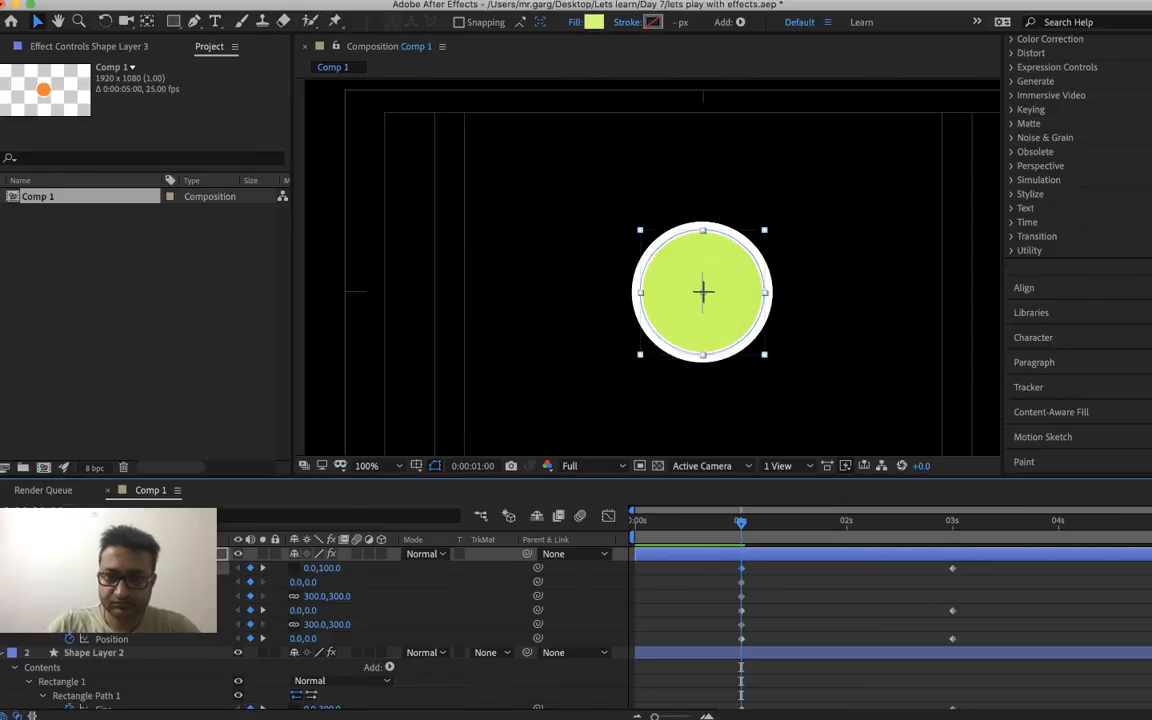
- Set the size of both ellipse paths in the duplicated layer to 100 by 100 px at the one-second keyframe
click(341, 599)
text(100)
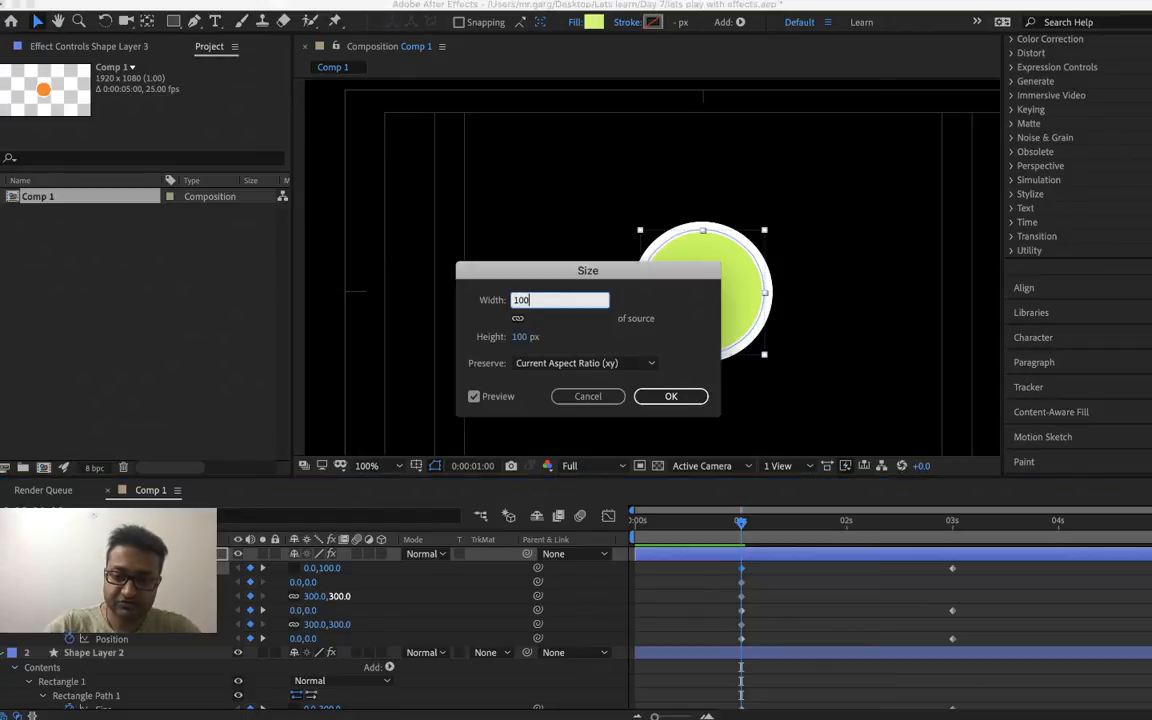
key(Return)
right_click(340, 624)
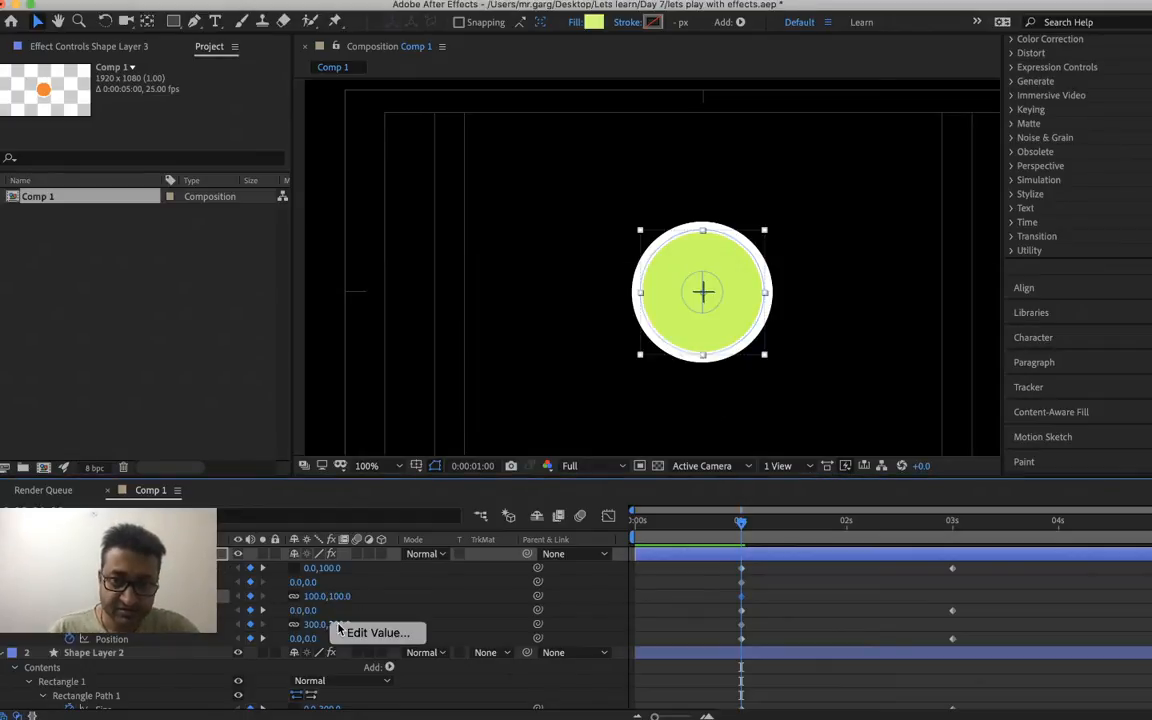
click(350, 632)
text(100)
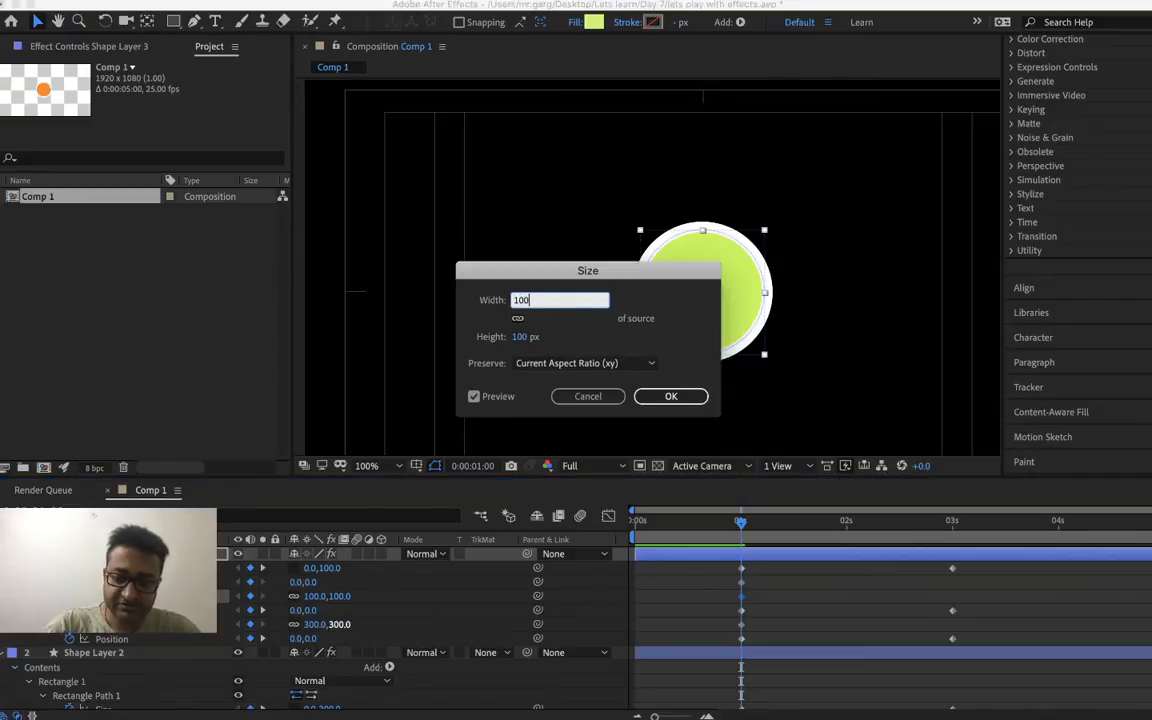
key(Return)
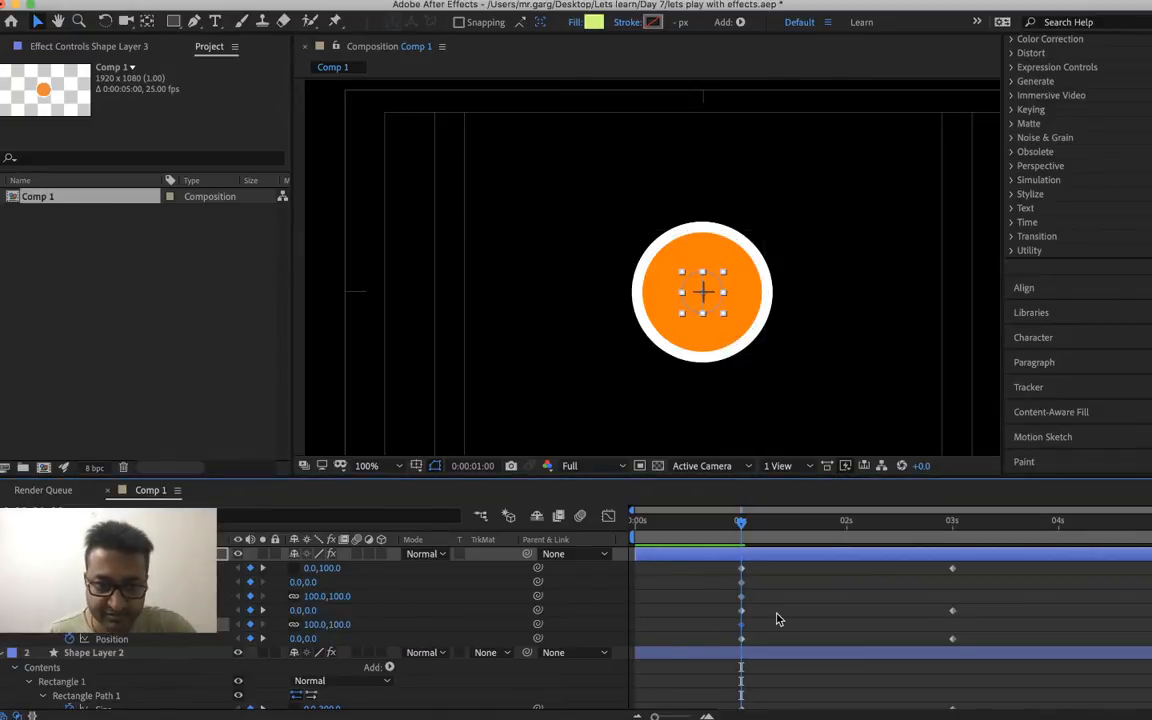
- Preview the splitting animation from just before the one-second mark, and return the playhead to 0:00:01:00
drag(740, 521, 719, 525)
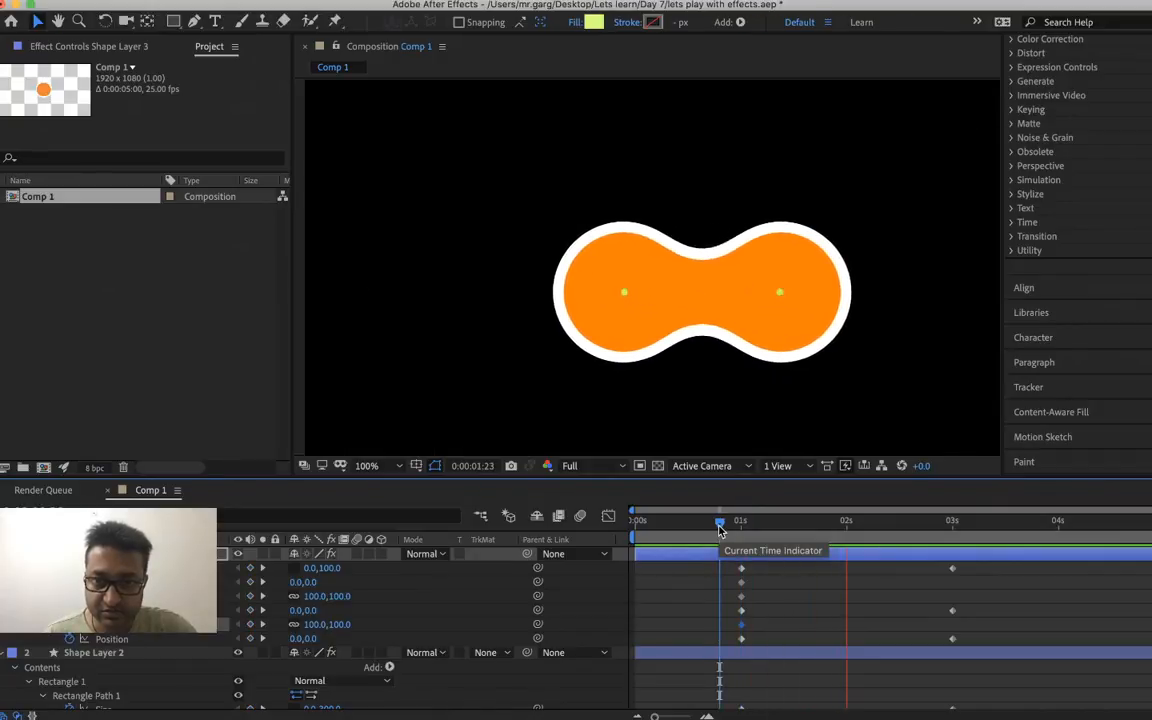
key(space)
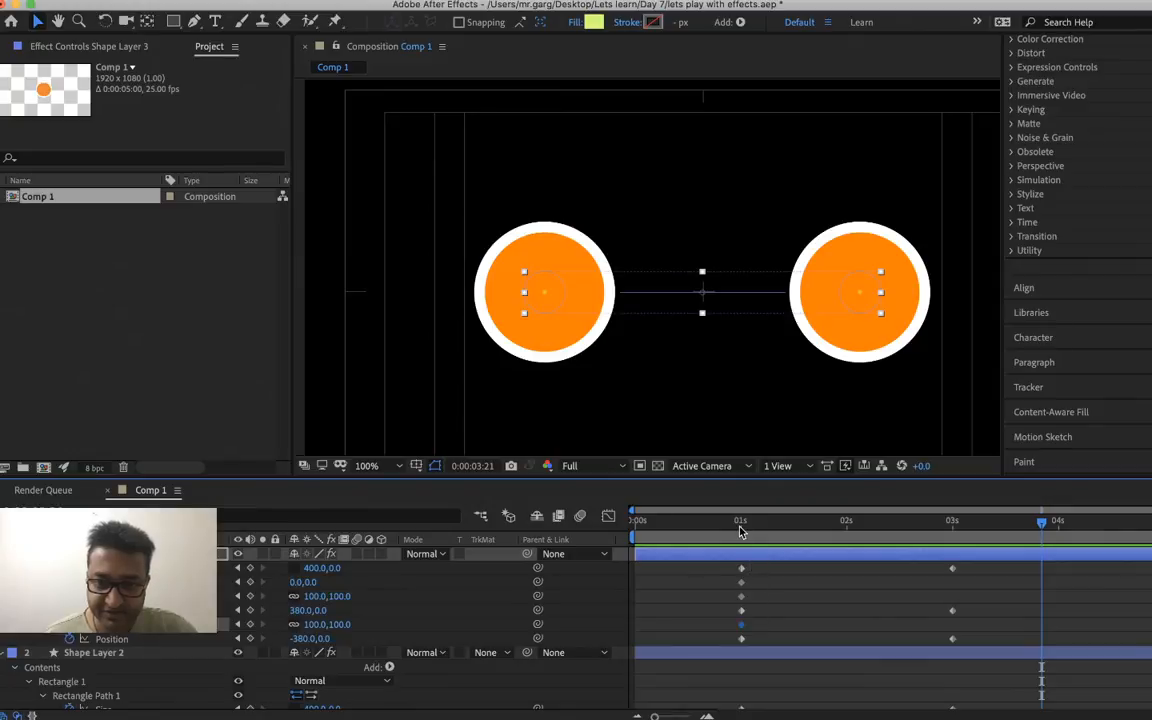
click(740, 522)
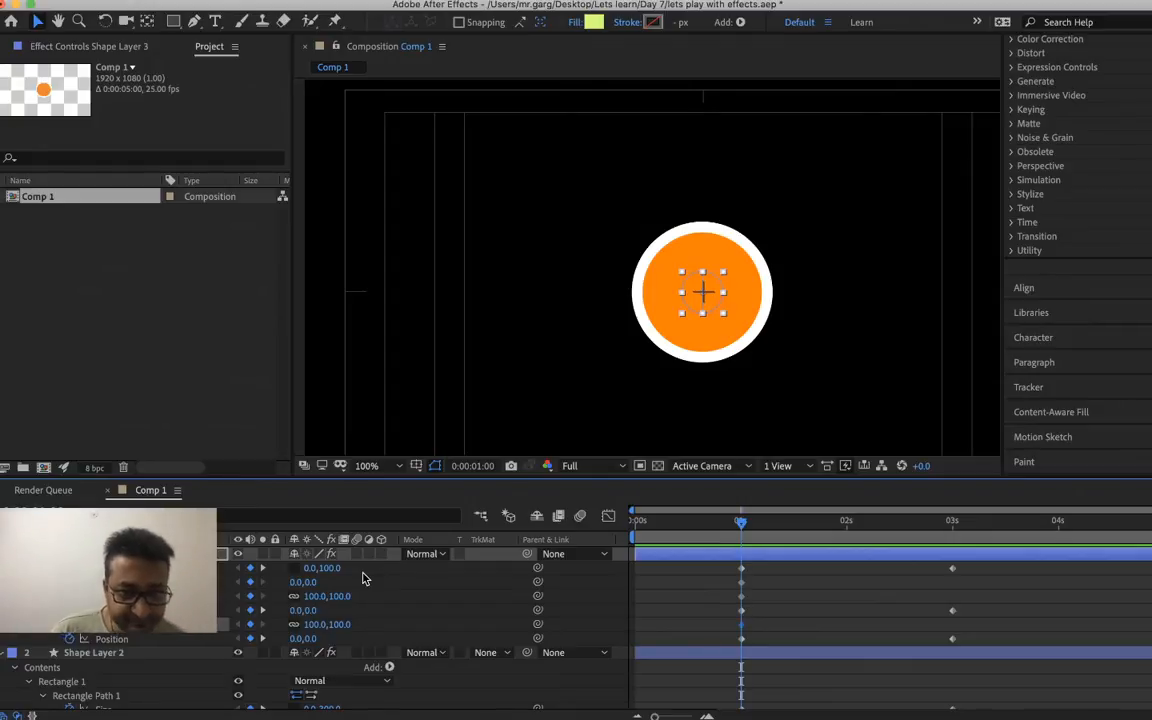
- Undo the ellipse size changes in the duplicated layer and set both ellipse paths to 200 by 200 px at the one-second keyframe
key(super+z)
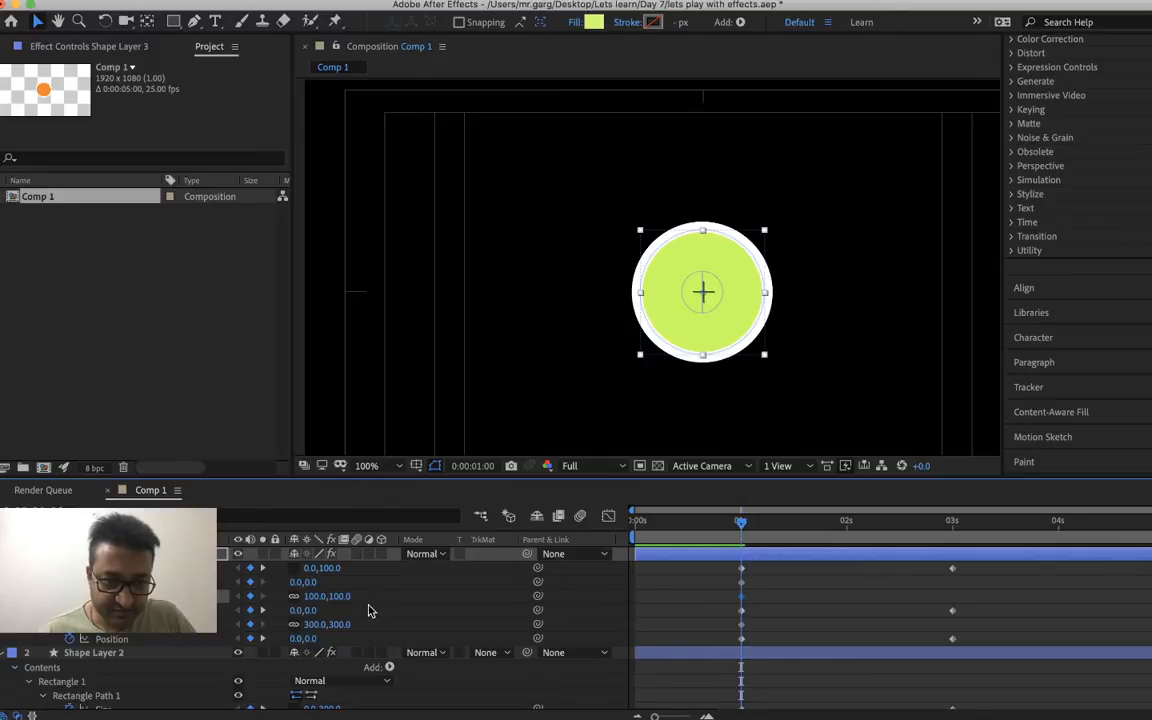
right_click(356, 600)
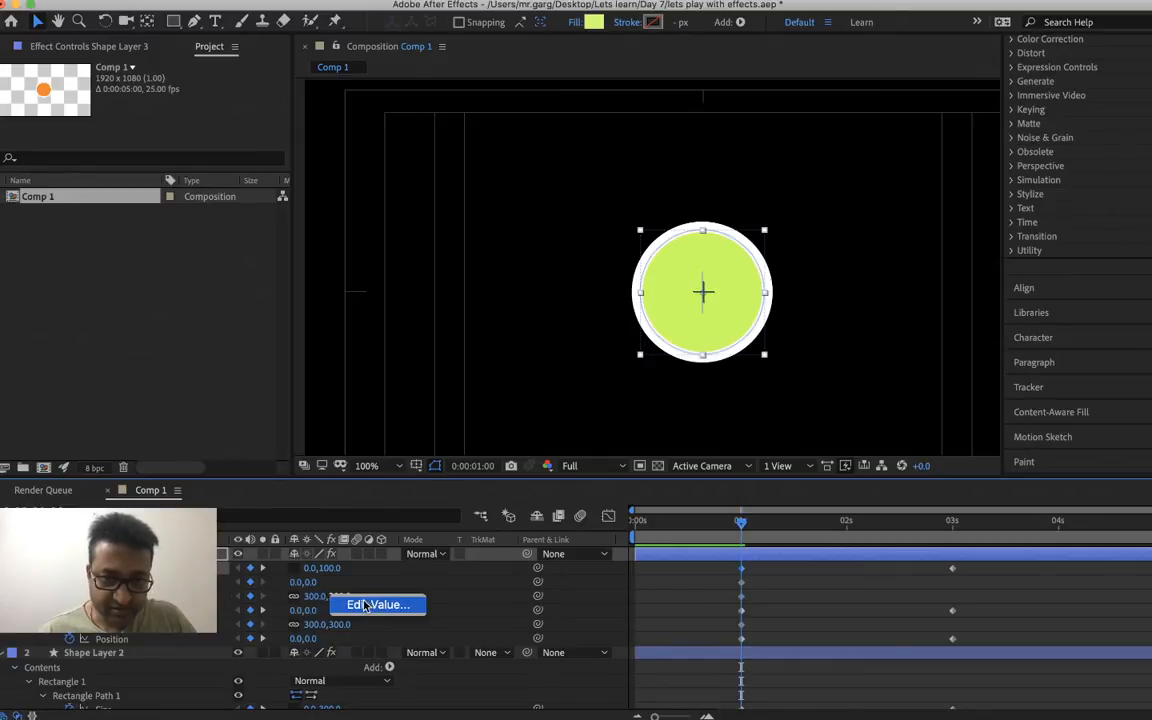
click(358, 604)
text(200)
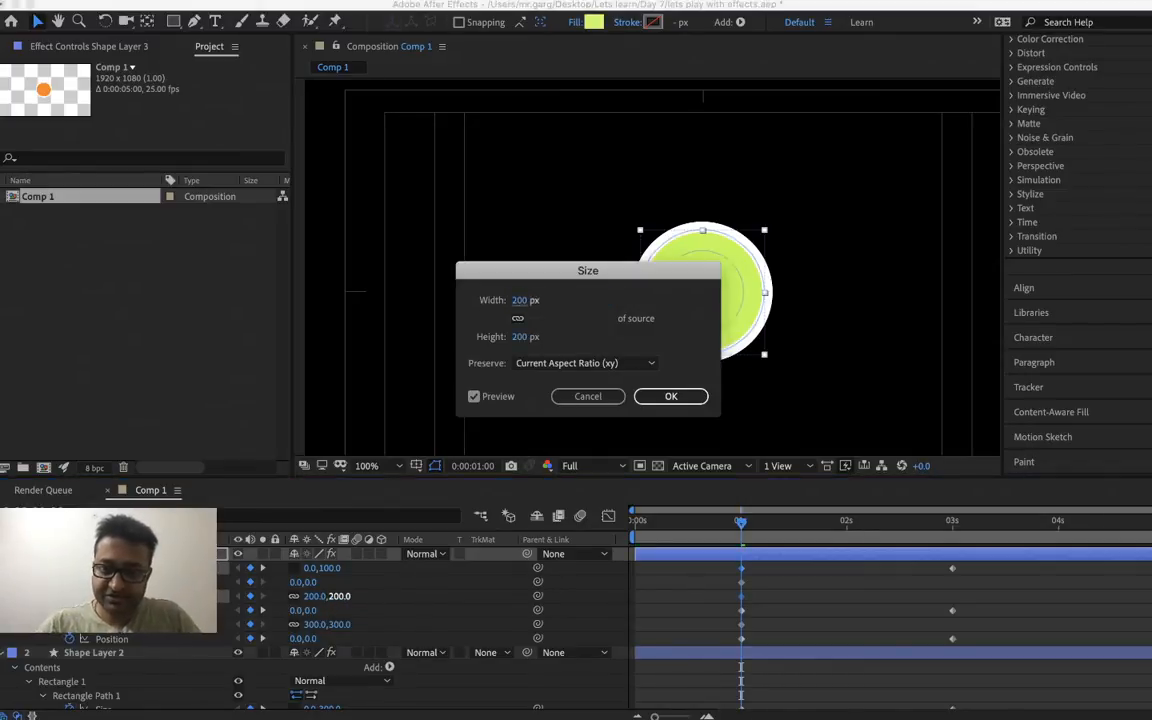
key(Return)
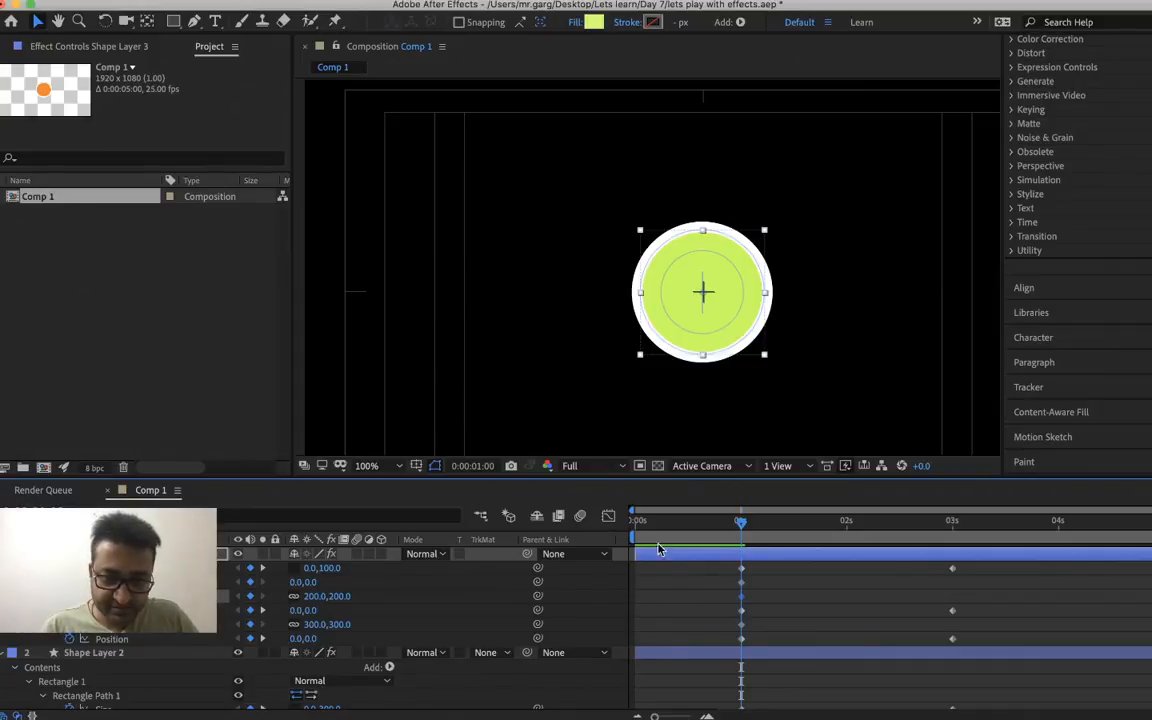
right_click(308, 630)
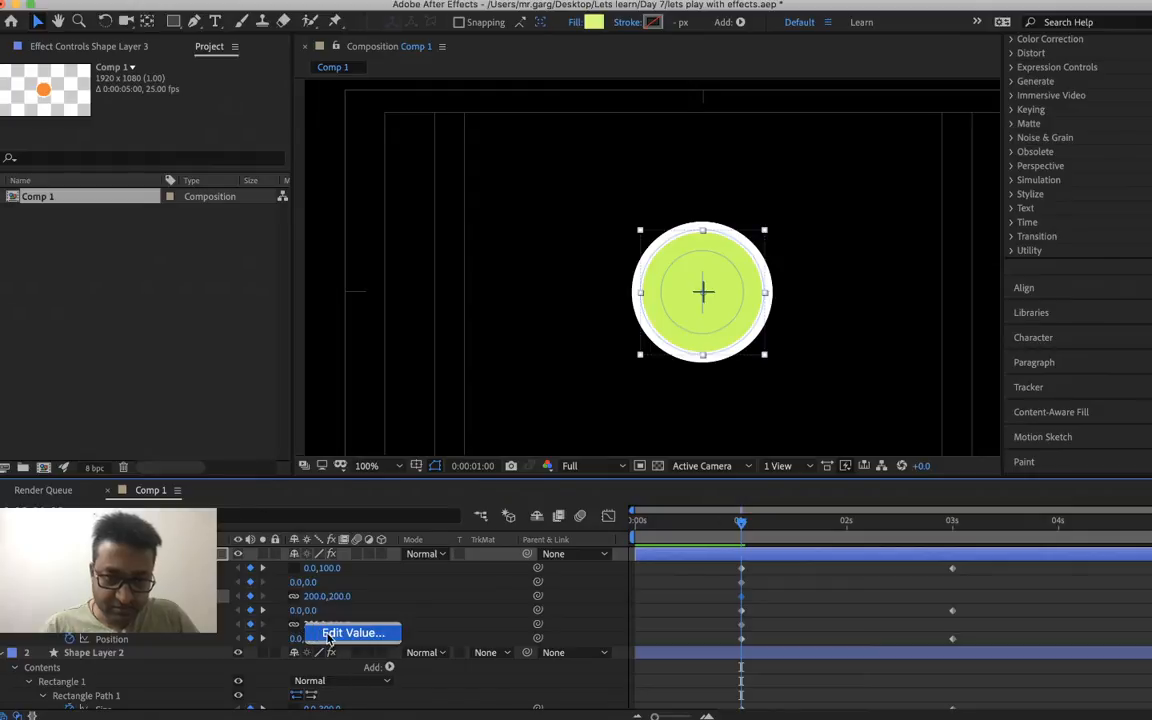
click(335, 632)
text(200)
key(Return)
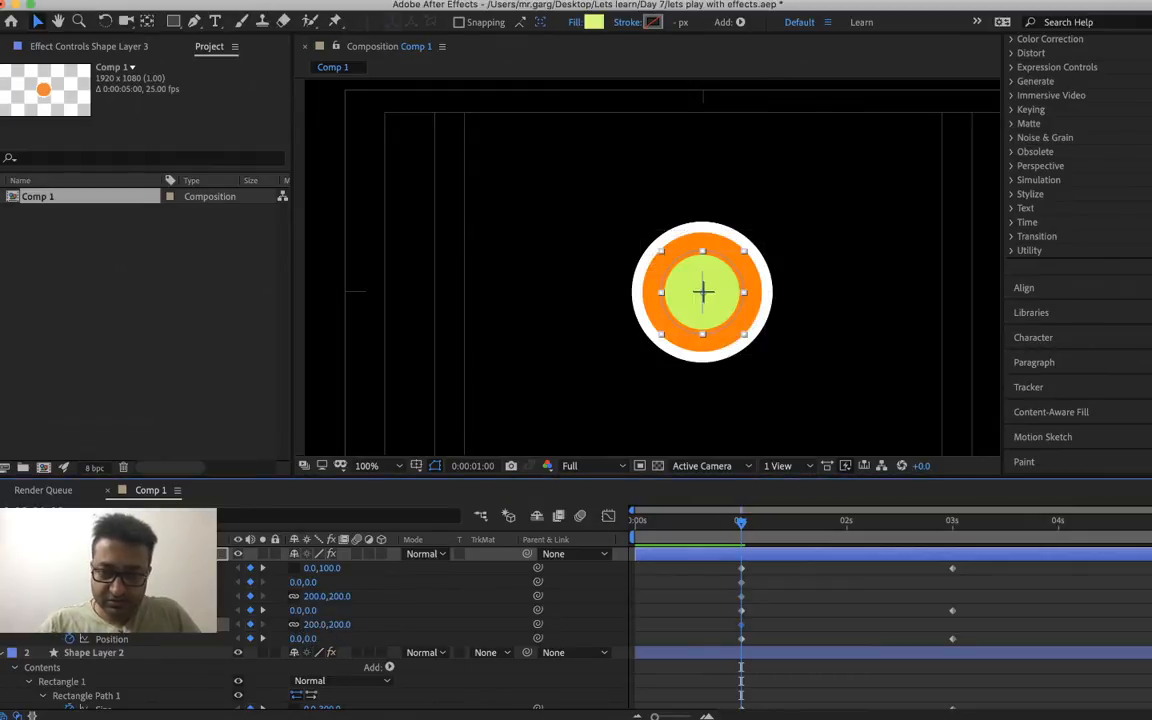
- Preview the three-colour splitting animation from one second and park the playhead at 0:00:02:03
key(space)
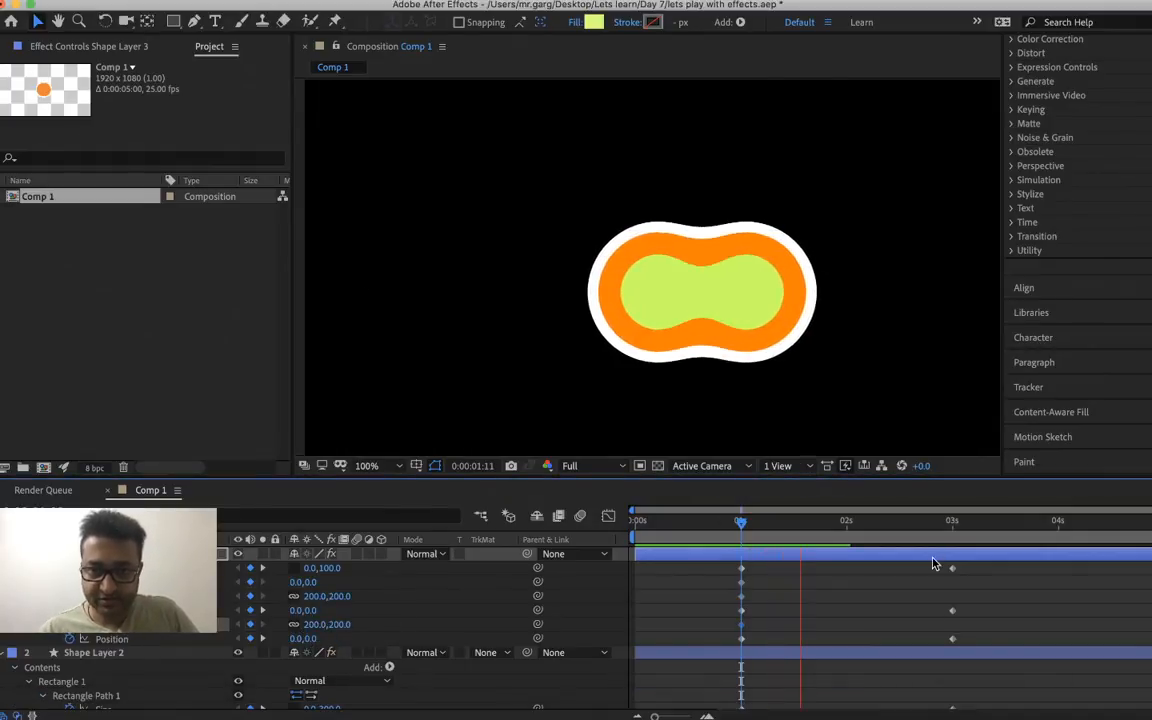
key(space)
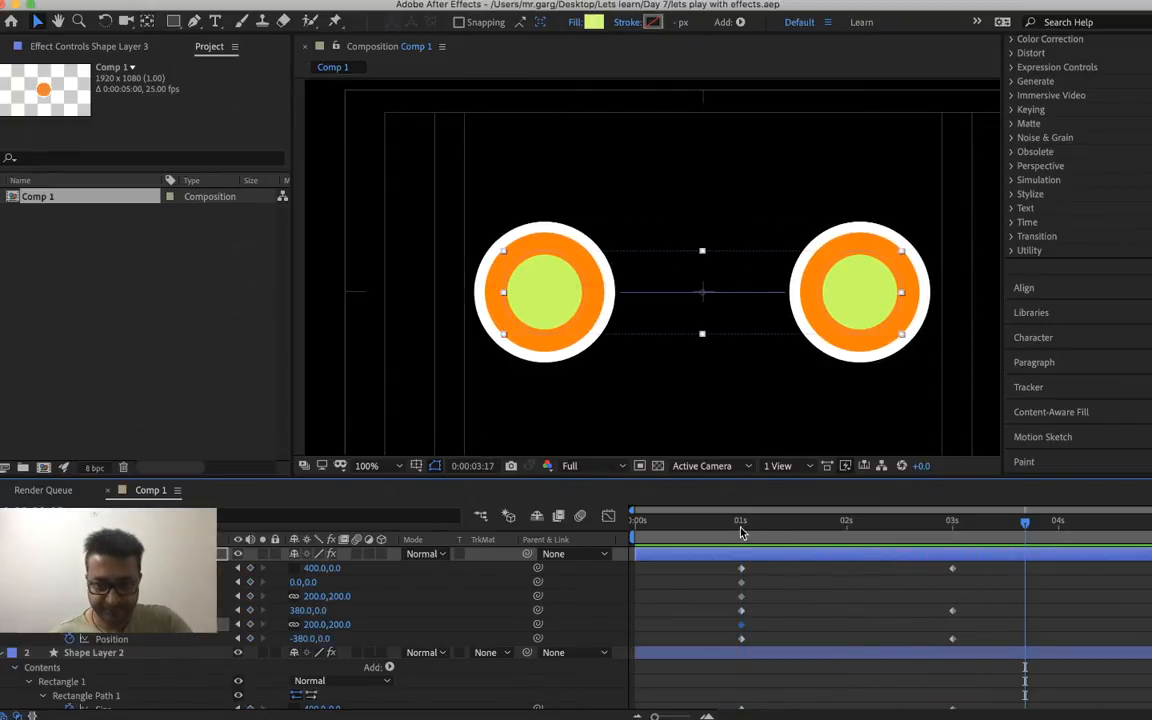
click(741, 521)
key(space)
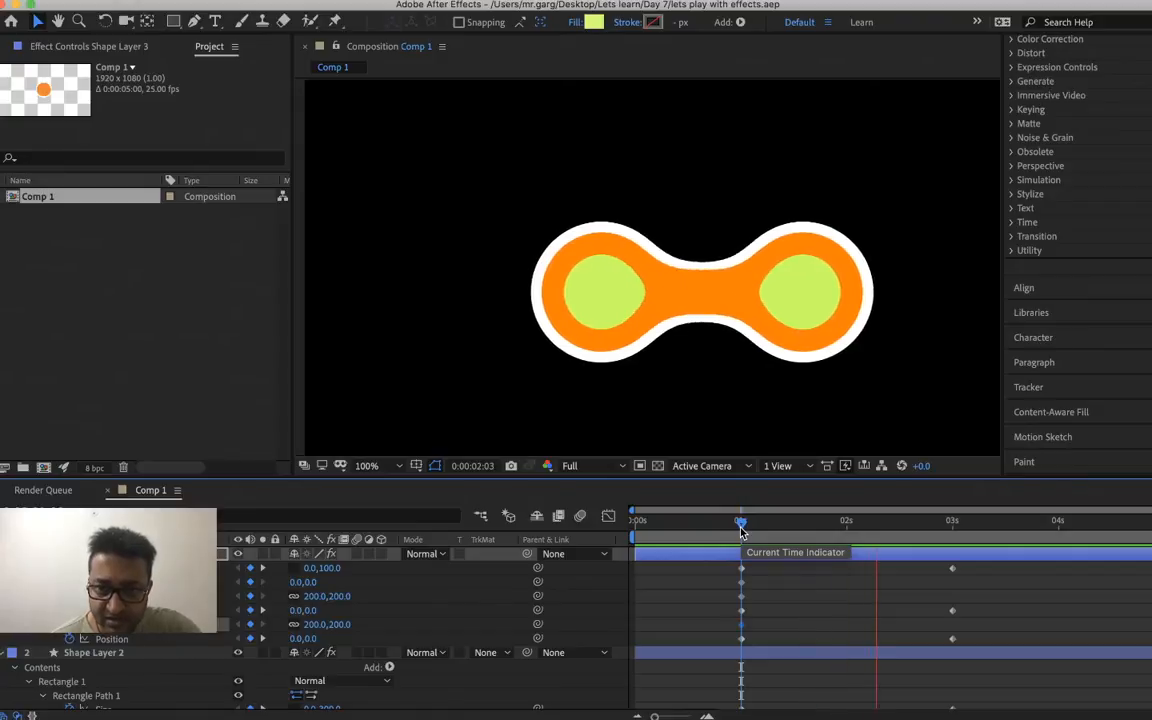
key(space)
drag(795, 522, 860, 548)
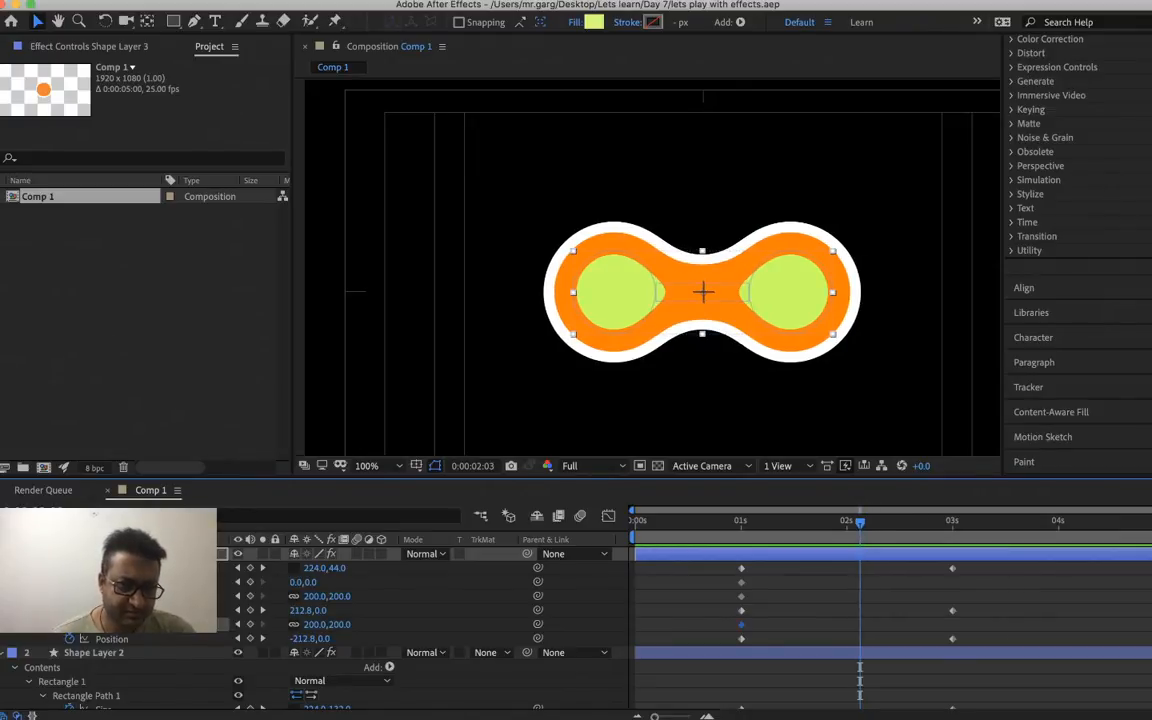
- Collapse the expanded properties of all three shape layers in the timeline
key(u)
click(3, 568)
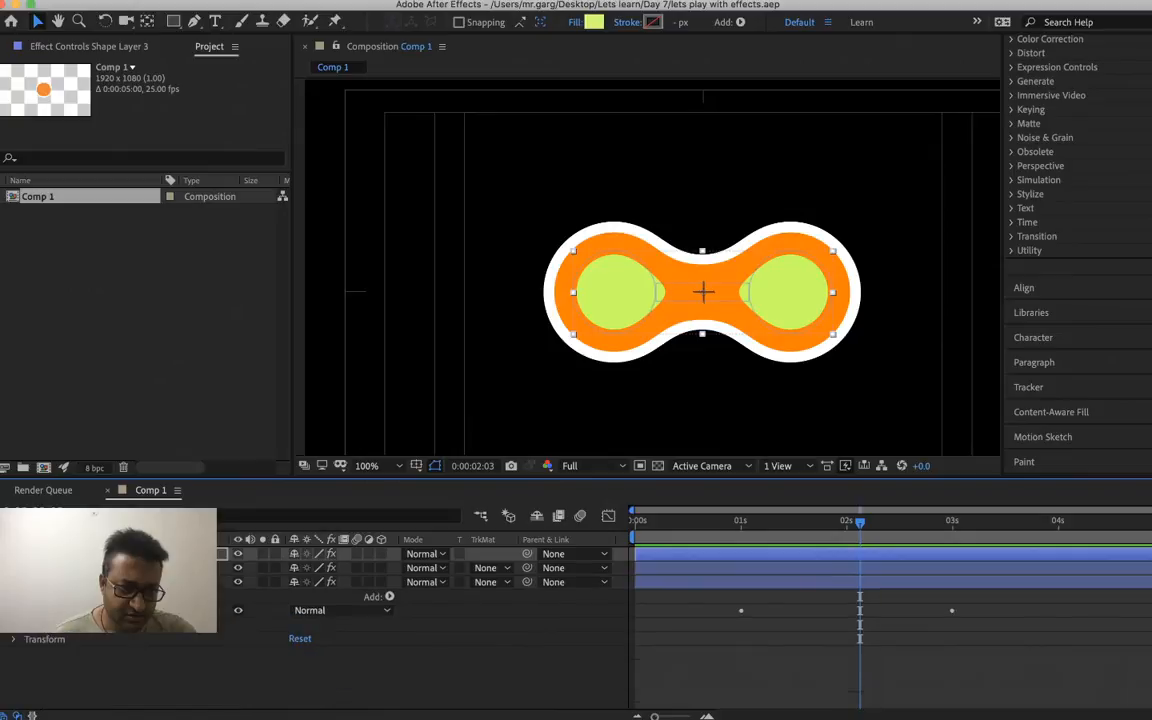
click(3, 582)
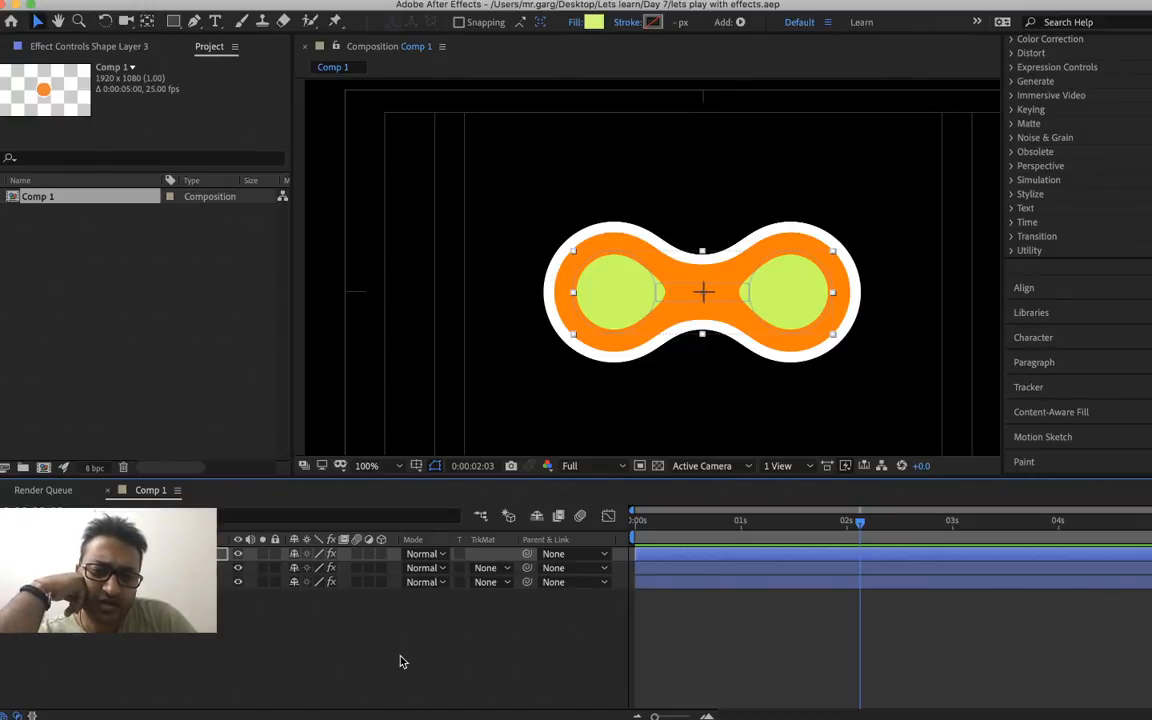
- Add a null object to the composition above the shape layers, with the composition view at 50%
key(comma)
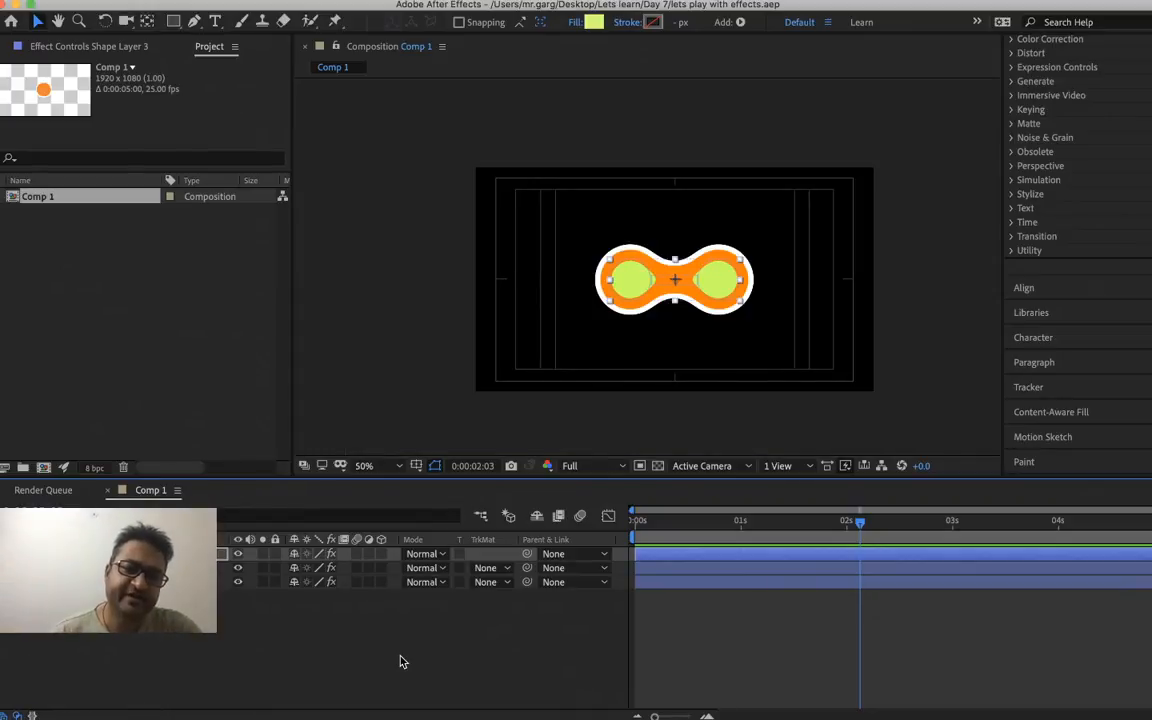
click(300, 0)
mouse_move(305, 8)
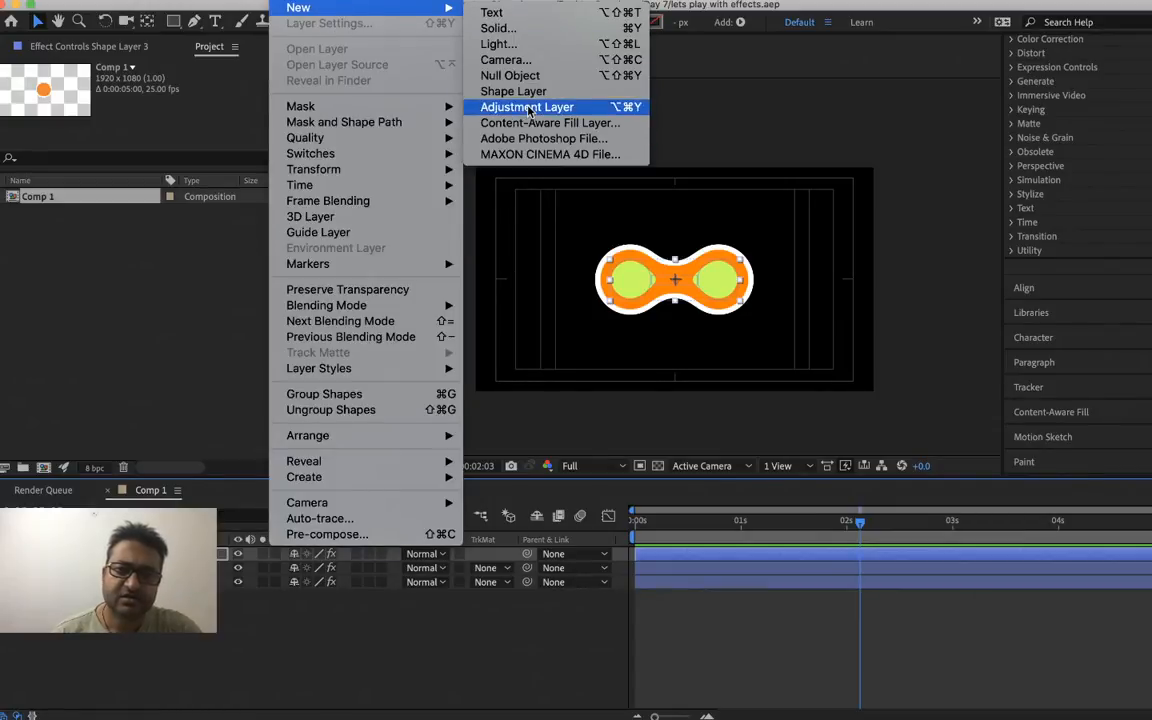
click(515, 76)
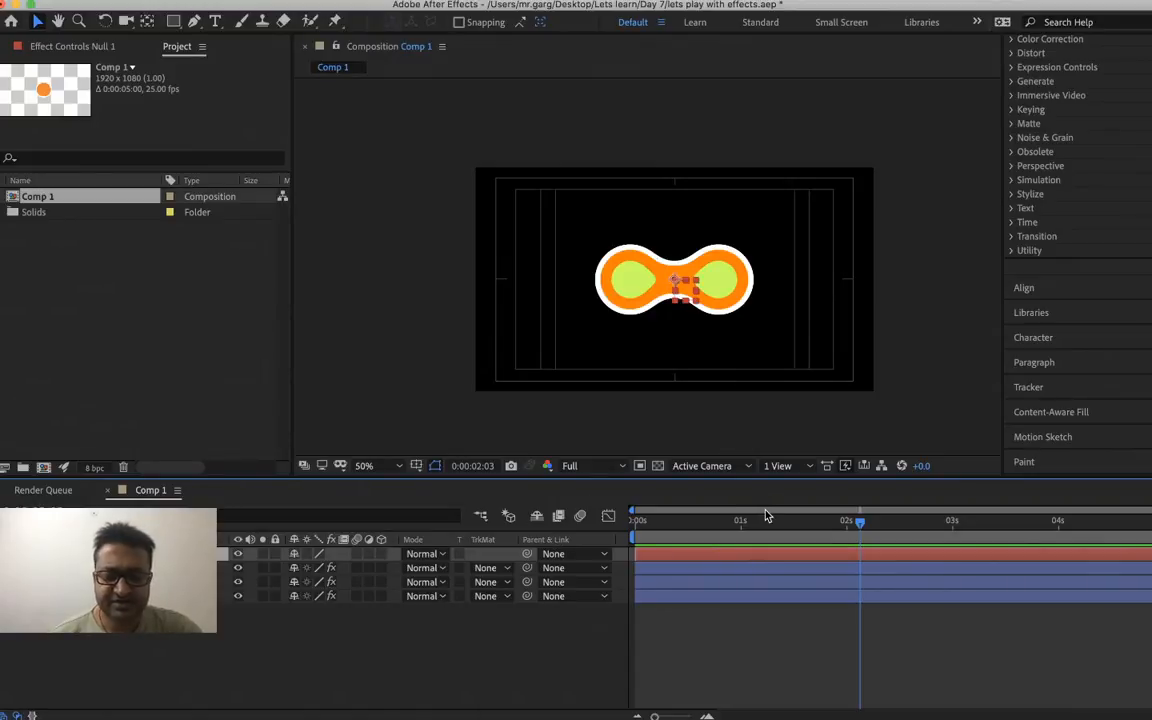
- Resize the null object to the composition size of 1920 by 1080 px
key(super+shift+y)
click(587, 373)
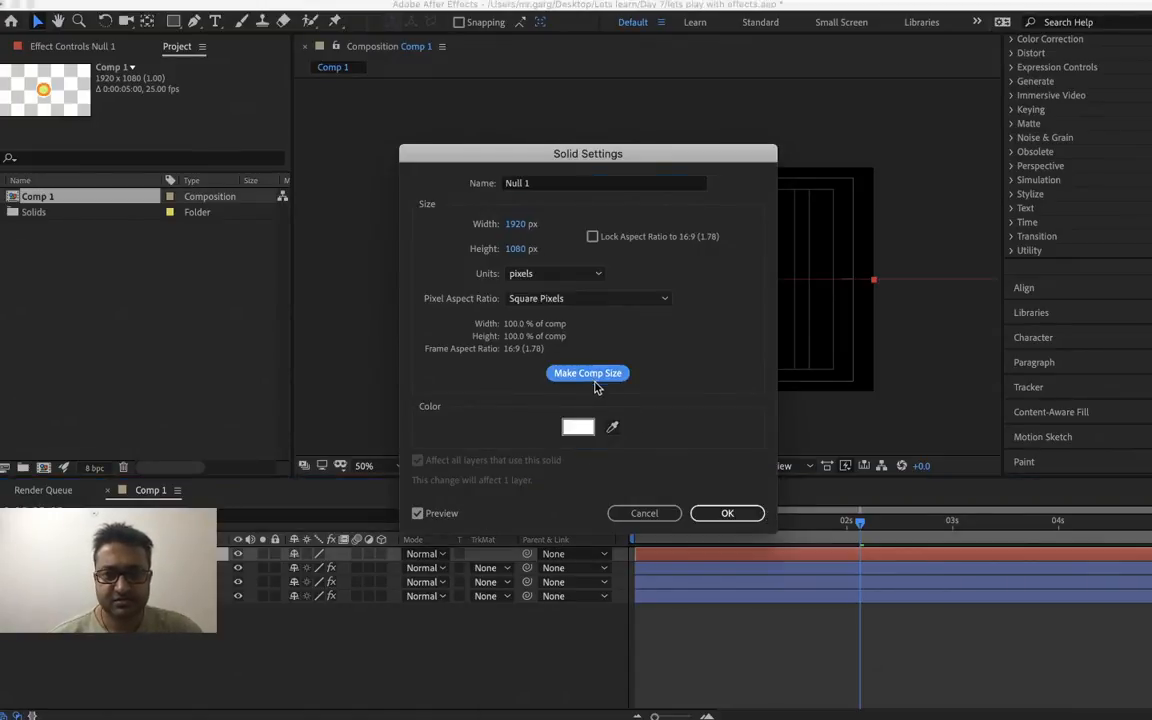
click(727, 513)
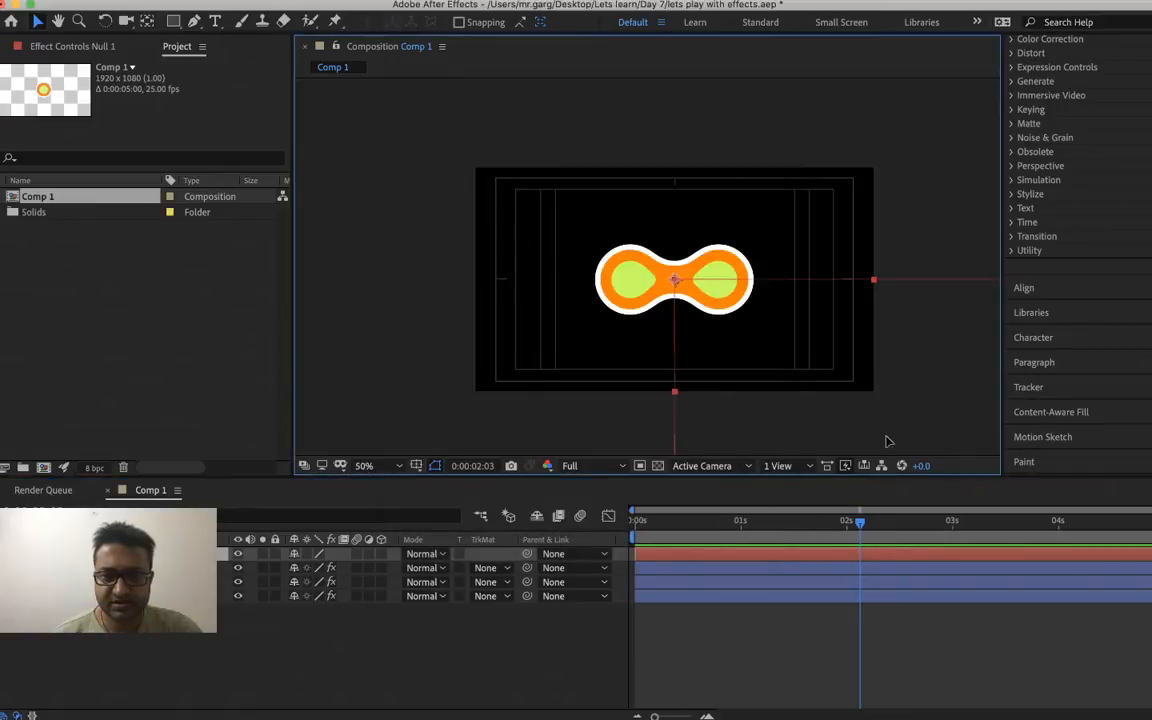
- Align the null object with the composition frame and move its anchor point to the centre
drag(724, 342, 689, 329)
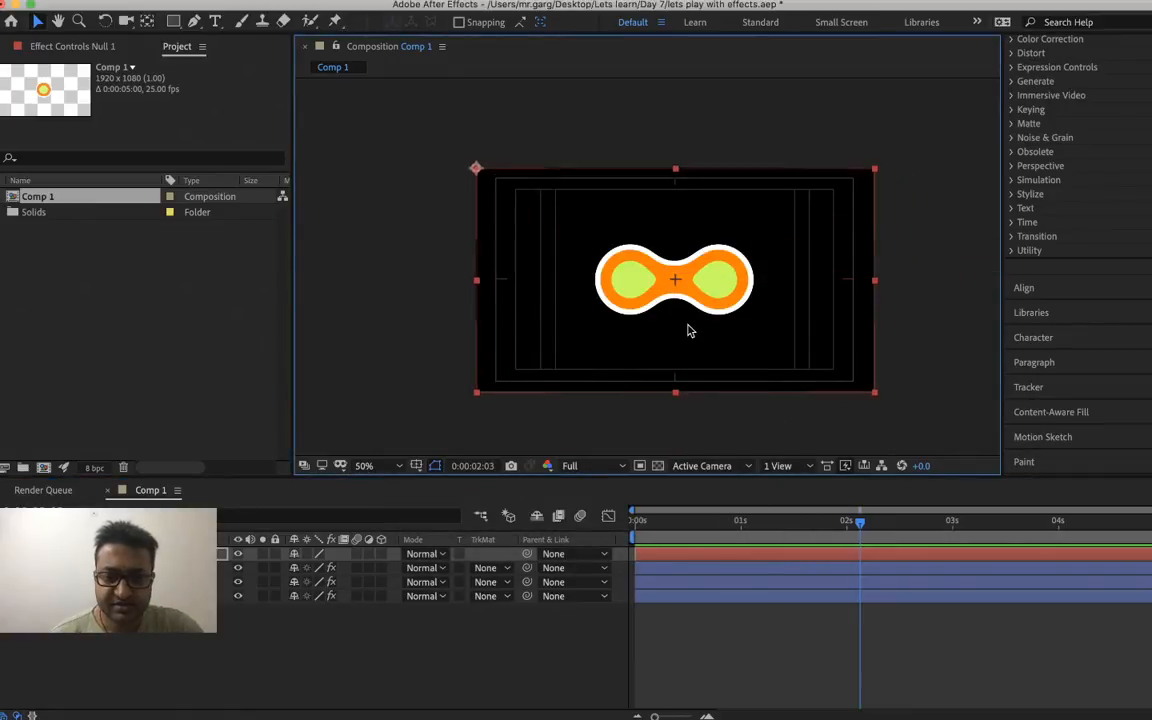
key(y)
drag(476, 169, 674, 279)
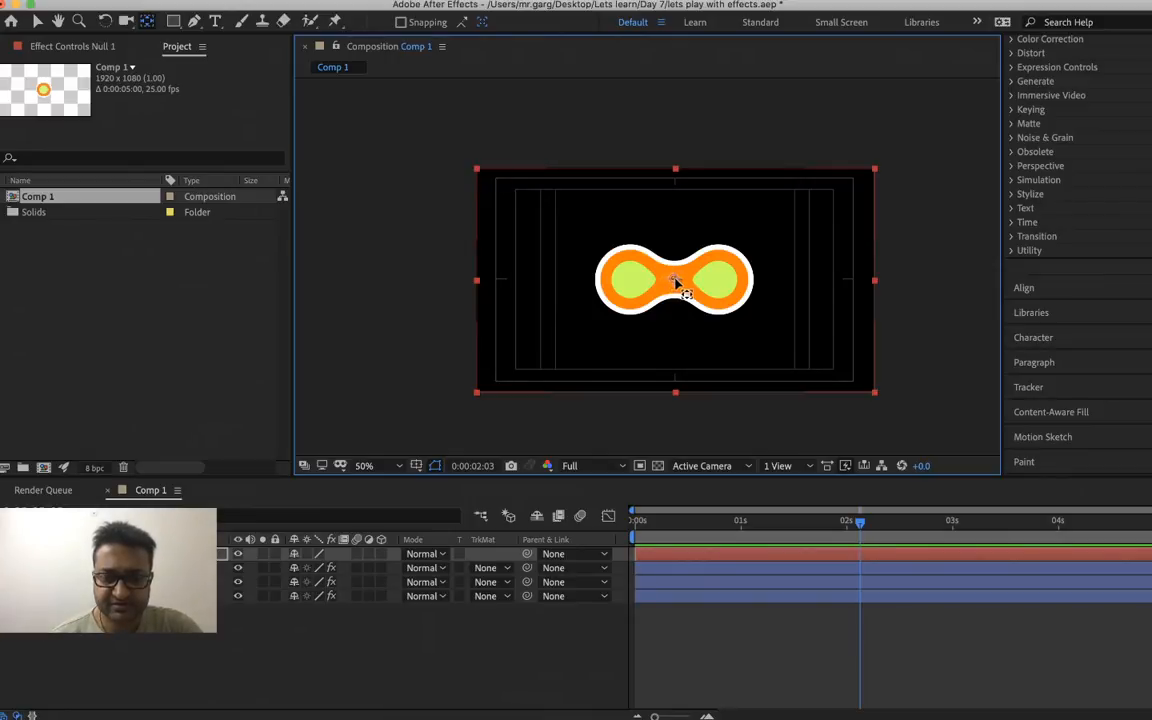
key(v)
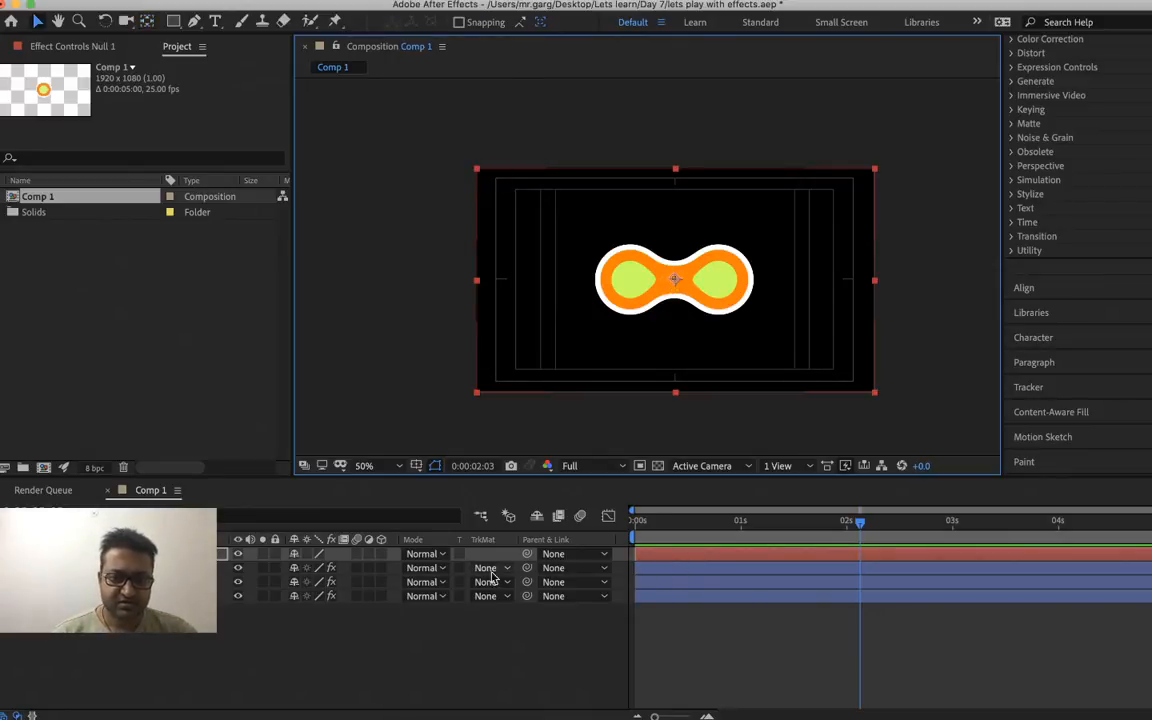
- Select all three shape layers and parent them to Null 1
right_click(159, 568)
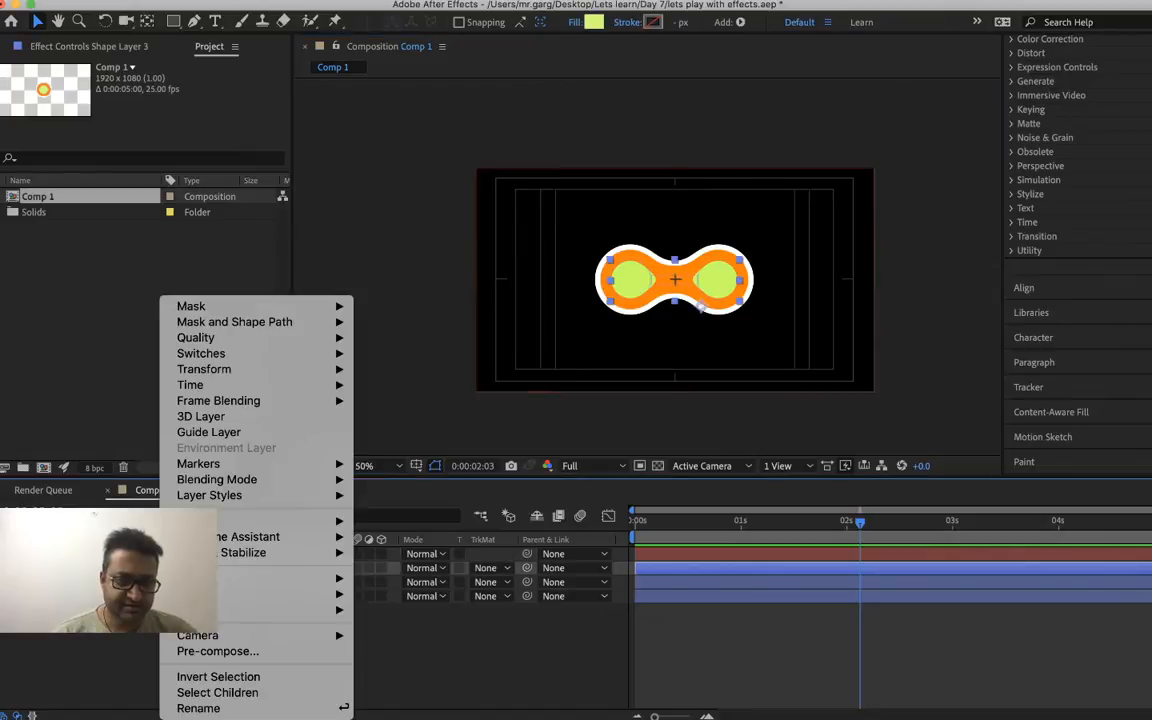
click(135, 596)
shift+right_click(135, 596)
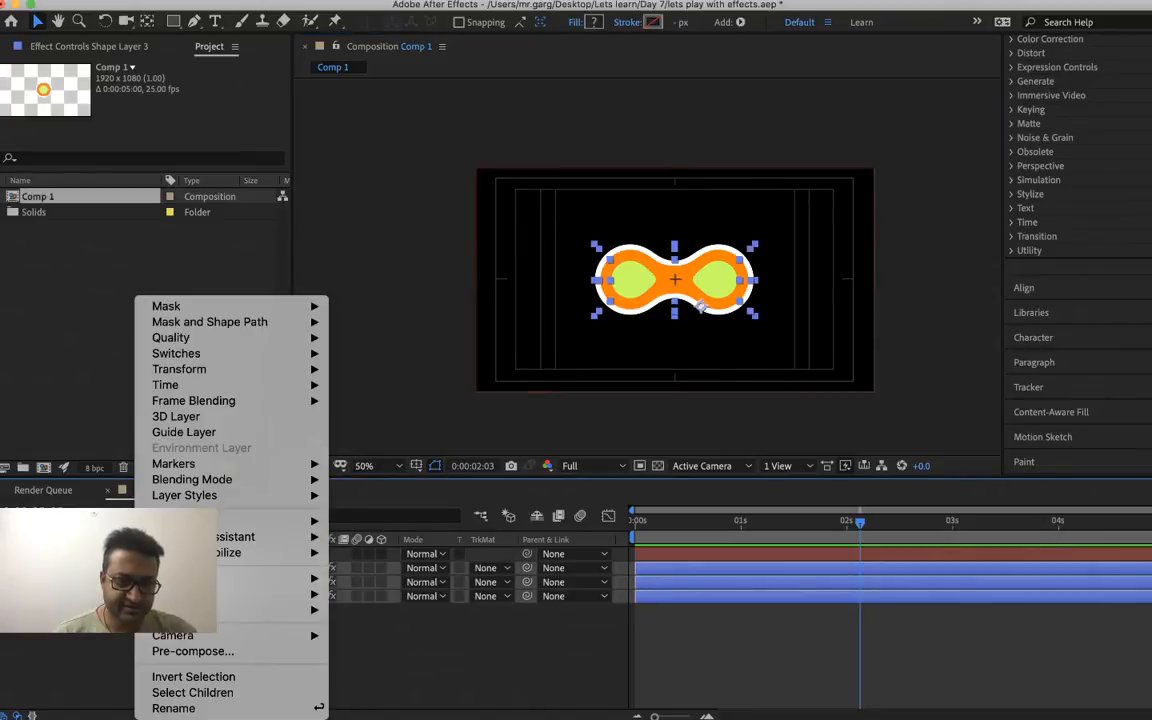
click(608, 671)
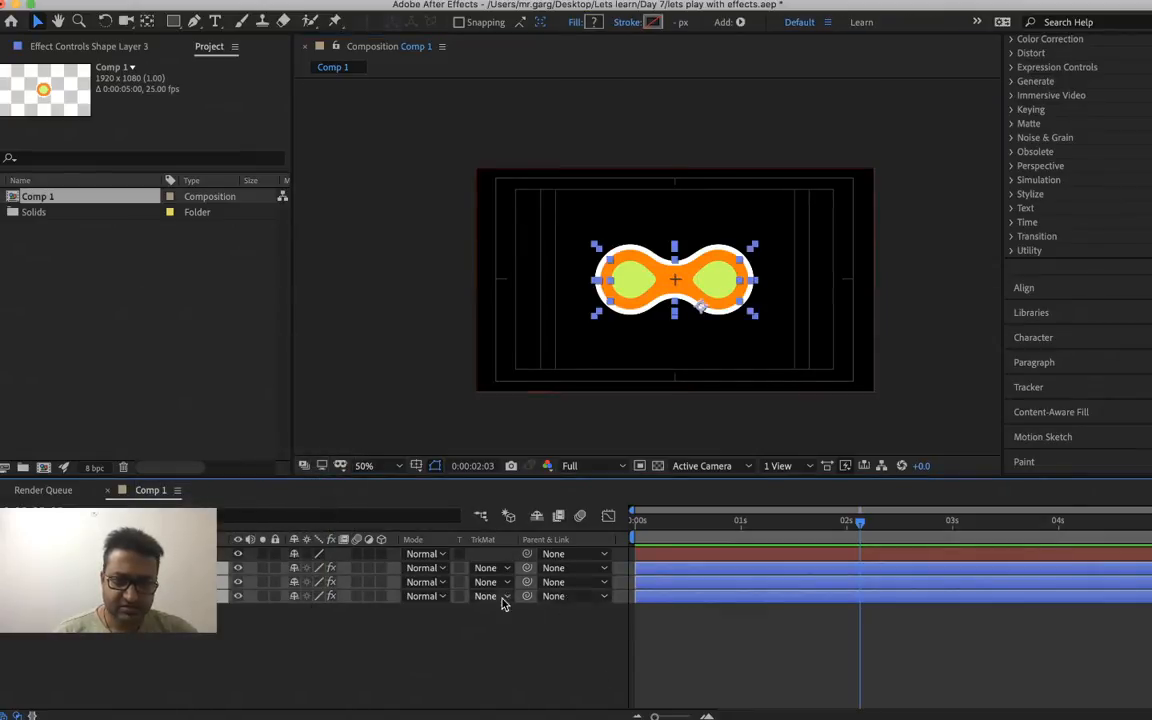
click(586, 598)
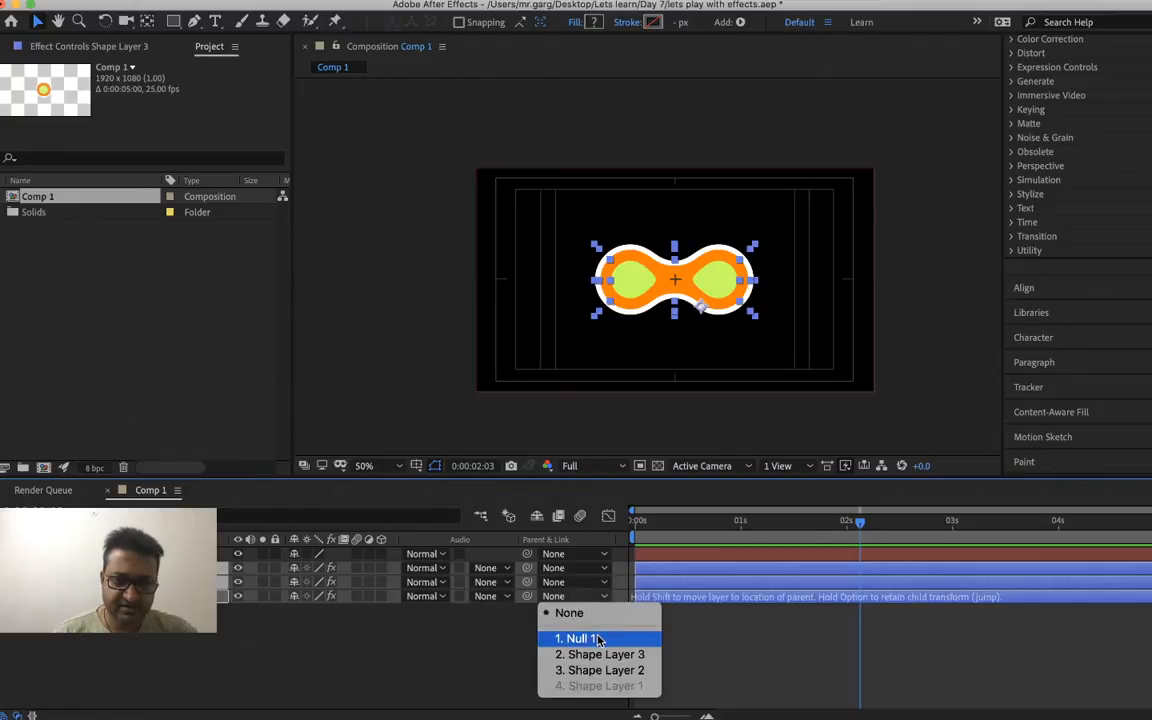
click(590, 638)
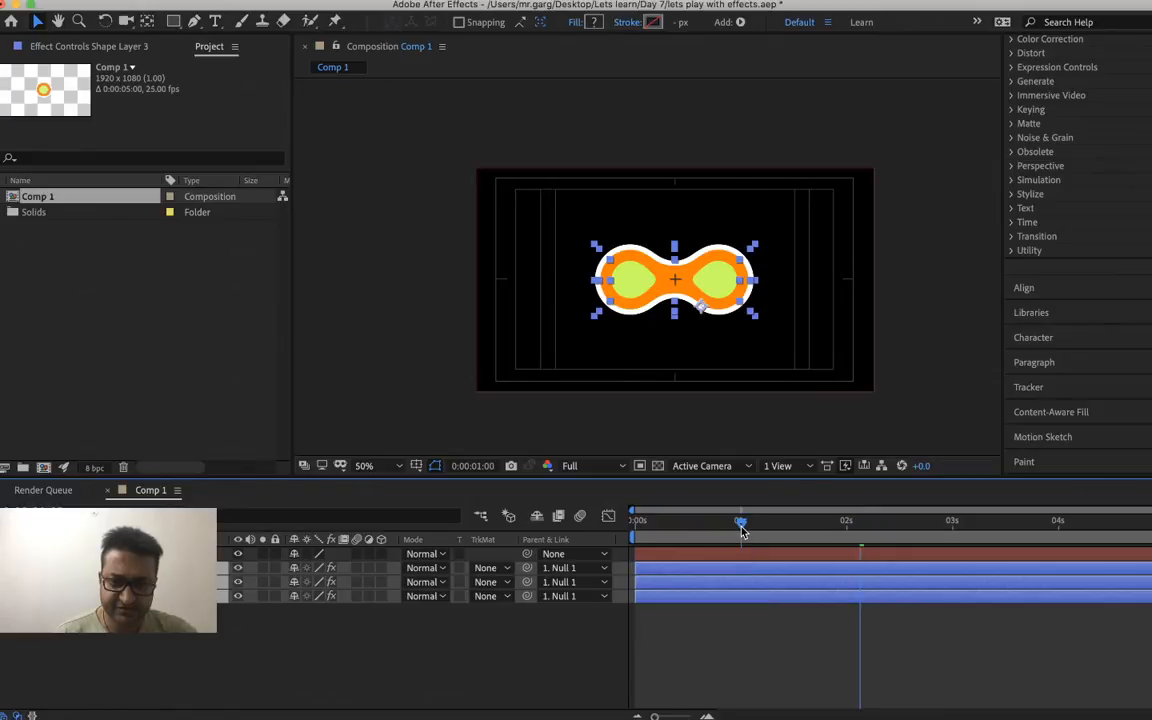
- Add a rotation keyframe to Null 1 at 0:00:01:00
click(740, 523)
right_click(715, 557)
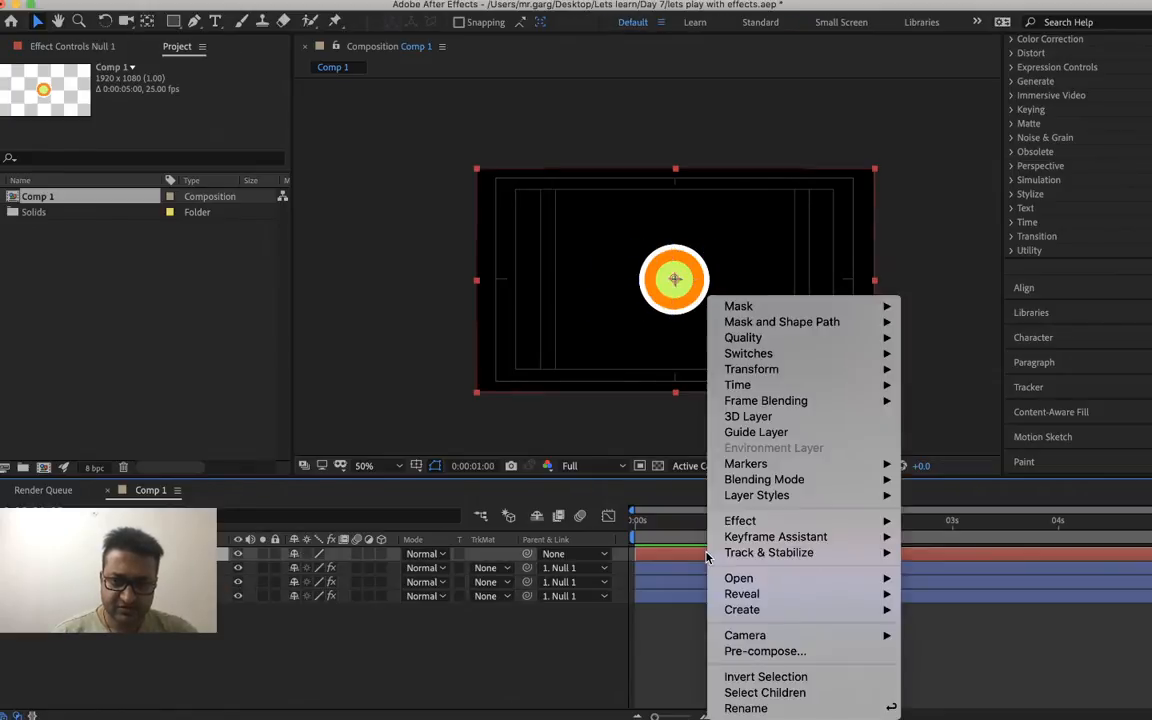
click(686, 560)
key(alt+shift+r)
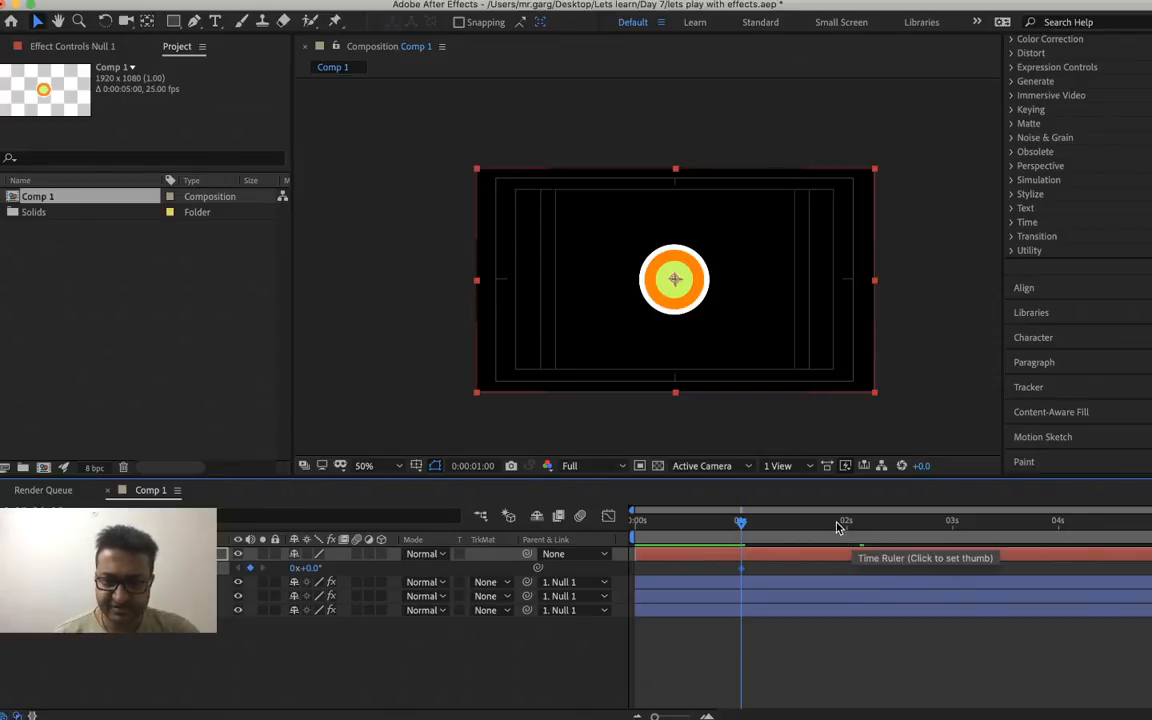
- Preview the animation from the one-second mark and park the playhead at 0:00:03:00
key(space)
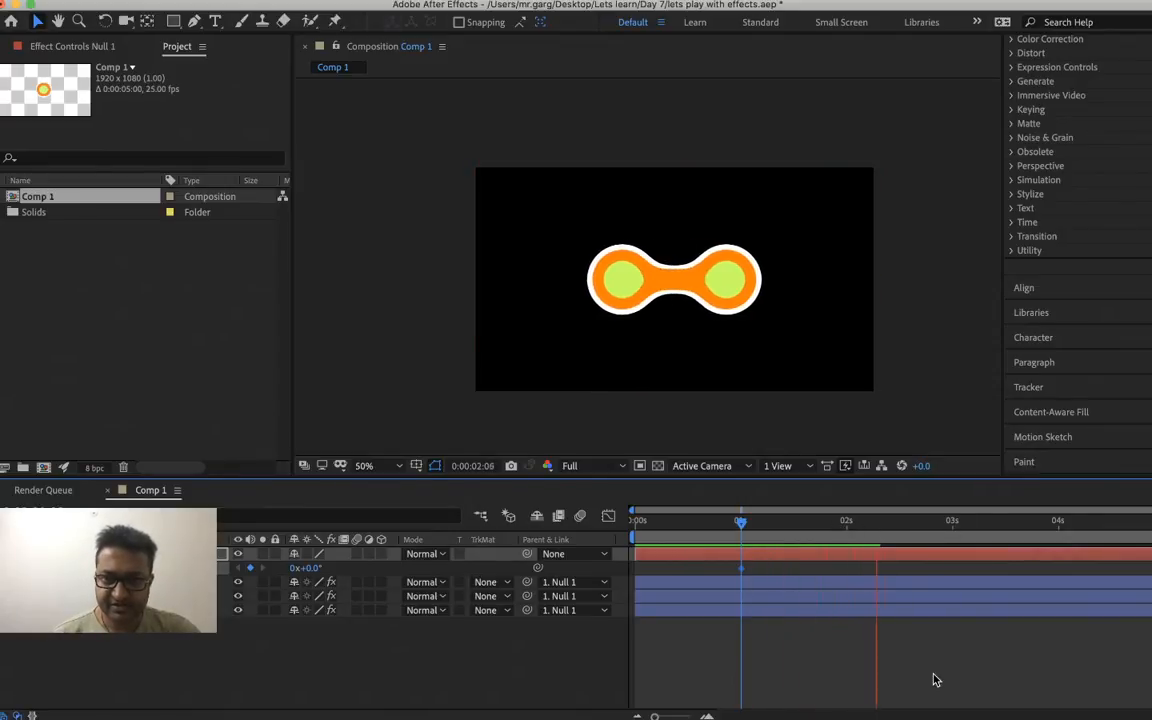
key(space)
key(space)
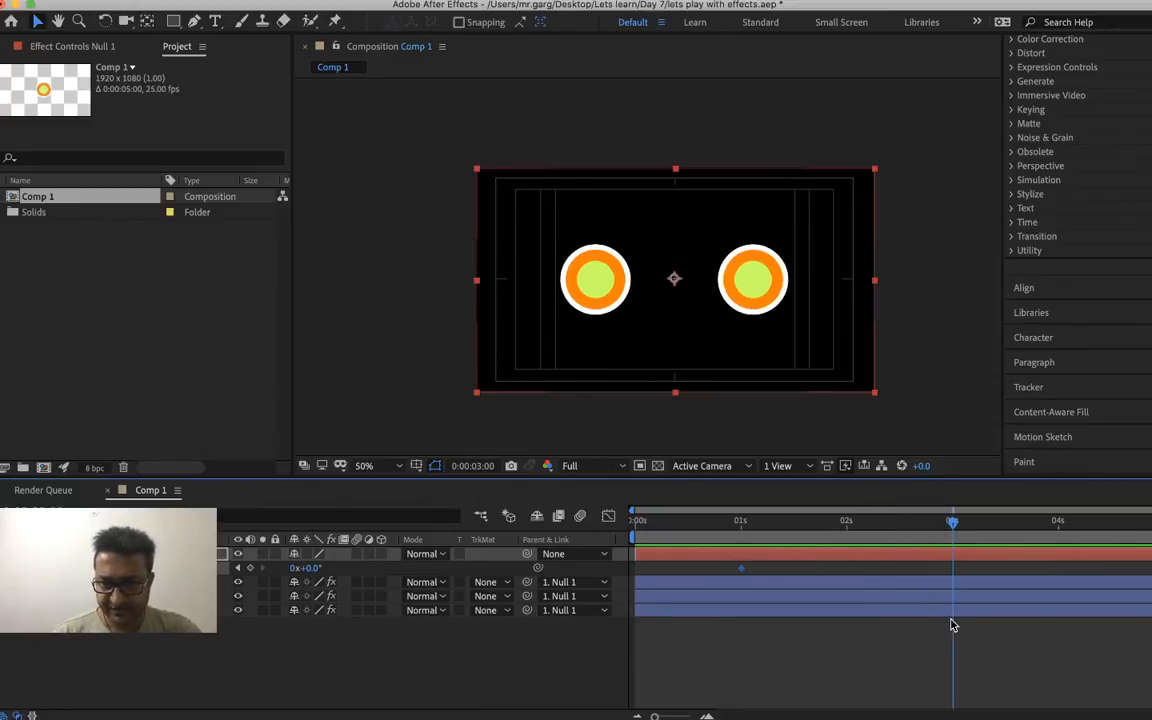
- Set the rotation of Null 1 to 1x+0.0° at 0:00:03:00
right_click(294, 576)
key(Escape)
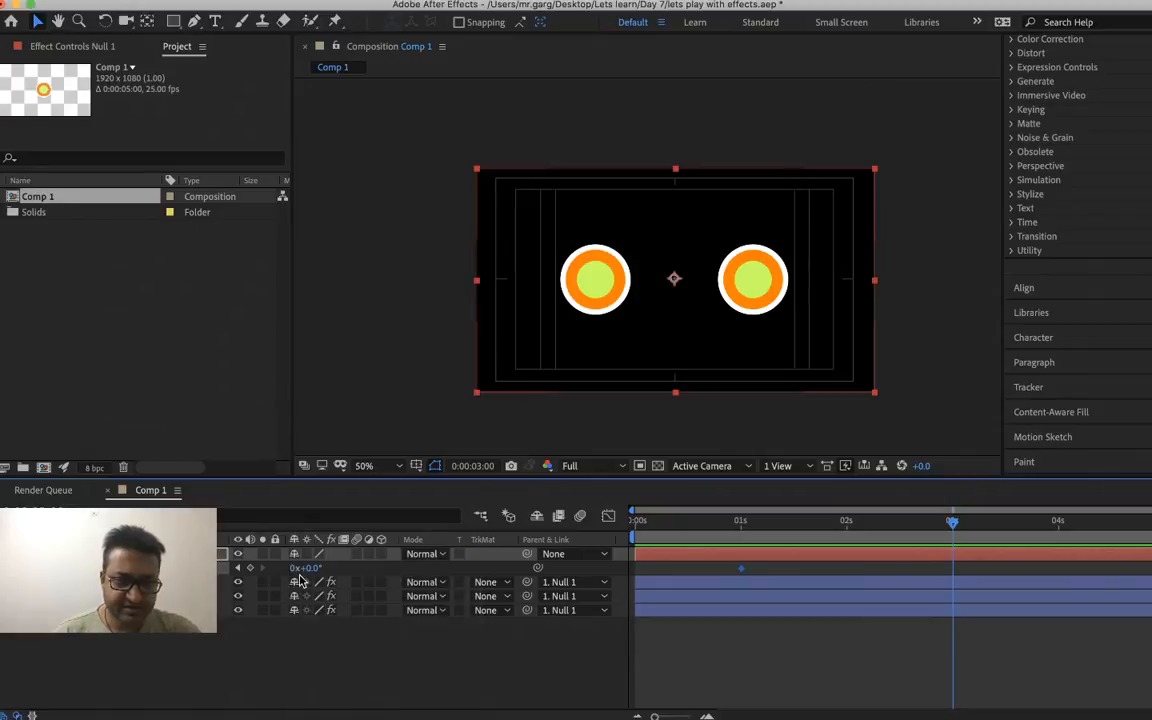
right_click(295, 576)
click(298, 576)
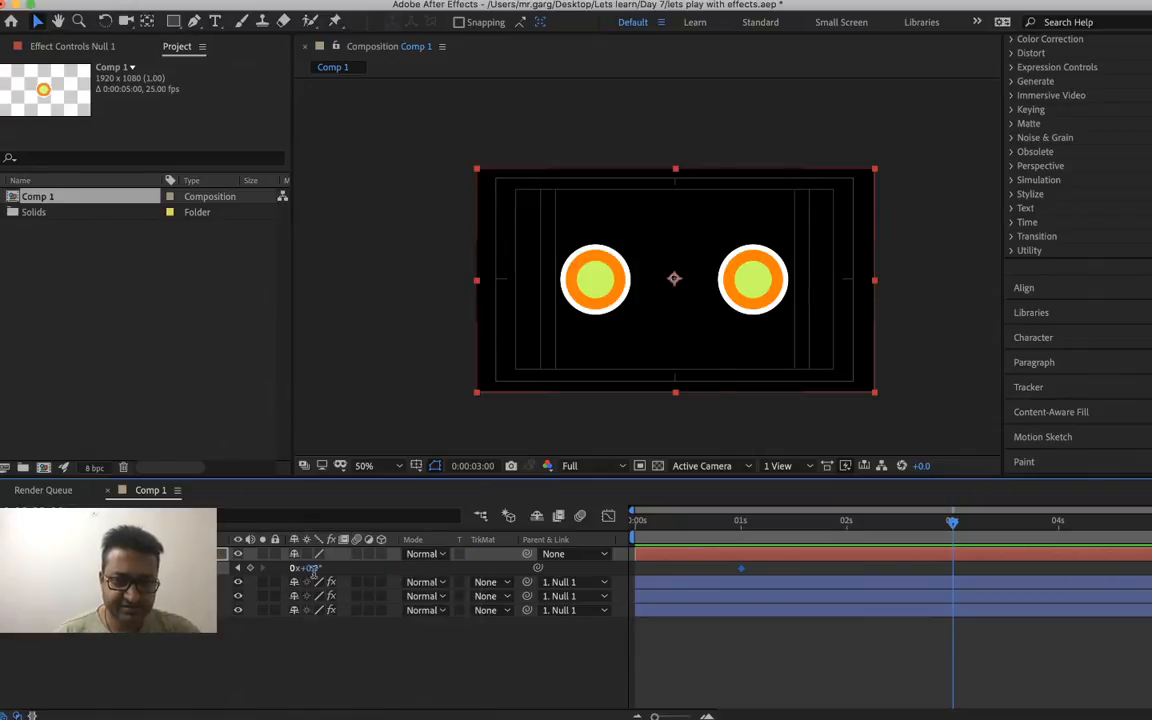
key(Tab)
text(1)
key(Return)
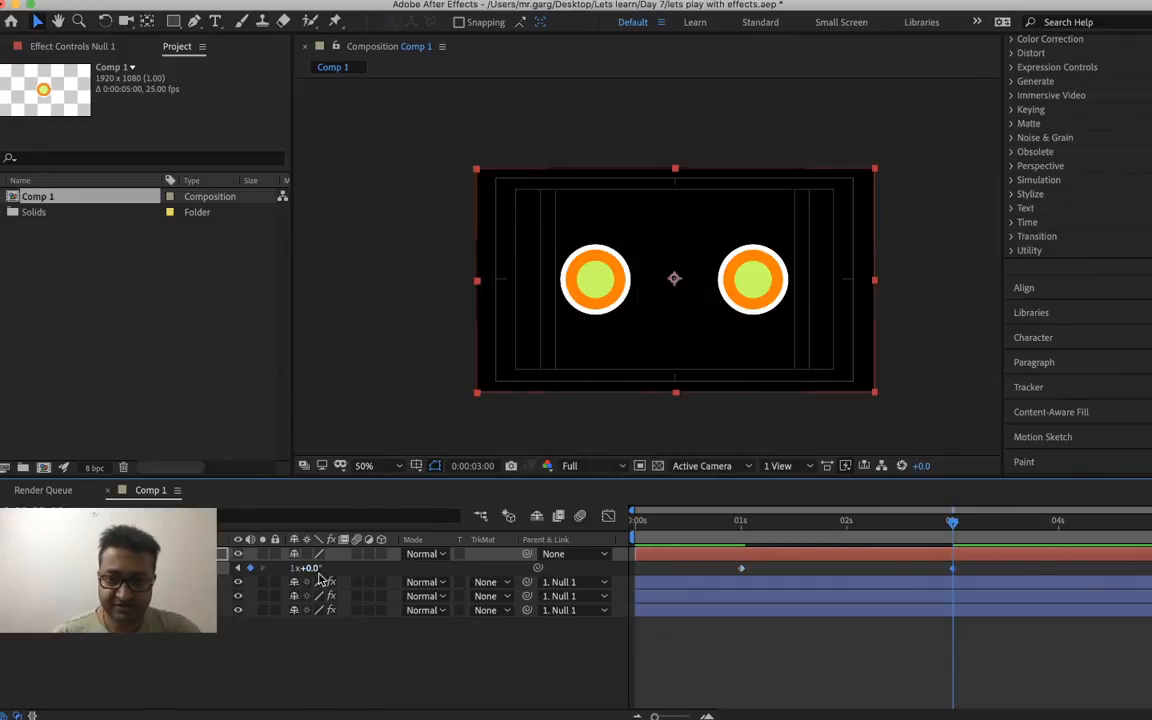
- Preview the rotation of the circles from 0:00:00:23 until past the three-second keyframe
click(733, 522)
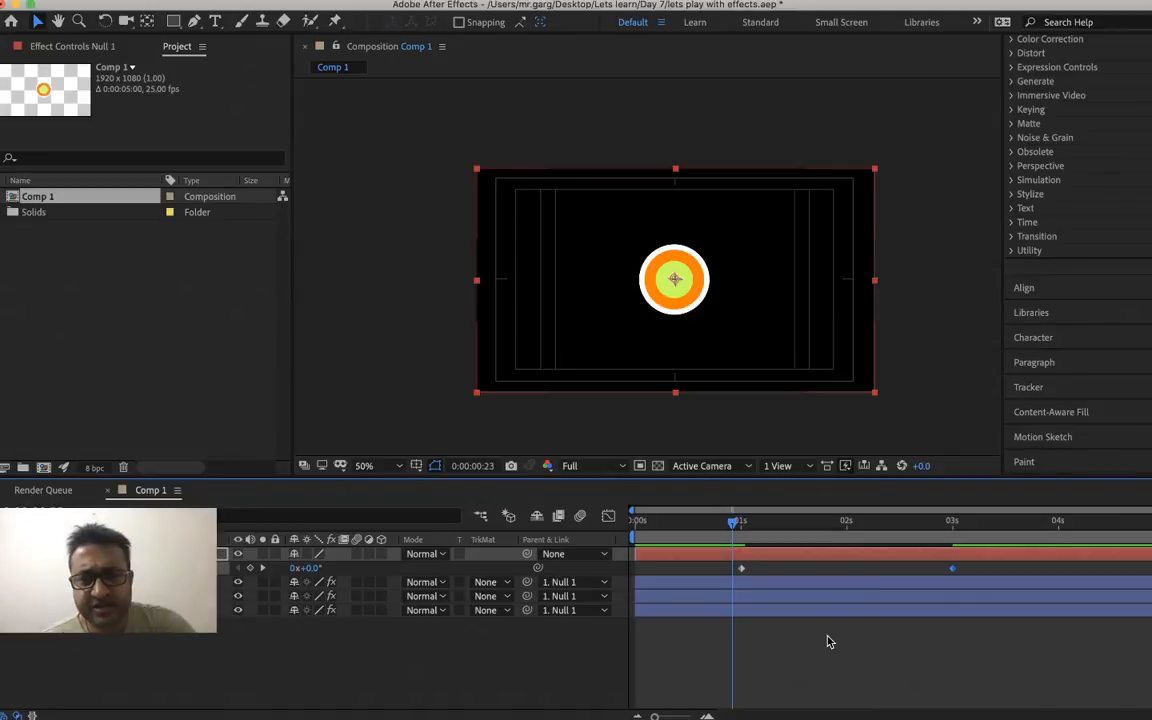
key(space)
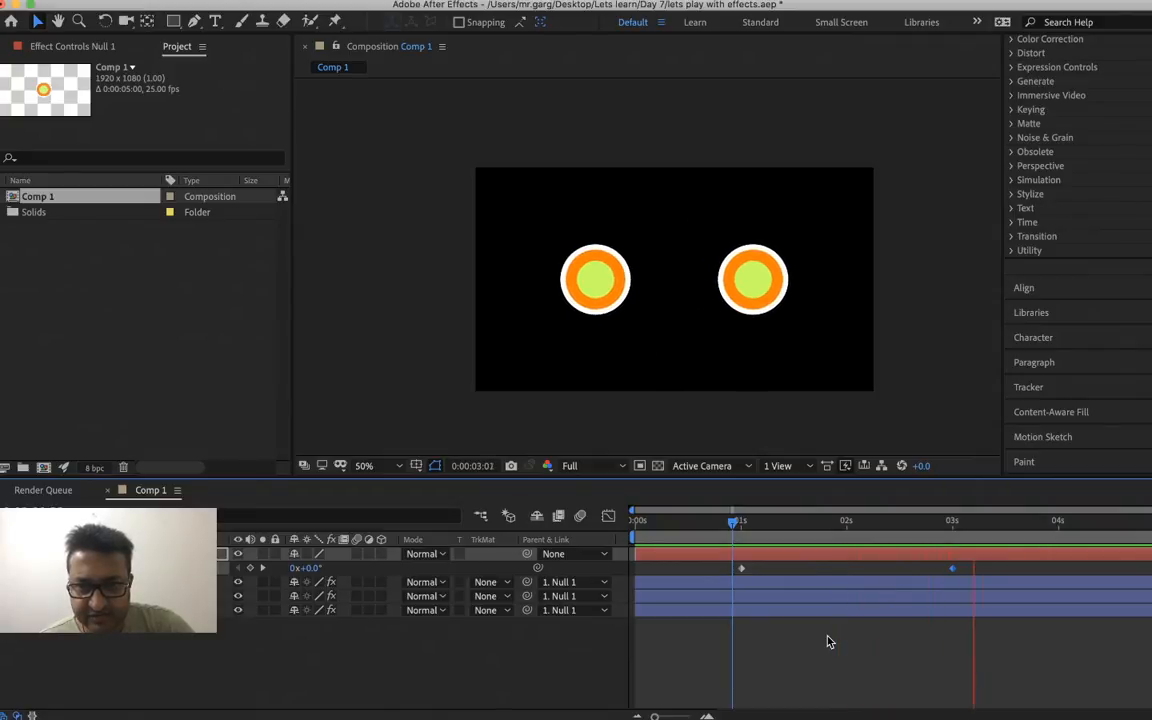
key(space)
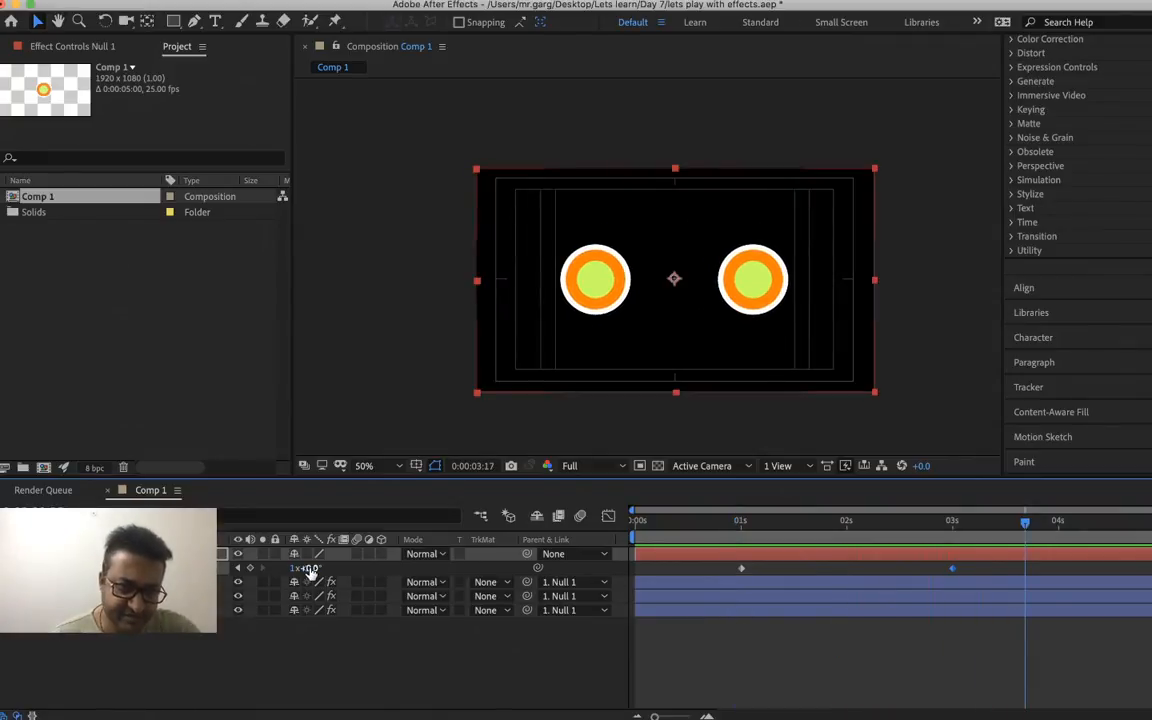
click(610, 516)
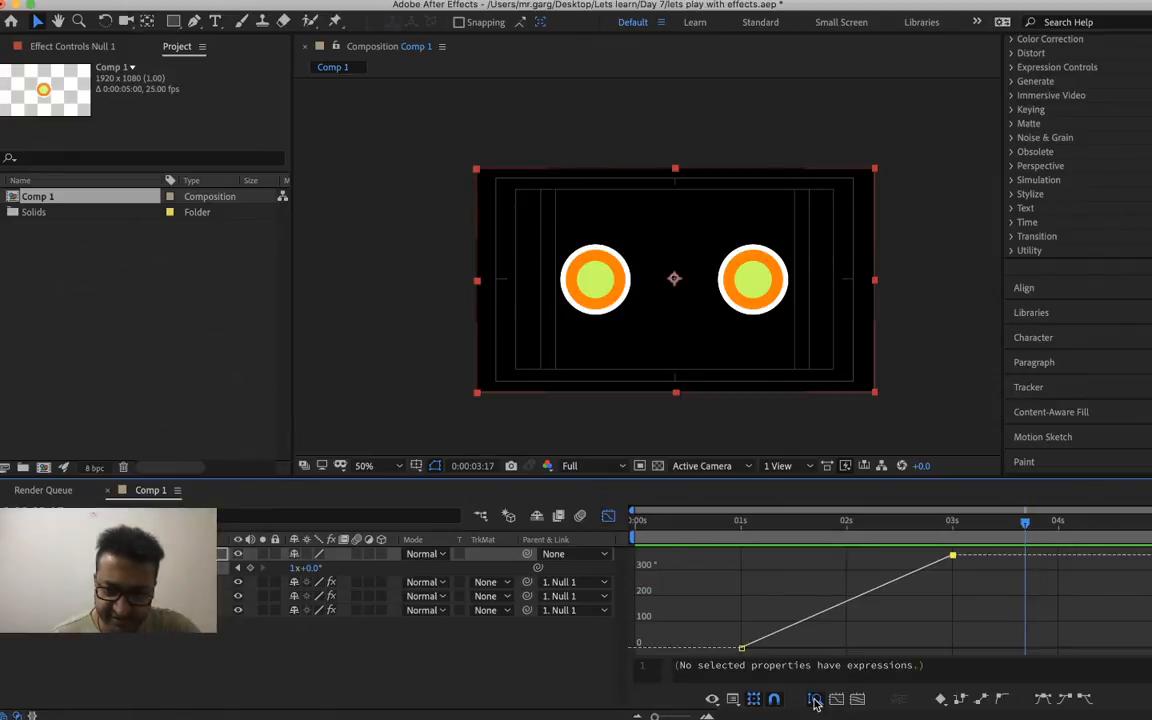
right_click(742, 649)
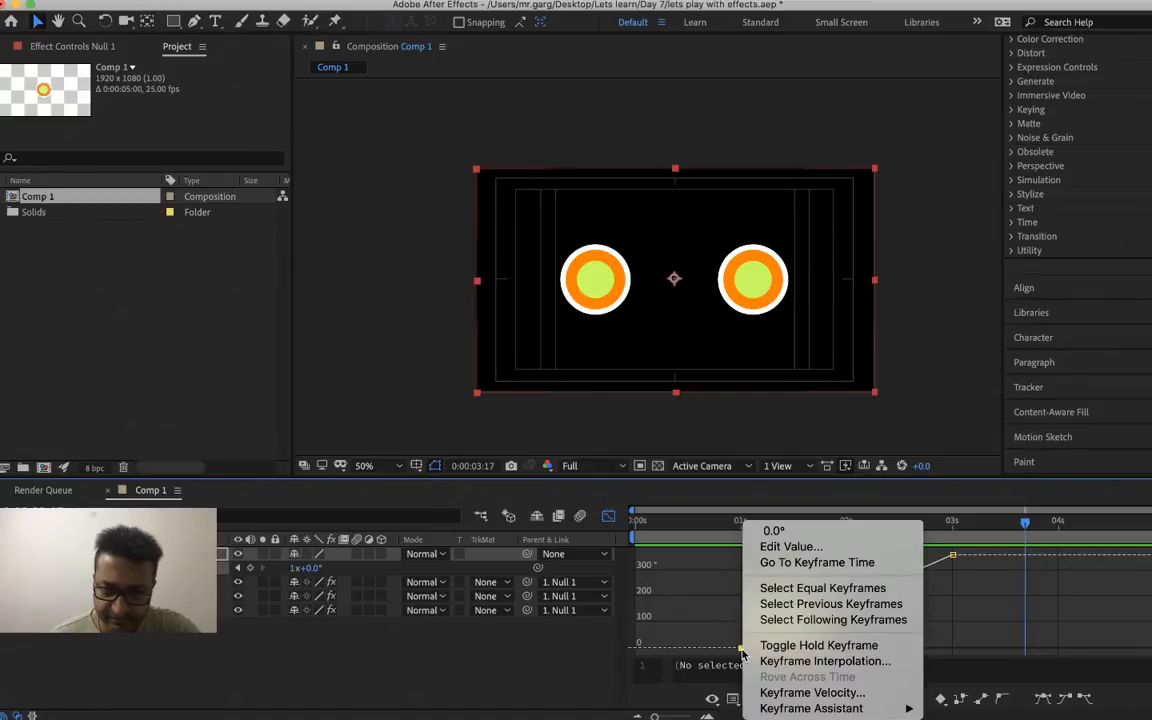
key(Escape)
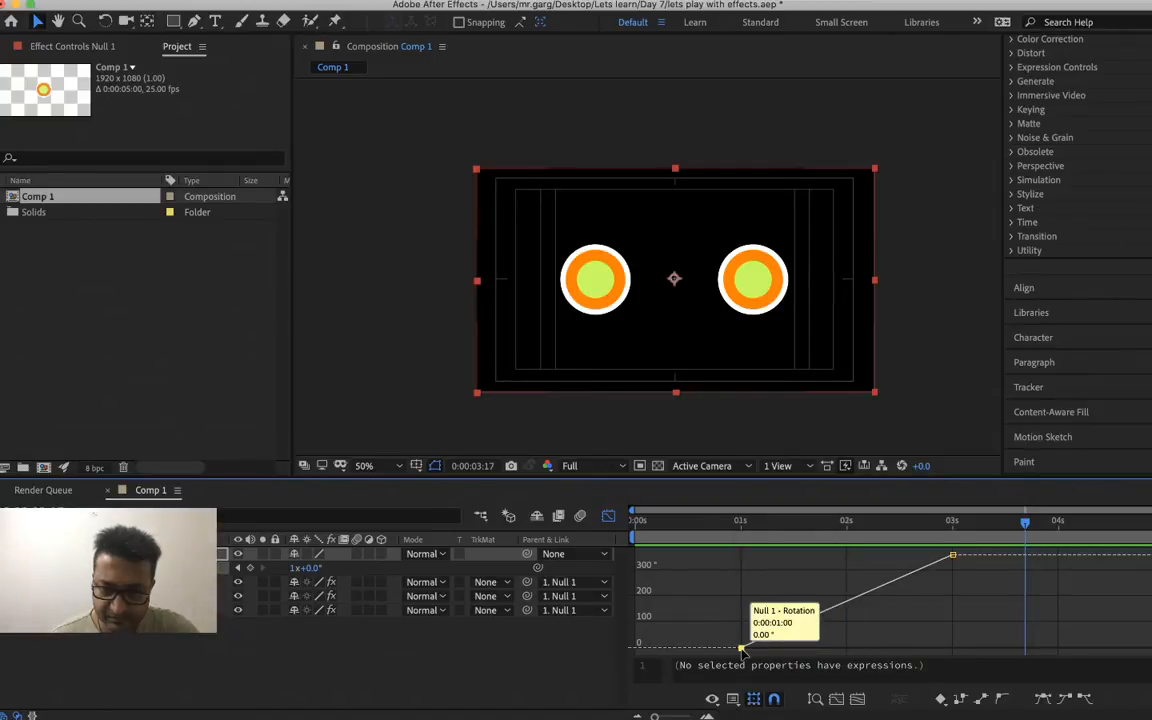
key(g)
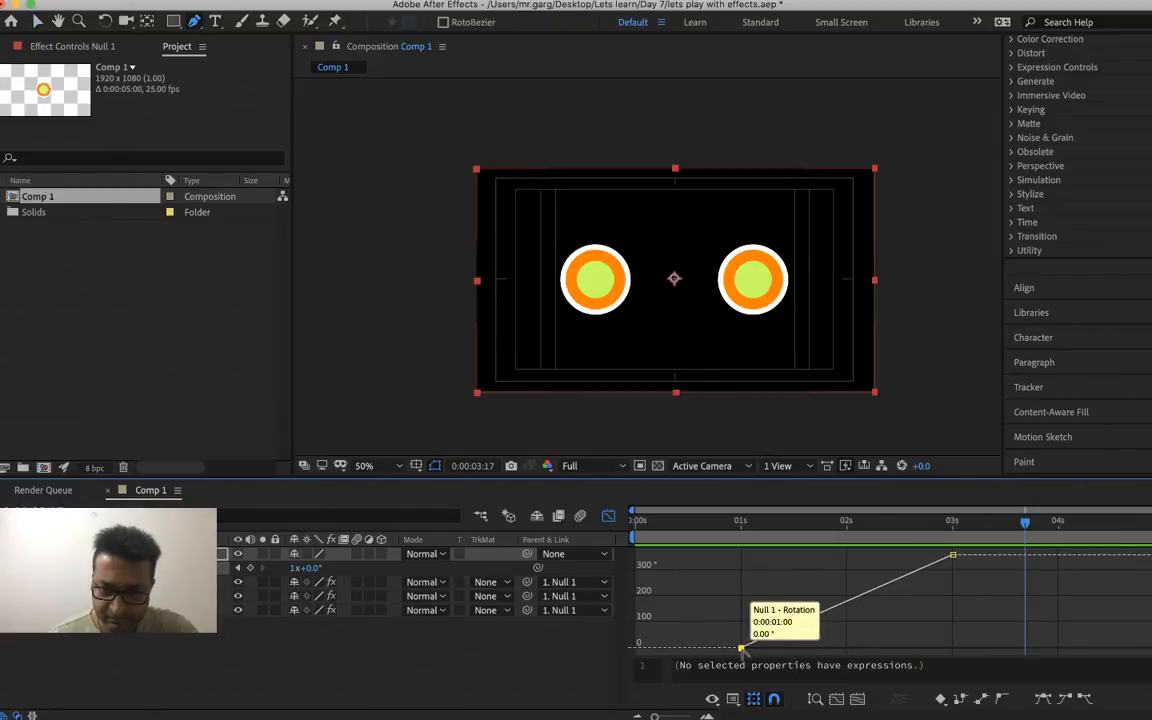
right_click(742, 649)
click(774, 646)
key(Delete)
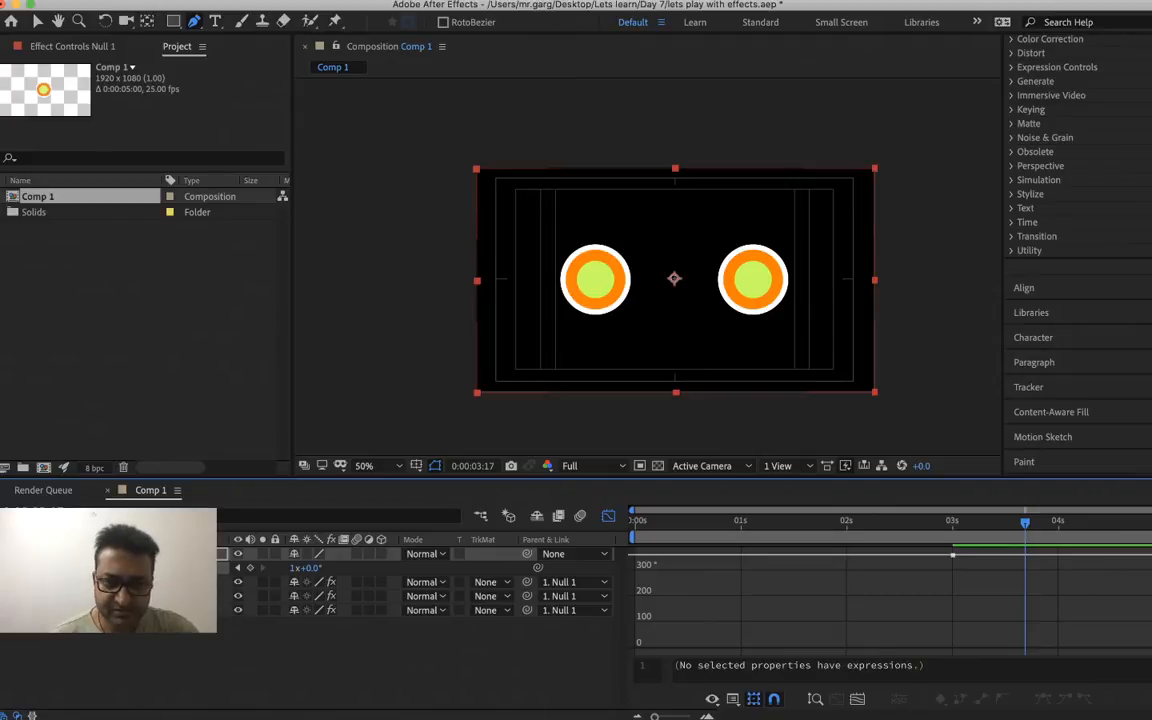
click(608, 516)
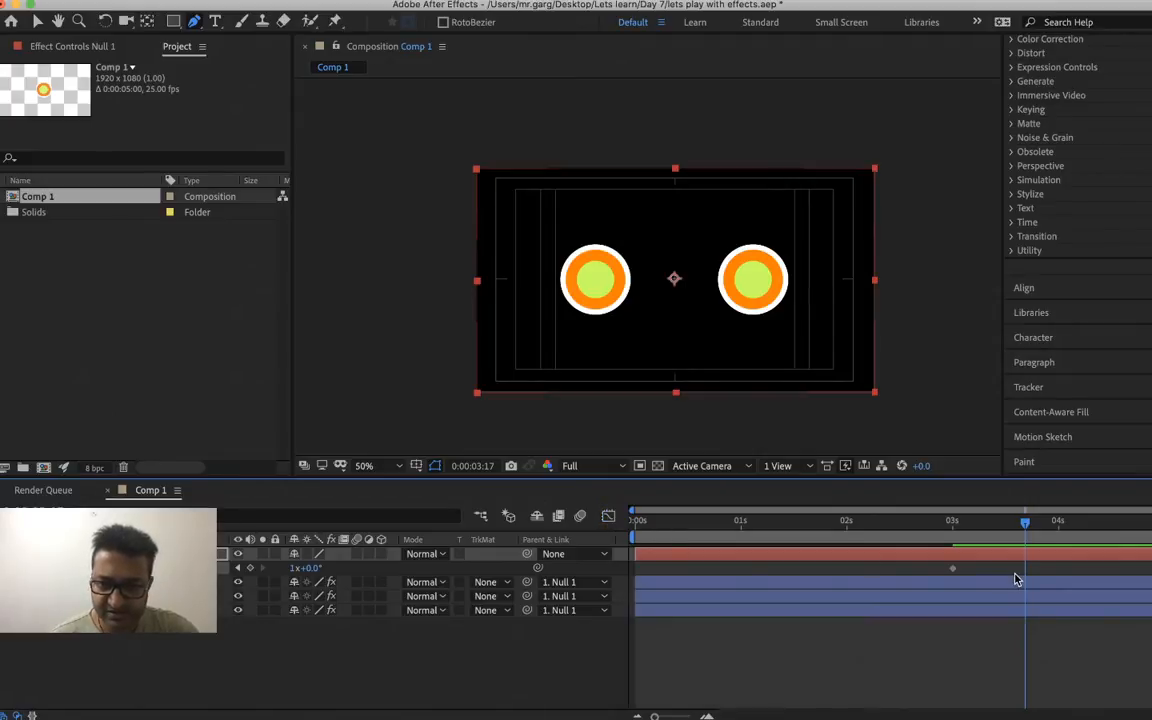
key(super+z)
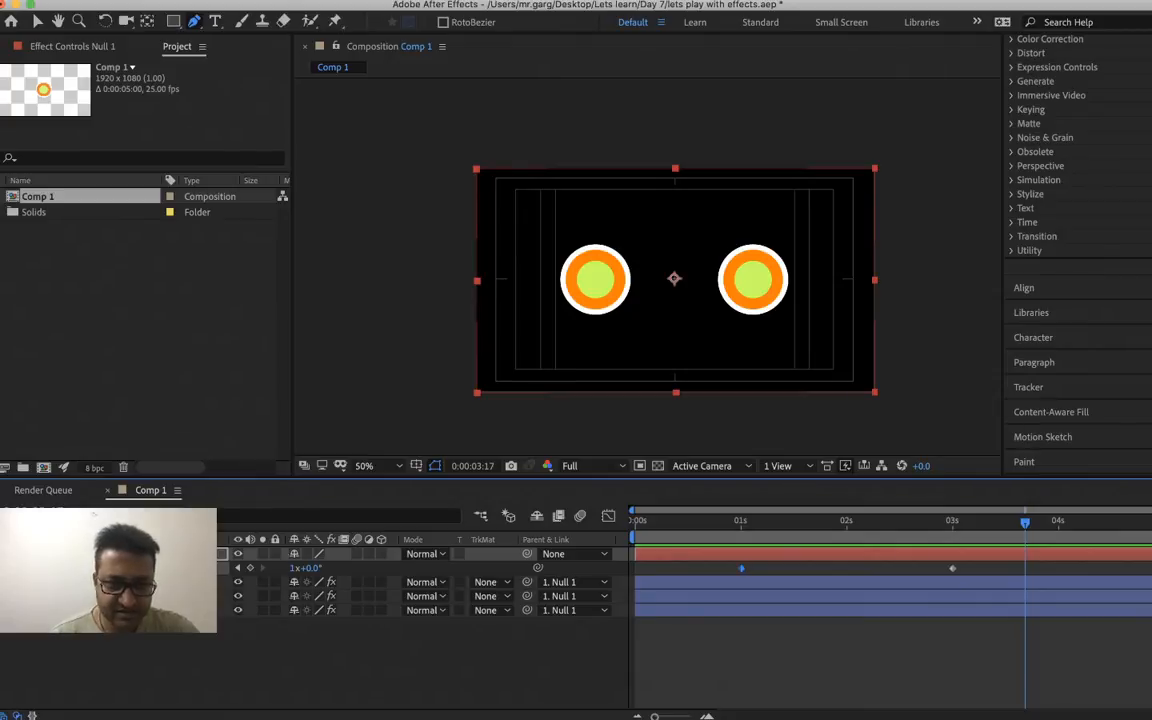
- Apply Easy Ease to both rotation keyframes of Null 1
right_click(145, 567)
click(103, 567)
right_click(102, 567)
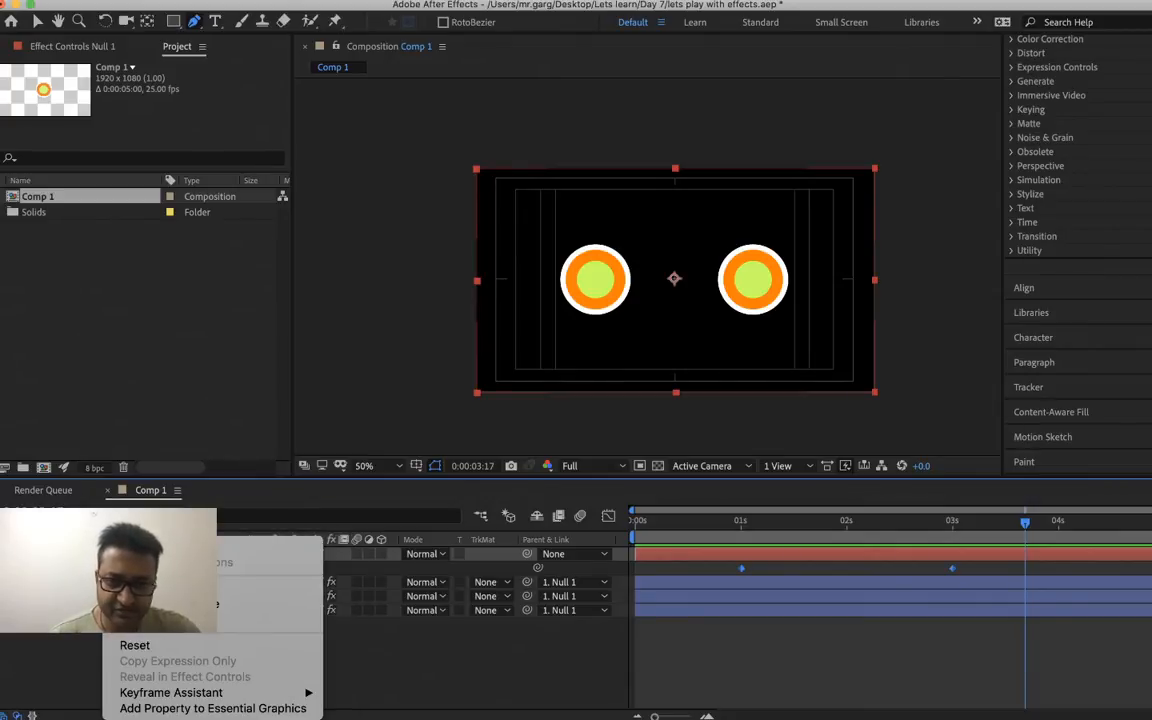
click(744, 575)
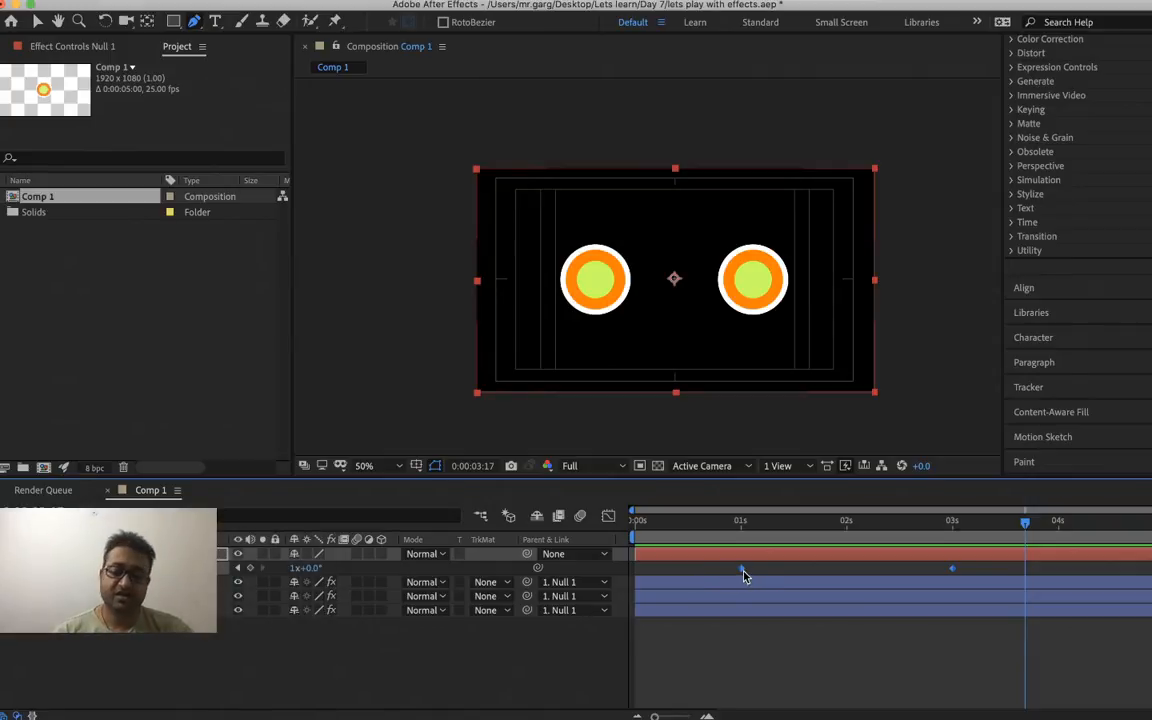
right_click(744, 573)
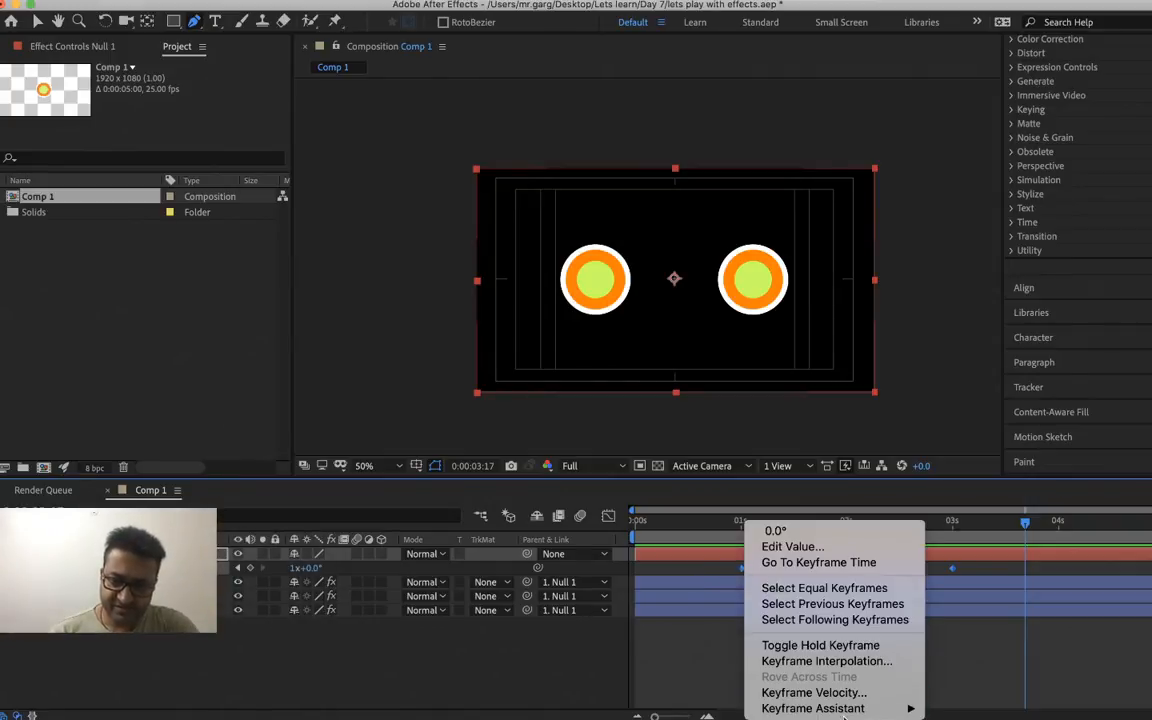
mouse_move(860, 710)
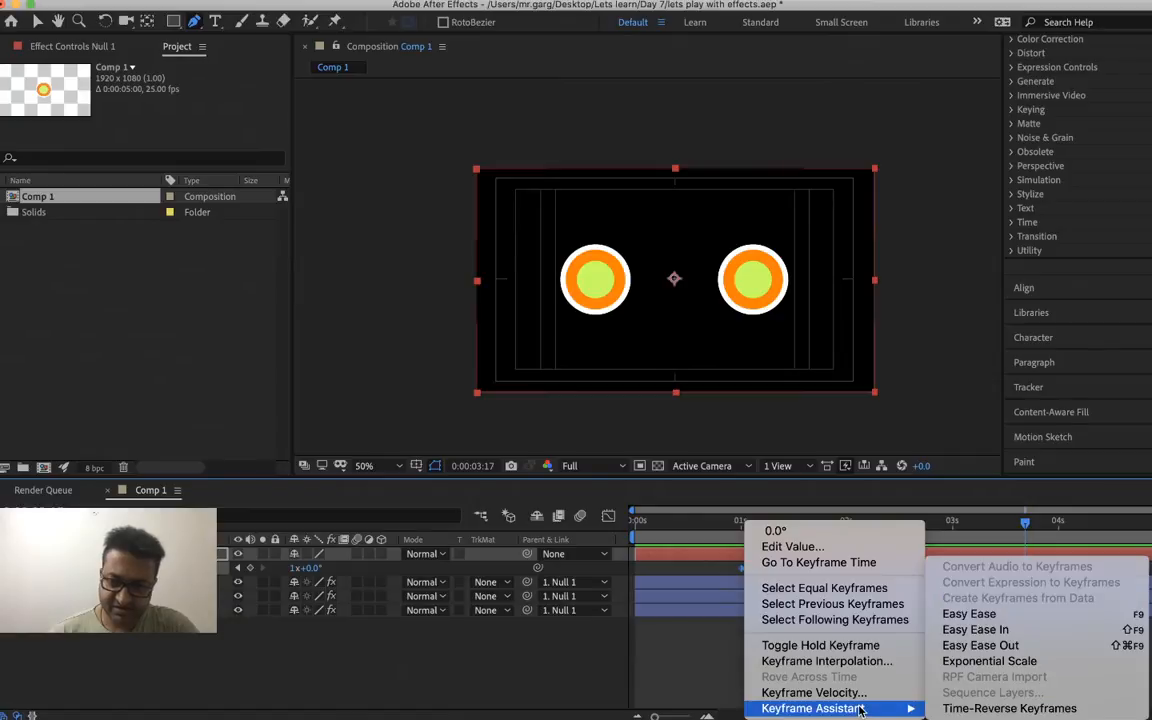
click(1001, 617)
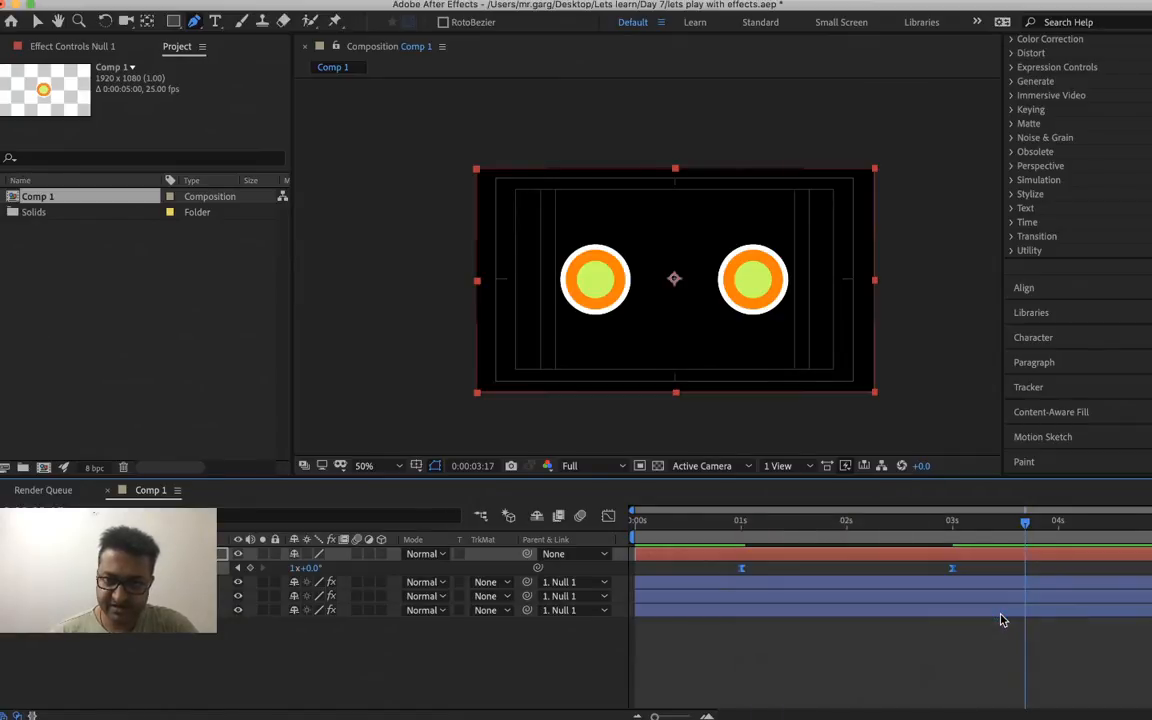
- Preview the eased rotation from about the half-second mark until past the three-second keyframe
click(682, 521)
key(space)
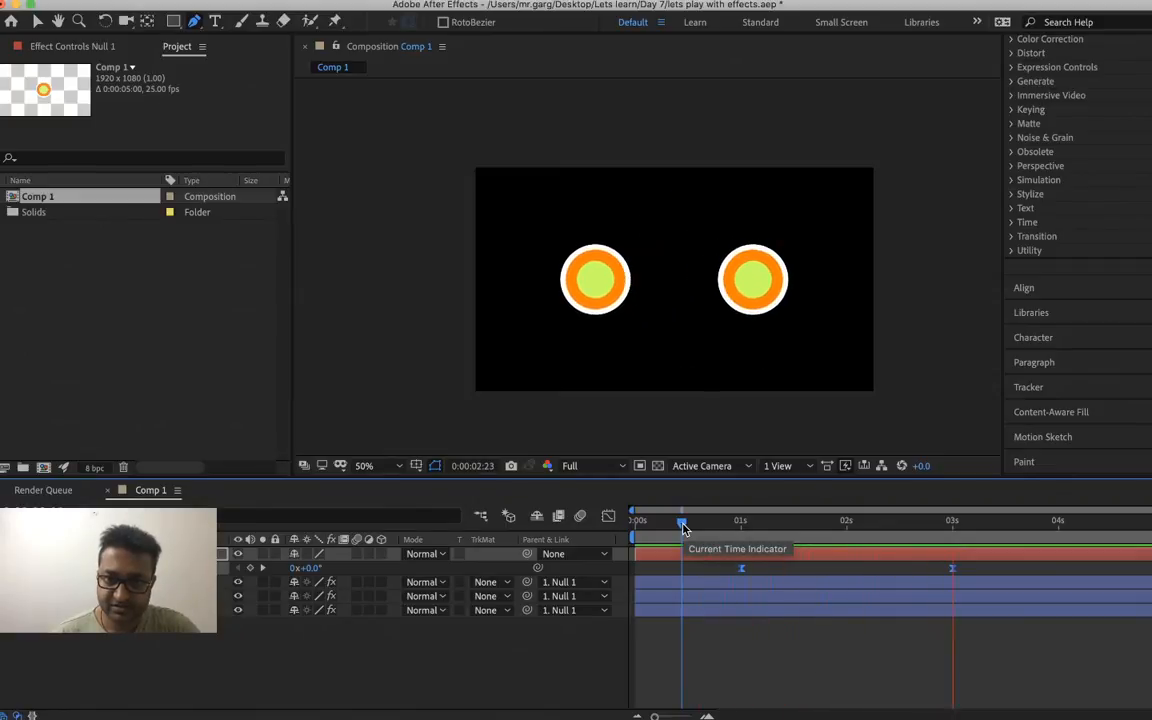
click(690, 557)
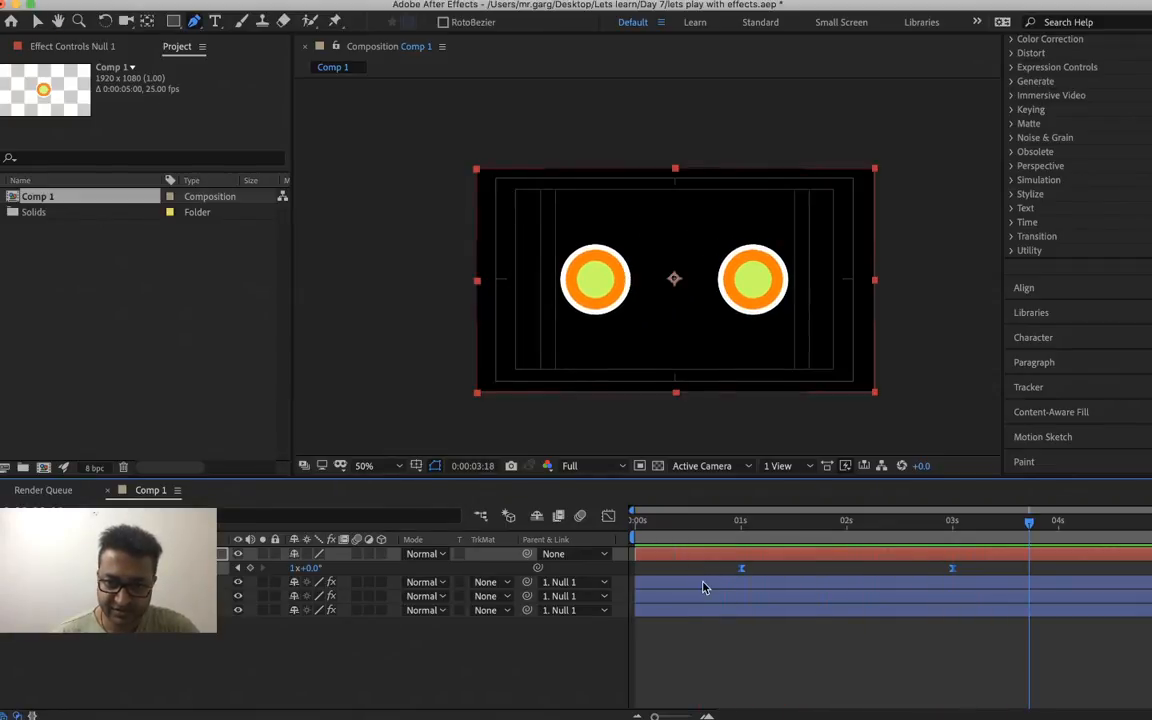
- Reveal the keyframed properties of all four layers and maximize the timeline
key(super+a)
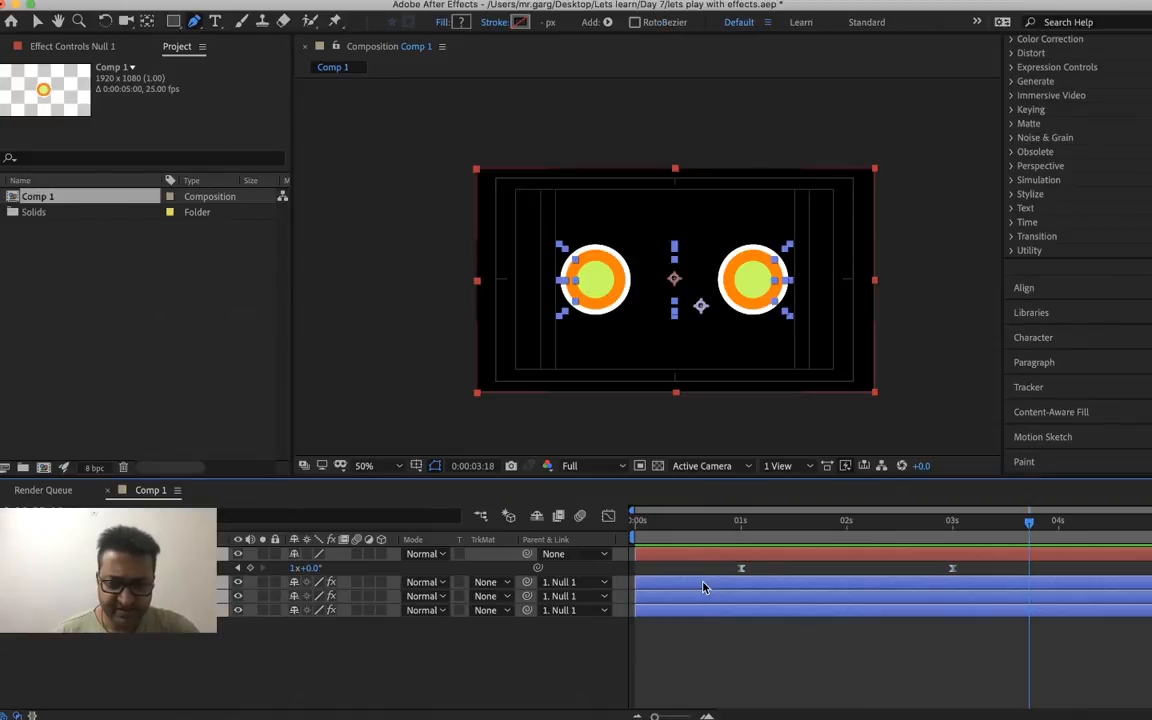
key(u)
key(u)
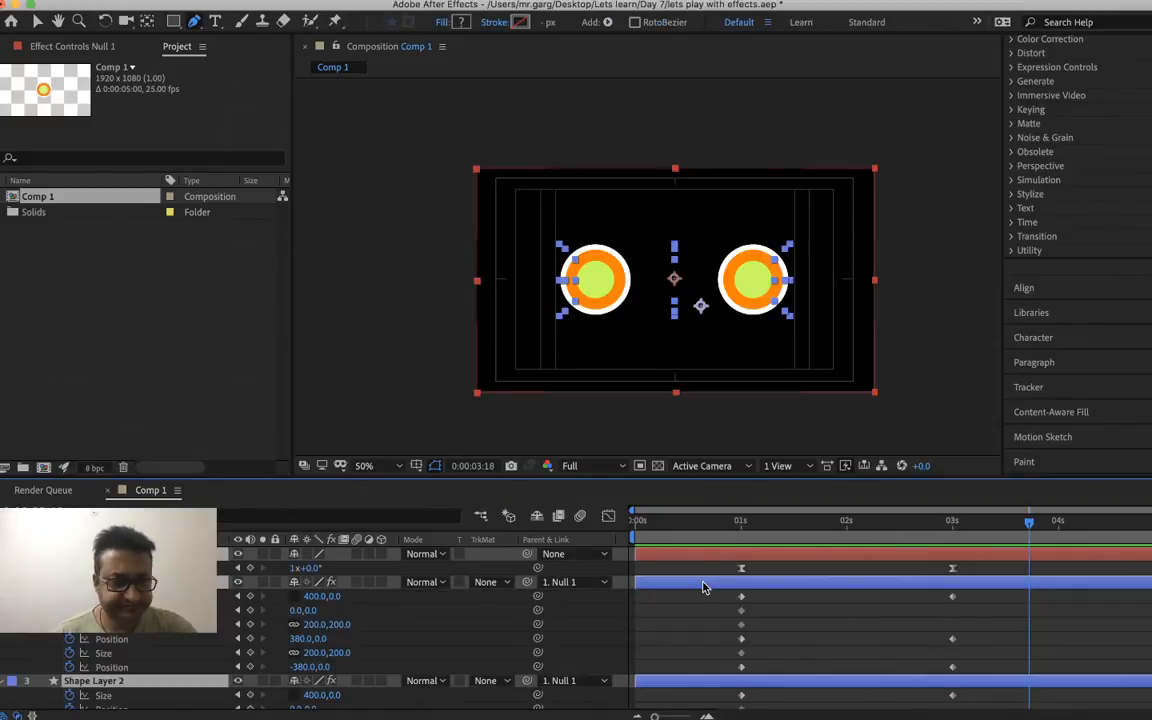
key(grave)
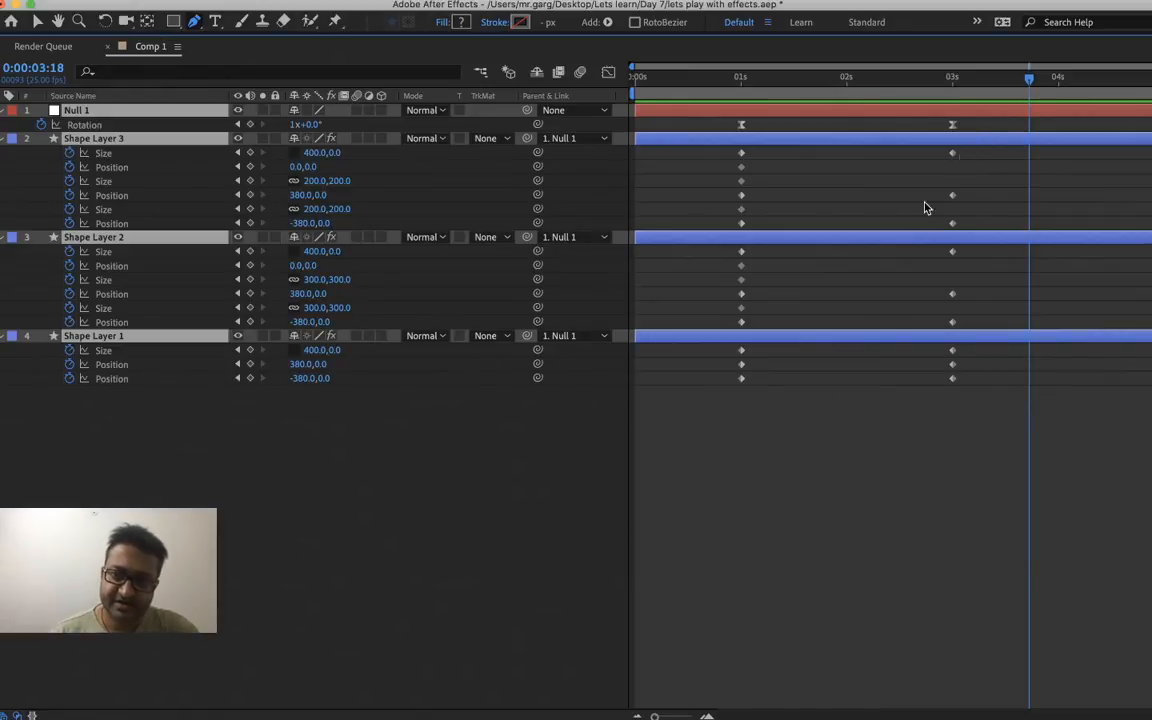
- Select all six keyframed Size and Position properties of Shape Layer 3 with their keyframes
right_click(103, 154)
key(Escape)
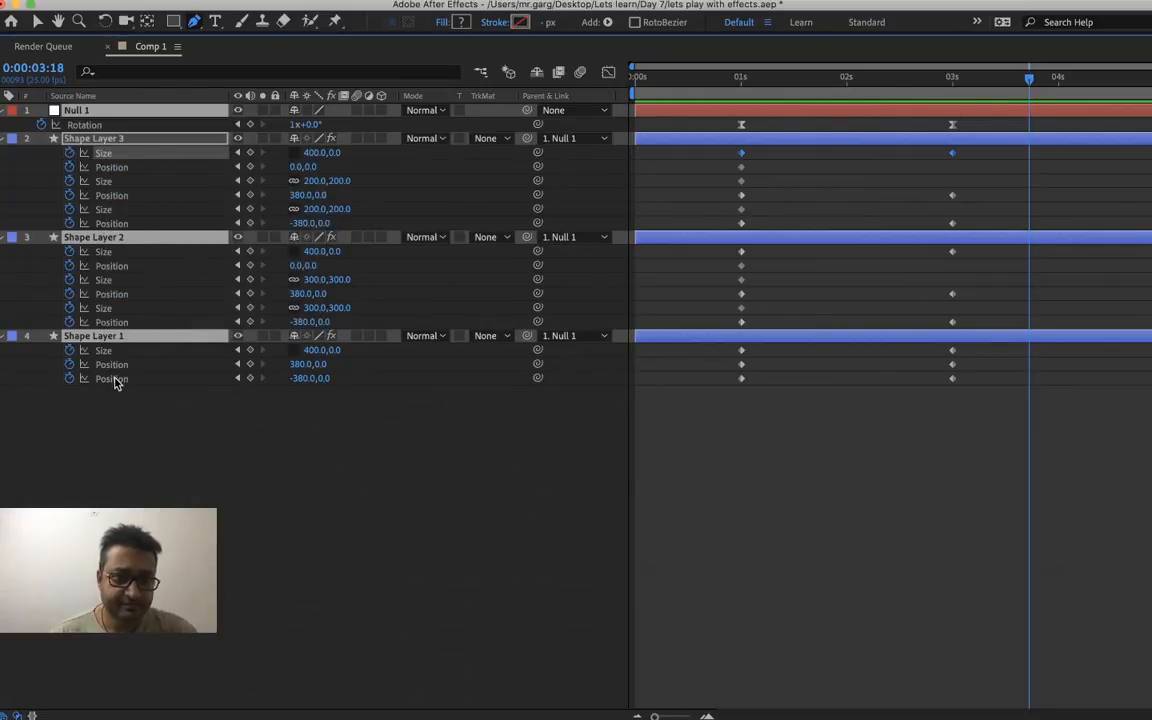
right_click(100, 219)
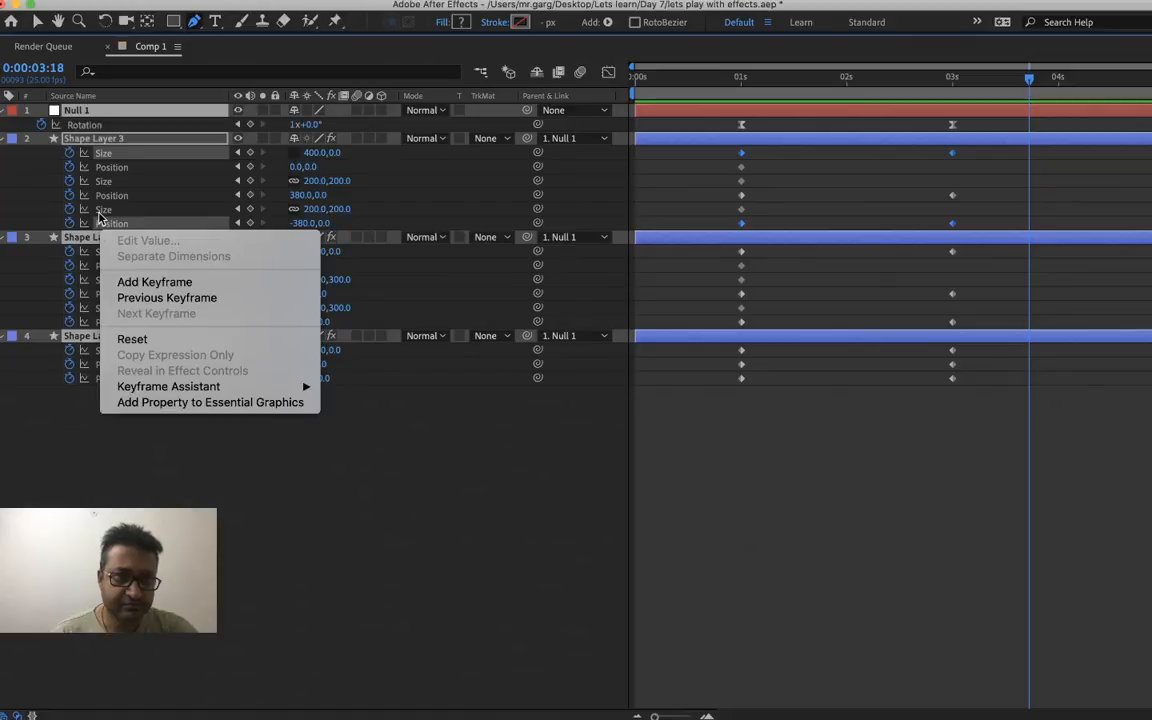
key(Escape)
right_click(98, 212)
key(Escape)
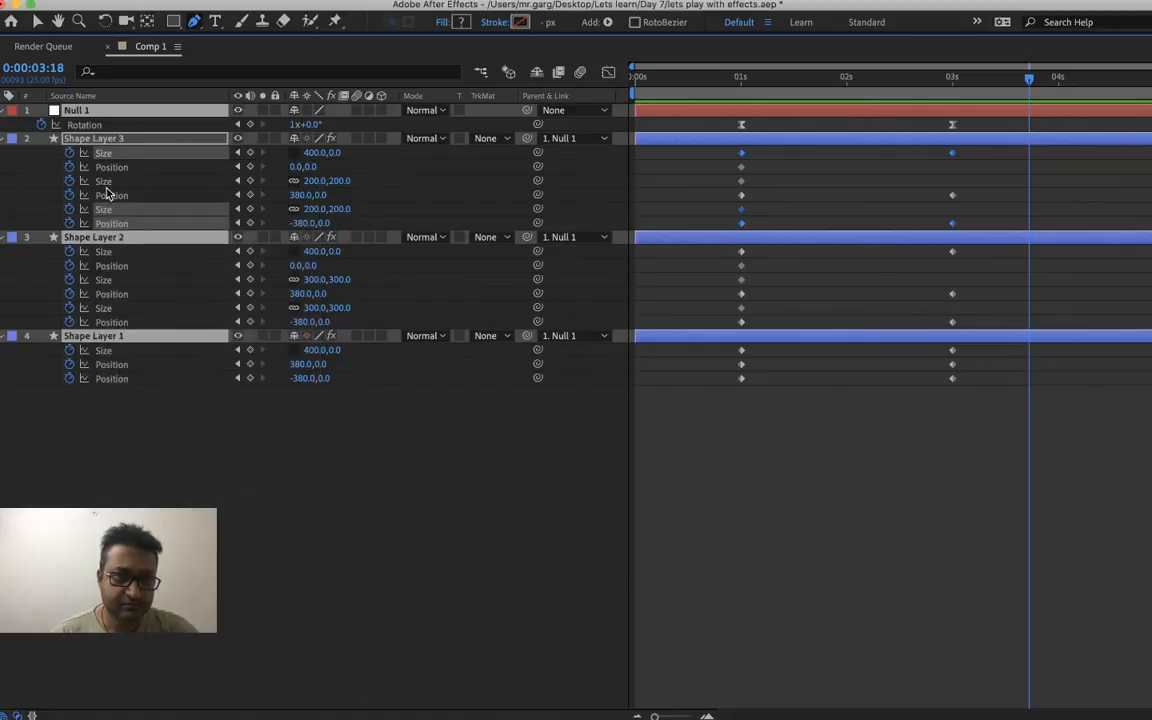
right_click(104, 186)
key(Escape)
right_click(98, 169)
key(Escape)
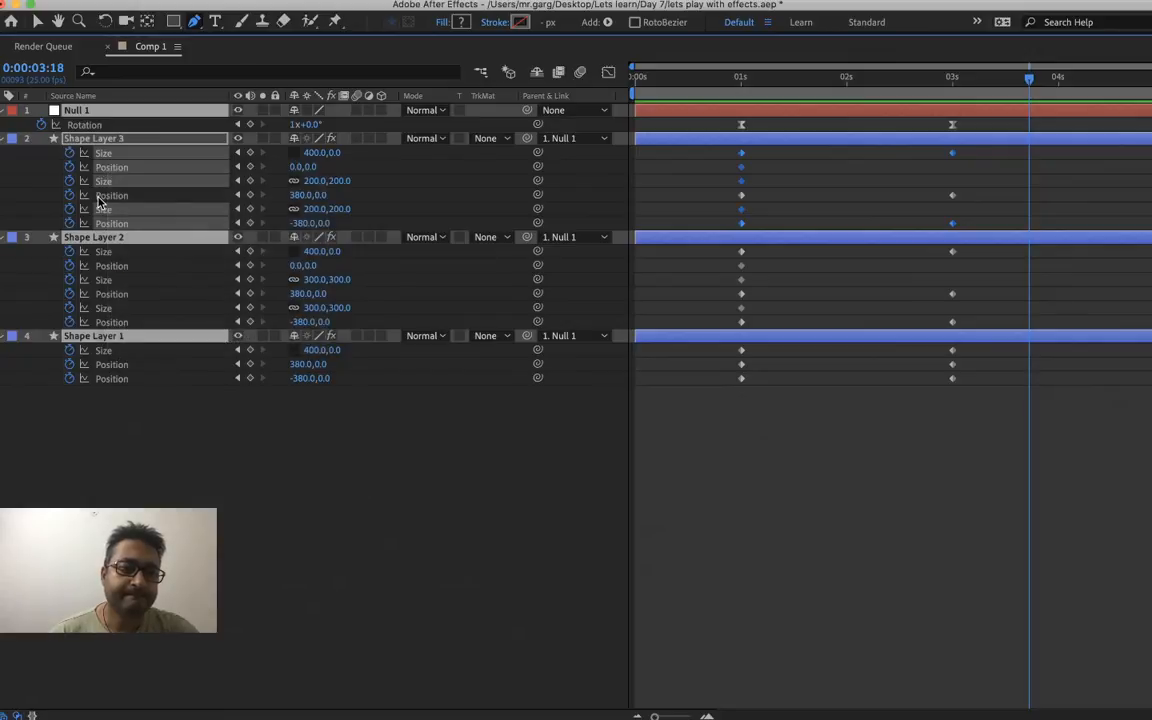
right_click(98, 199)
key(Escape)
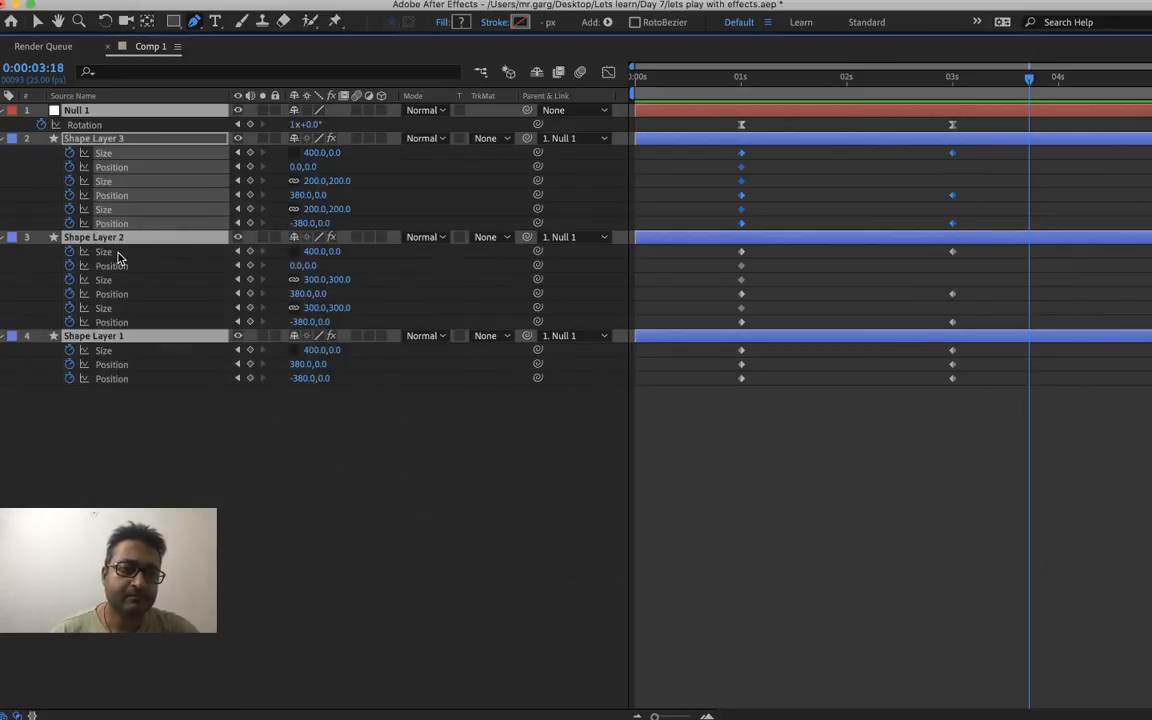
- Add the six keyframed Size and Position properties of Shape Layer 2 to the selection
right_click(116, 256)
key(Escape)
right_click(106, 275)
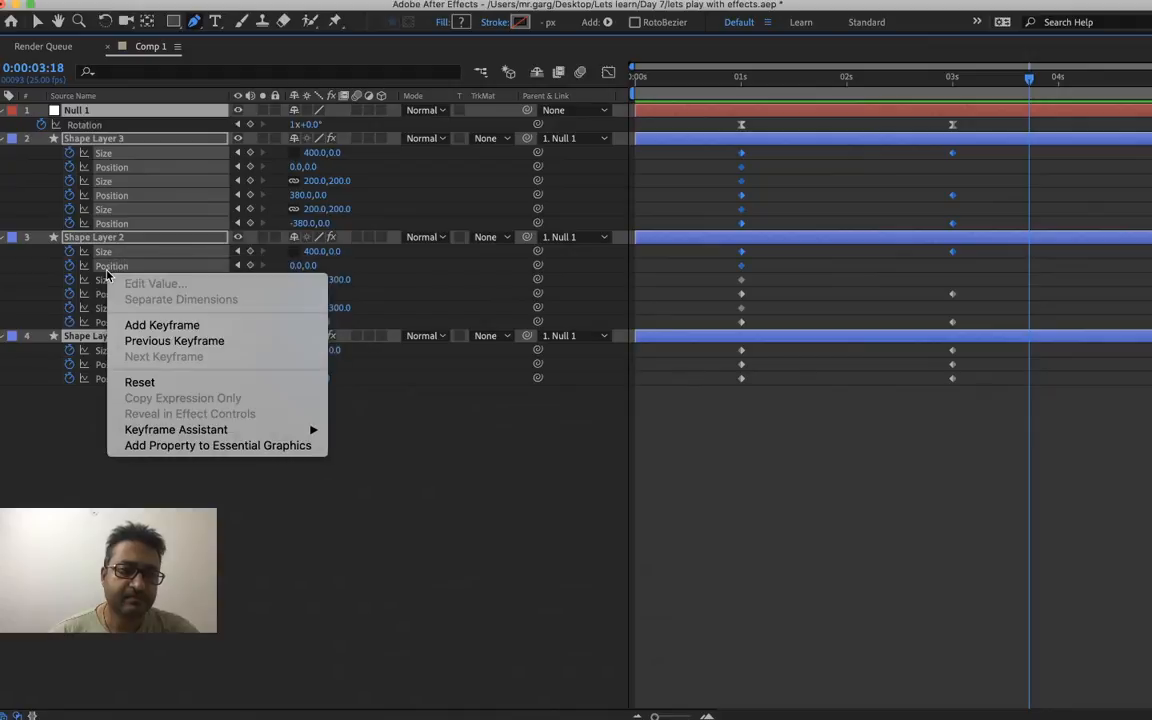
key(Escape)
right_click(100, 290)
key(Escape)
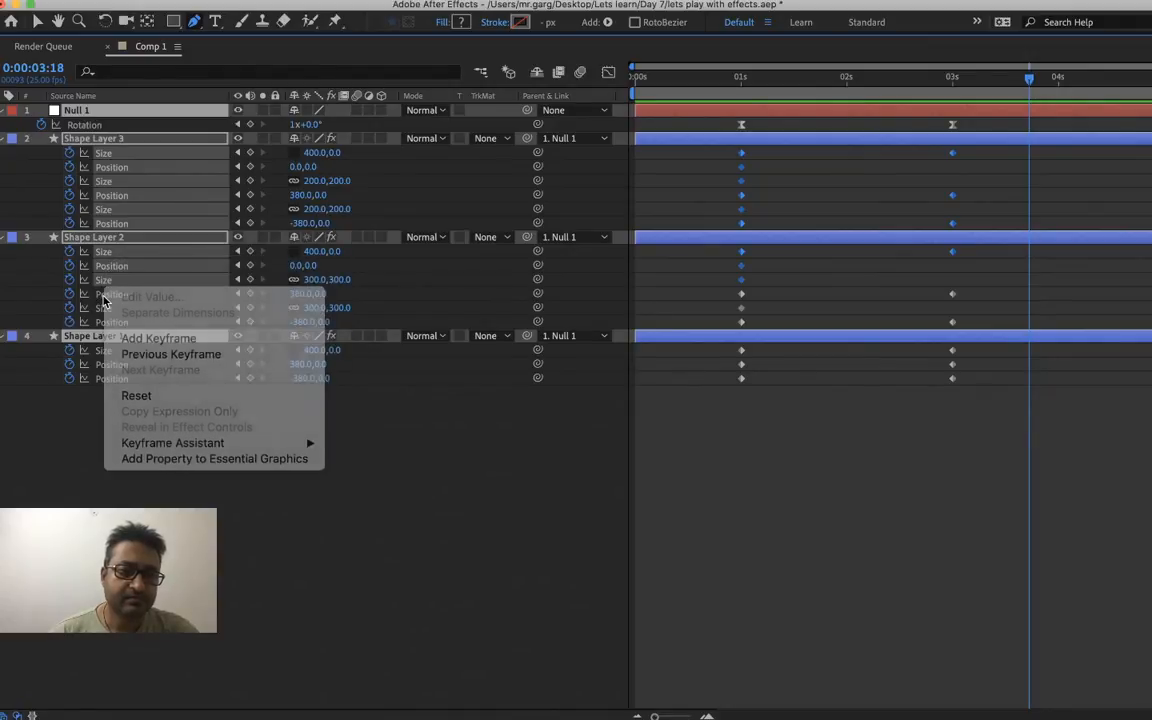
right_click(103, 300)
key(Escape)
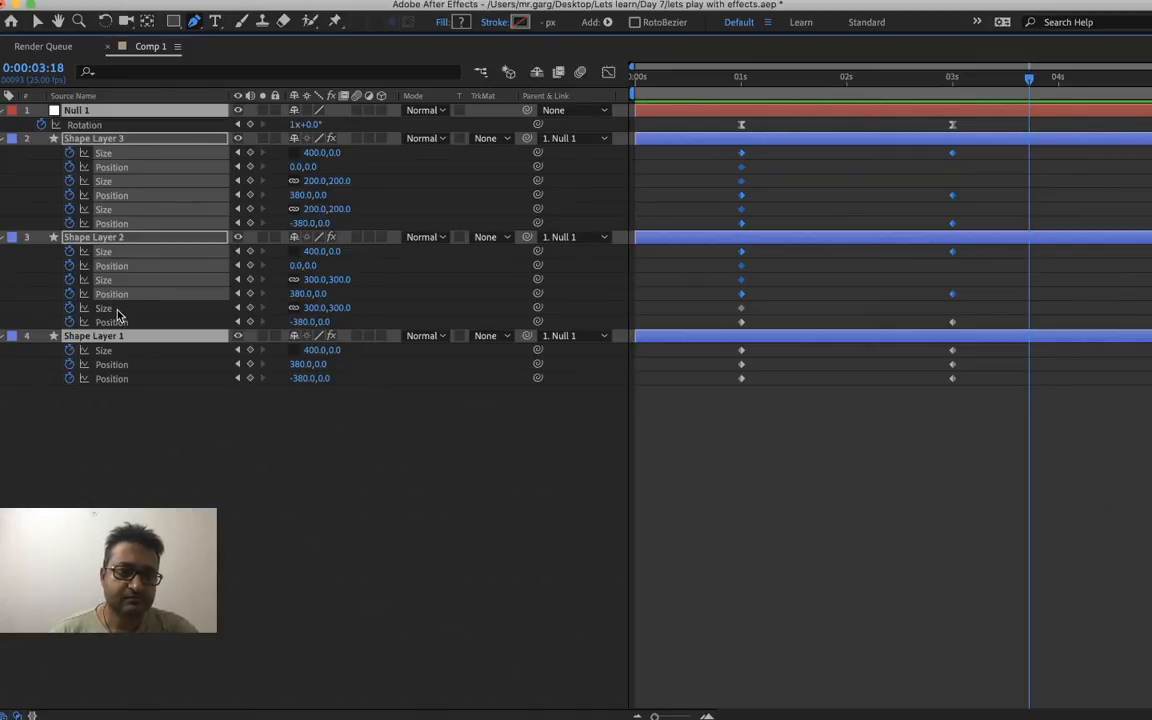
right_click(117, 316)
right_click(106, 326)
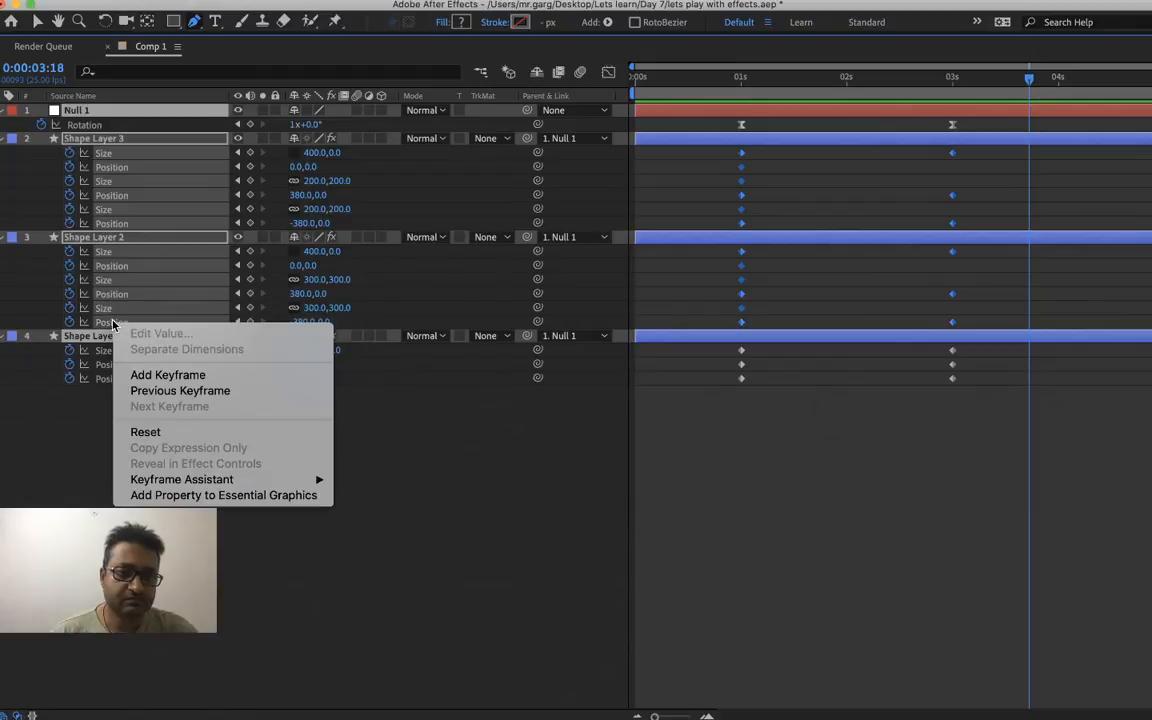
- Add the Size and both Position properties of Shape Layer 1 to the selection
right_click(107, 358)
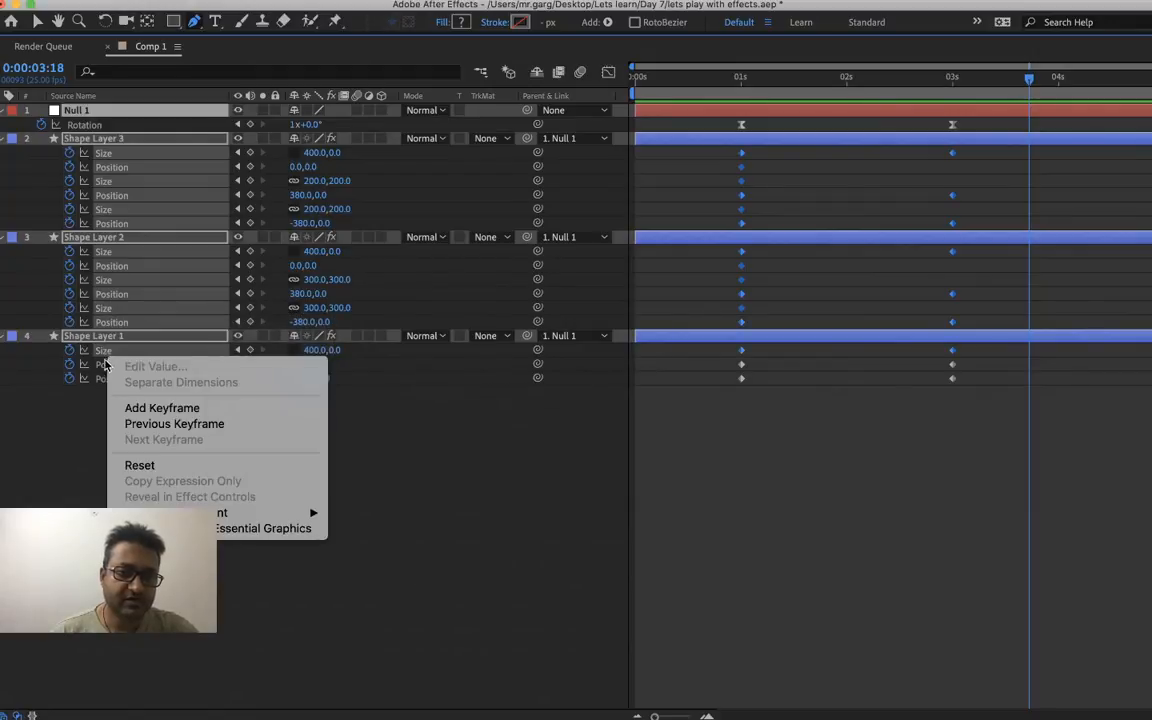
right_click(105, 368)
right_click(103, 374)
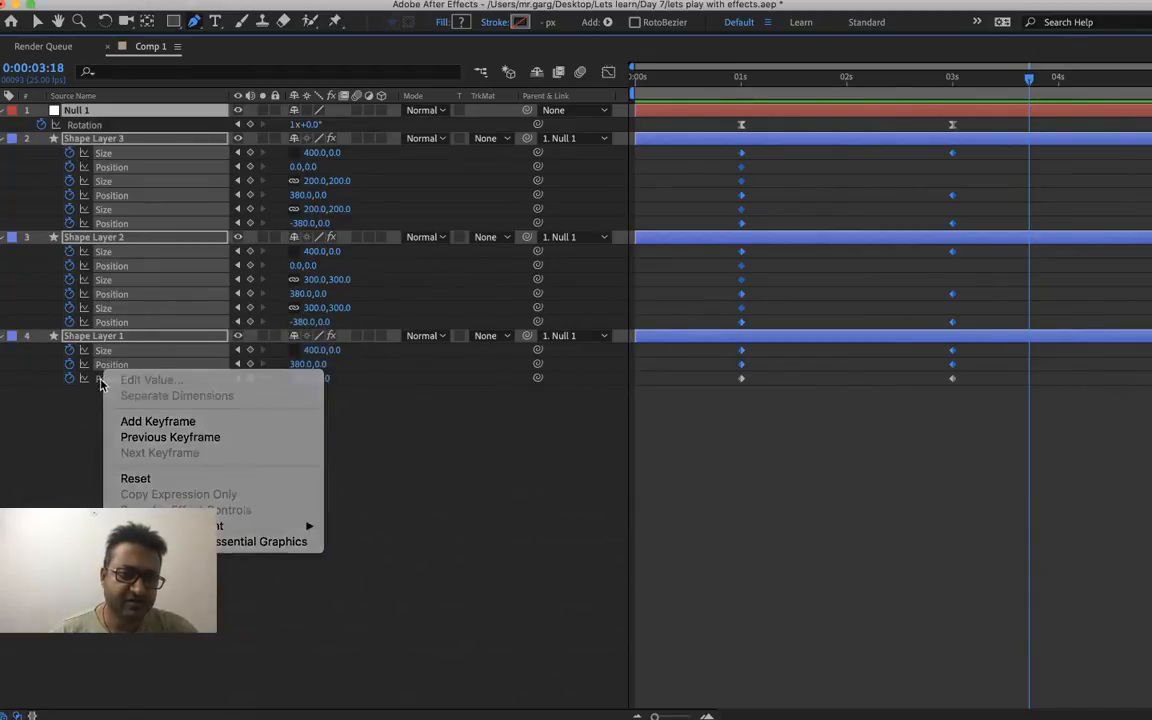
right_click(101, 383)
- Apply Easy Ease to all selected shape layer keyframes and collapse the layers' properties
right_click(741, 354)
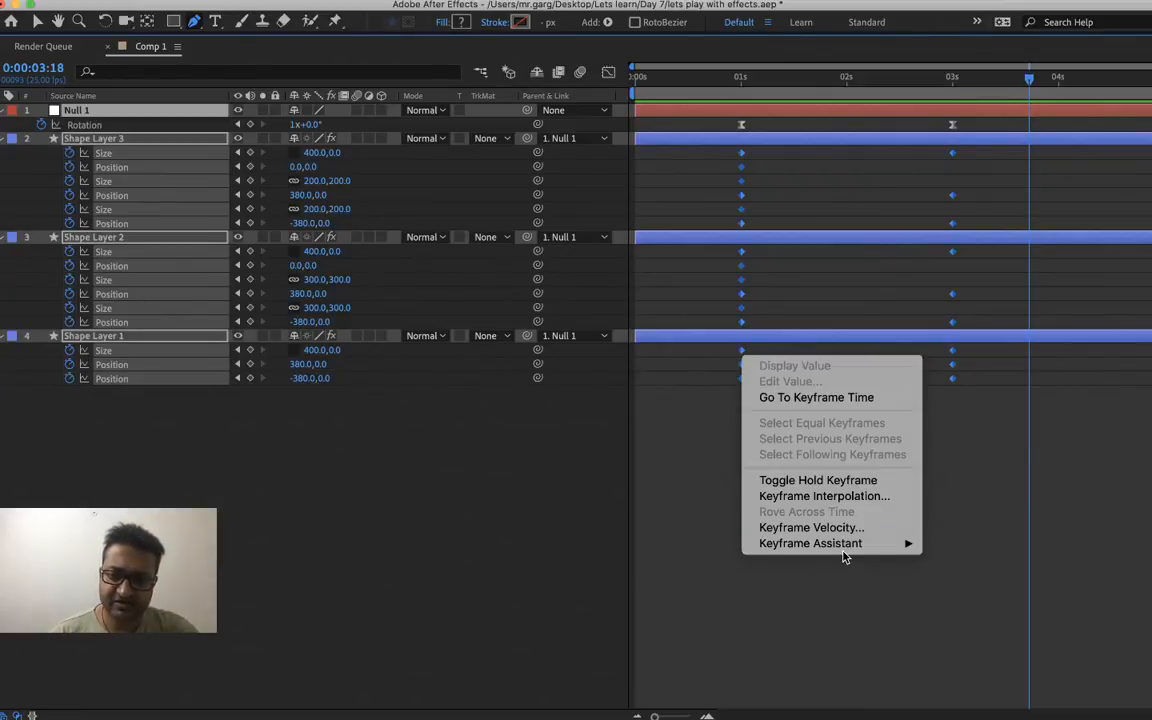
mouse_move(869, 552)
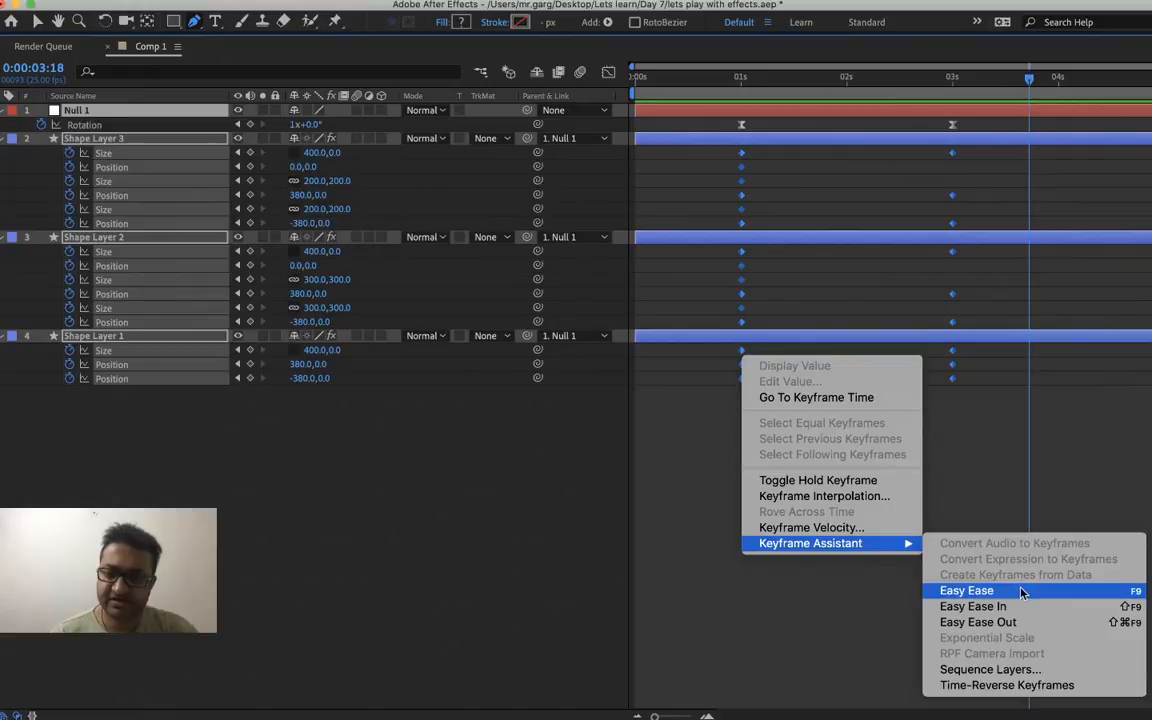
click(955, 590)
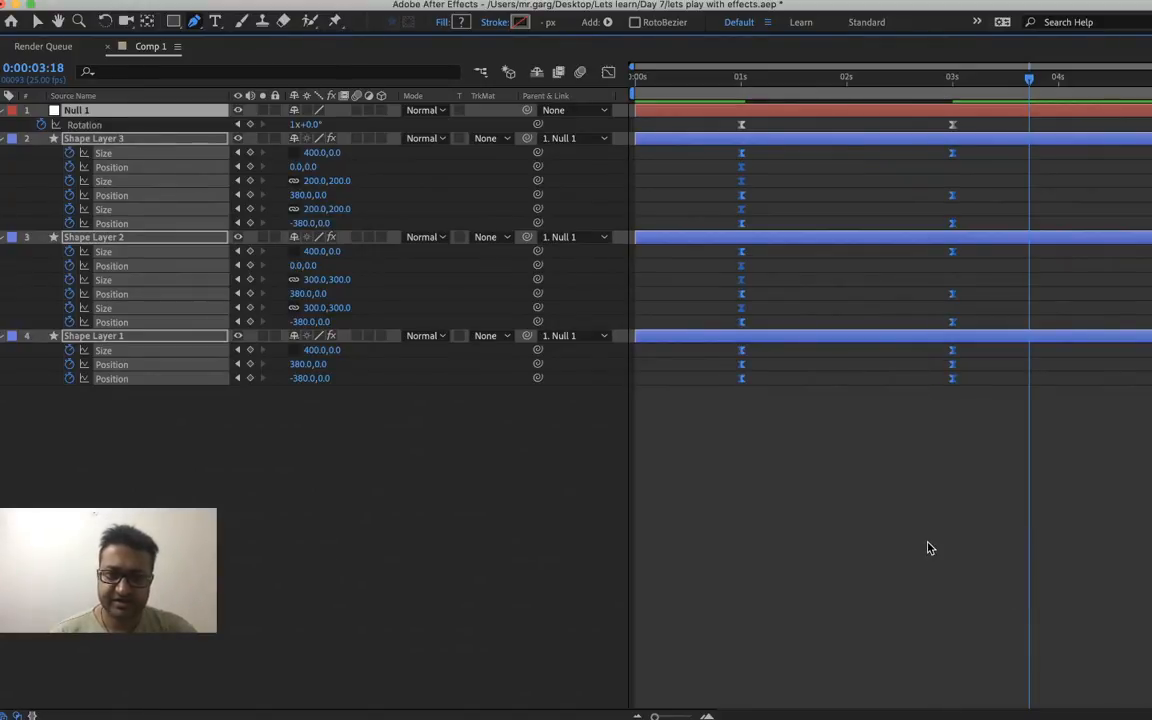
key(u)
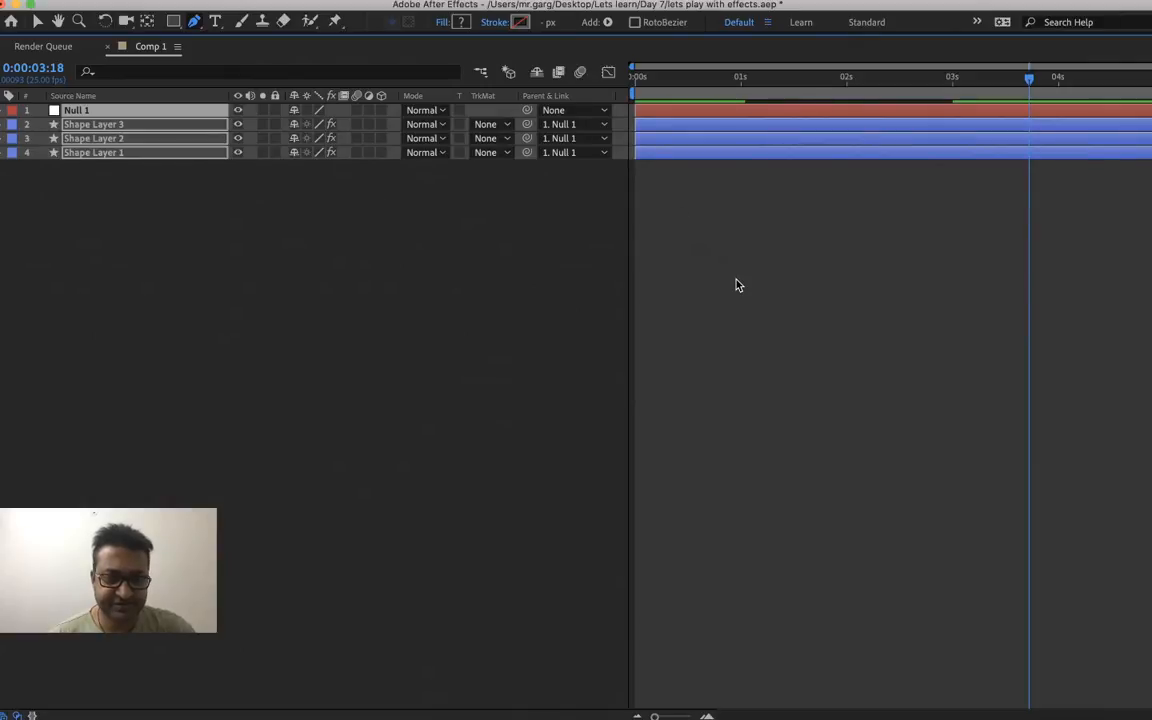
key(grave)
click(686, 524)
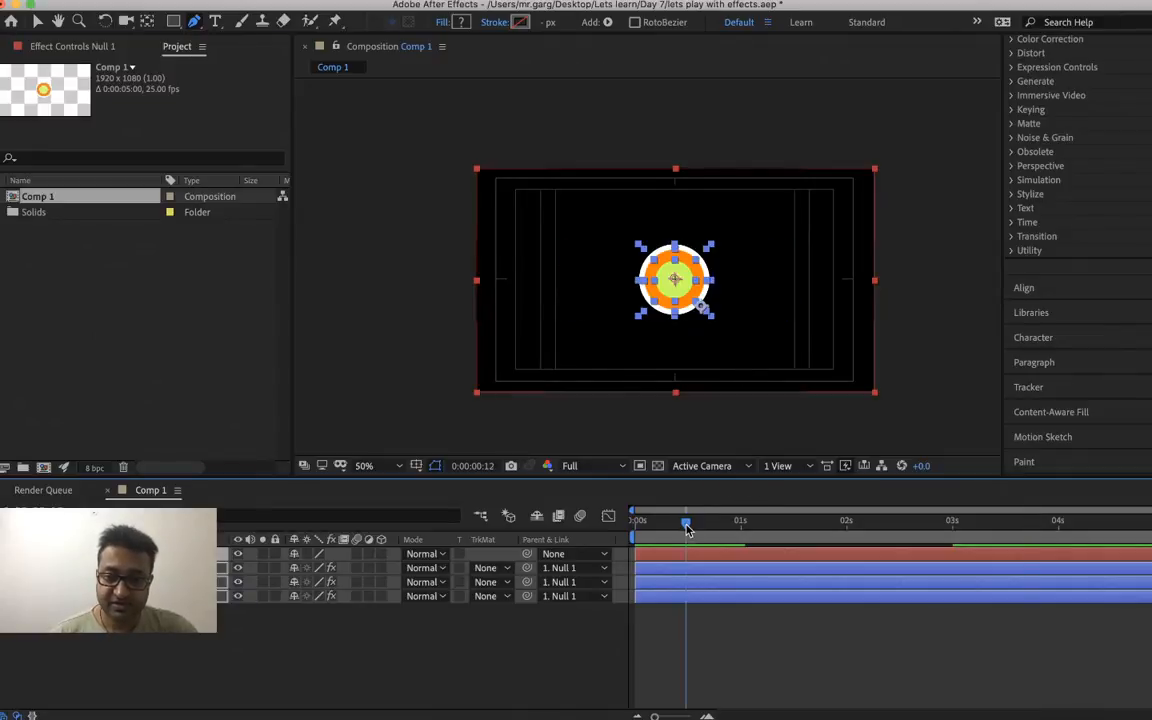
right_click(755, 676)
click(742, 664)
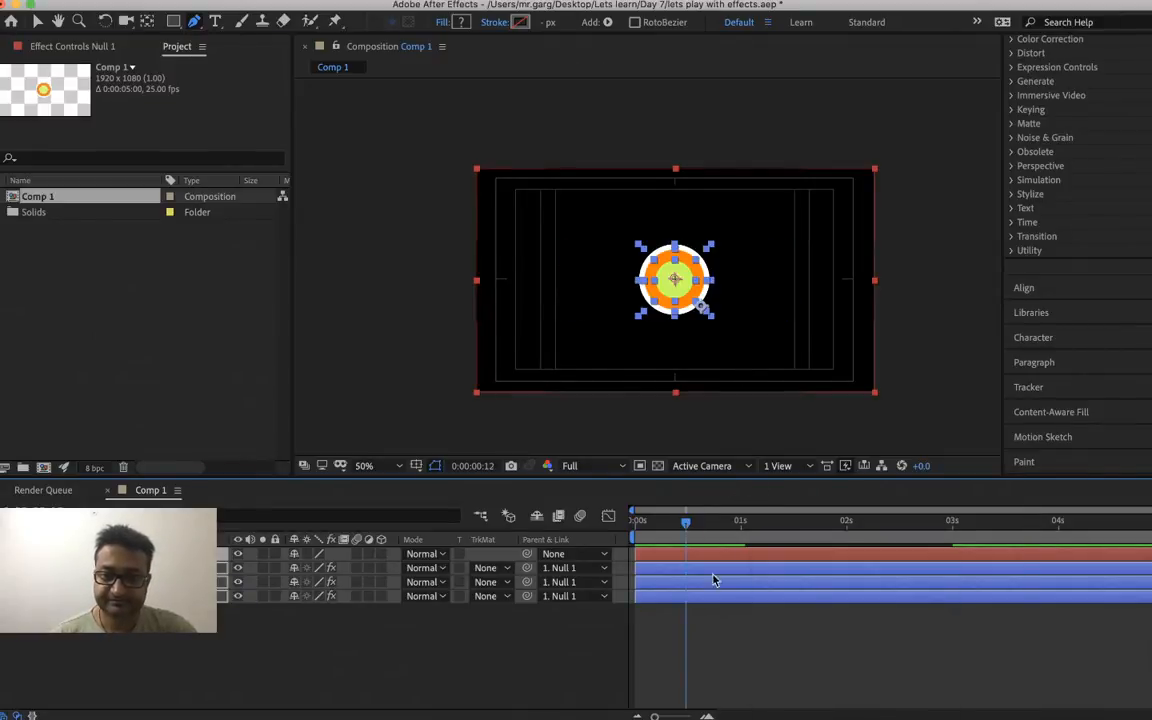
click(909, 450)
key(super+z)
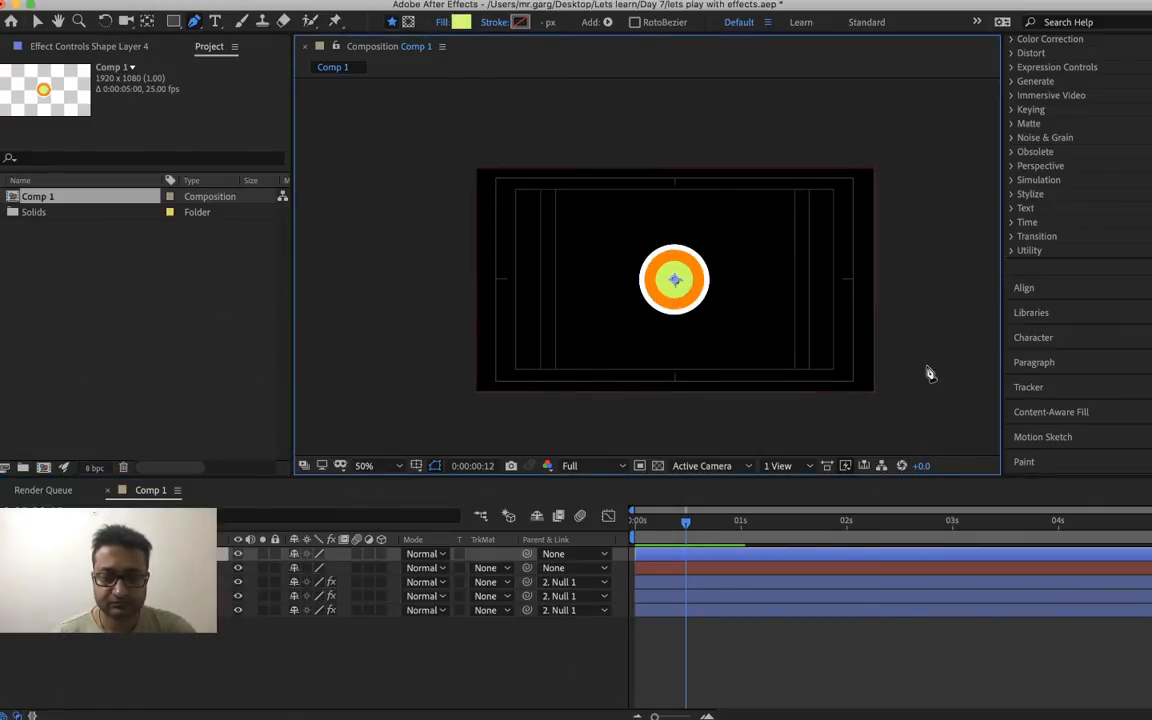
- Preview the eased splitting-circle animation enlarged at 100%, then restore the workspace and the 50% view
key(v)
key(grave)
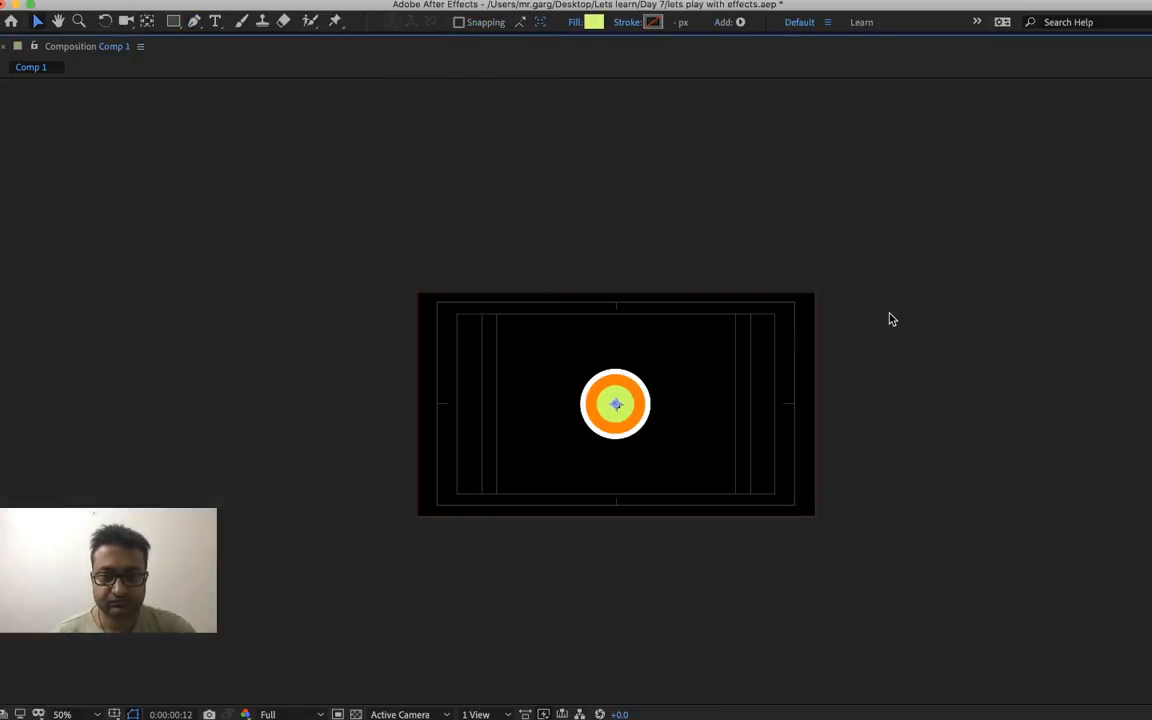
key(period)
key(space)
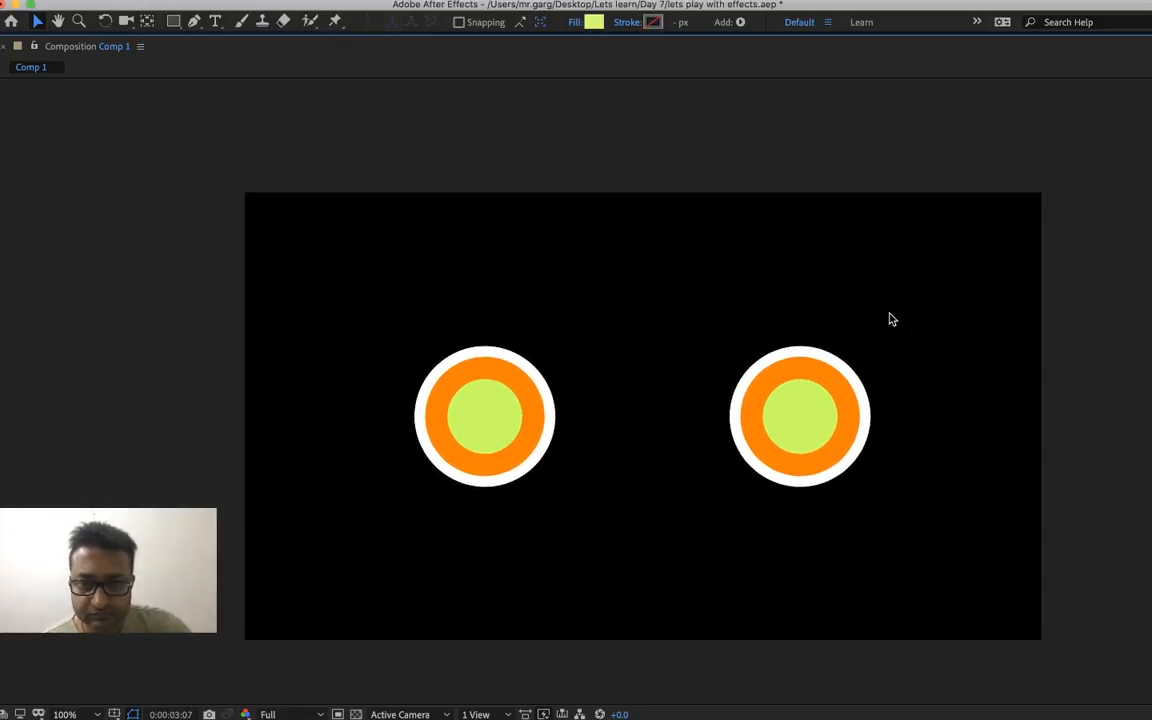
key(space)
key(grave)
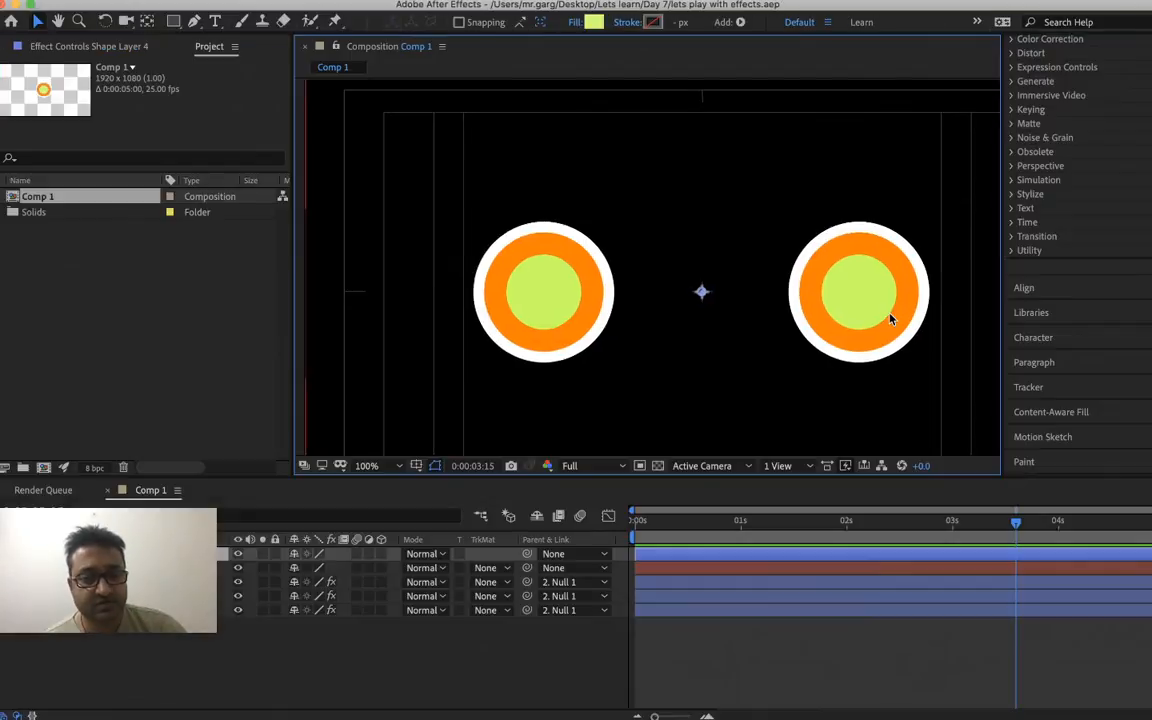
key(comma)
key(comma)
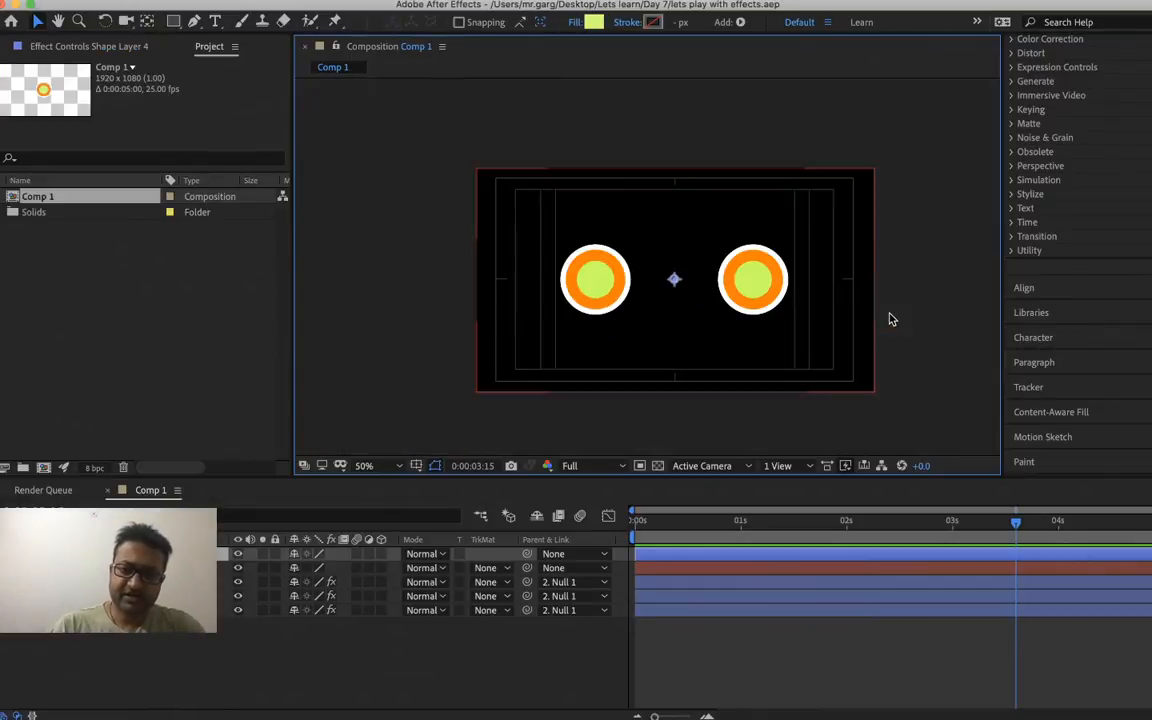
- Delete the stray Shape Layer 4 and move the playhead to 0:00:02:06
key(Delete)
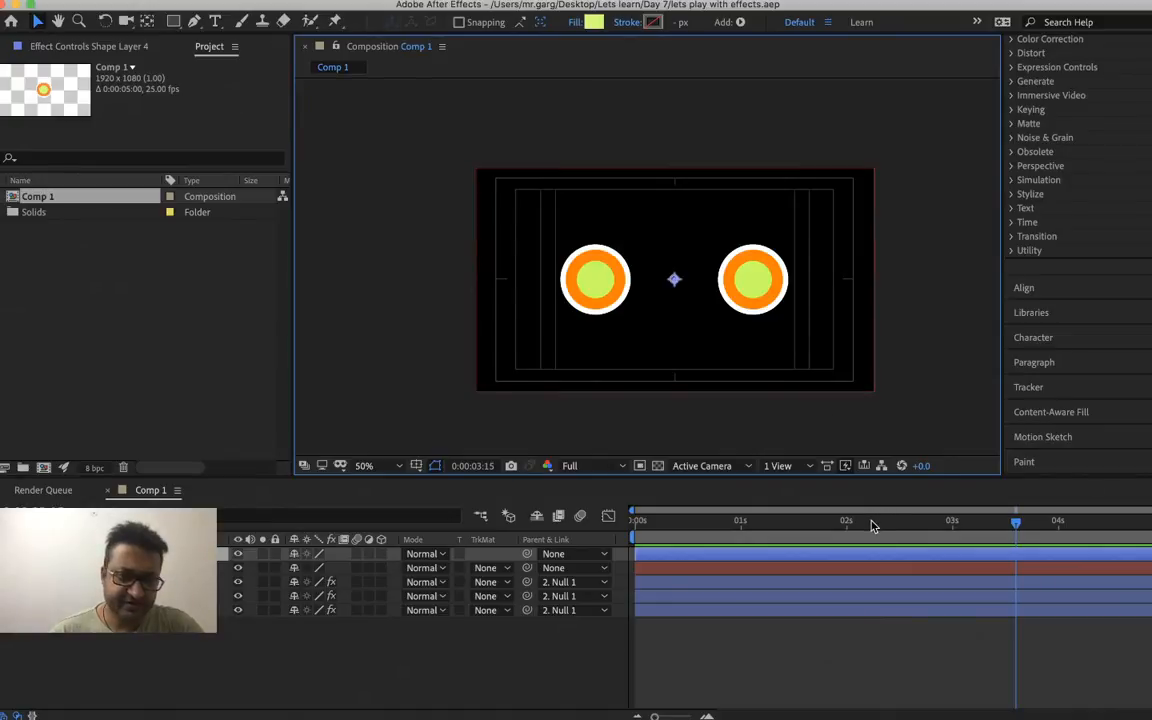
click(870, 521)
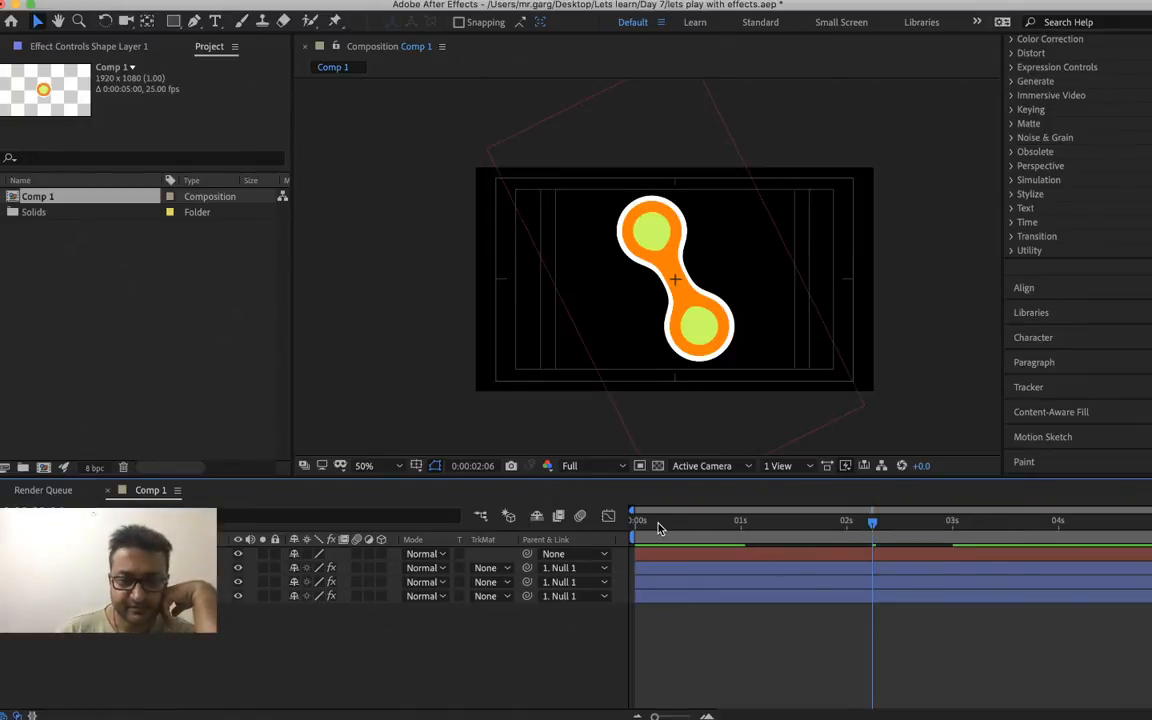
- At the start of the composition, convert Rectangle Path 1 of Shape Layer 1 to a Bezier path
key(Home)
right_click(655, 604)
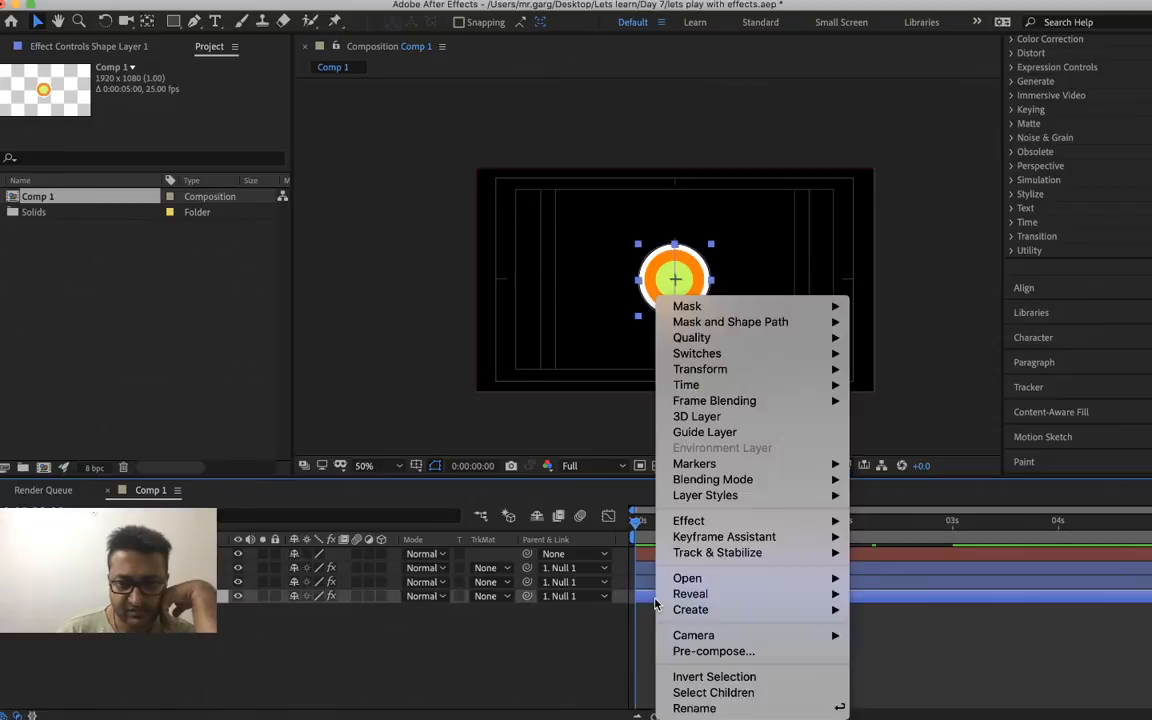
click(576, 539)
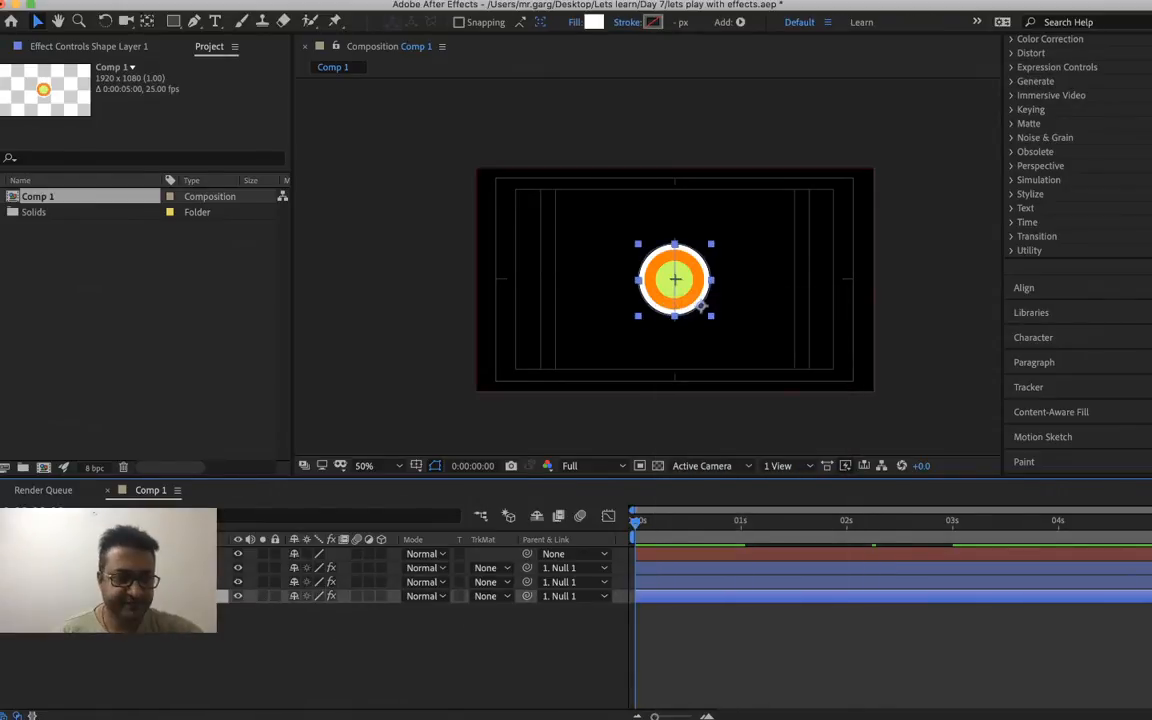
click(5, 596)
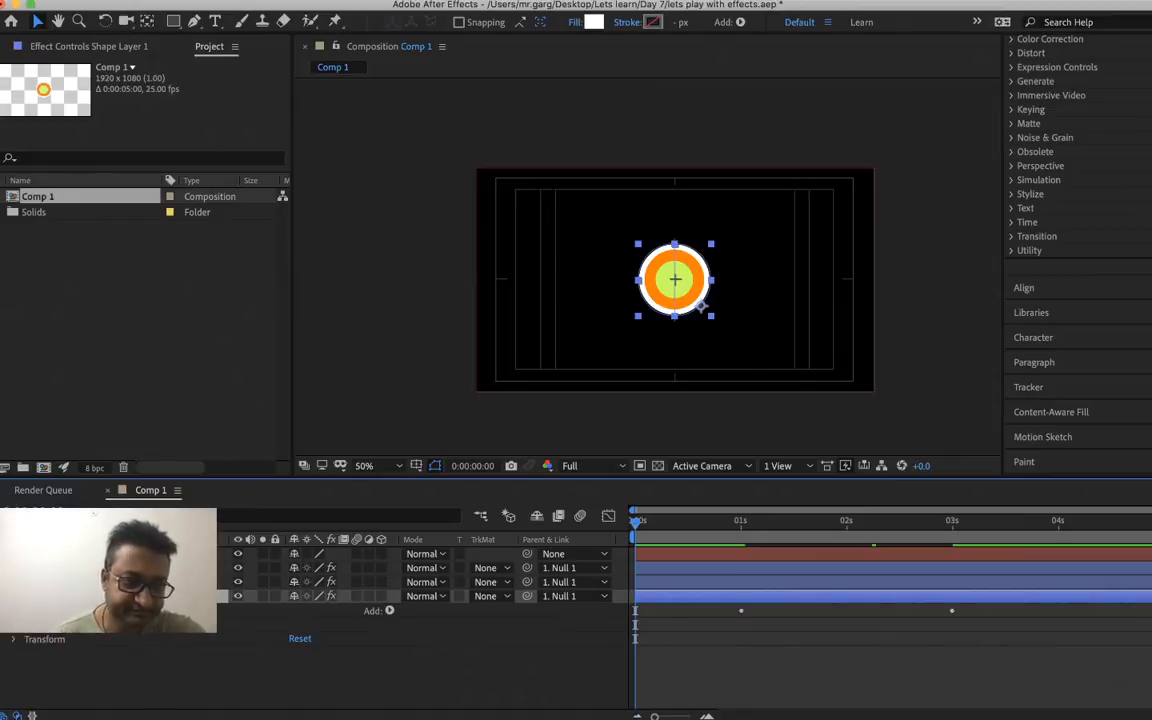
click(20, 610)
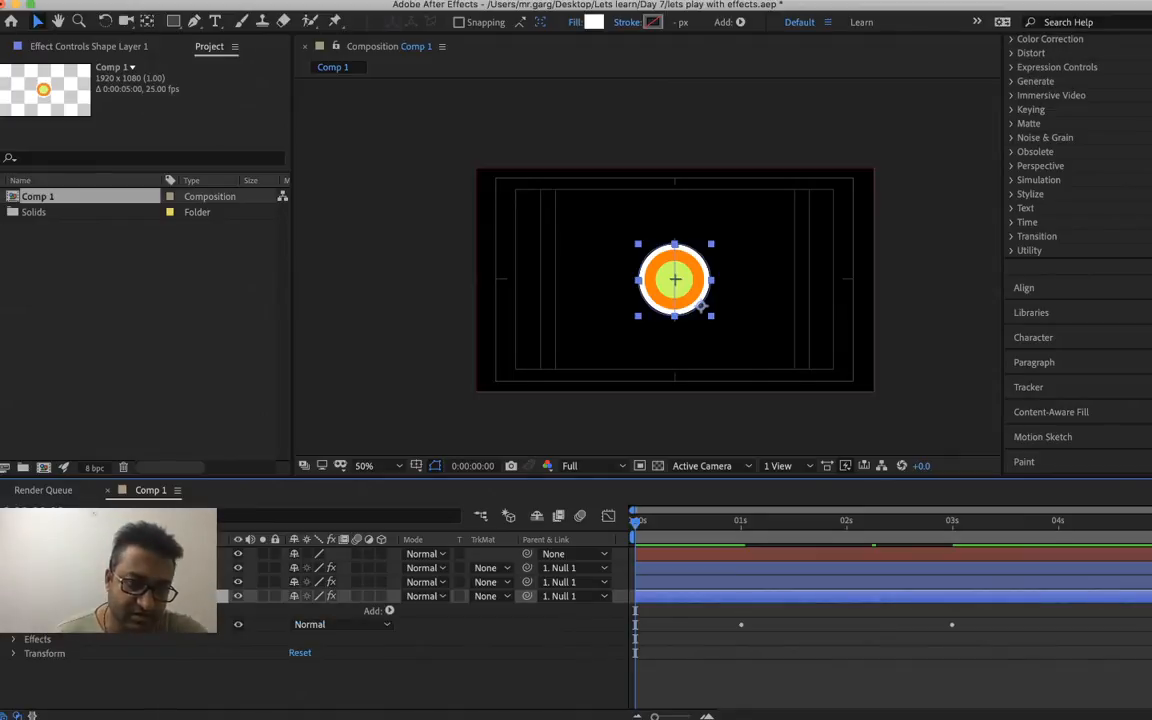
click(30, 626)
right_click(62, 644)
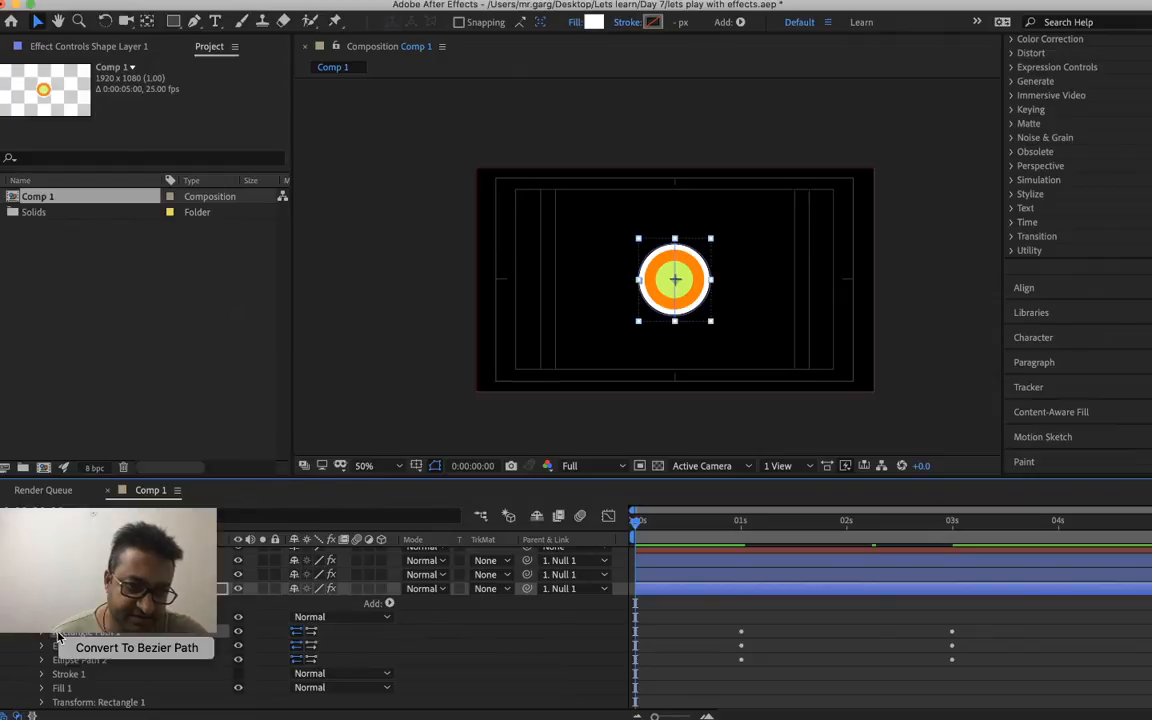
click(83, 649)
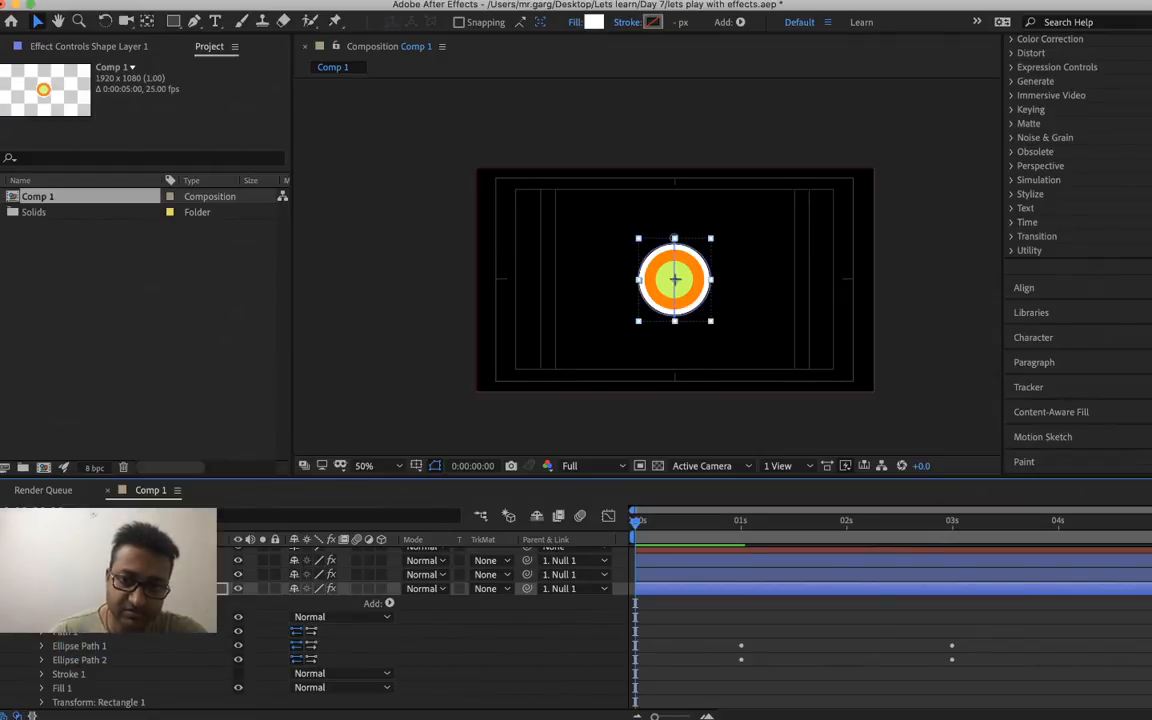
- Preview the animation with the converted path and check the frame at 0:00:01:06
key(space)
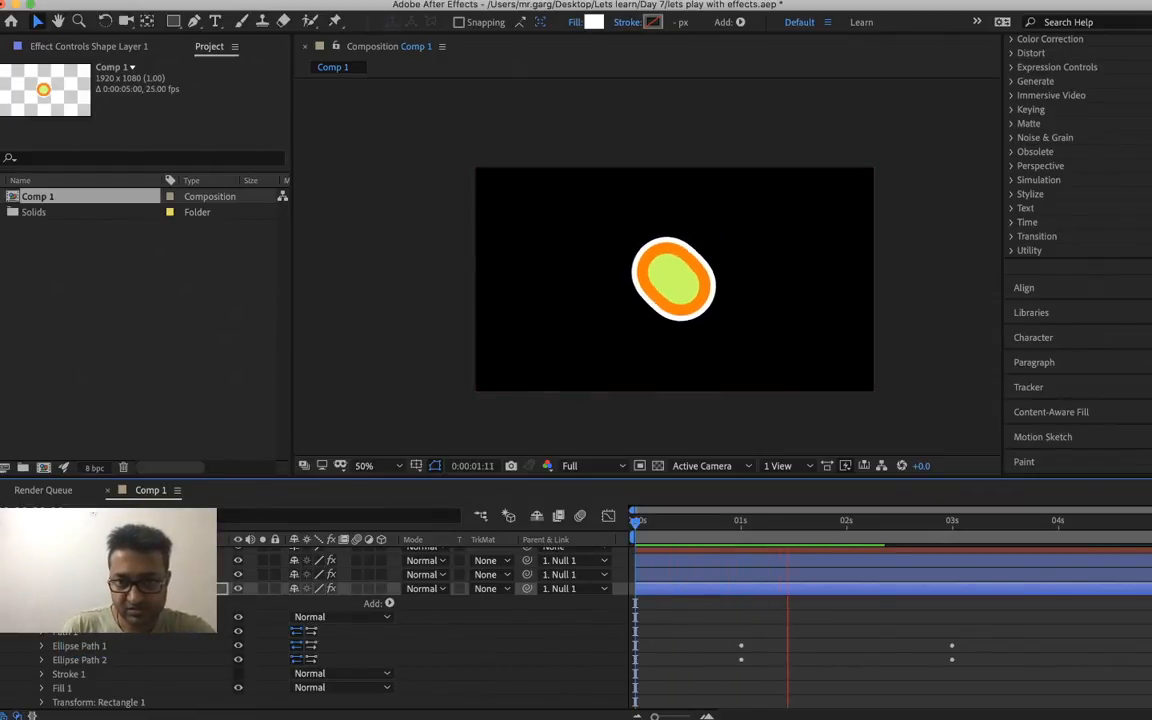
key(space)
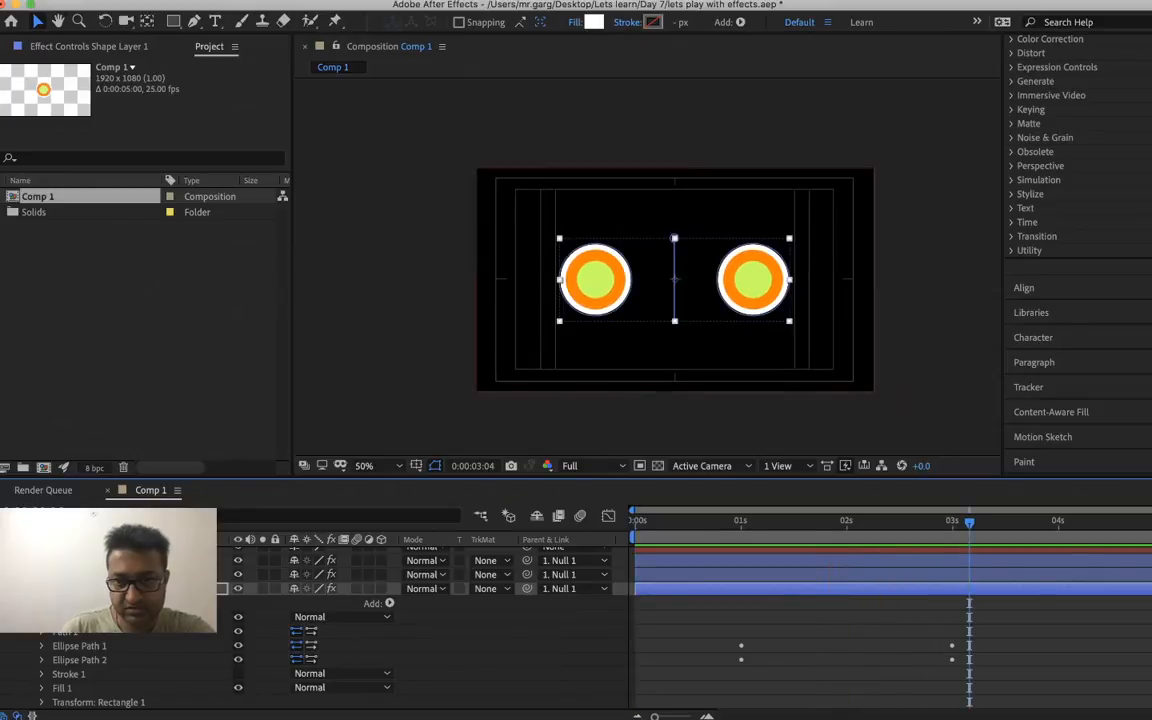
click(765, 522)
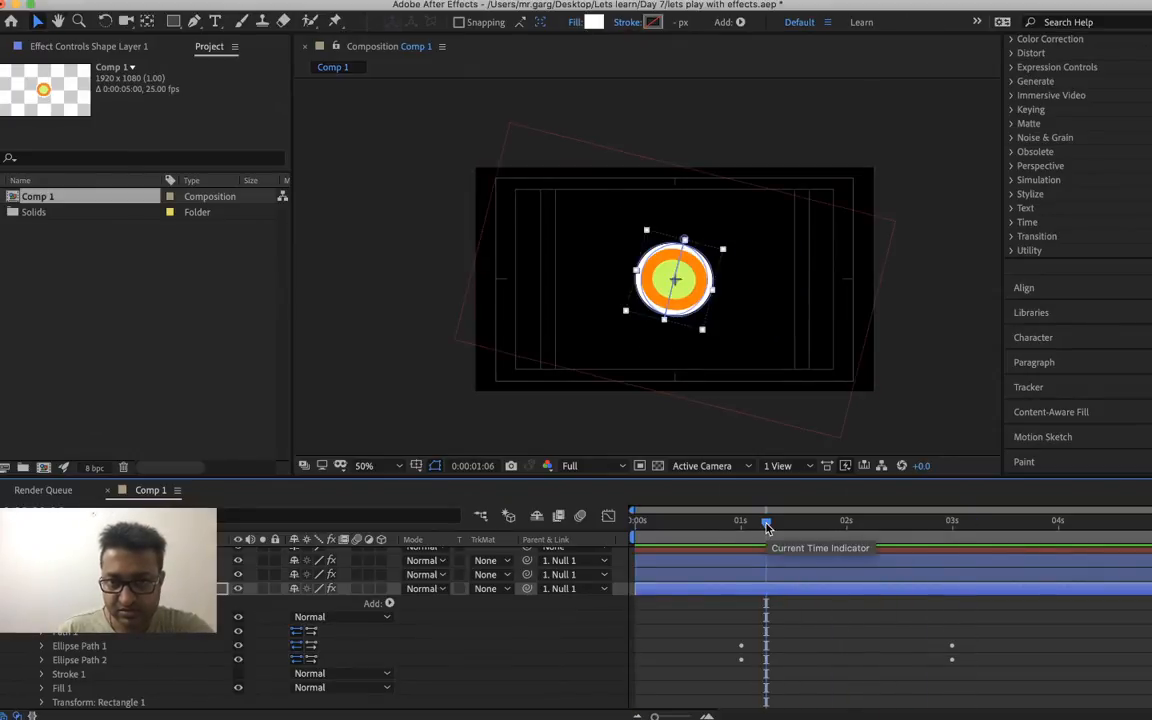
- Try to enlarge the white shape of Shape Layer 1 at 0:00:01:00 by scaling its paths, and preview the change
click(742, 524)
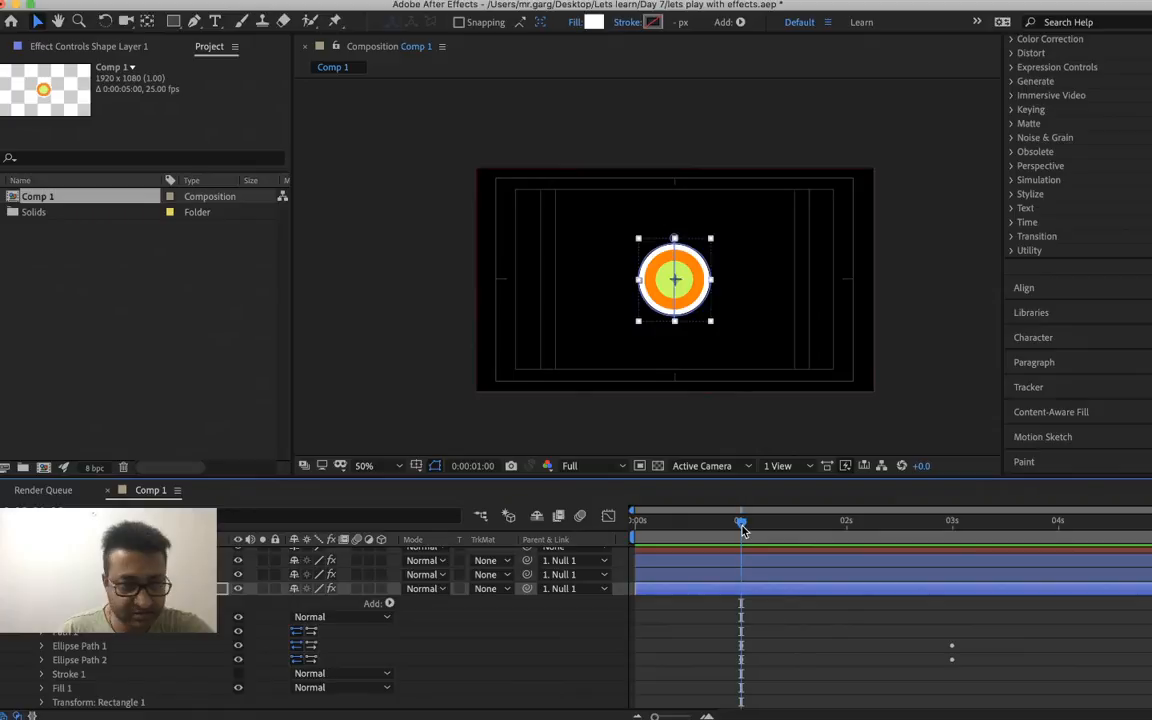
click(42, 634)
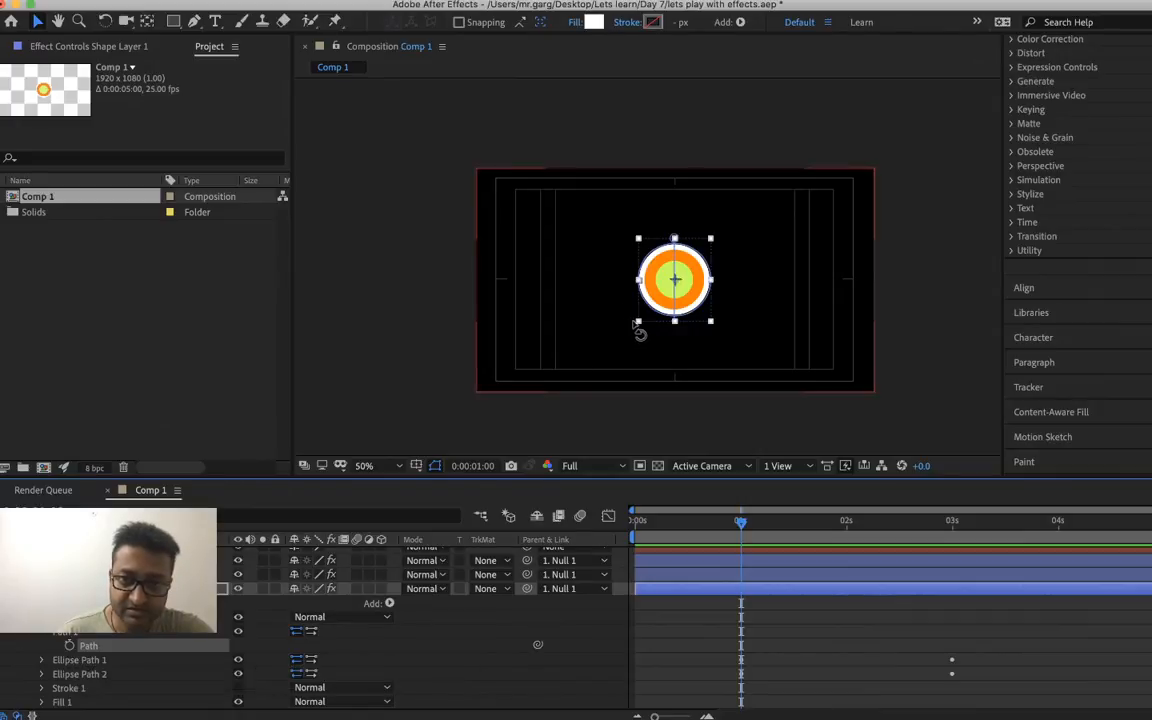
drag(638, 322, 448, 428)
click(797, 622)
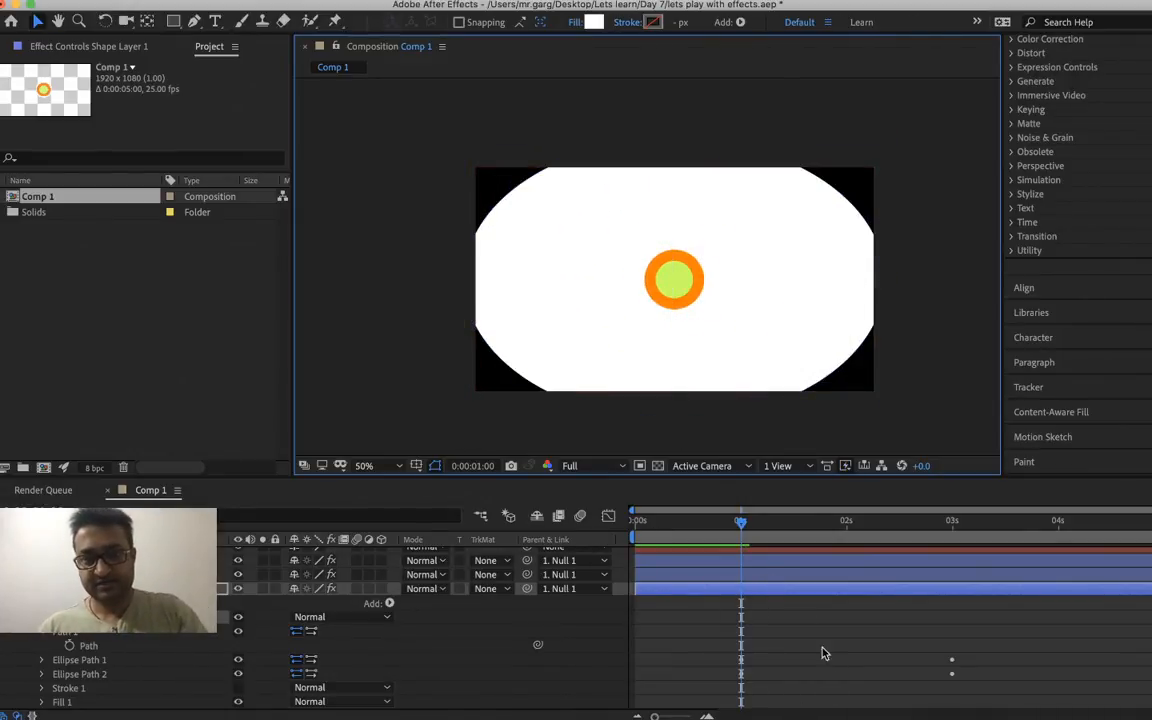
key(space)
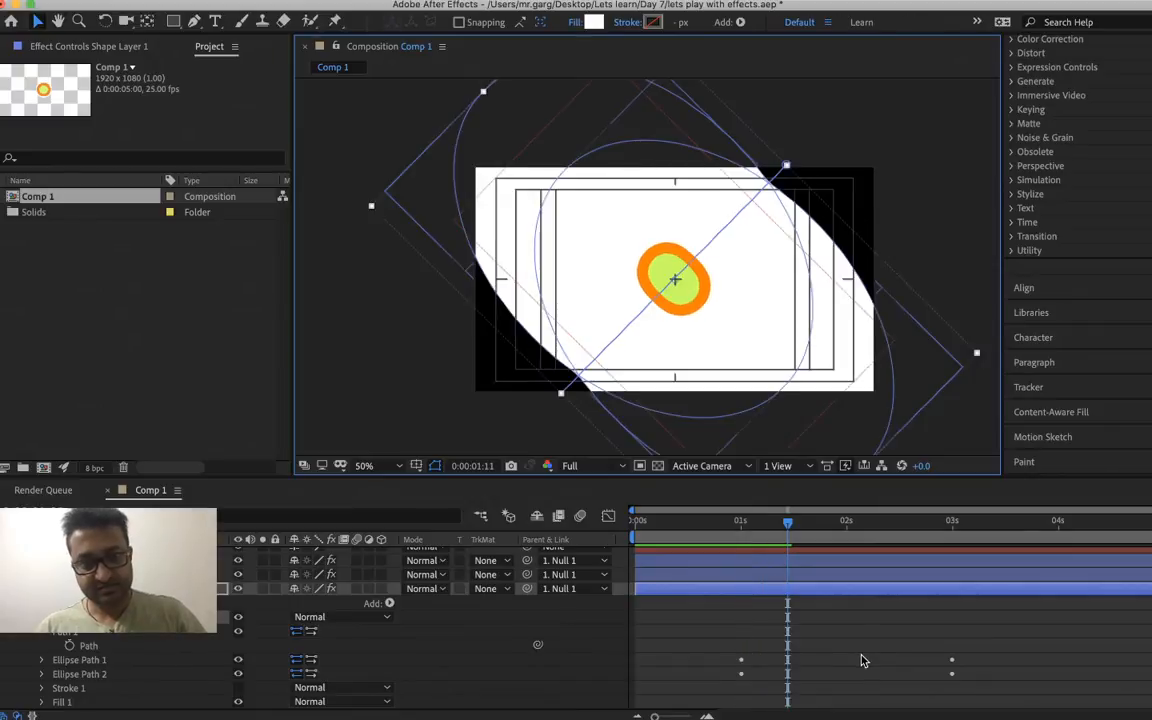
- Undo the enlargement of Shape Layer 1 and play the animation from 0:00:01:00
key(j)
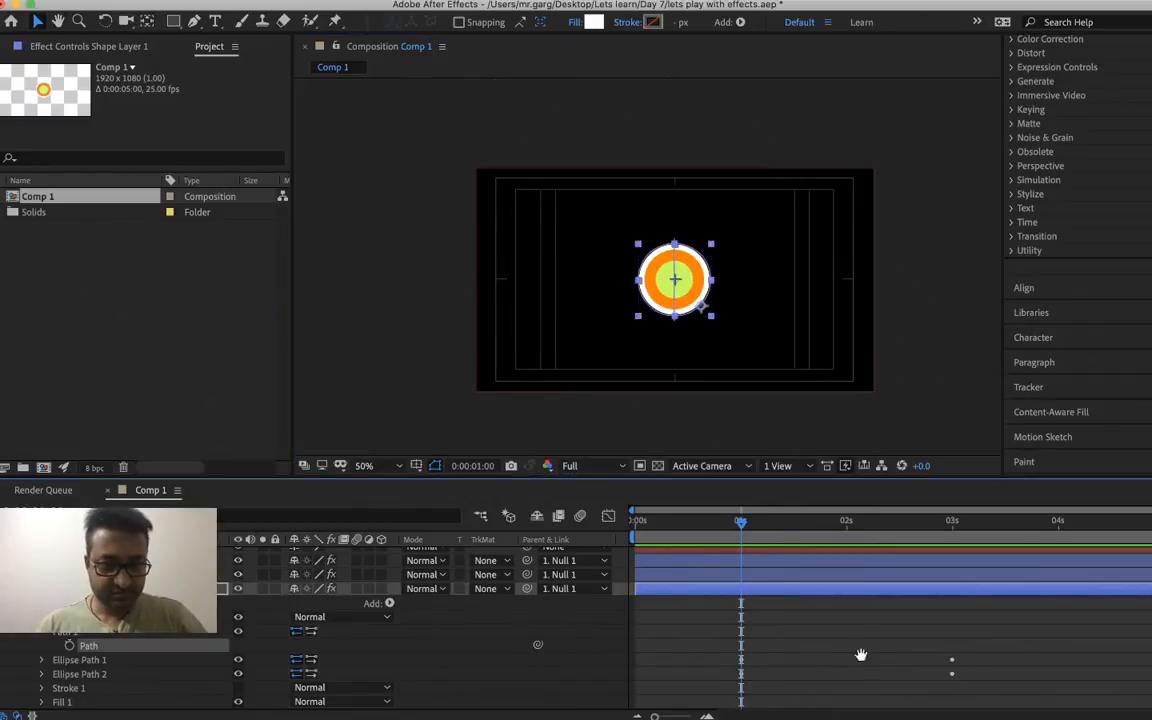
key(space)
key(space)
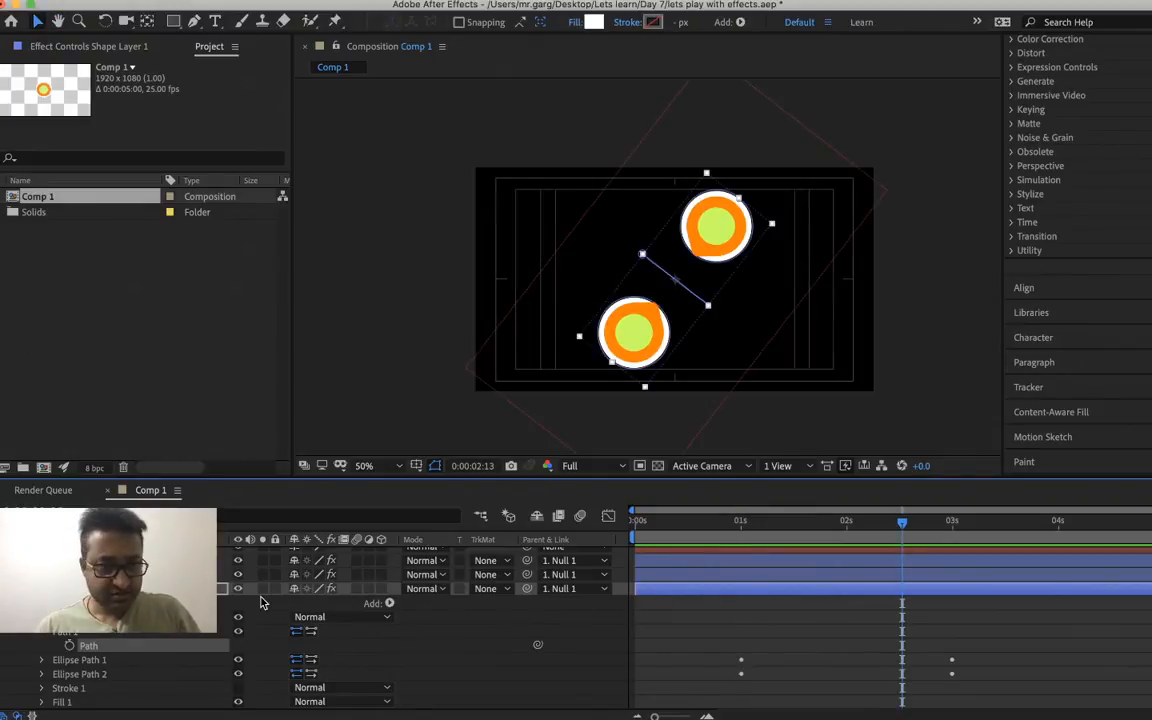
- Pre-compose the null and all three shape layers together, and duplicate the resulting pre-comp layer
key(super+a)
key(u)
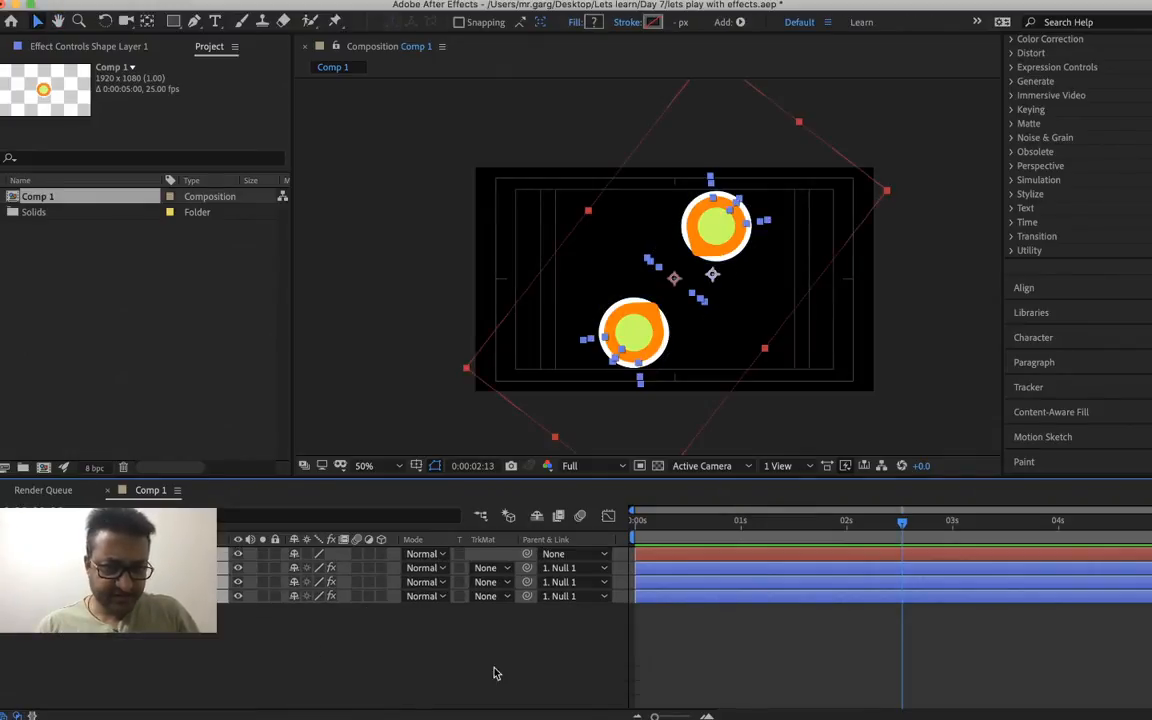
key(super+shift+c)
key(Return)
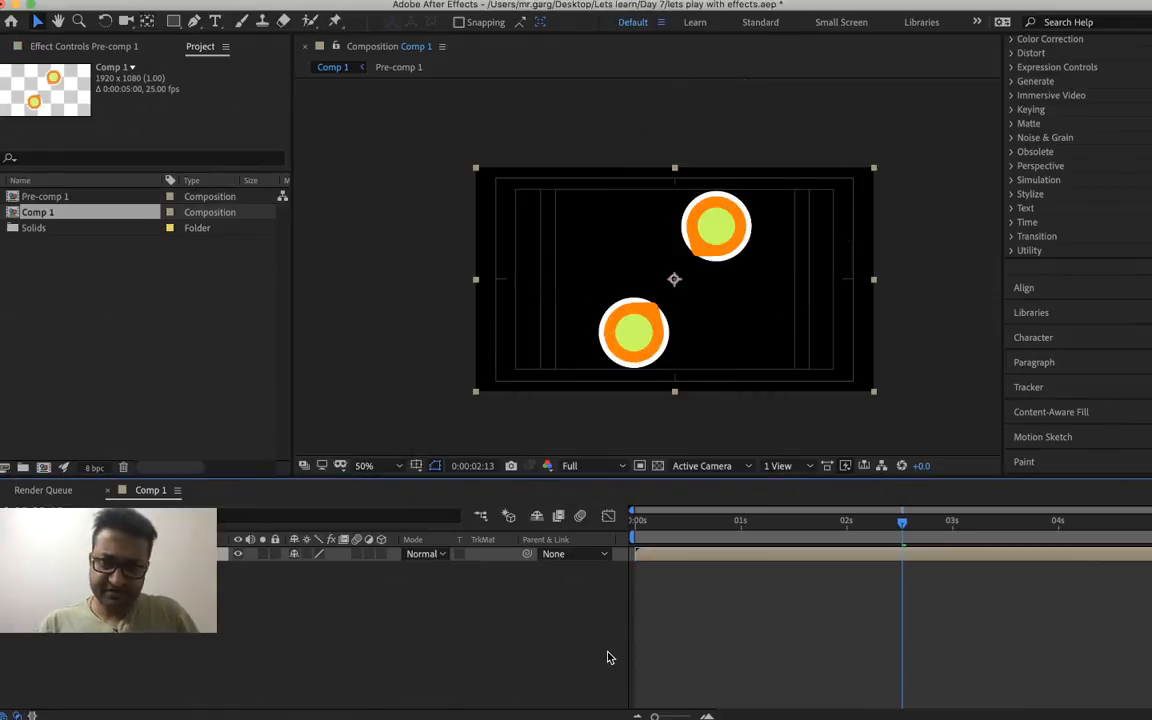
key(super+d)
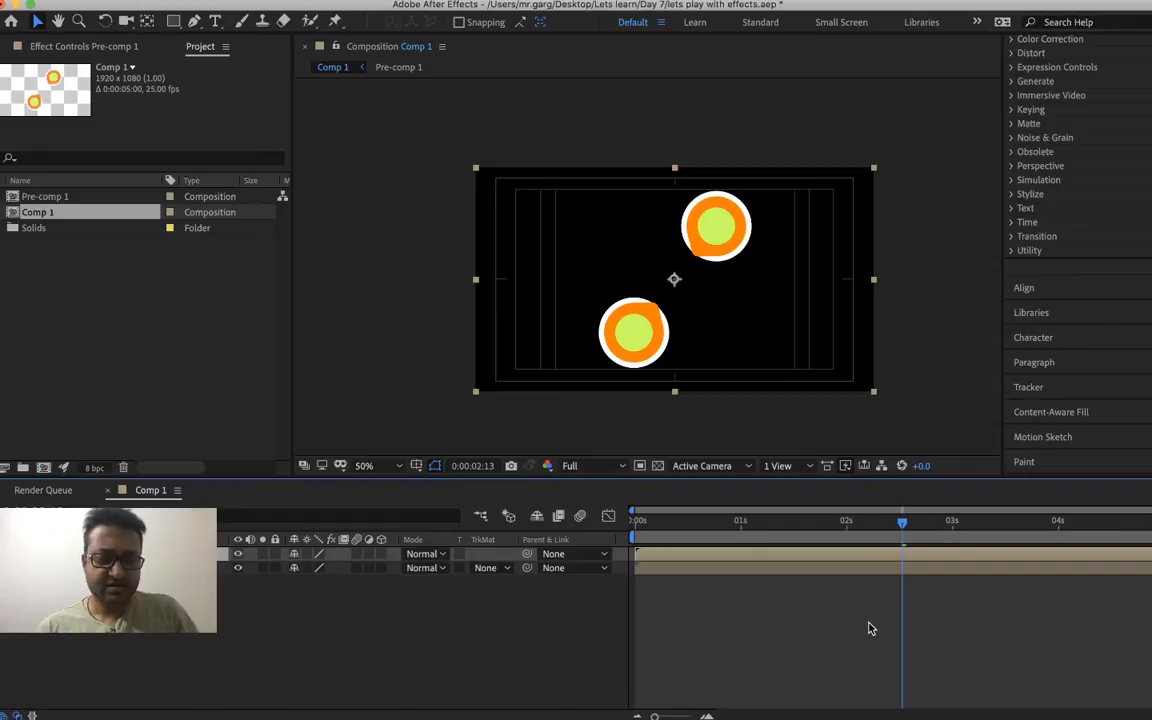
- Move the playhead to 0:00:03:00 and enable Time Remapping on the upper pre-comp layer
drag(845, 539, 953, 540)
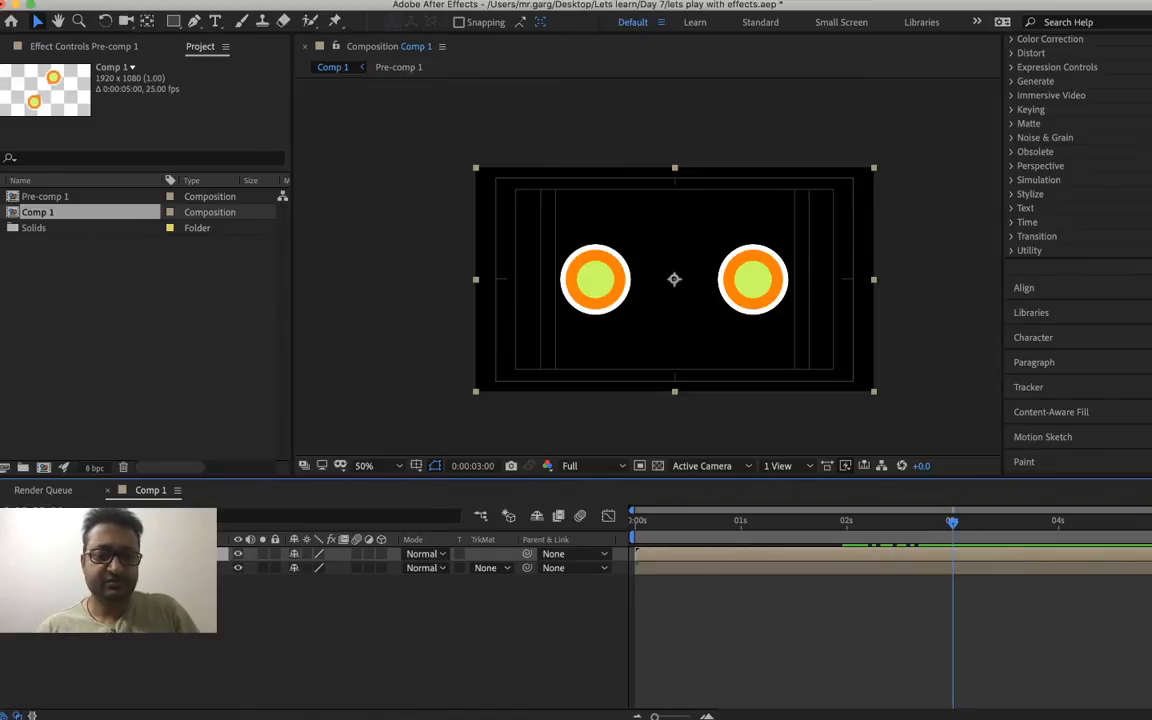
key(ctrl+alt+t)
click(287, 1)
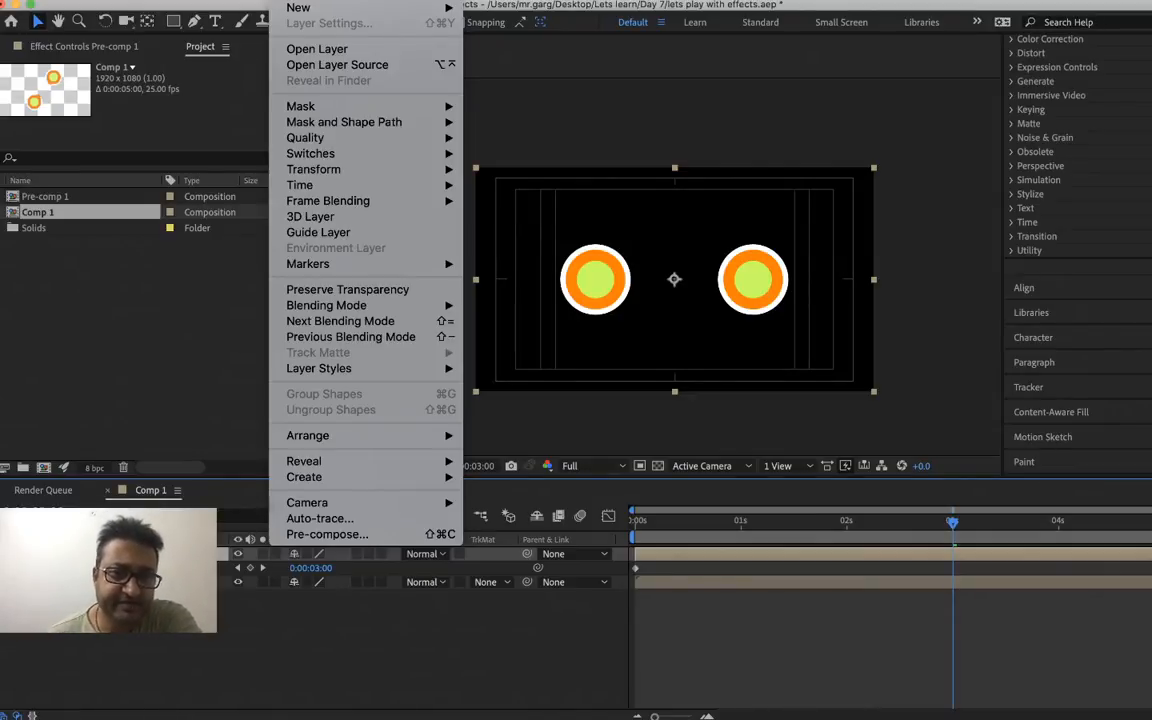
mouse_move(228, 1)
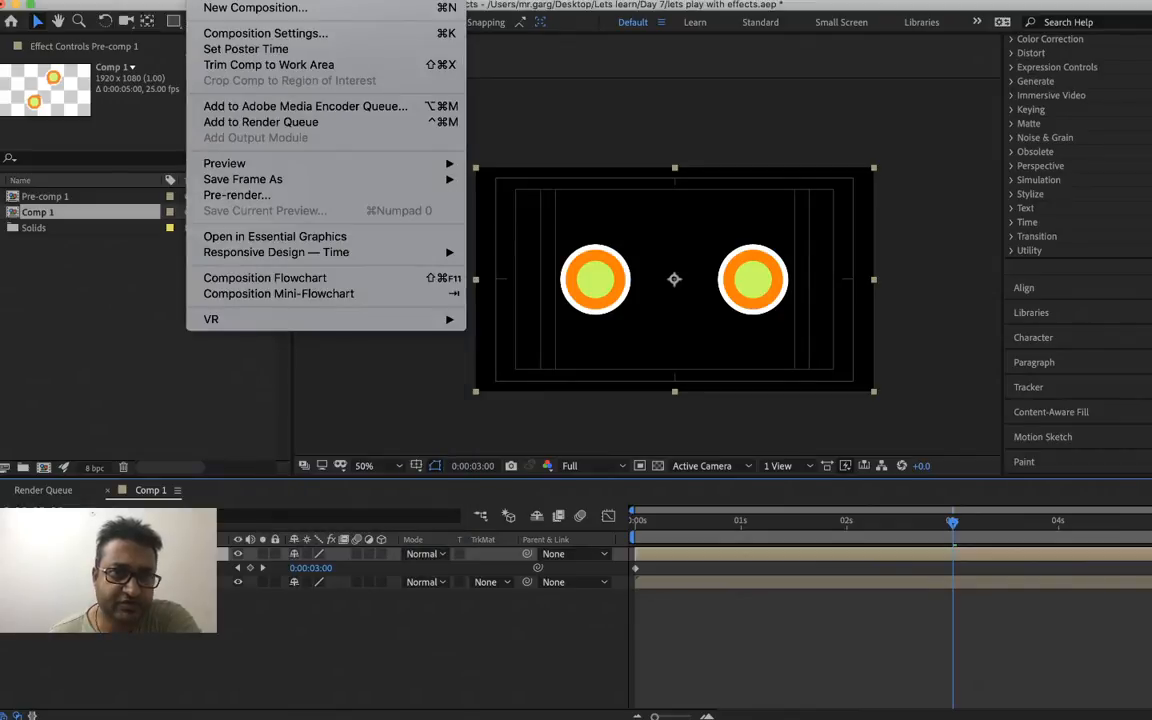
mouse_move(168, 1)
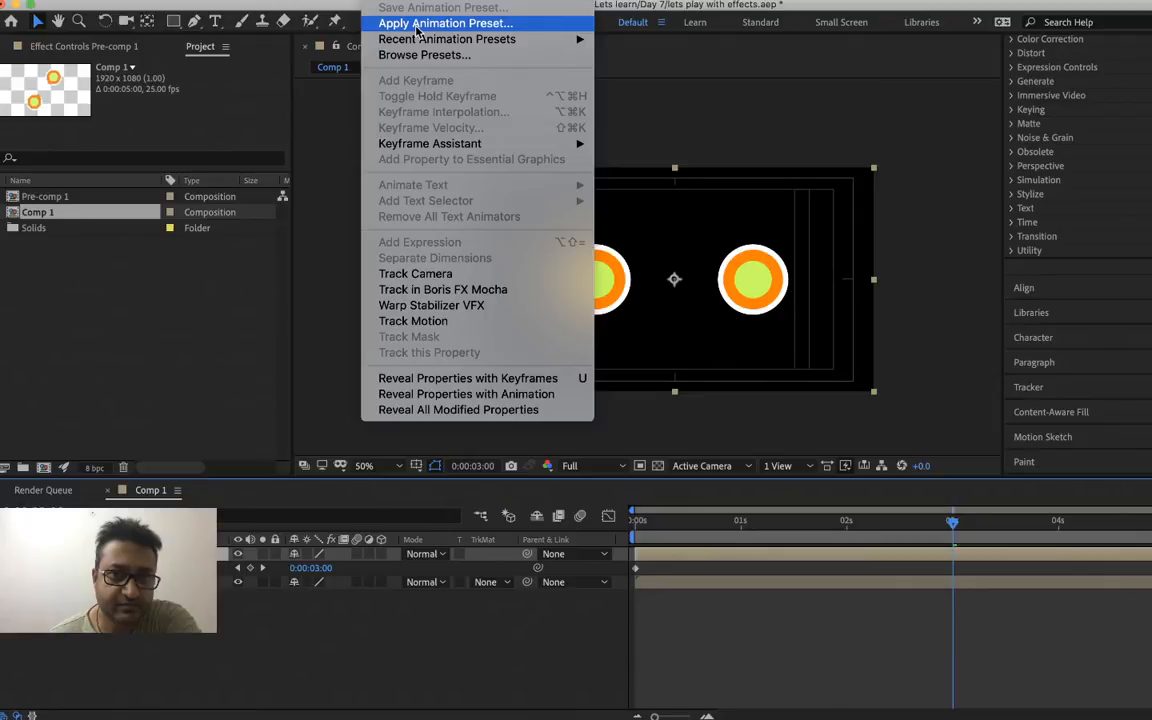
mouse_move(414, 44)
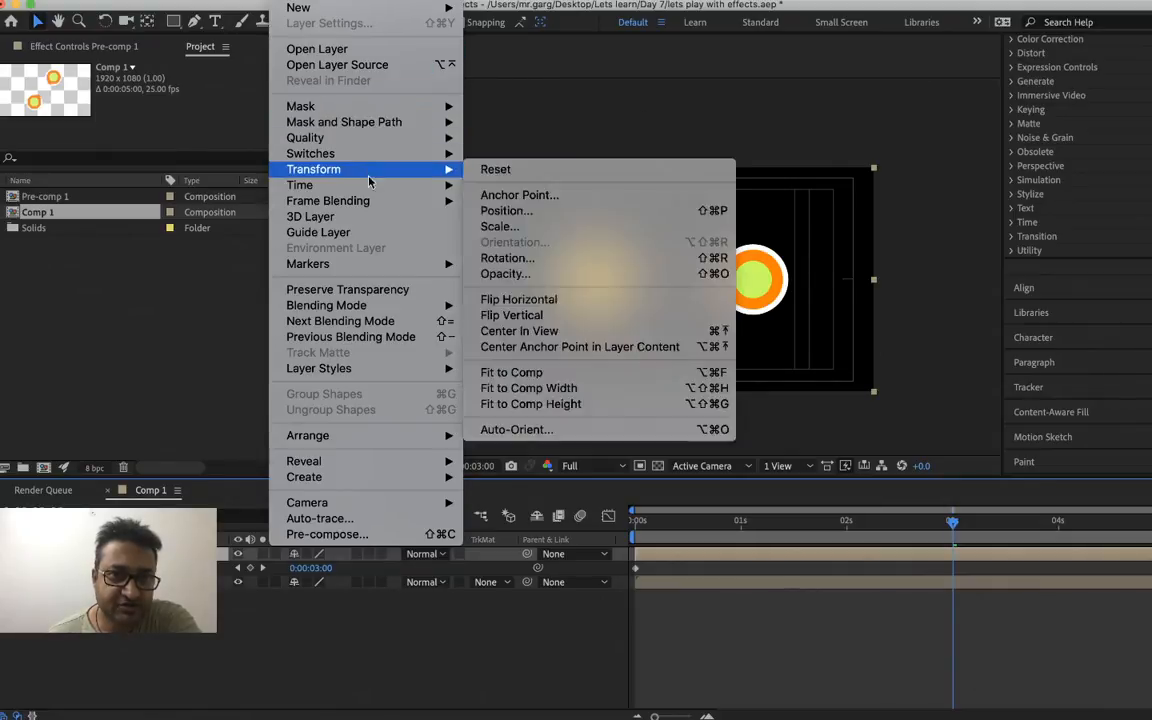
mouse_move(370, 186)
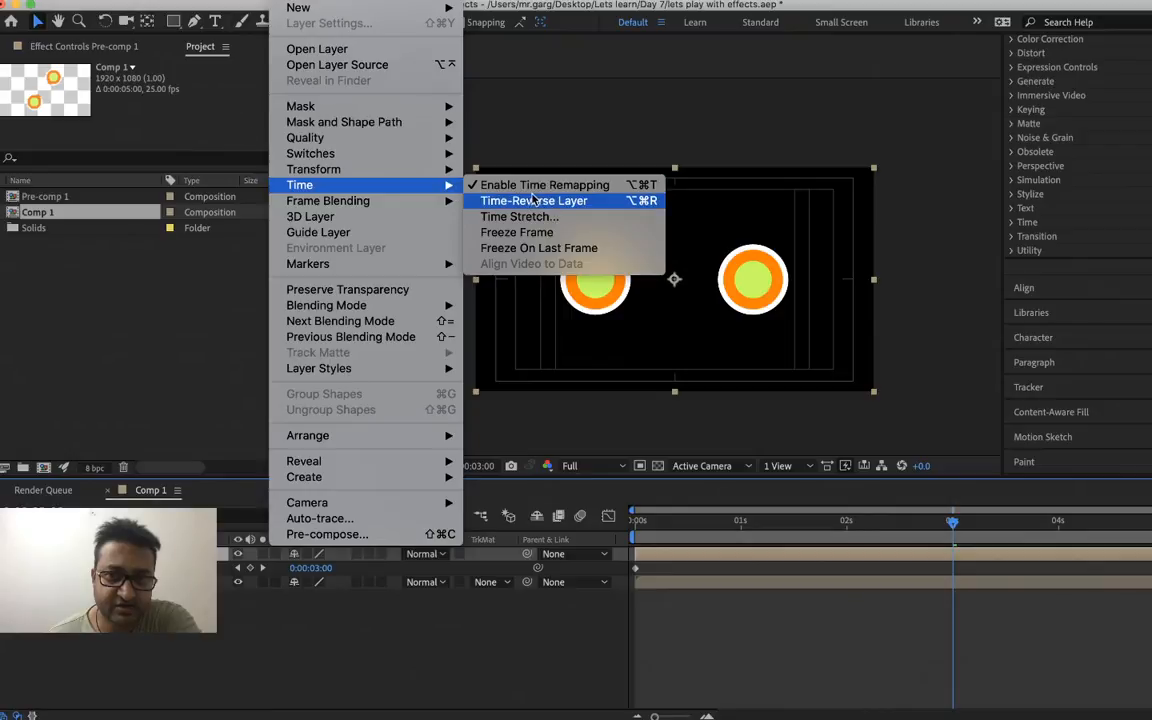
- Add a Time Remap keyframe at 0:00:01:00 on the upper pre-comp layer
click(742, 554)
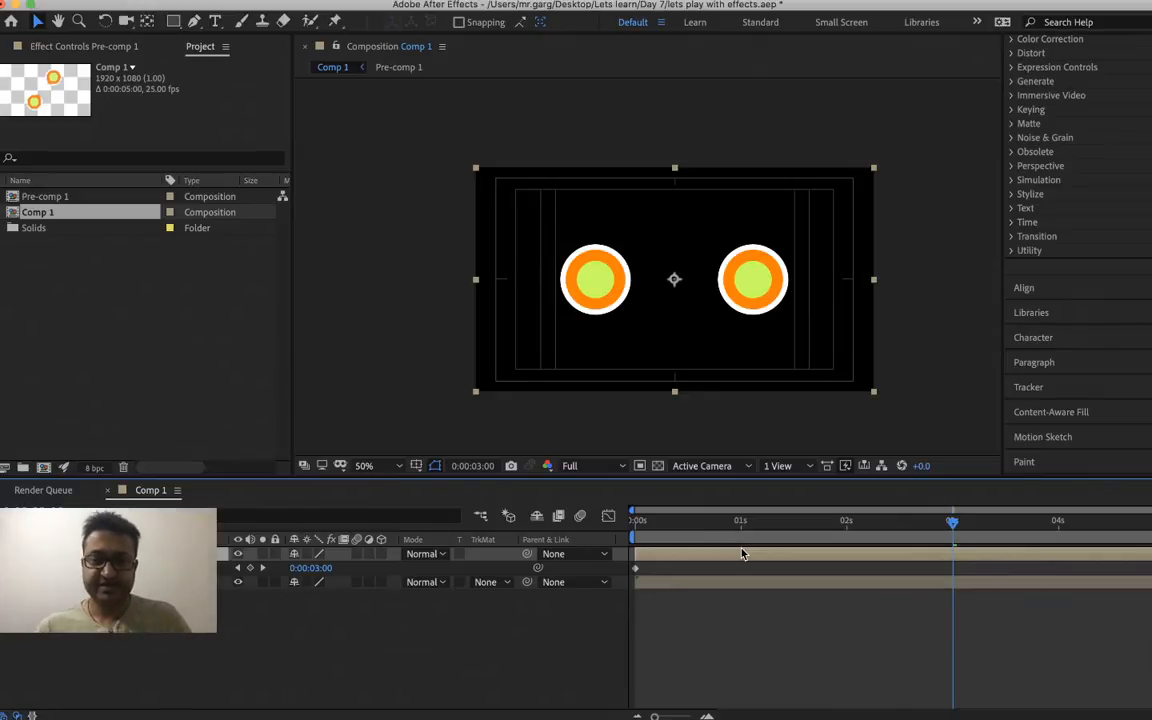
click(741, 524)
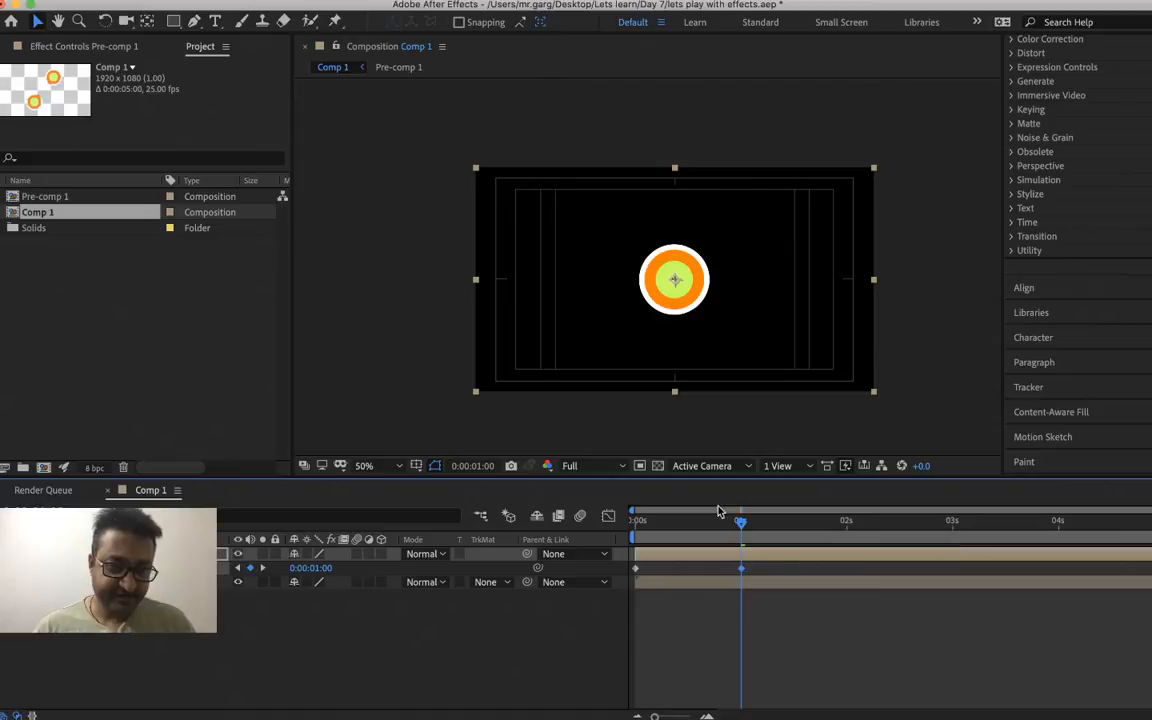
- Add a Time Remap keyframe at 0:00:03:00 and time-reverse the keyframes at 0:00:01:00 and 0:00:03:00 on the upper pre-comp layer
click(953, 524)
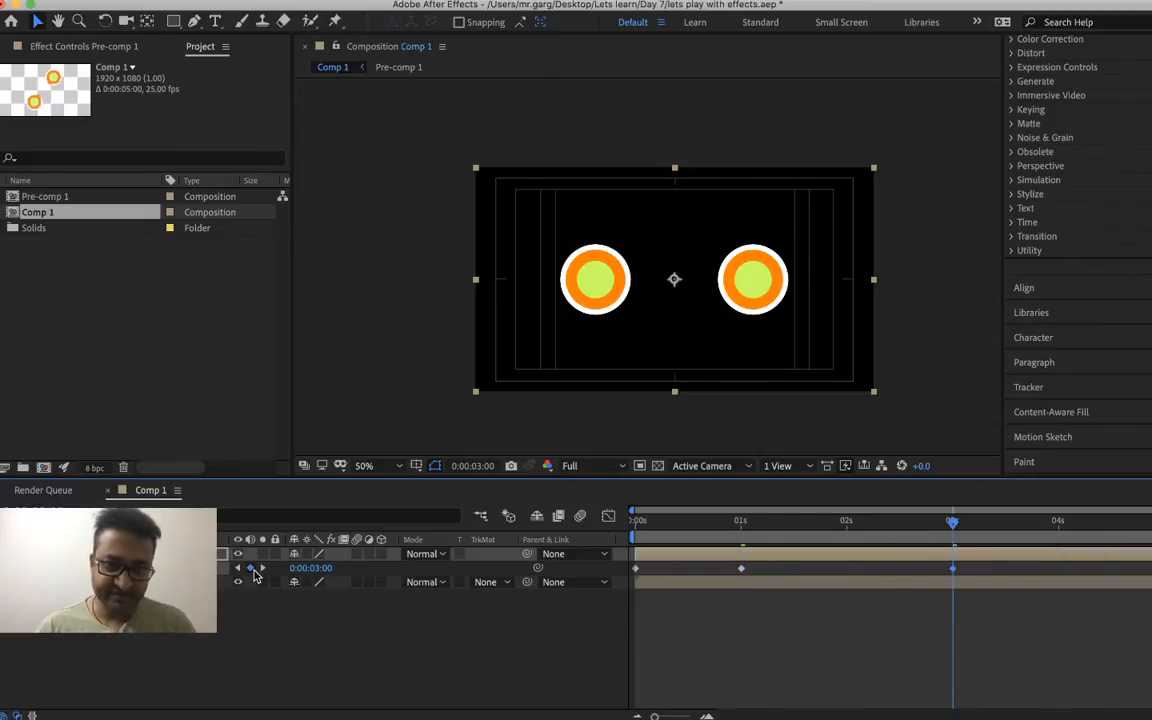
right_click(742, 571)
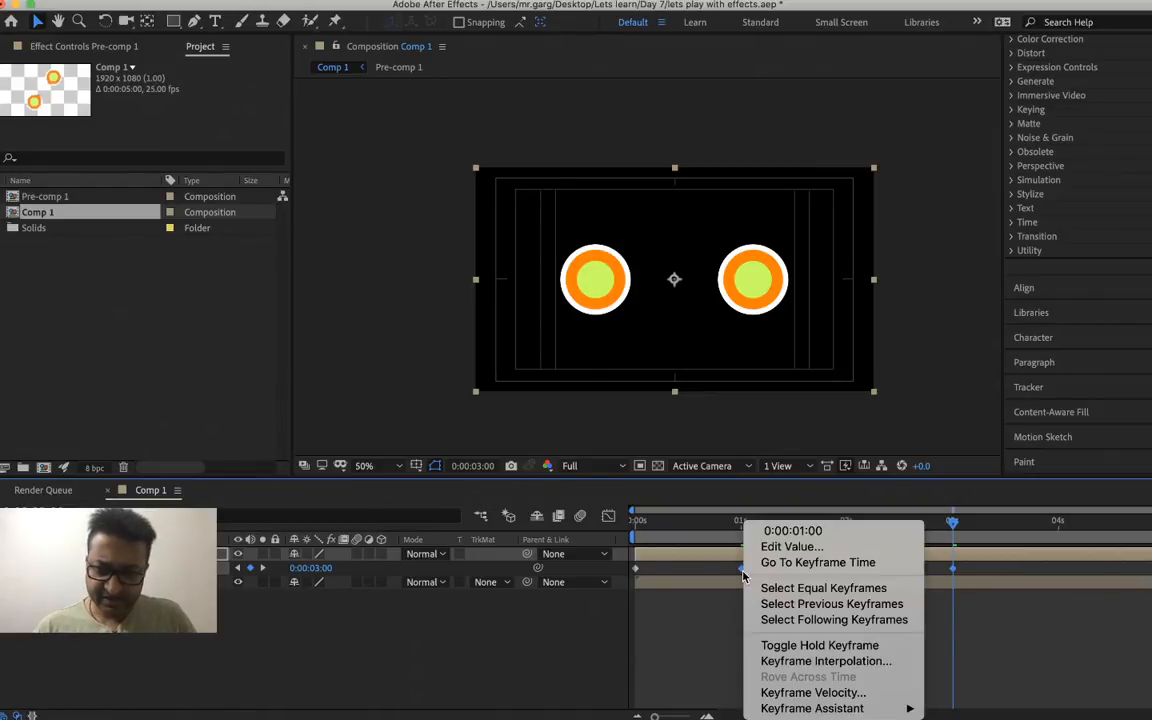
mouse_move(905, 708)
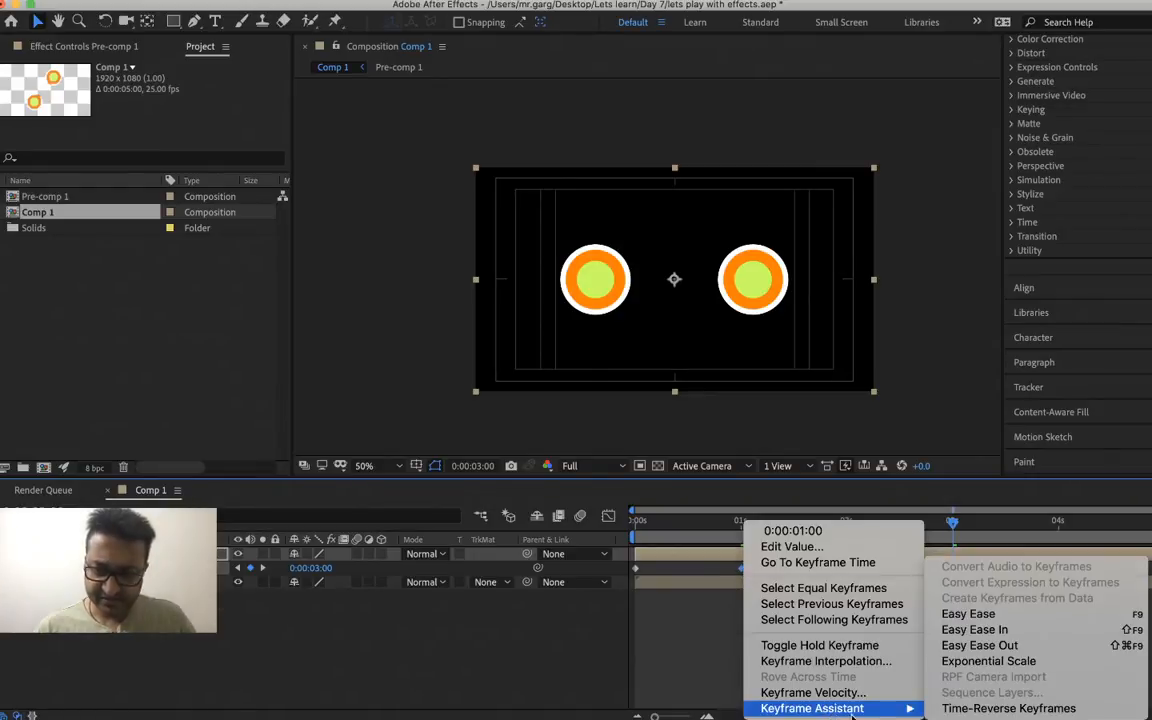
click(950, 708)
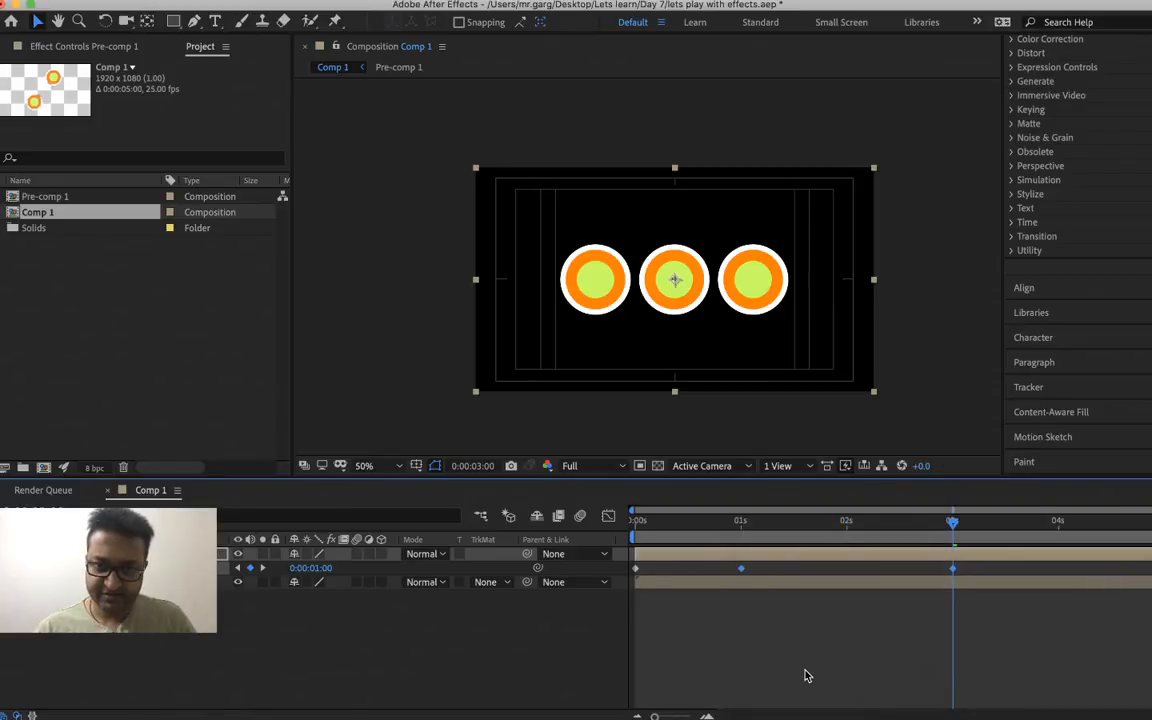
- Play the composition from 0:00:00:00 to check the reversed time remapping
drag(661, 523, 594, 541)
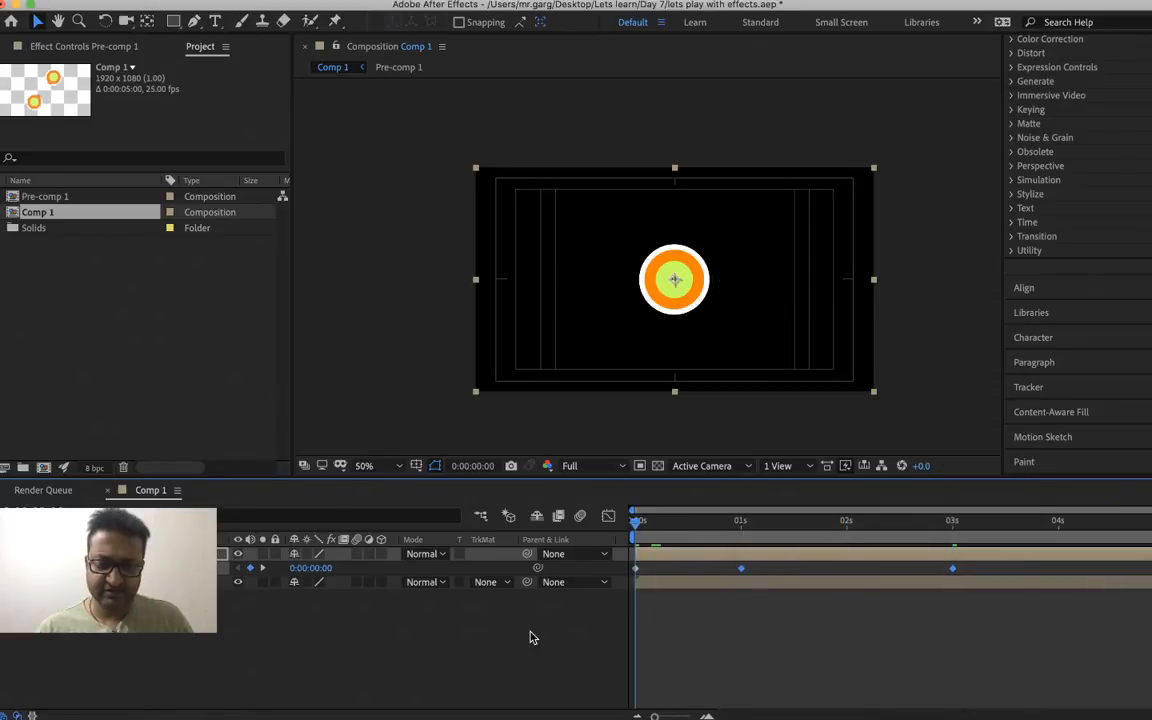
key(space)
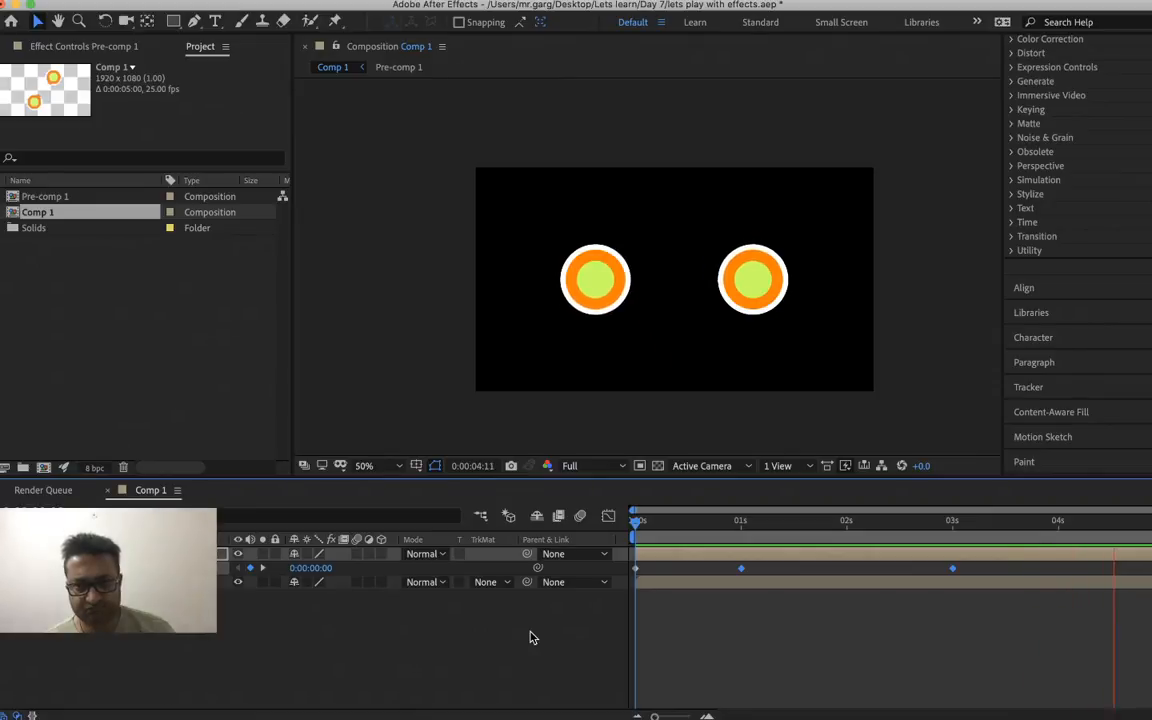
key(space)
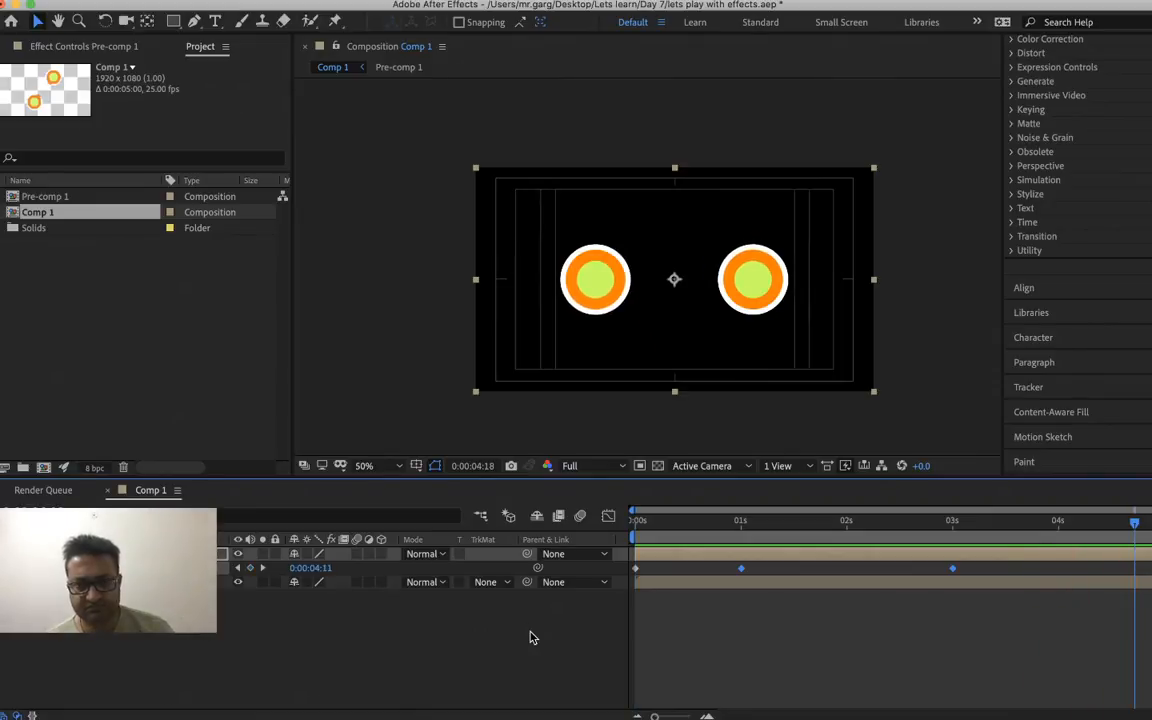
- Undo the keyframe reversal and the time remapping on the upper pre-comp layer
click(749, 535)
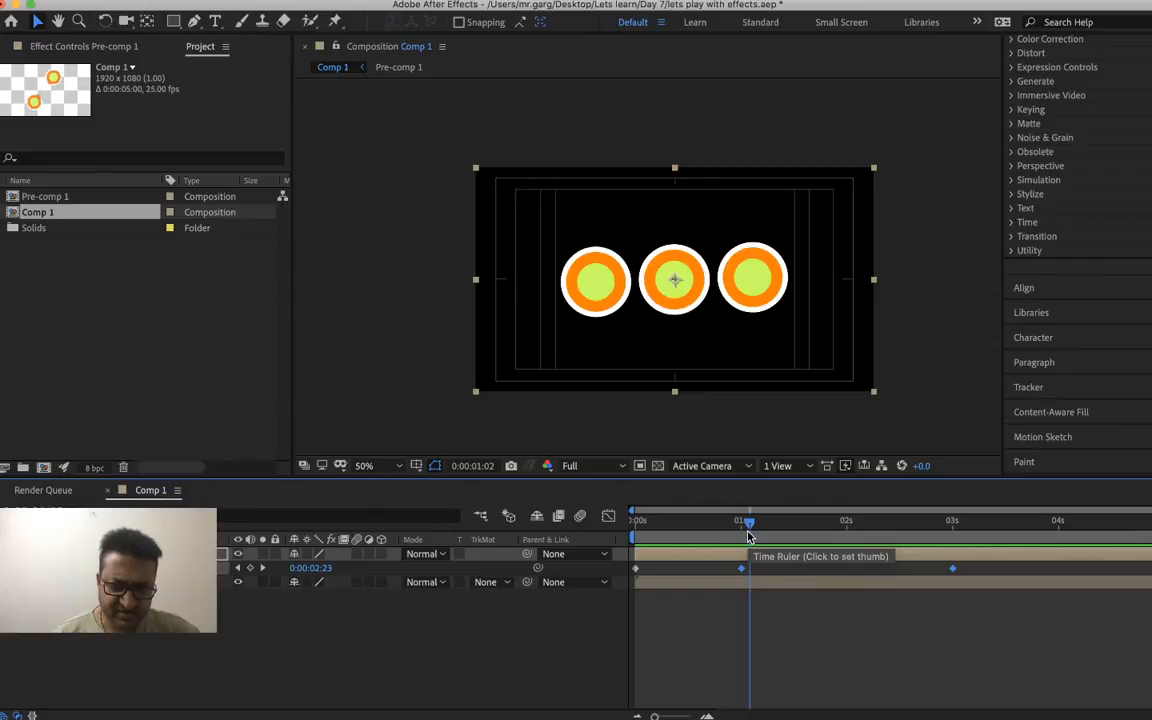
key(k)
key(super+z)
key(super+z)
key(super+z)
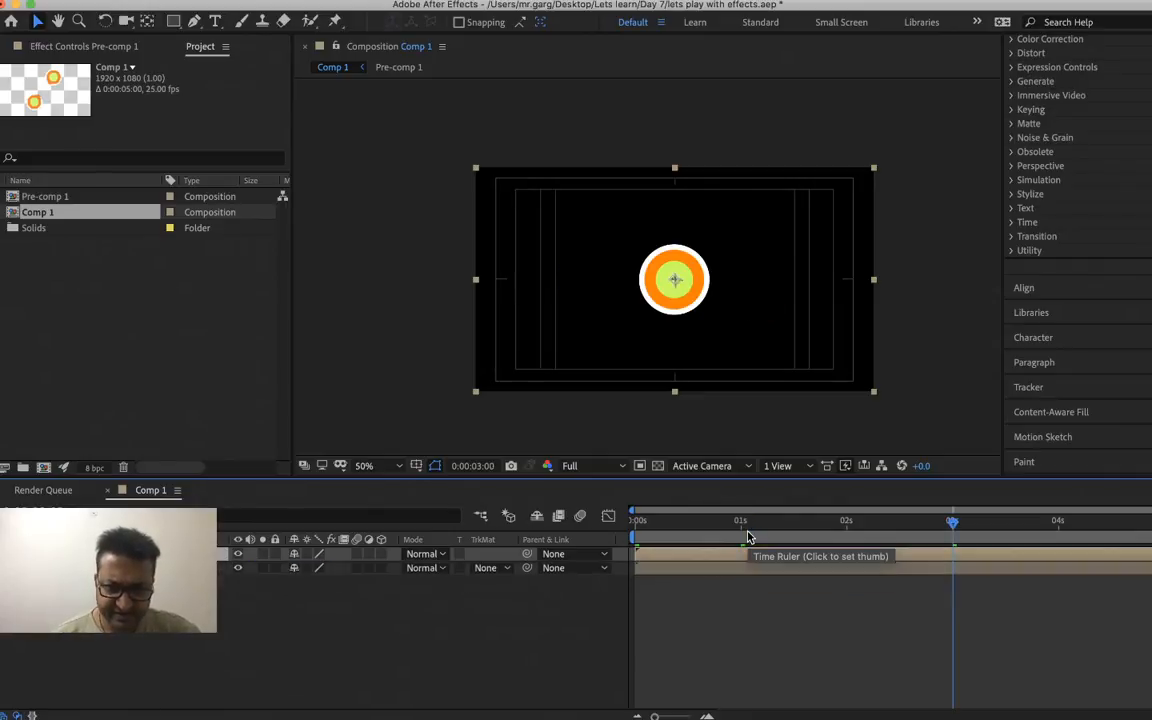
- Split the upper pre-comp layer at 0:00:01:00 and 0:00:03:00, and delete the segments before and after that range
click(740, 522)
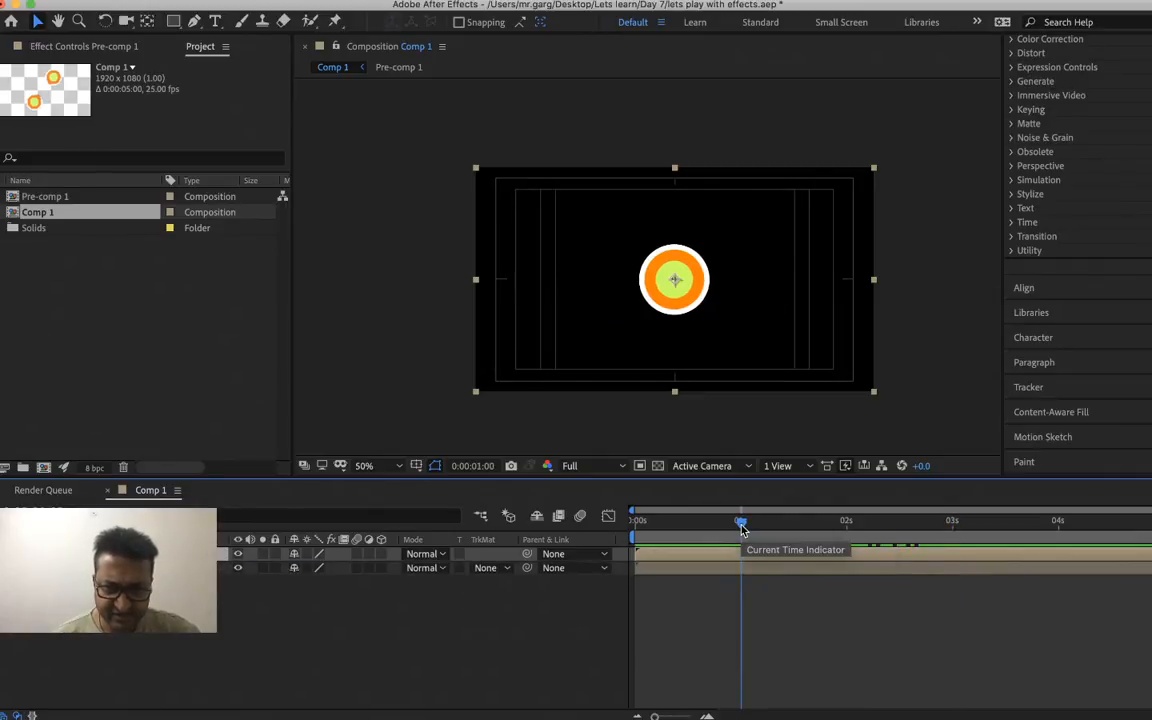
key(super+shift+d)
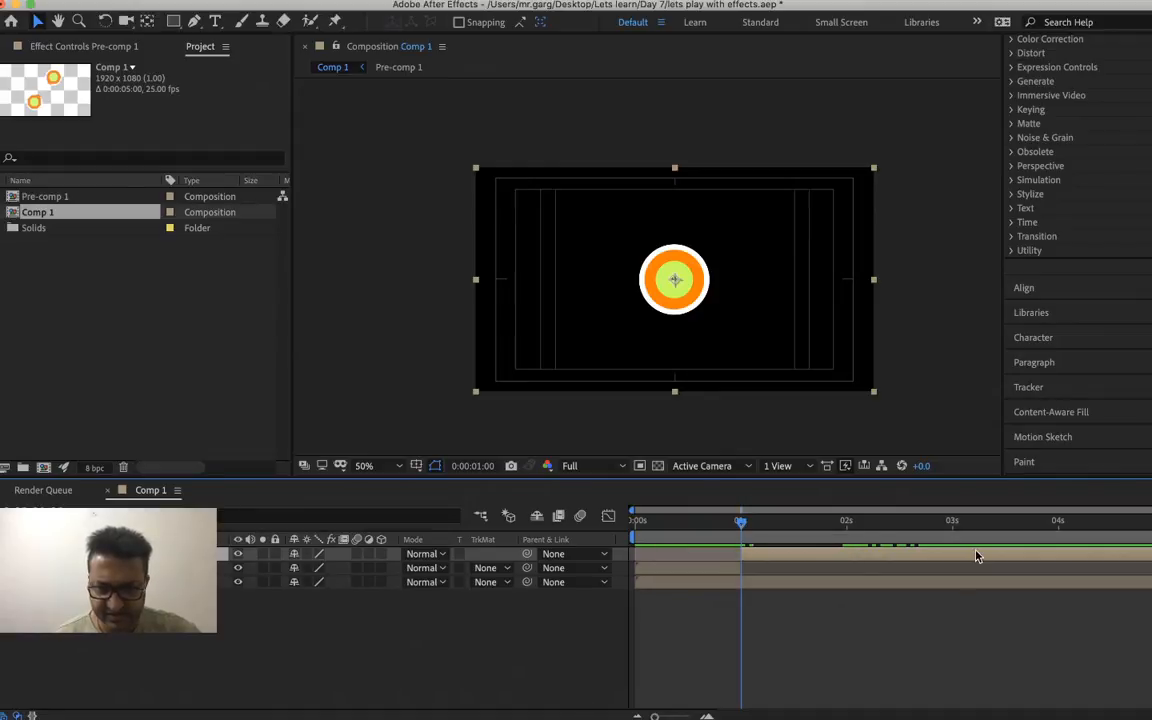
click(952, 524)
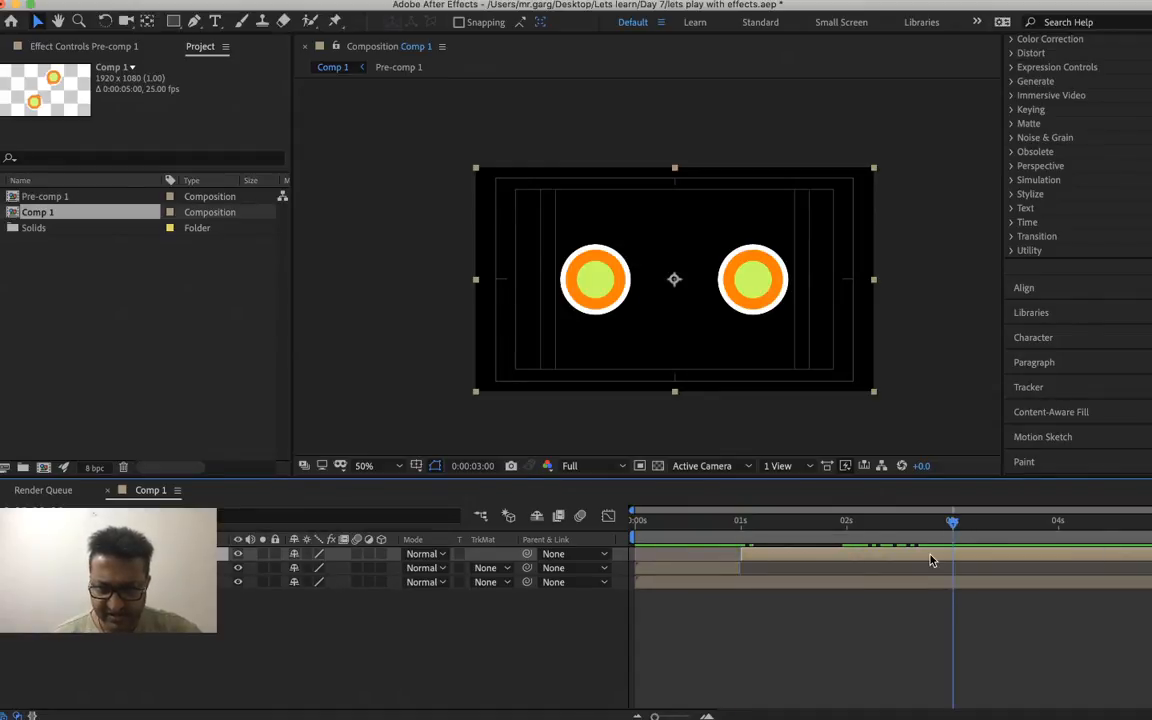
key(super+shift+d)
key(Delete)
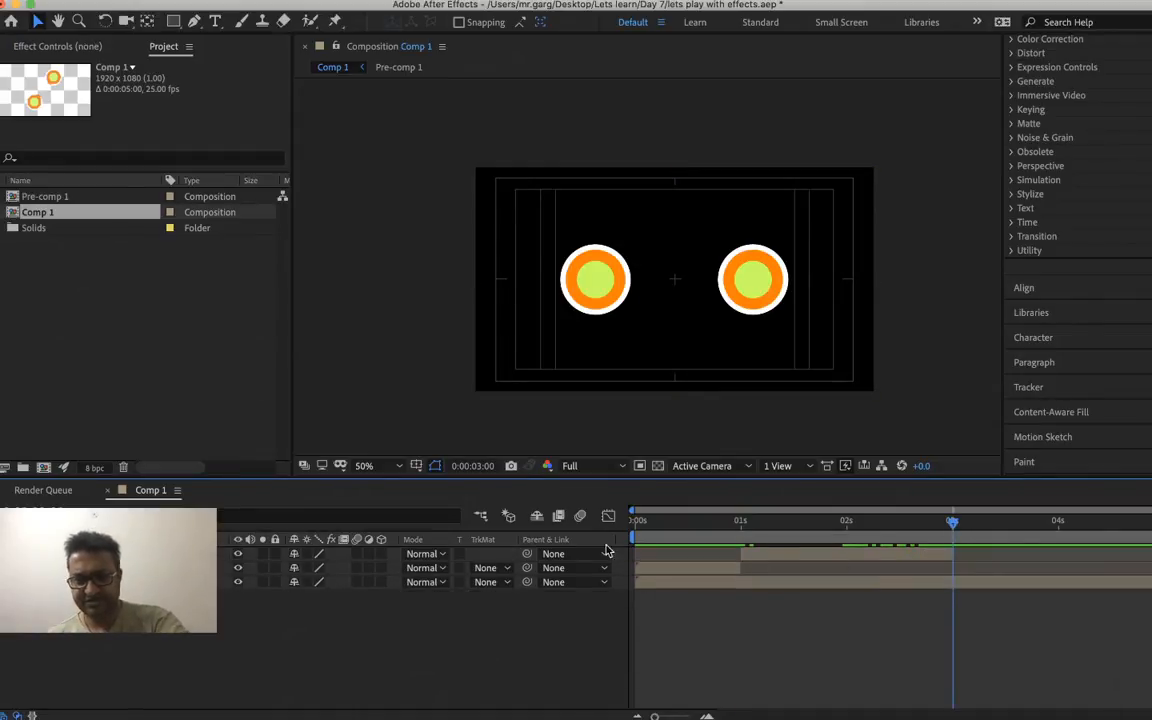
right_click(686, 572)
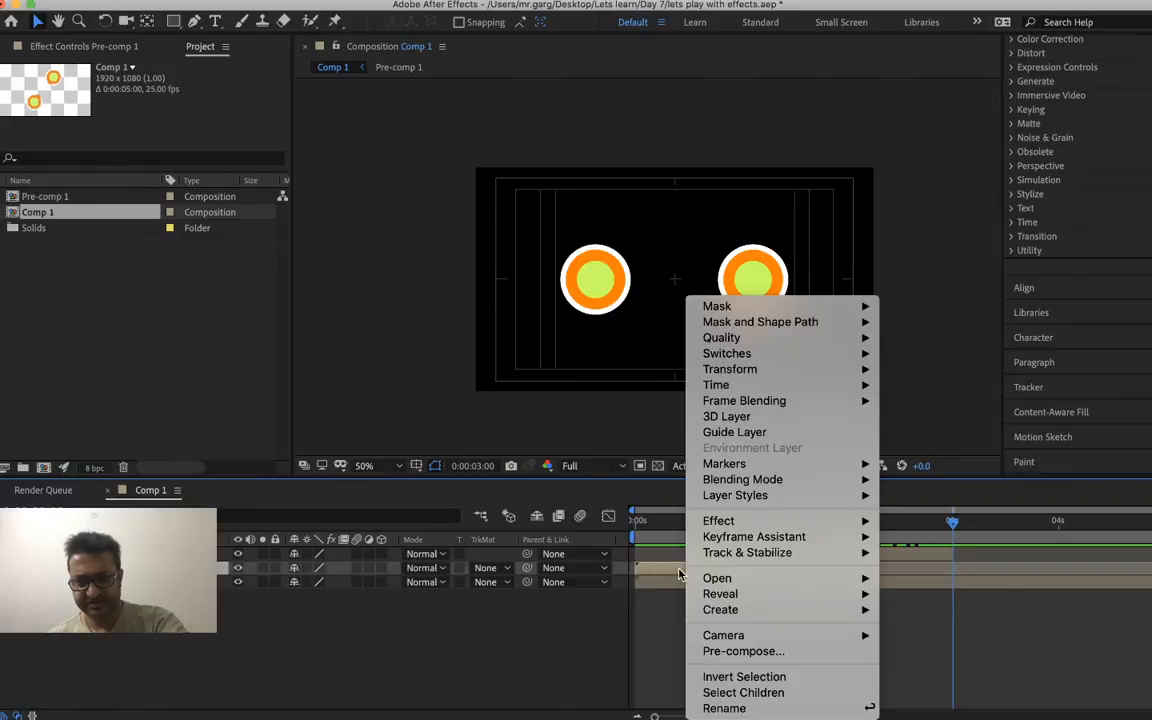
key(Escape)
key(Delete)
- Time-reverse the pre-comp segment between 0:00:01:00 and 0:00:03:00
click(815, 551)
right_click(815, 552)
key(Escape)
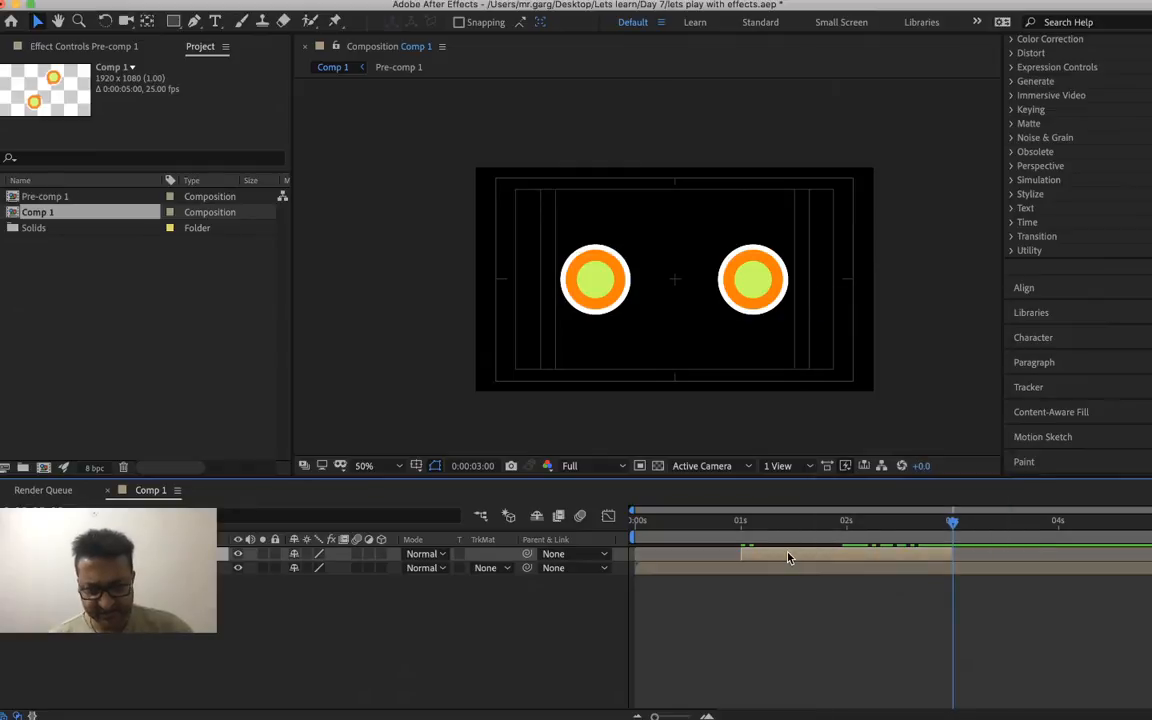
key(alt+super+r)
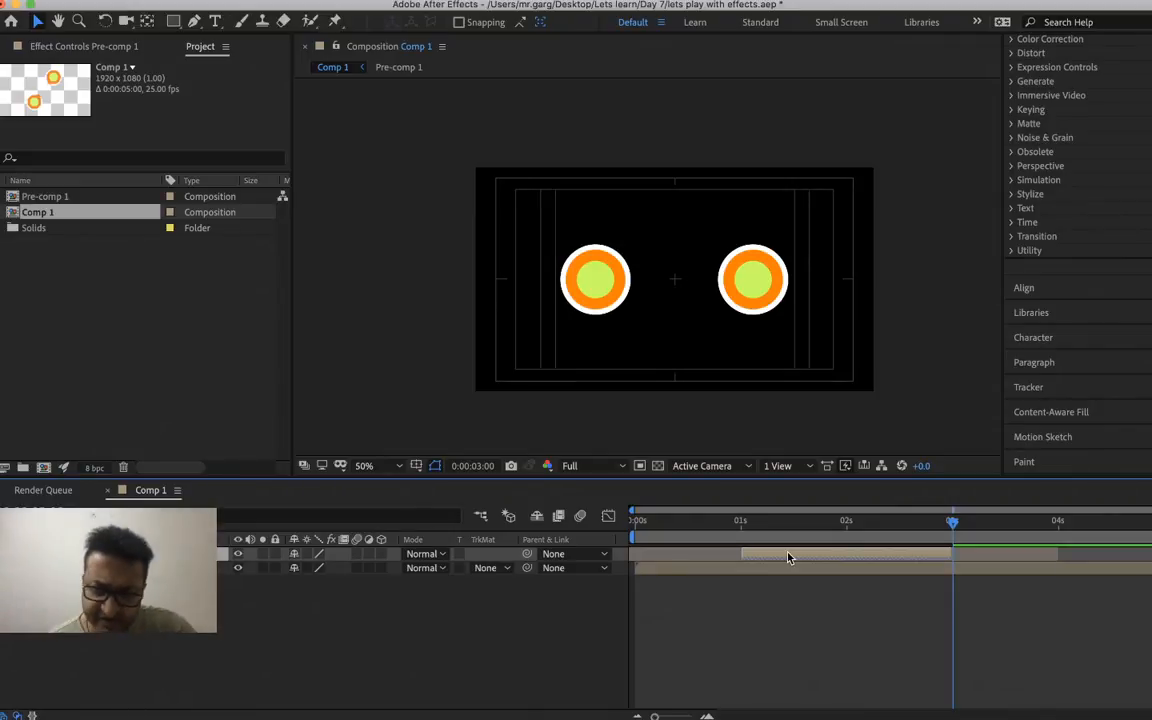
- Play the composition from the beginning and again from 0:00:01:08 to check the reversed segment over the original
key(Home)
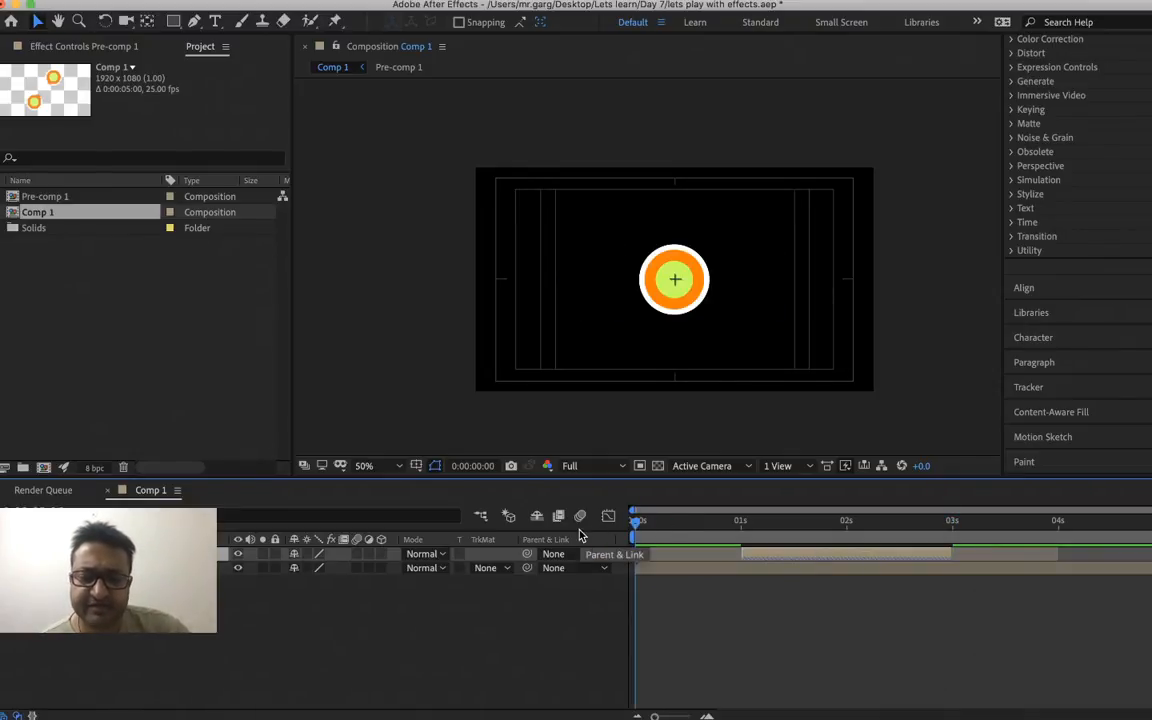
key(space)
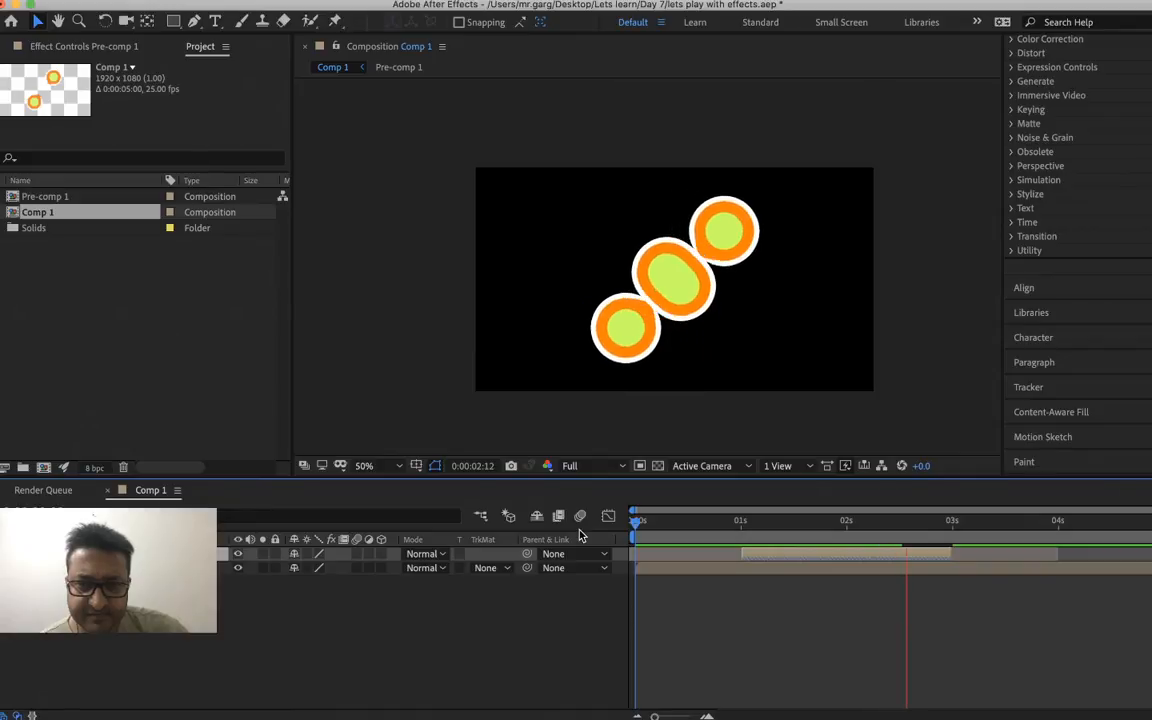
key(space)
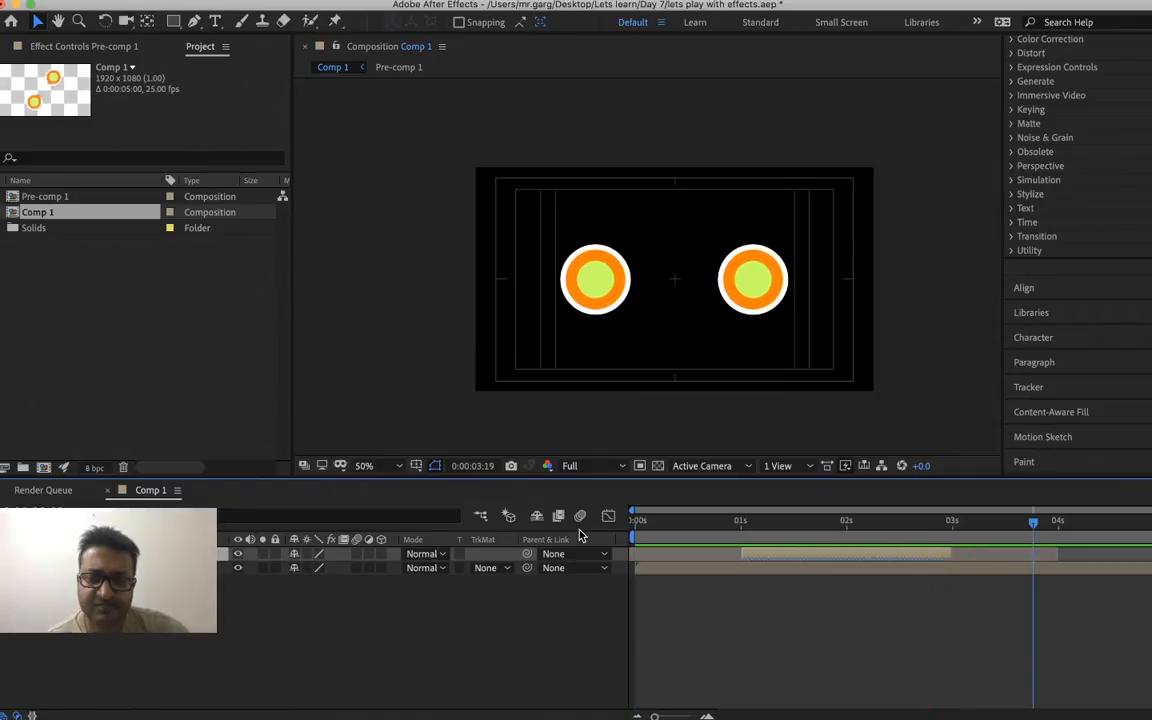
click(775, 533)
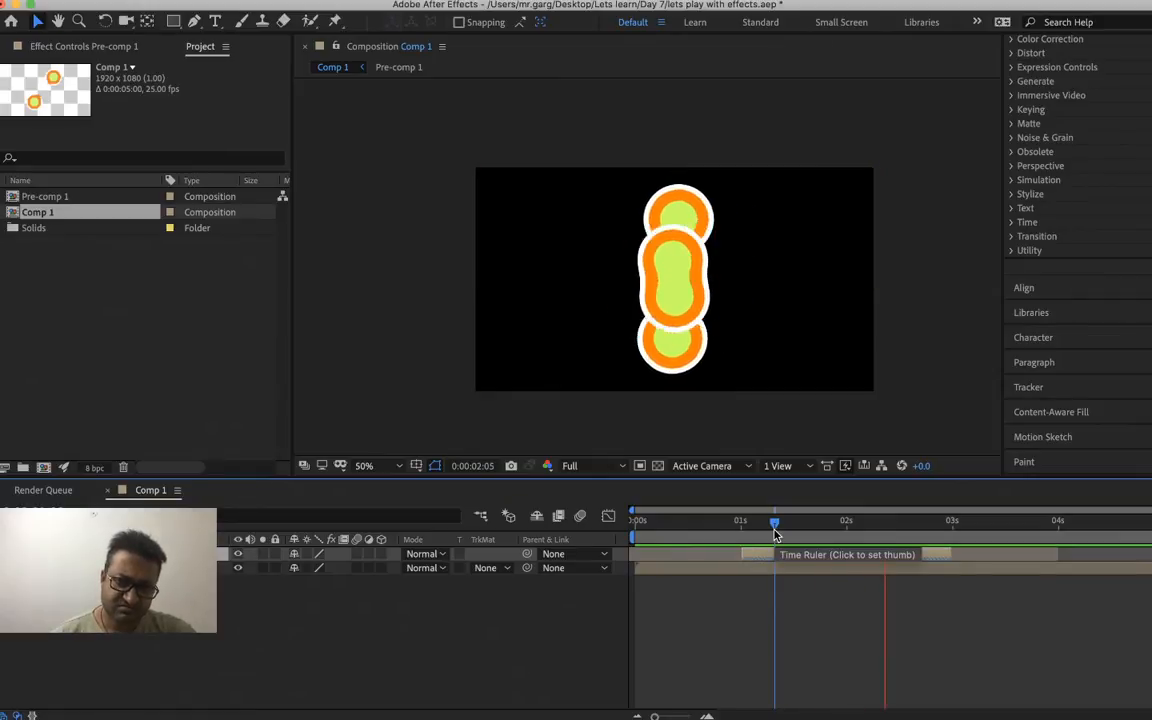
key(space)
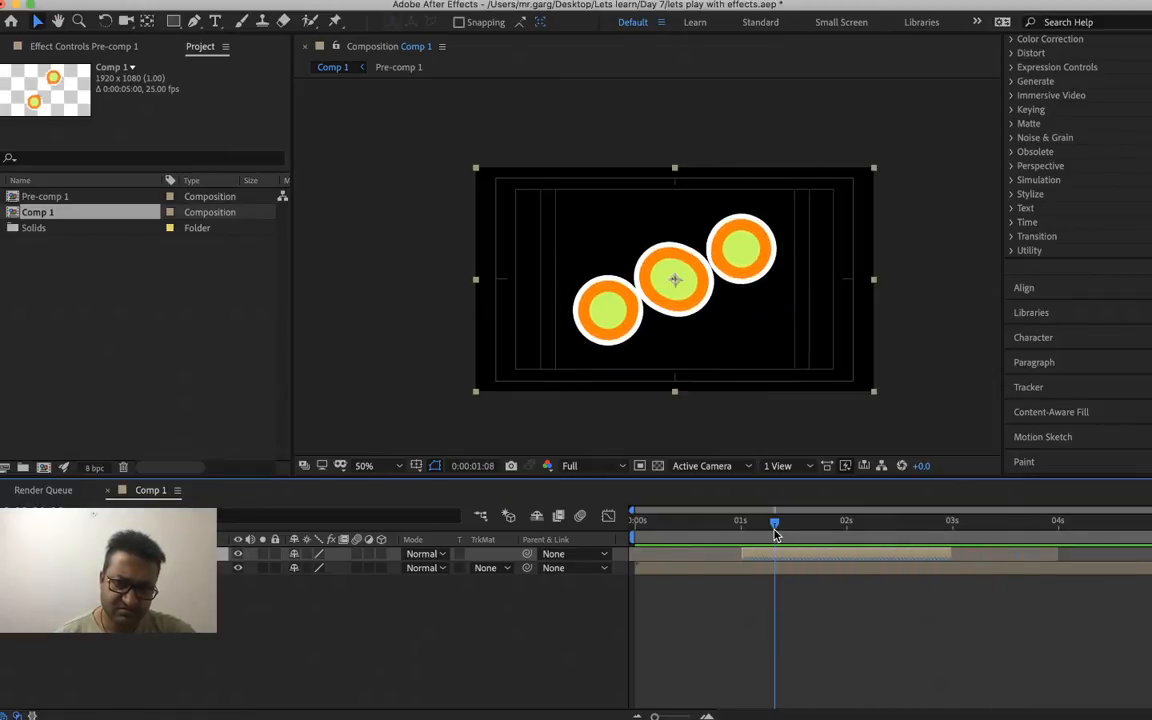
key(space)
key(space)
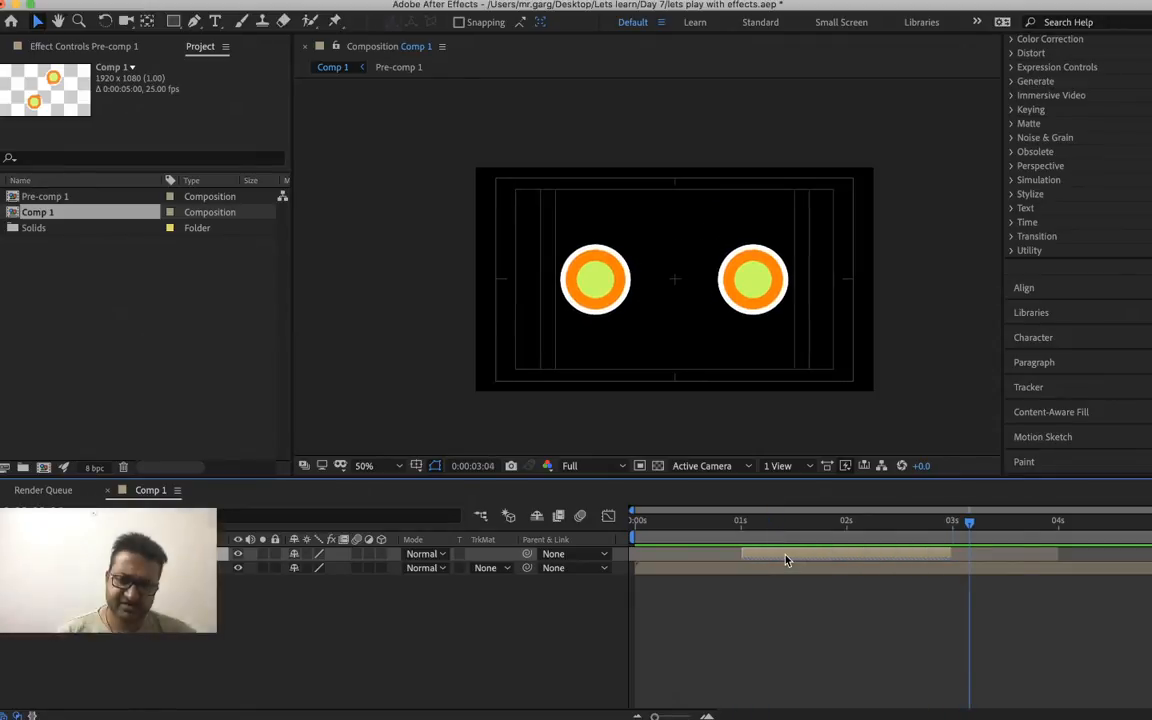
- Undo the layer reversal, splitting, duplication and pre-composing, back to the separate null and three shape layers
key(super+z)
key(super+z)
key(super+z)
key(super+z)
key(super+z)
key(super+z)
key(super+z)
key(super+z)
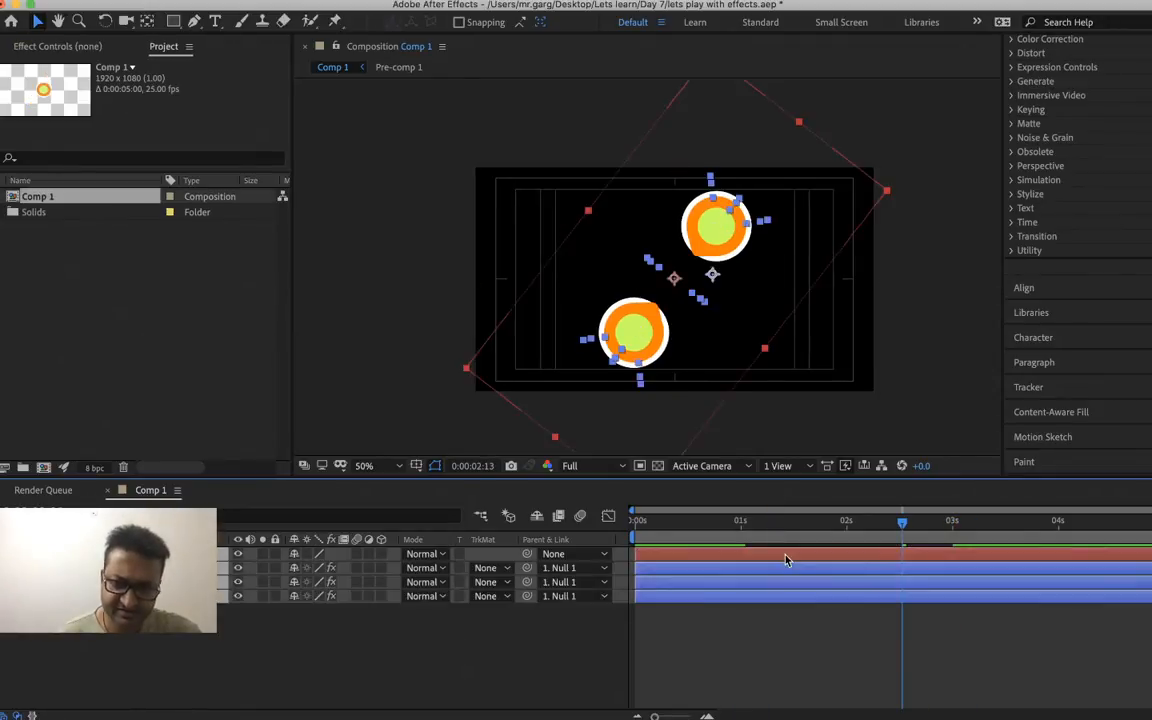
key(super+z)
- Enable motion blur on the null, all three shape layers and the composition, and preview it from 0:00:01:02
drag(356, 555, 356, 596)
click(580, 516)
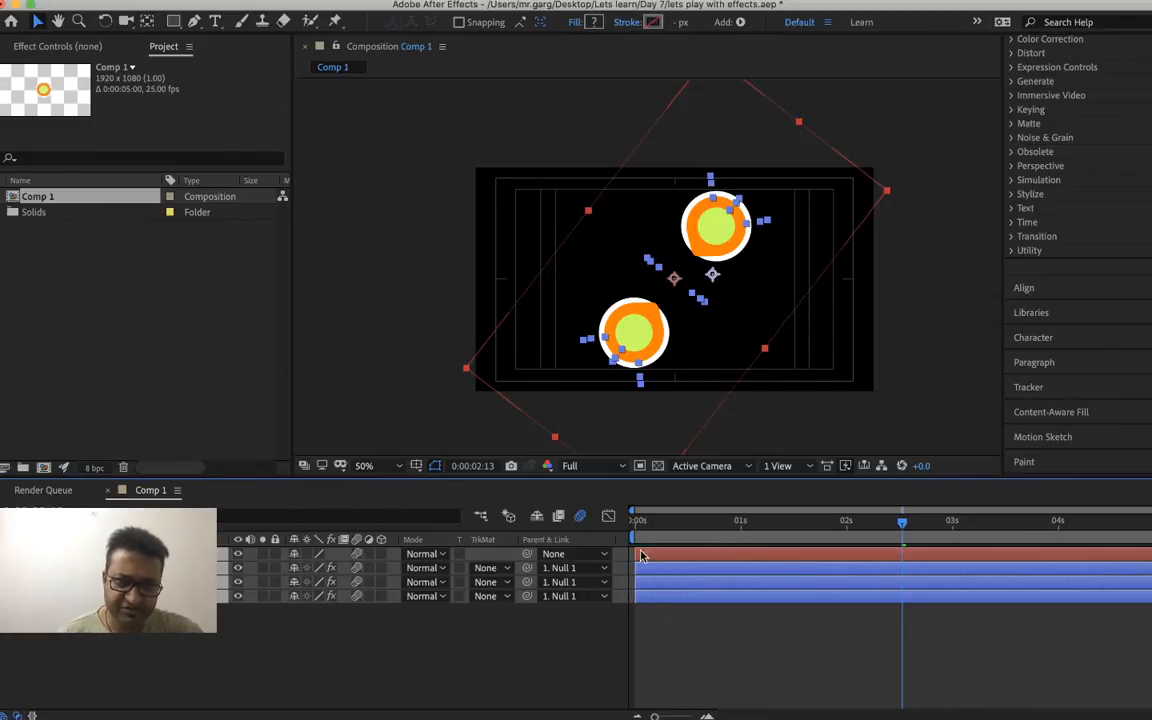
click(750, 522)
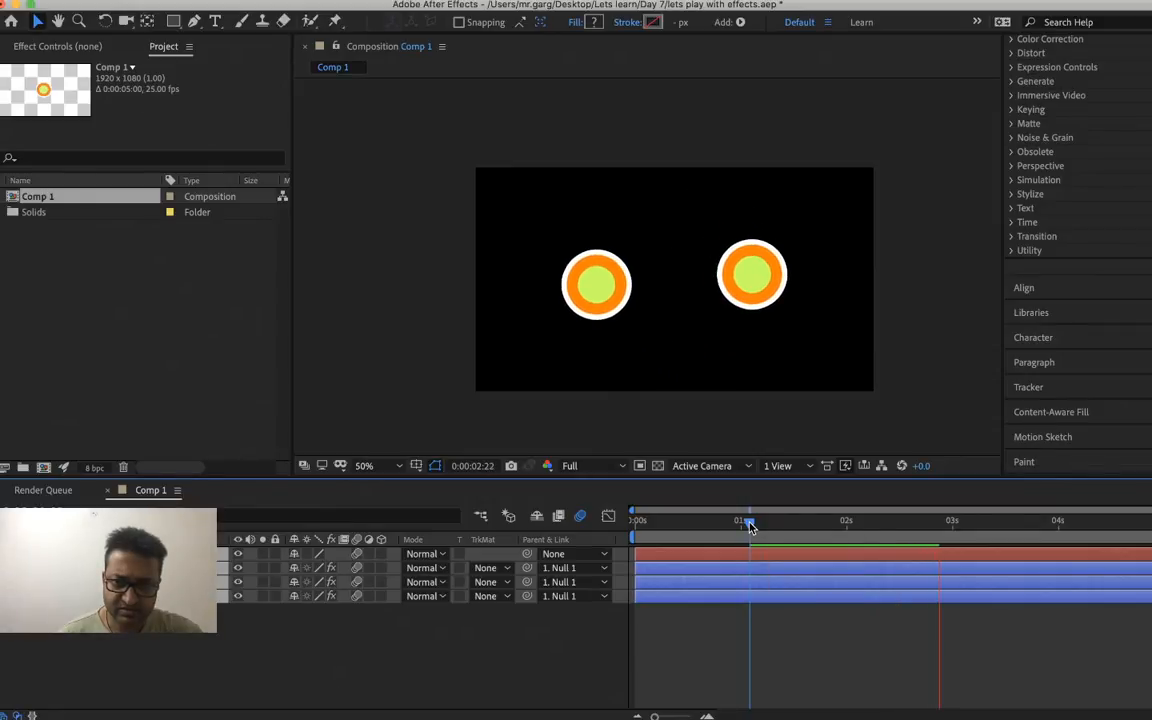
key(space)
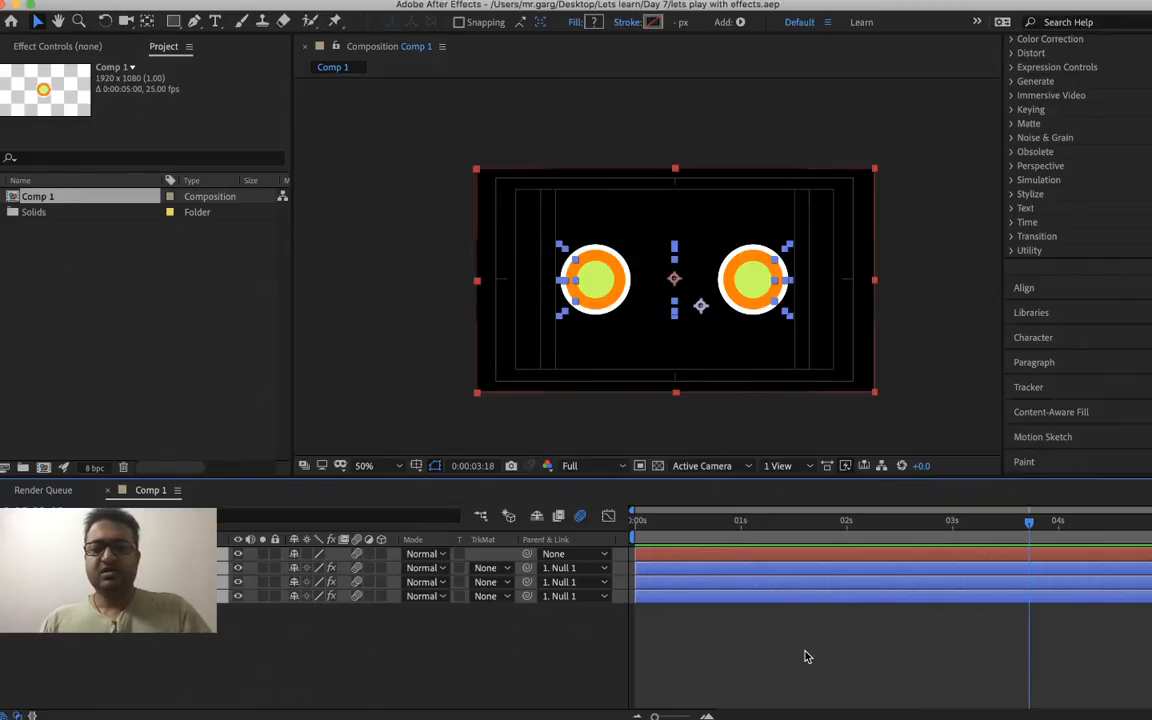
- Play the motion-blurred animation from 0:00:01:09 and stop it partway through the split
click(779, 527)
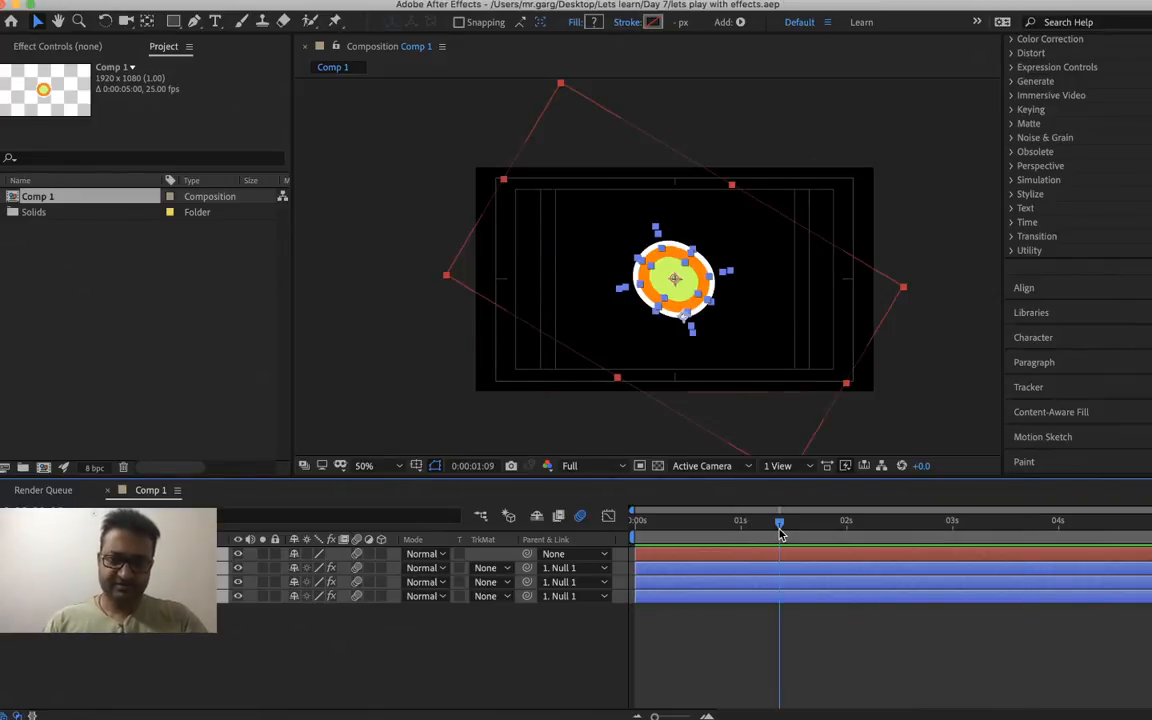
key(space)
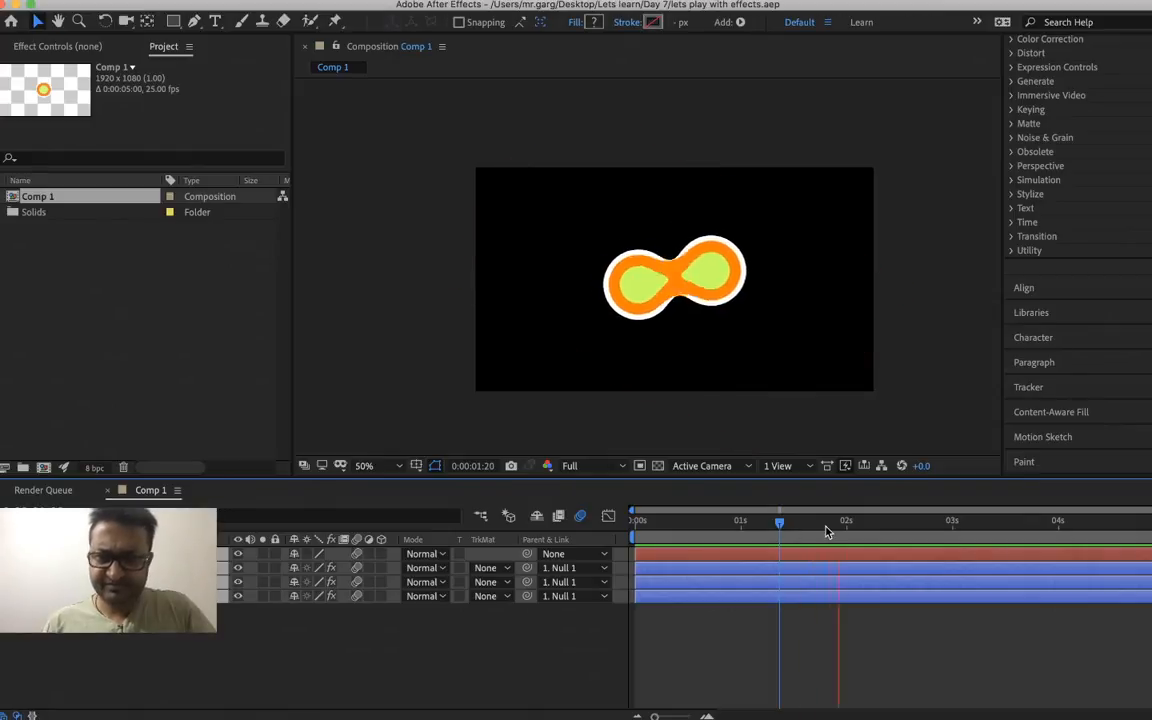
key(space)
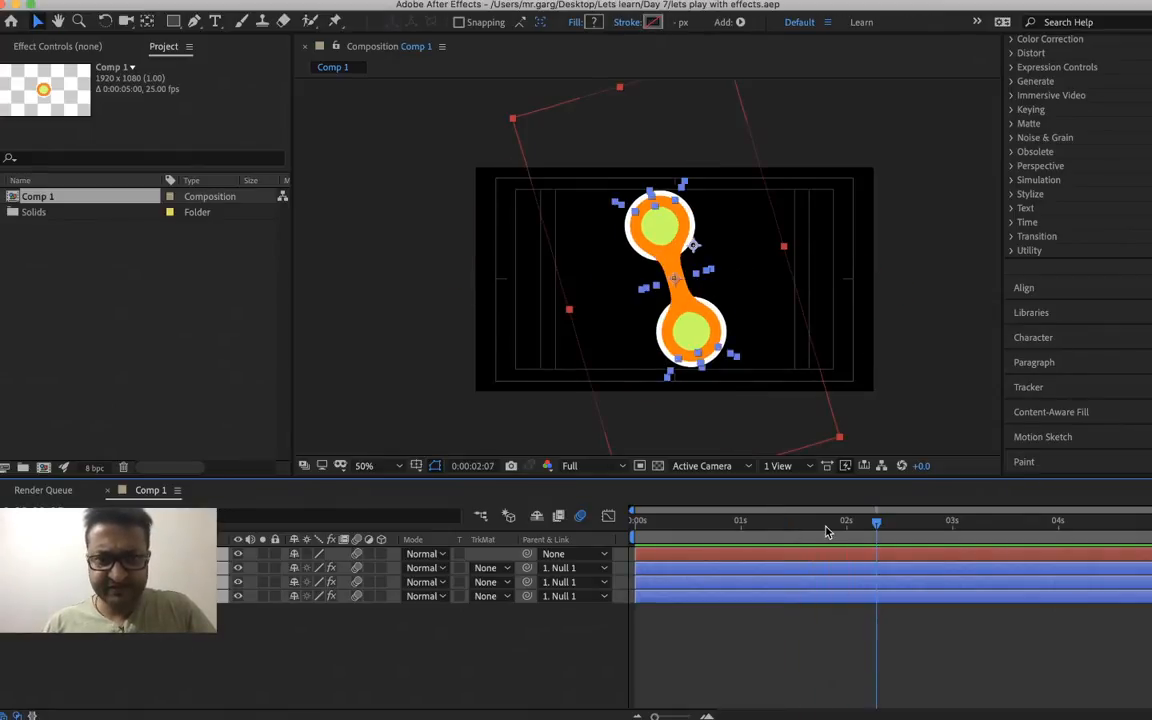
right_click(791, 631)
click(712, 620)
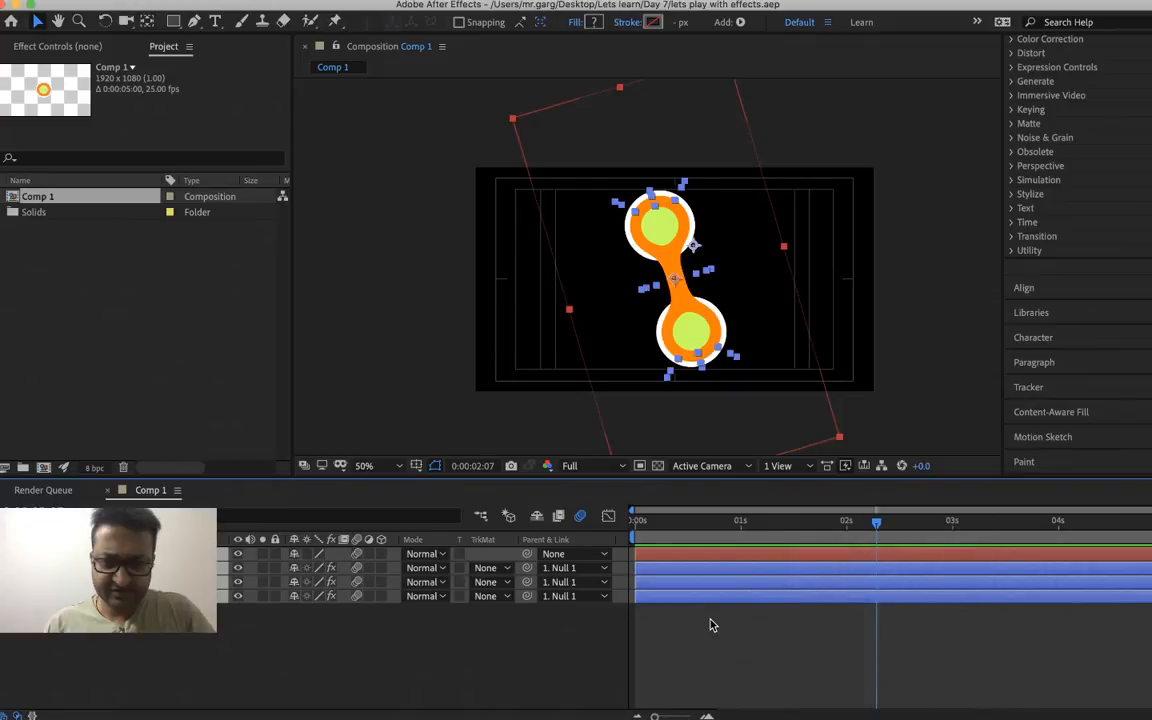
click(165, 353)
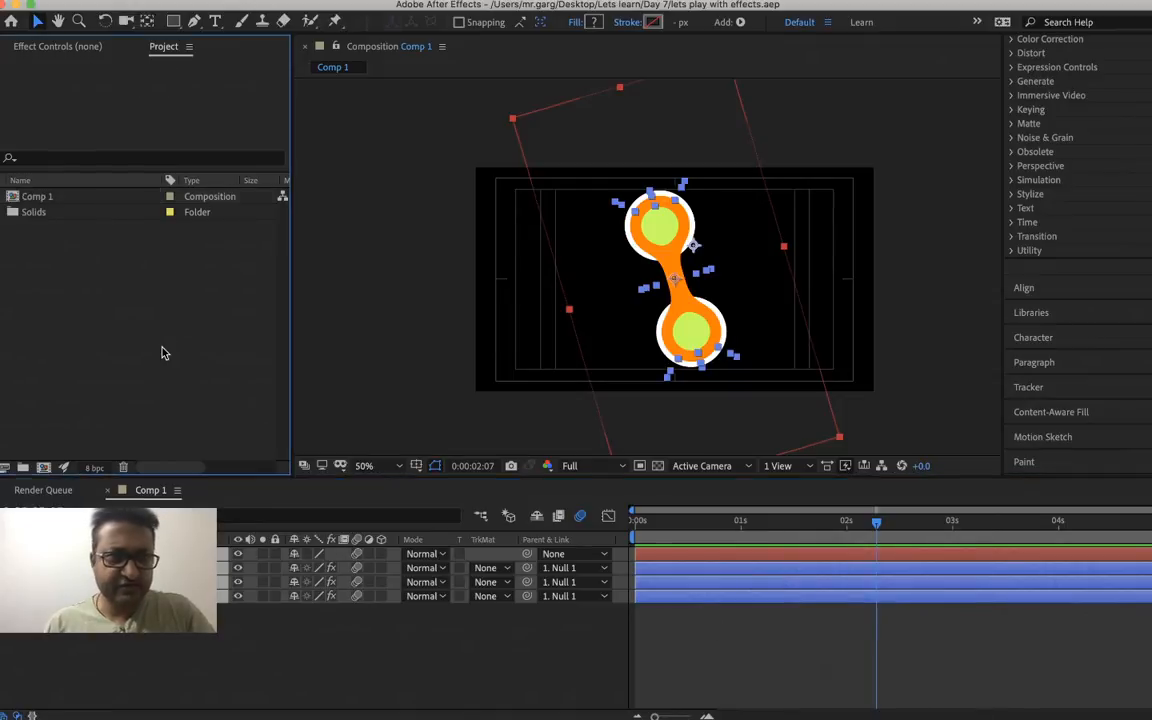
- Show the effect settings of Shape Layer 3 and duplicate its Roughen Edges effect
click(71, 47)
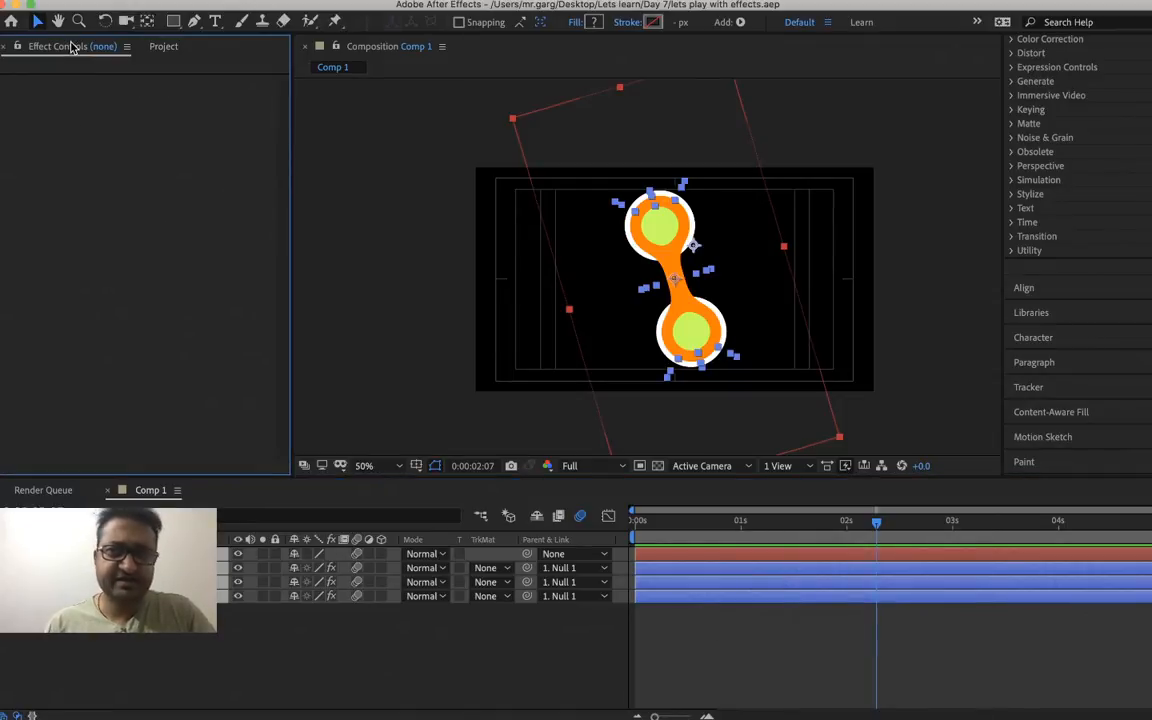
click(921, 339)
click(745, 572)
right_click(746, 571)
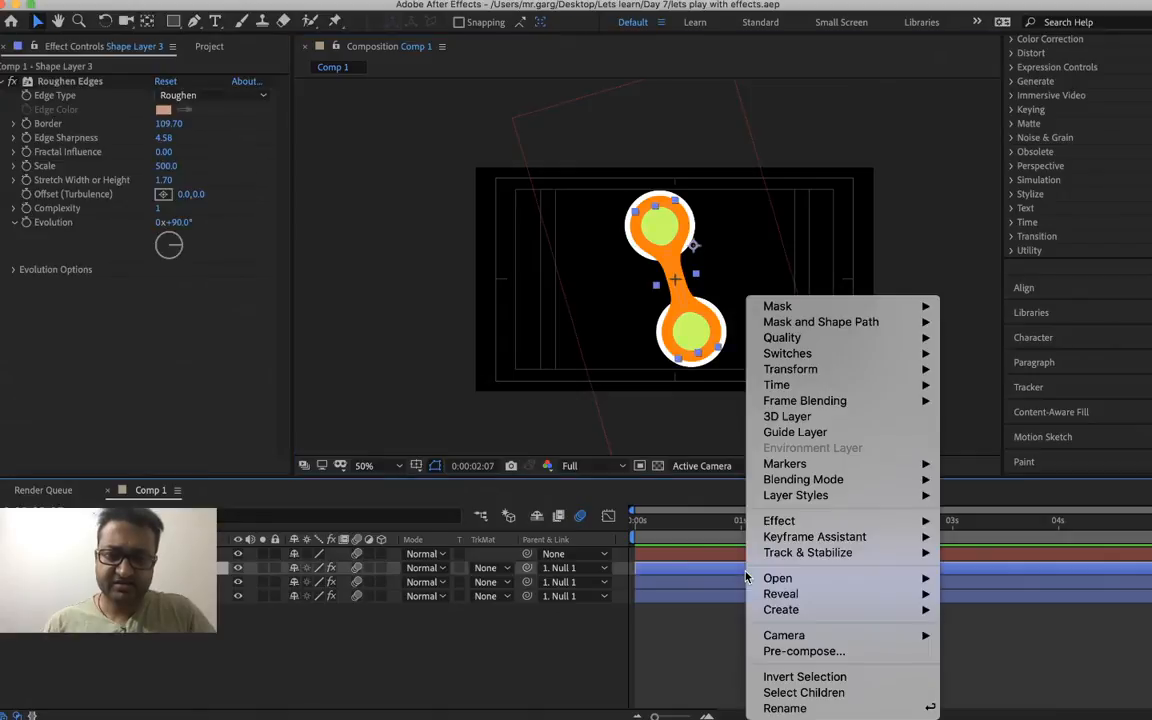
click(170, 280)
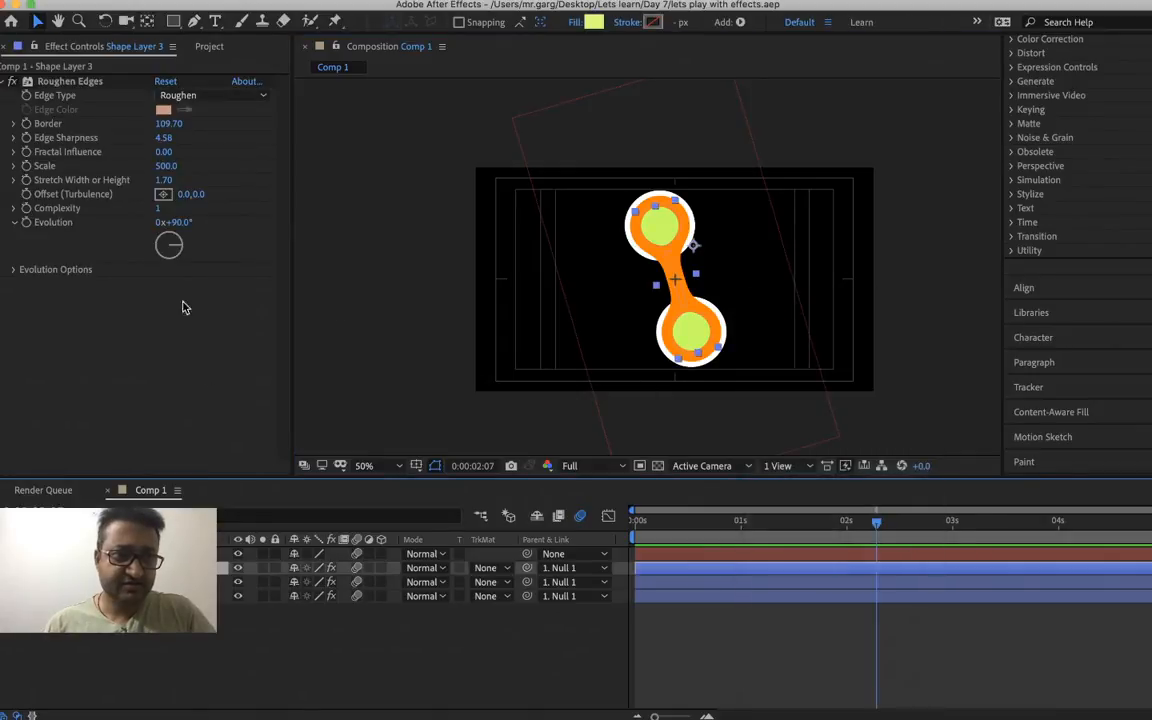
click(70, 81)
key(super+d)
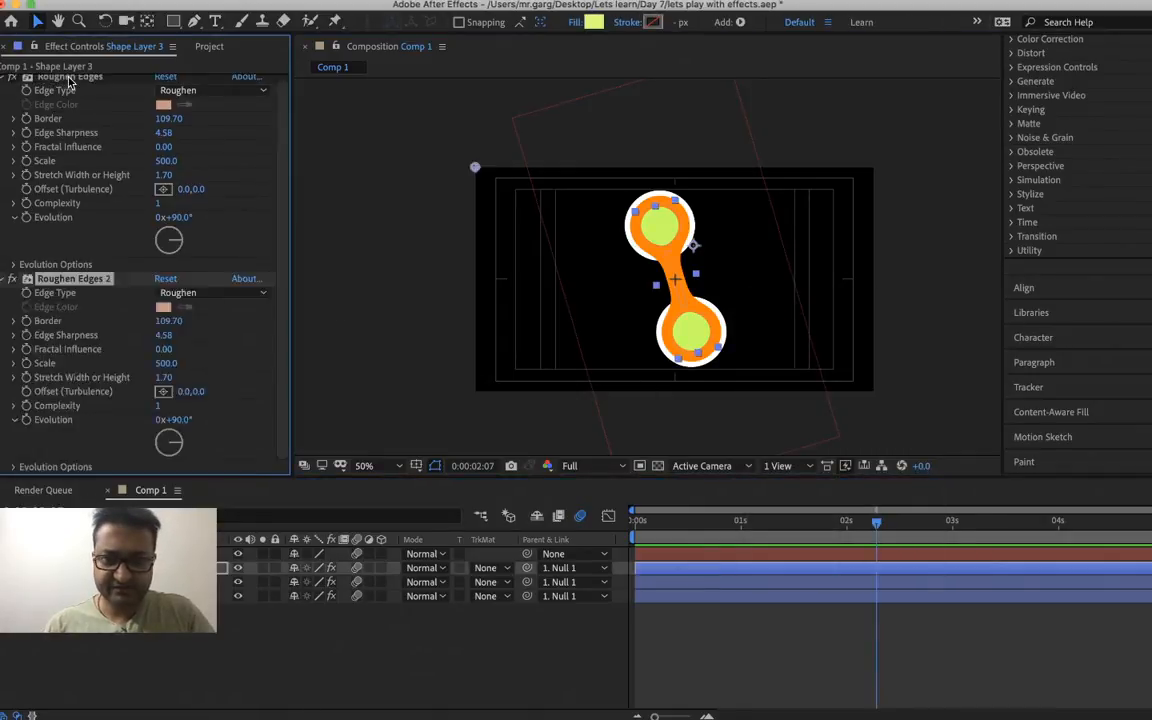
- Duplicate the Roughen Edges effect on Shape Layer 2 and Shape Layer 1, and preview the animation from 0:00:00:12
key(space)
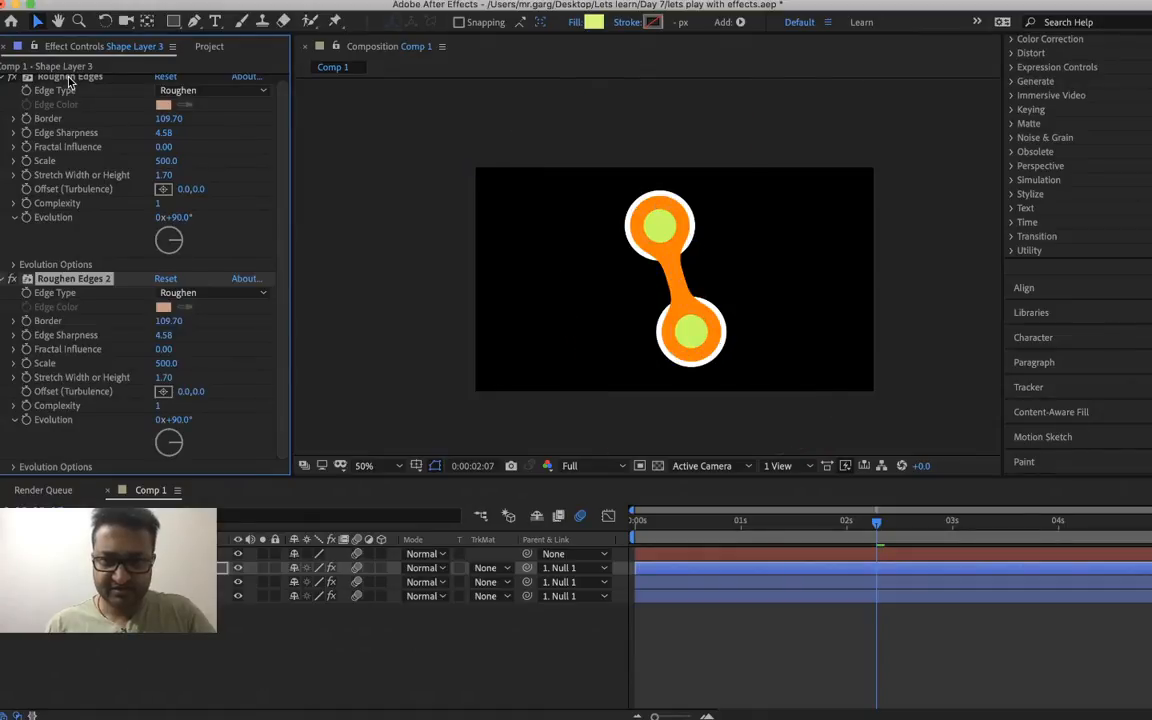
key(space)
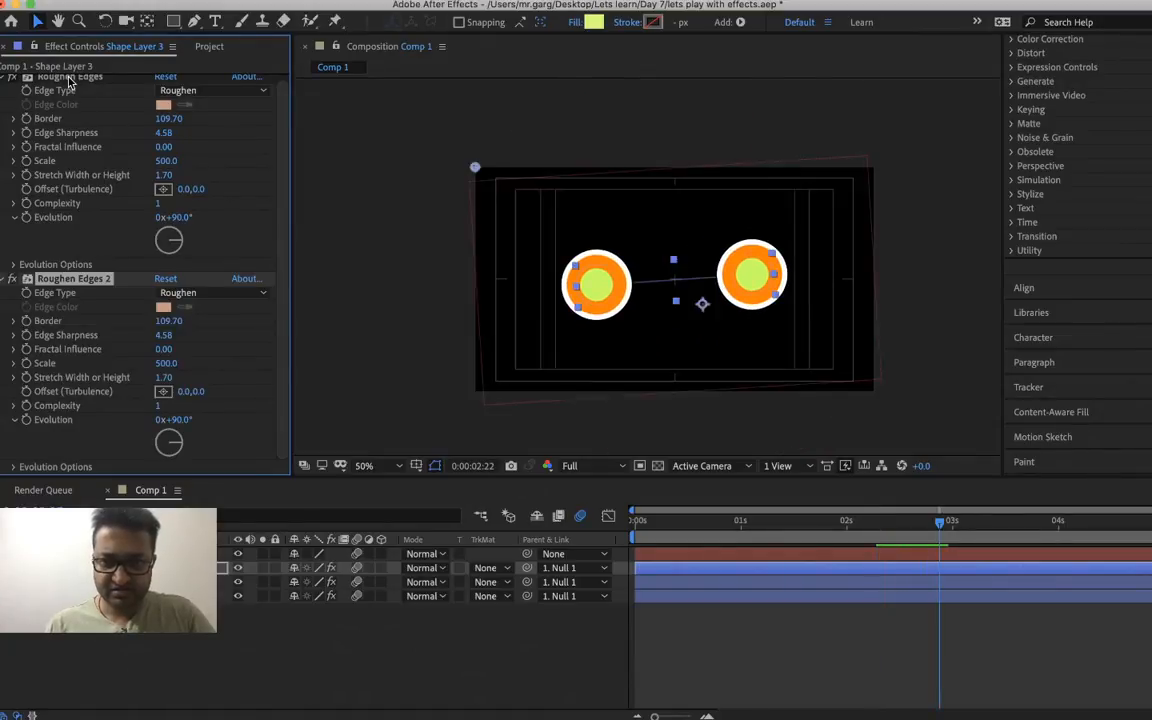
key(super+Down)
click(70, 82)
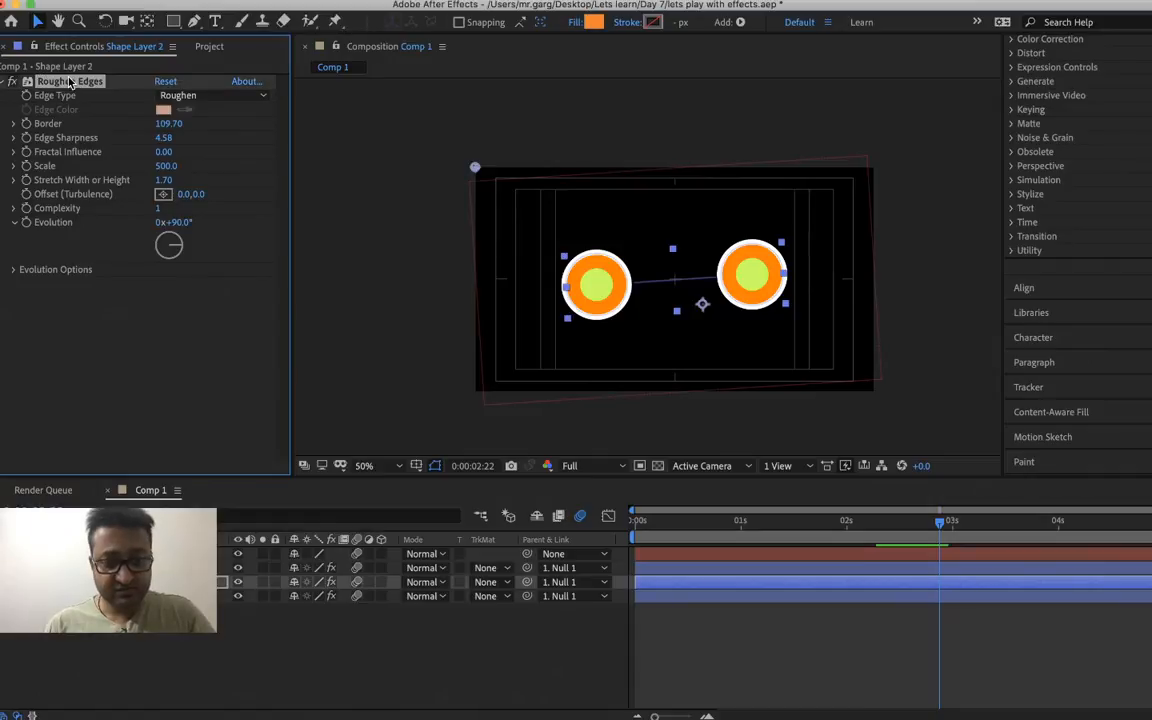
key(super+d)
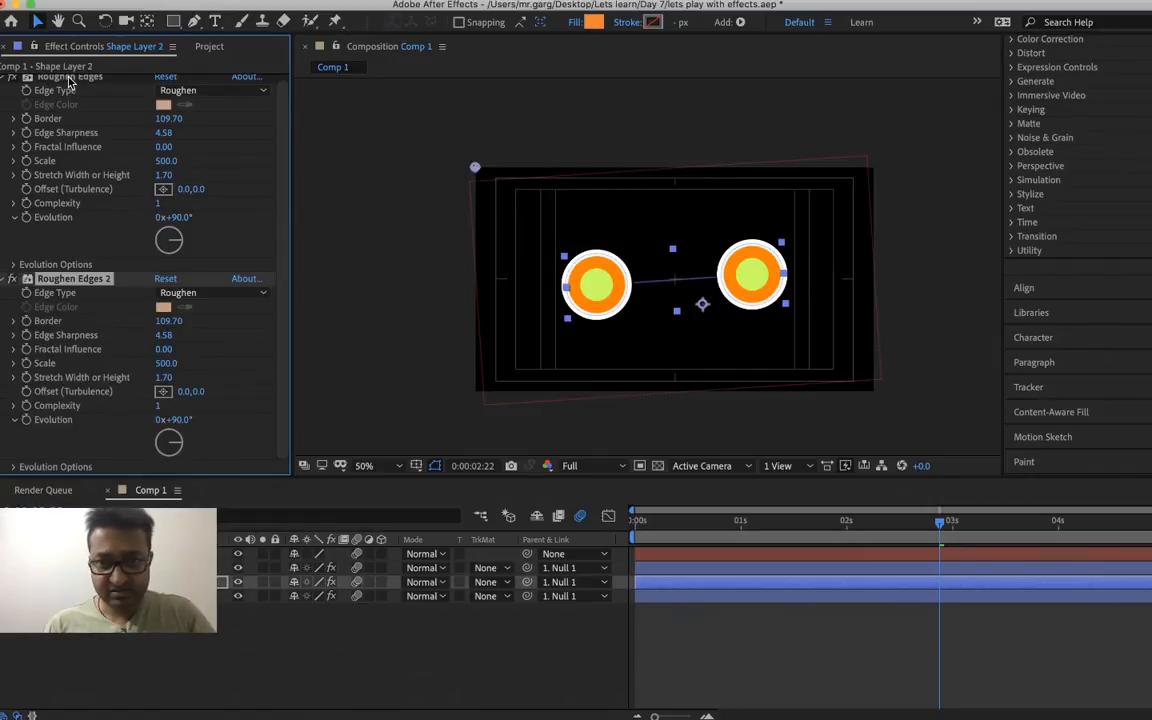
key(super+Down)
click(70, 82)
key(super+d)
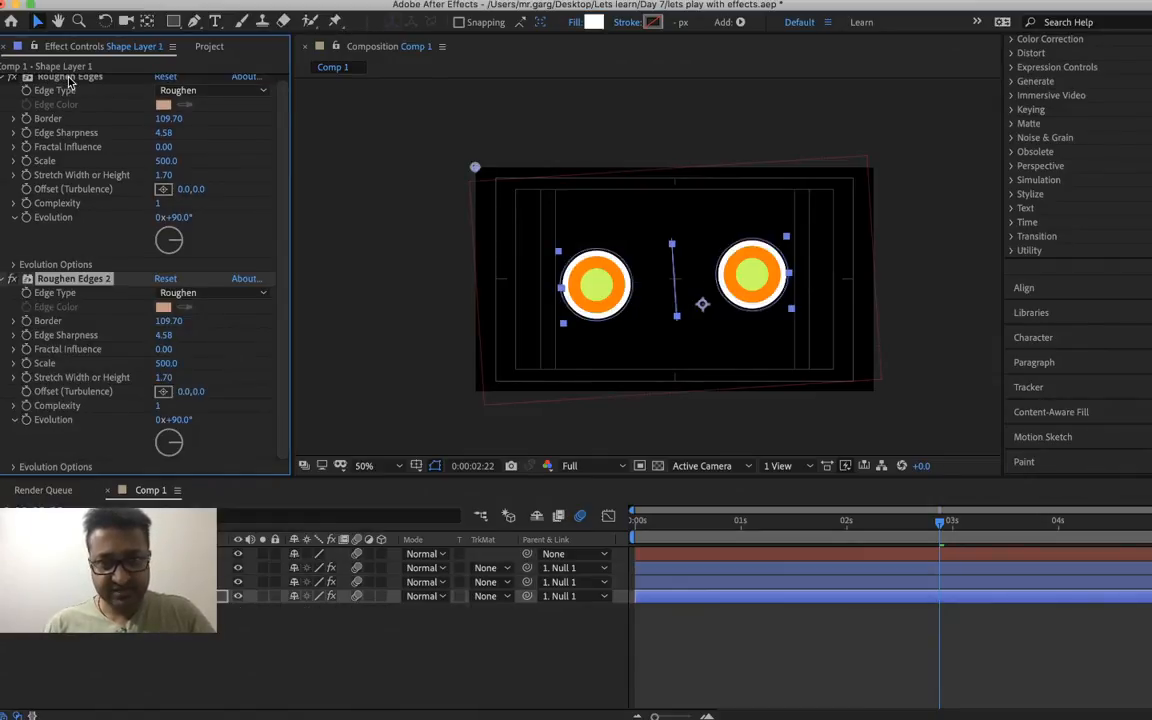
click(687, 538)
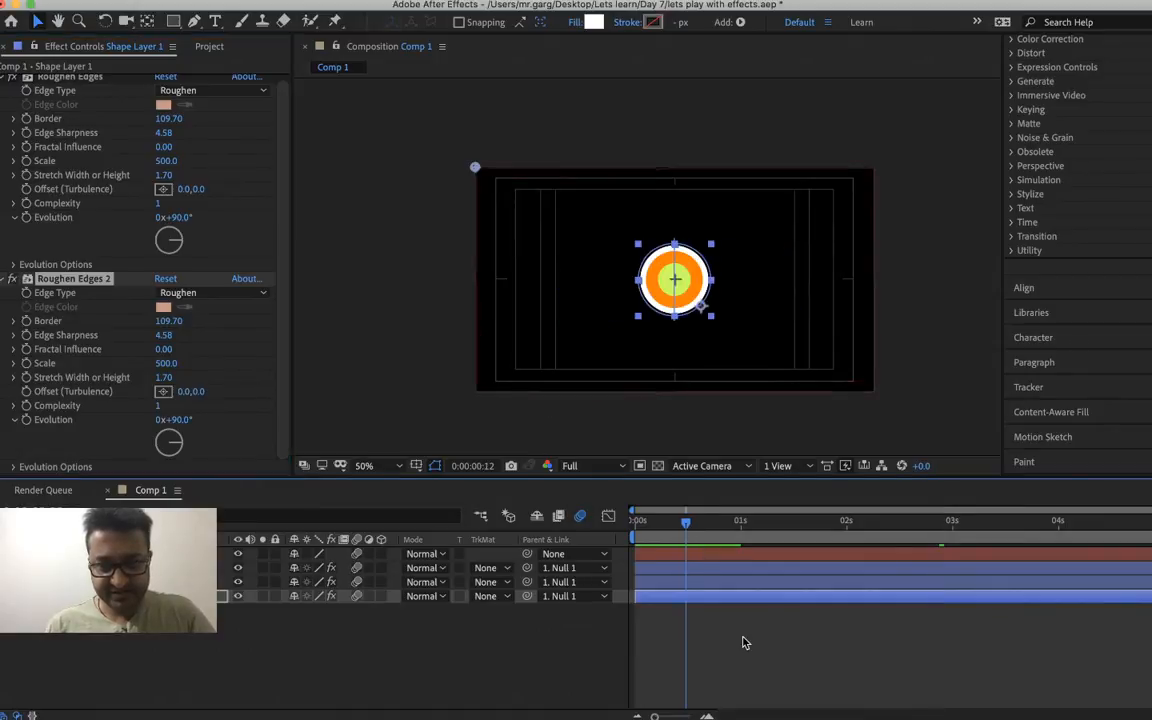
key(space)
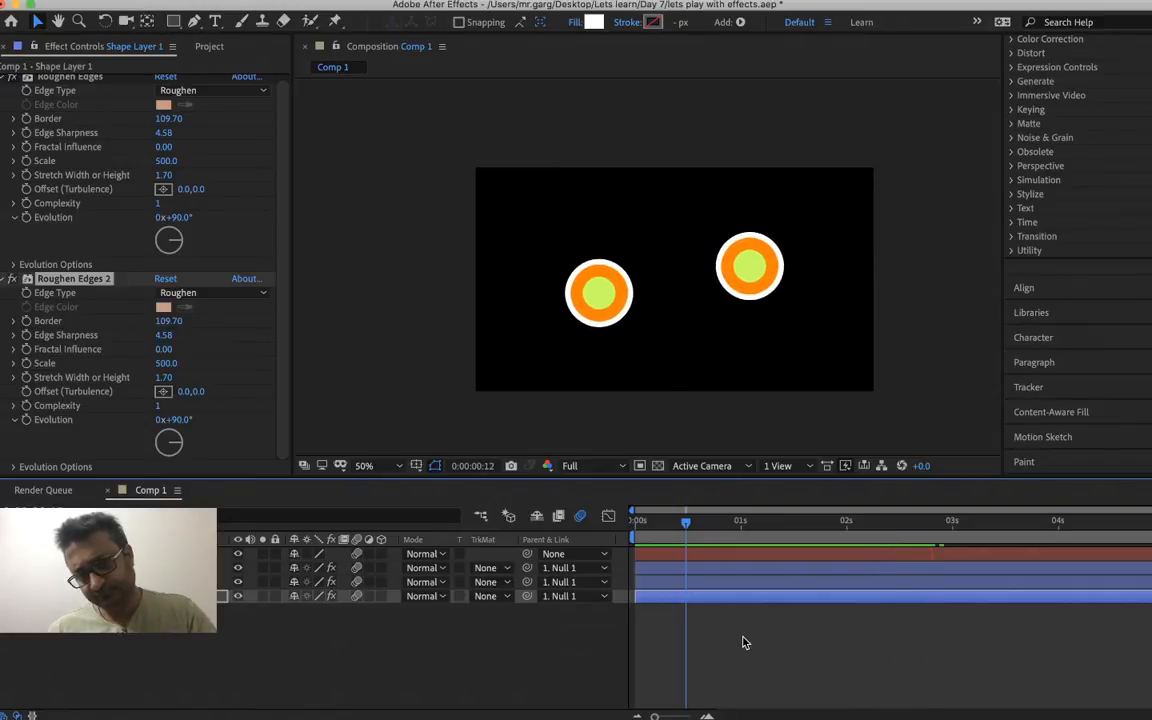
- Save the project and quit After Effects, and relaunch it with "lets play with effects.aep"
key(super+q)
click(696, 389)
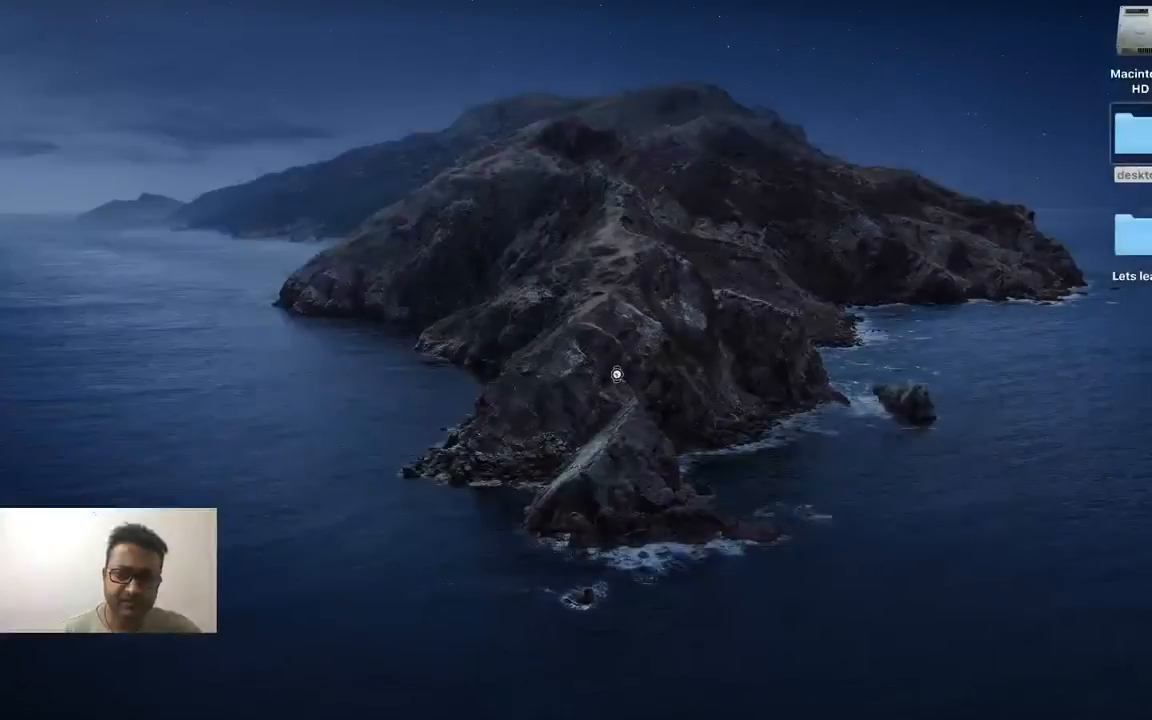
click(383, 525)
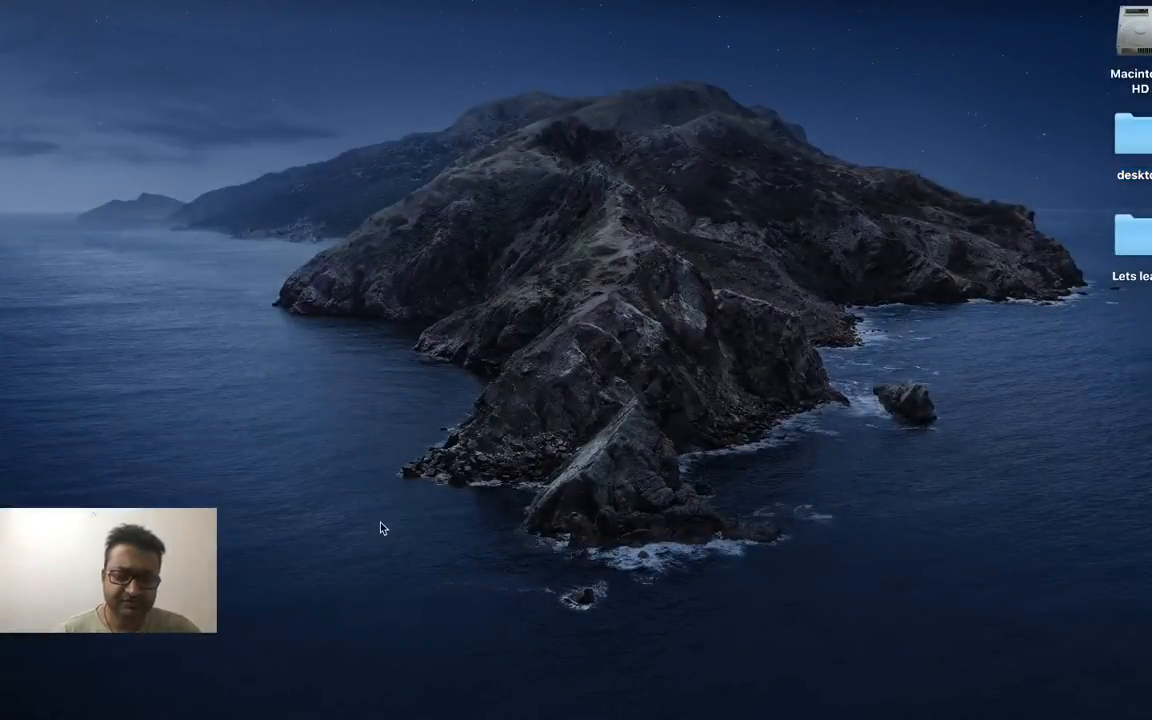
mouse_move(365, 717)
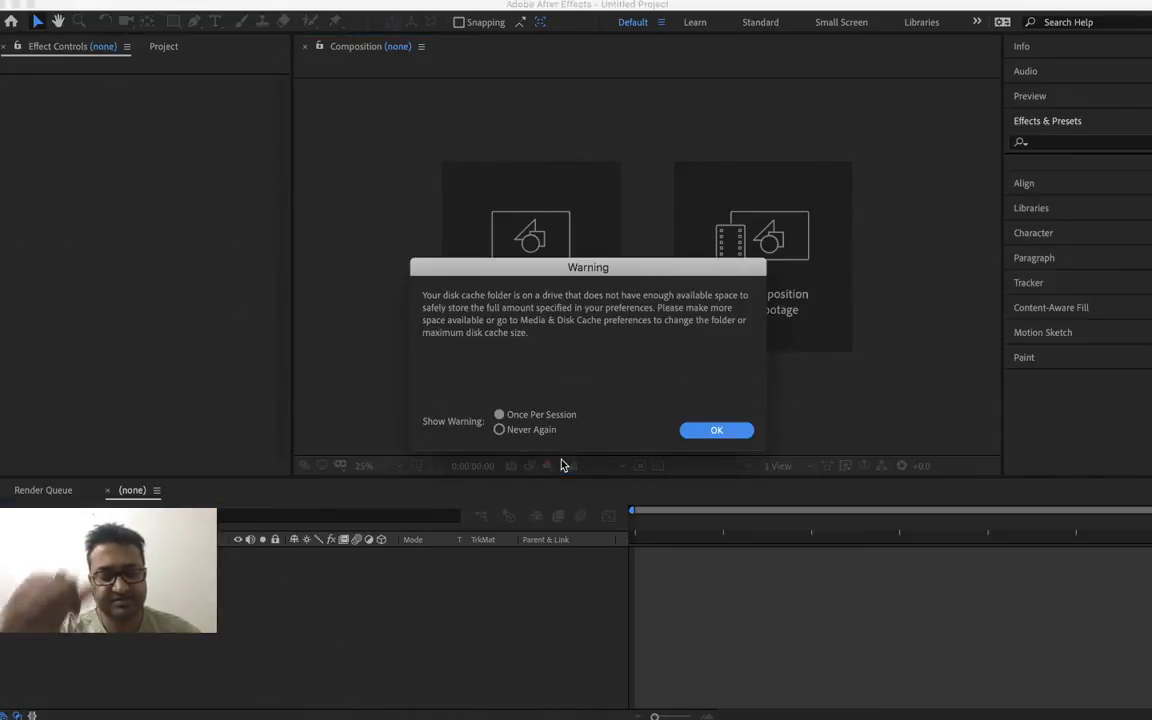
click(733, 431)
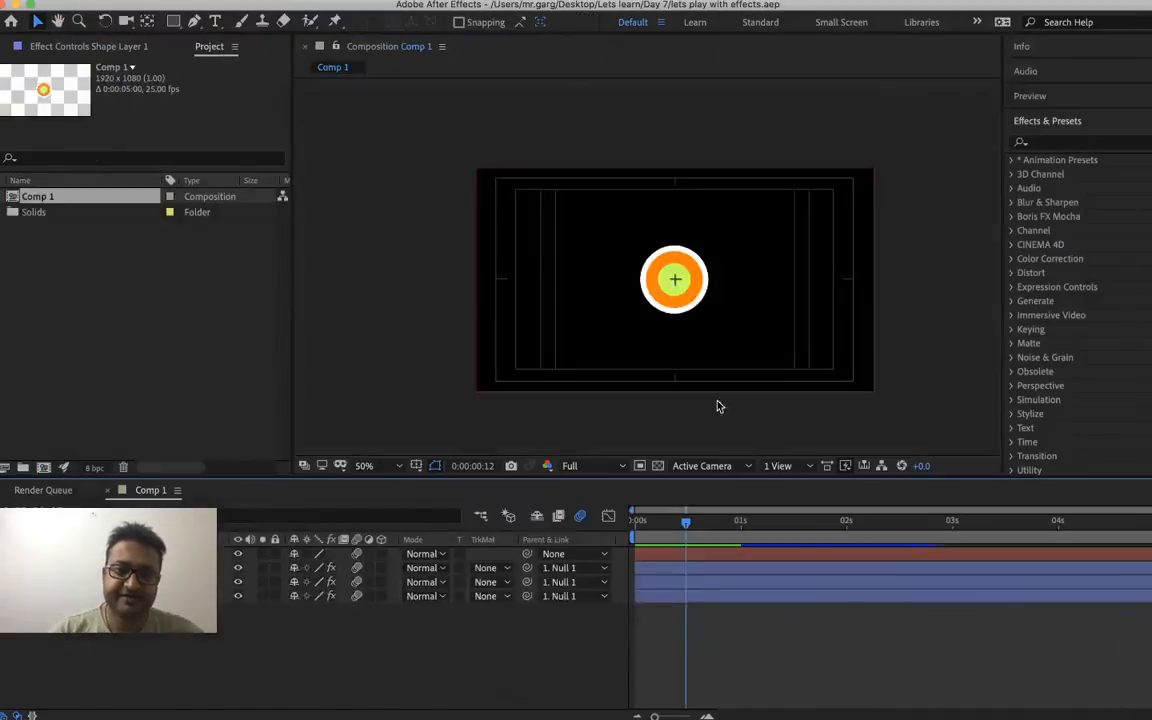
- Try to purge all memory and disk cache
click(331, 1)
mouse_move(168, 1)
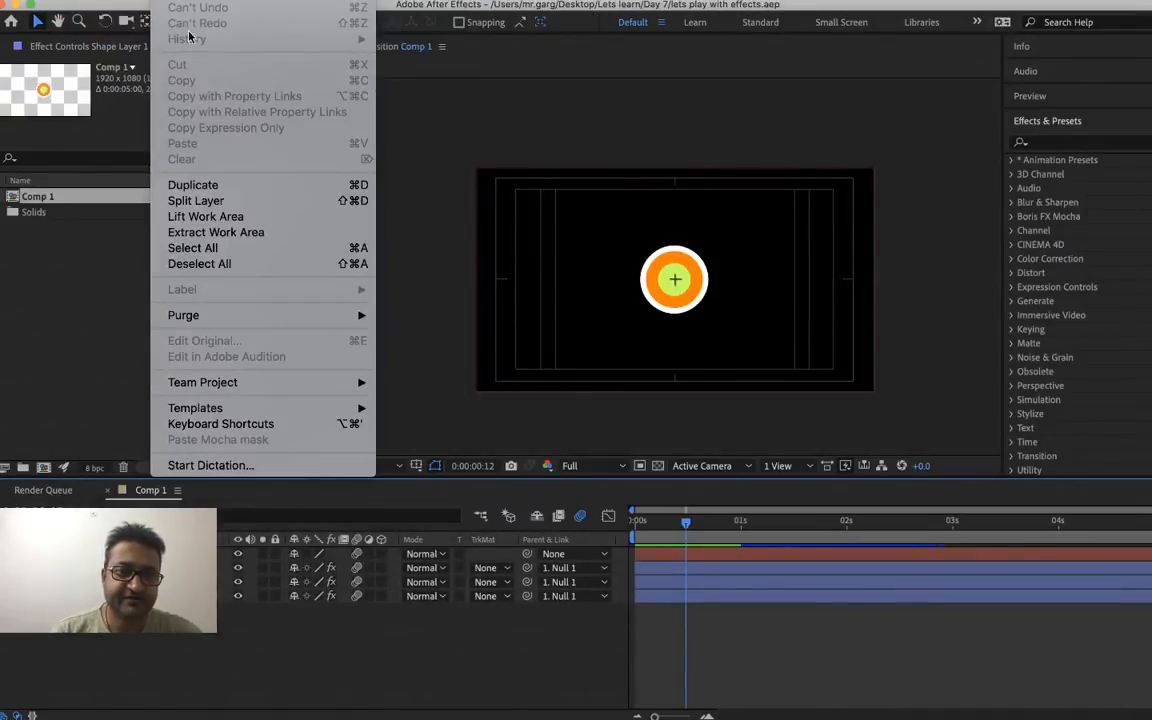
mouse_move(270, 315)
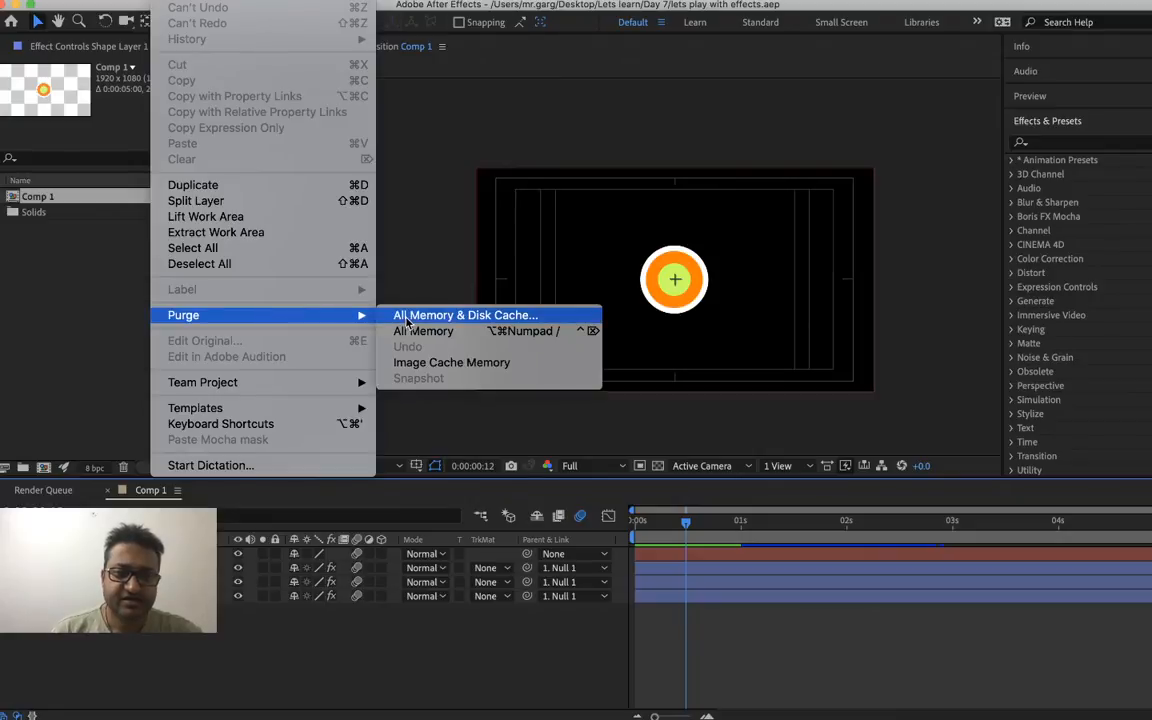
click(520, 316)
click(703, 382)
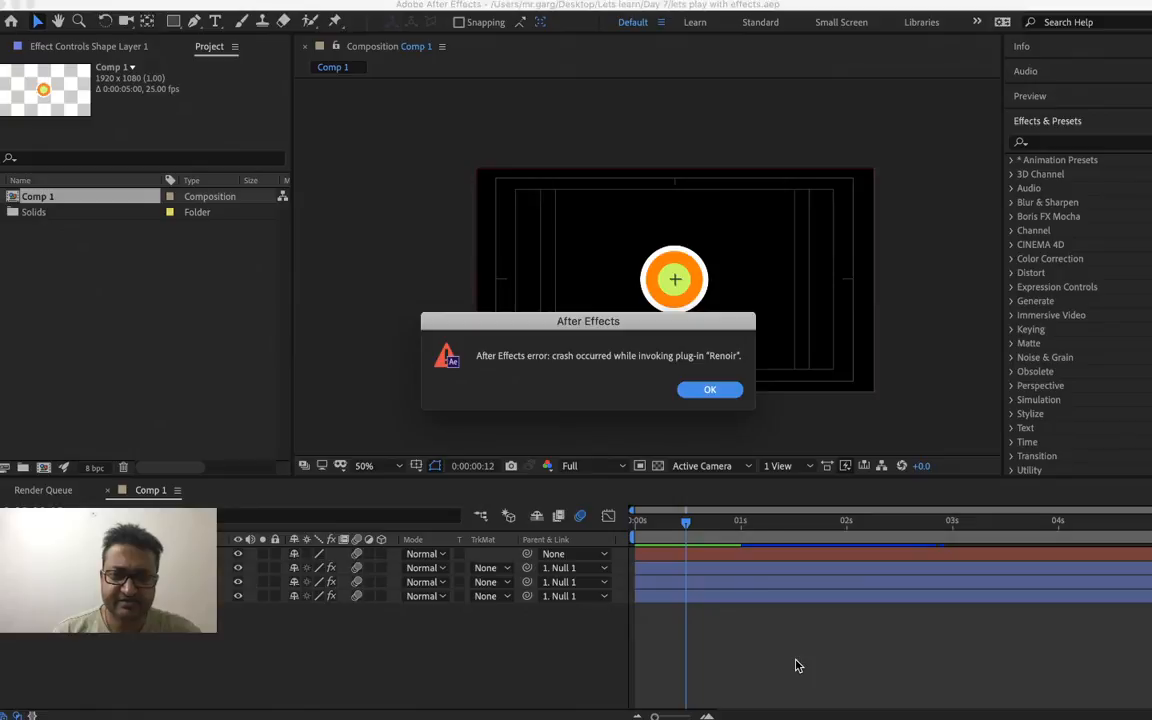
click(710, 390)
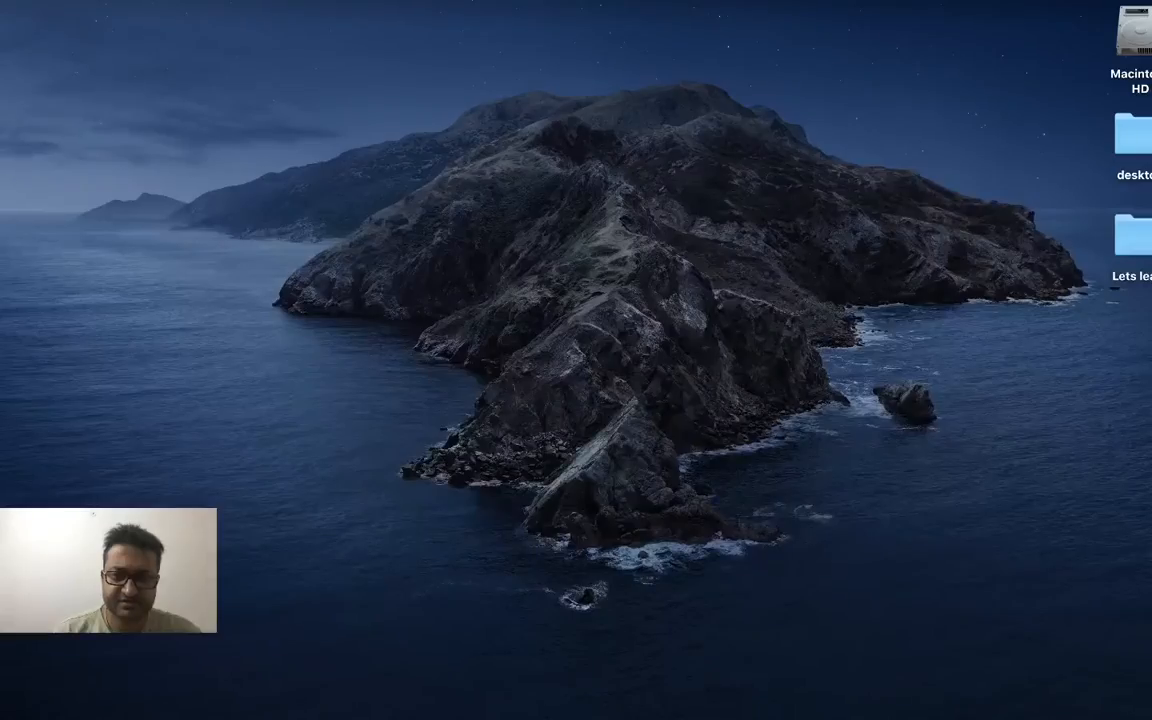
- Relaunch After Effects with the same project and try once more to purge all memory and disk cache
click(337, 701)
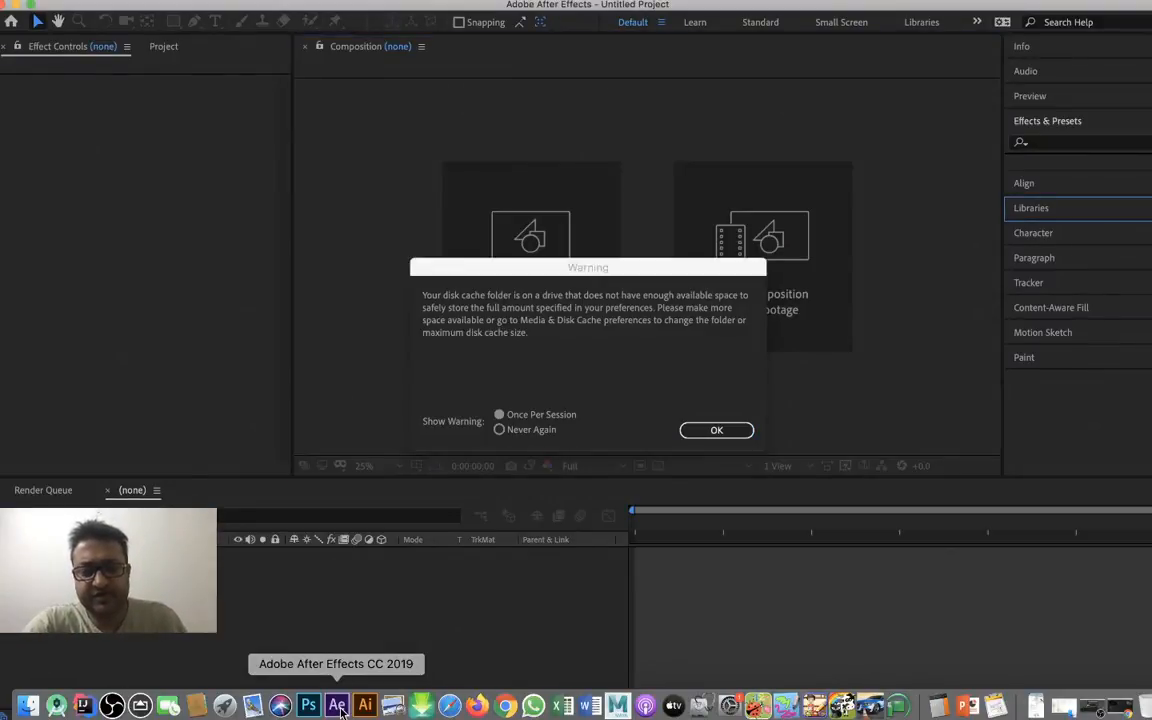
click(736, 436)
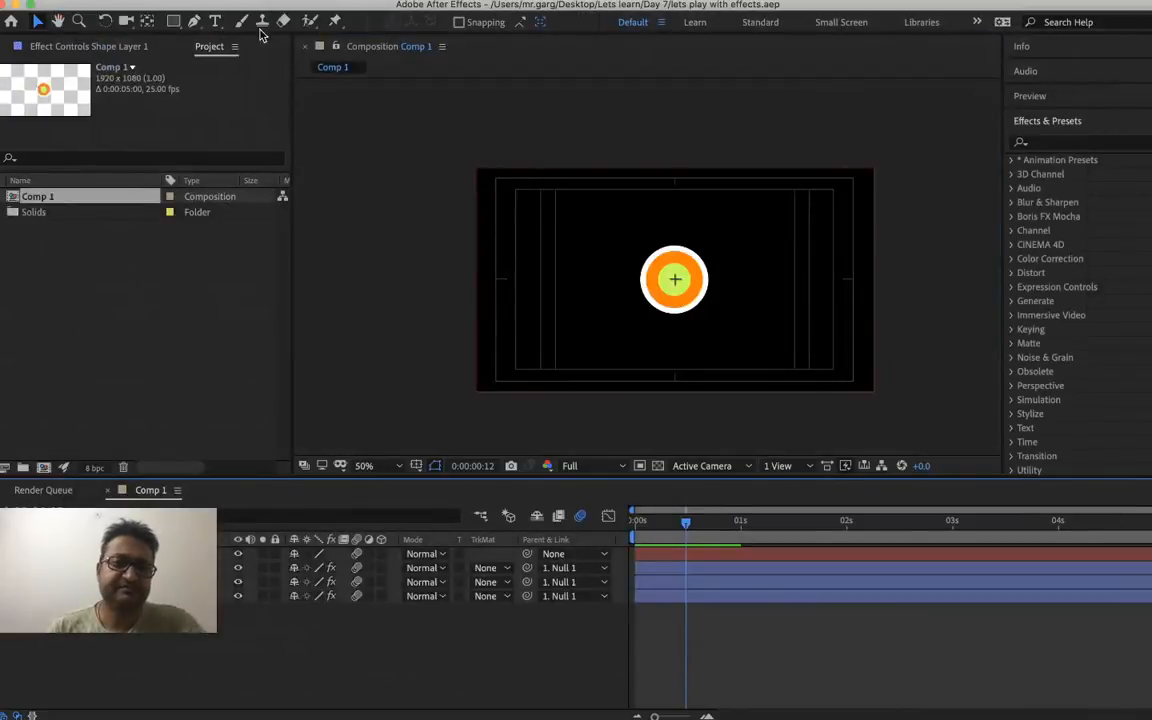
click(290, 1)
mouse_move(170, 1)
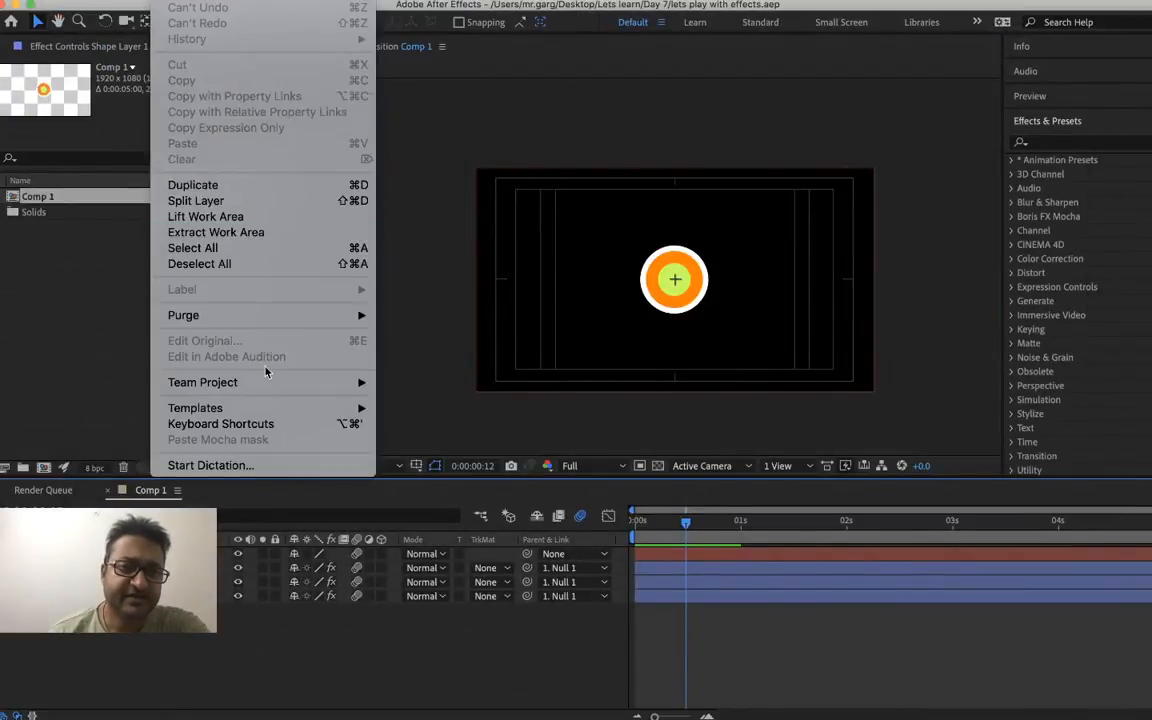
mouse_move(319, 314)
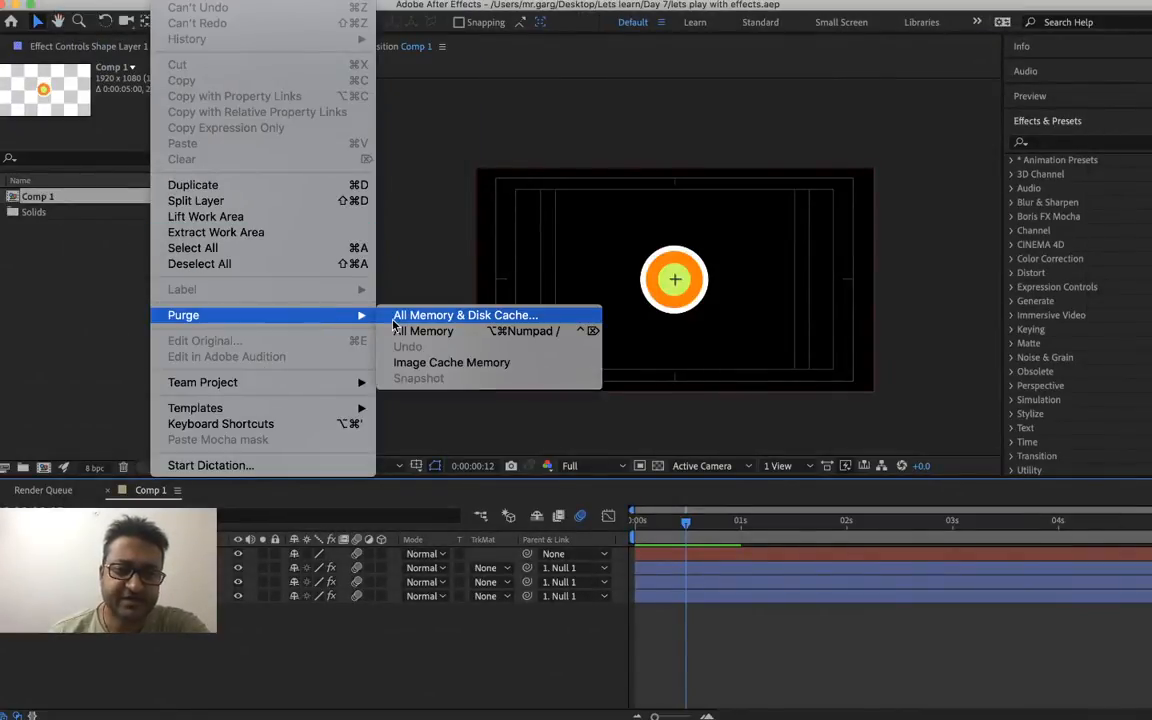
click(489, 314)
click(702, 384)
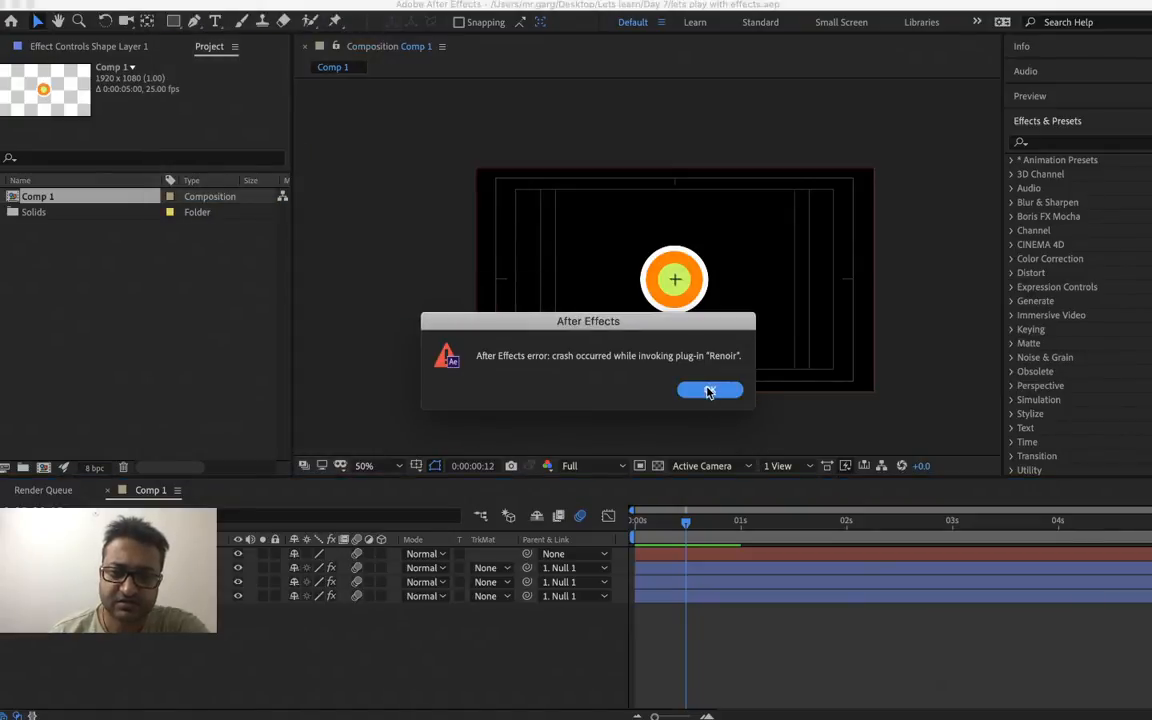
click(708, 391)
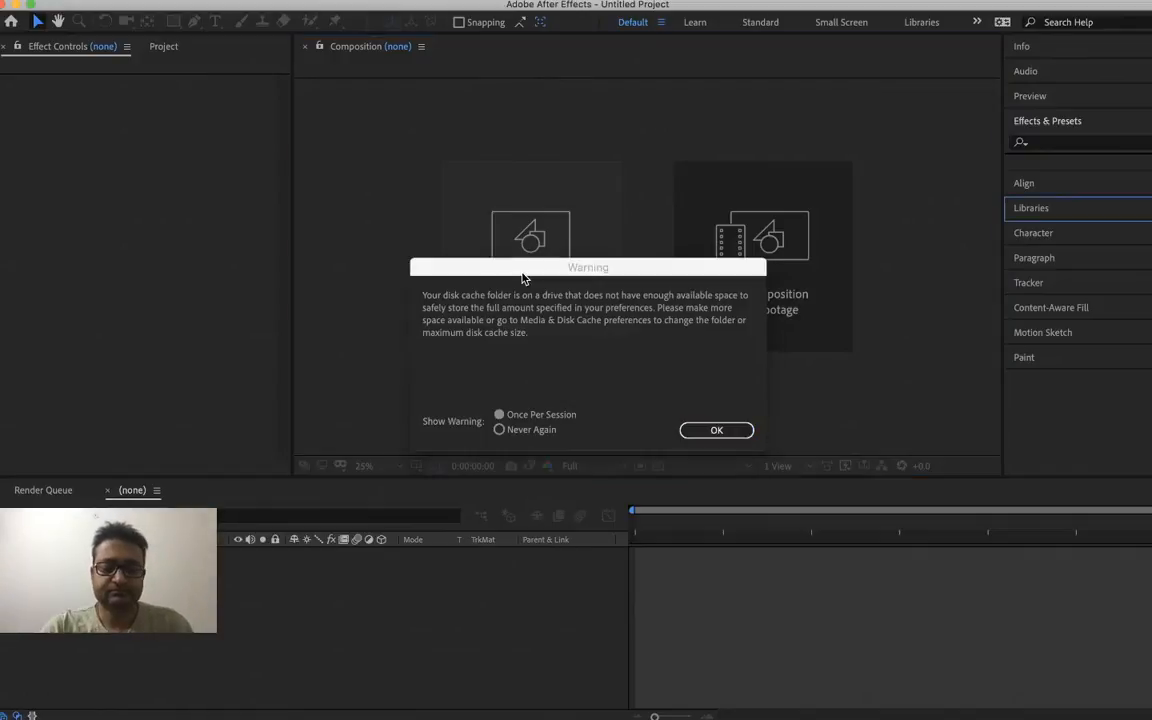
- Reload the project and reveal Shape Layer 3's properties at 0:00:01:00, dismissing the crash reports without sending one to Adobe
click(716, 430)
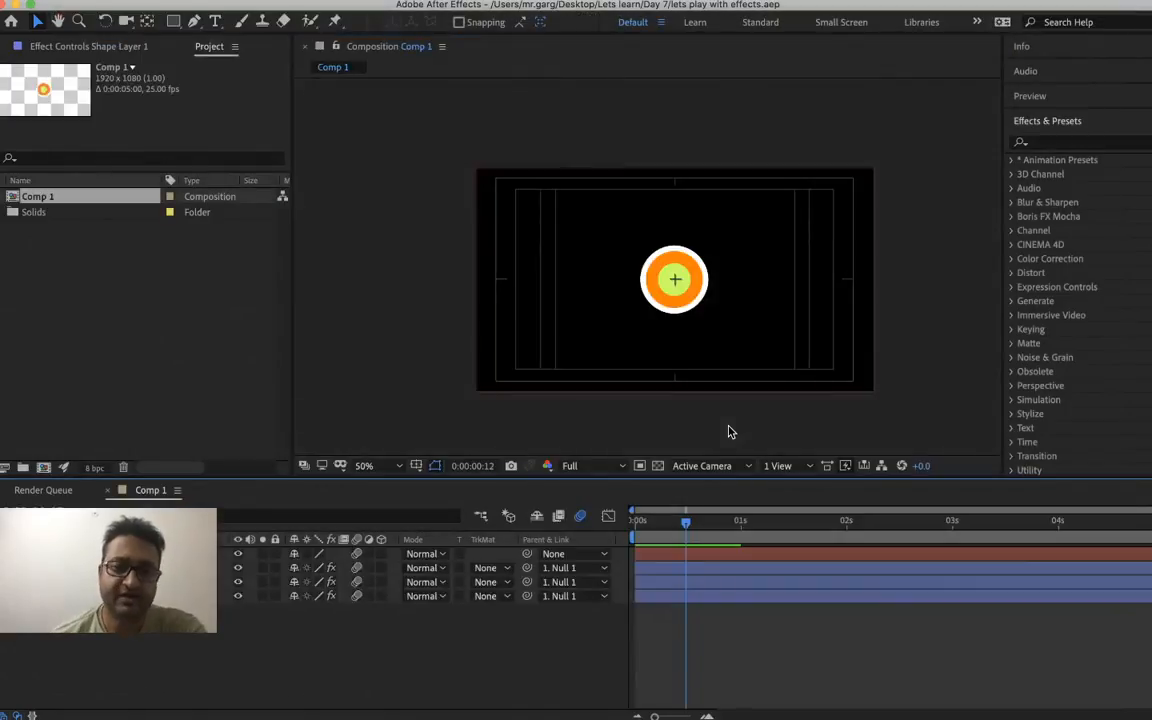
mouse_move(753, 525)
mouse_down()
mouse_move(992, 522)
mouse_move(748, 522)
mouse_move(800, 522)
mouse_move(742, 541)
mouse_up()
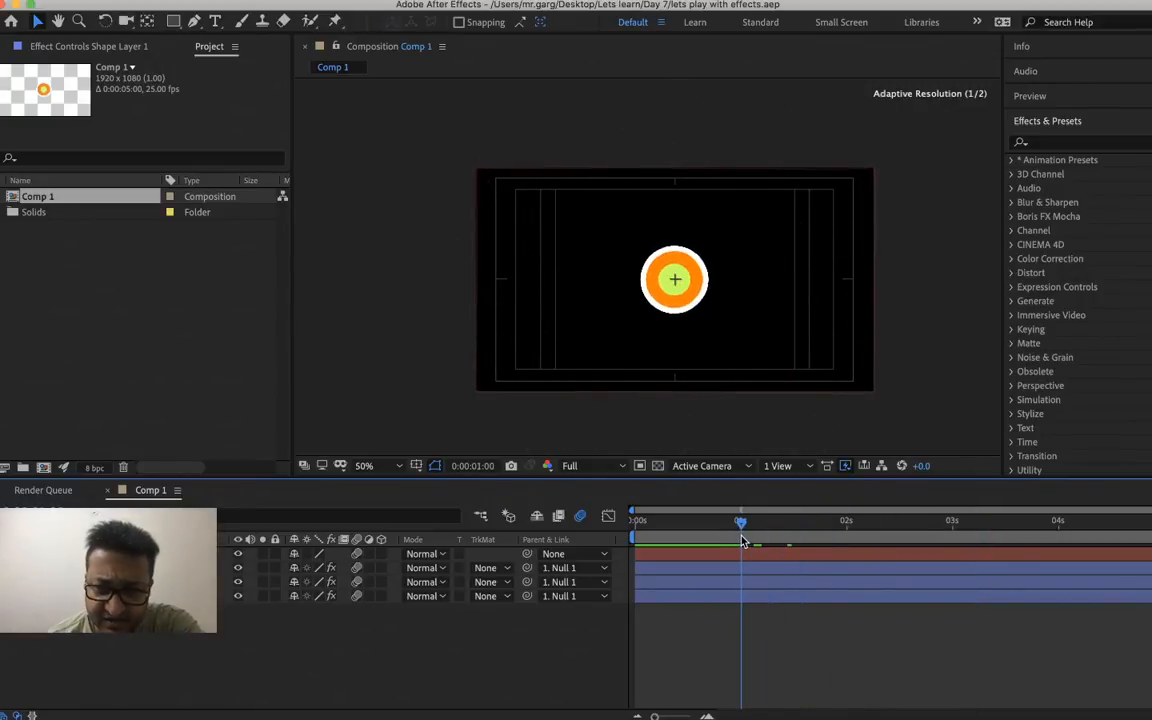
right_click(694, 568)
click(674, 571)
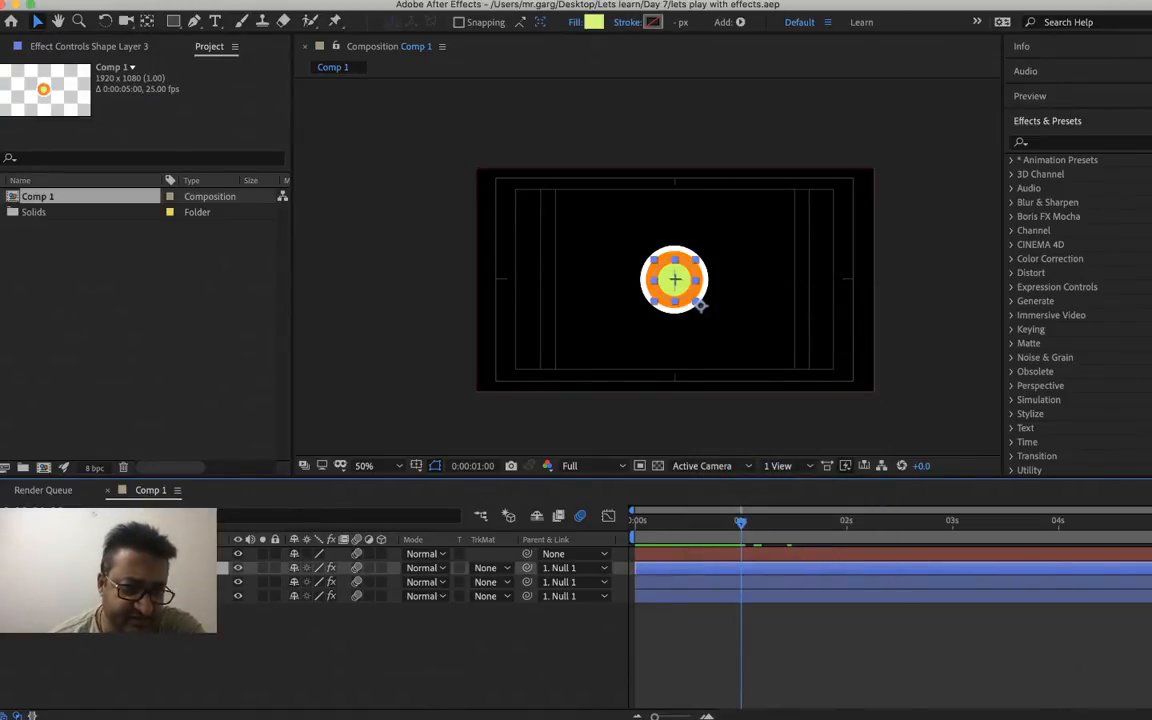
key(u)
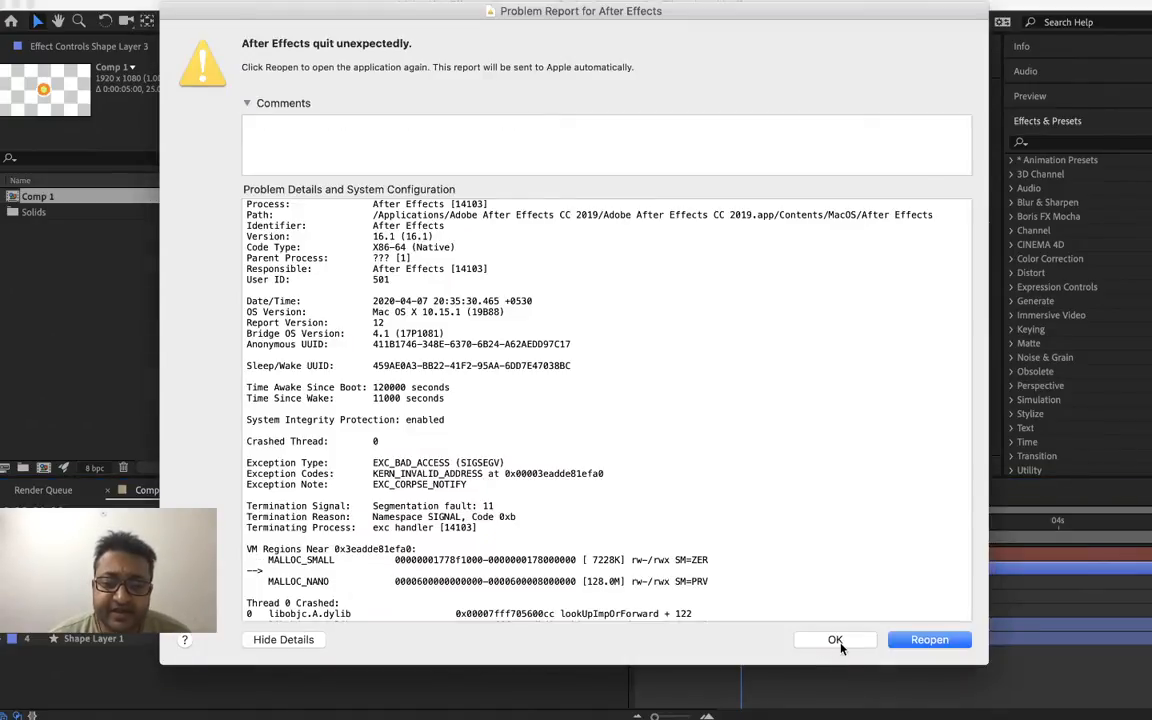
click(836, 640)
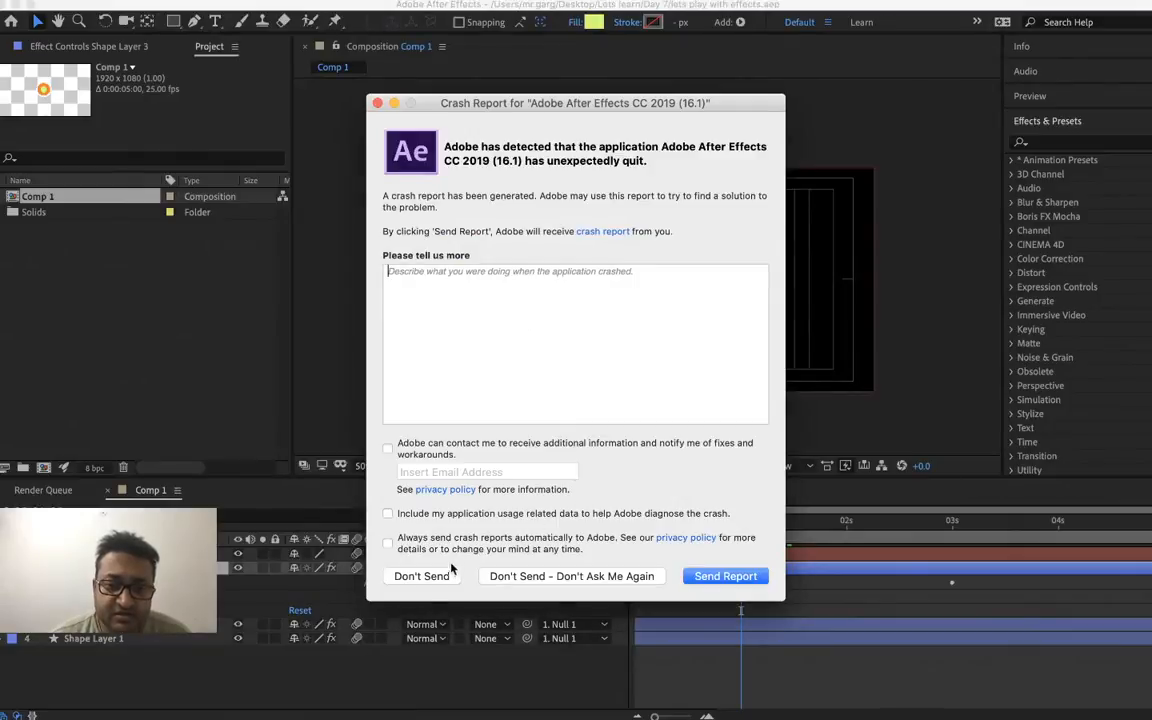
click(435, 577)
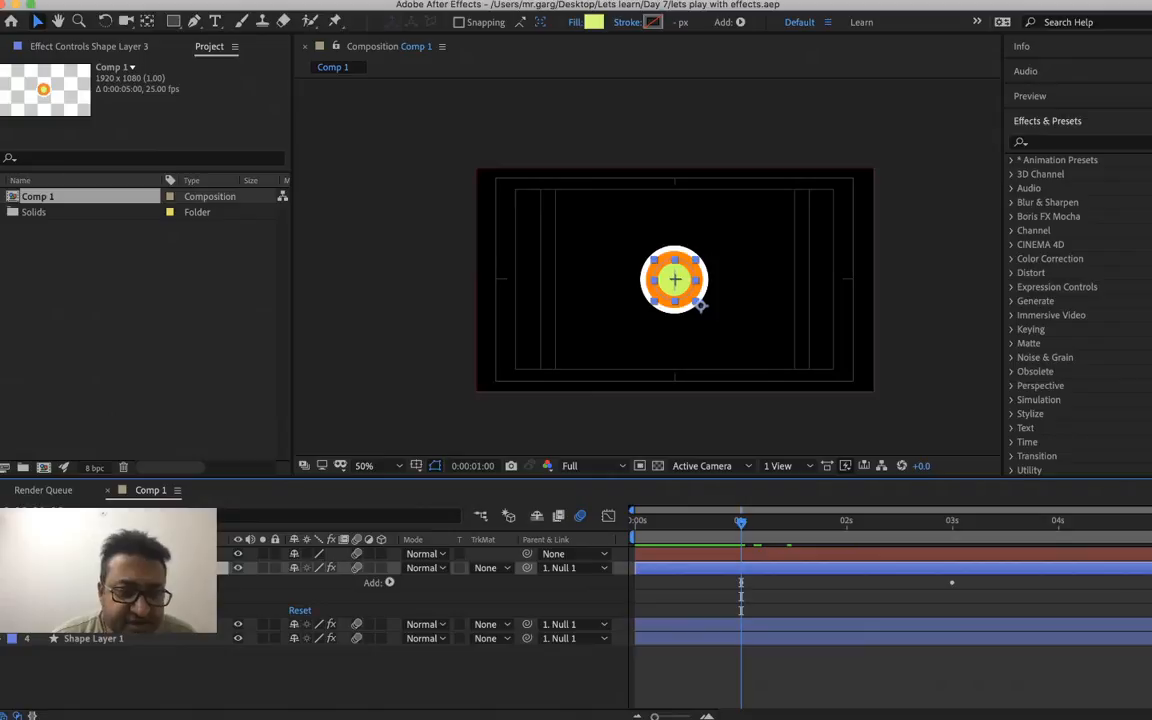
- Add a Zig Zag path operation to Shape Layer 3 and look through its size, ridges and points settings
click(390, 584)
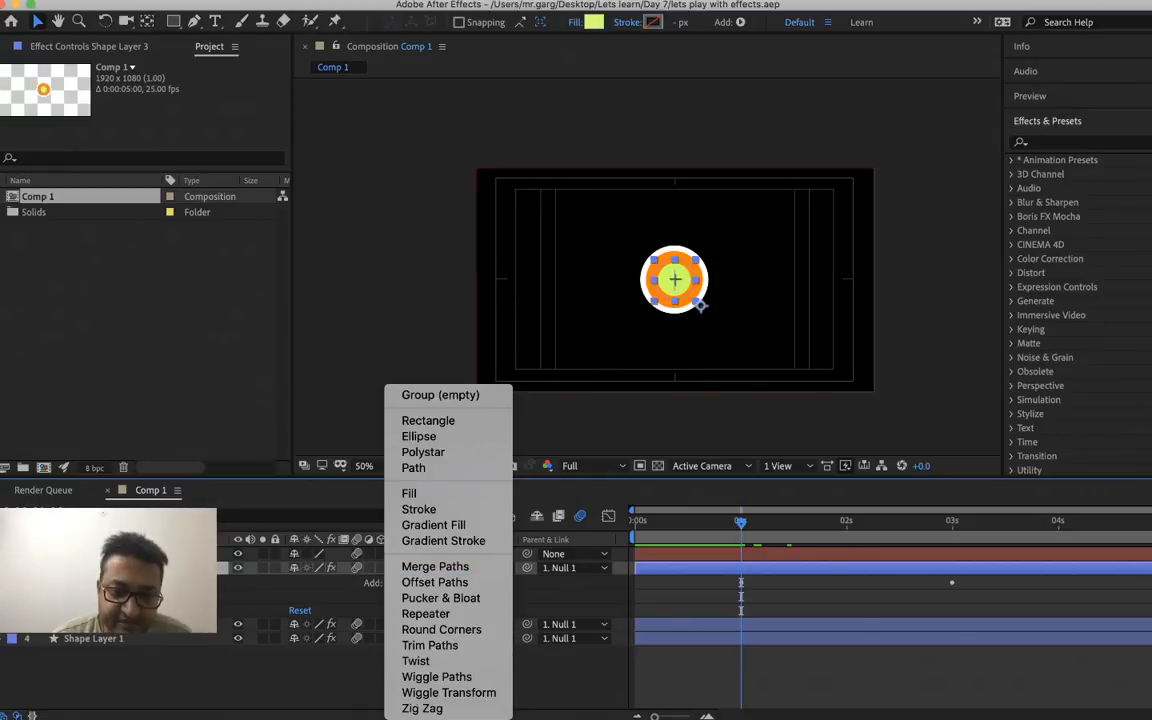
click(463, 710)
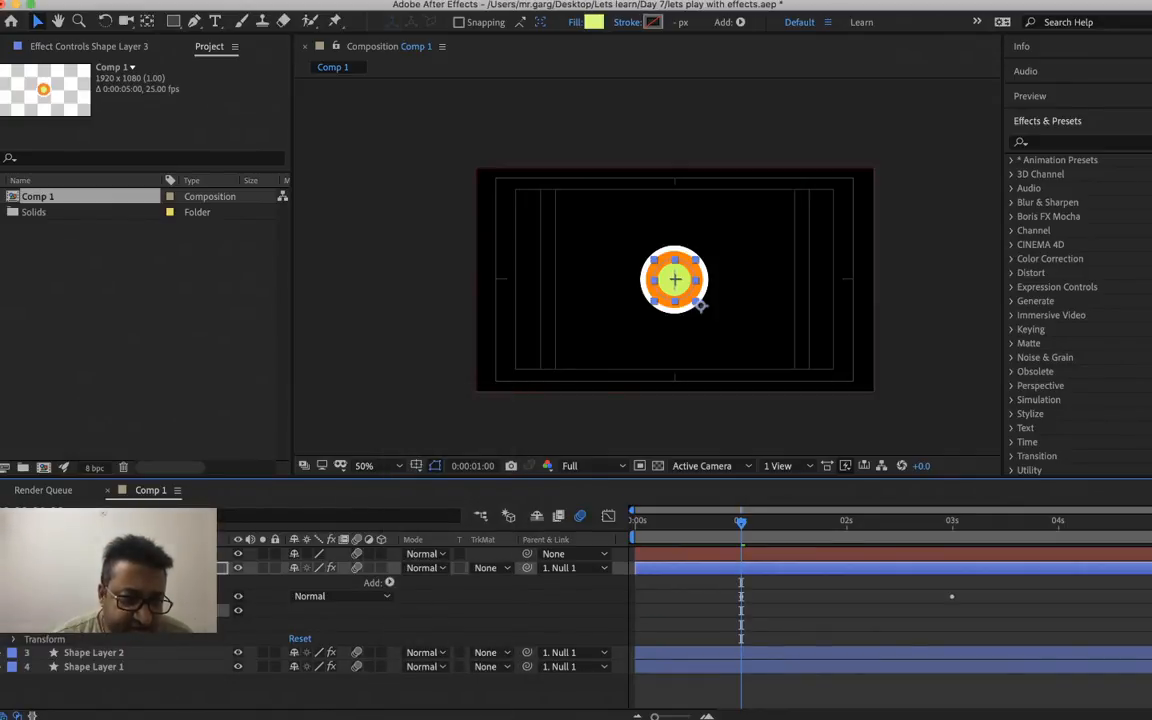
click(27, 610)
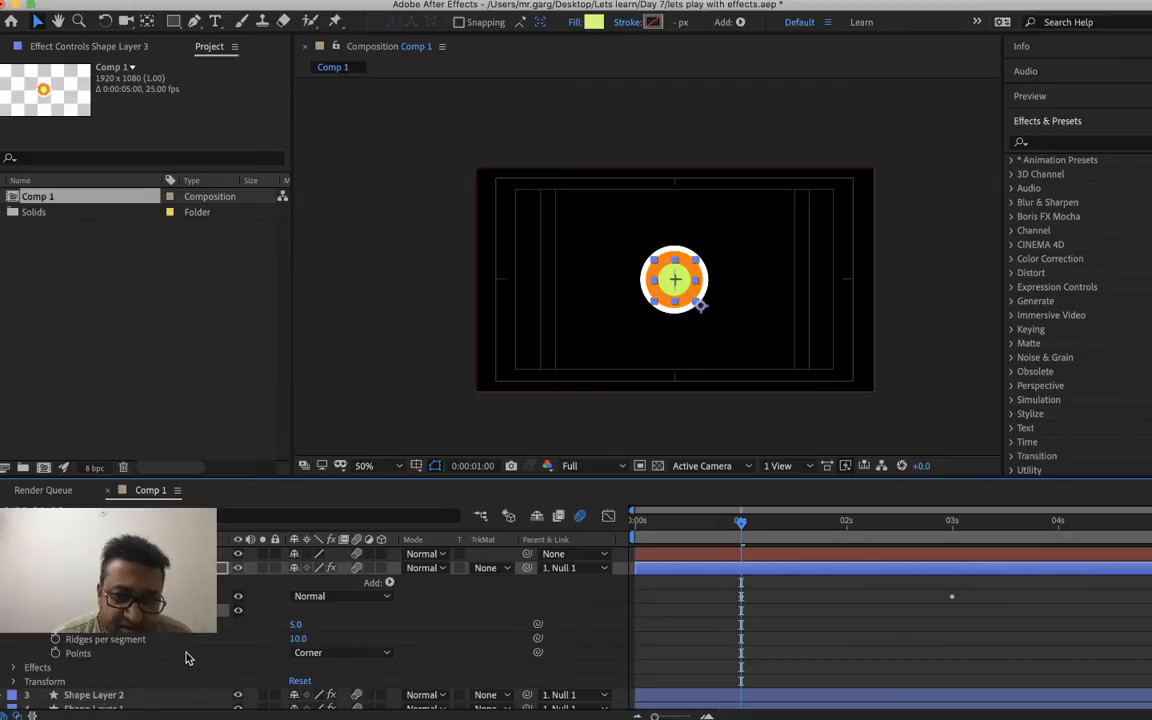
right_click(301, 641)
click(553, 609)
key(p)
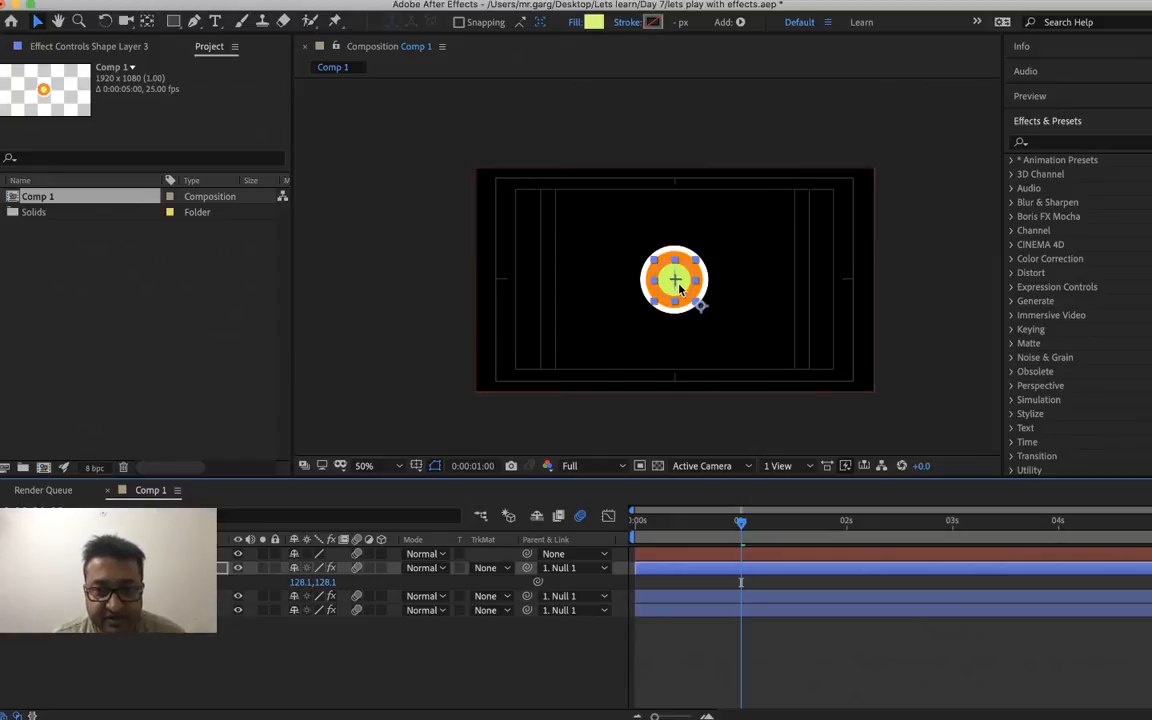
- Delete the second Roughen Edges effect from Shape Layer 3, watching the circles at 200% magnification
key(z)
click(686, 300)
click(678, 285)
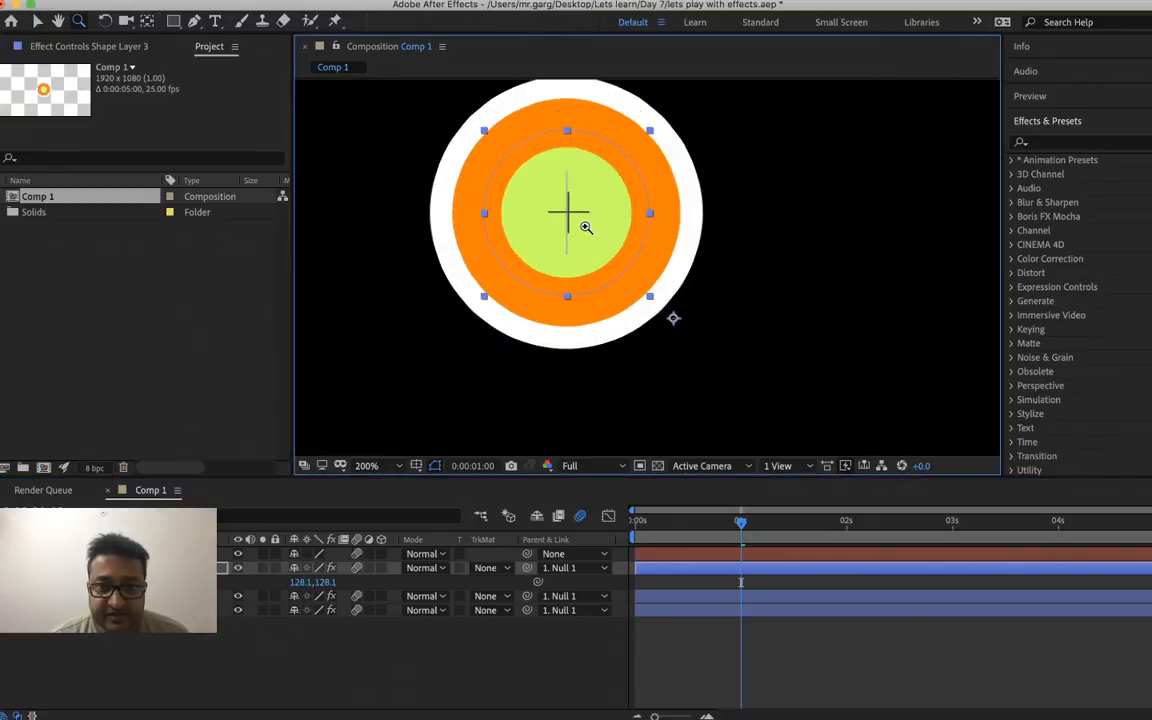
drag(584, 226, 635, 283)
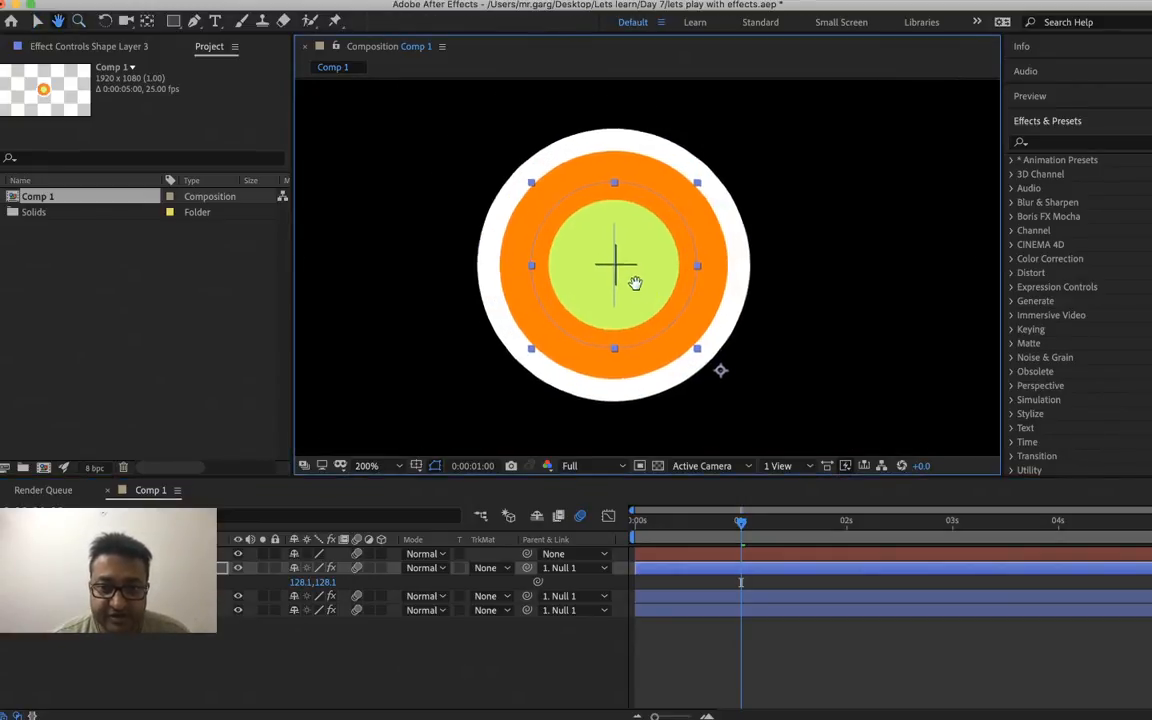
click(115, 46)
right_click(80, 288)
key(Escape)
key(Delete)
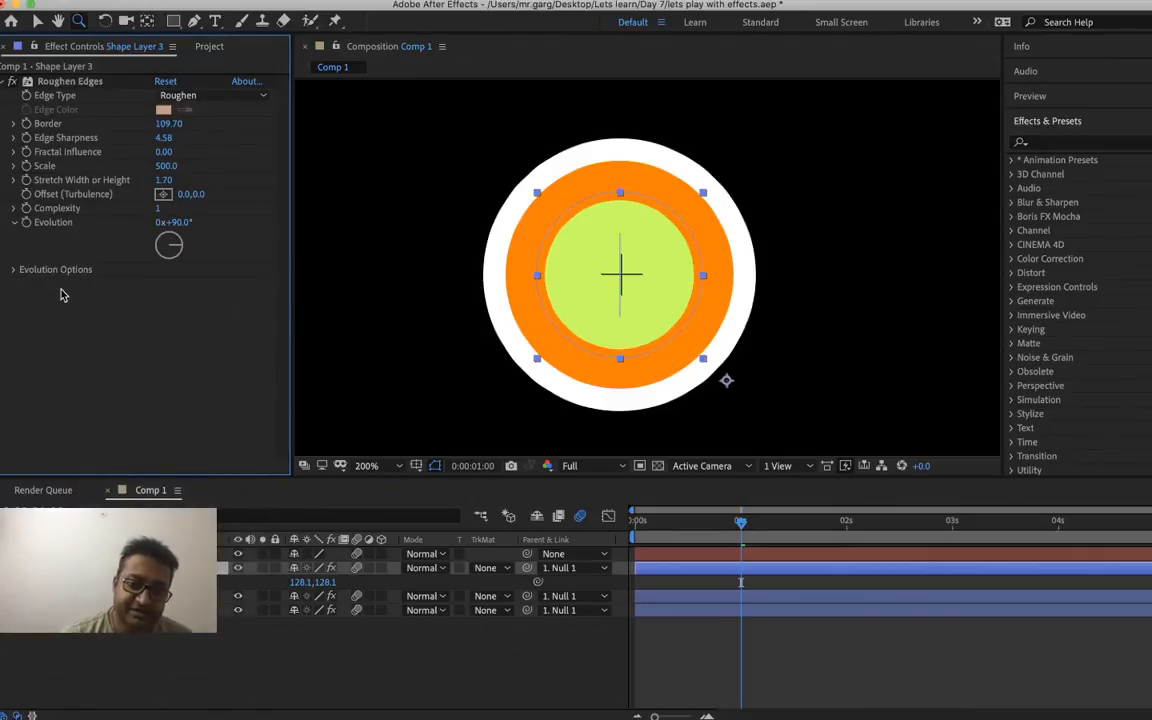
- Set the ridges per segment of Shape Layer 3's Zig Zag operation to about 31.7
click(741, 582)
click(3, 568)
click(3, 568)
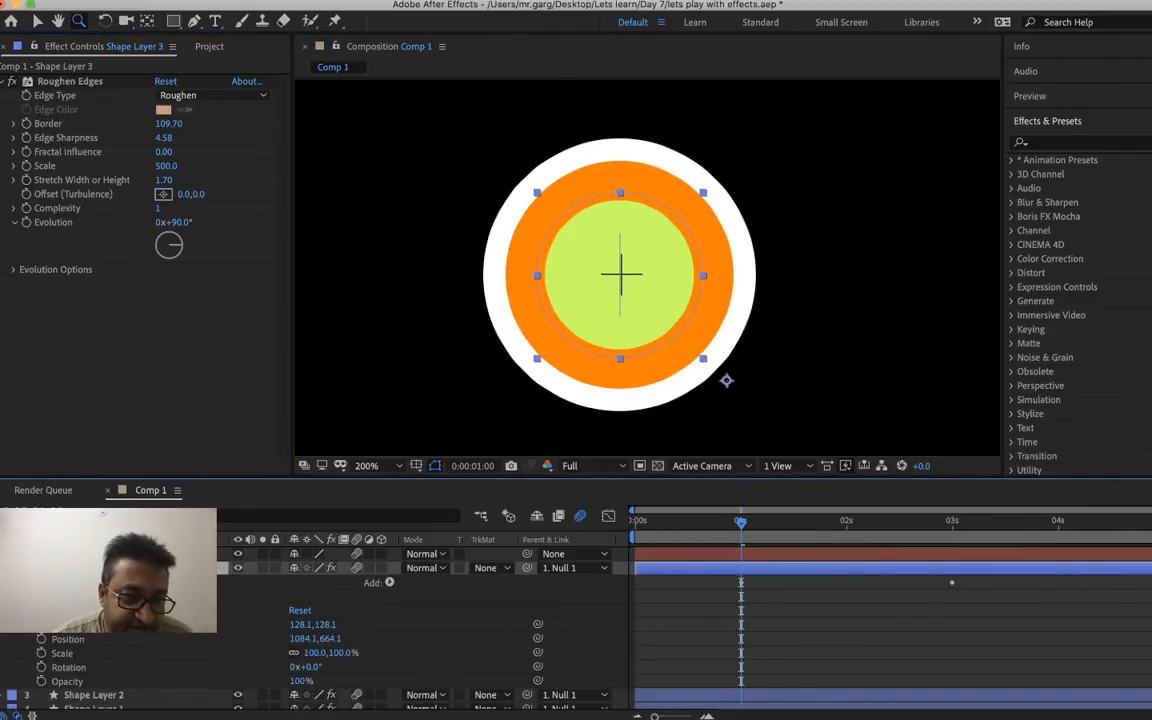
click(14, 582)
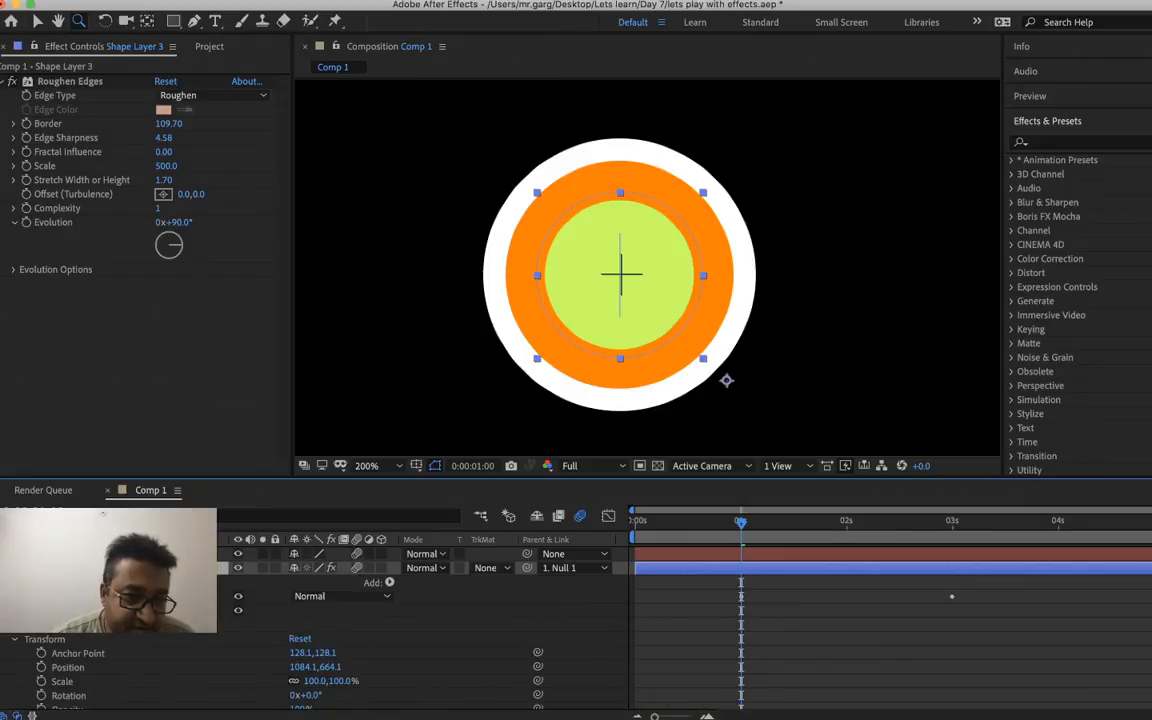
click(28, 610)
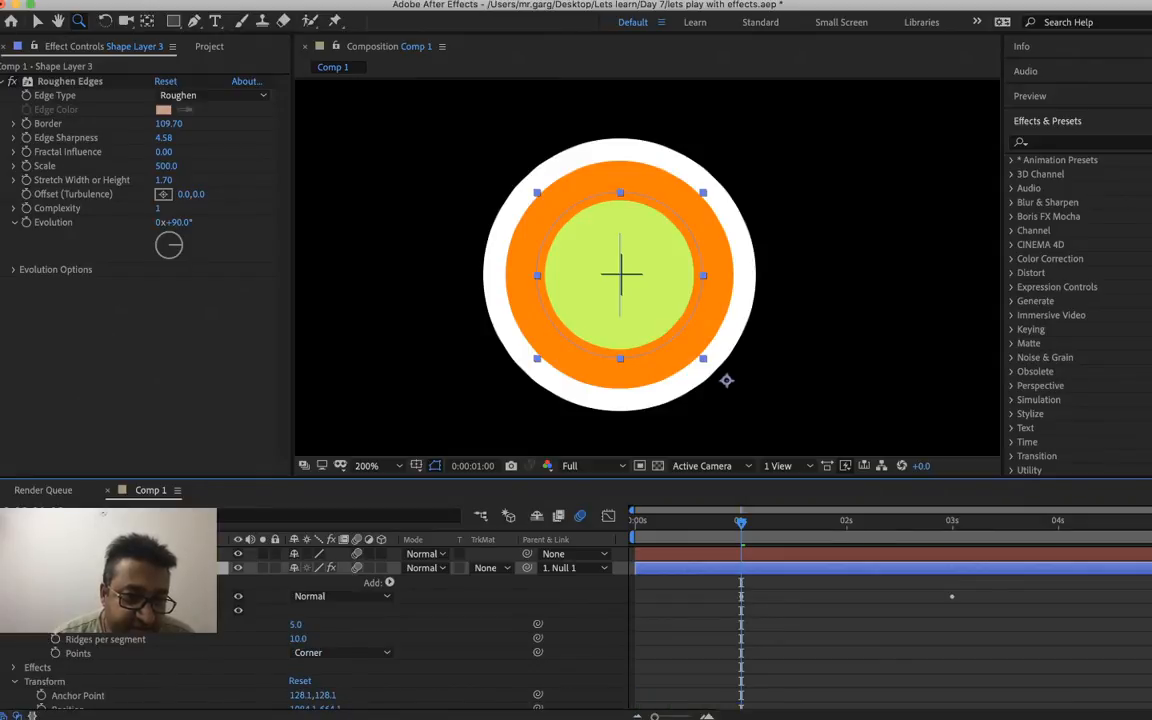
right_click(299, 639)
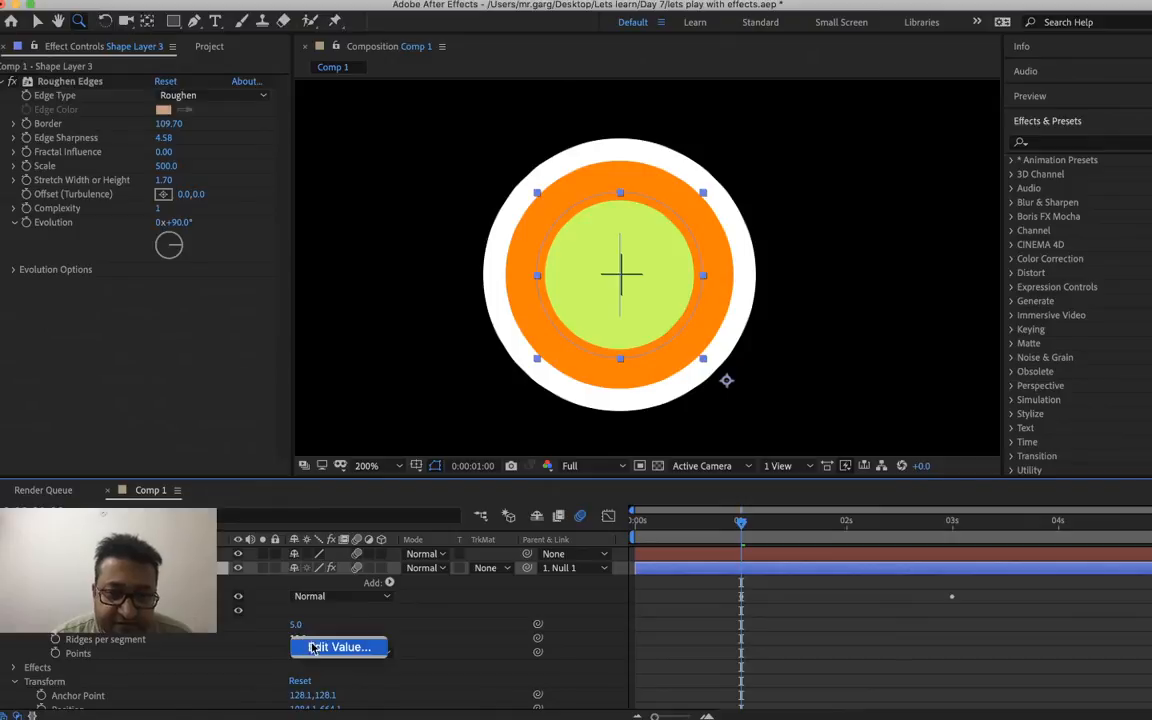
click(338, 647)
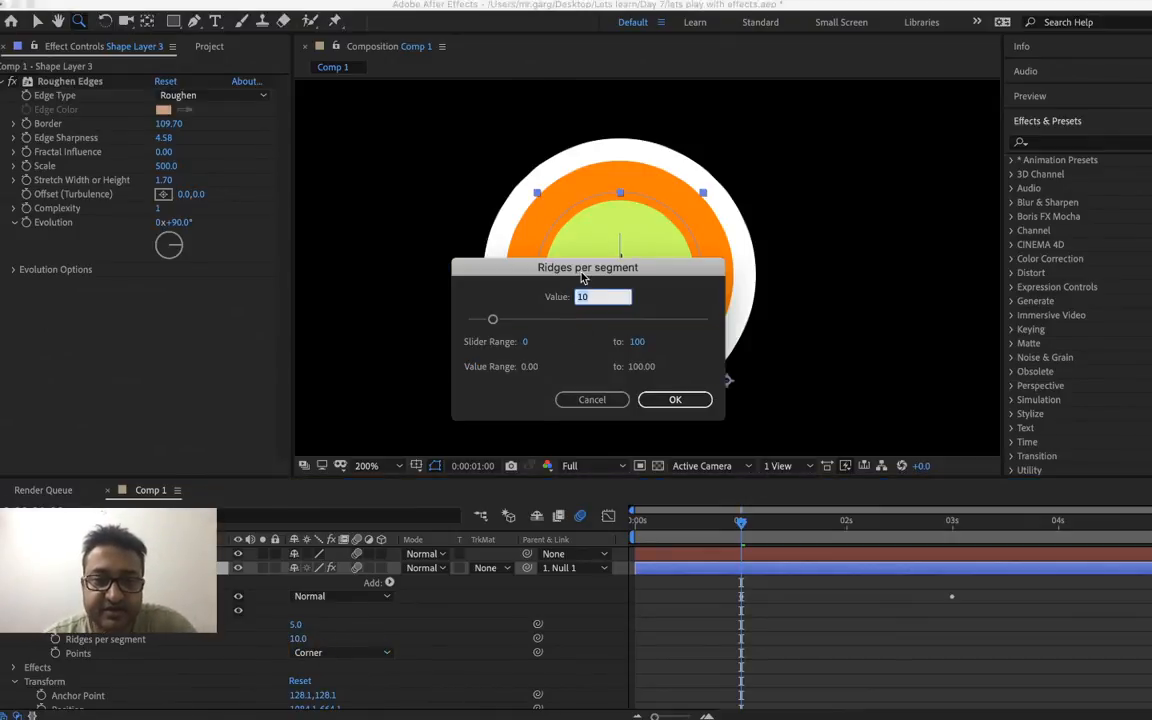
drag(581, 275, 231, 342)
click(178, 388)
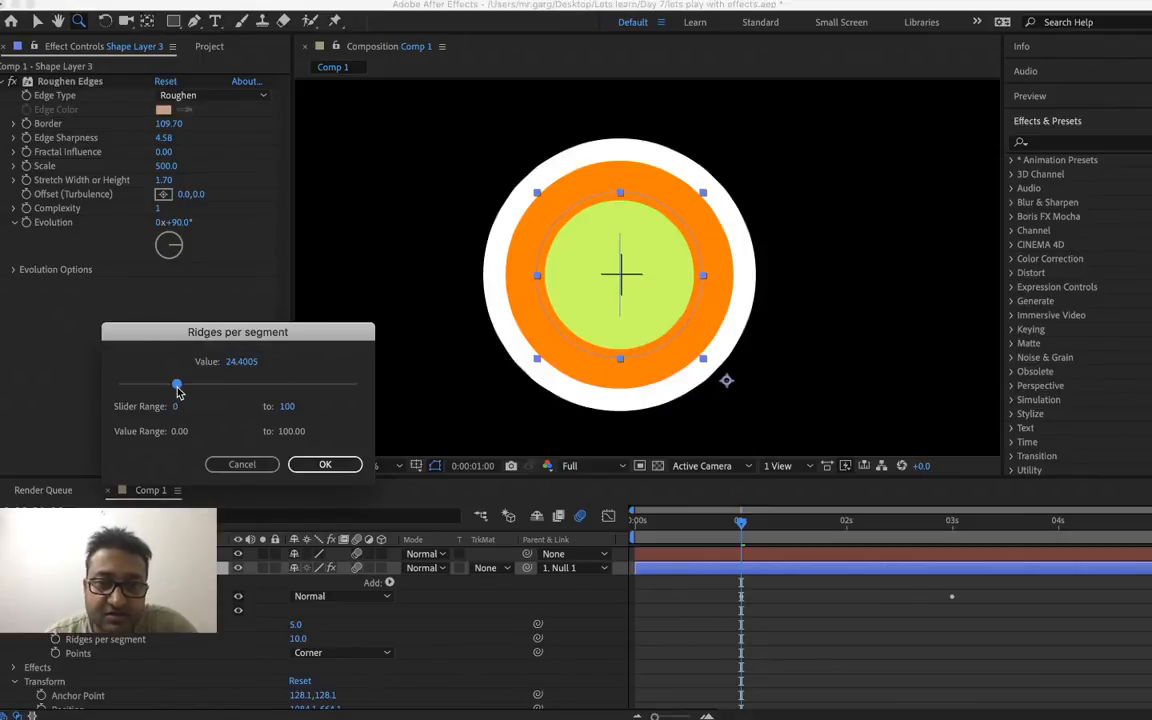
mouse_move(178, 391)
mouse_down()
mouse_move(228, 391)
mouse_move(194, 388)
mouse_up()
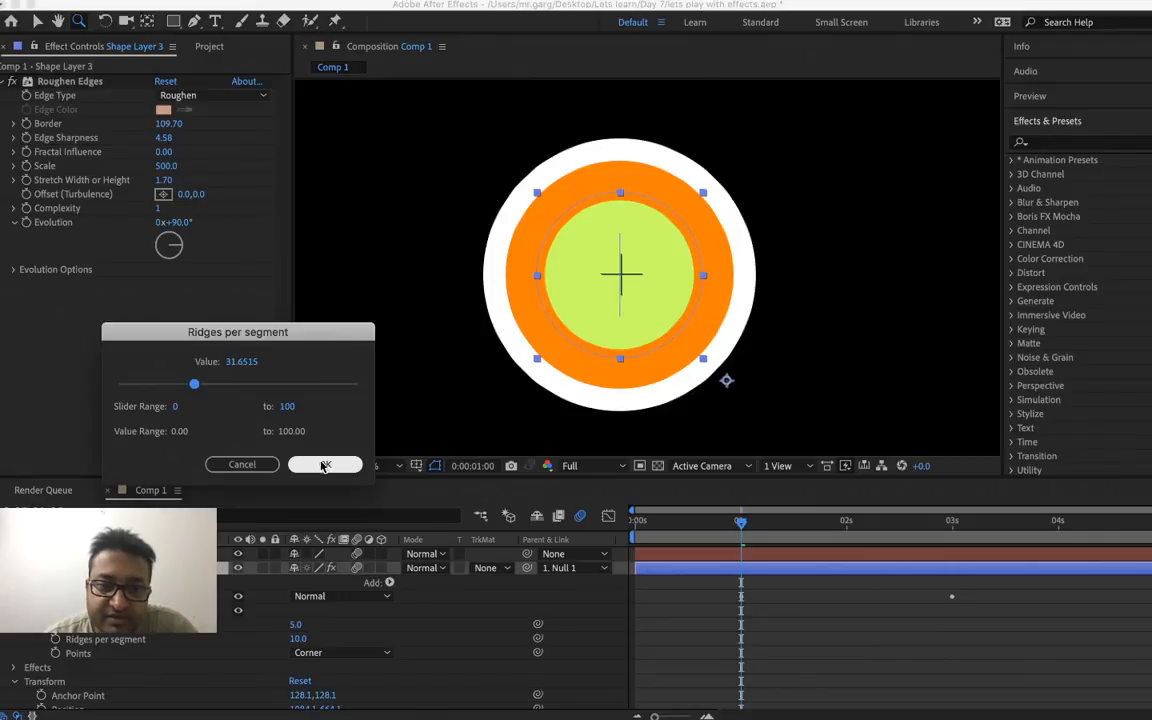
click(325, 465)
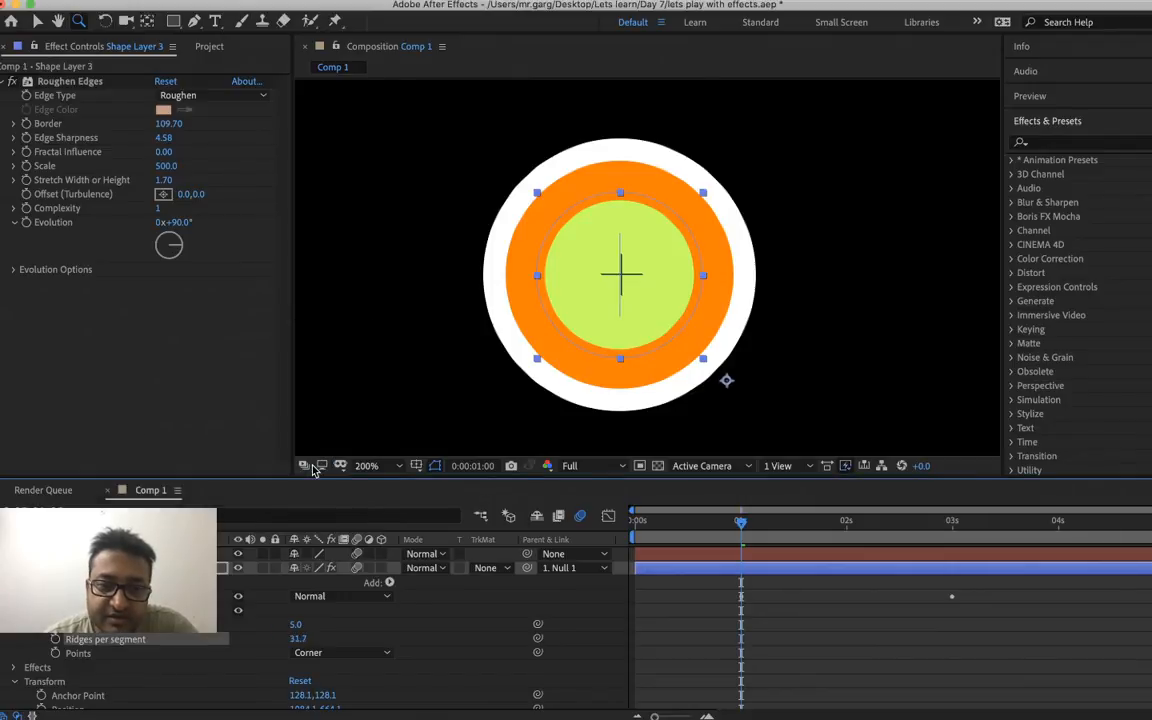
- Preview the start of the animation with the changed Zig Zag ridges
click(686, 526)
key(space)
key(space)
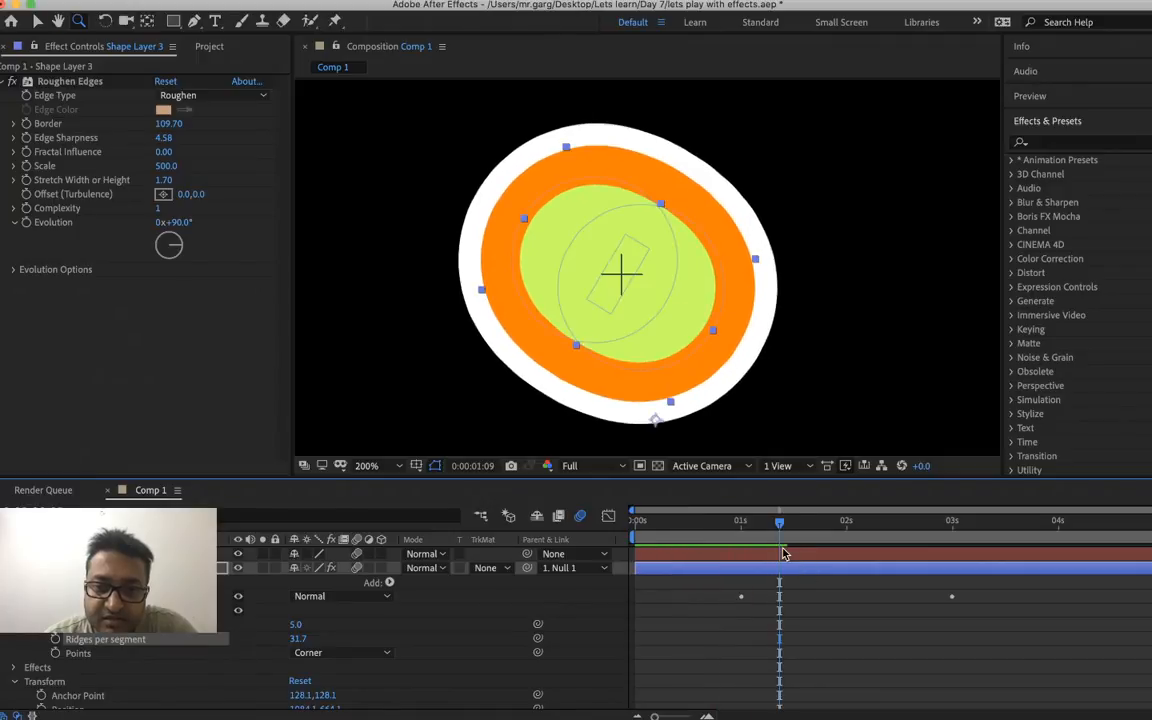
- Keyframe the Zig Zag size and ridges per segment at 0:00:01:00, and set the size to 20 at 0:00:03:00
click(740, 526)
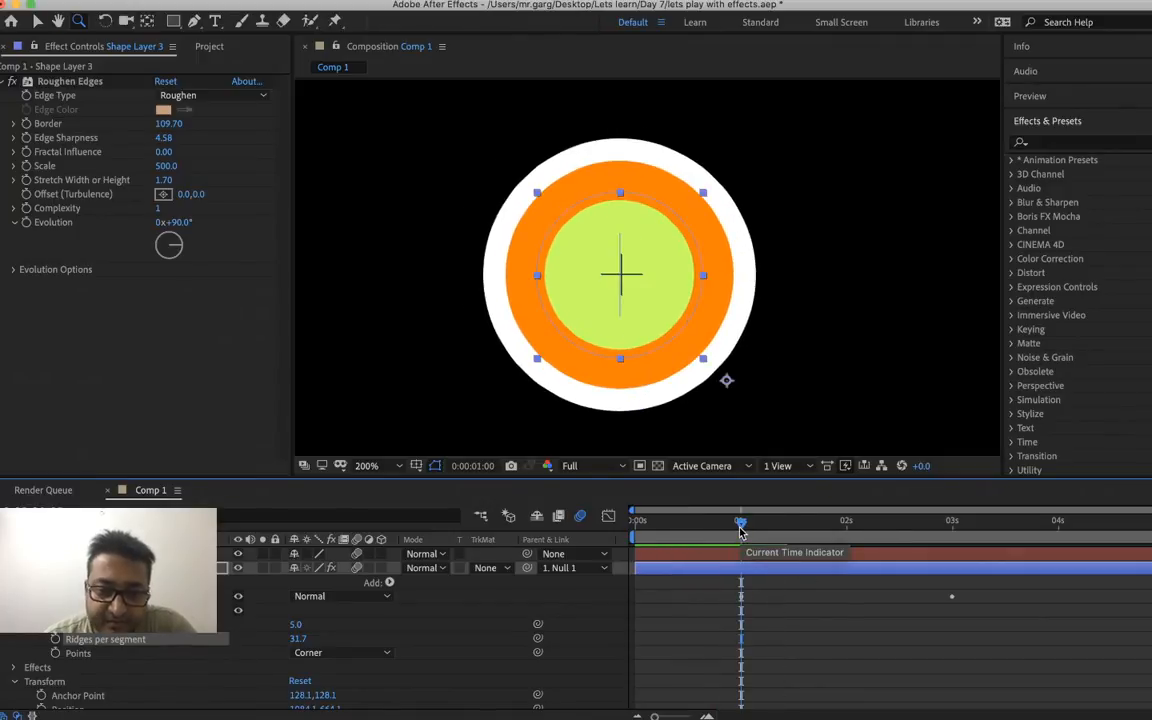
click(56, 639)
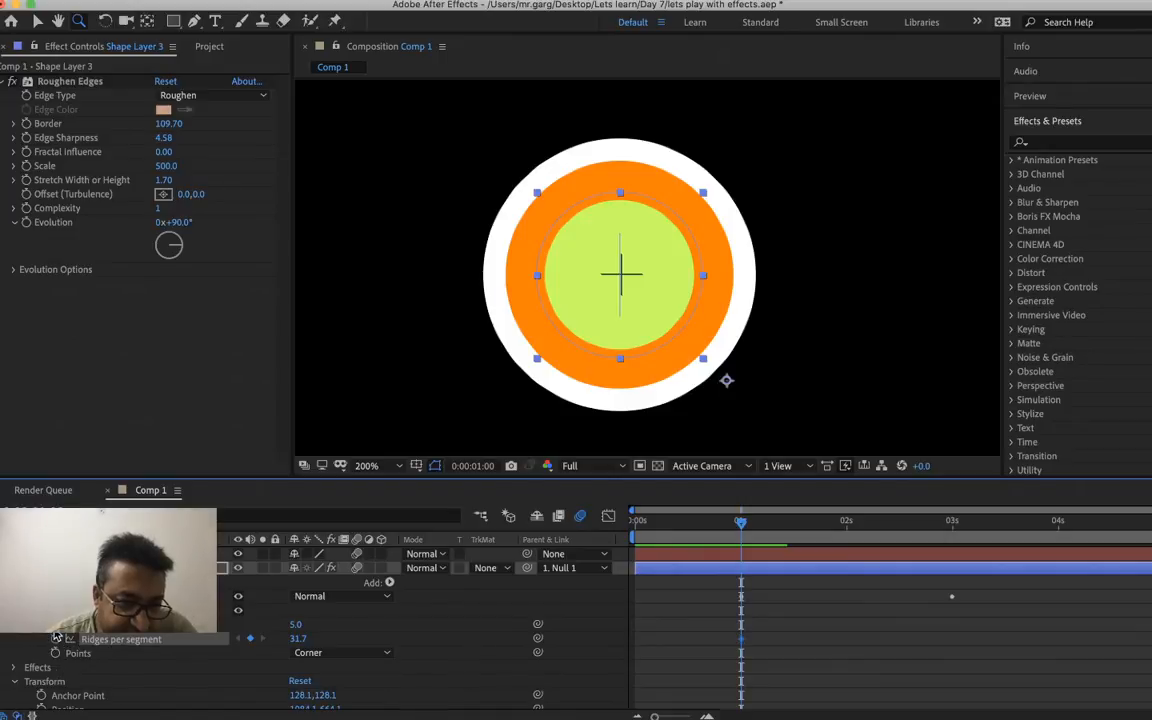
click(951, 521)
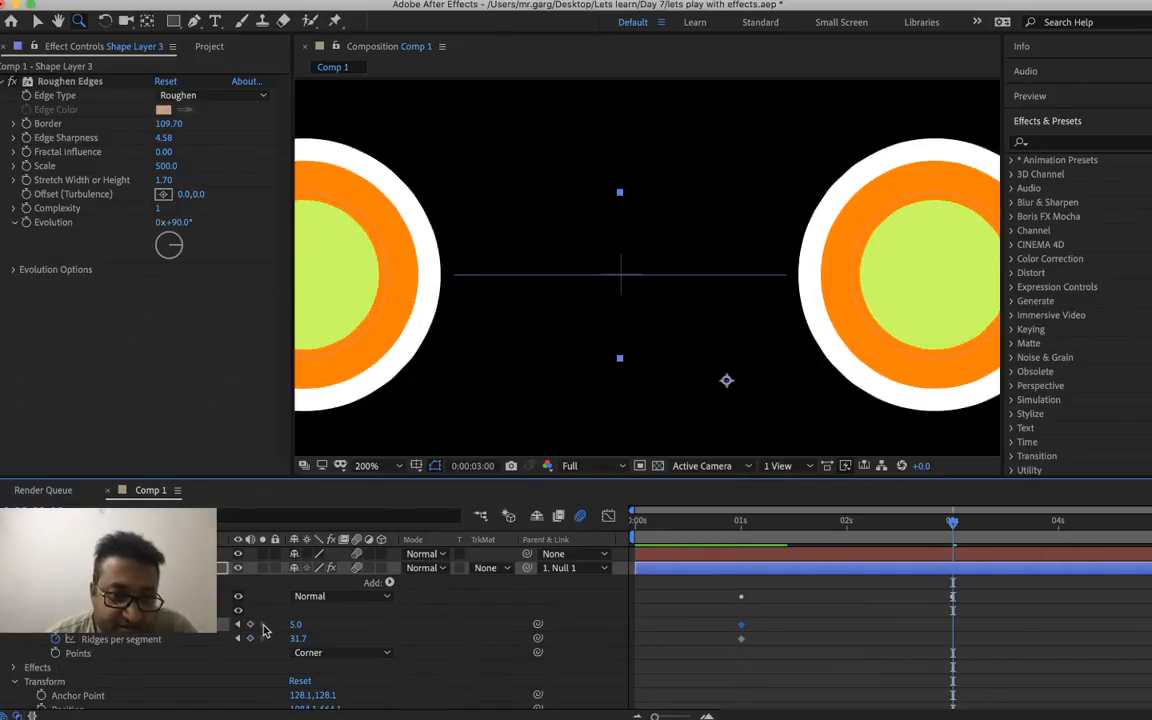
right_click(293, 626)
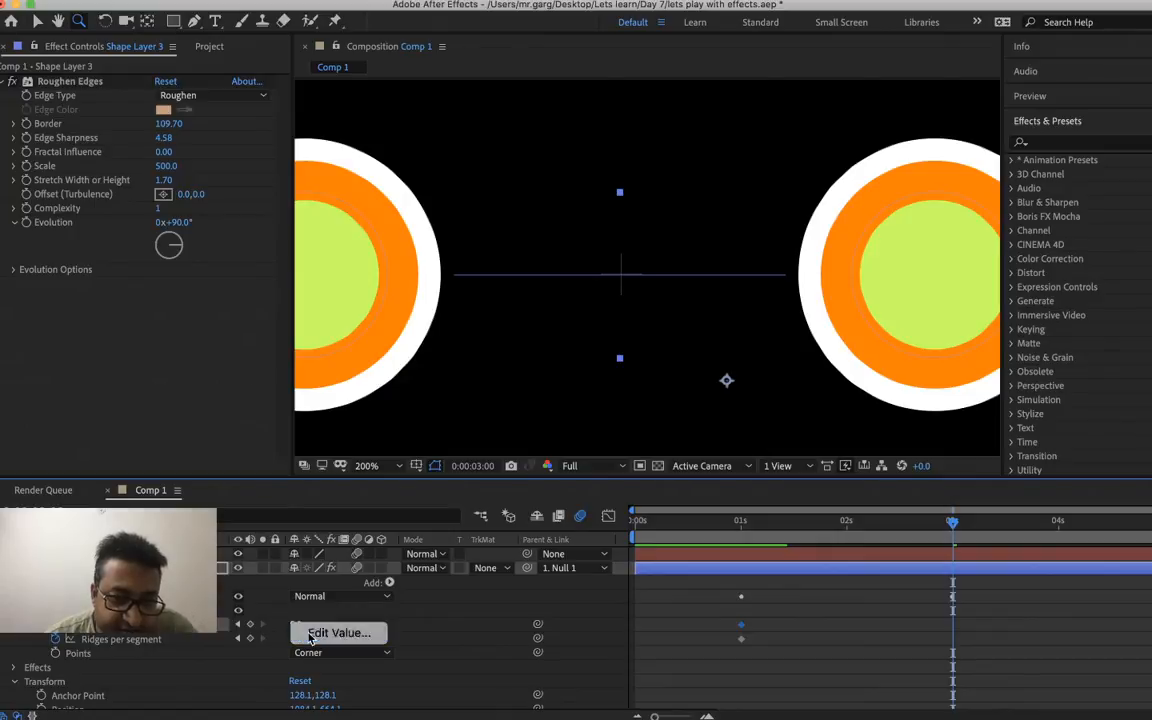
click(310, 636)
text(20)
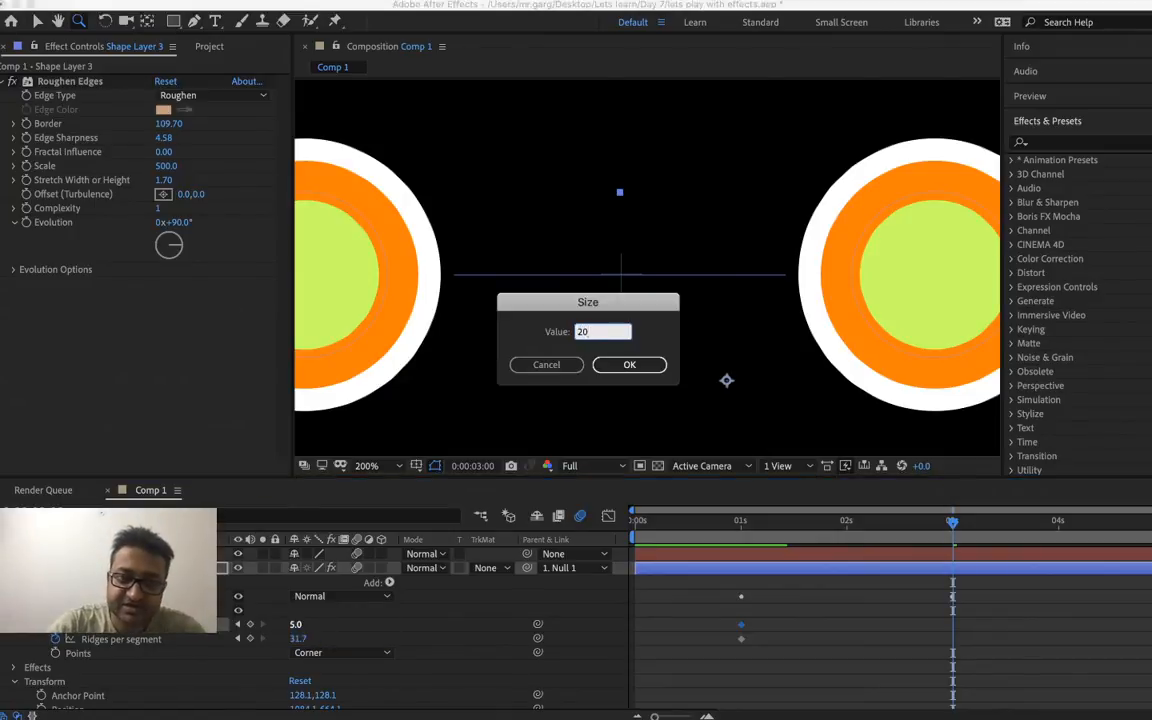
key(Return)
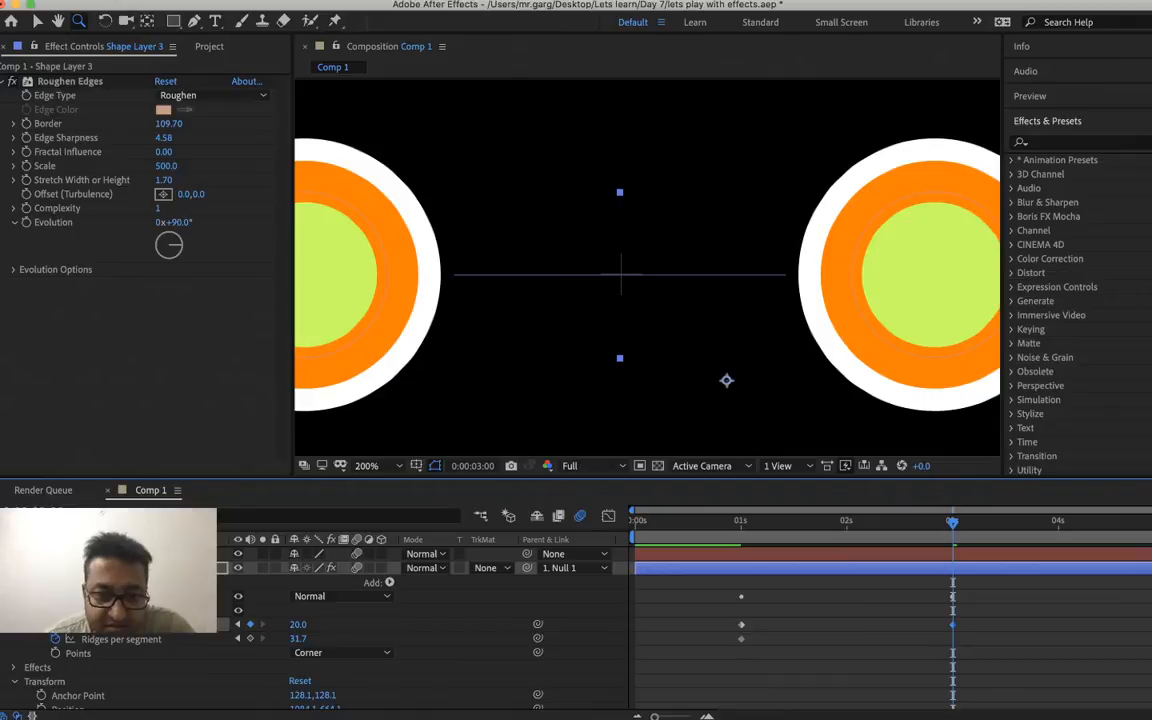
- Set the Zig Zag ridges per segment to 100 at 0:00:03:00
right_click(298, 640)
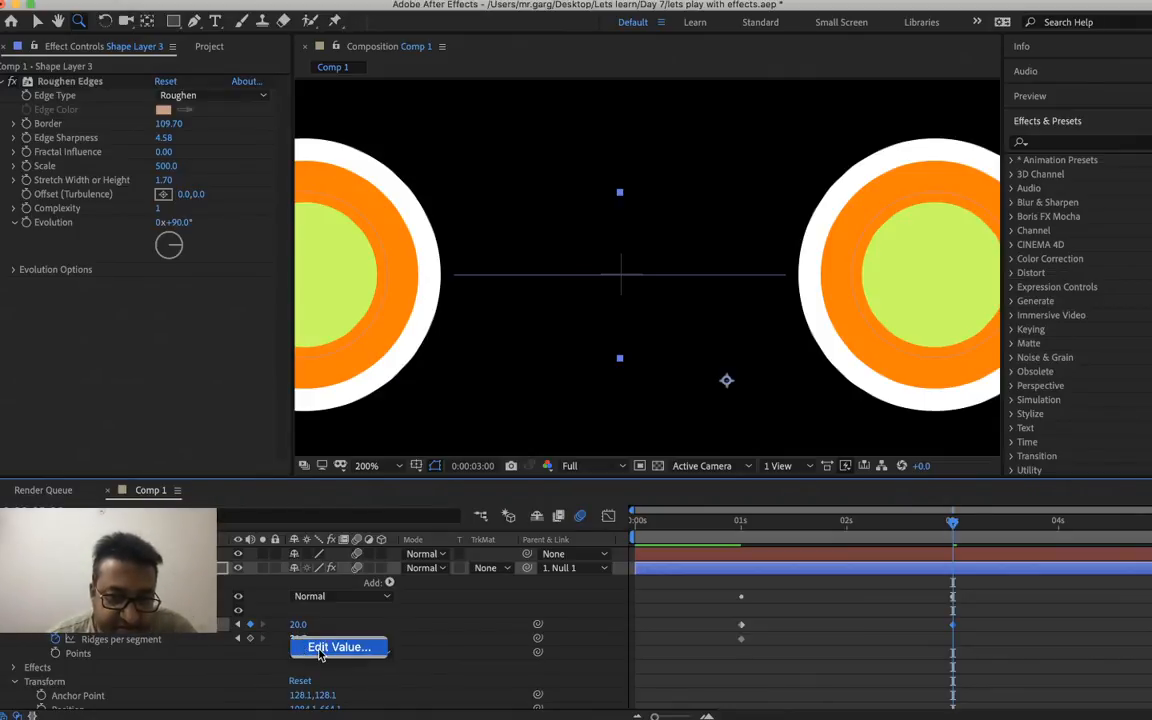
click(318, 648)
text(10)
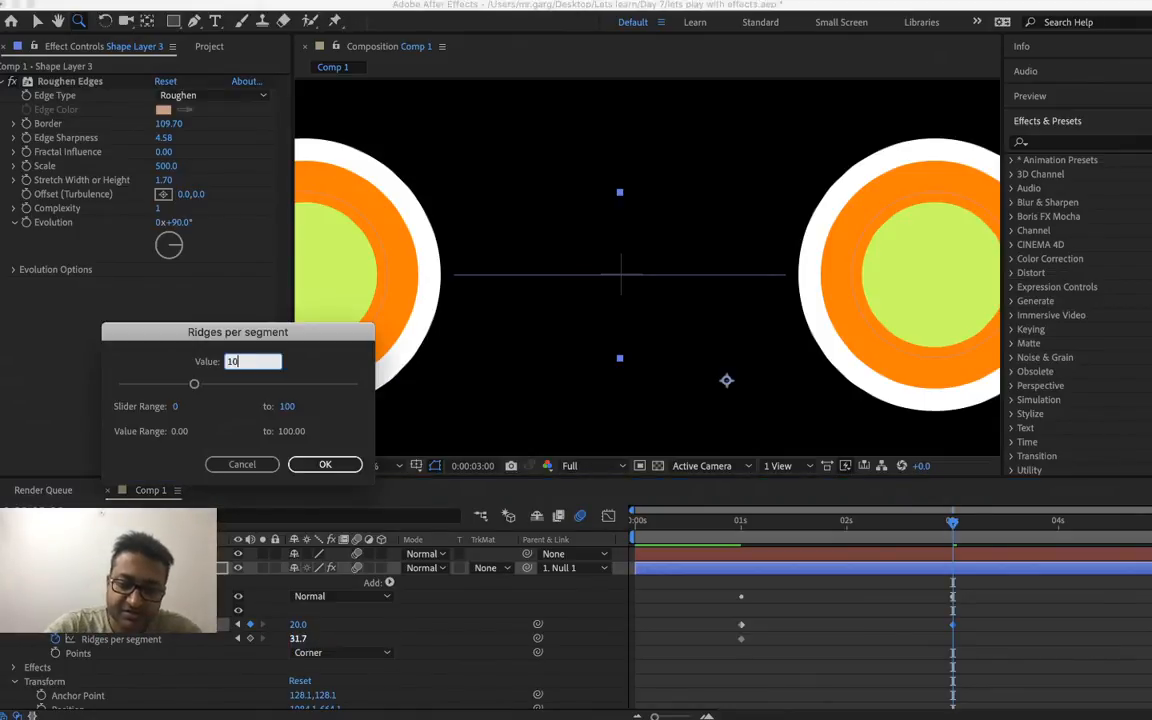
text(0)
key(Return)
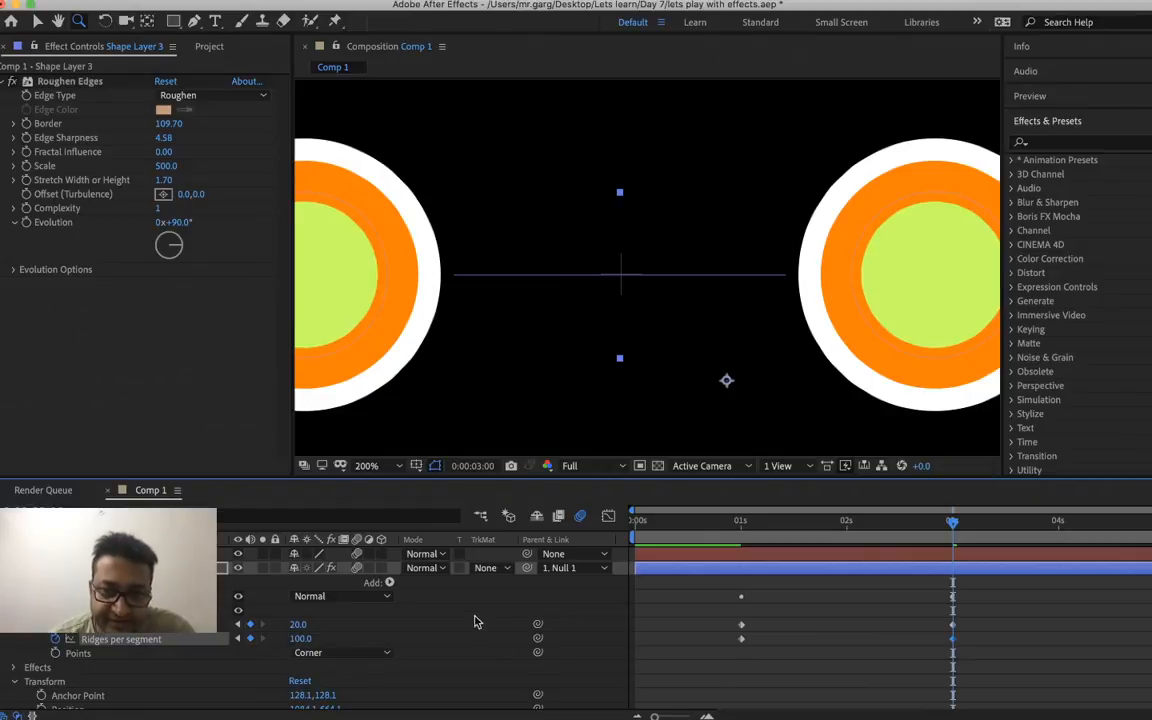
- Set the Zig Zag points to Smooth and preview the animation from 0:00:01:01
click(361, 654)
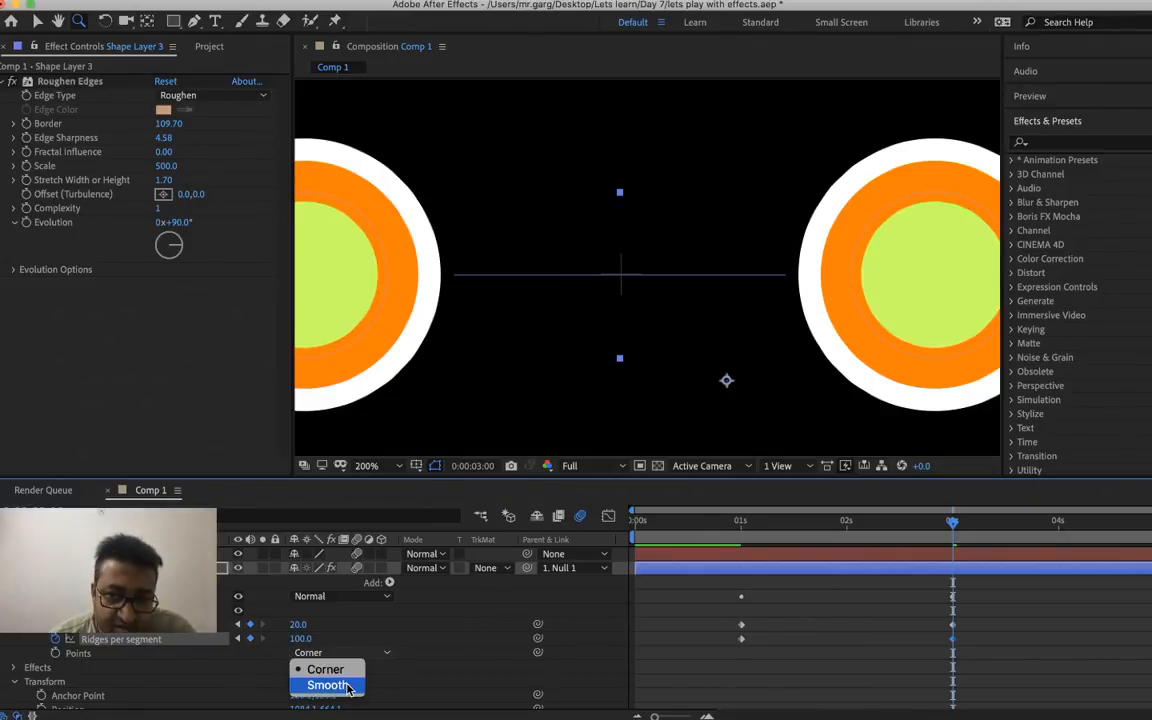
click(868, 579)
click(746, 530)
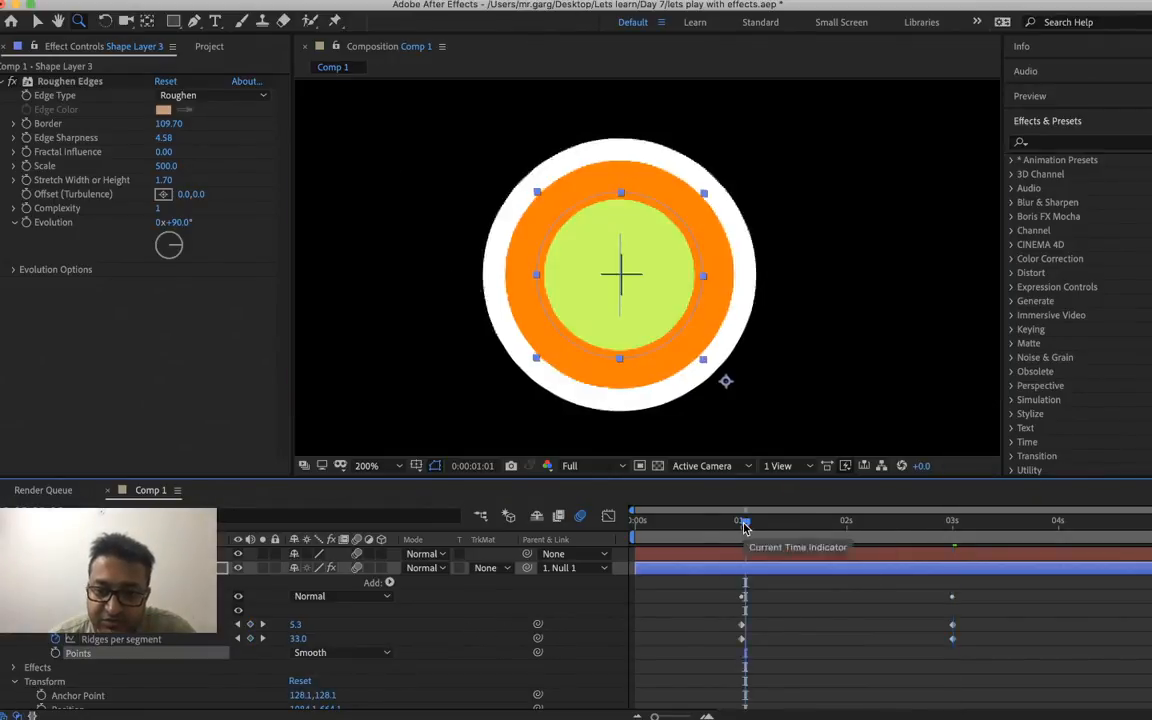
key(space)
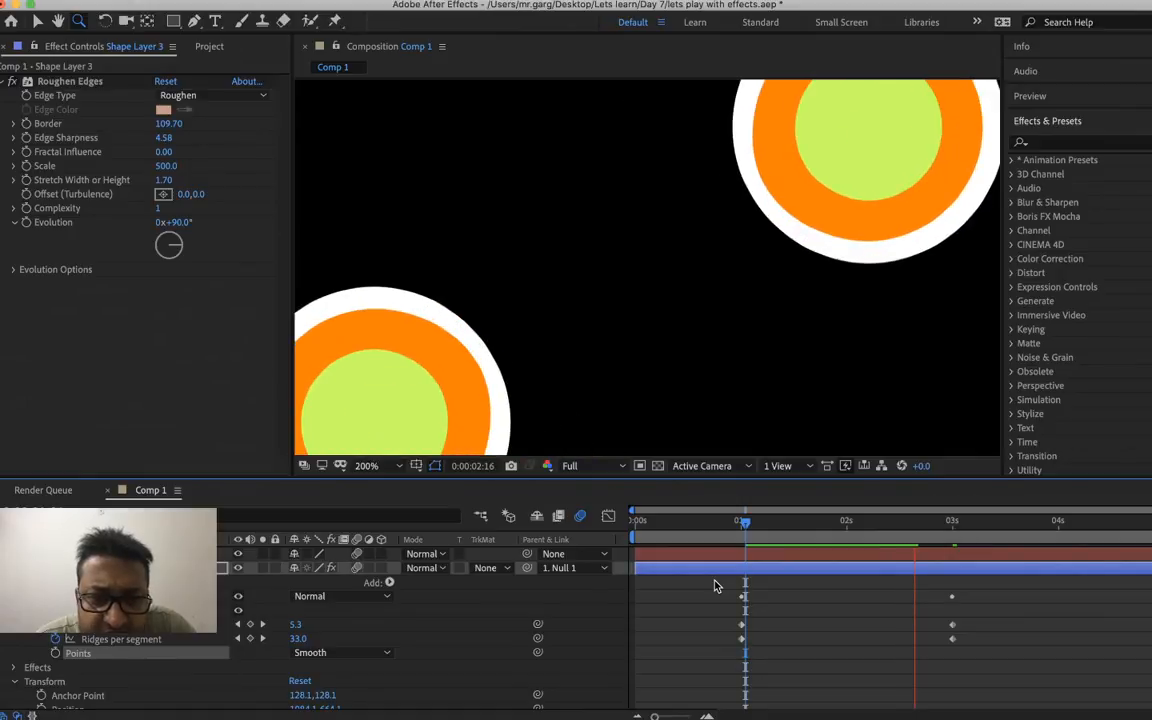
key(space)
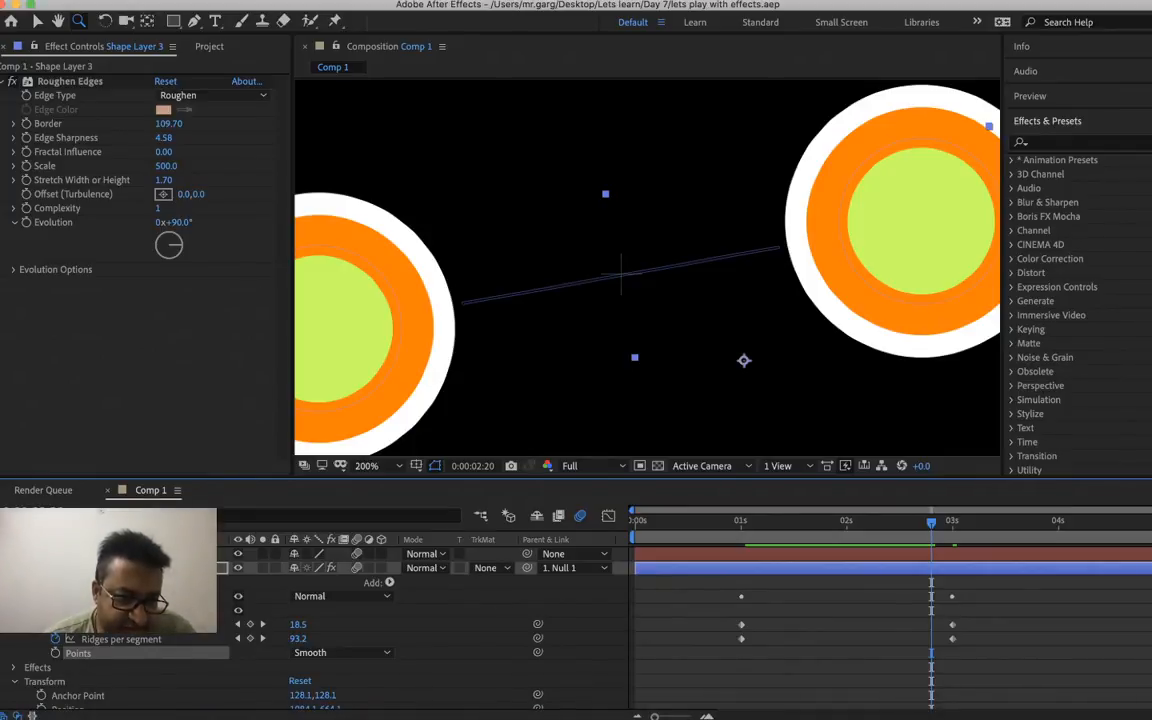
- Delete the Zig Zag operation from Shape Layer 3
right_click(48, 625)
key(Escape)
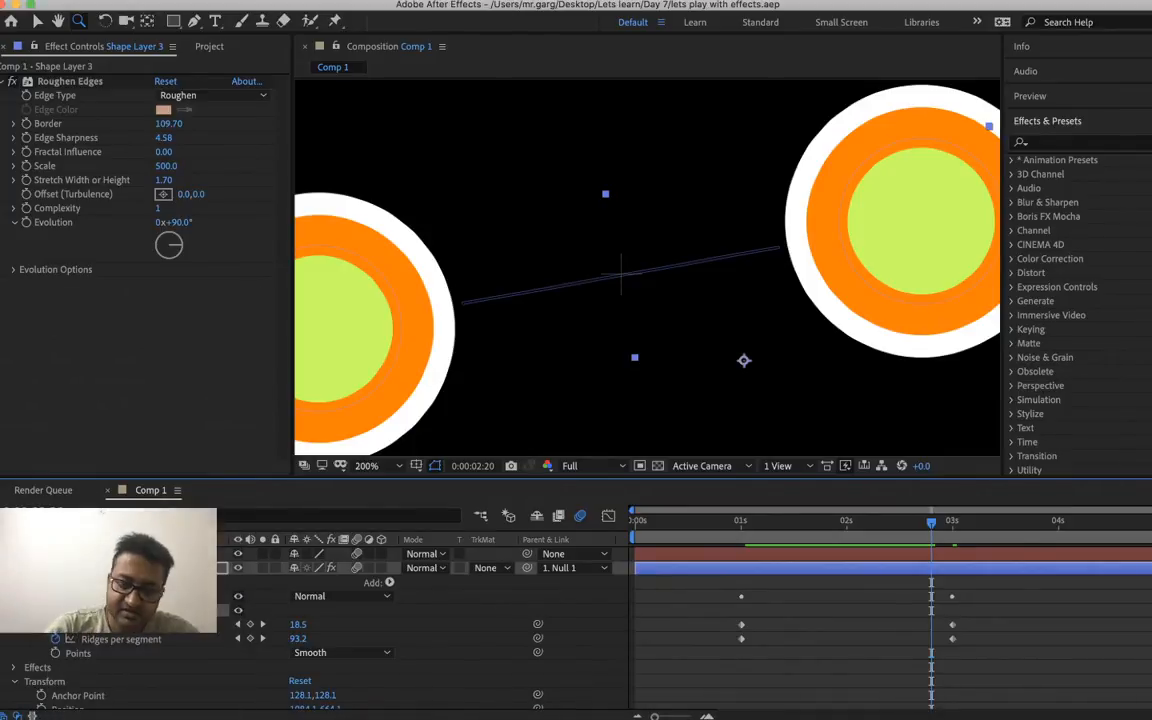
key(Delete)
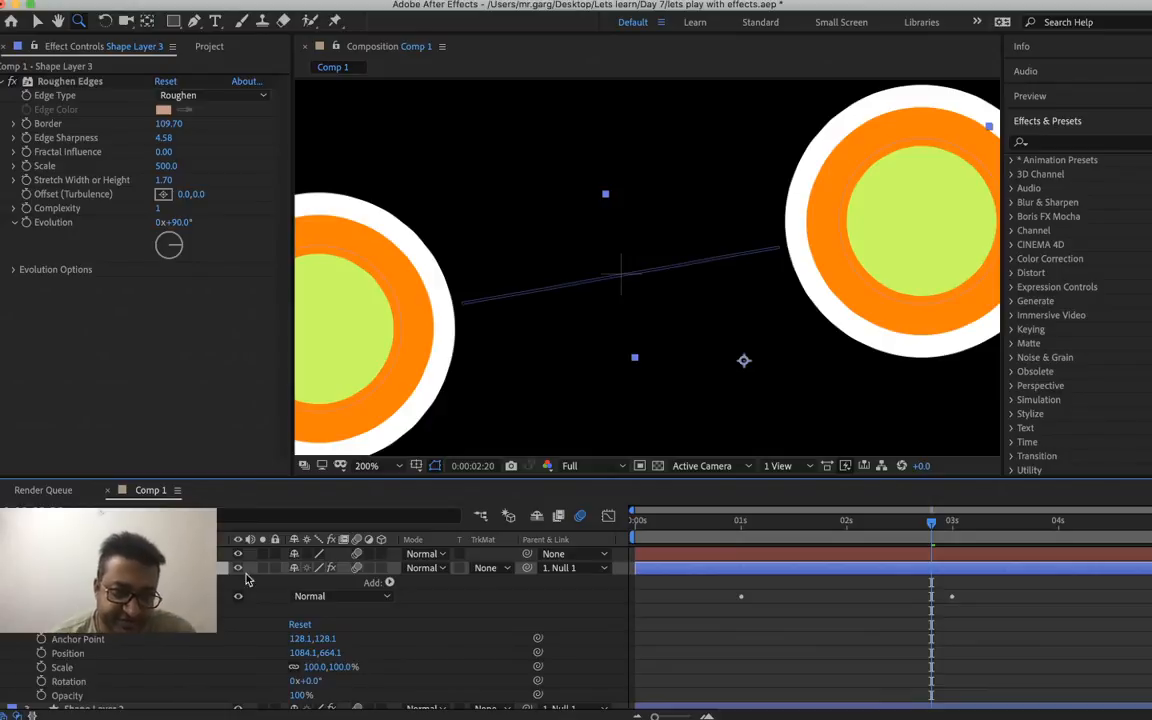
- Add a Wiggle Transform operation to Shape Layer 3 and reveal its settings
click(390, 582)
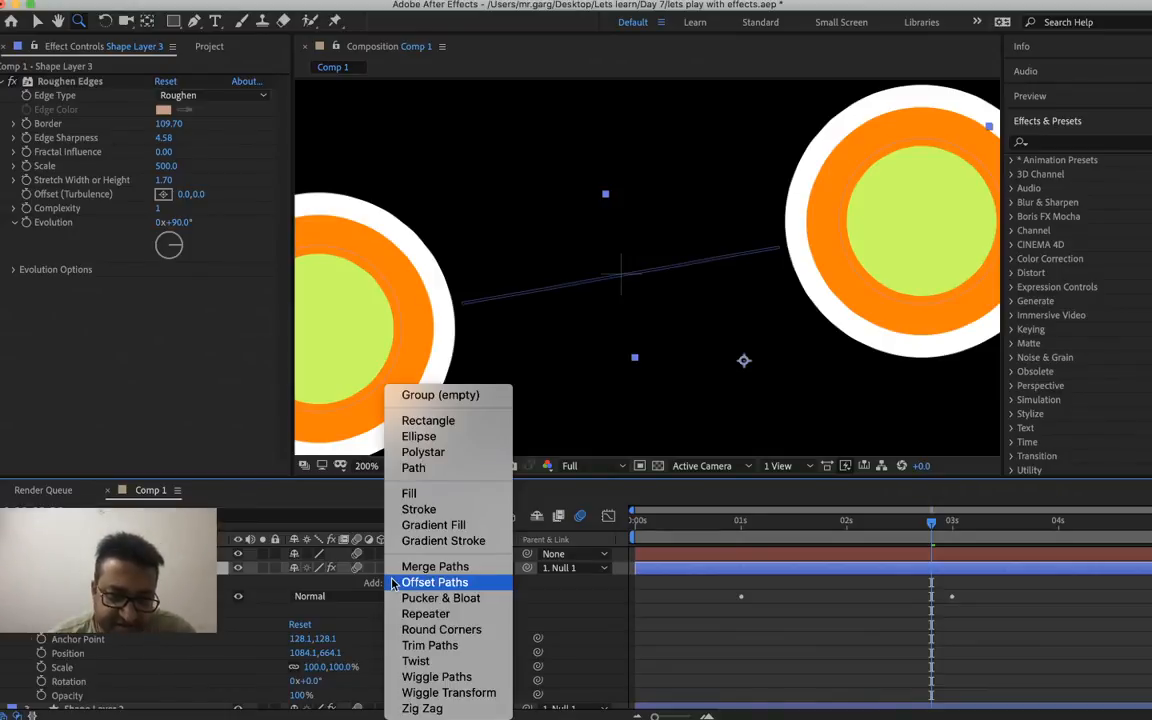
click(481, 696)
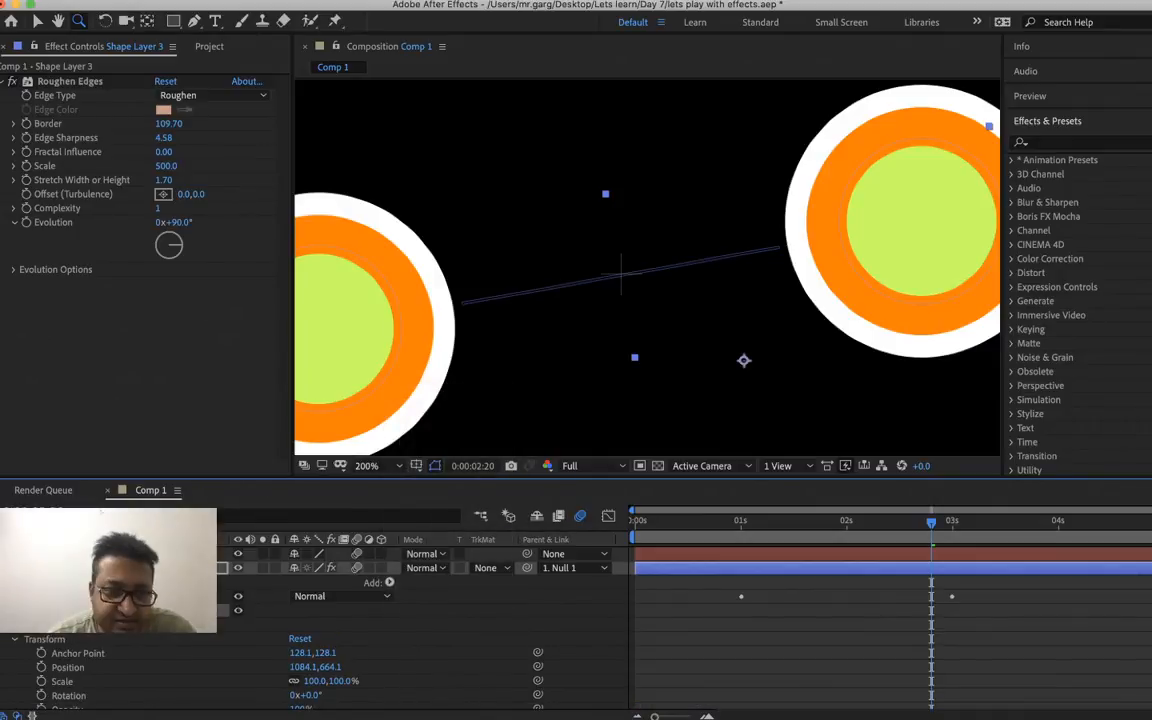
scroll(300, 650, up, 2)
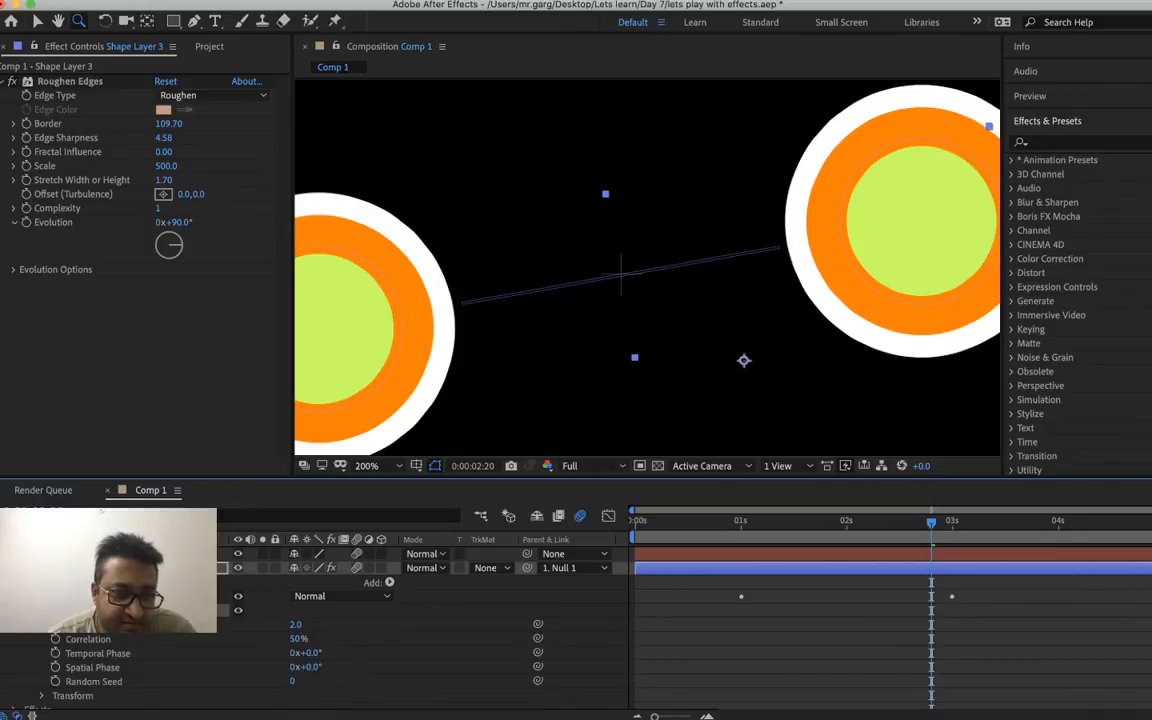
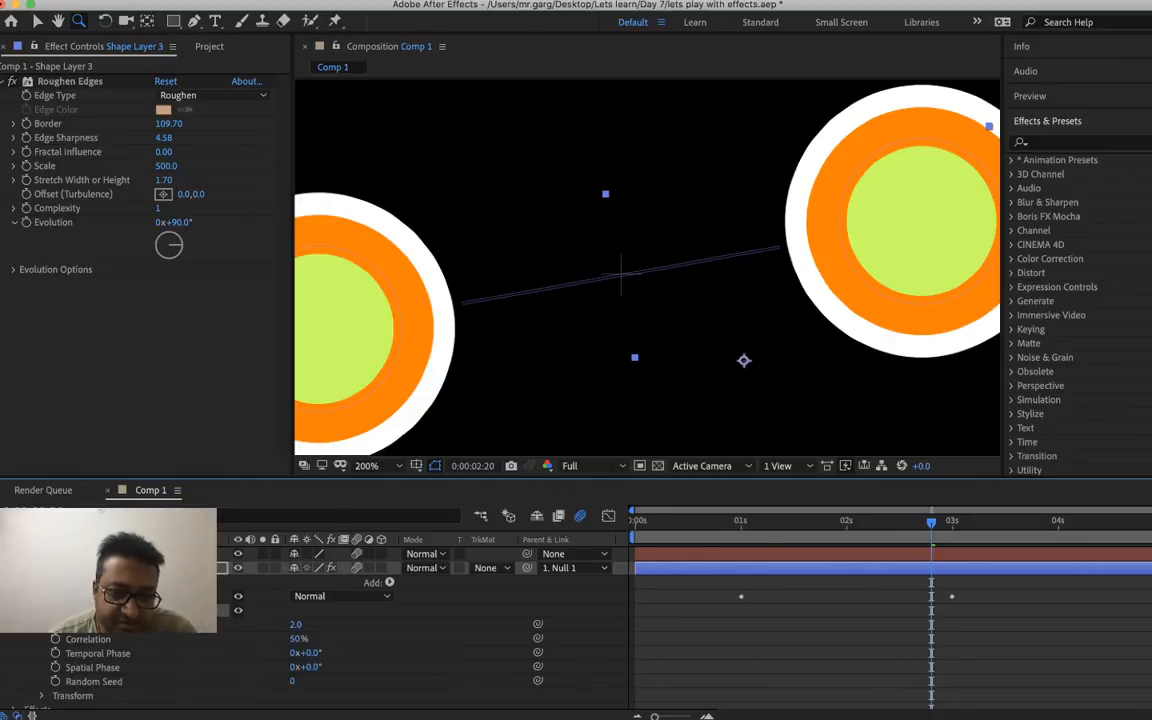
- Preview the animation with the Wiggle Transform from 0:00:01:04
click(758, 523)
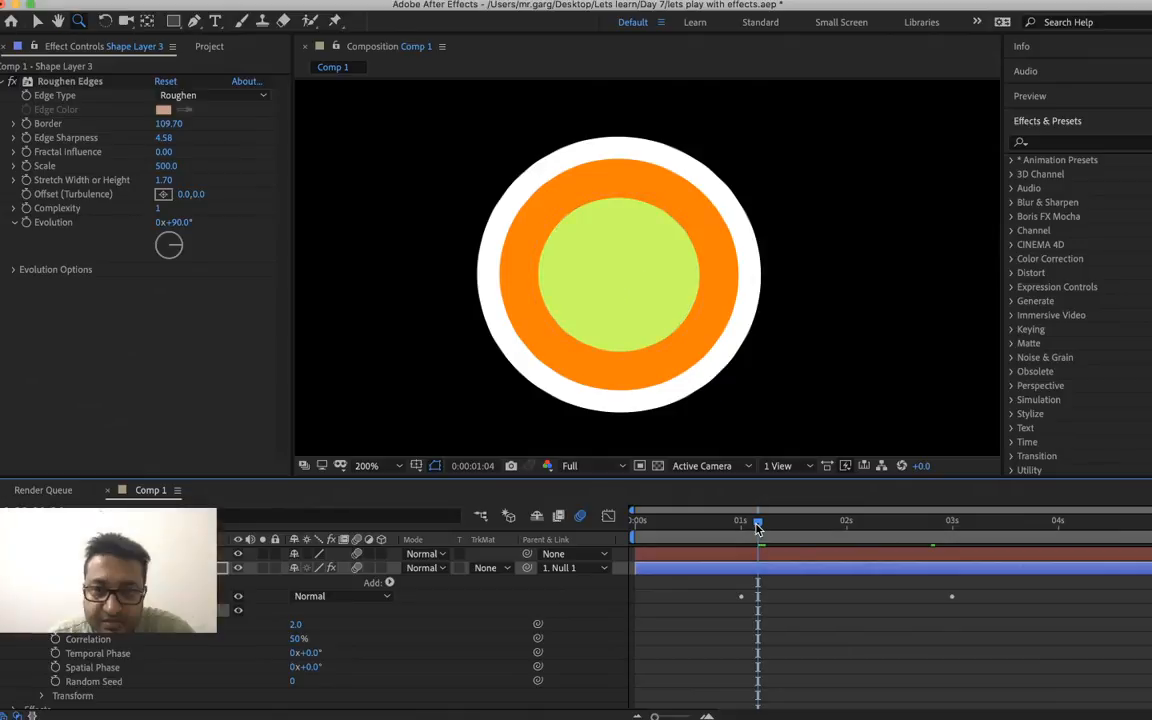
key(space)
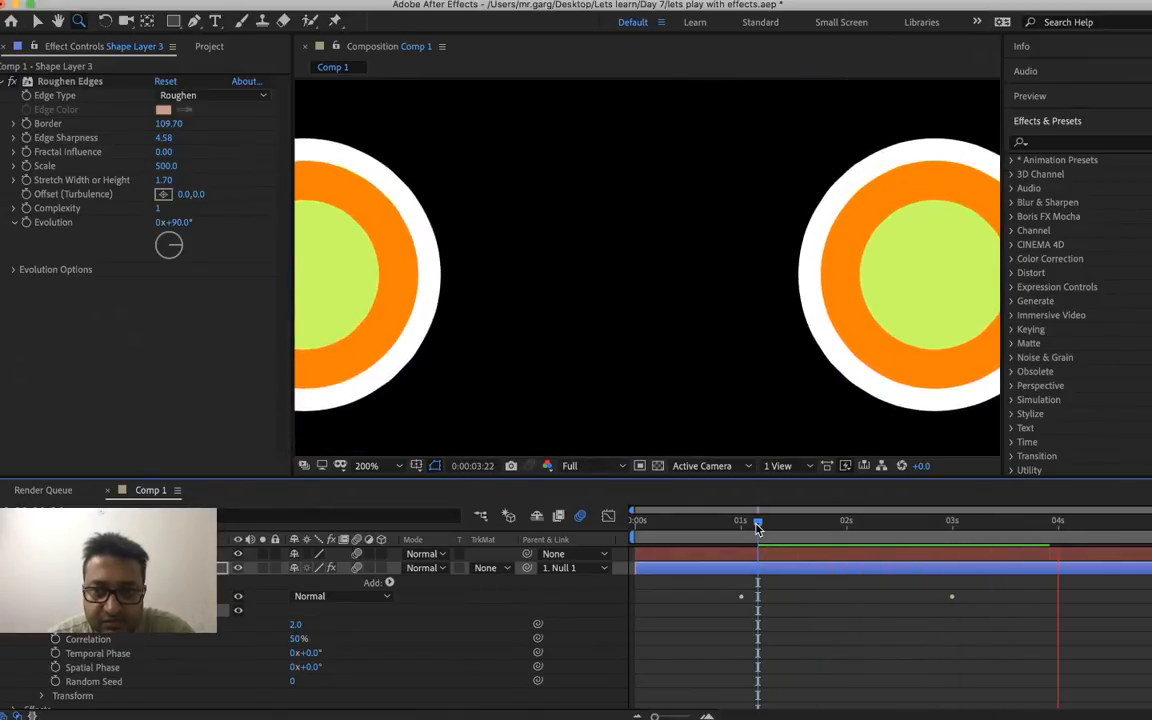
key(space)
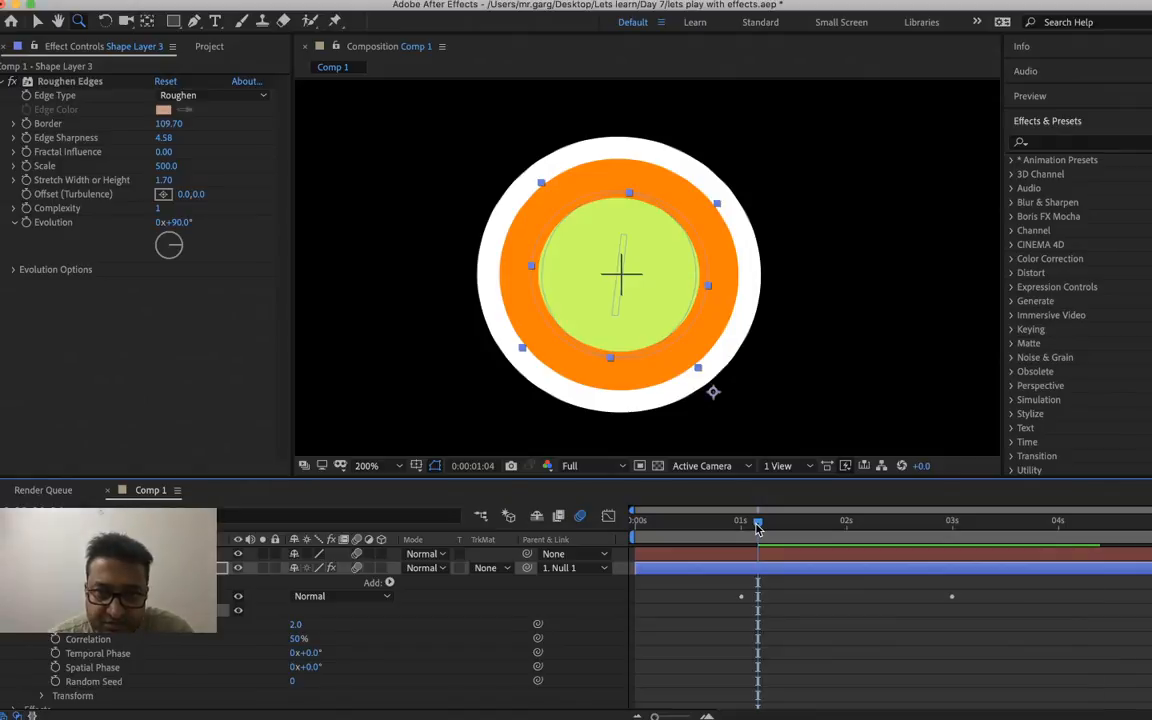
- Keyframe the Wiggle Transform's Wiggles/Second at 0:00:01:00 and set it to 6 at 0:00:03:00
drag(757, 530, 740, 530)
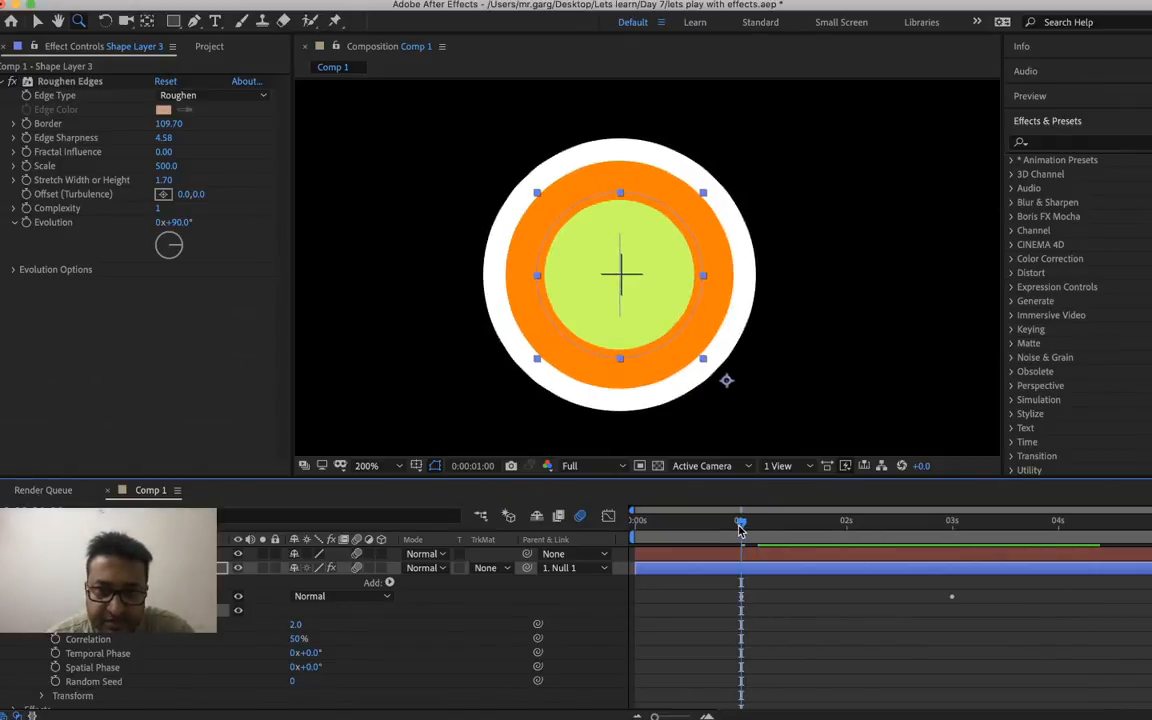
click(55, 634)
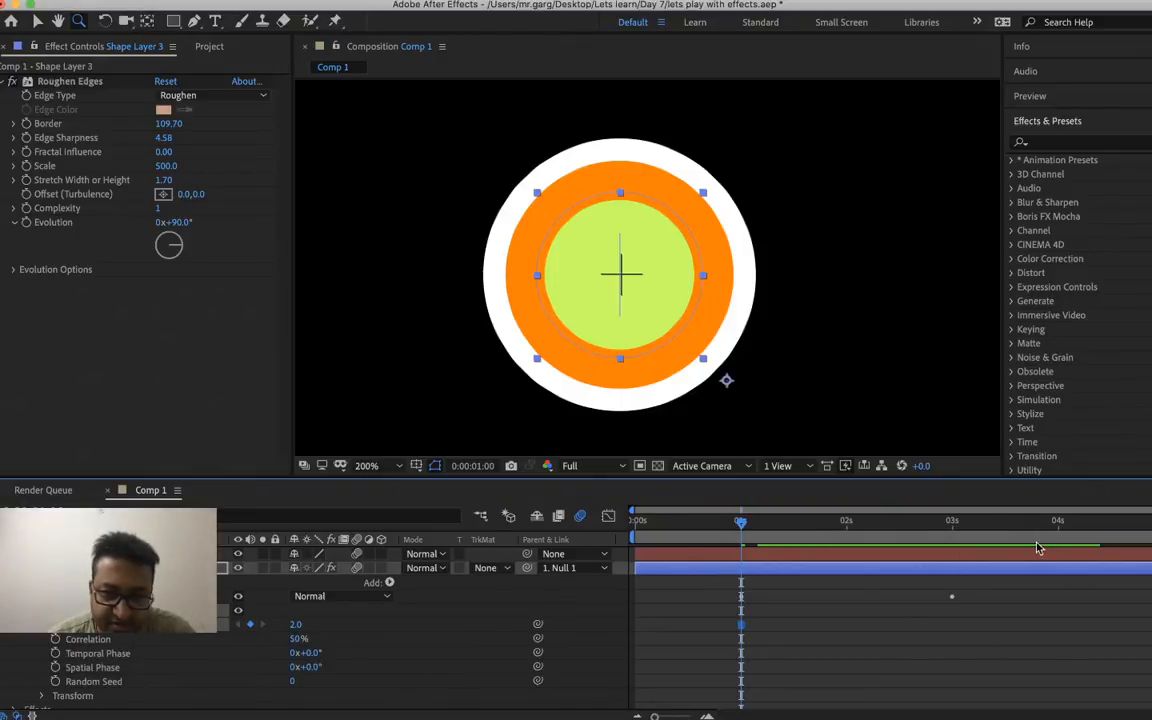
click(950, 523)
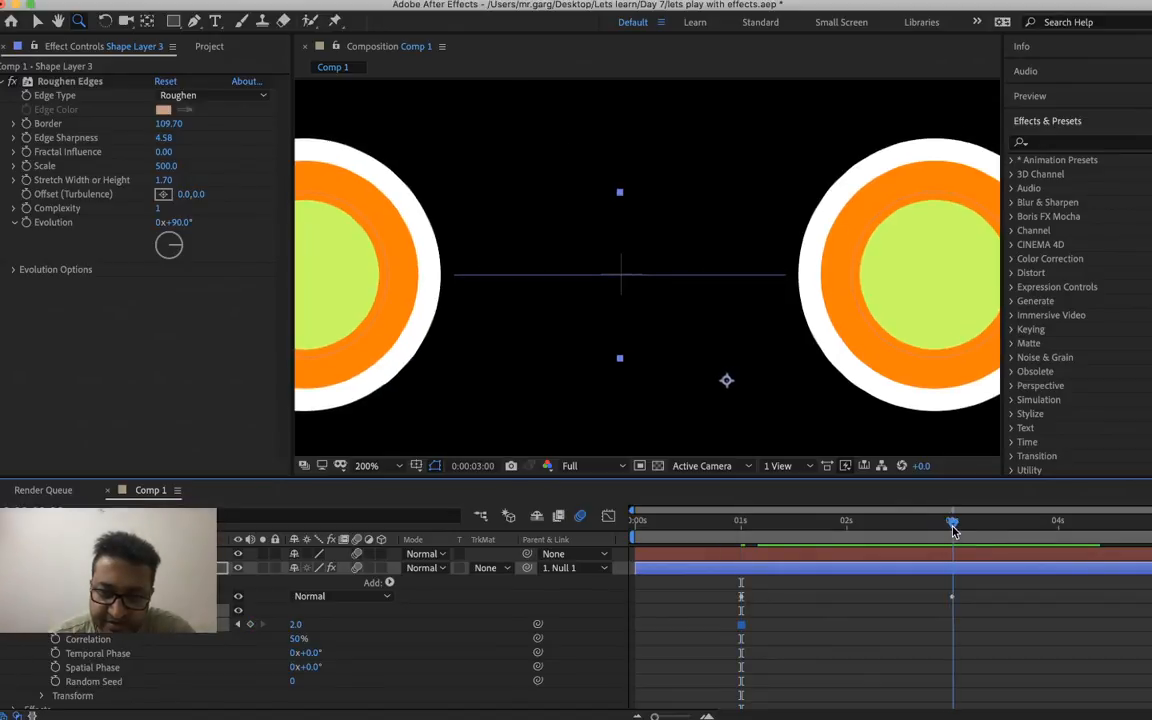
right_click(296, 624)
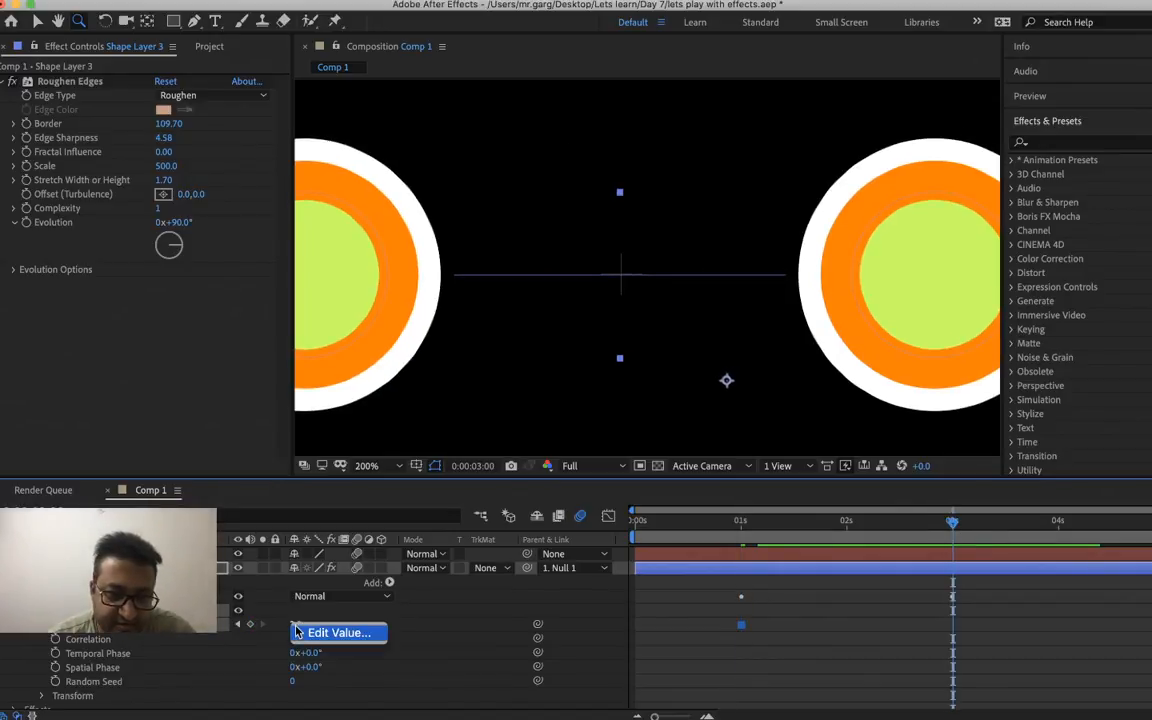
click(313, 636)
text(6)
key(Return)
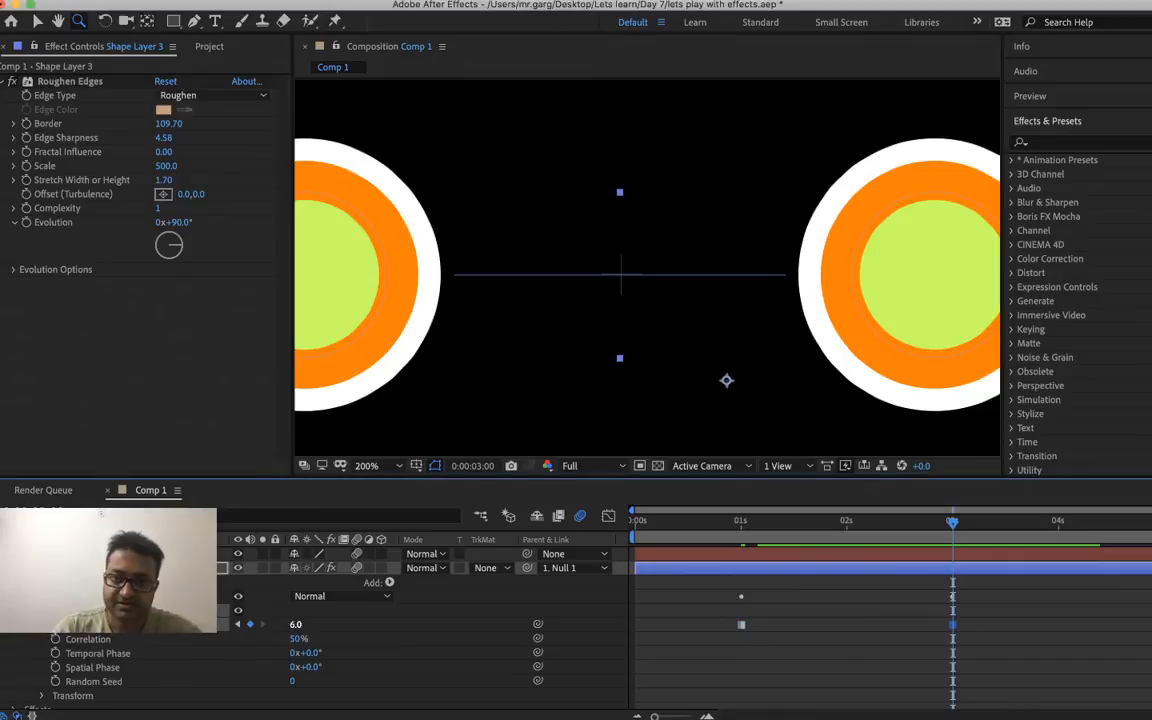
- Keyframe the Wiggle Transform's Temporal Phase and Spatial Phase at 0:00:01:01, and set both to 111° at 0:00:03:00
click(744, 538)
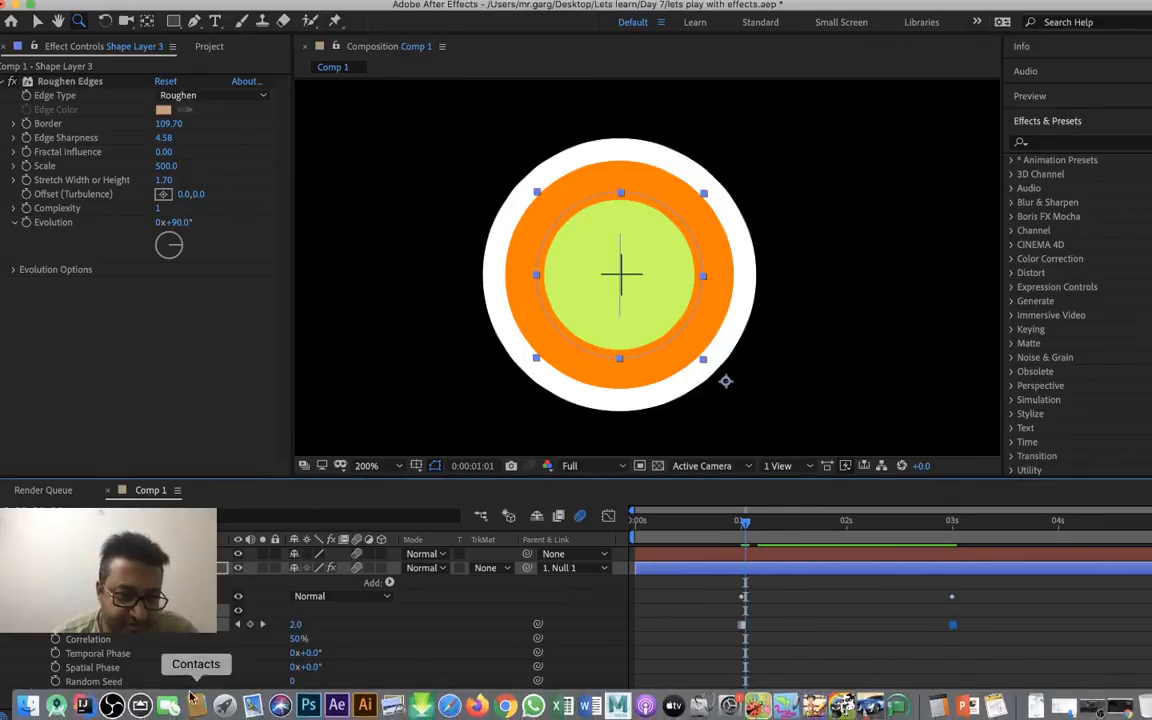
click(55, 667)
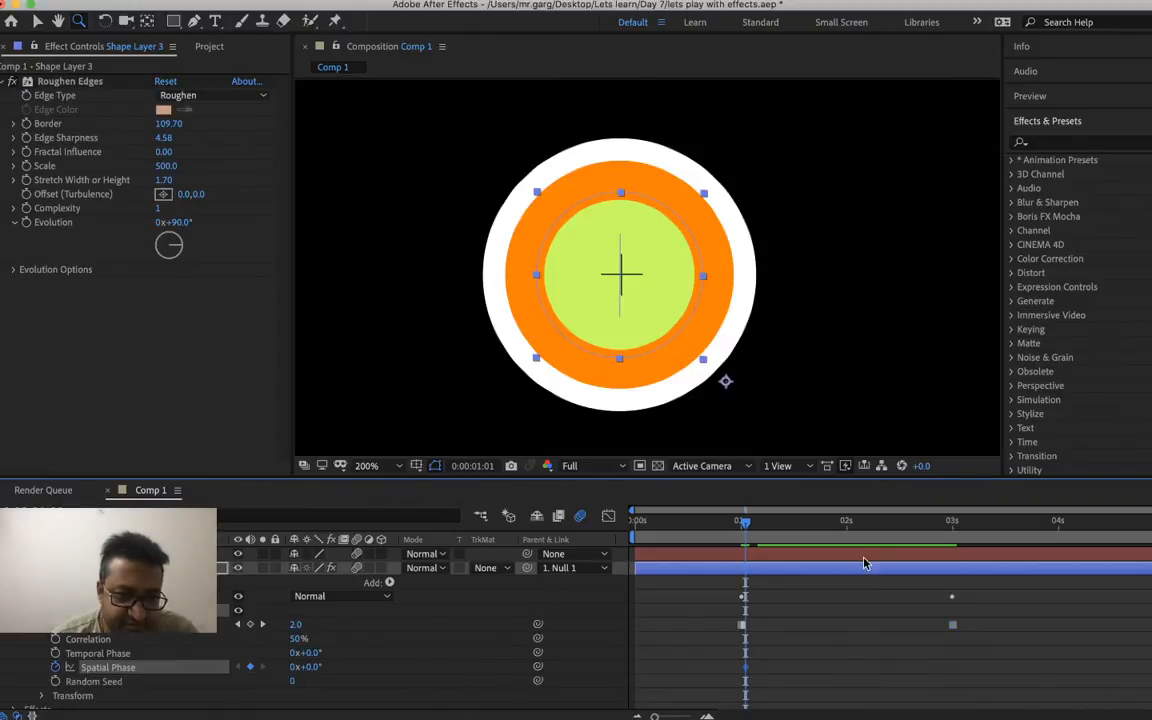
click(55, 653)
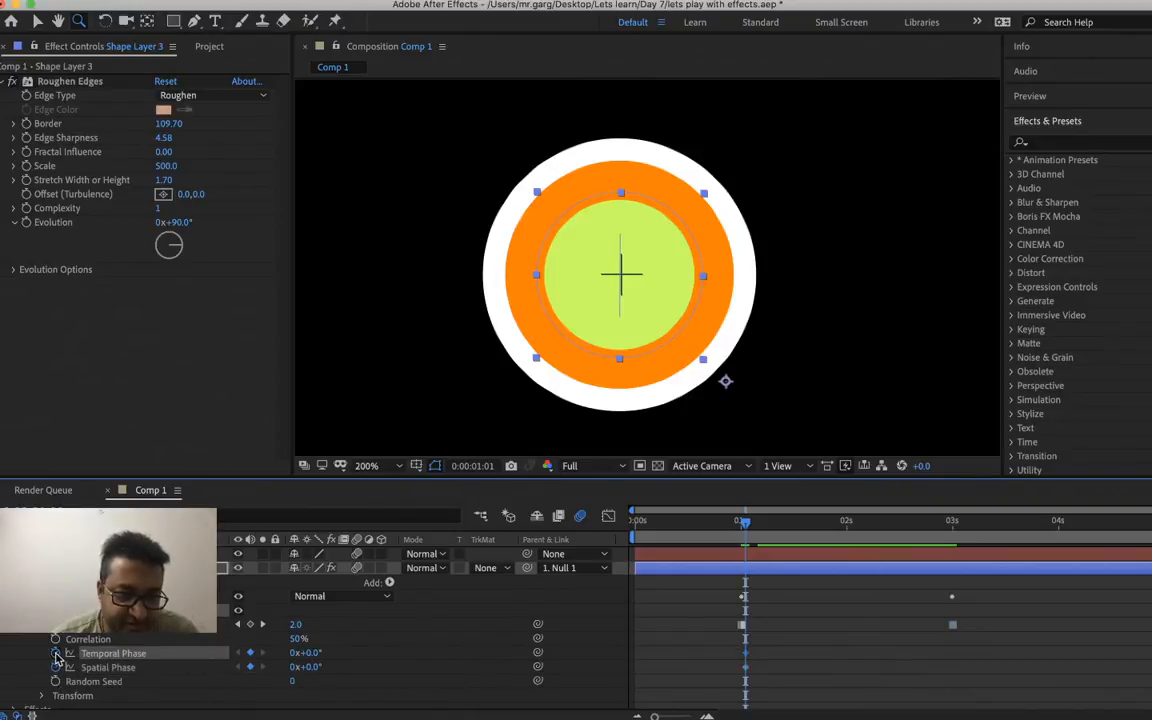
click(952, 538)
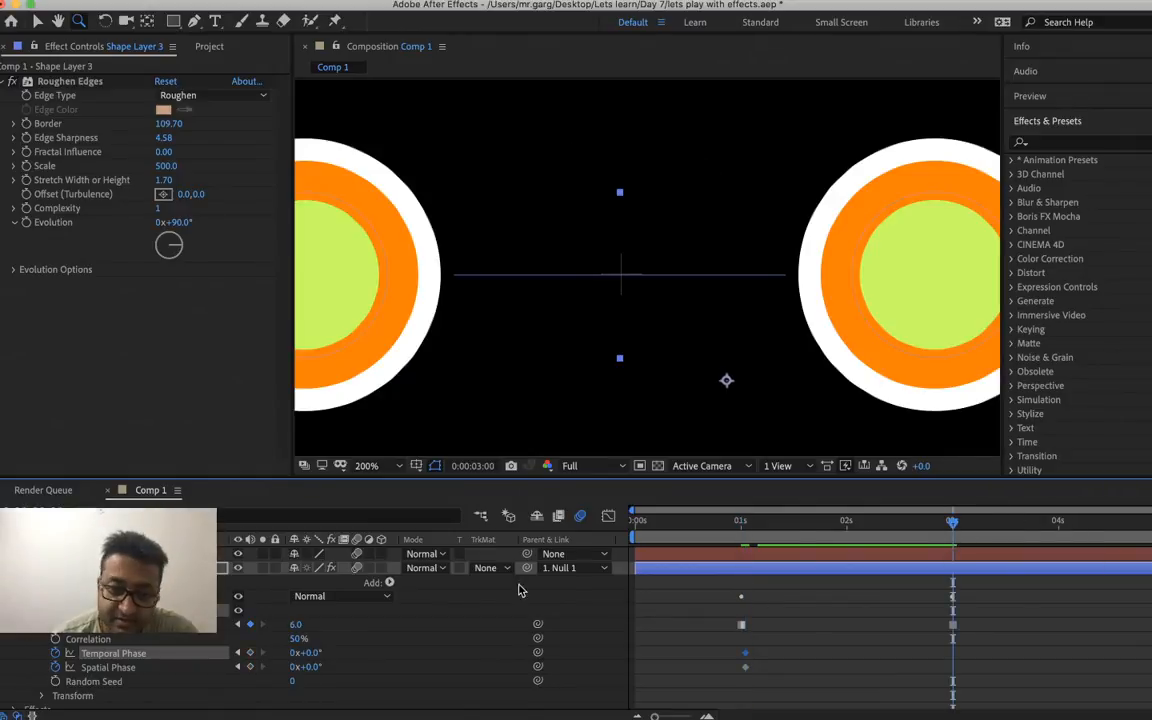
right_click(303, 656)
click(312, 661)
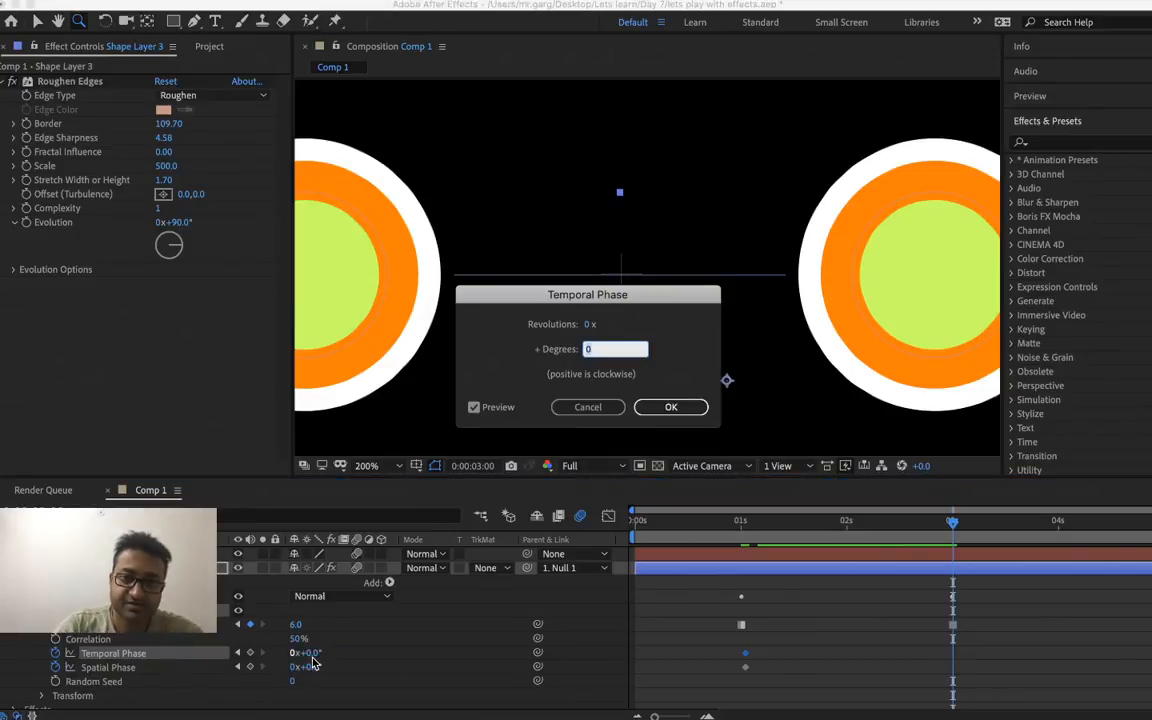
key(Return)
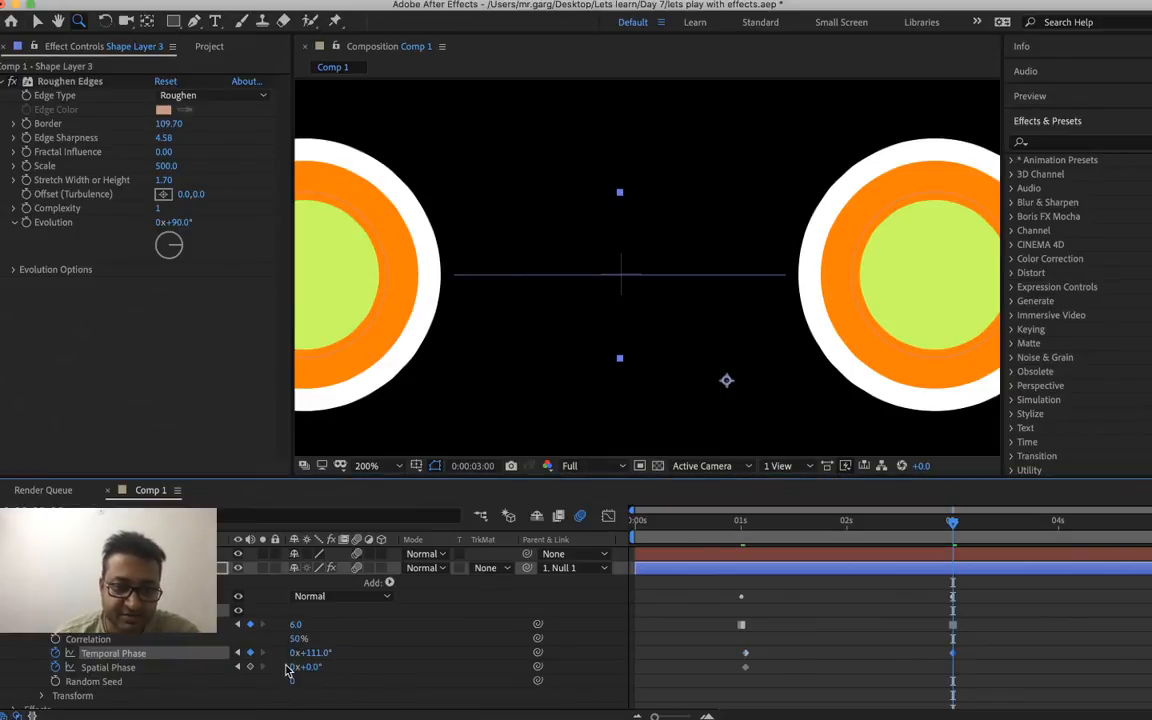
right_click(292, 672)
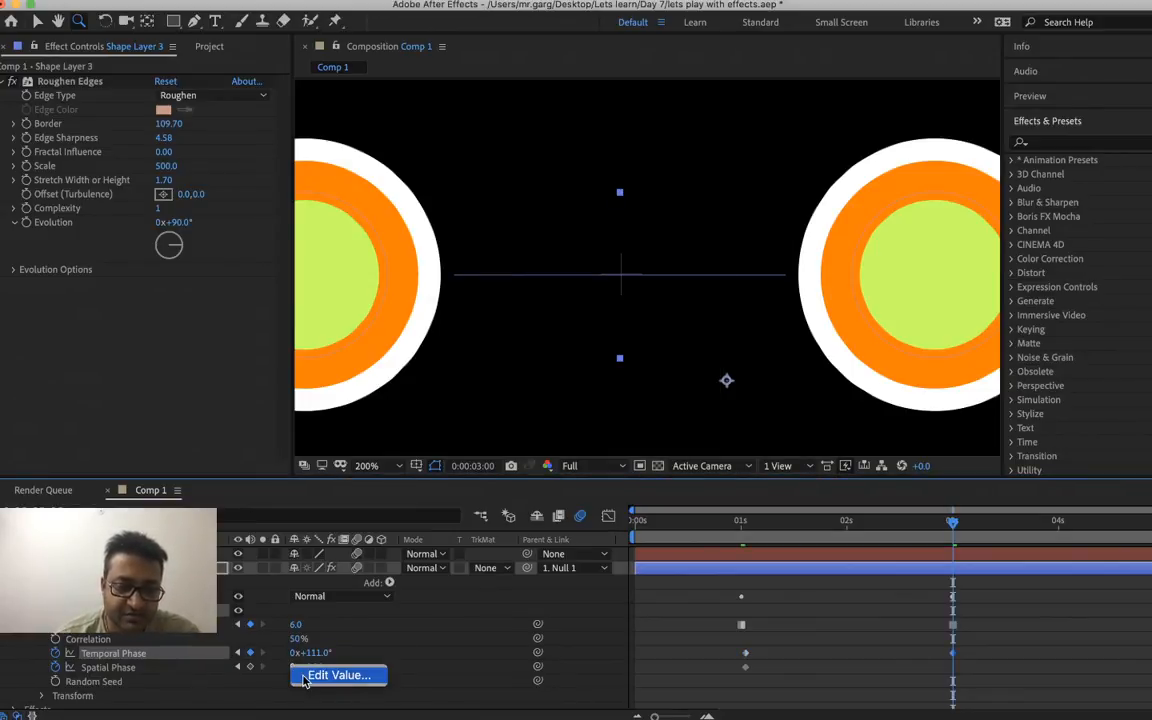
click(310, 676)
text(111)
key(Return)
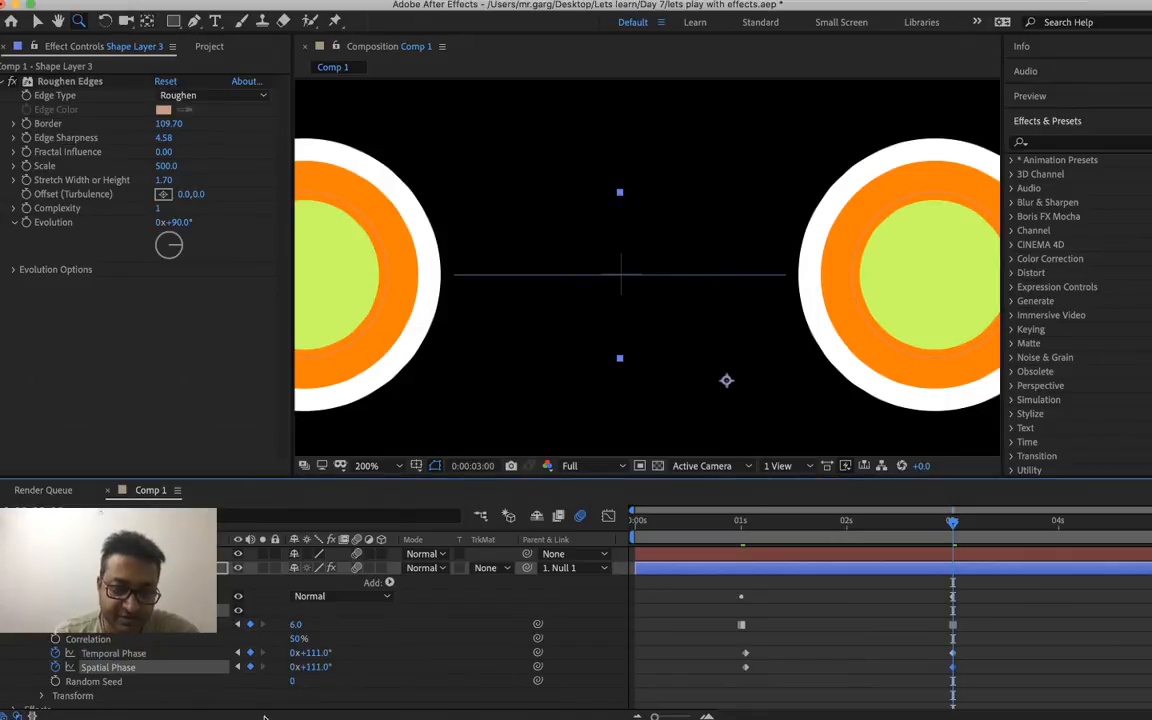
- Keyframe the Random Seed at 0:00:01:01, set it to 10 at 0:00:03:00, and preview the animation from 0:00:01:01
key(j)
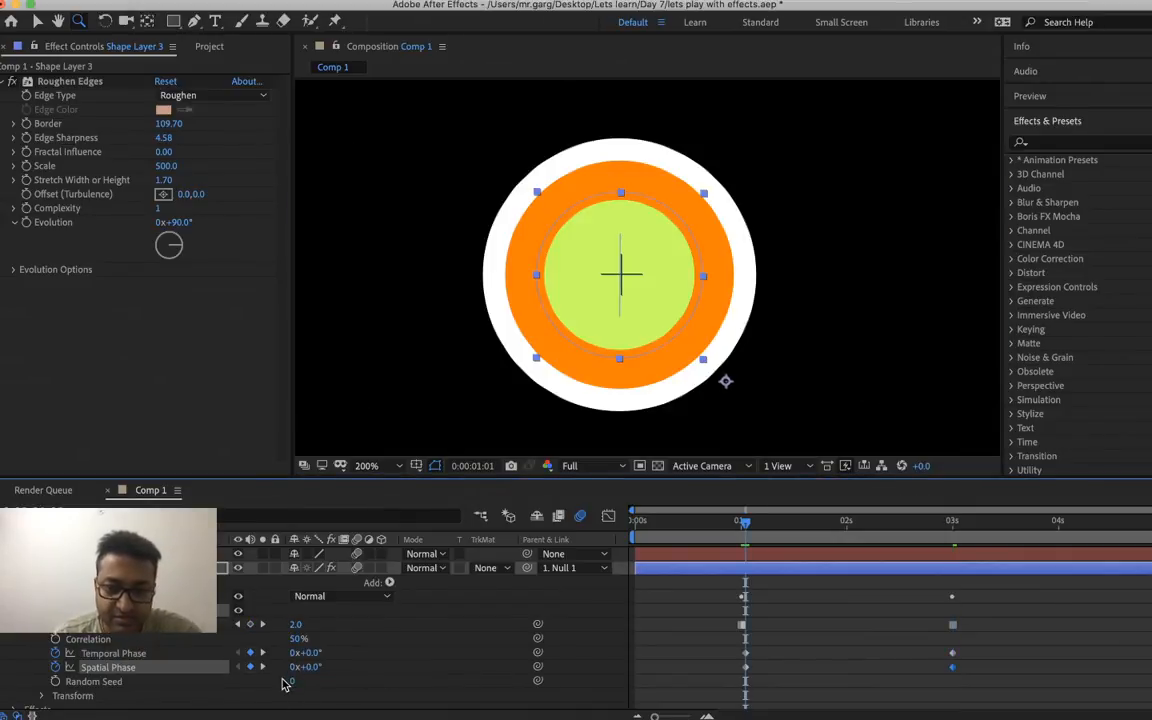
click(55, 681)
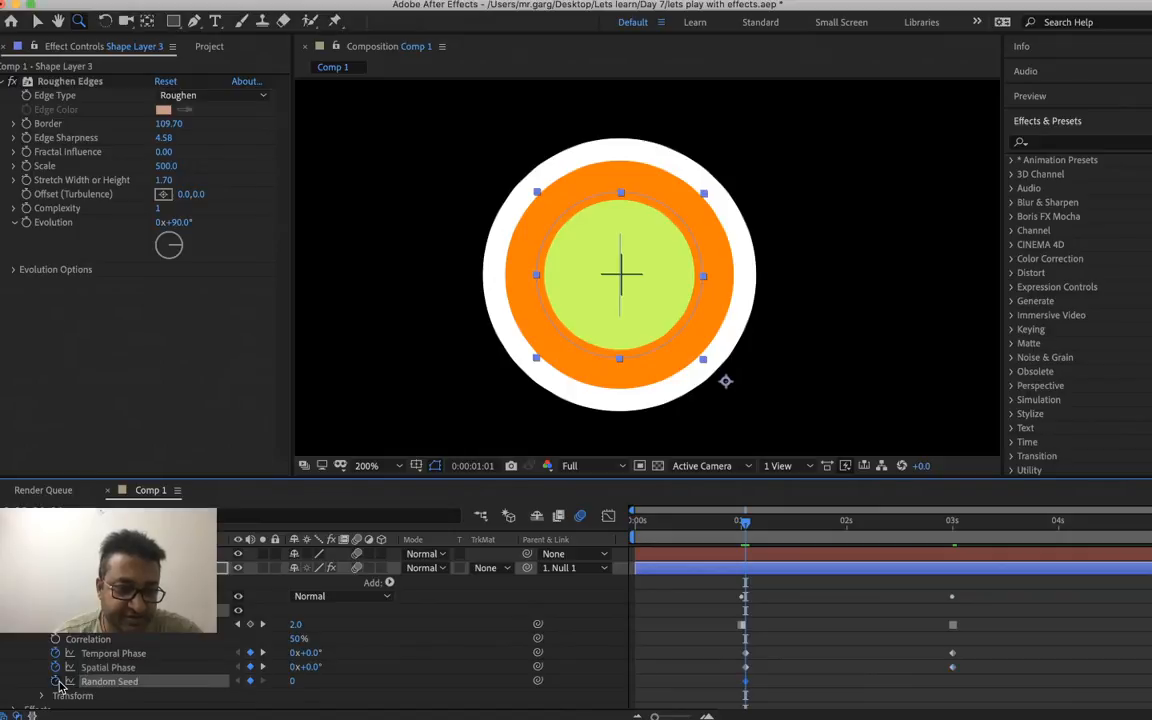
key(k)
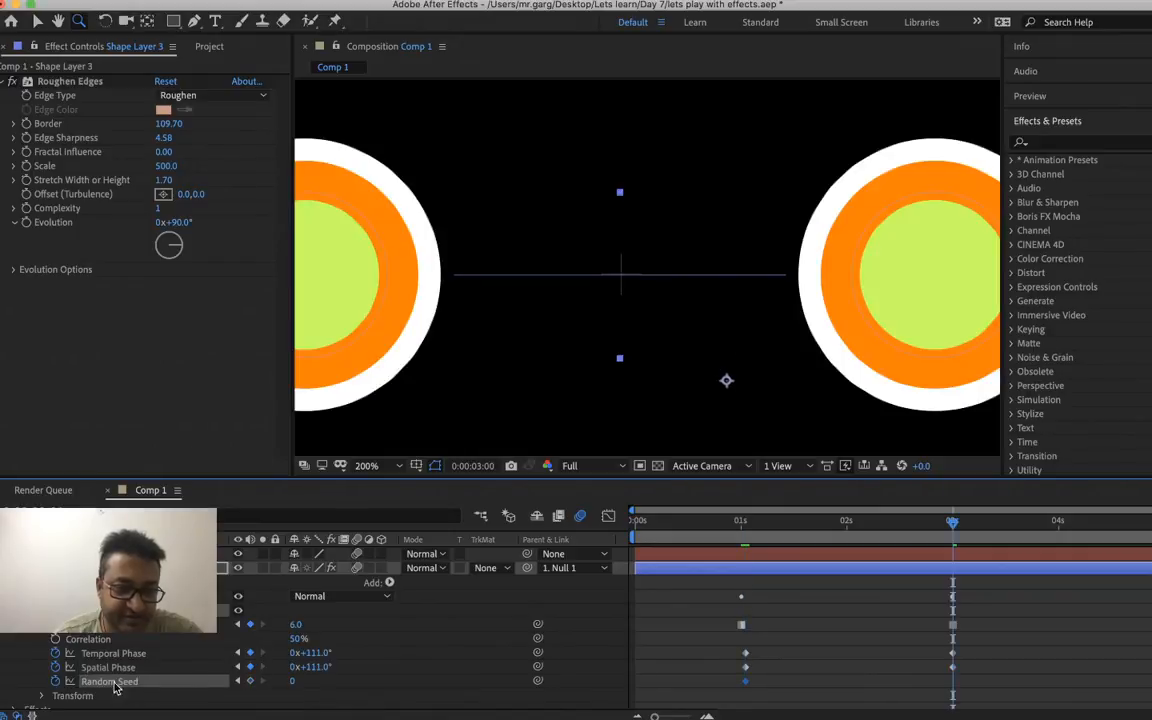
right_click(290, 684)
click(330, 687)
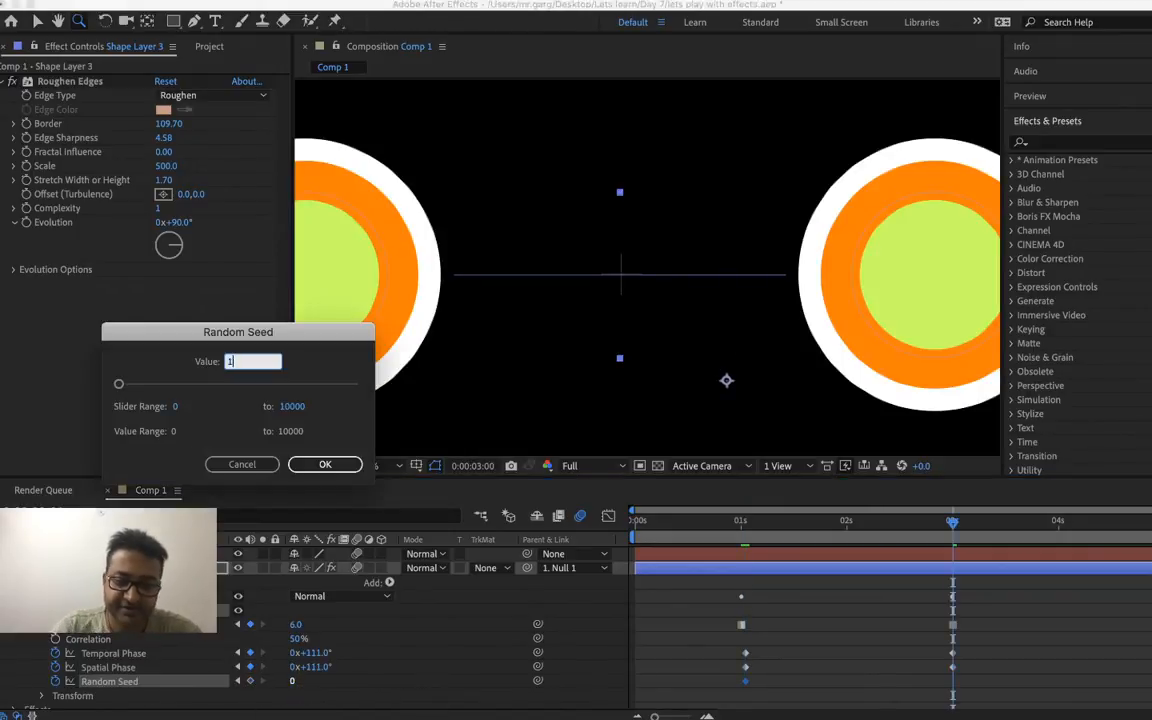
key(Return)
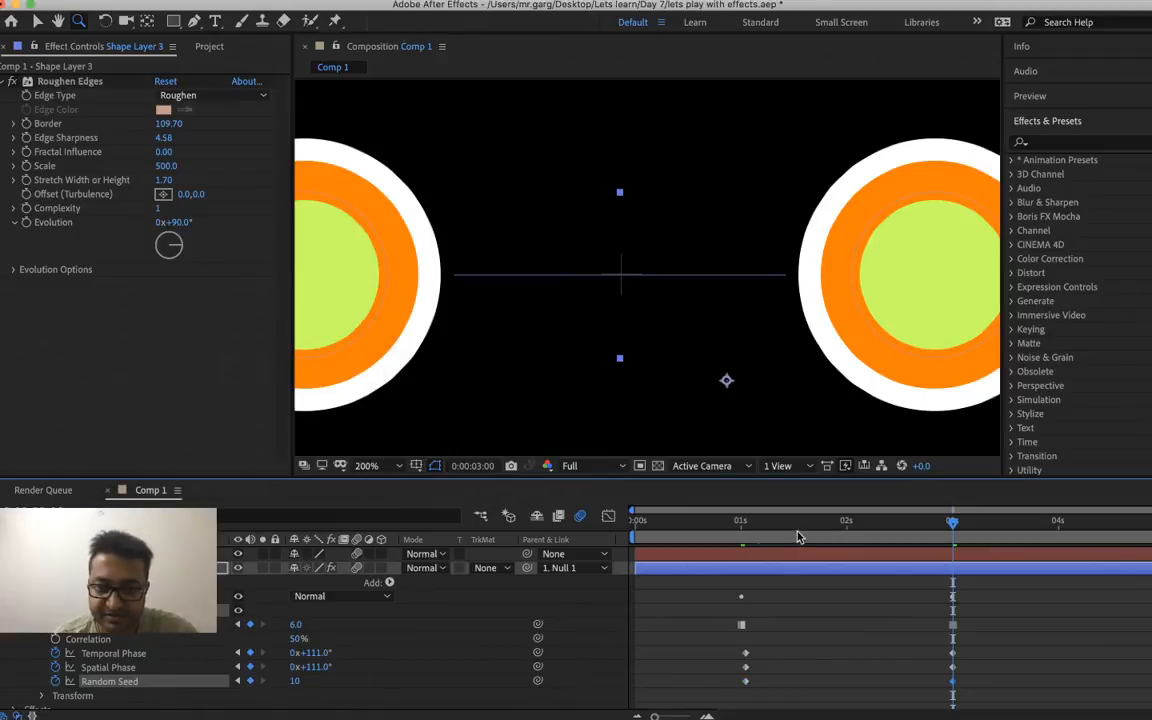
click(746, 533)
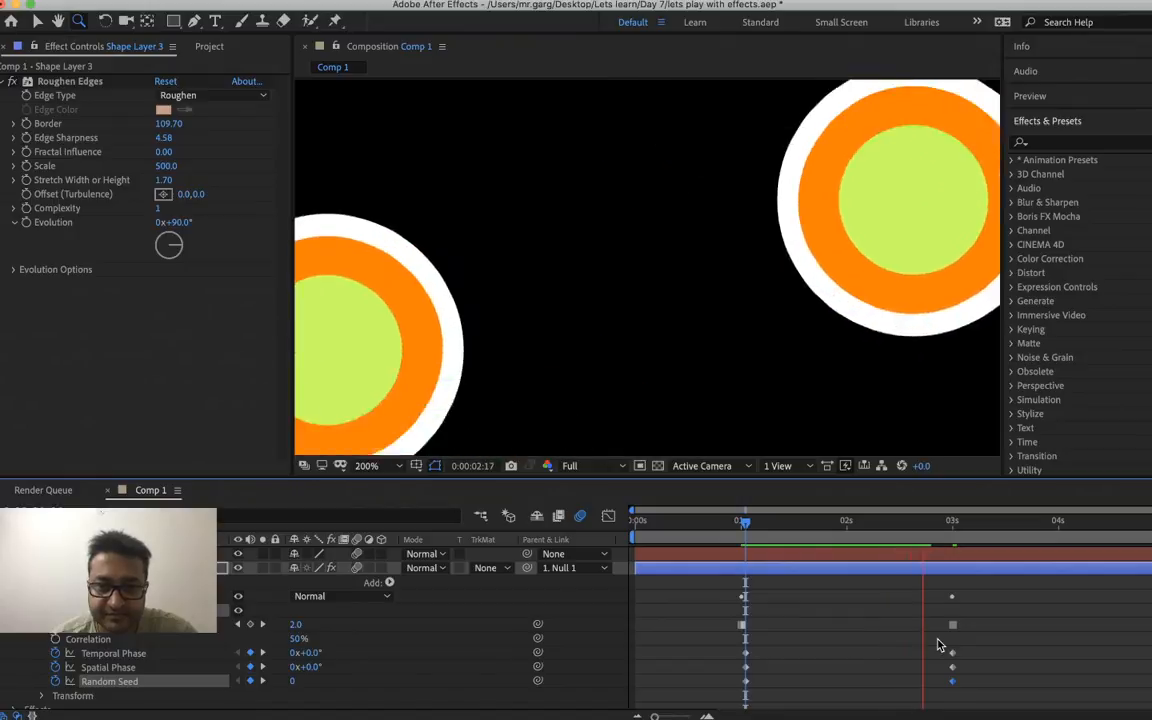
key(space)
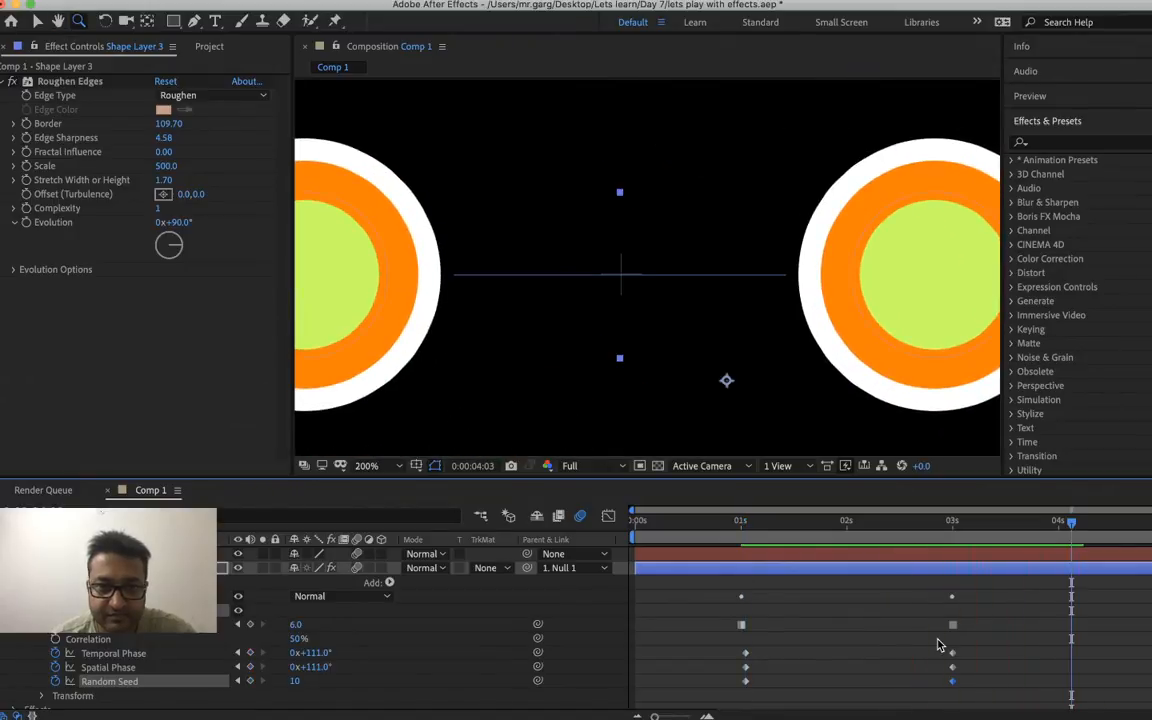
- Delete the Wiggle Transform operation from Shape Layer 3
right_click(93, 533)
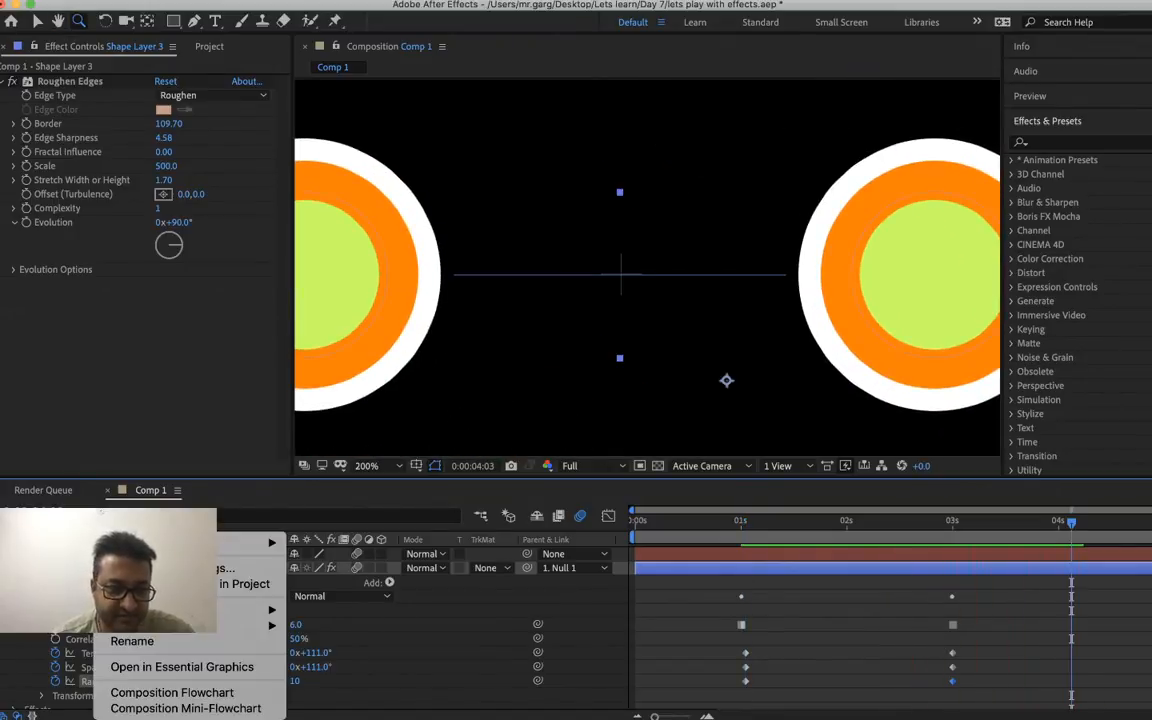
key(Escape)
key(Delete)
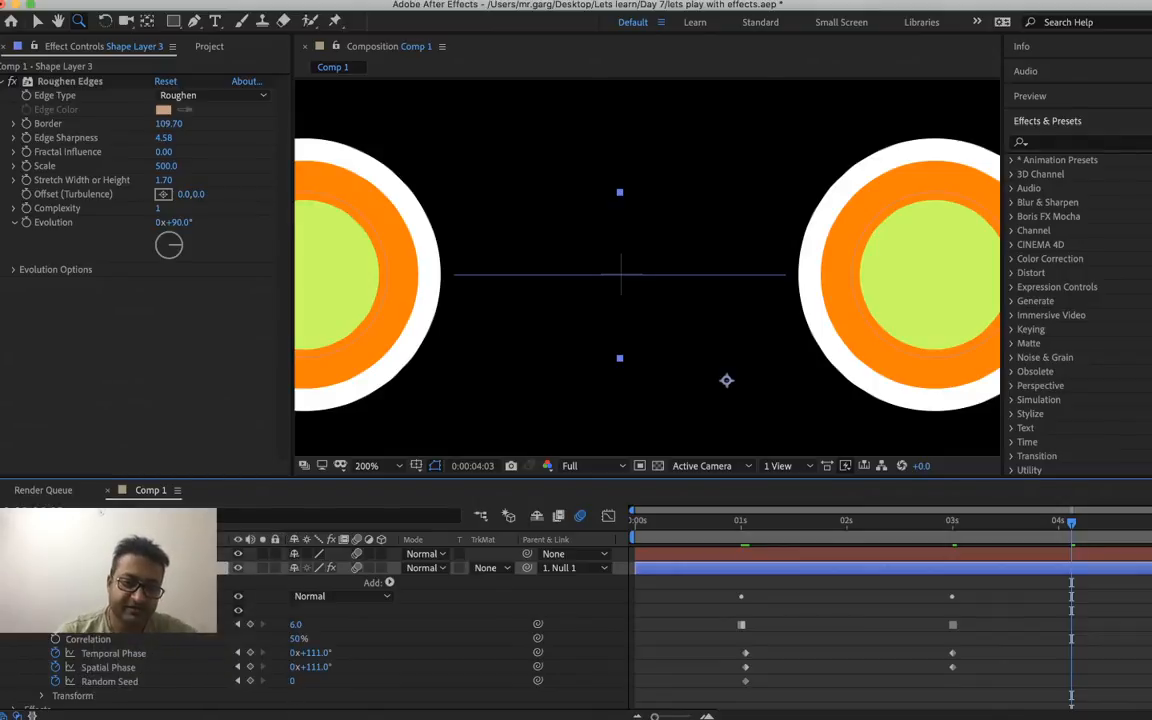
scroll(530, 630, down, 1)
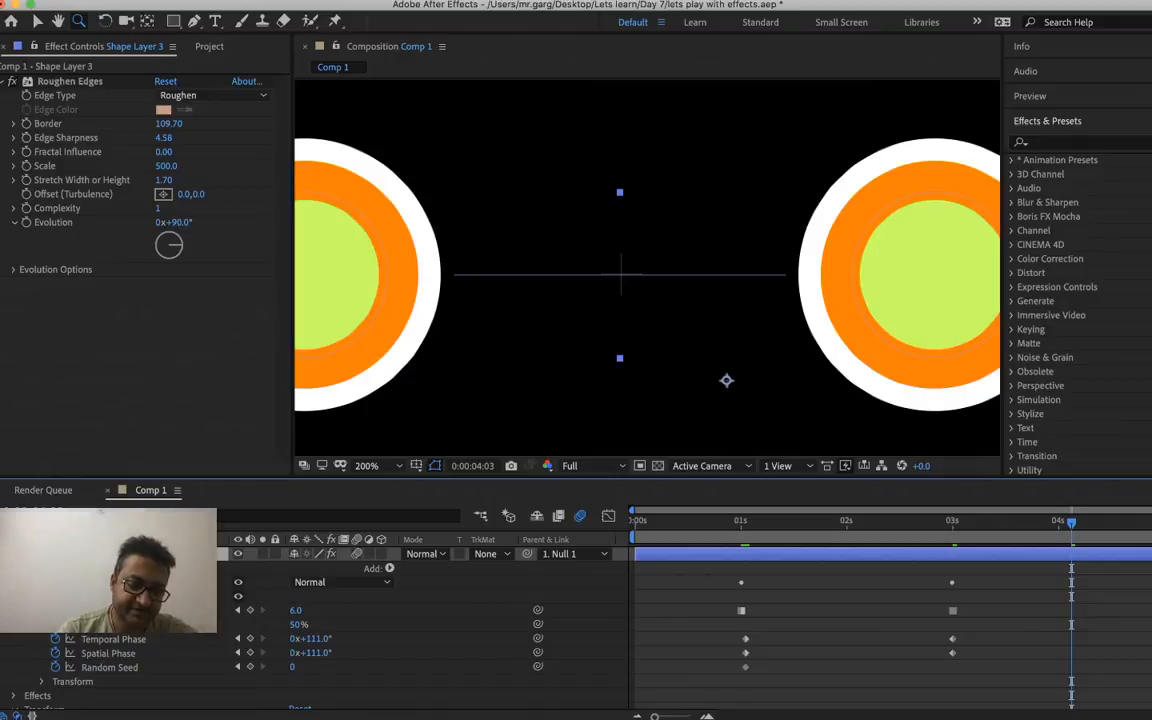
right_click(60, 533)
key(Escape)
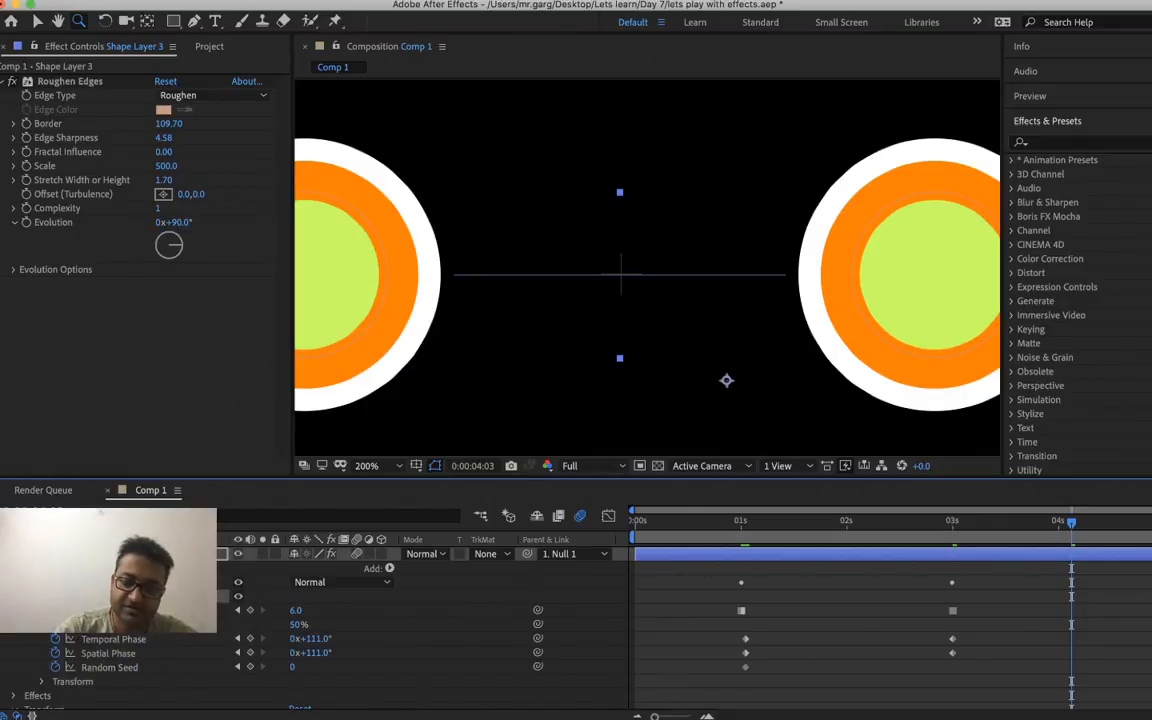
key(Delete)
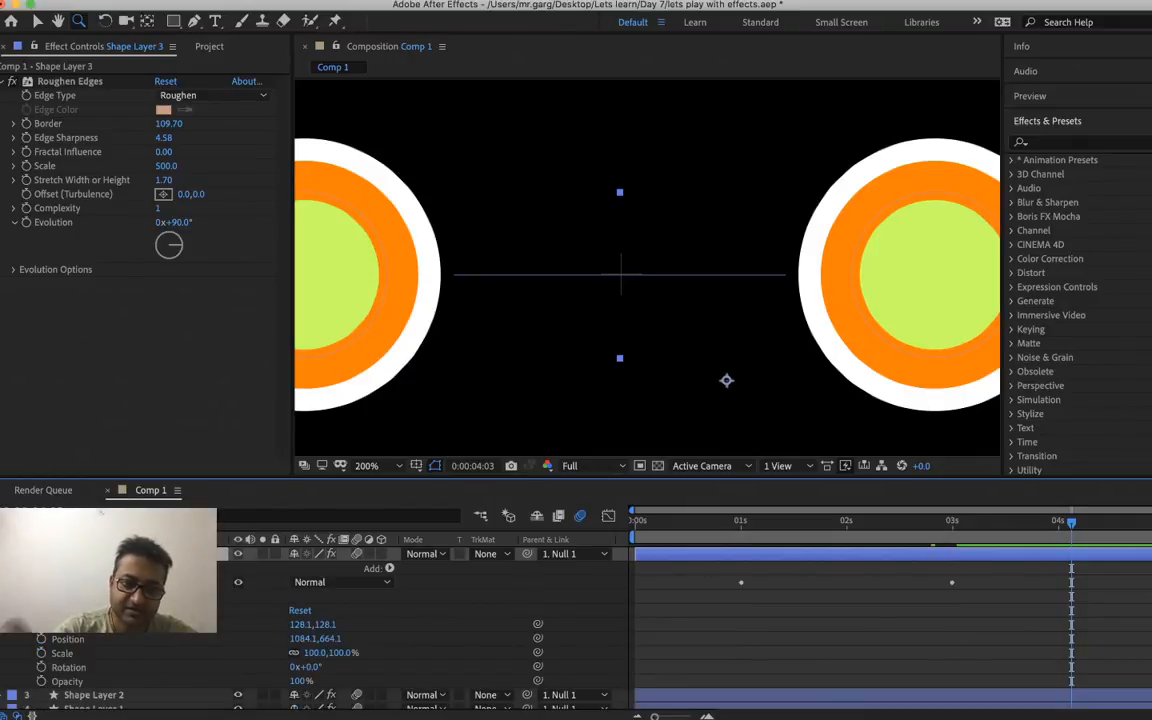
- Add a Repeater operation to Shape Layer 3 and check its copies at 0:00:00:24
click(390, 569)
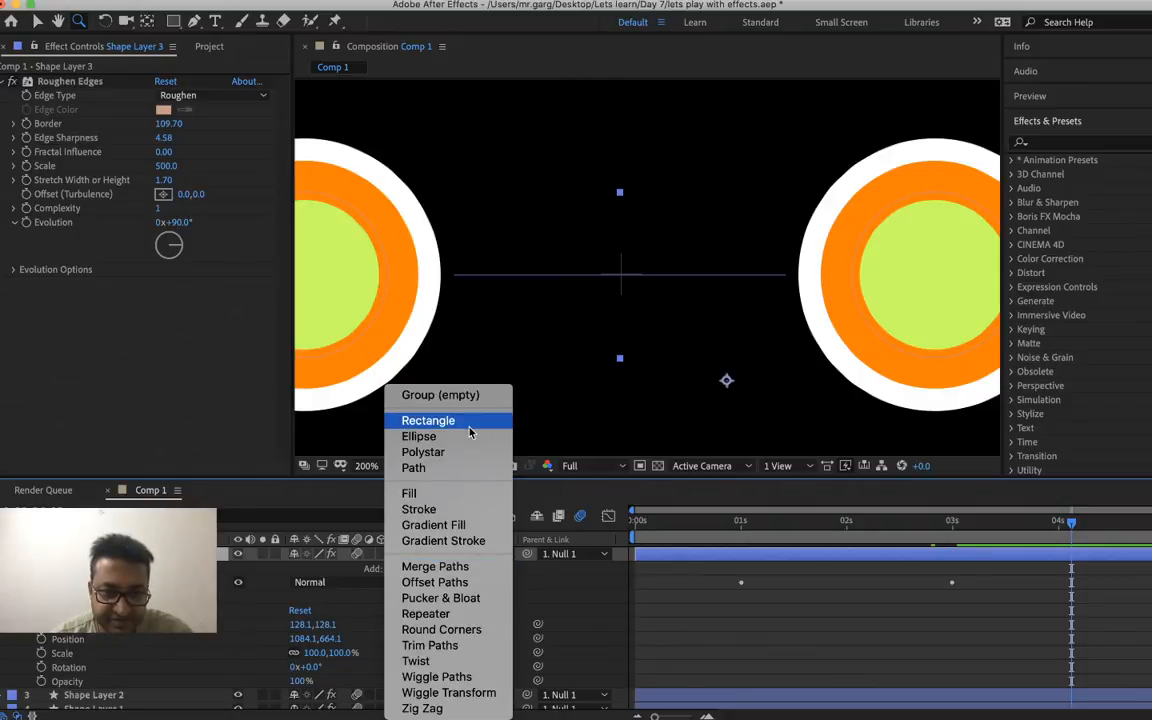
click(478, 615)
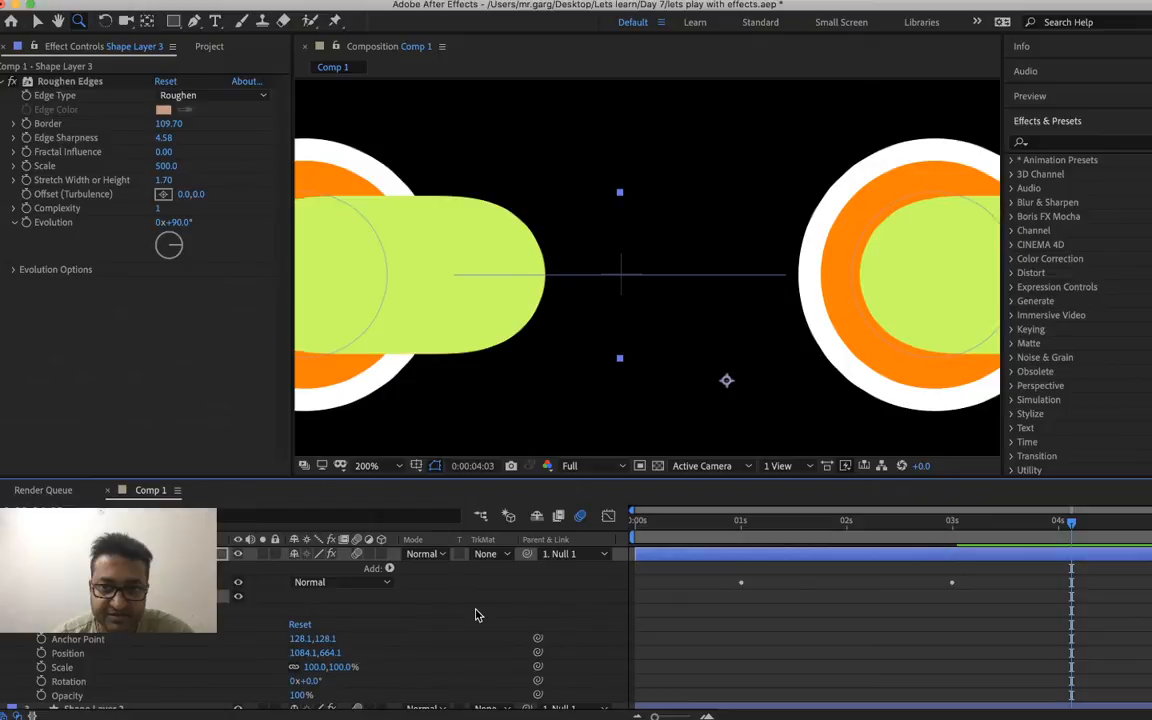
key(comma)
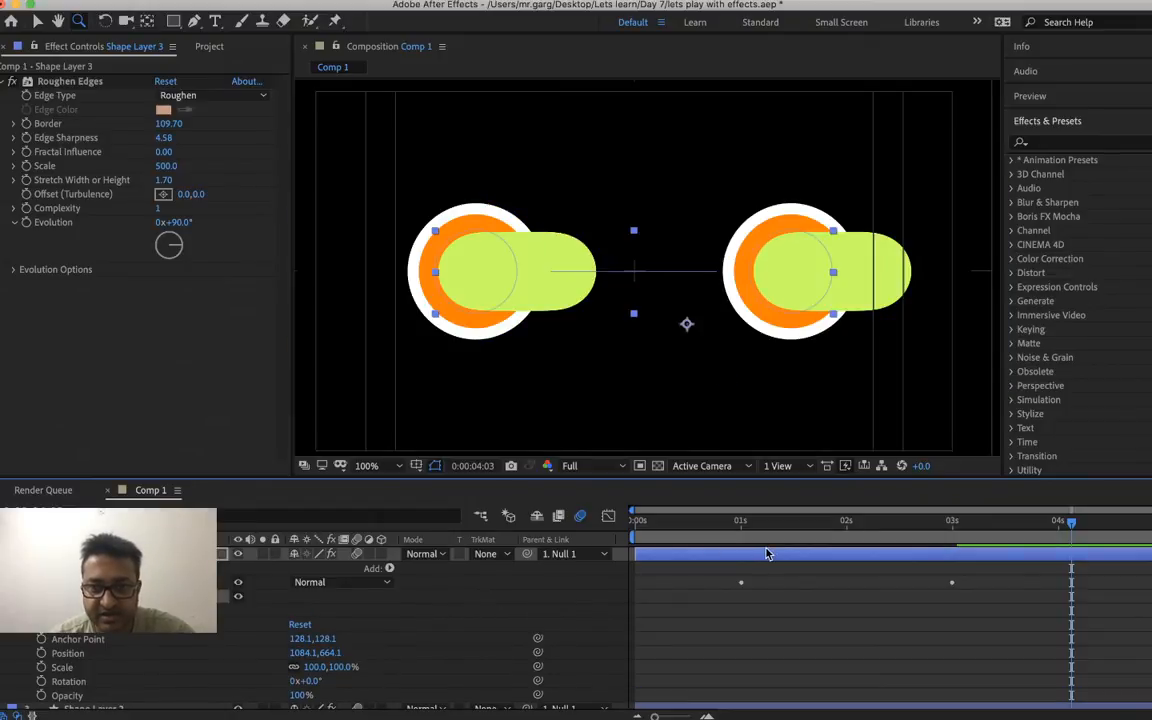
click(737, 535)
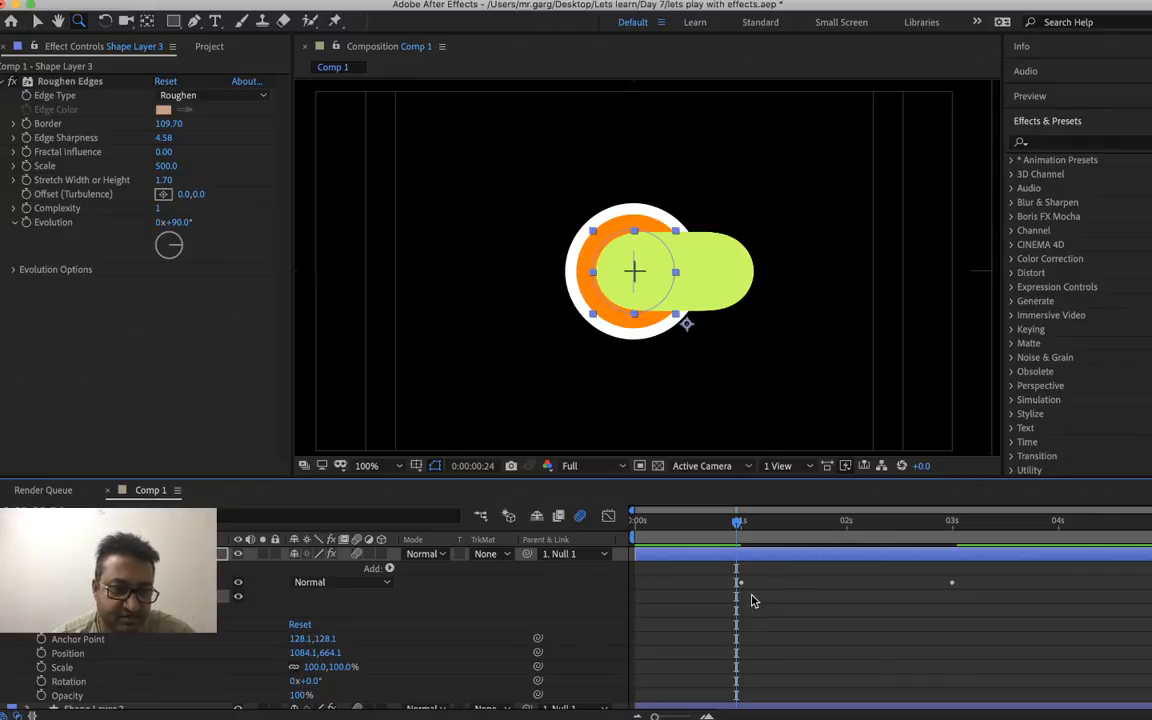
scroll(754, 601, up, 1)
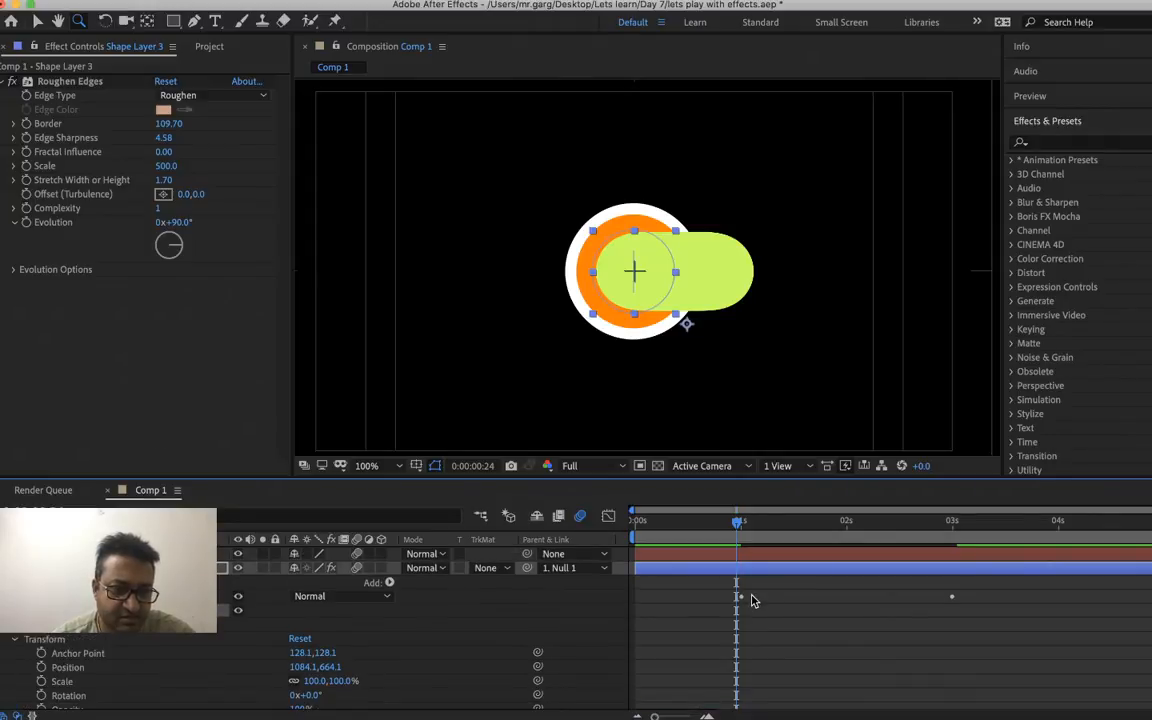
- Play back the animation and set the Repeater's Composite order to Above on the green shape layer
key(space)
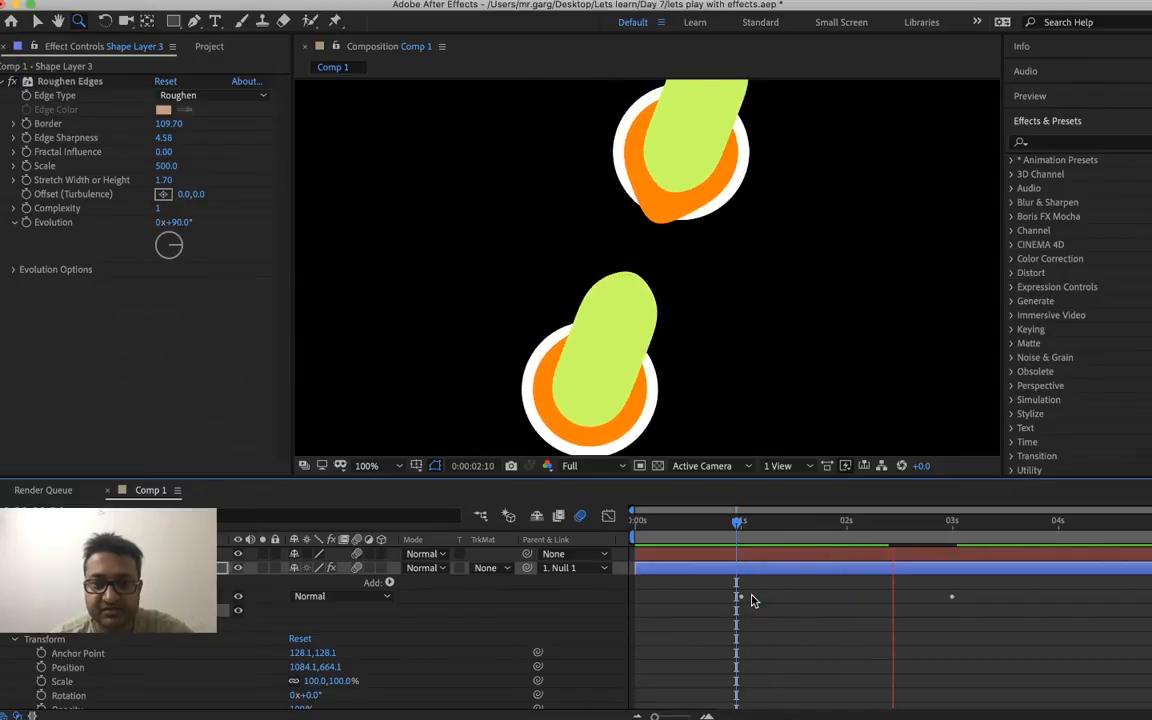
key(space)
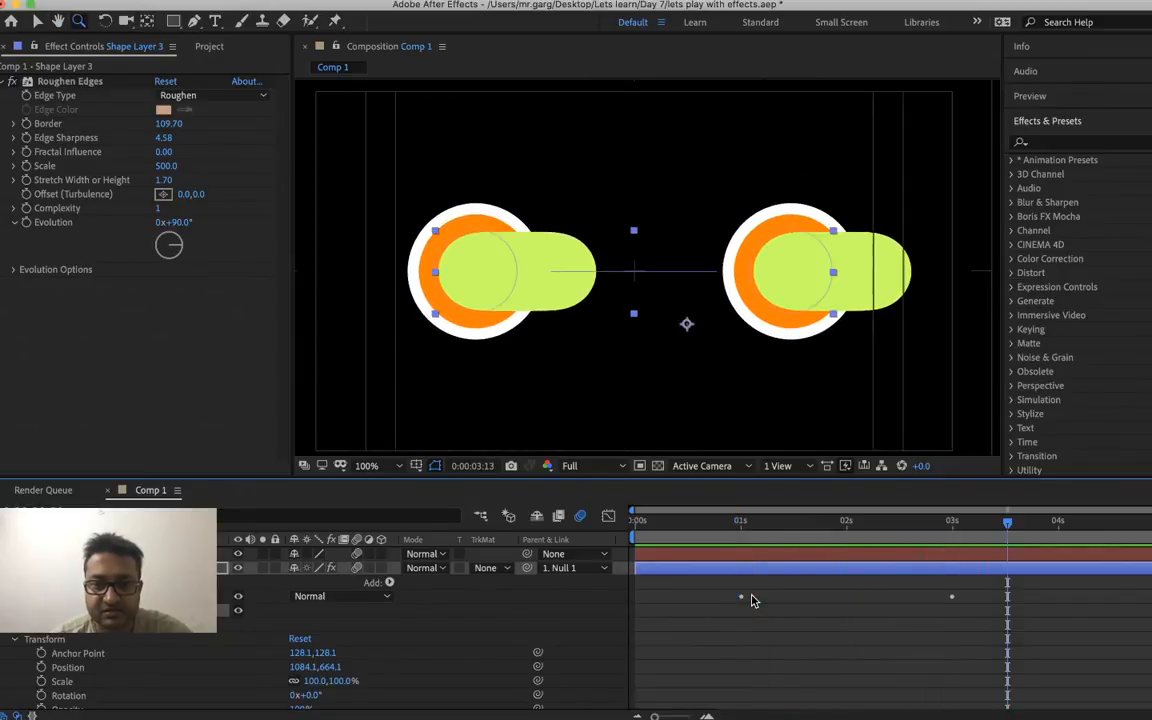
click(28, 610)
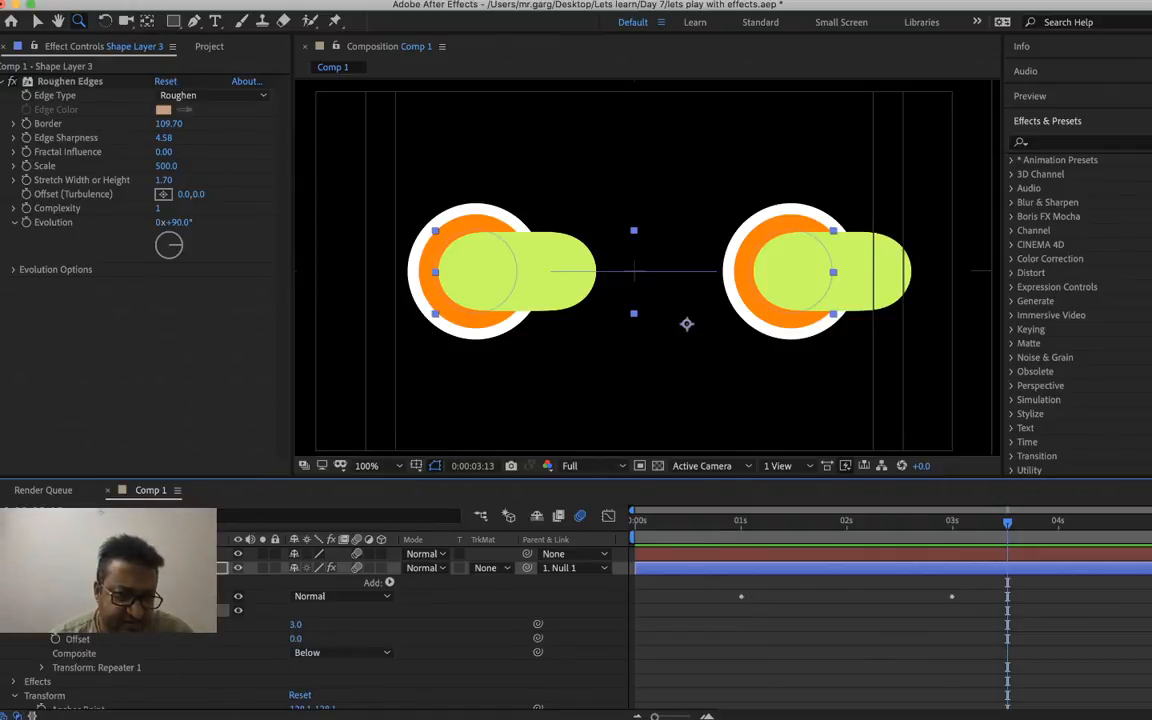
click(308, 654)
click(322, 686)
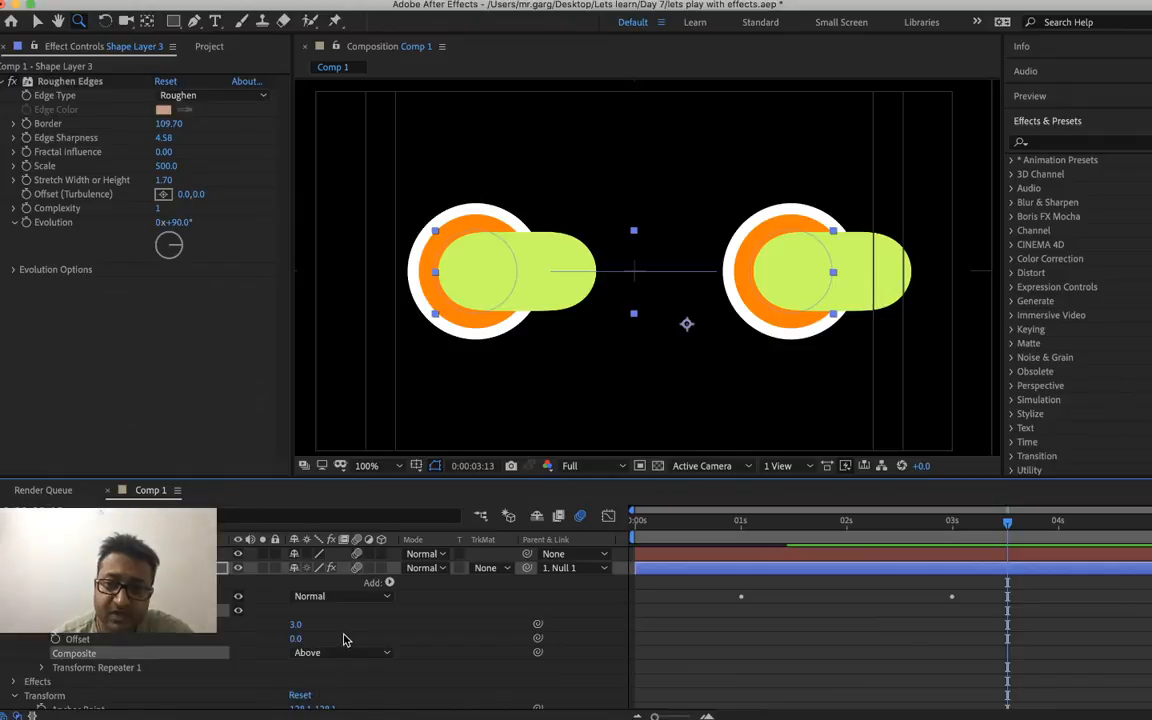
- Set the Repeater's Offset to 10, leaving the Copies edit cancelled
right_click(293, 624)
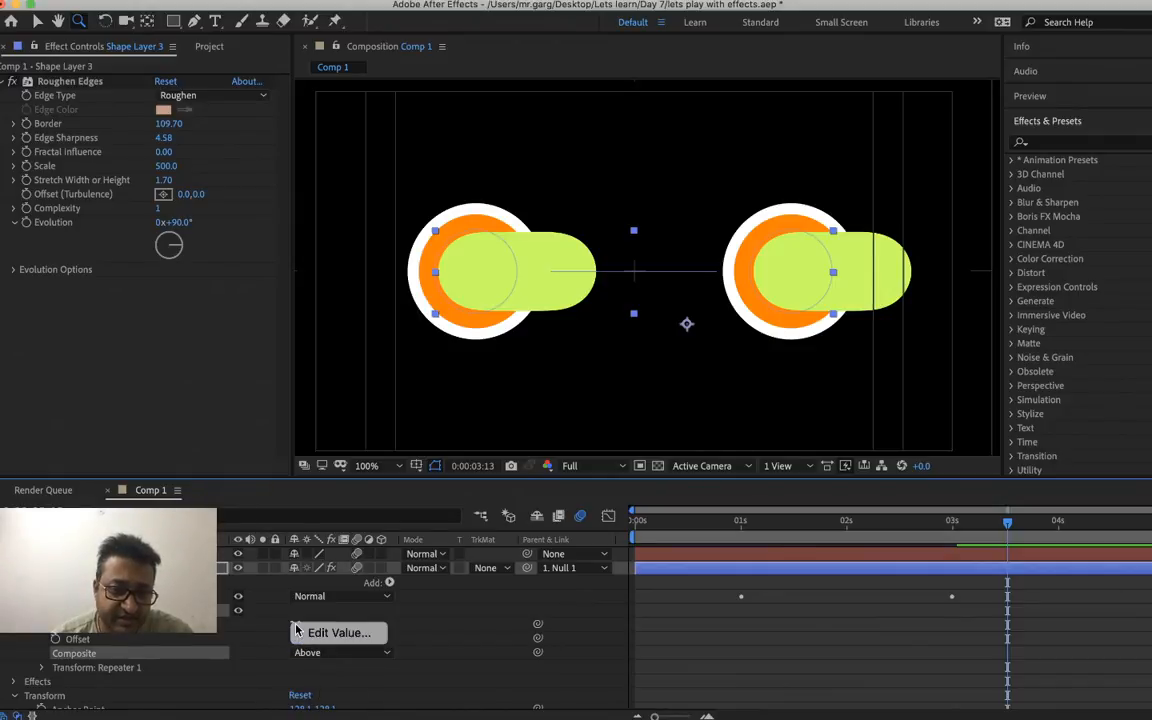
click(335, 633)
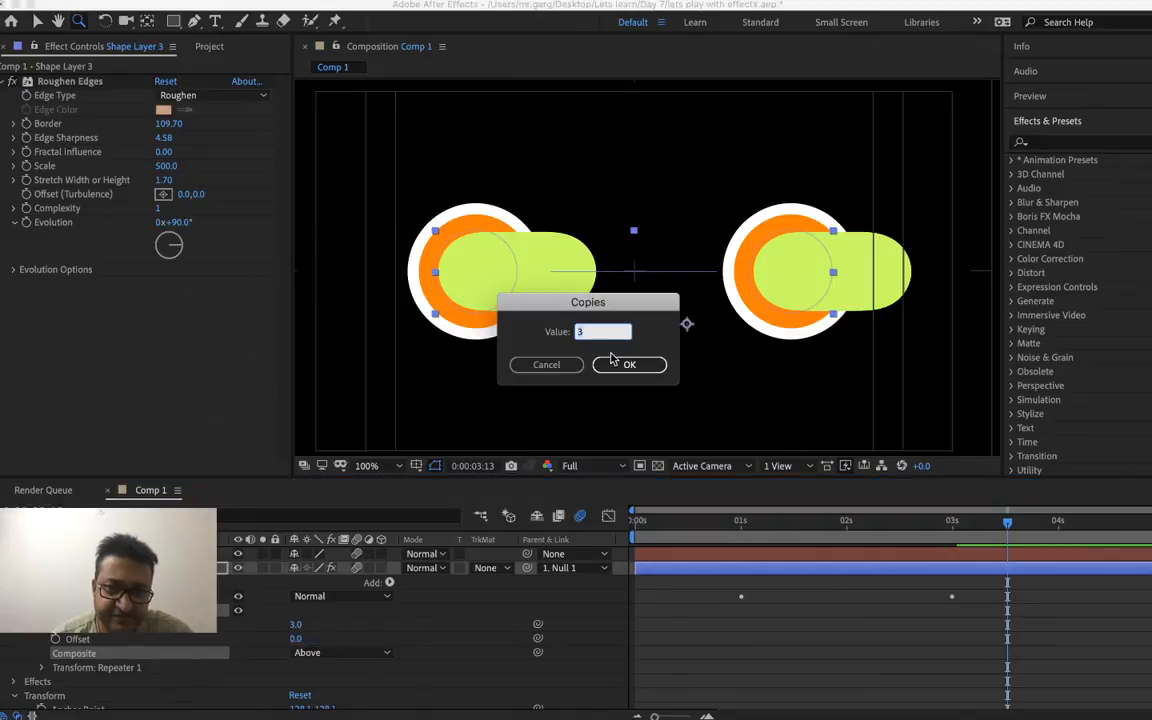
click(545, 365)
right_click(295, 642)
click(330, 647)
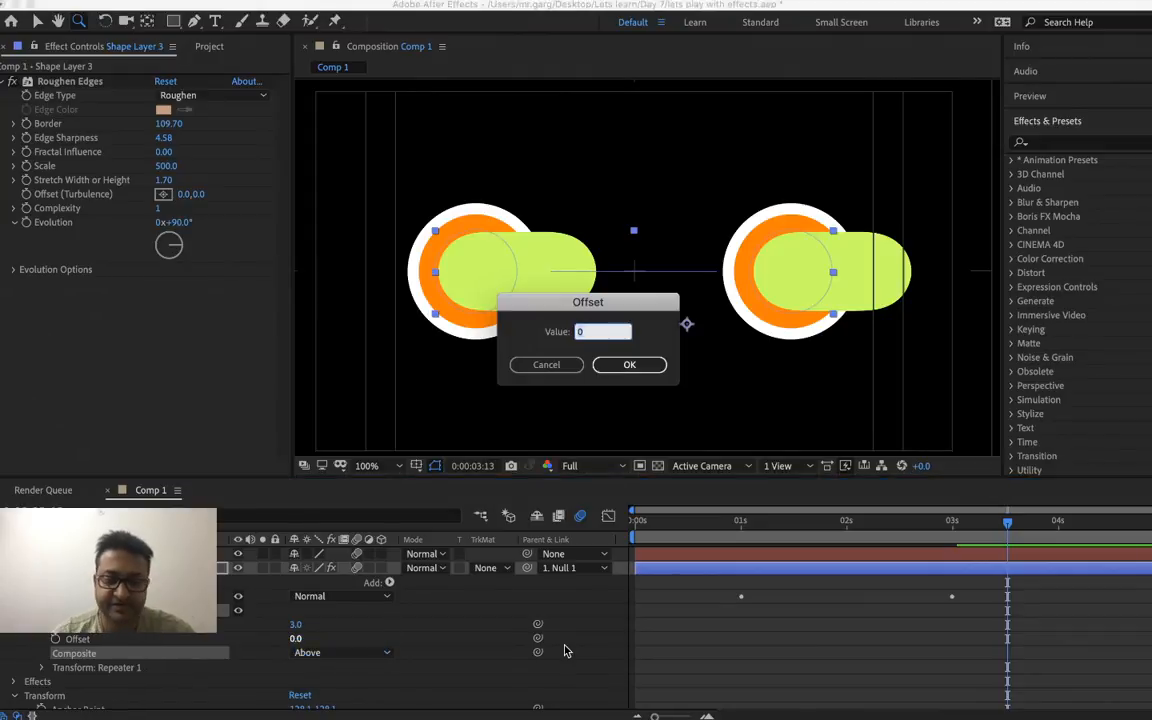
text(1)
key(Return)
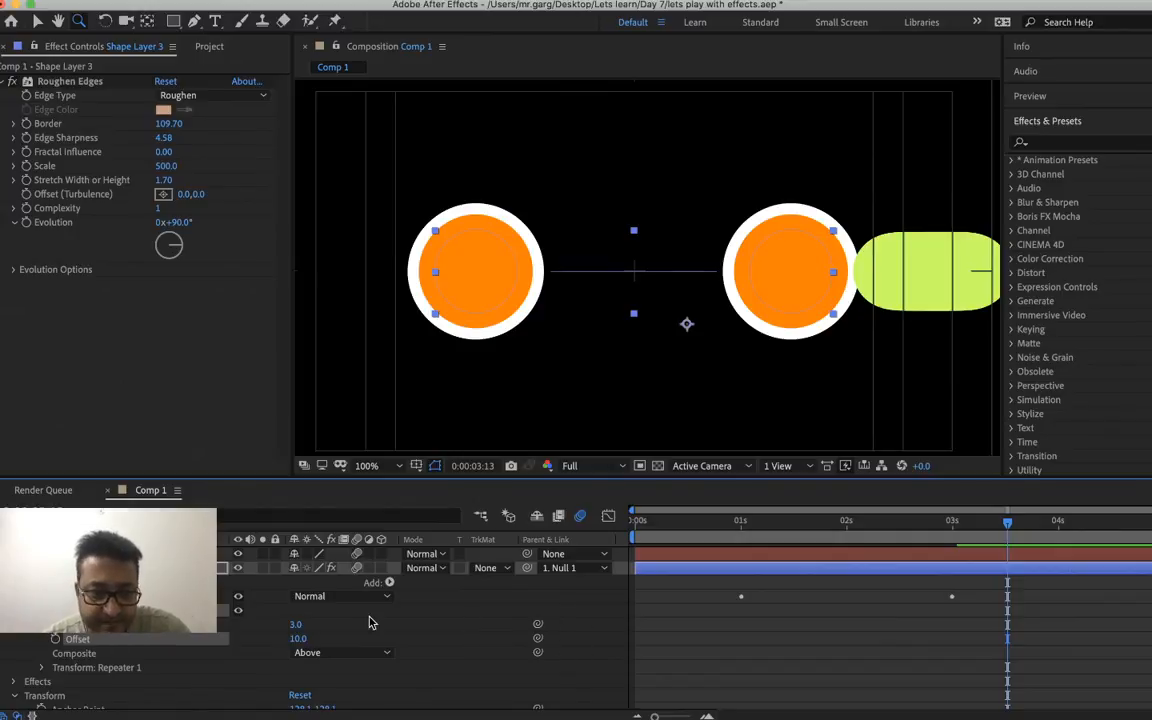
- Set the Repeater's number of Copies to 6
right_click(296, 624)
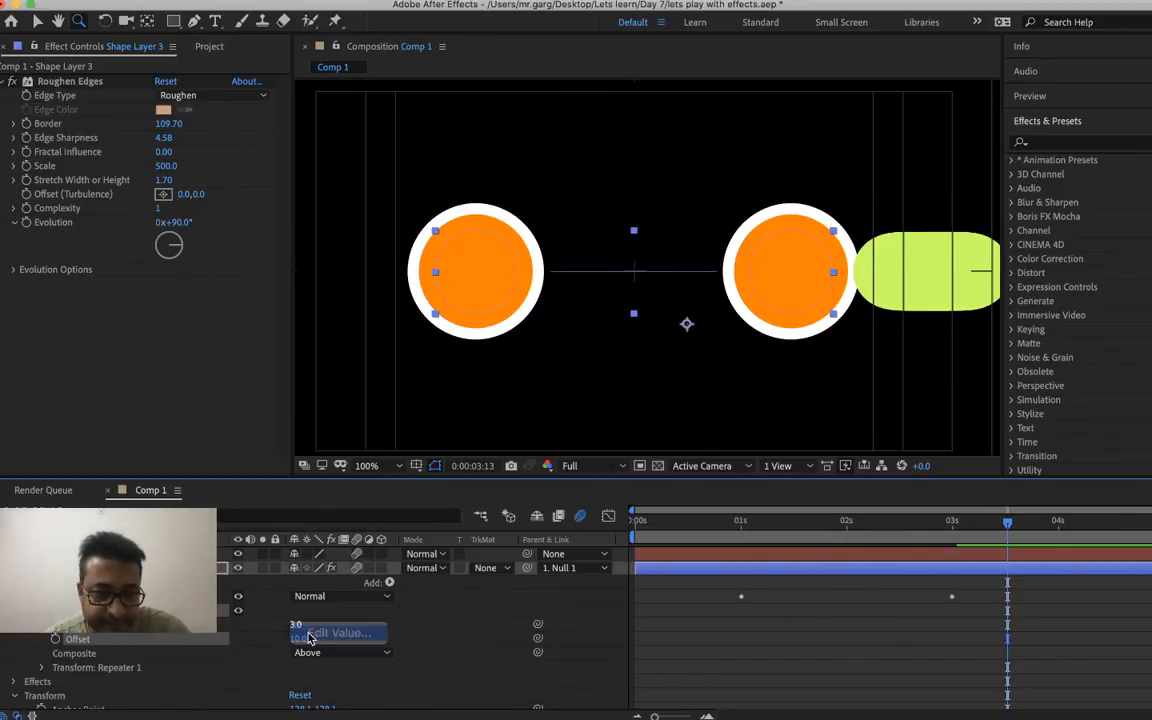
click(338, 633)
text(6)
key(Return)
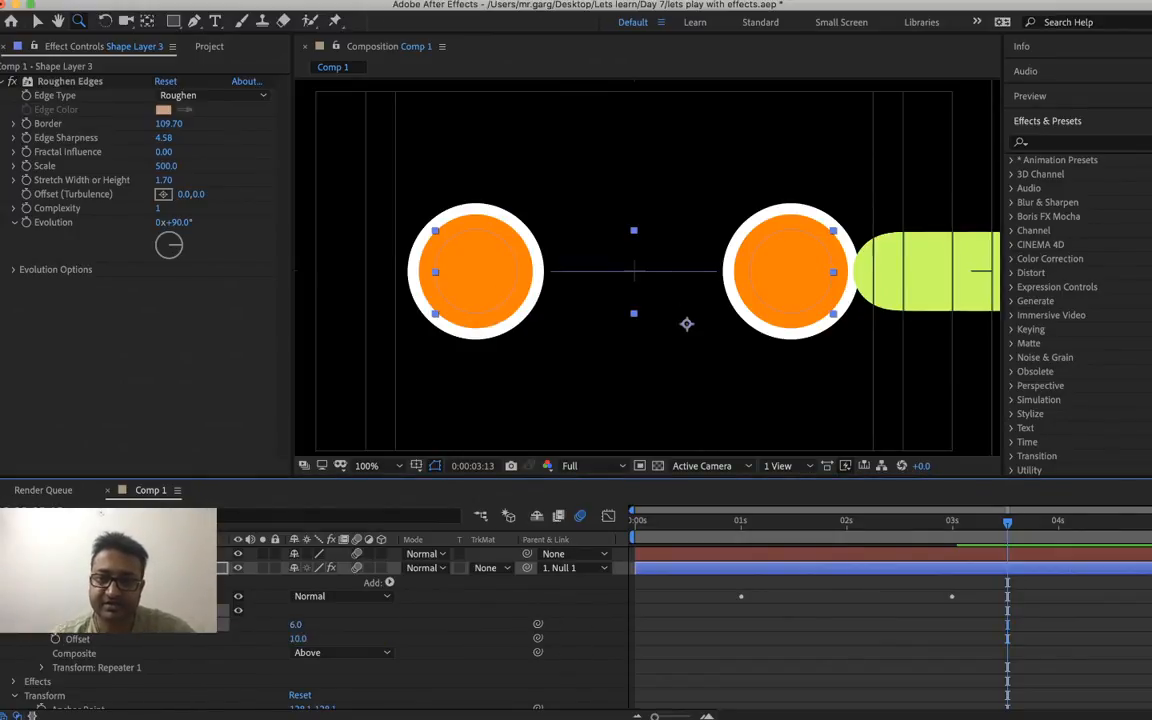
- Preview the animation from about the one-second mark to check the six-copy repeater across the whole frame
click(745, 527)
key(space)
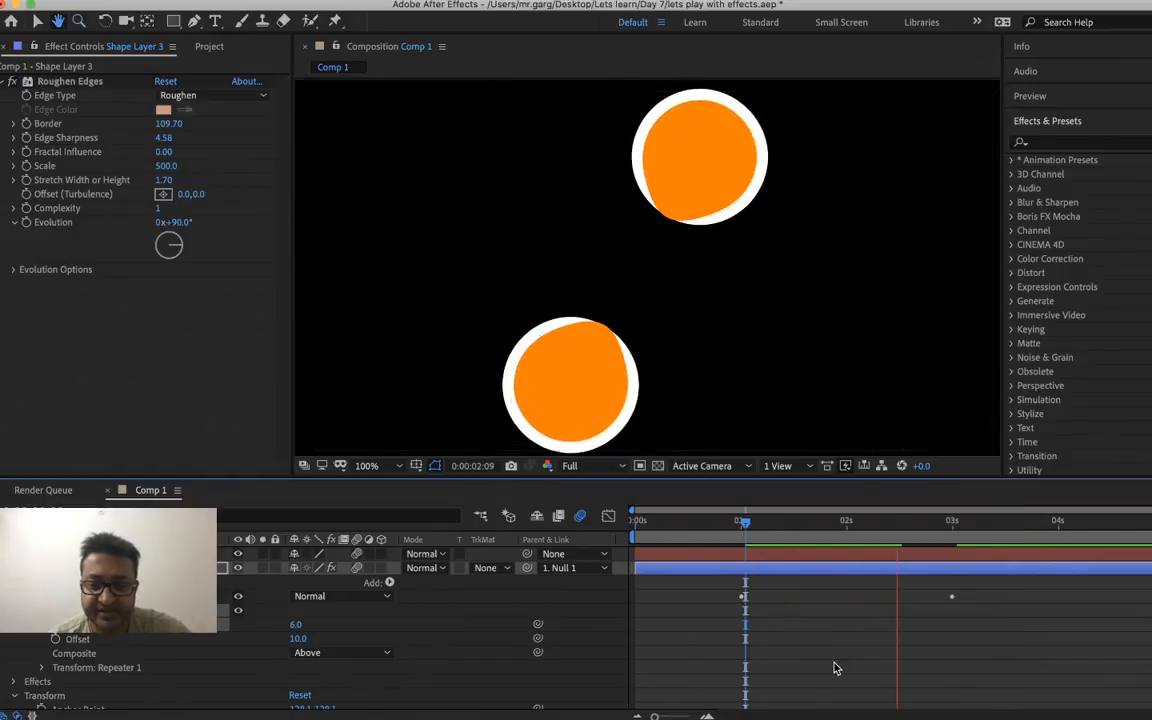
key(space)
key(comma)
key(comma)
key(space)
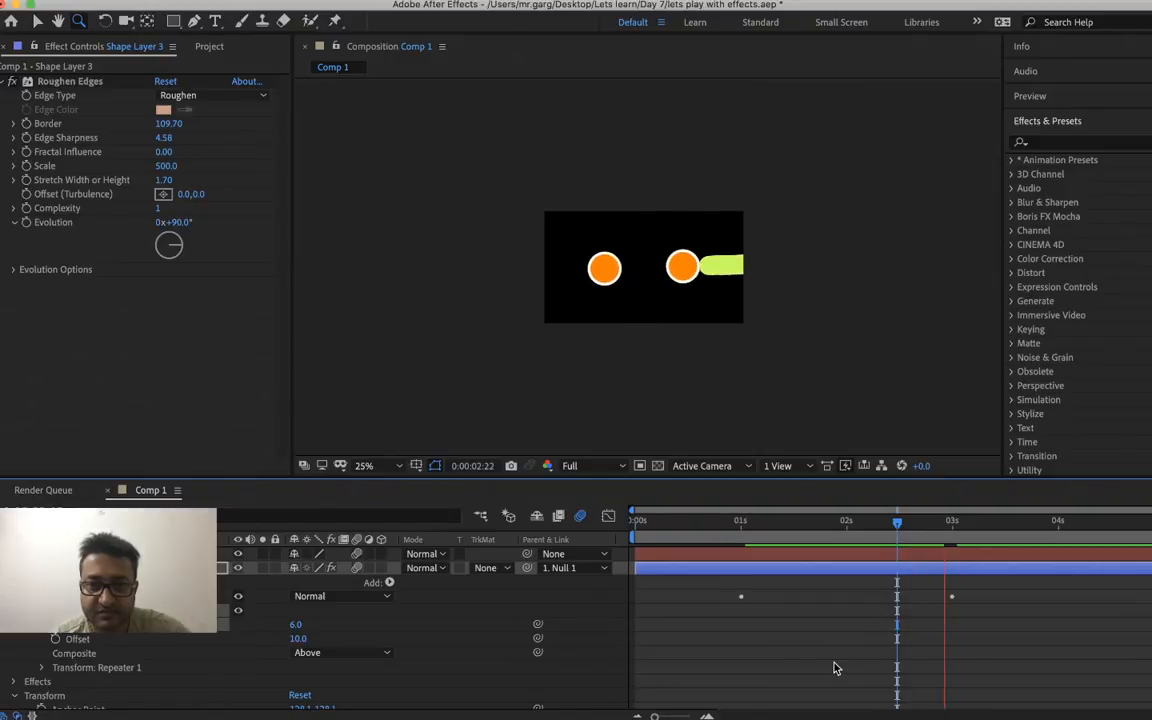
- Set the Repeater's Composite order to Below and its Offset to 2
click(307, 653)
click(322, 669)
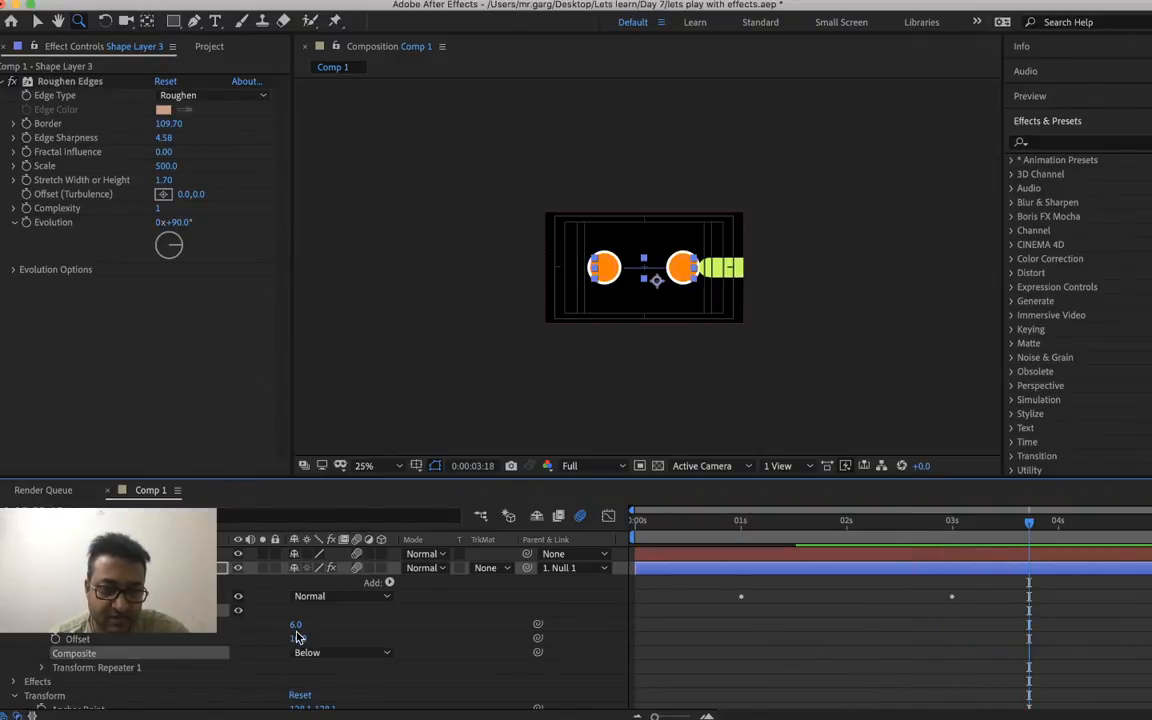
right_click(298, 645)
click(325, 647)
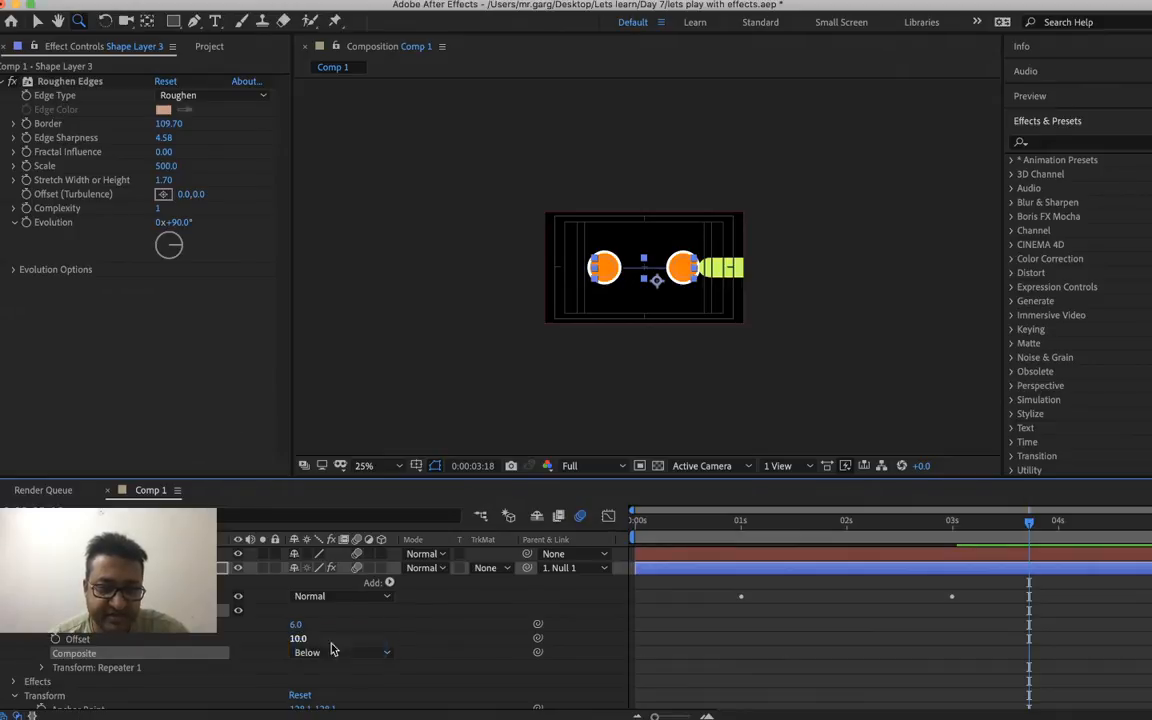
text(2)
key(Return)
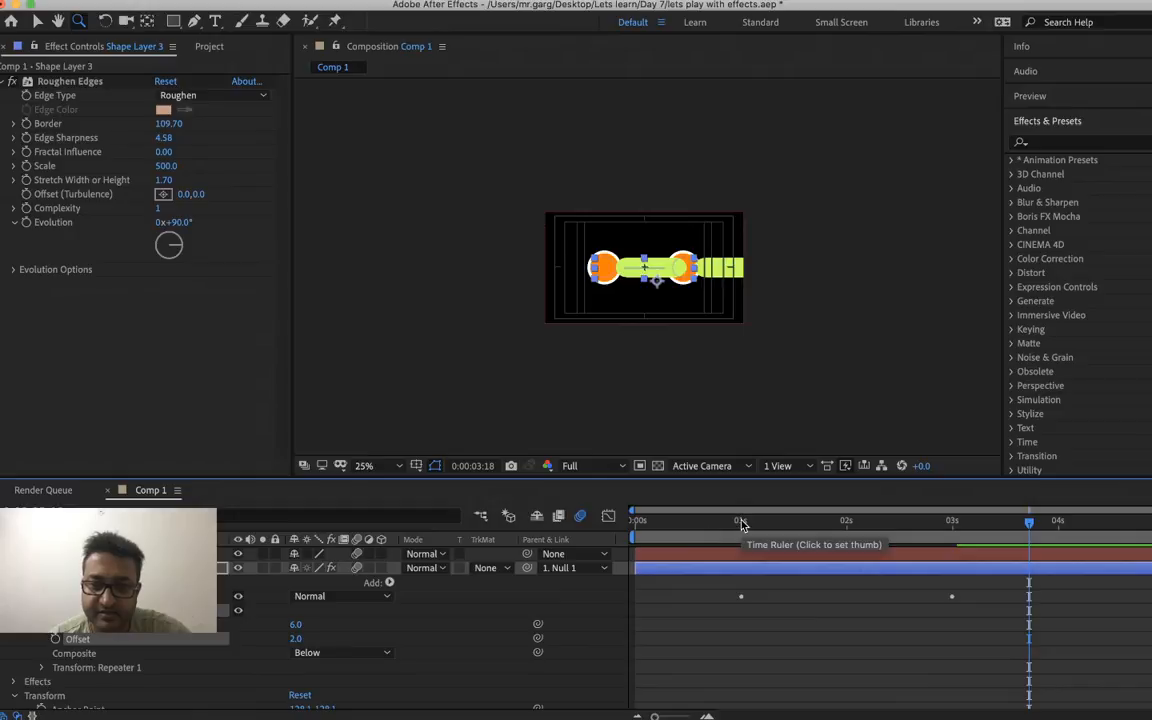
- Preview the animation from the one-second mark with the Repeater offset of 2
click(740, 521)
key(space)
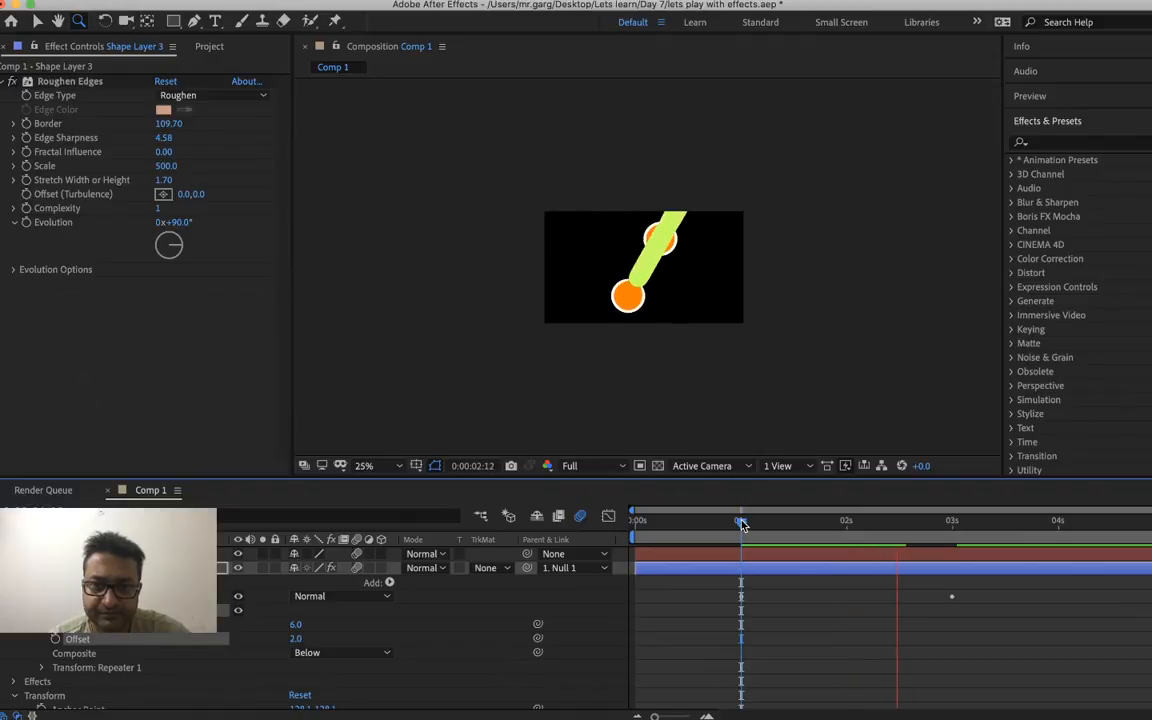
key(space)
- Set the Repeater's number of Copies to 2
right_click(295, 625)
click(330, 632)
text(2)
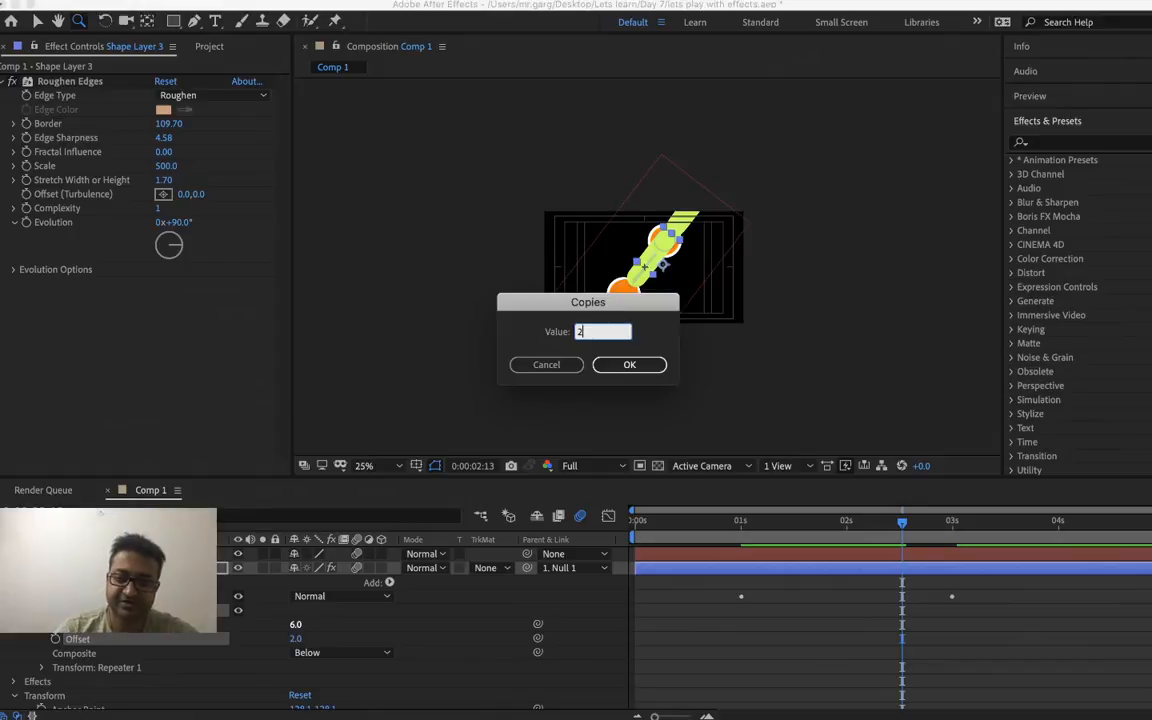
key(Return)
- Play the animation from just after one second to check the two-copy repeater
click(743, 530)
key(period)
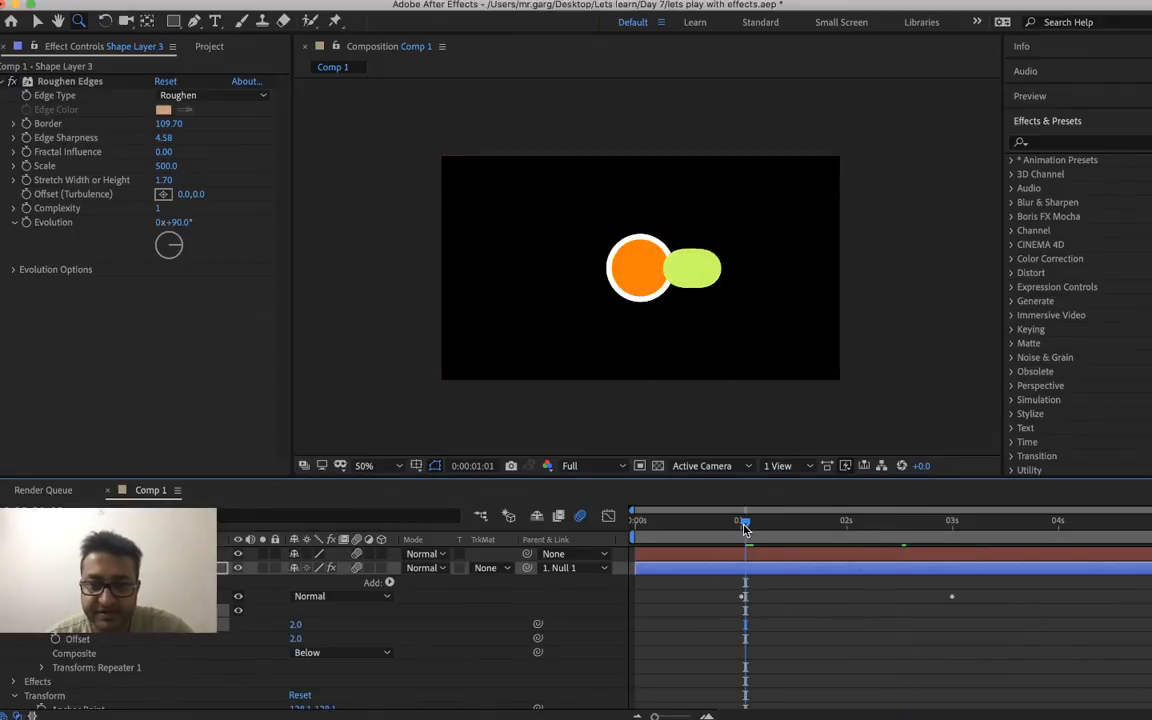
key(space)
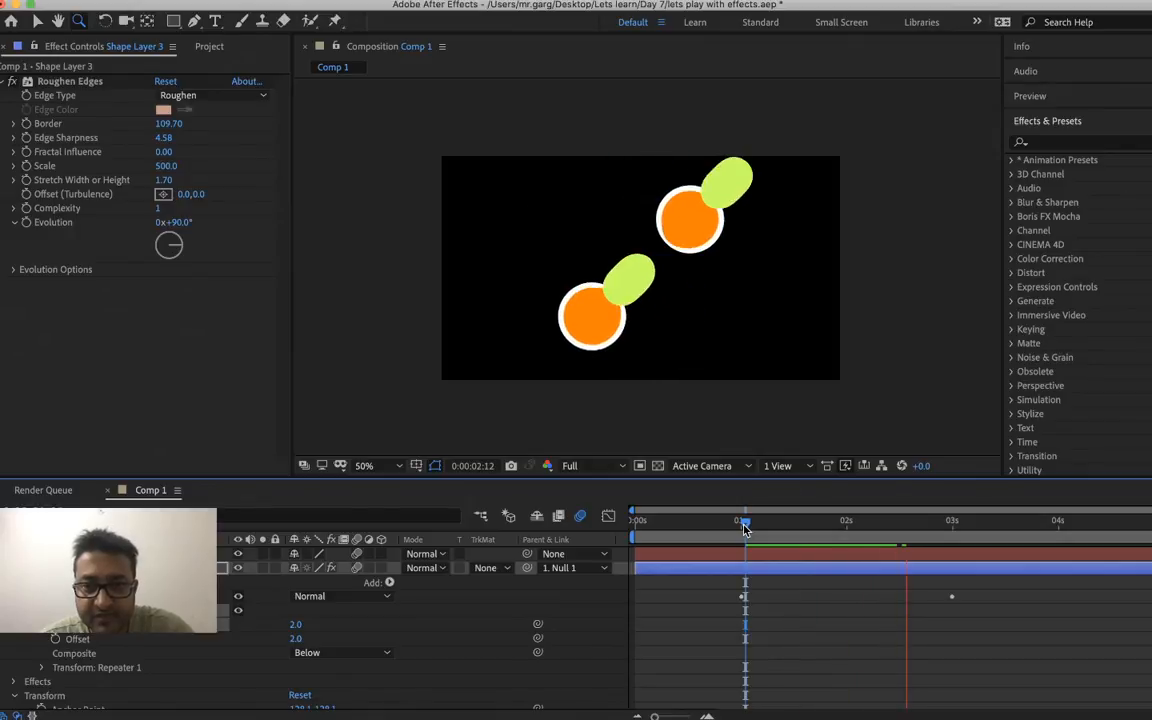
key(space)
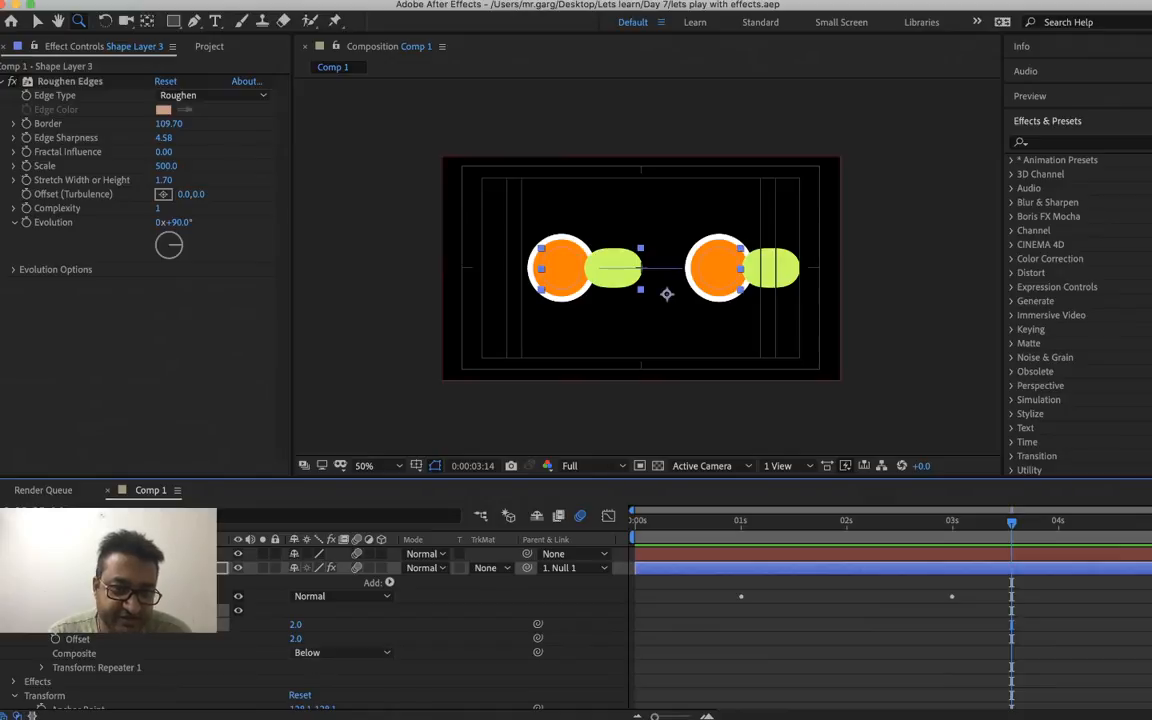
- Delete the Repeater from the green shape layer
right_click(82, 610)
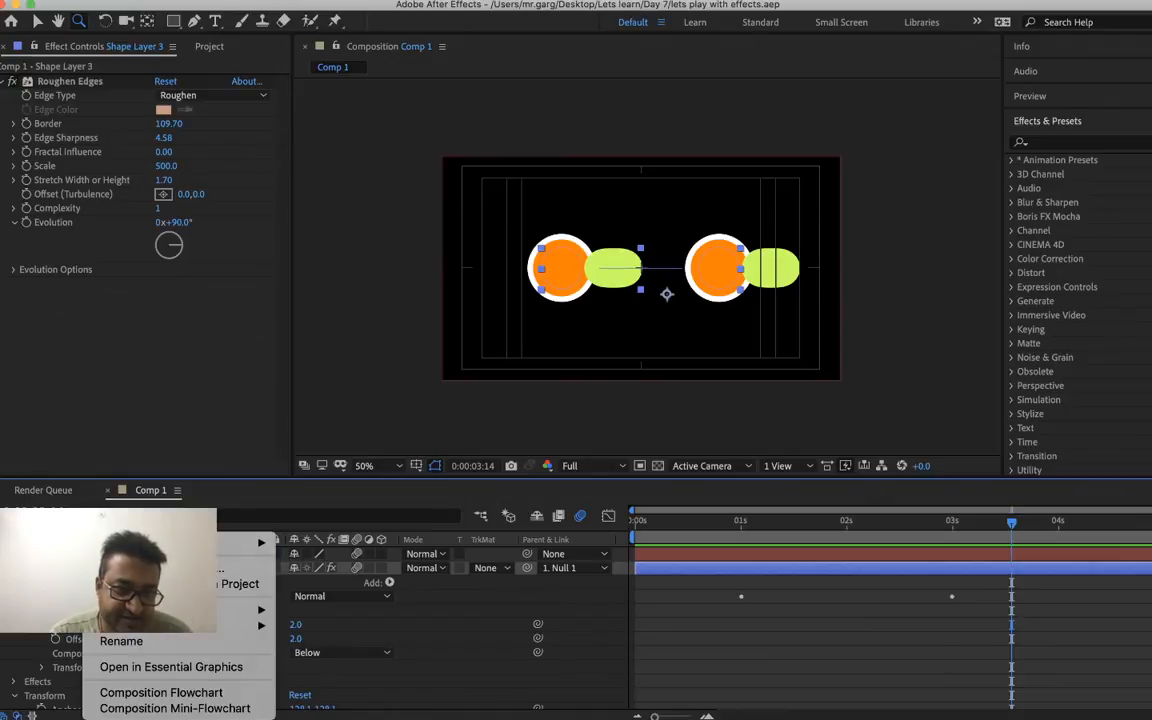
key(Escape)
key(Delete)
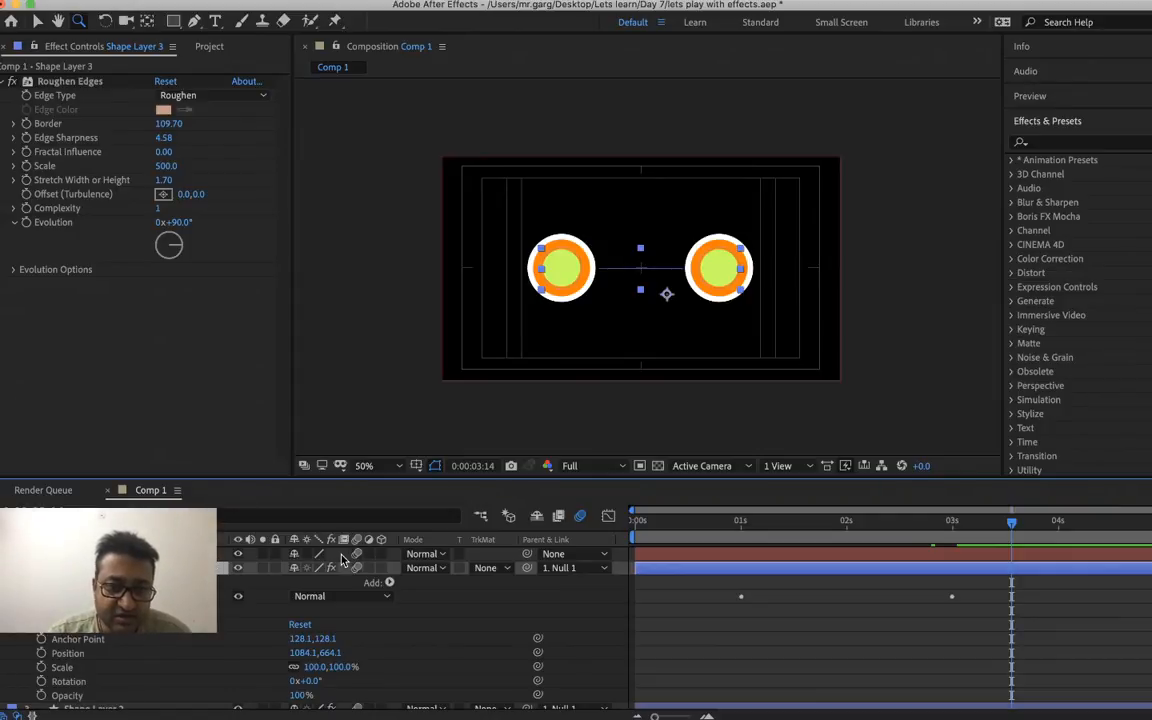
- Add a Twist operator to the green shape layer and set its Angle to 70
click(390, 584)
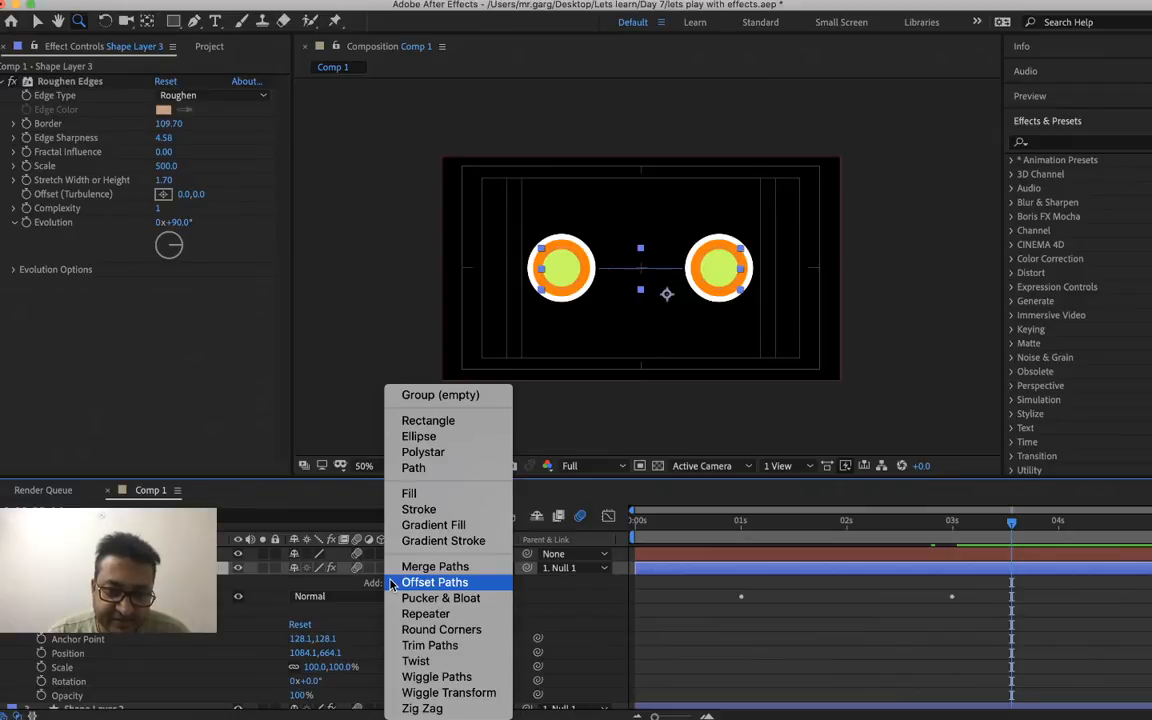
click(476, 663)
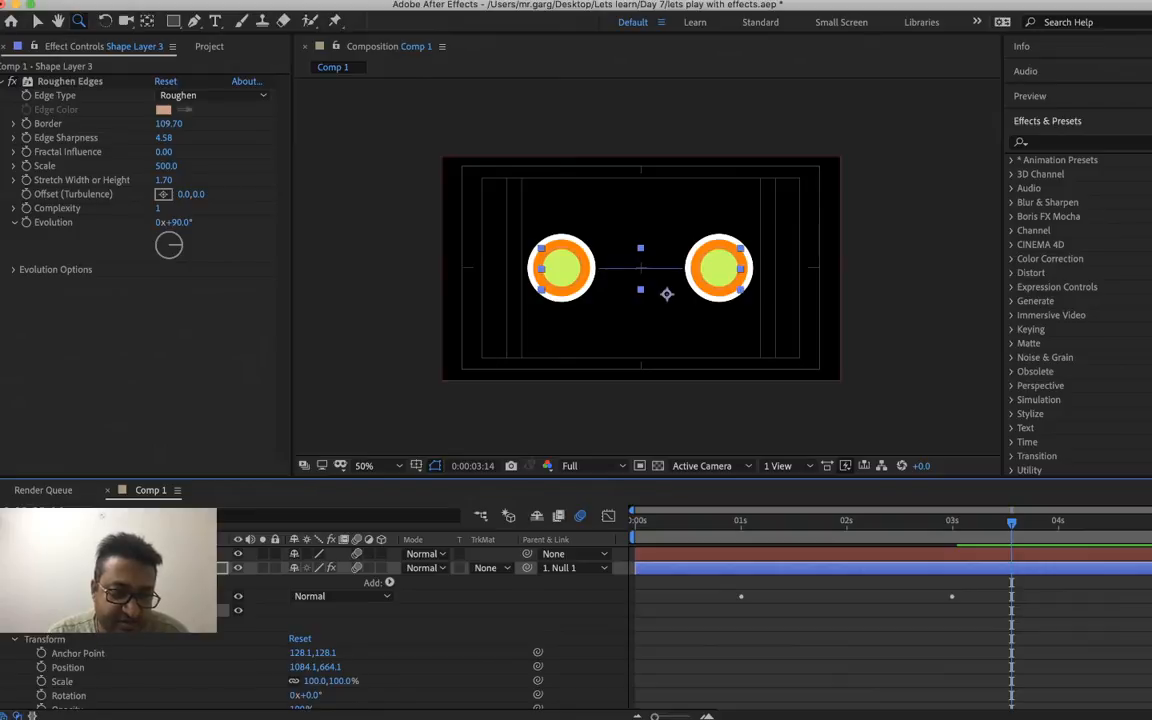
click(29, 610)
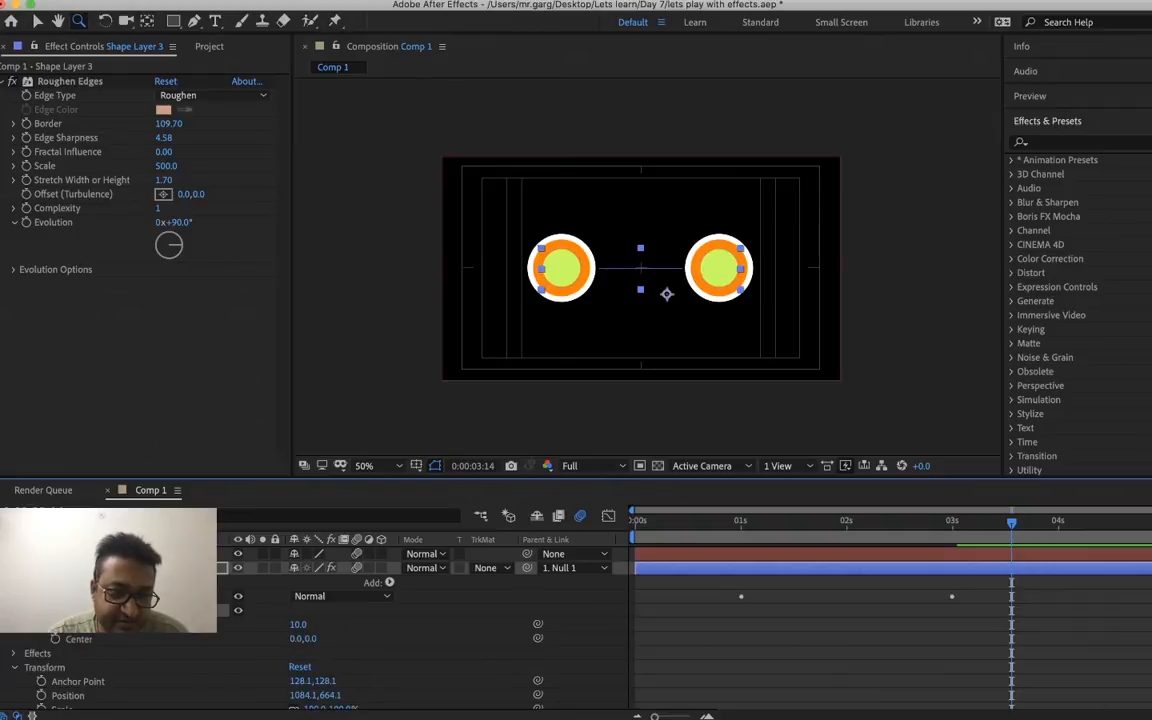
right_click(300, 627)
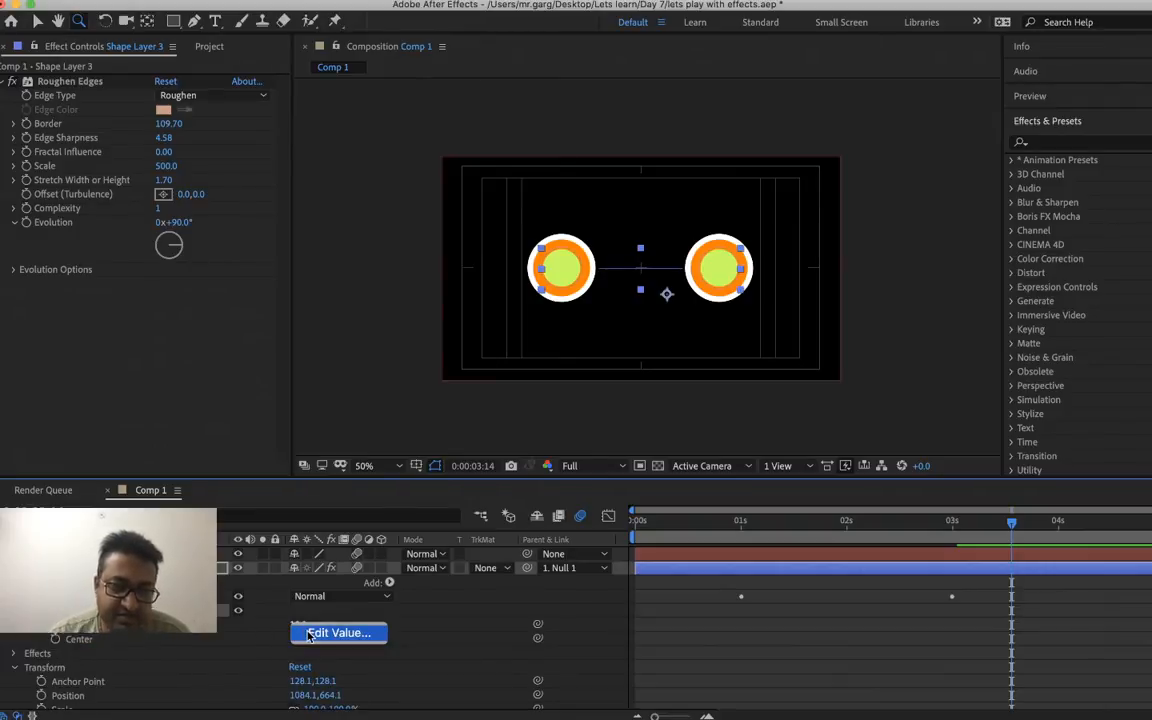
click(338, 633)
key(Return)
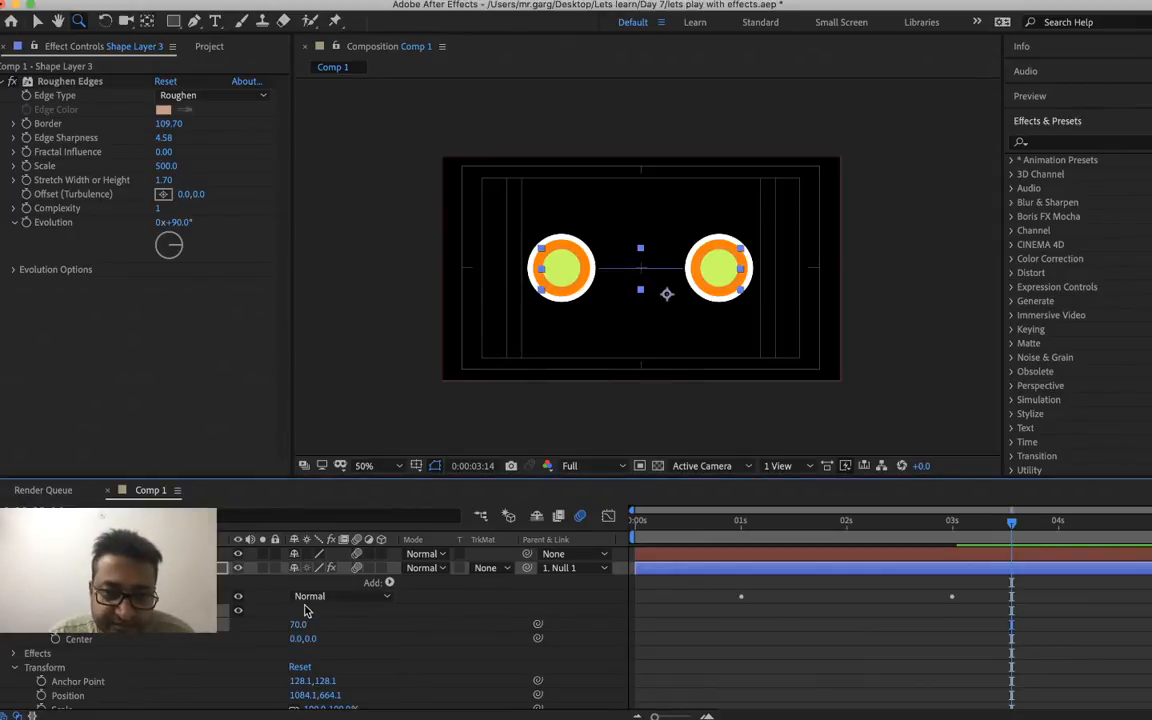
- Set the Twist's Center X value to 90 pixels
right_click(316, 646)
click(316, 646)
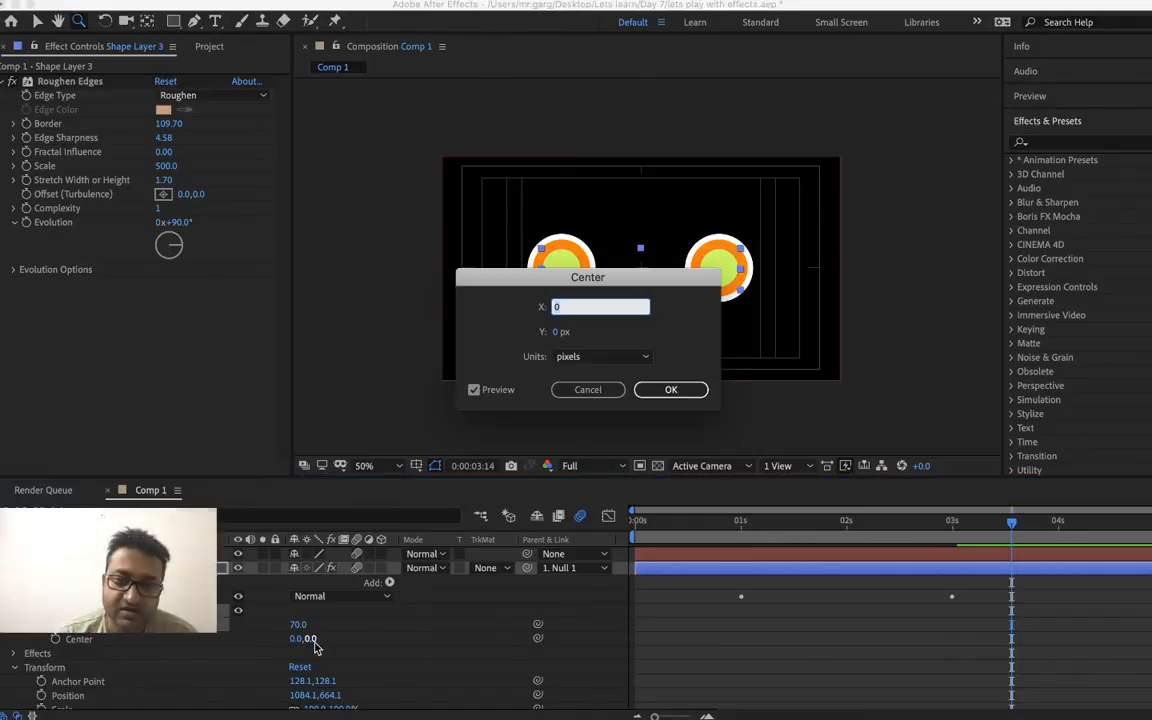
text(90)
key(Return)
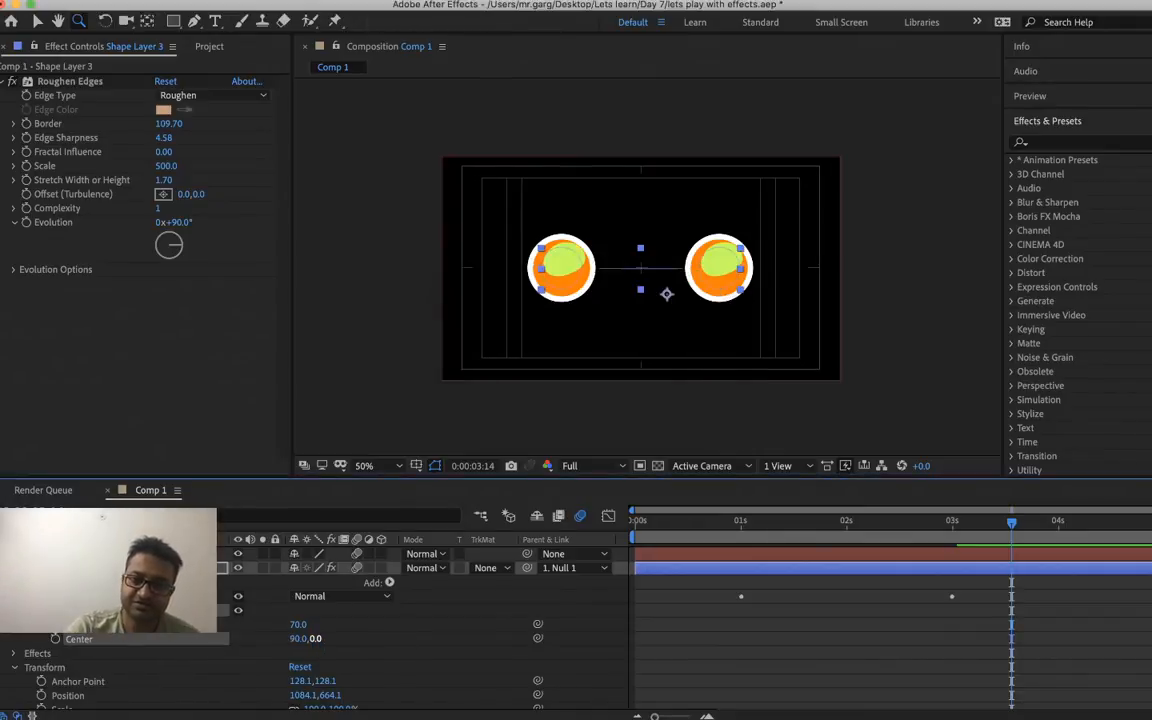
- Preview the animation from about the one-second mark to check the twisted green shape
click(738, 528)
click(675, 594)
key(space)
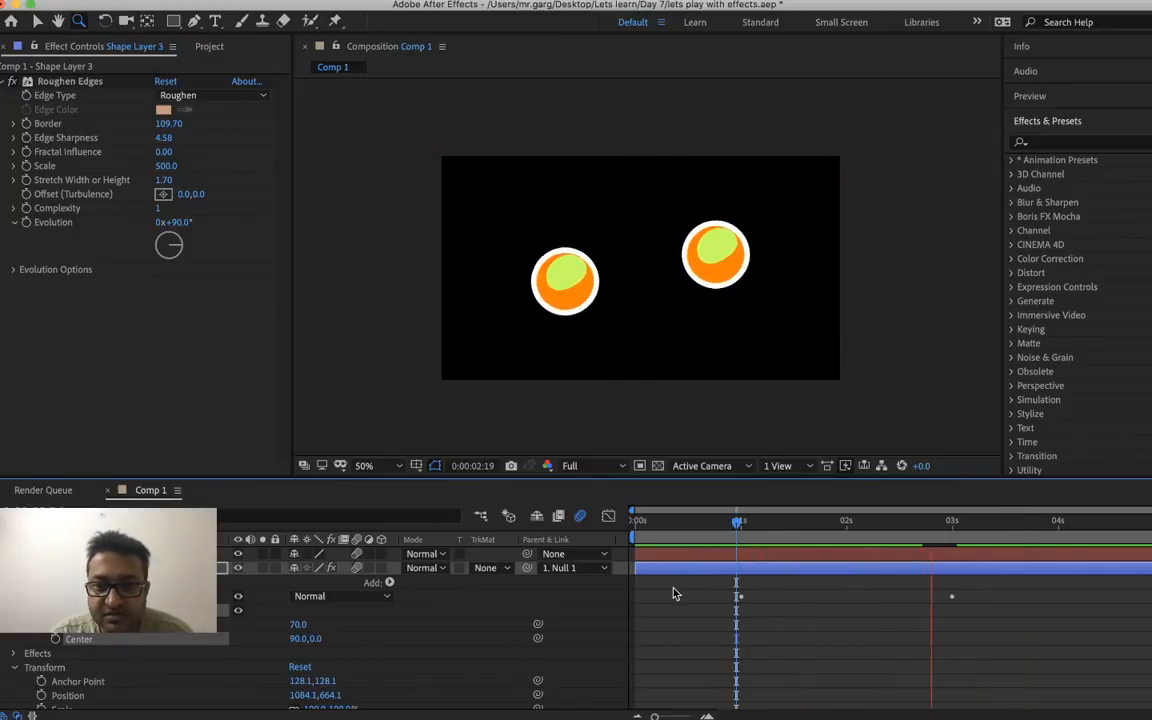
key(space)
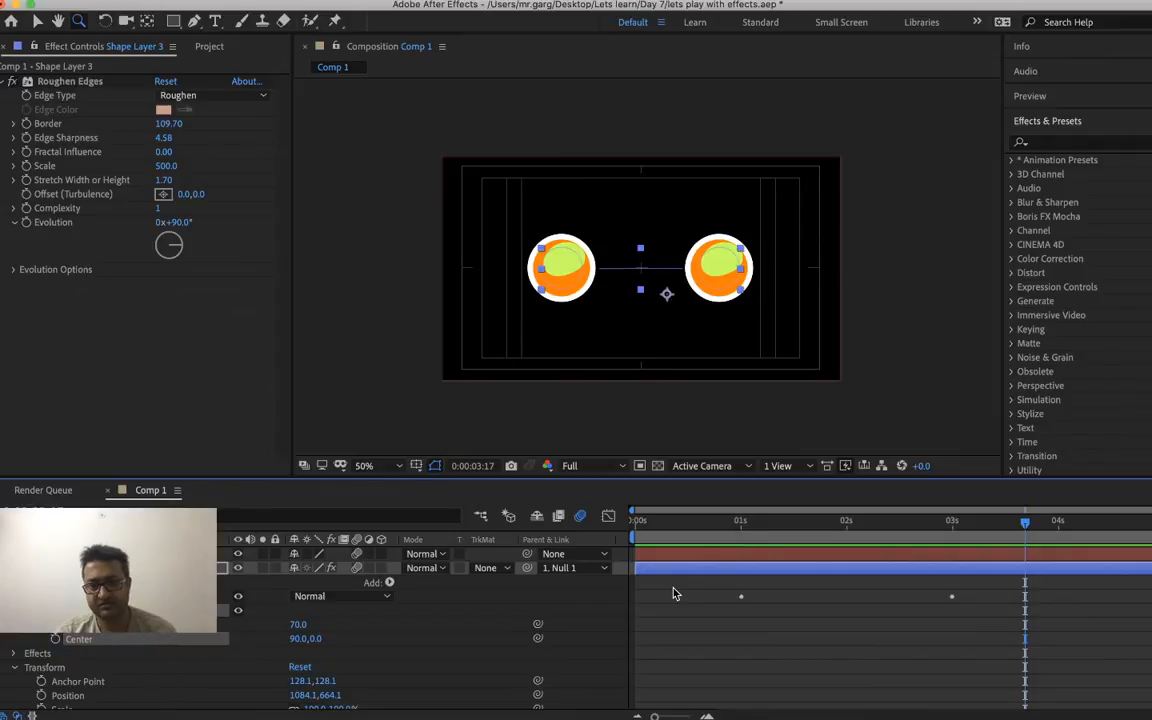
- Start animating the Twist's Center at one second with an X value of 0 pixels
click(737, 524)
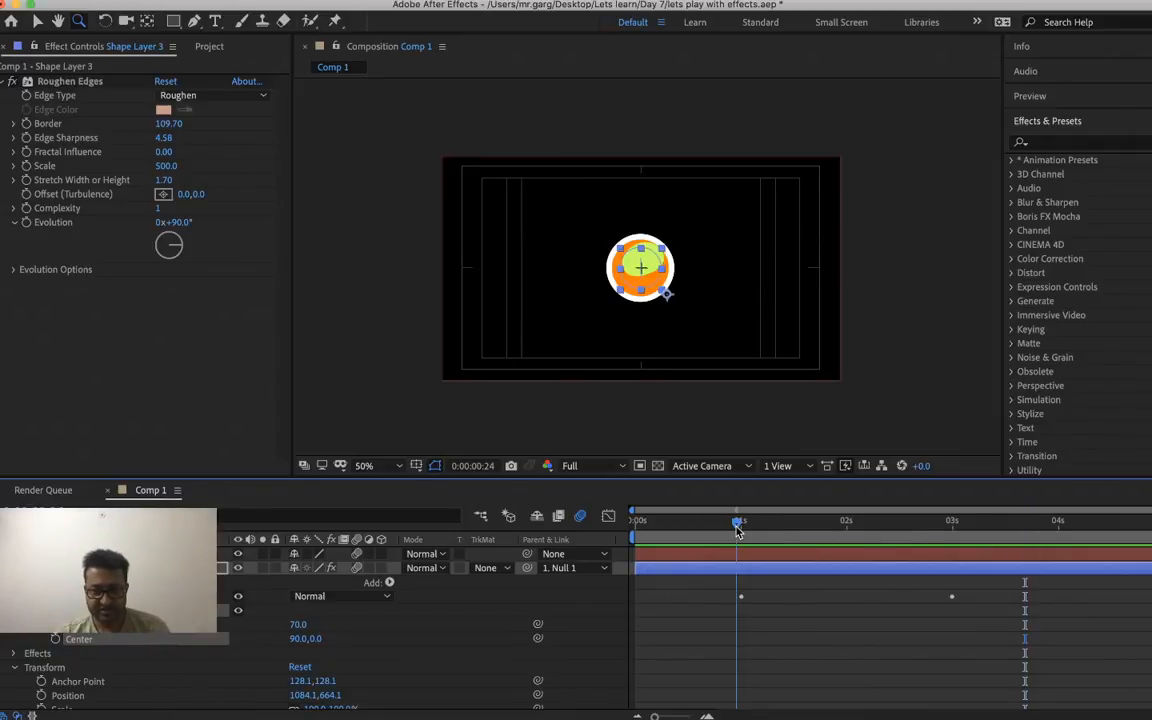
click(55, 638)
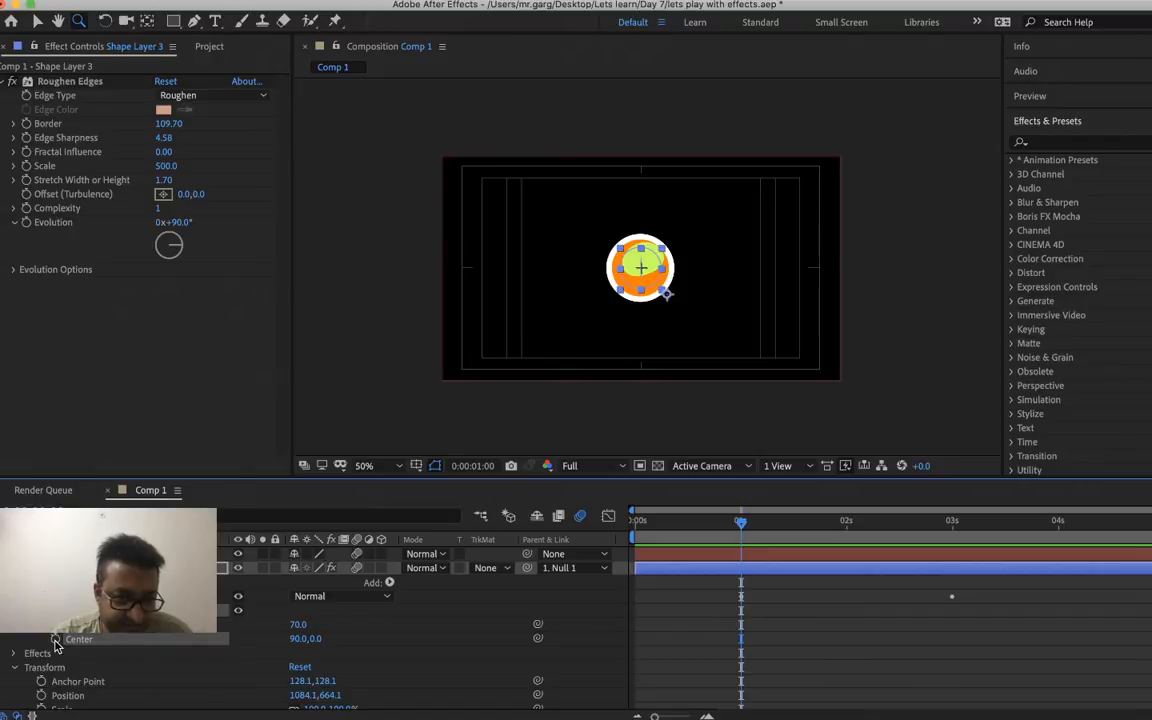
right_click(318, 643)
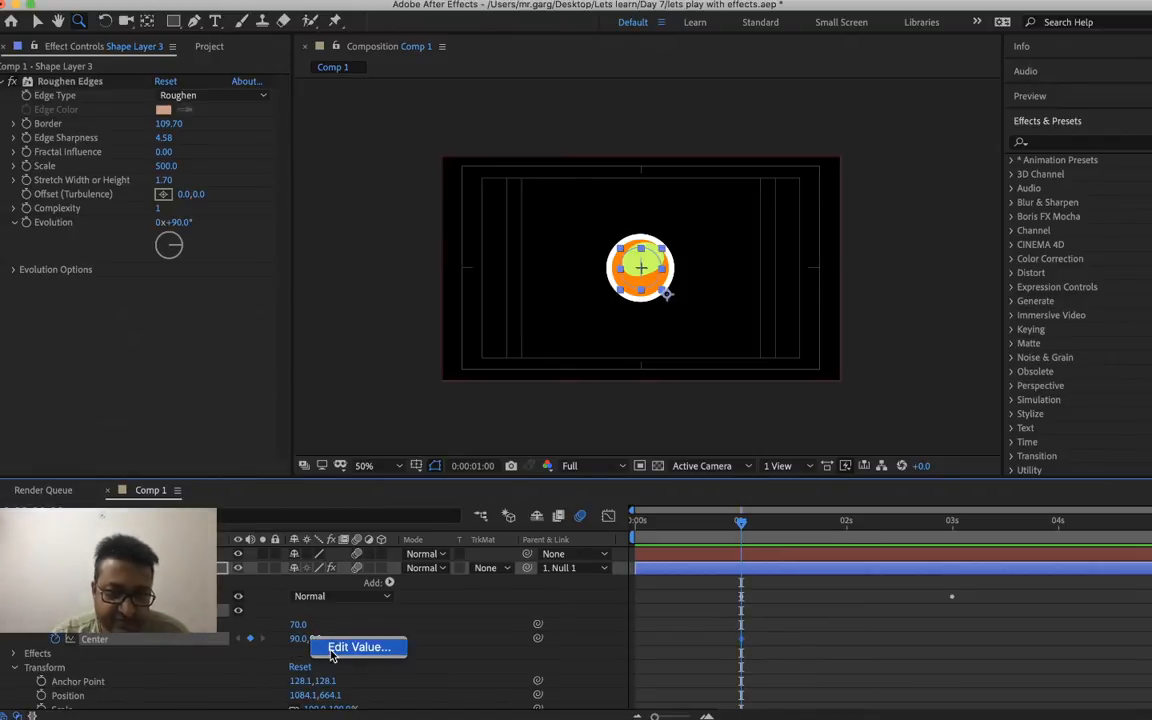
click(345, 647)
text(0)
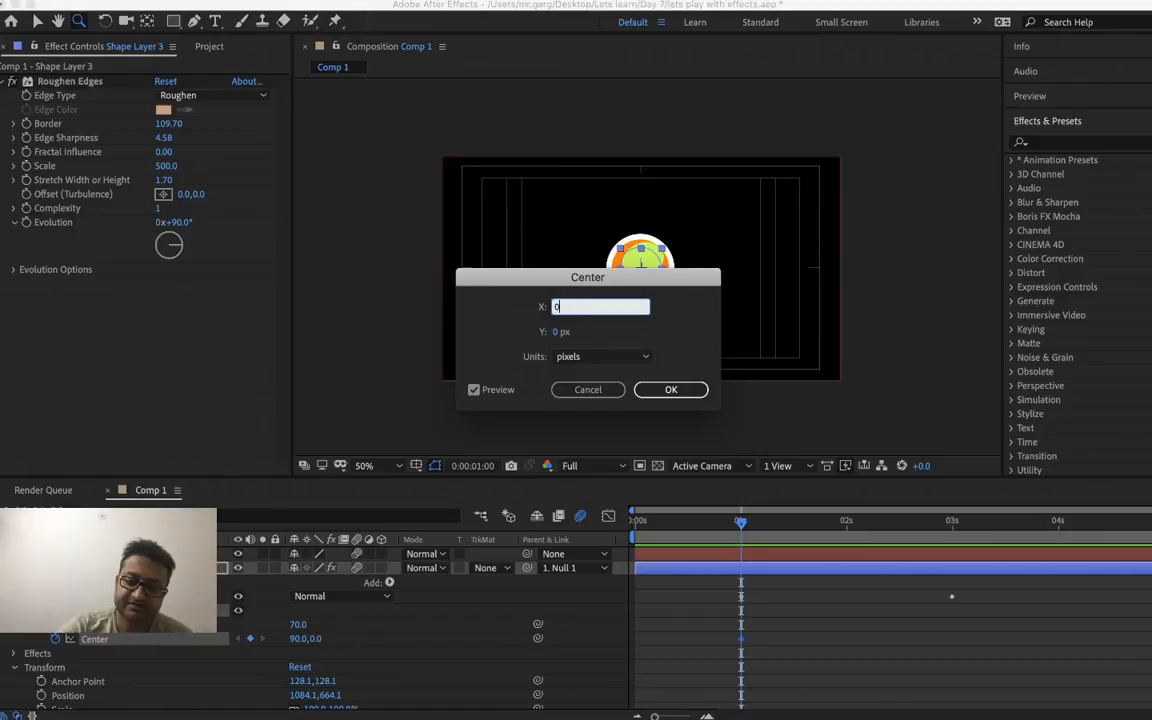
key(Return)
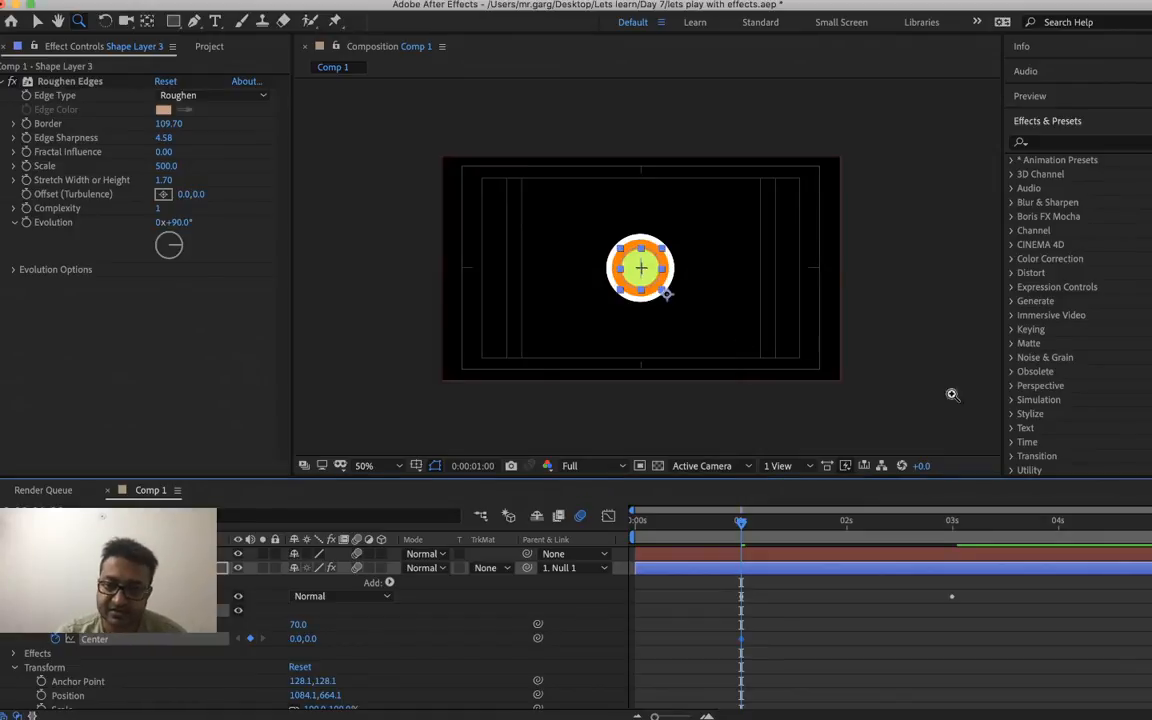
- Keyframe the Twist's Center X at 180 pixels at the three-second mark and preview the animation
click(951, 522)
drag(951, 522, 955, 523)
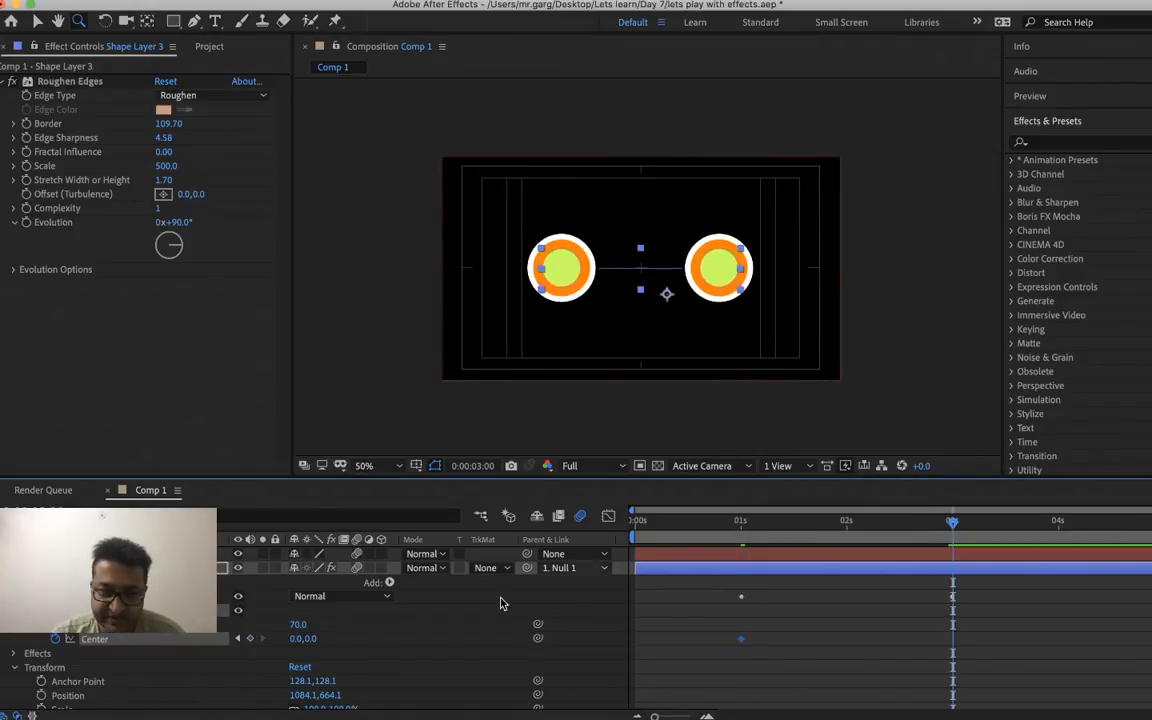
right_click(311, 641)
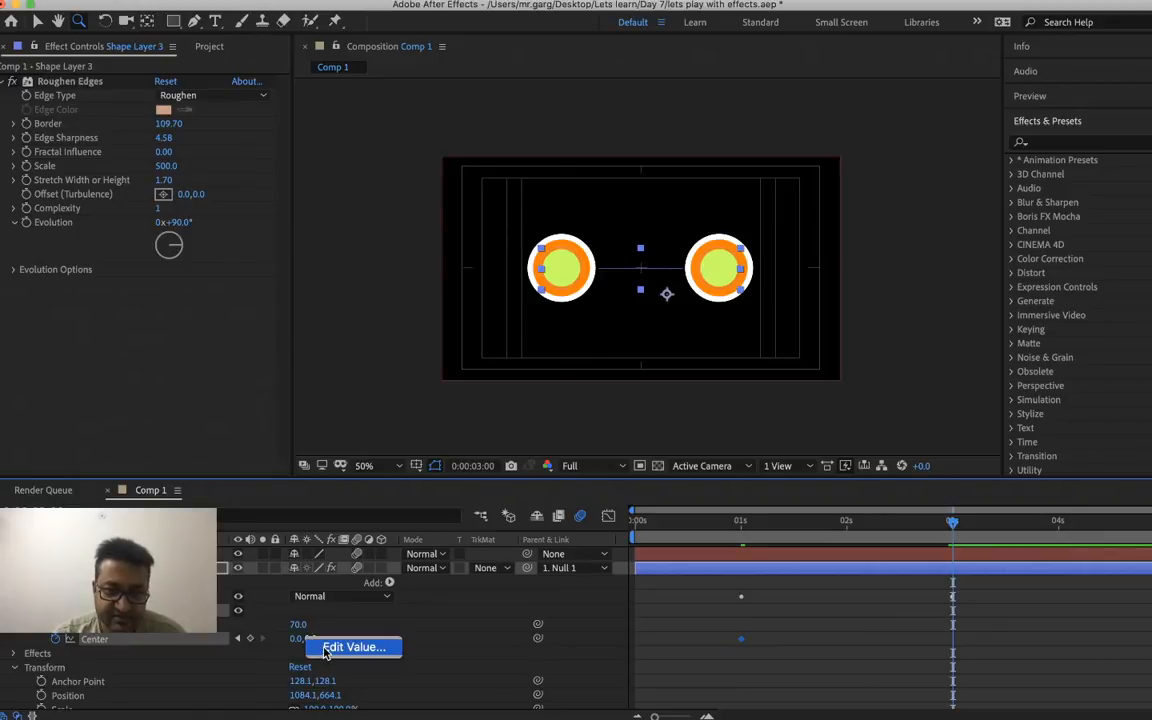
click(327, 647)
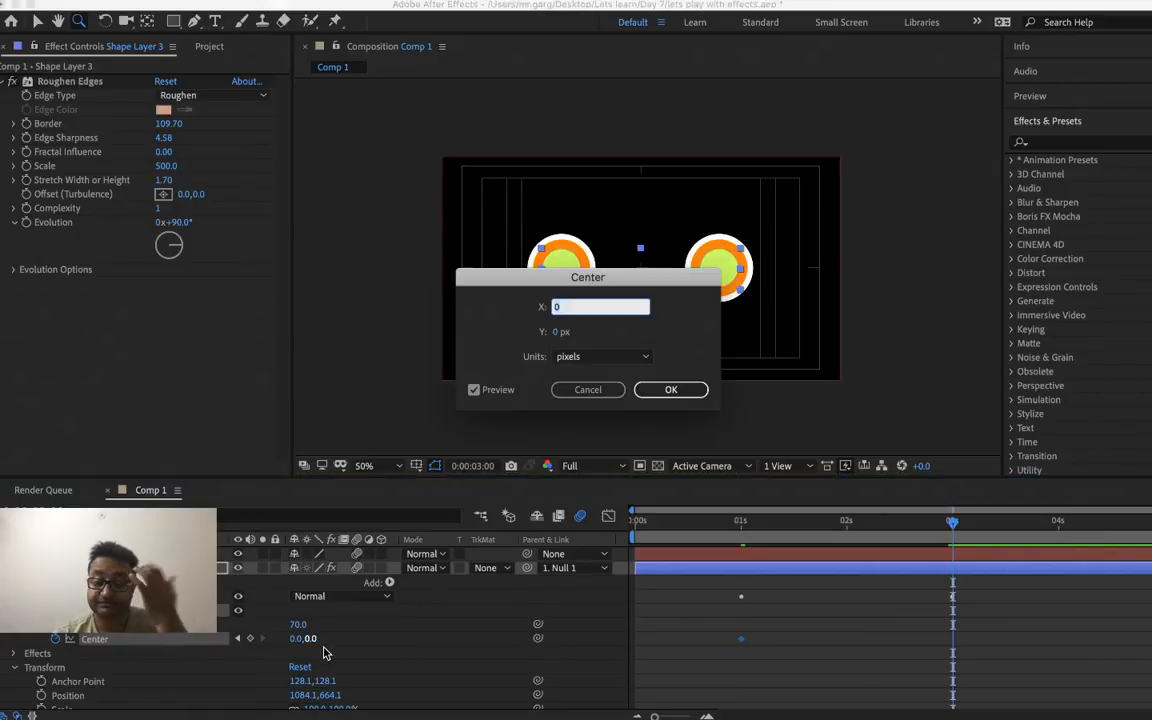
key(Return)
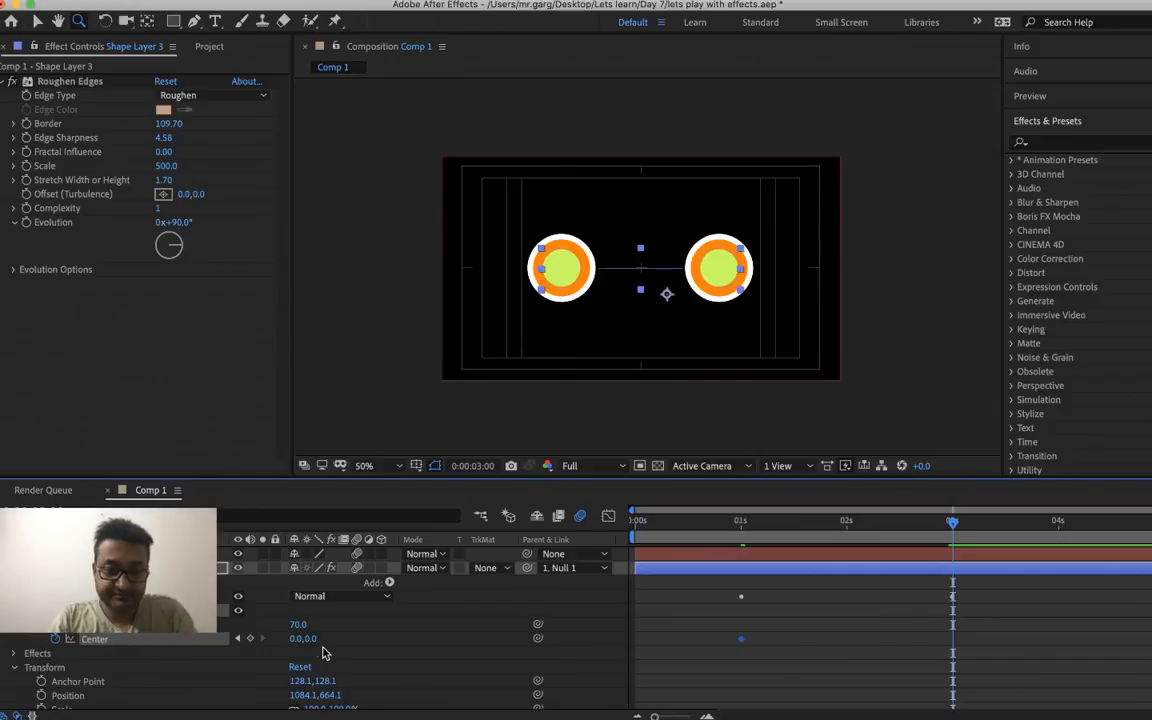
right_click(320, 641)
click(354, 647)
text(1)
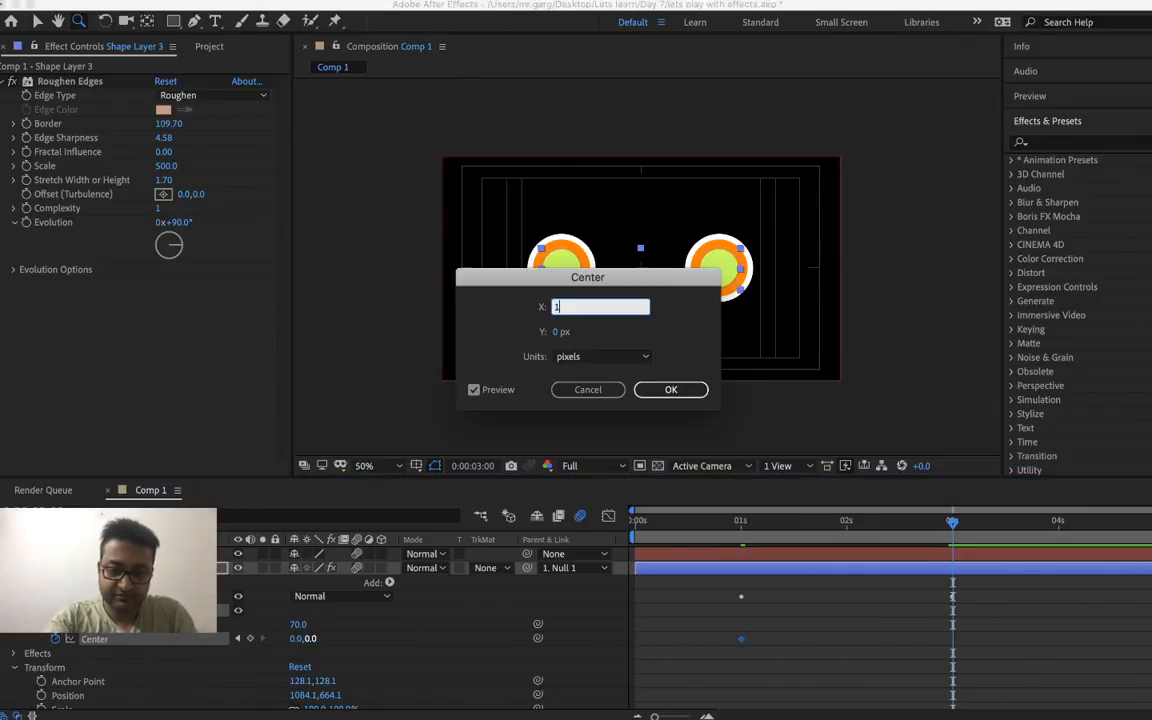
text(80)
key(Return)
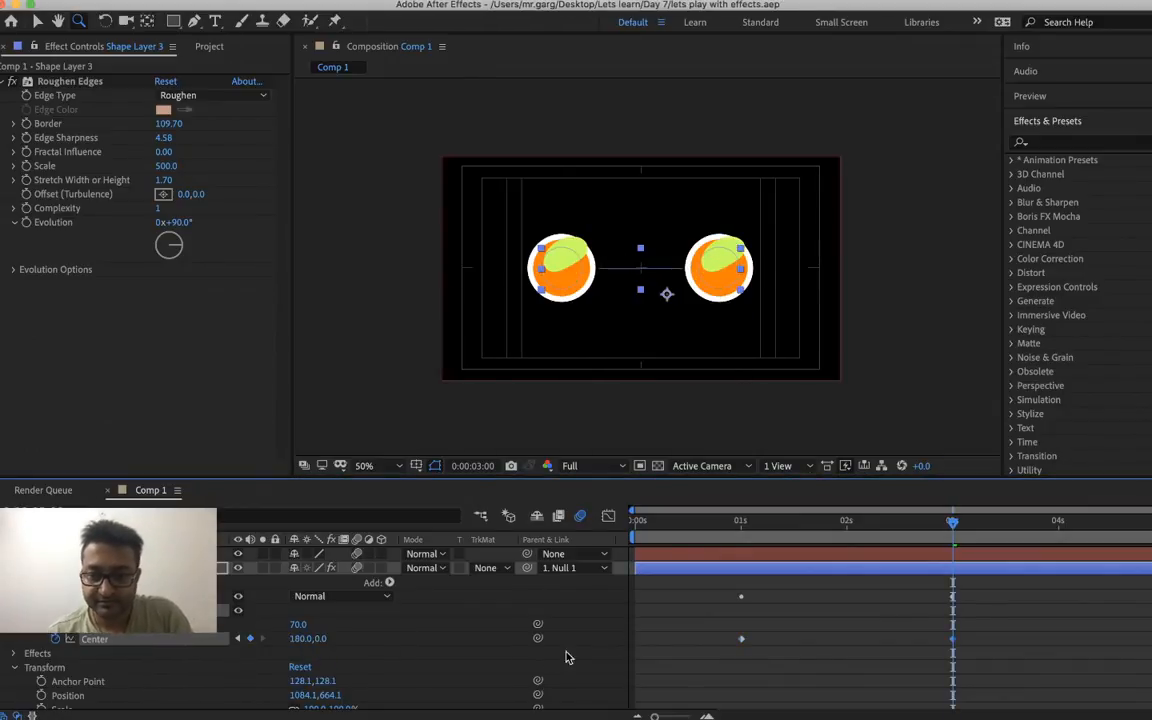
click(698, 520)
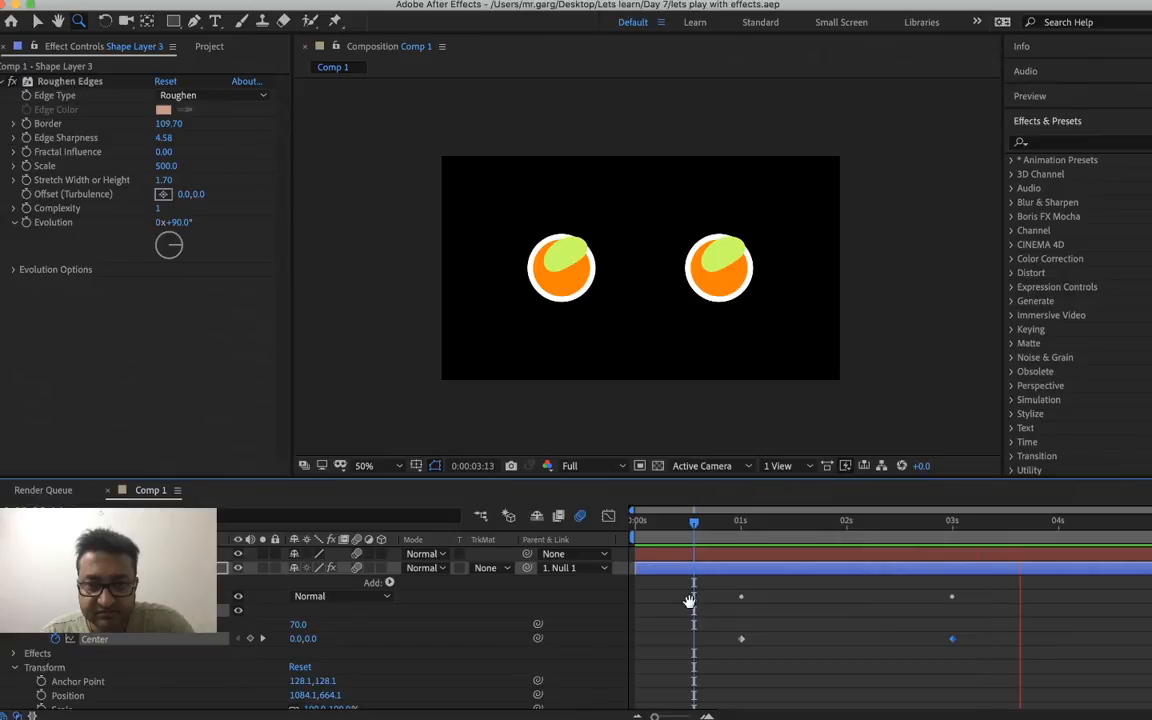
key(space)
- Move the Center keyframe with X at 180 from three seconds to two seconds
click(846, 527)
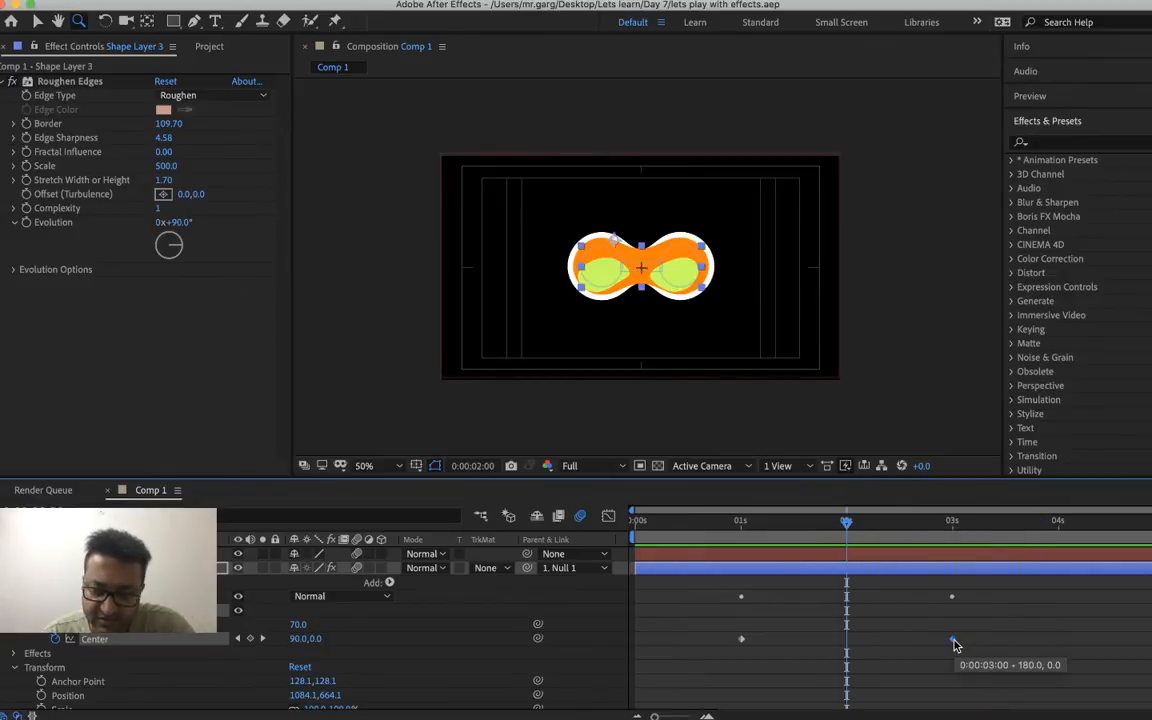
key(Delete)
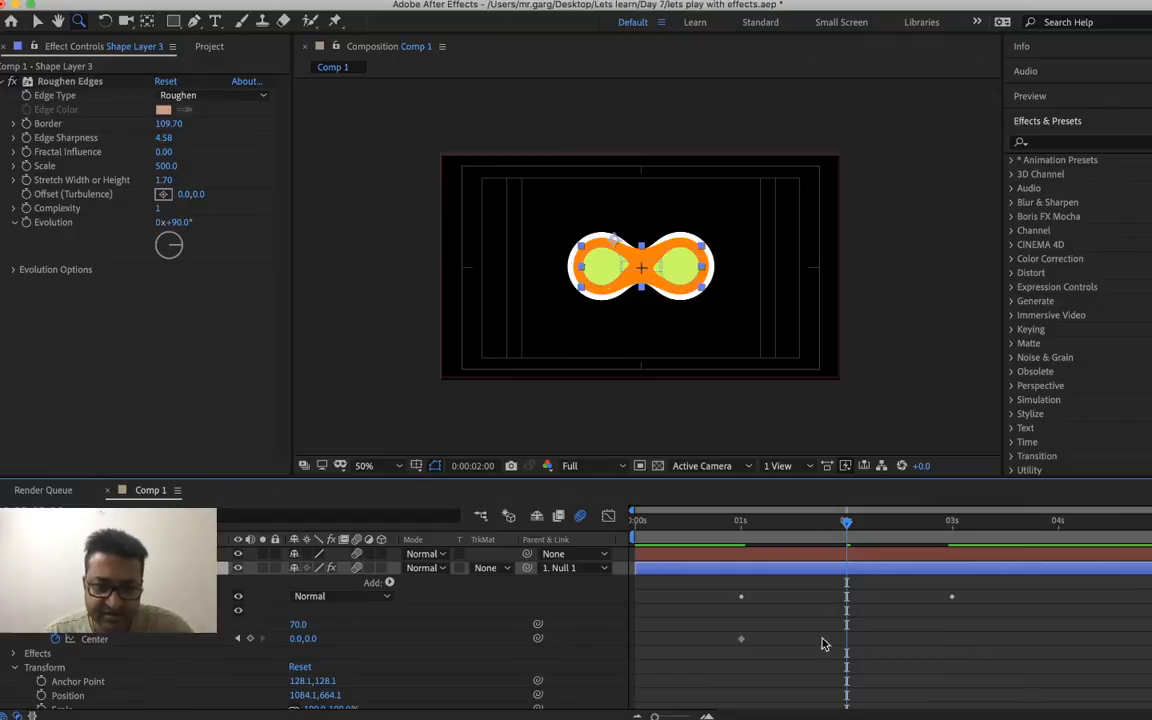
right_click(118, 643)
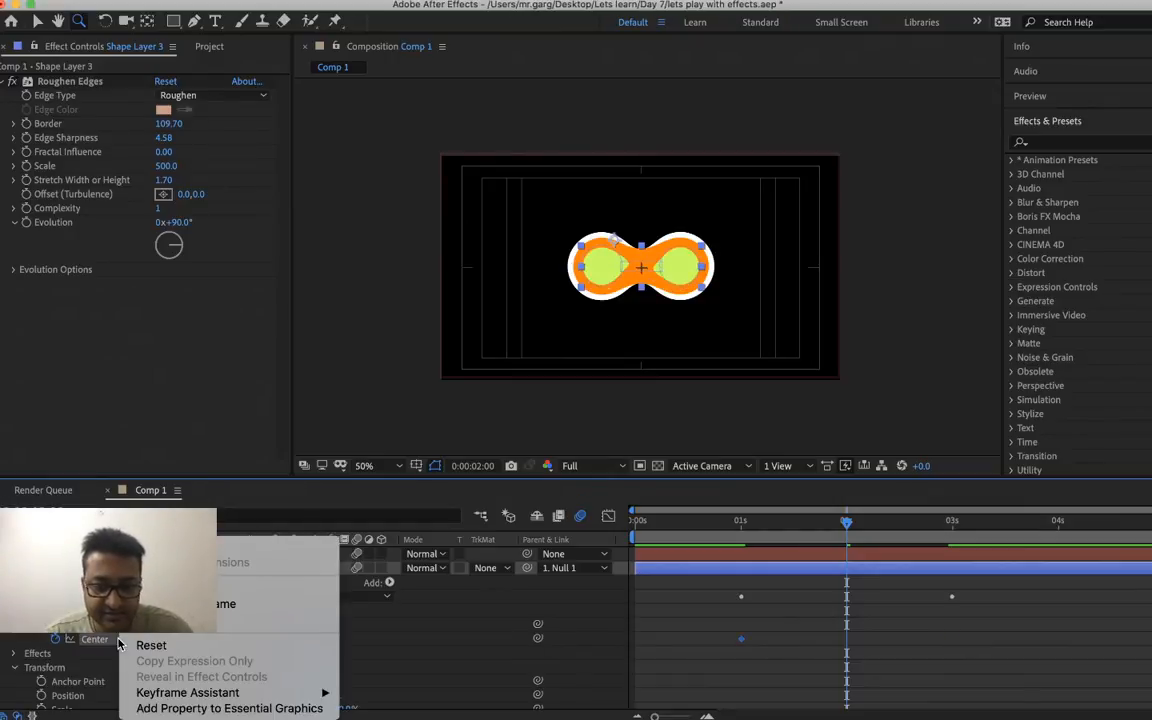
click(151, 645)
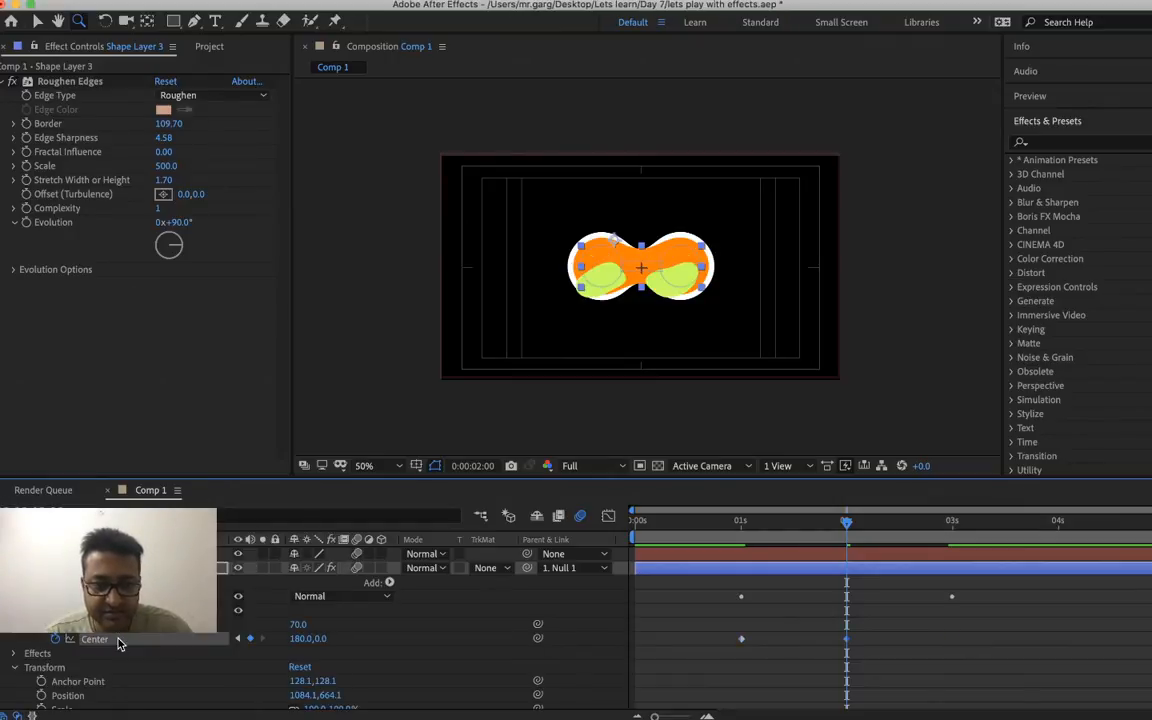
- Keyframe the Twist's Center X at 0 pixels at the three-second mark
click(949, 523)
click(951, 524)
right_click(302, 640)
click(320, 646)
text(0)
key(Return)
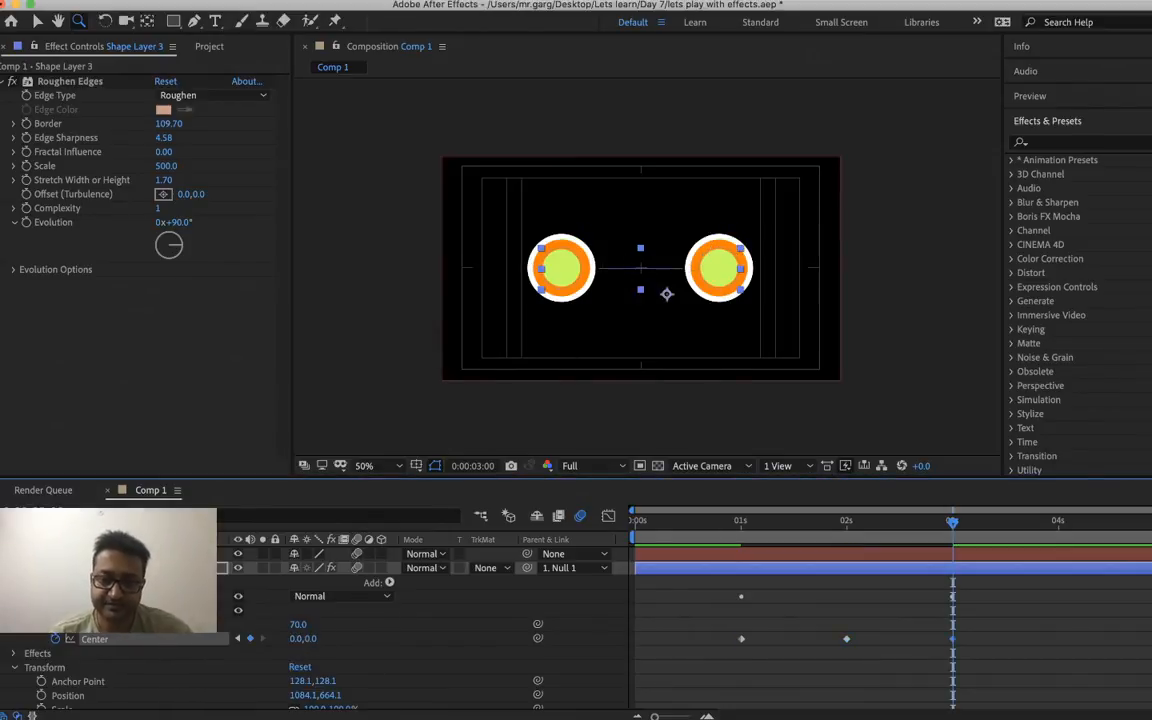
- Preview the animation from the one-second mark to check the green shape's twist
key(space)
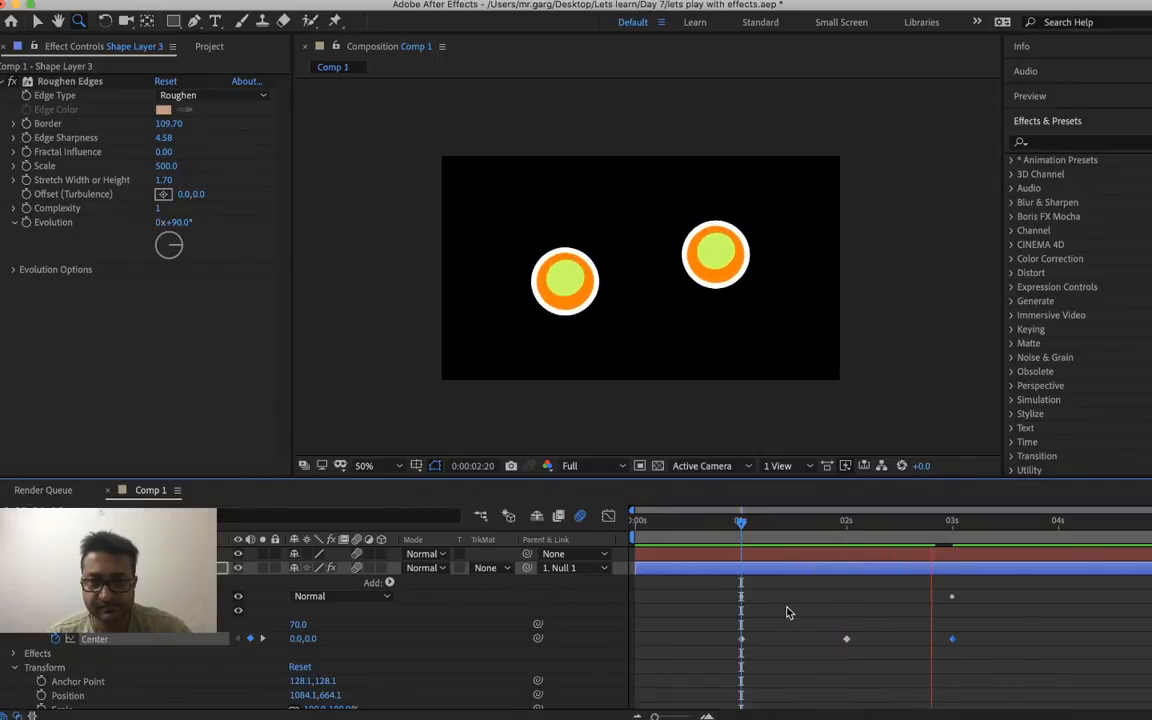
click(741, 522)
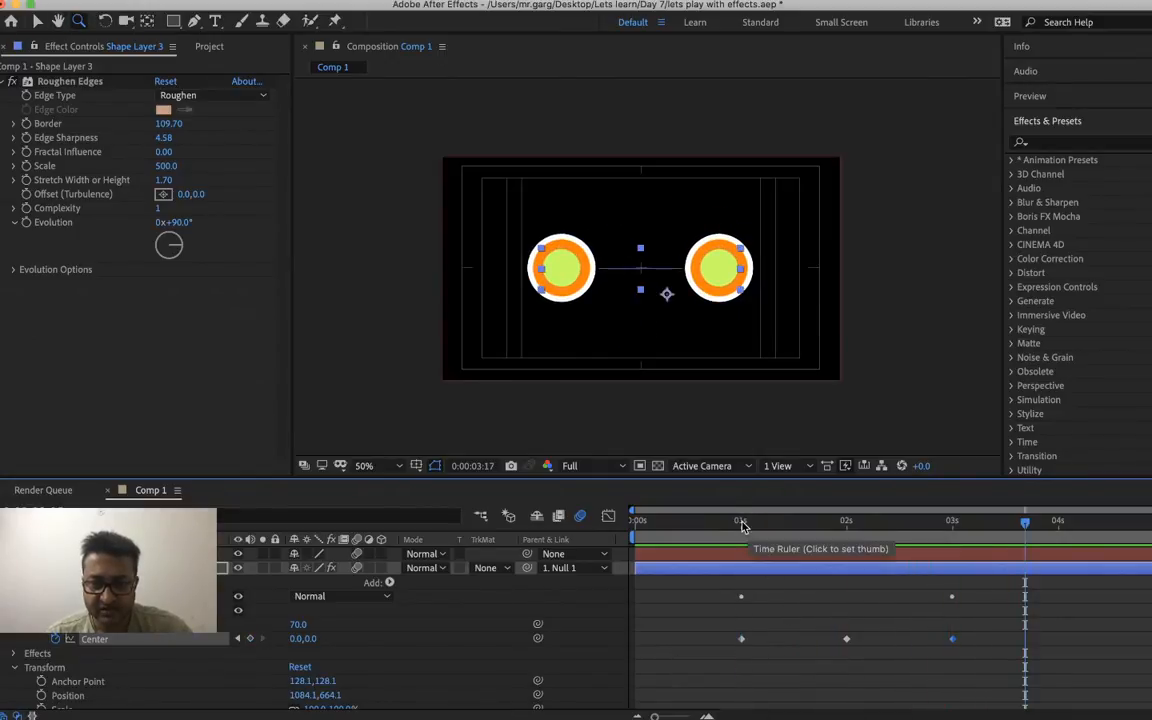
key(space)
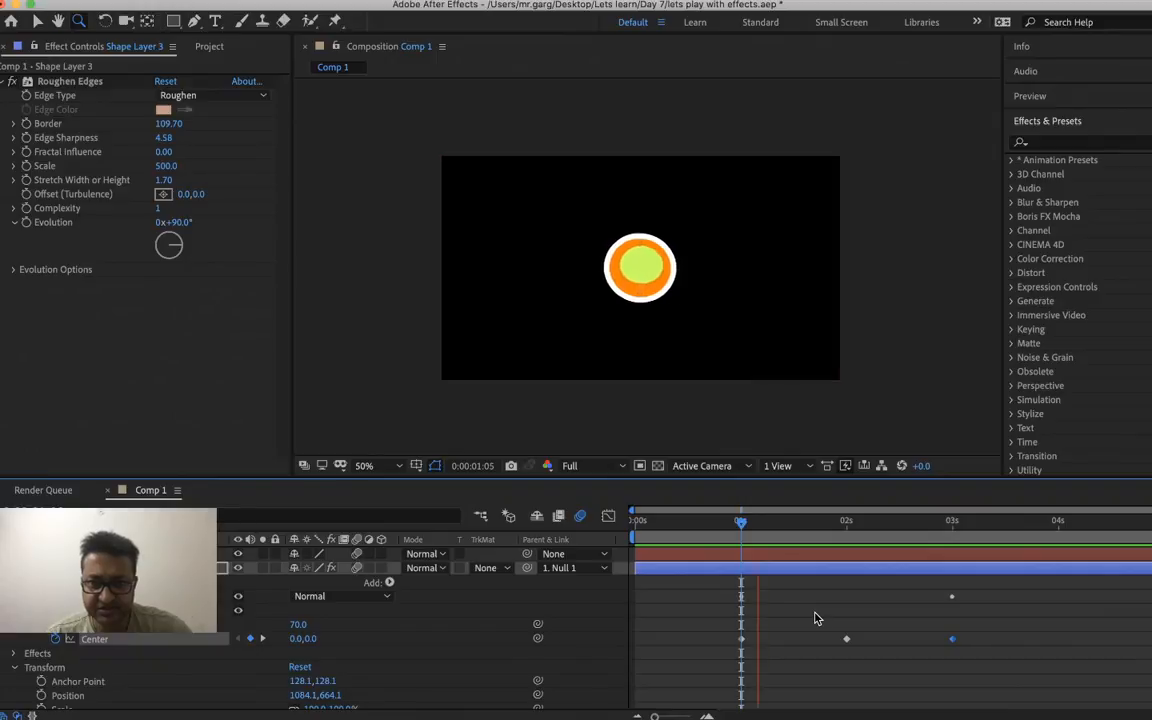
key(space)
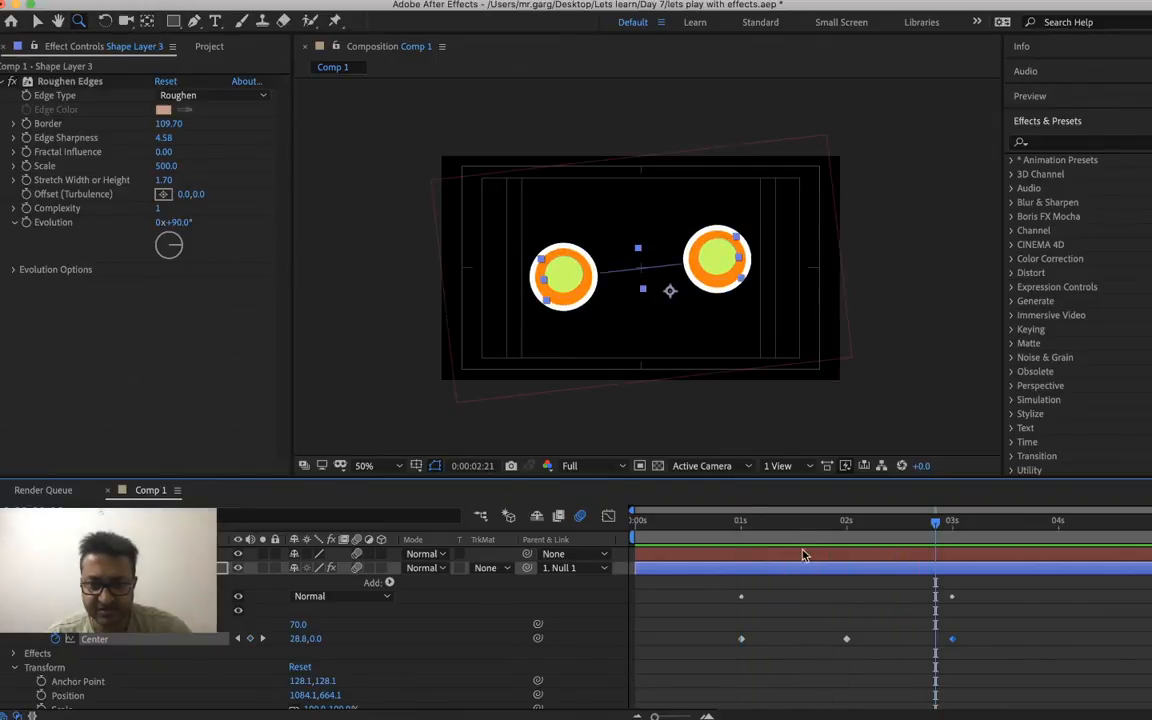
- Move the two-second Center keyframe earlier to 0:00:01:12
click(791, 540)
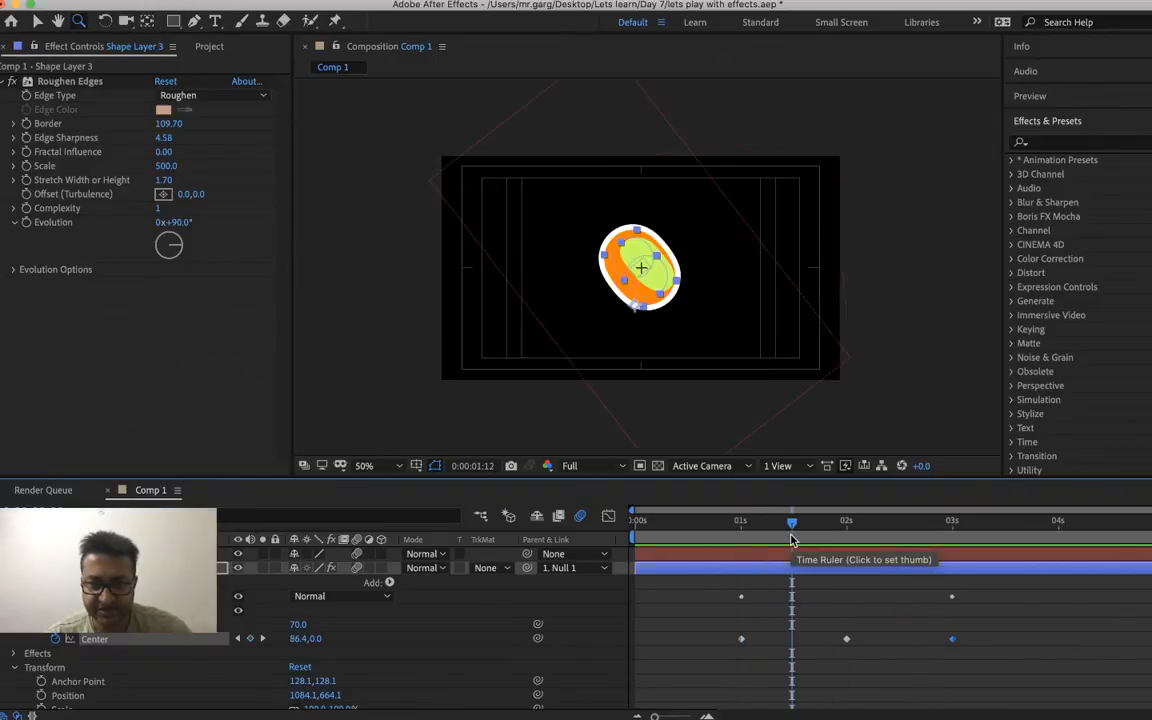
right_click(846, 639)
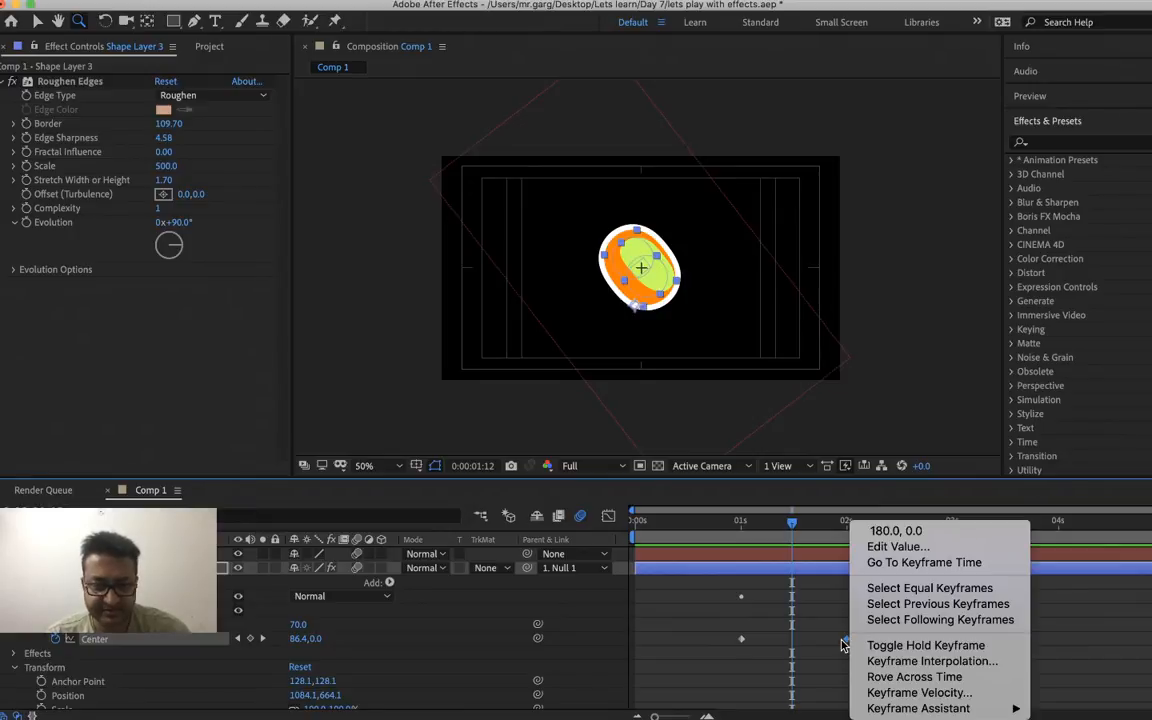
click(842, 640)
key(Delete)
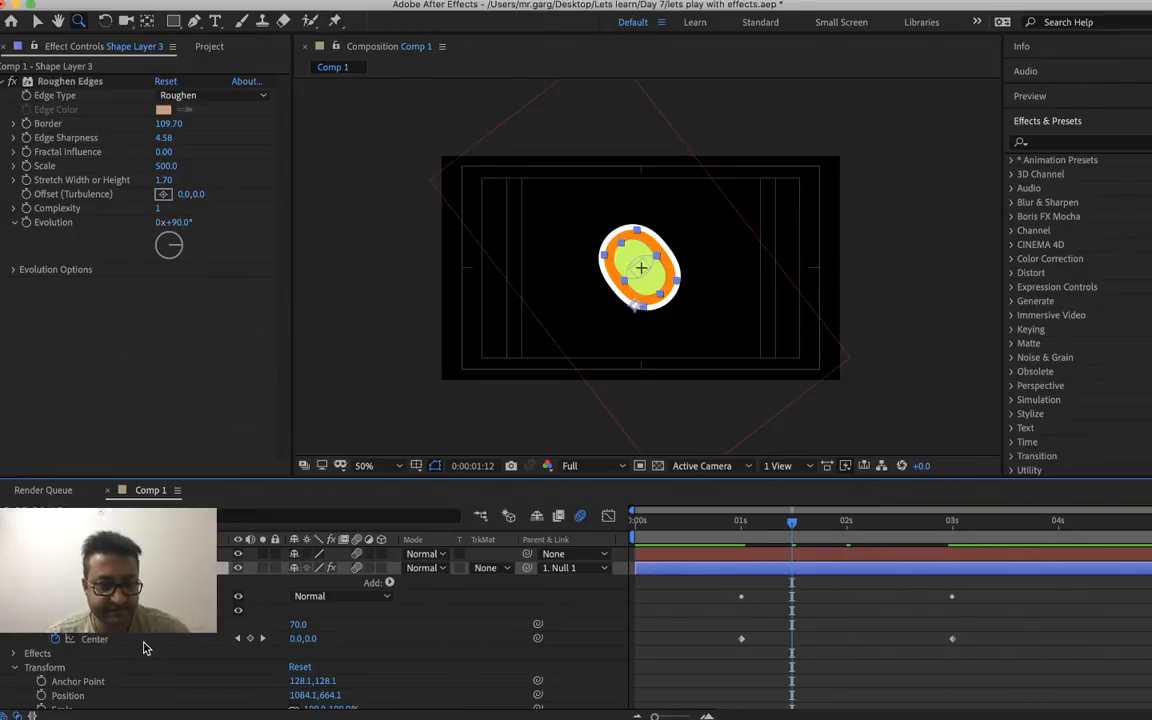
right_click(143, 648)
click(177, 645)
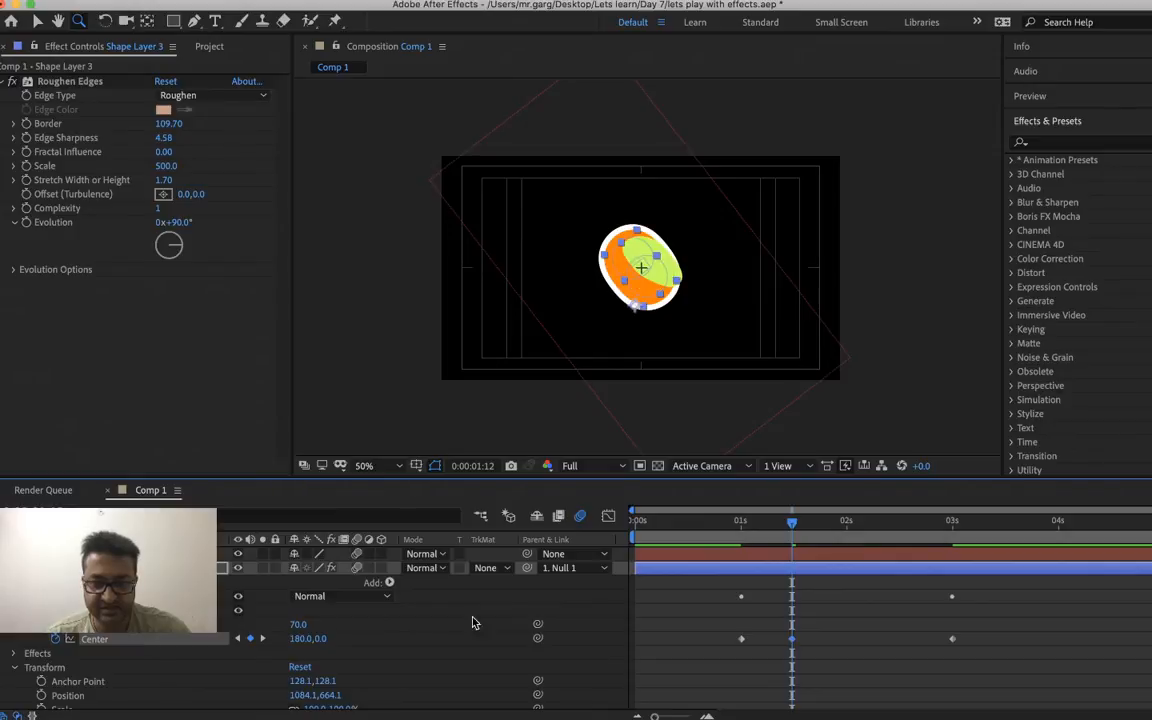
- At 0:00:02:02, keyframe the Twist's Center with X at 0 and Y at 190 pixels
click(853, 532)
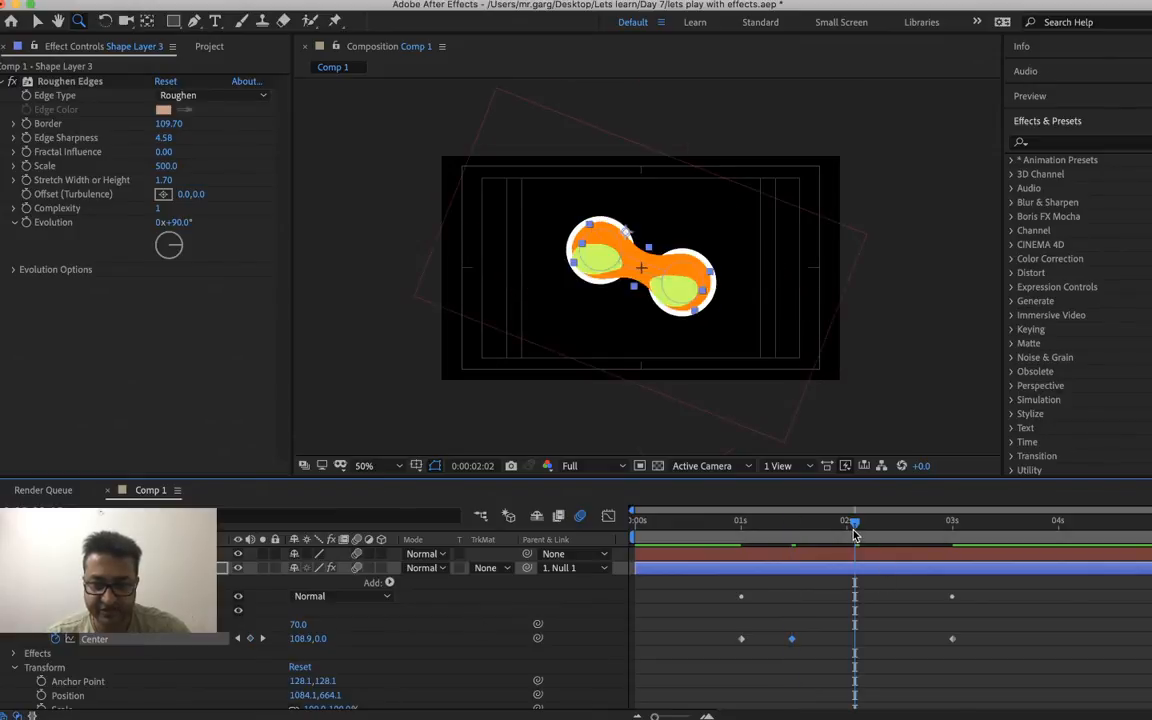
right_click(305, 648)
click(313, 648)
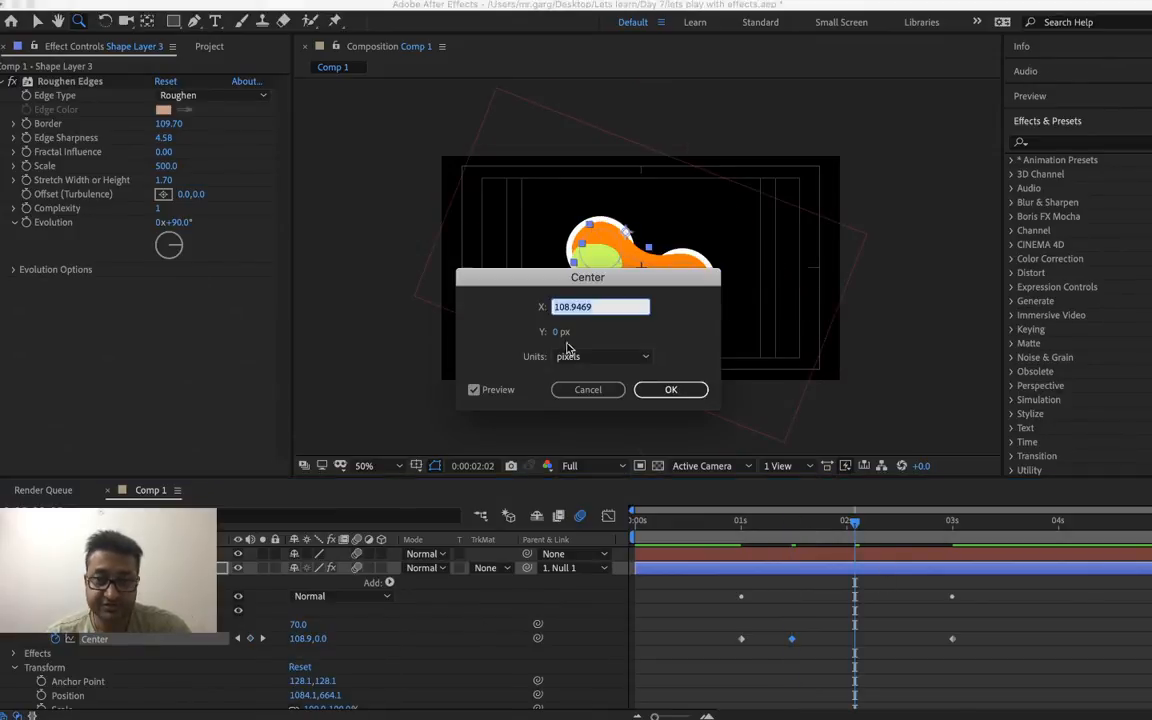
text(0)
key(Return)
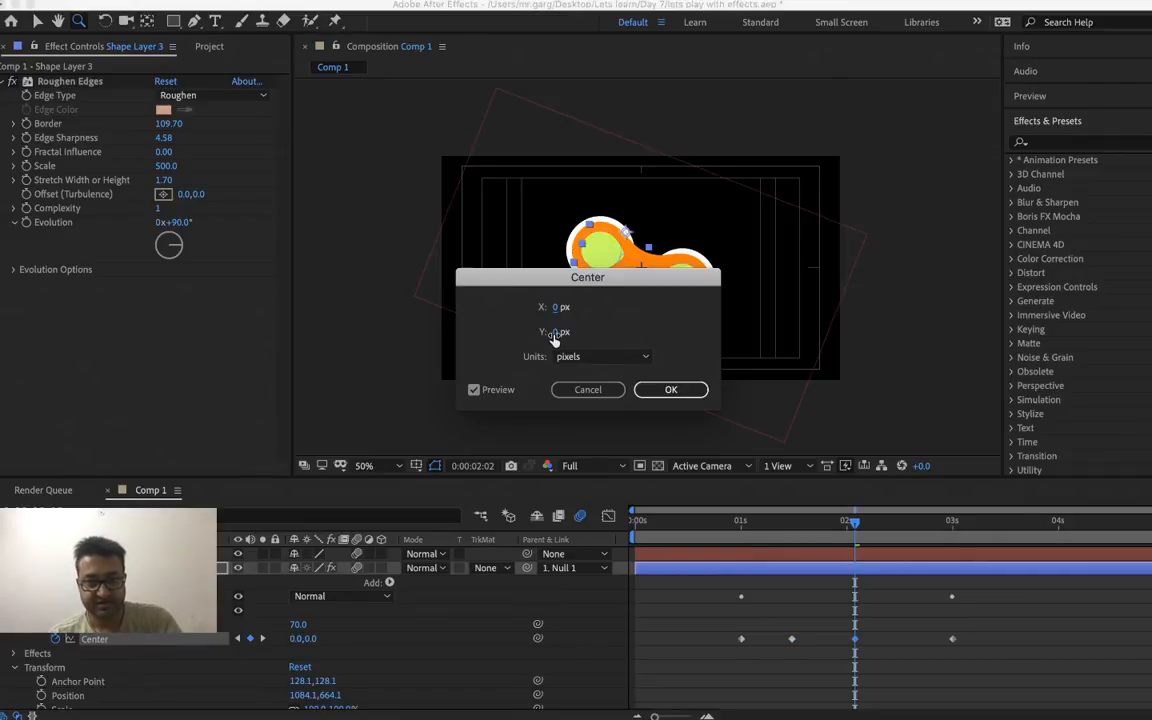
key(Tab)
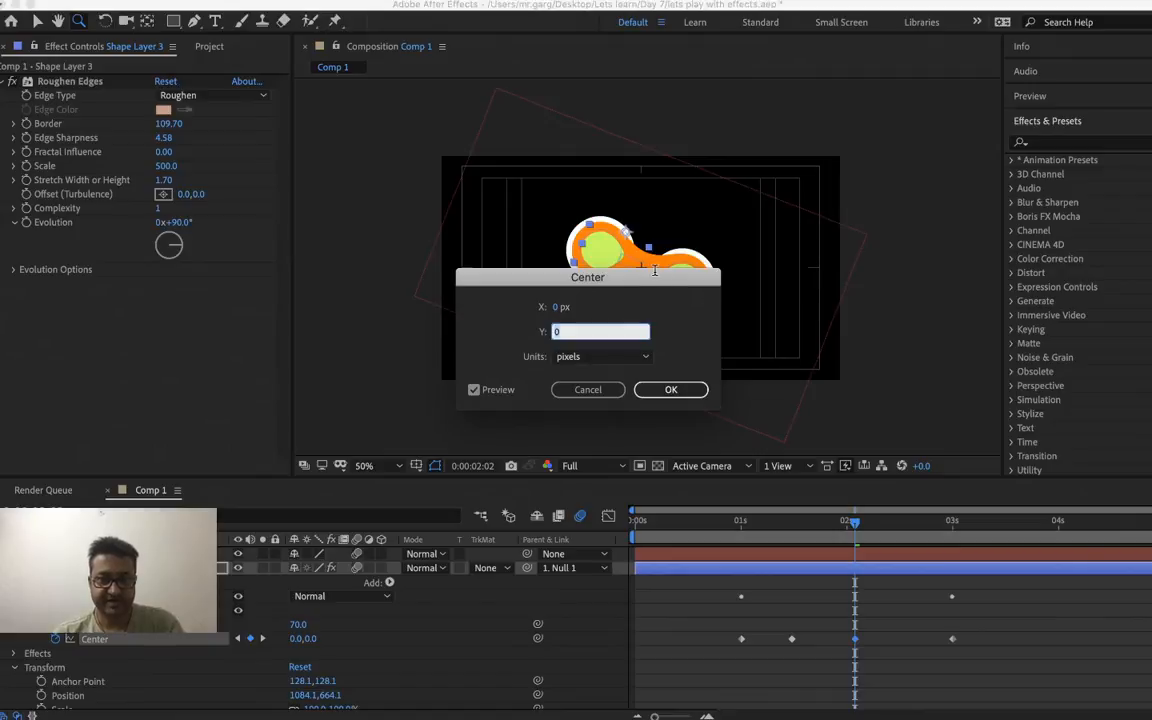
text(190)
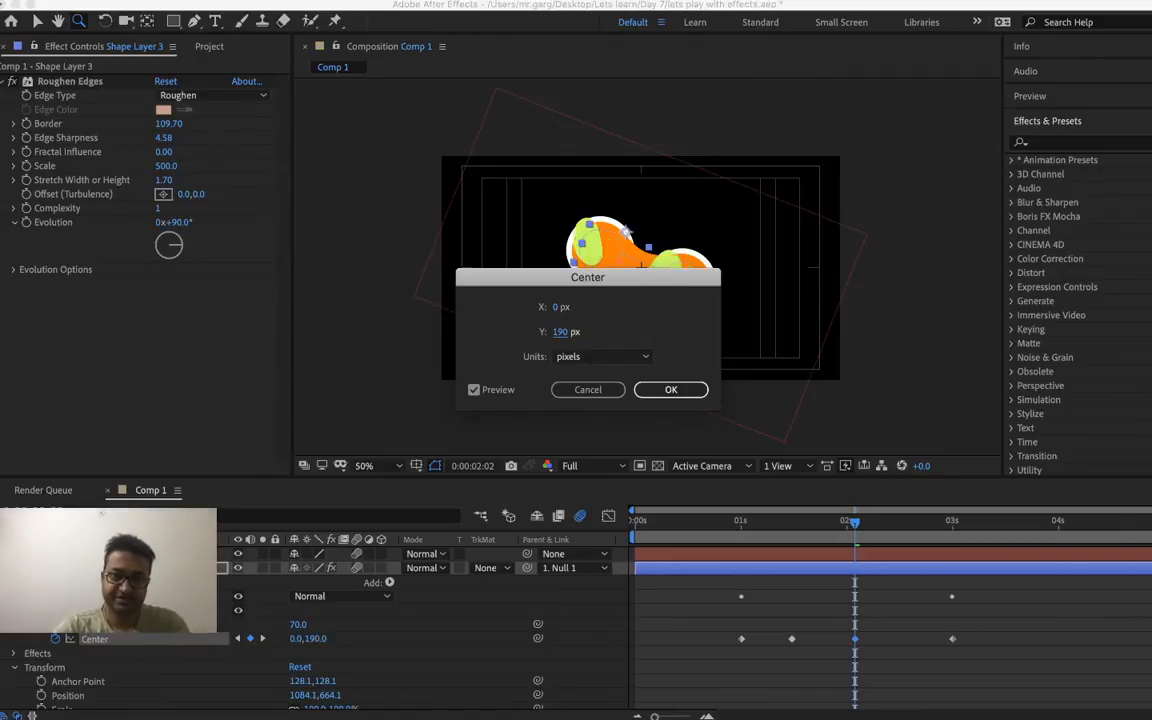
key(Return)
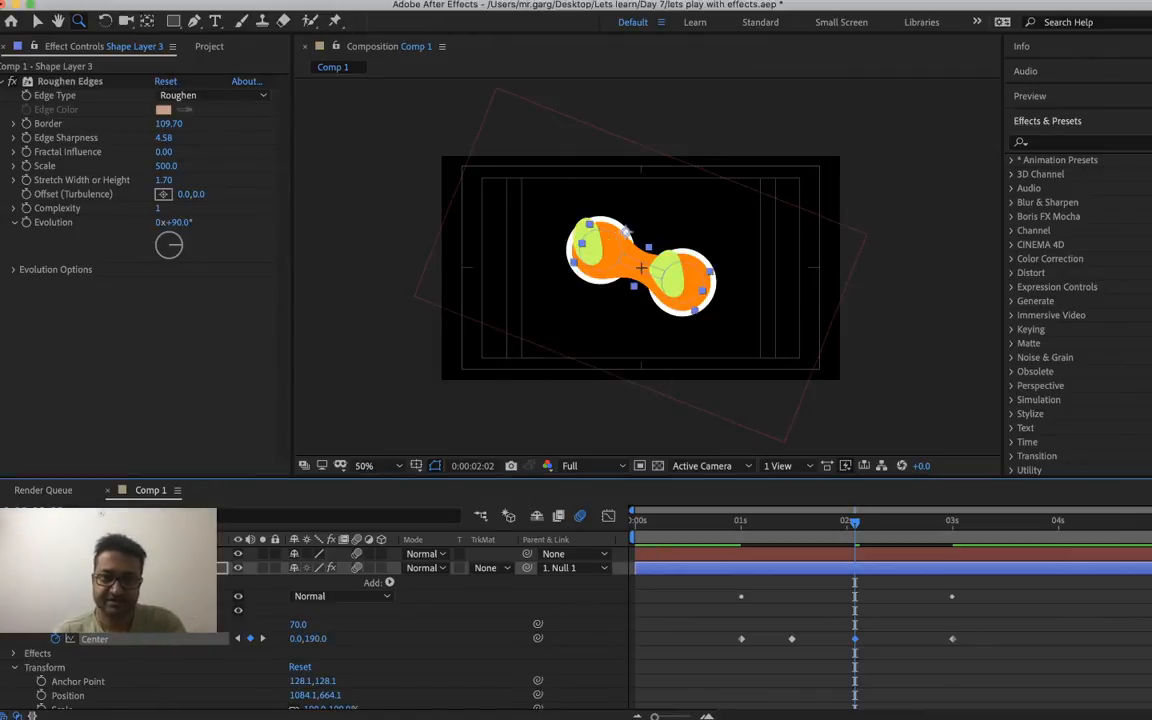
- Preview the twist animation from just before the one-second mark
click(724, 522)
key(space)
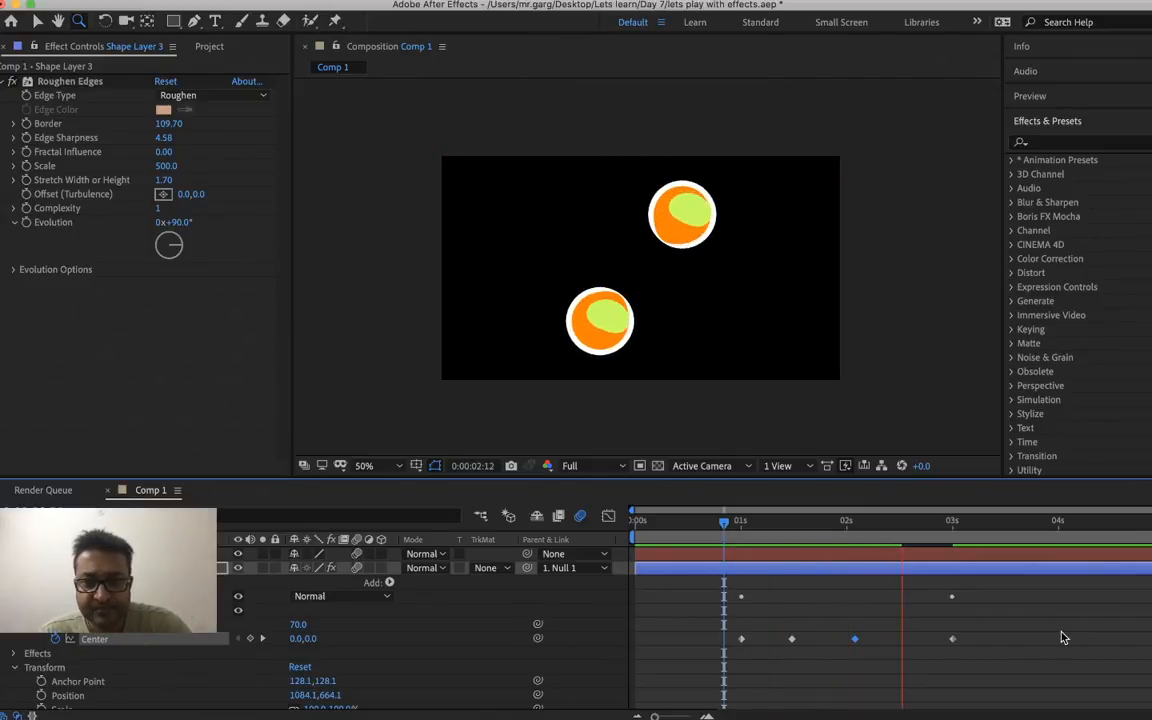
key(space)
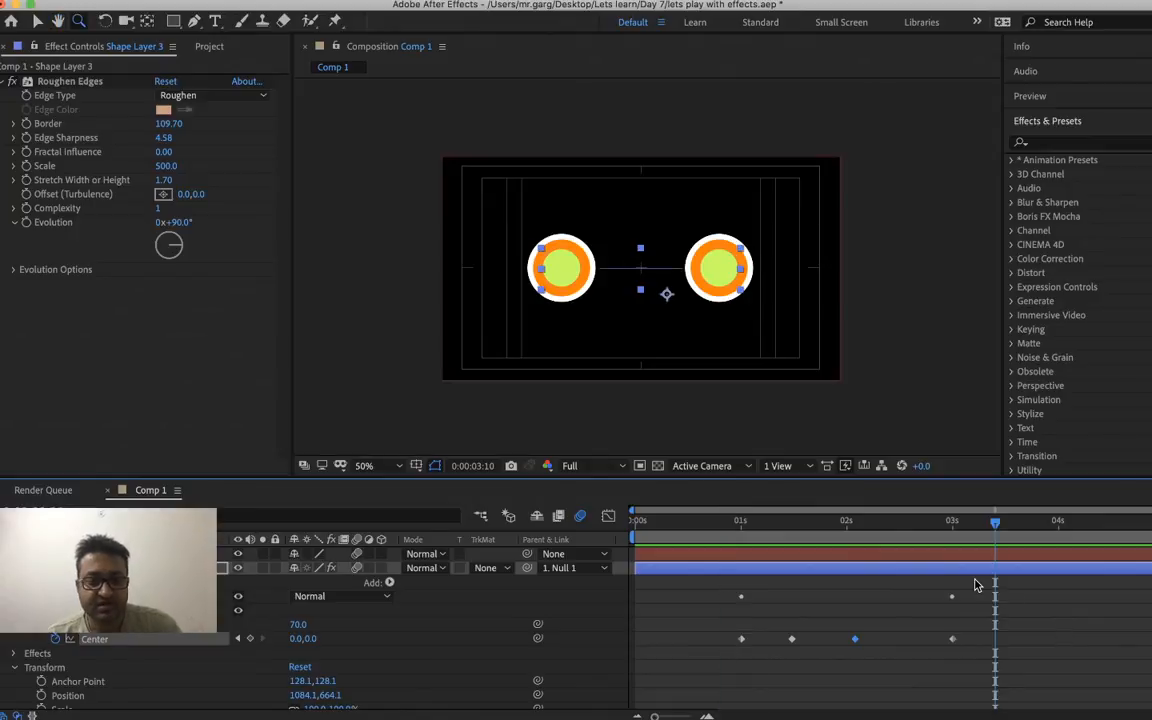
- Try copying the green shape's Twist with its Center keyframes to Shape Layer 2 at 0:00:03:10, and undo the paste
right_click(150, 650)
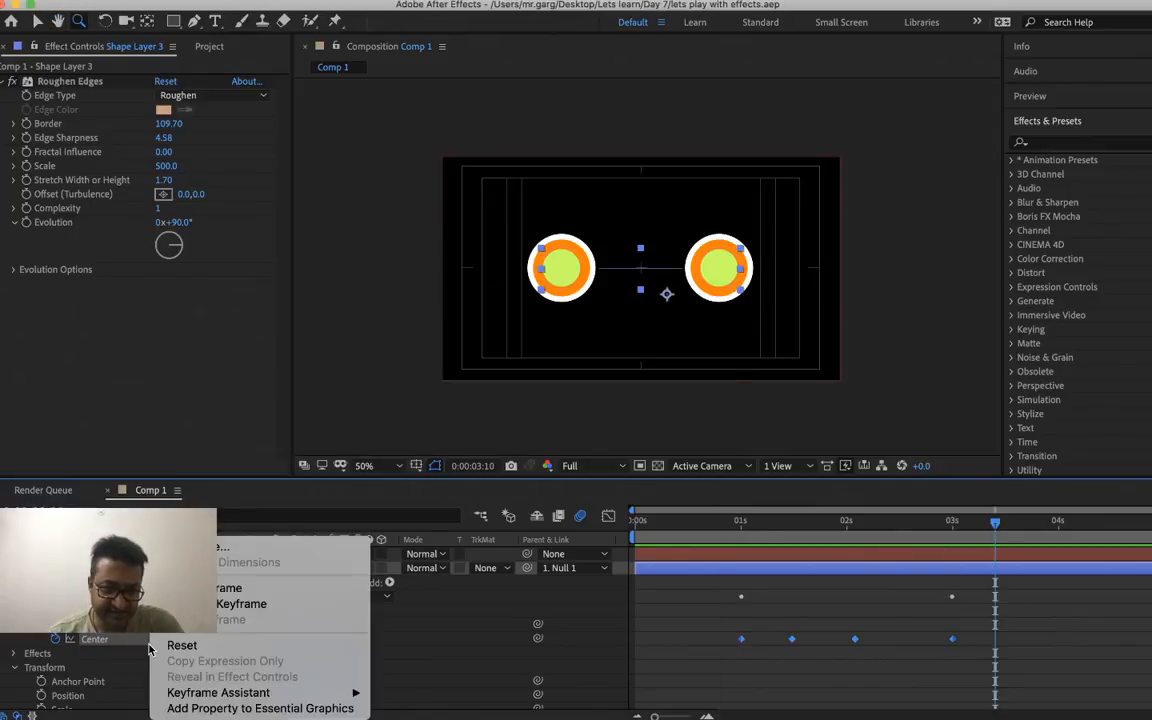
key(Escape)
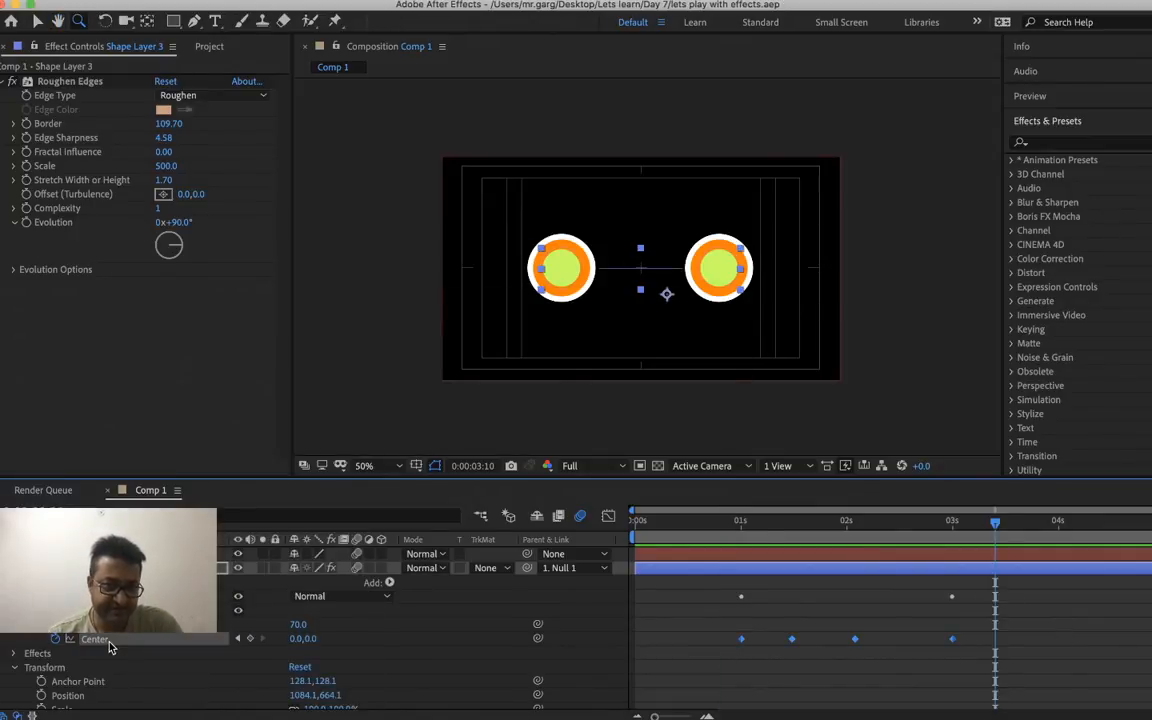
key(u)
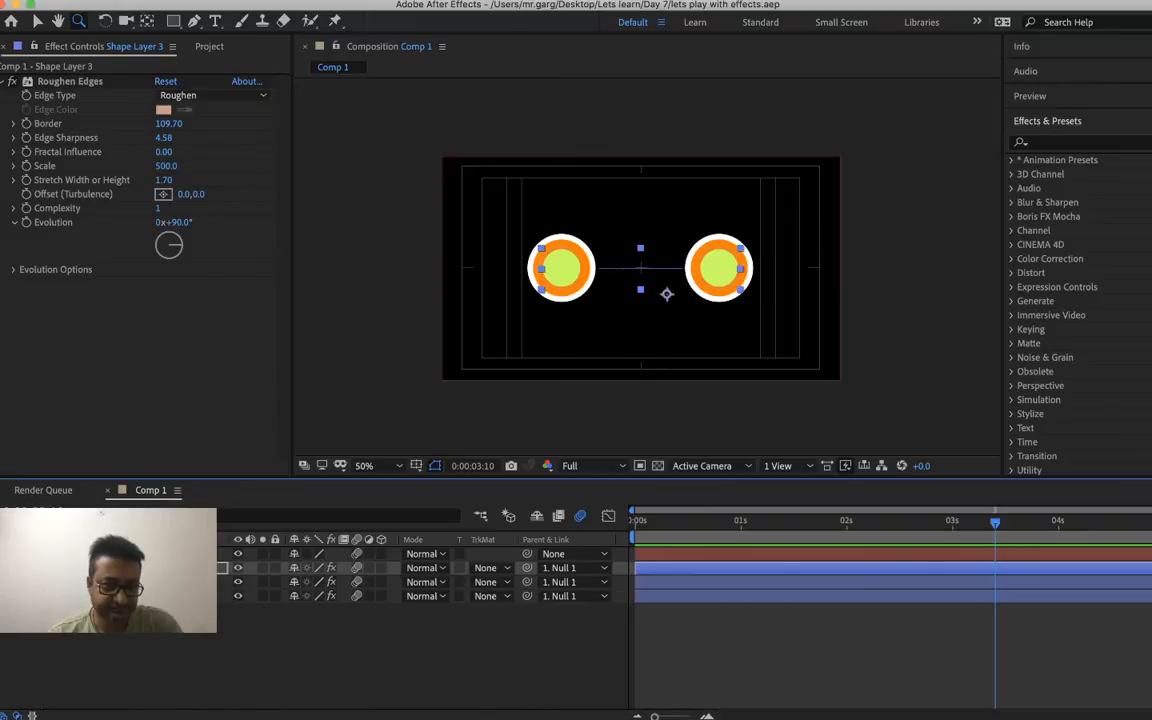
right_click(79, 582)
key(Escape)
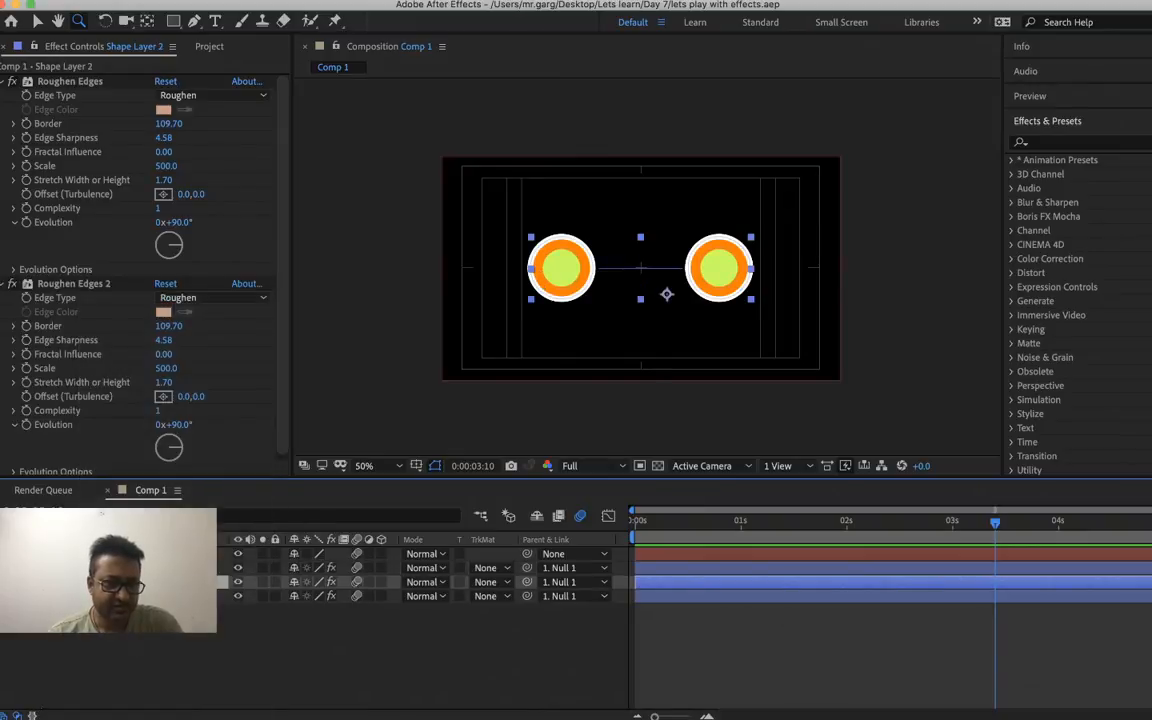
key(u)
right_click(45, 597)
key(Escape)
key(super+v)
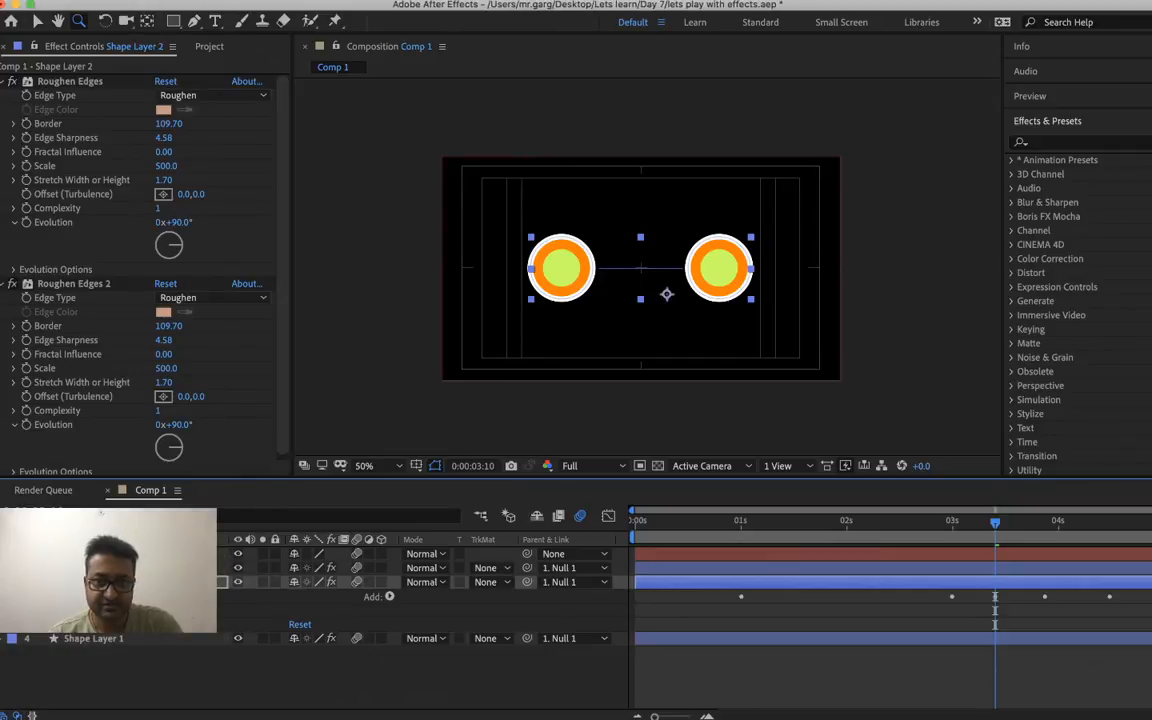
key(super+z)
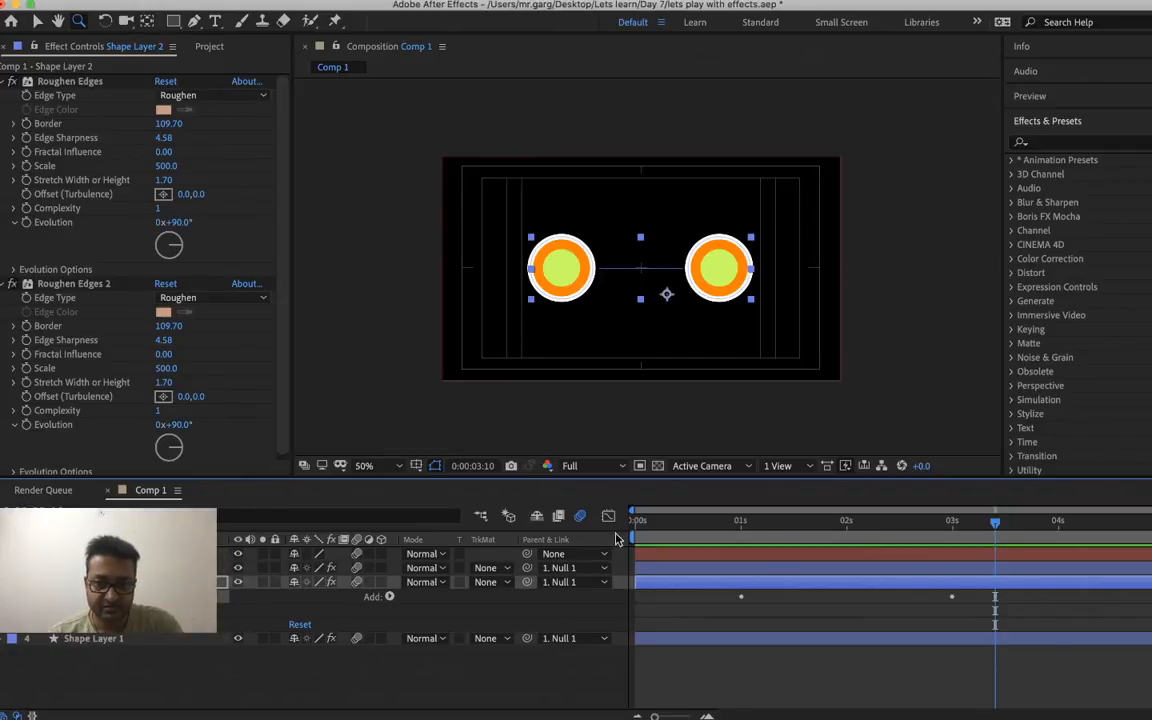
- Try pasting the keyframed Twist onto Shape Layer 2 at the one-second mark, preview it, and undo the paste
click(741, 535)
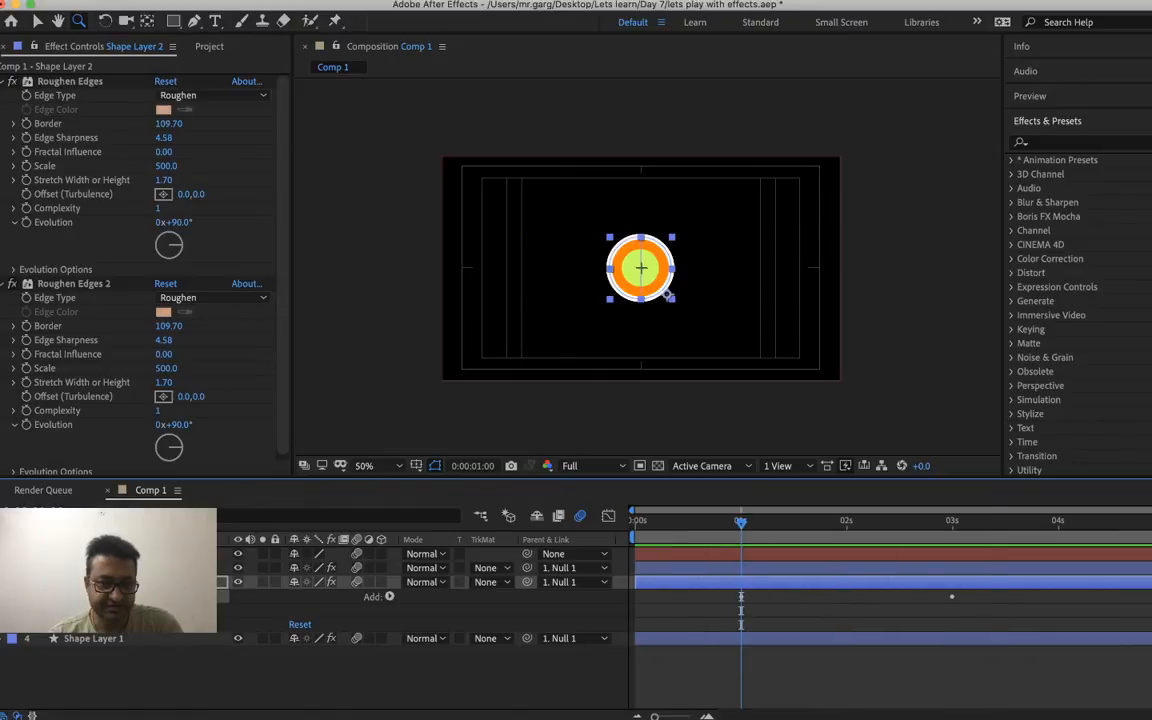
key(super+v)
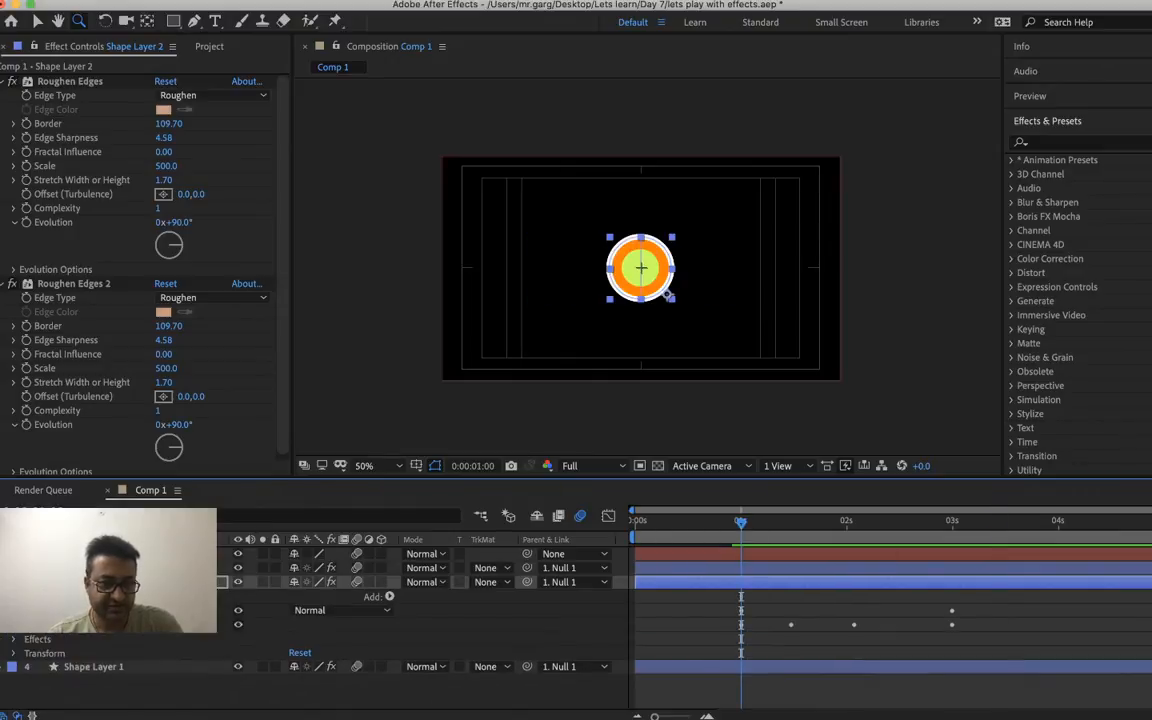
key(space)
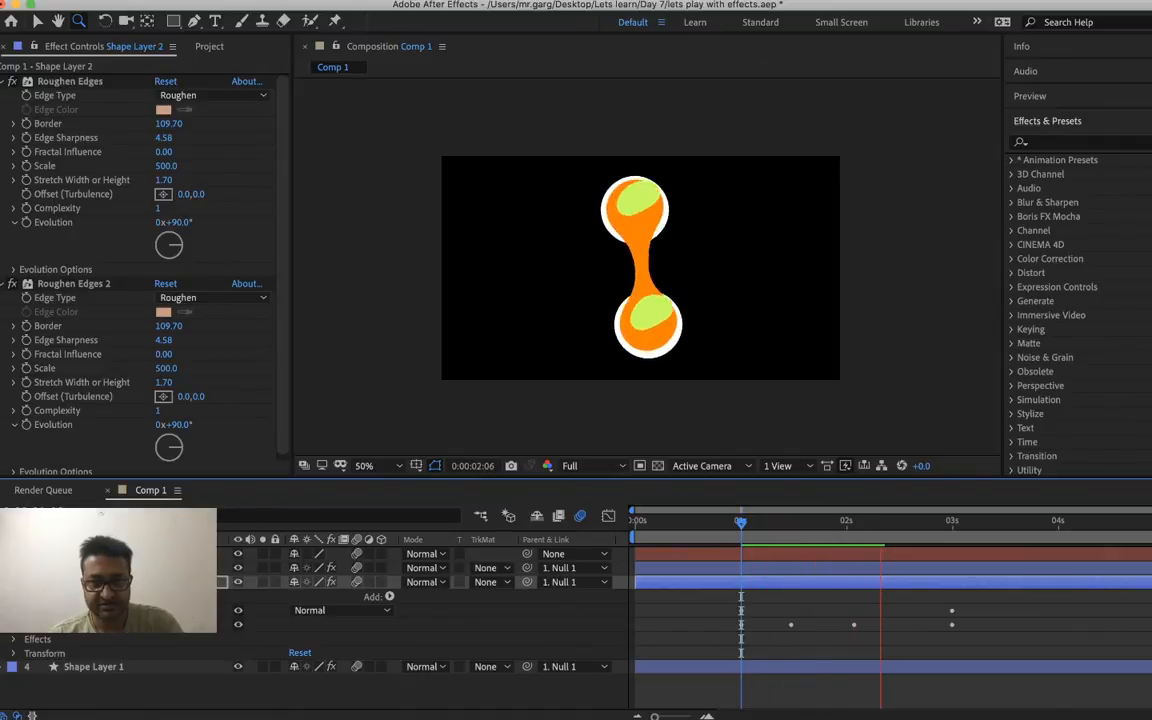
key(space)
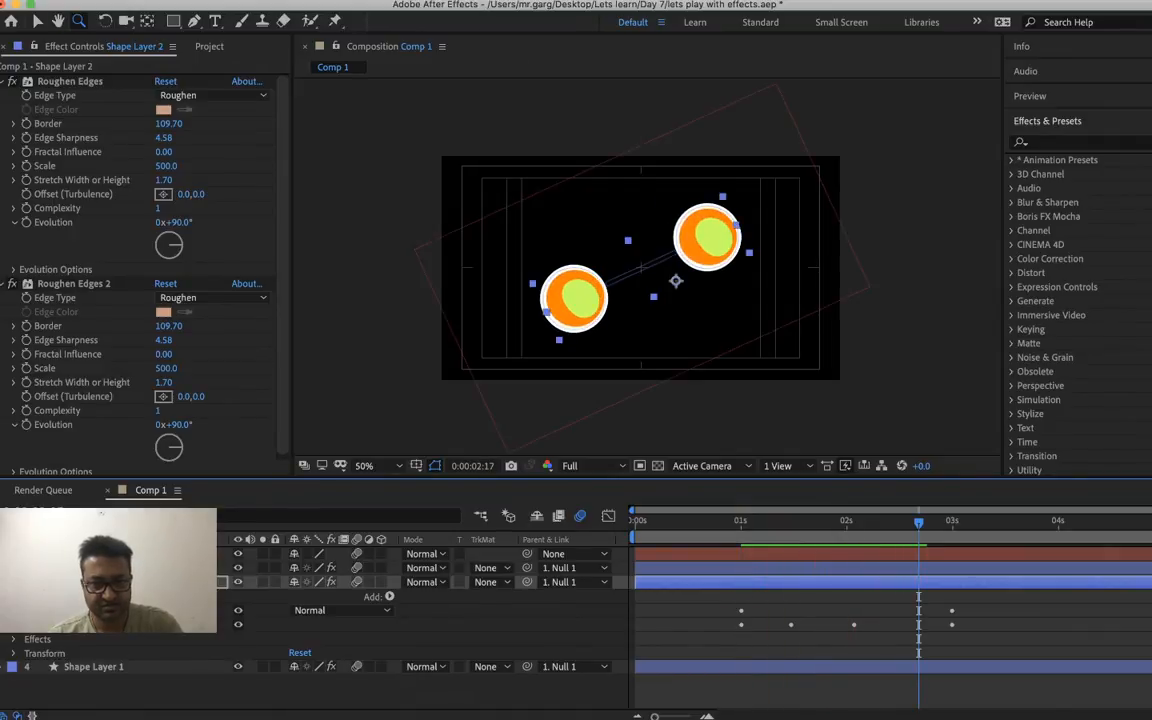
key(super+z)
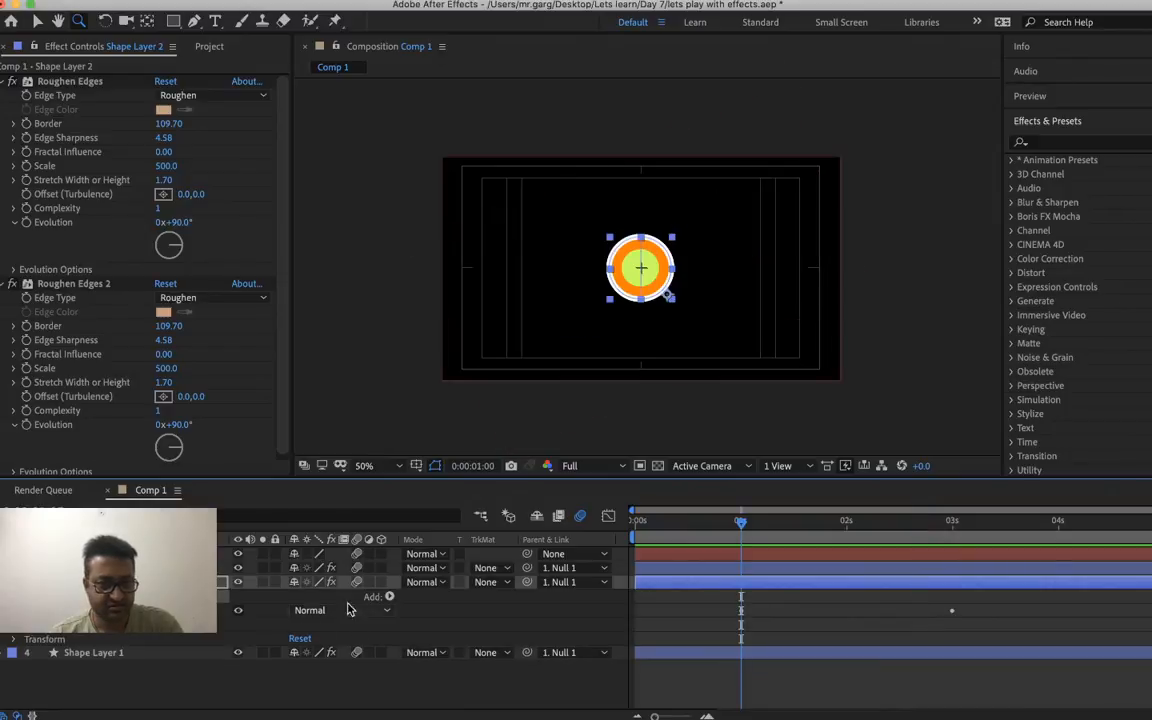
- Try adding the Round Corners operator to Shape Layer 2 and undo the addition
click(390, 598)
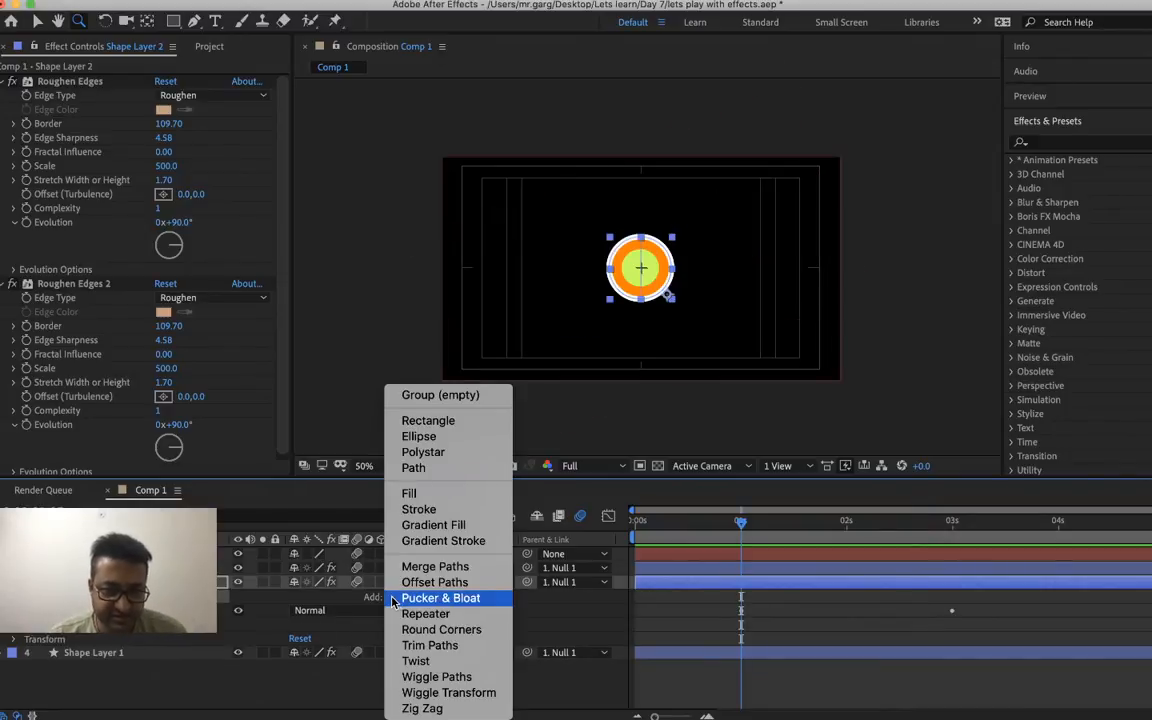
click(474, 630)
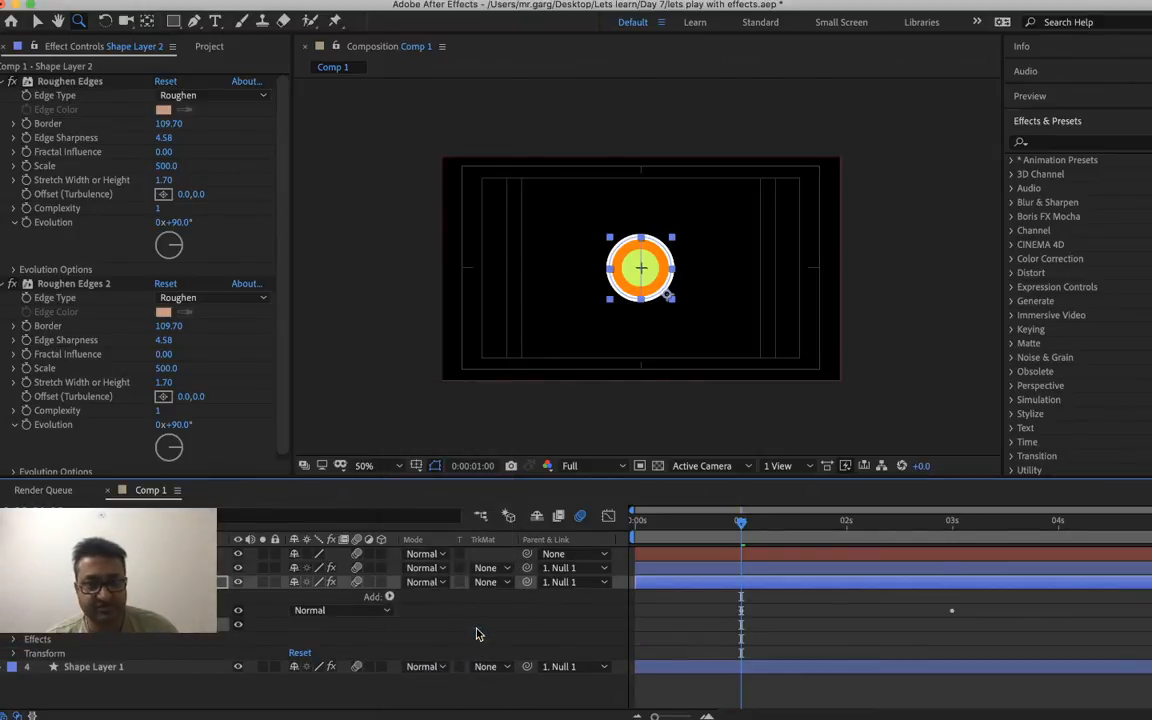
key(super+z)
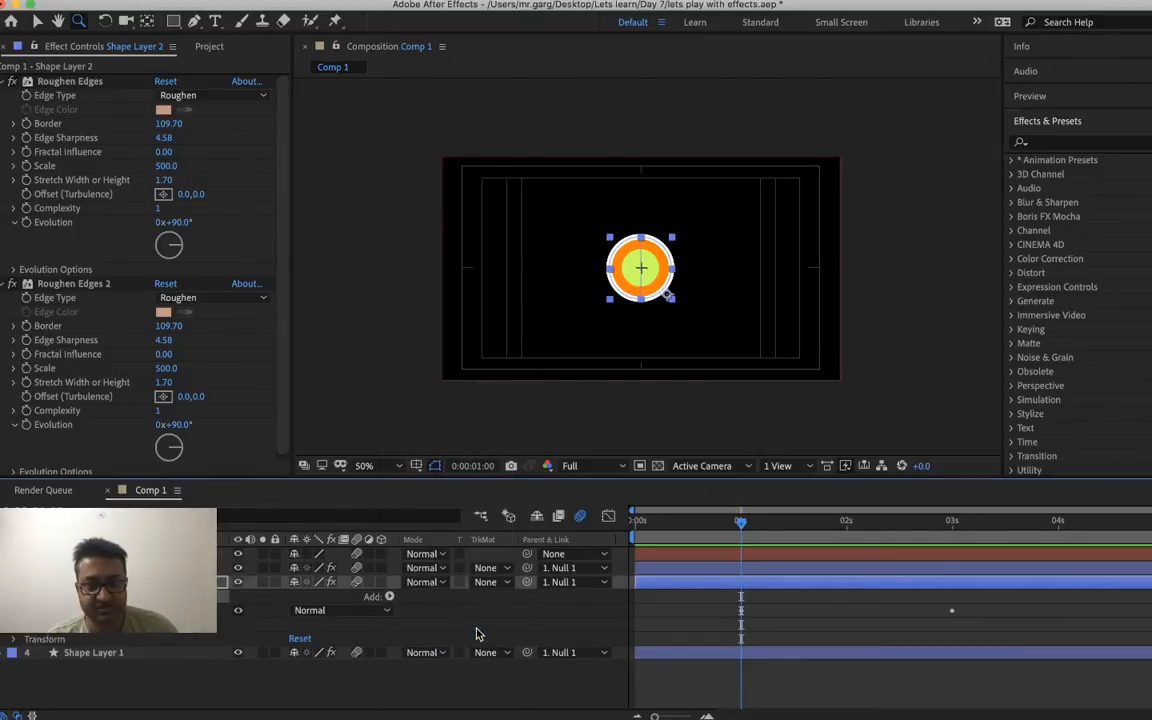
- Add a Pucker & Bloat operator to Shape Layer 2 and reveal its Amount property
click(390, 598)
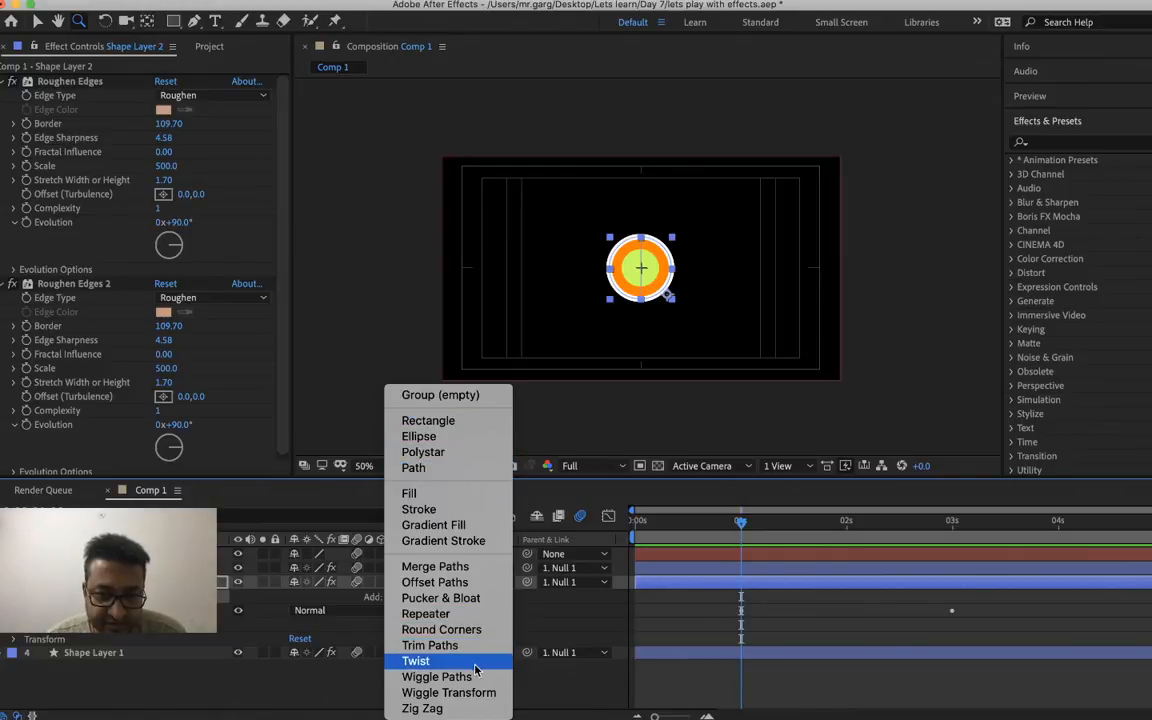
click(474, 599)
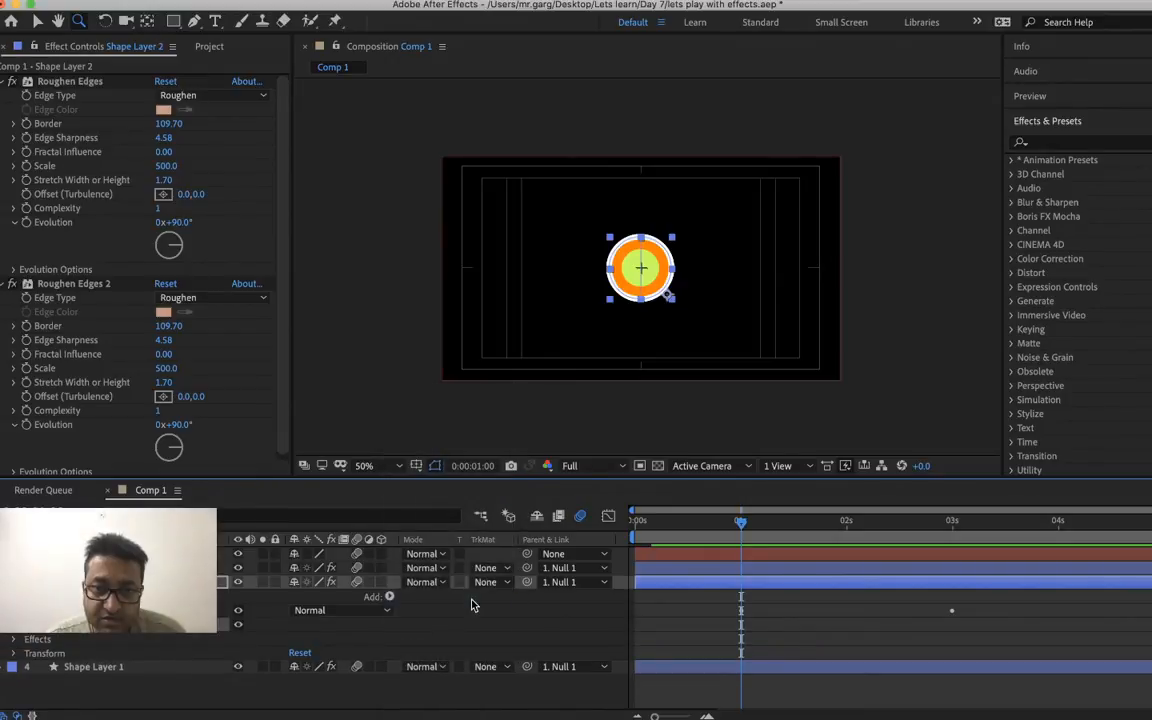
click(28, 631)
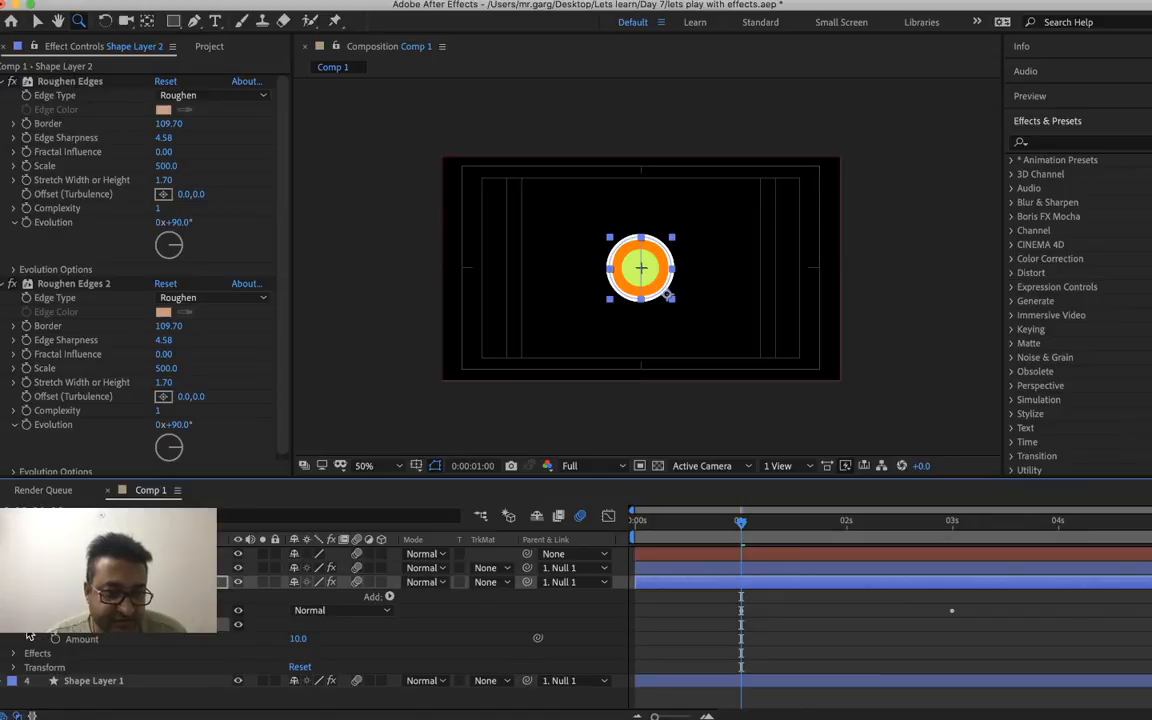
- Try a Pucker & Bloat Amount of 100 on the orange shape and undo the change
right_click(297, 638)
click(313, 650)
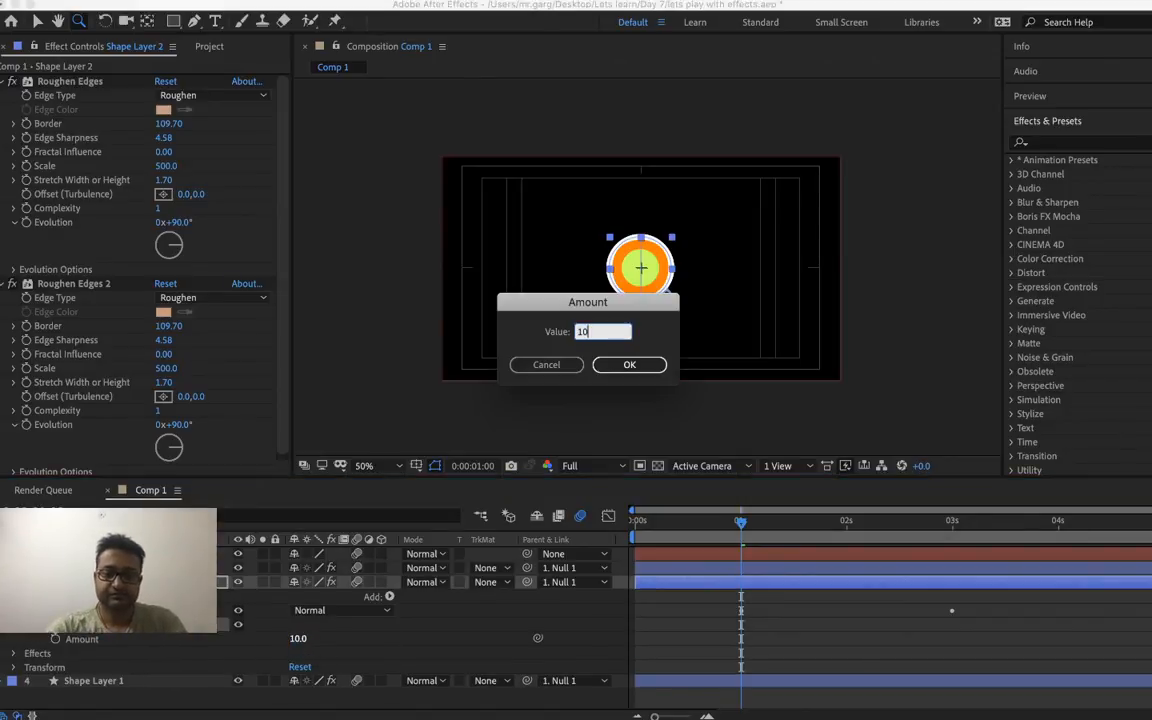
key(Return)
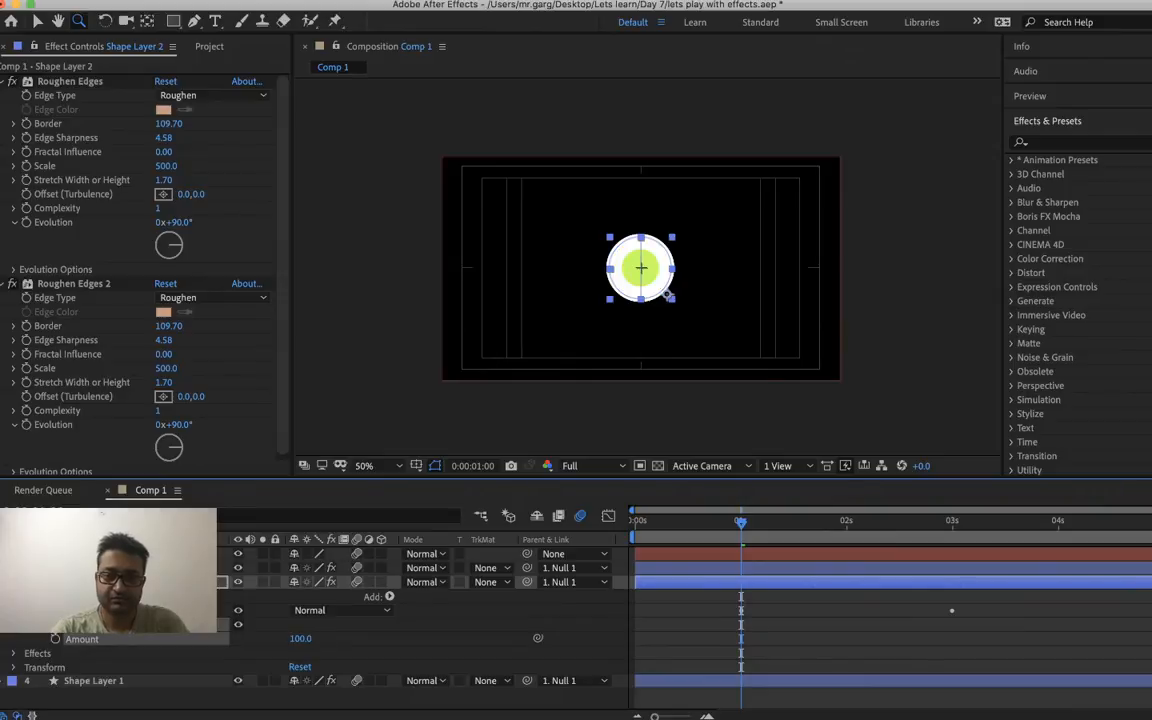
key(super+z)
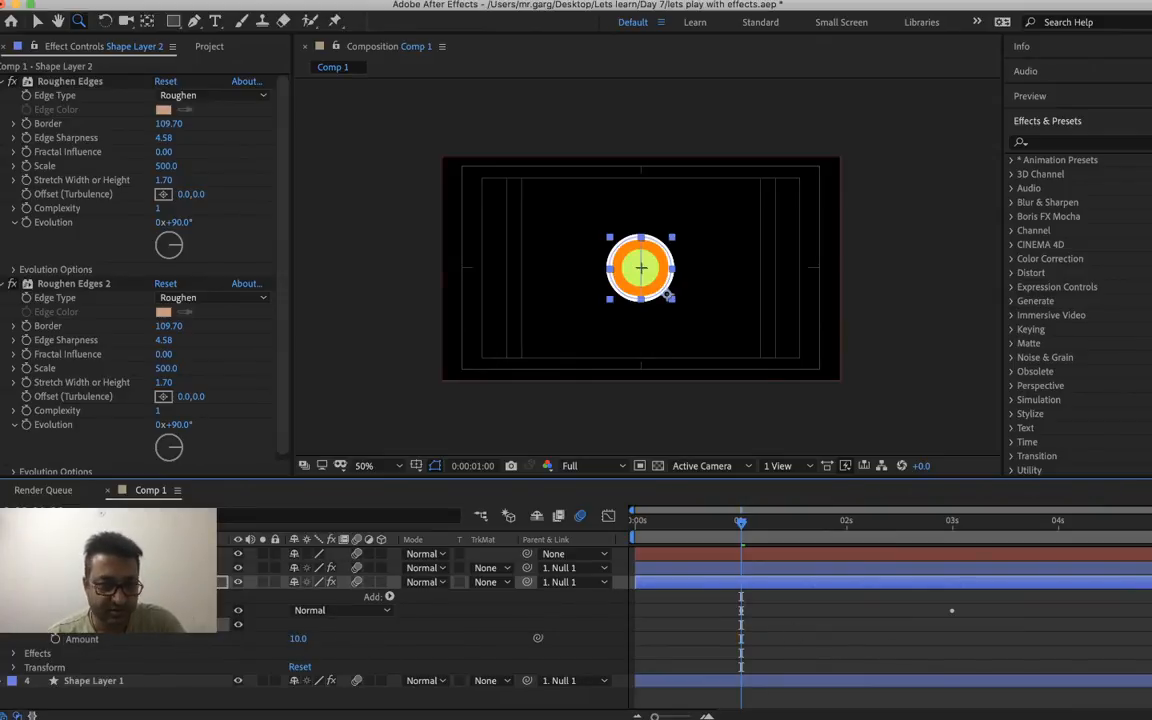
- Keyframe Shape Layer 2's Pucker & Bloat Amount at 10 at one second and 26 at three seconds
click(55, 639)
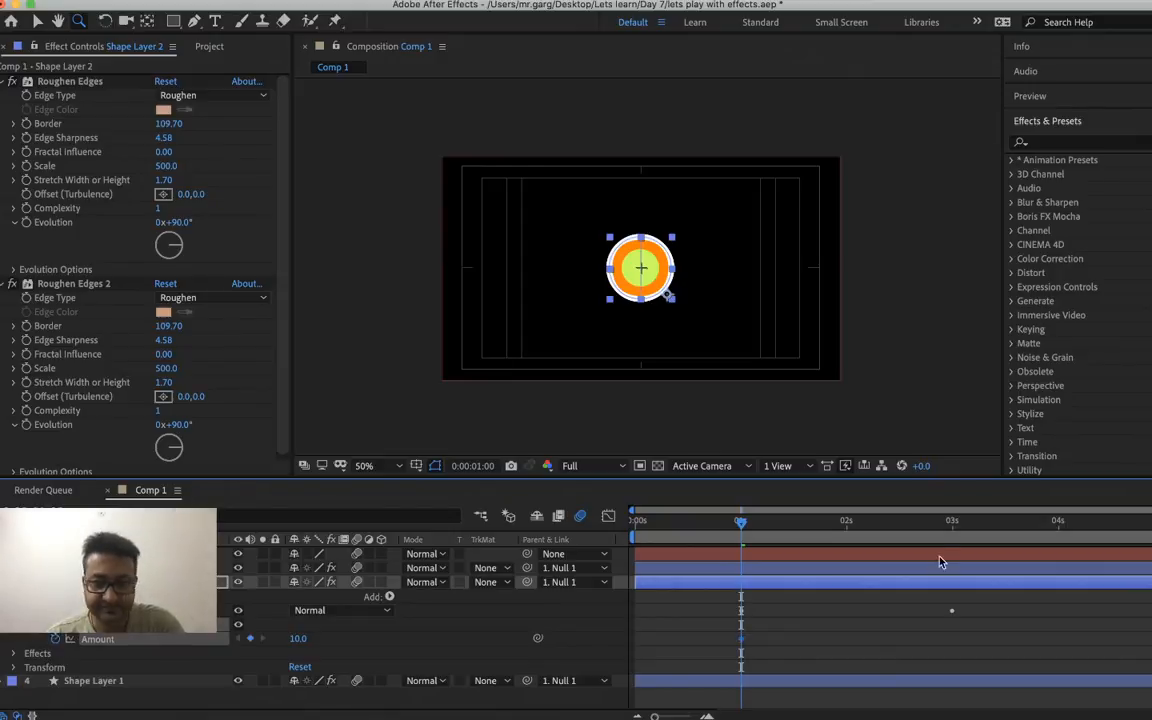
click(953, 535)
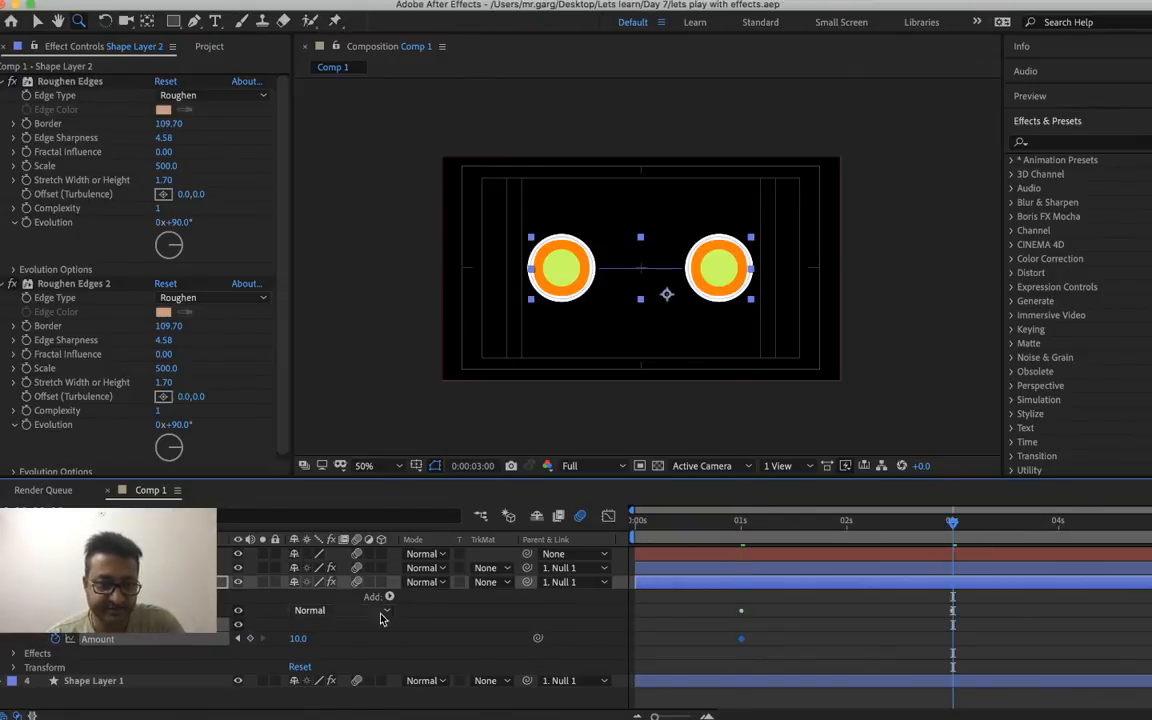
right_click(298, 640)
click(317, 649)
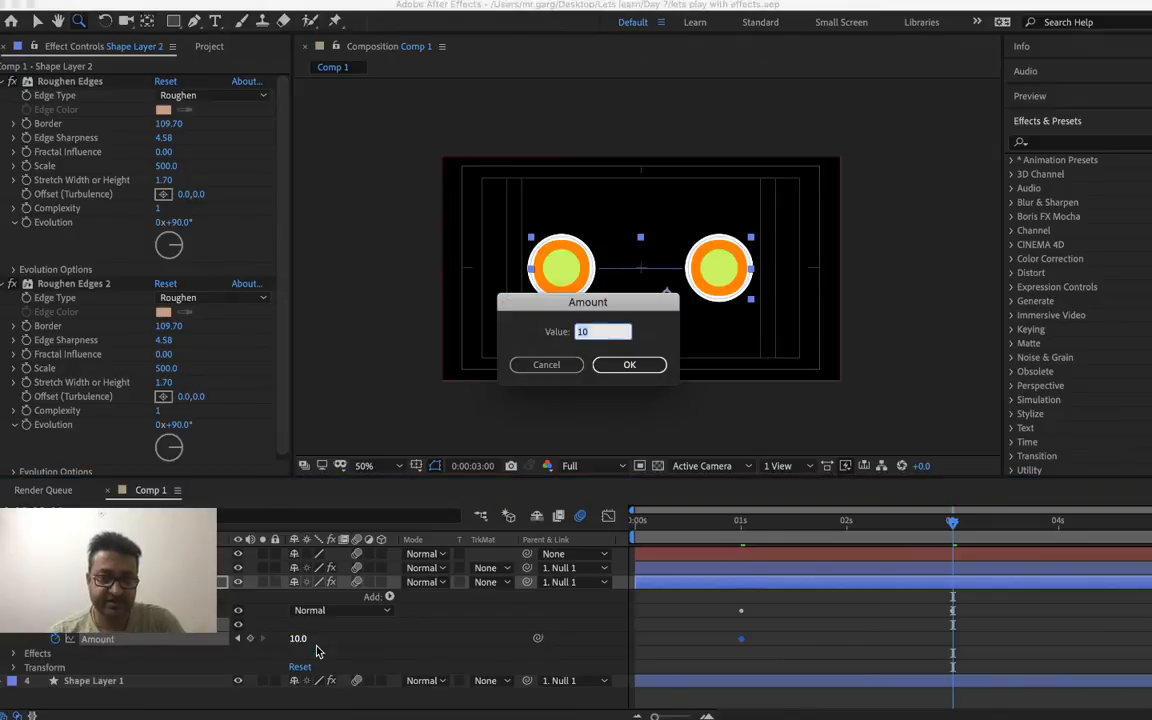
text(26)
key(Return)
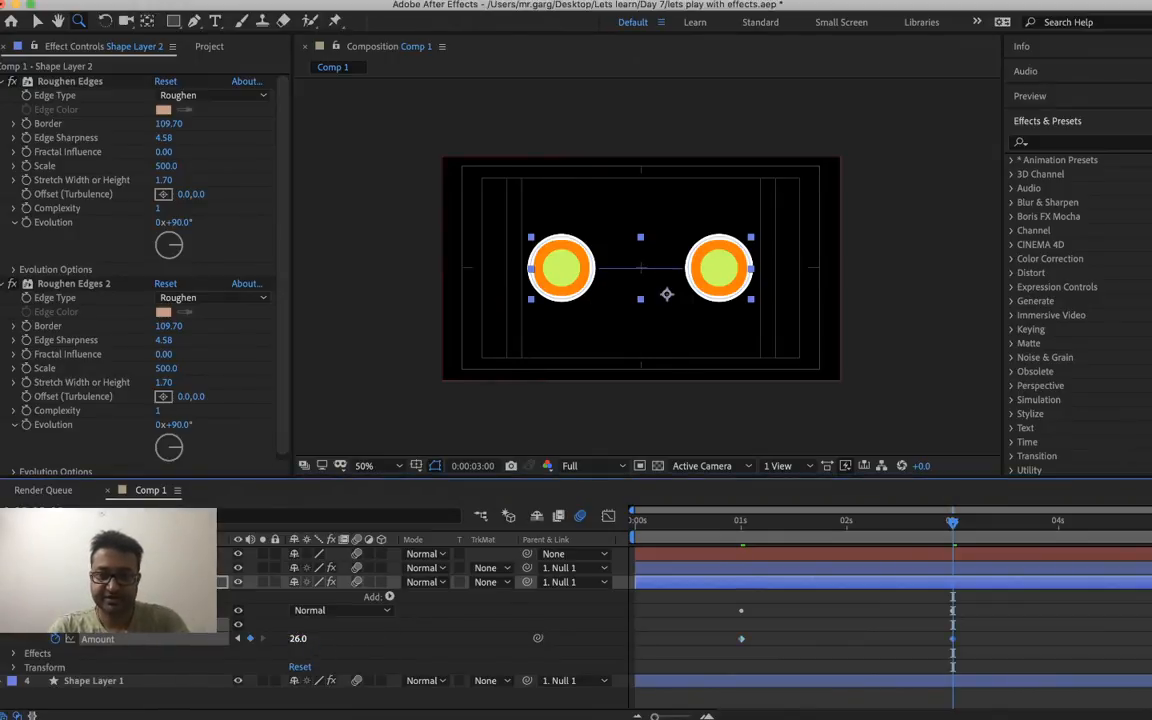
- Set the Pucker & Bloat Amount keyframe at three seconds to 50
right_click(296, 645)
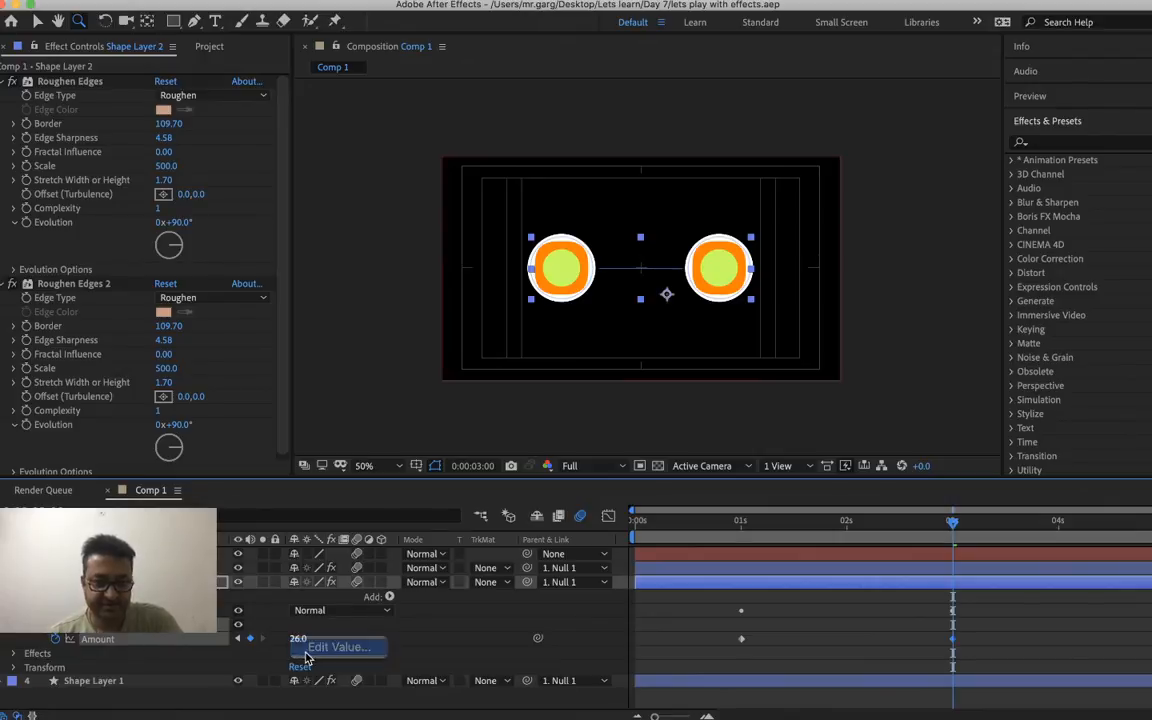
click(315, 650)
text(50)
key(Return)
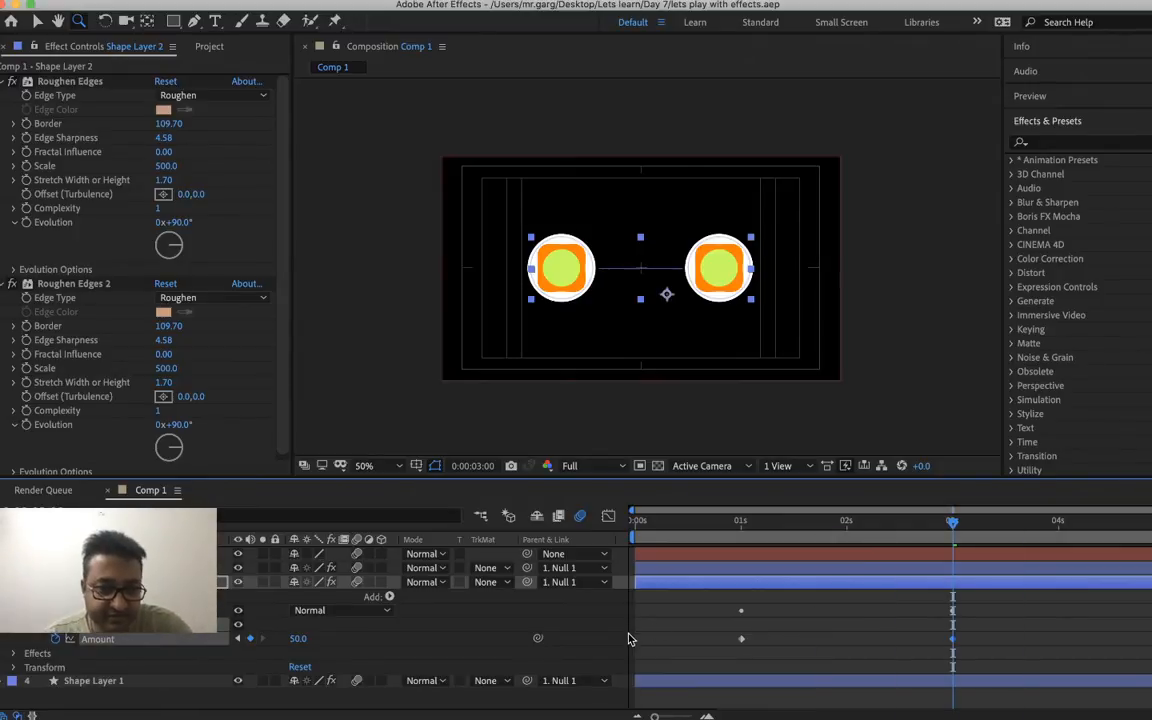
- Preview the orange shape's Pucker & Bloat animation from just before the one-second mark, and again from one second
click(711, 520)
key(space)
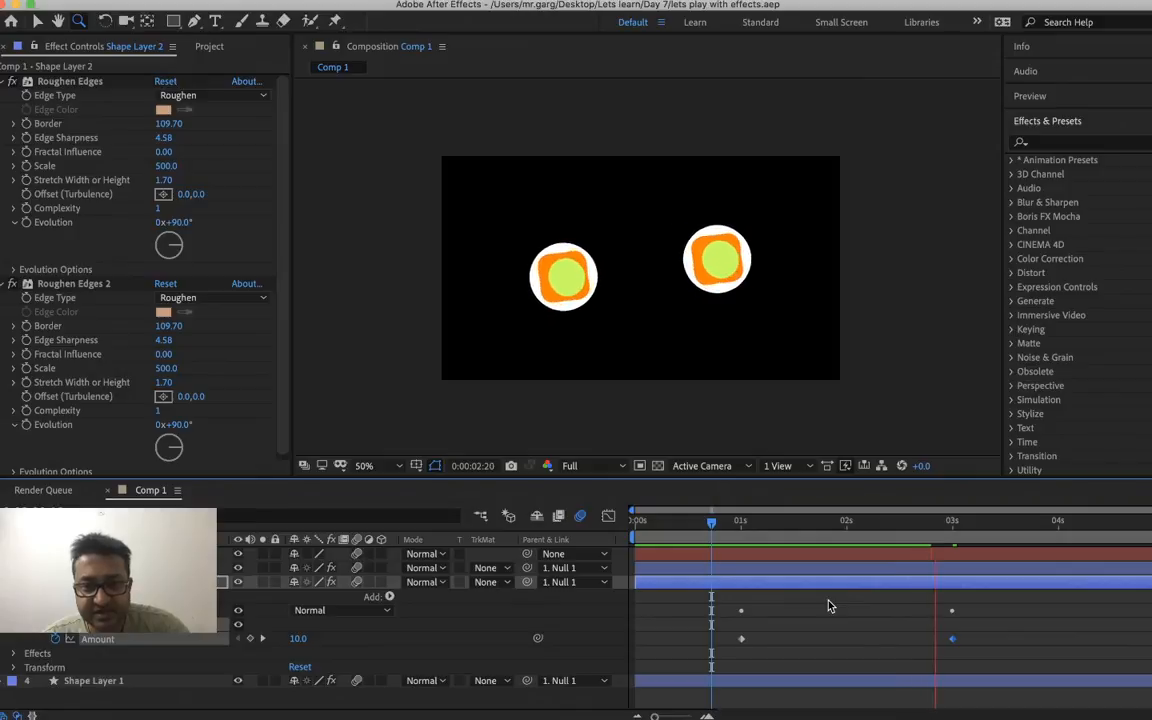
key(space)
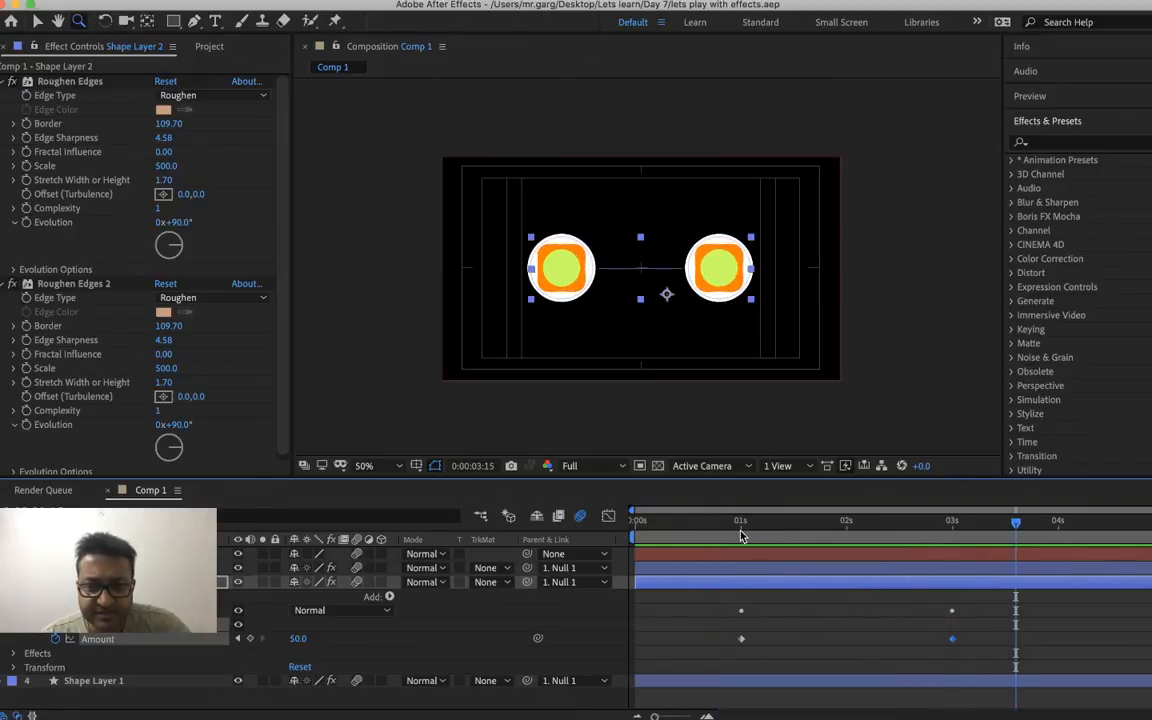
click(741, 537)
key(space)
key(space)
key(z)
- Set Shape Layer 2's Pucker & Bloat Amount to 70 on its three-second keyframe
click(944, 537)
drag(945, 533, 954, 534)
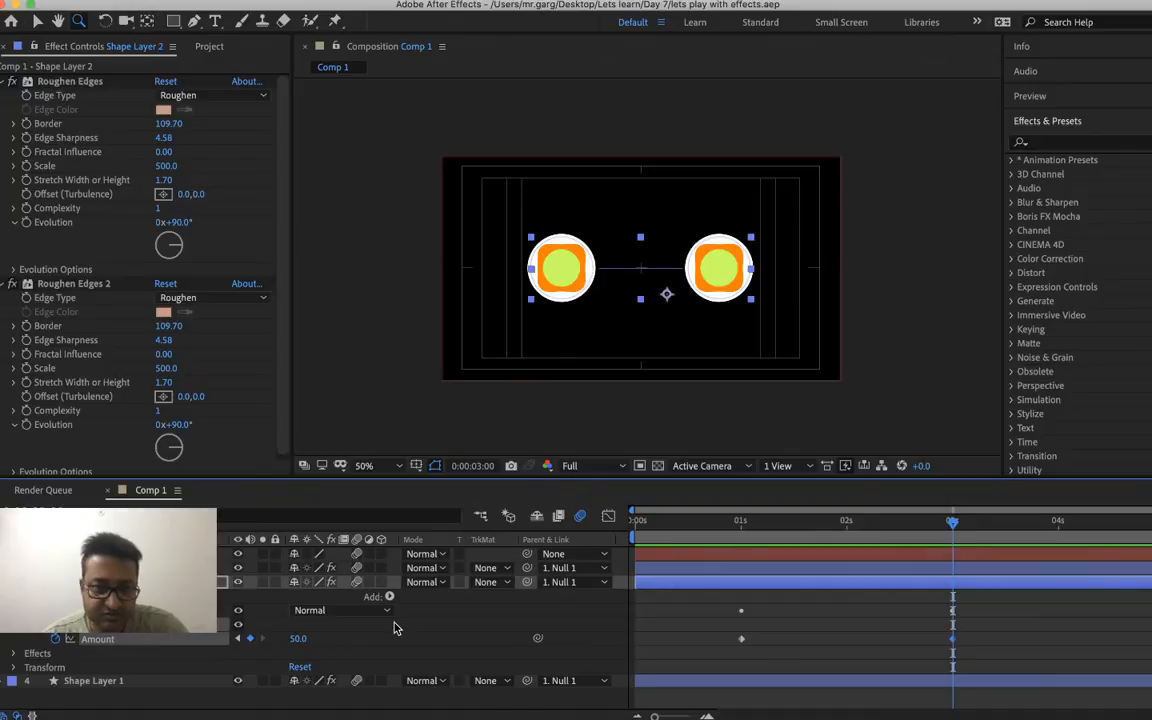
right_click(302, 646)
click(318, 648)
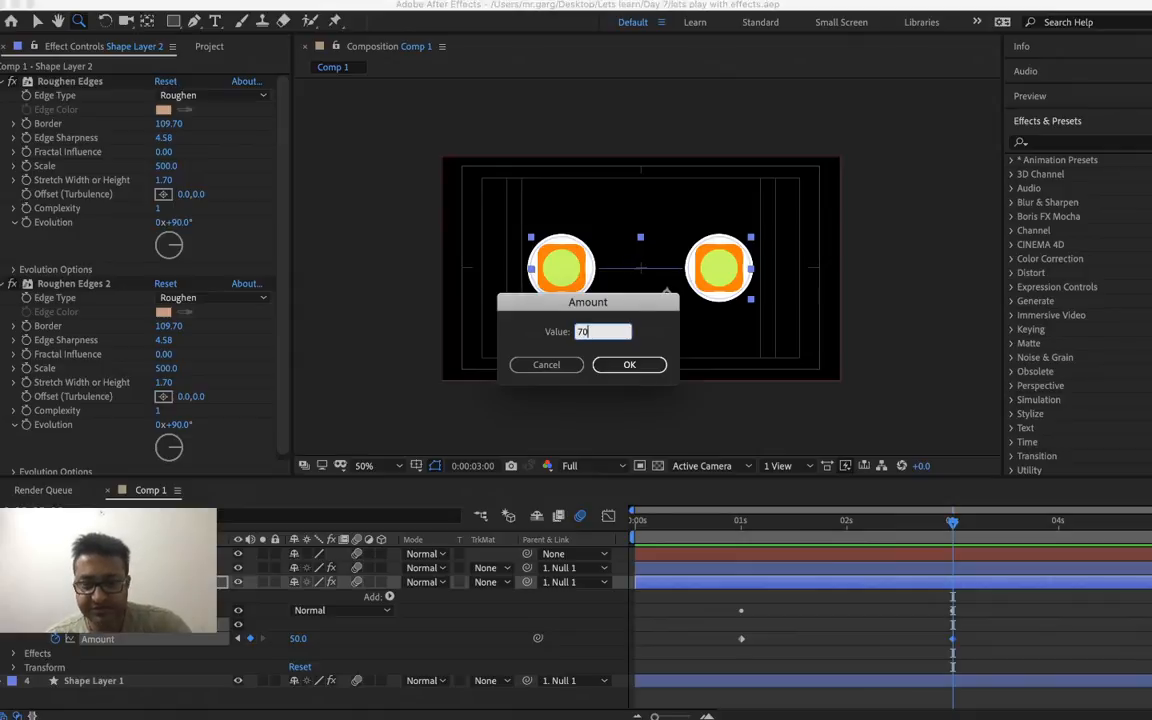
key(Return)
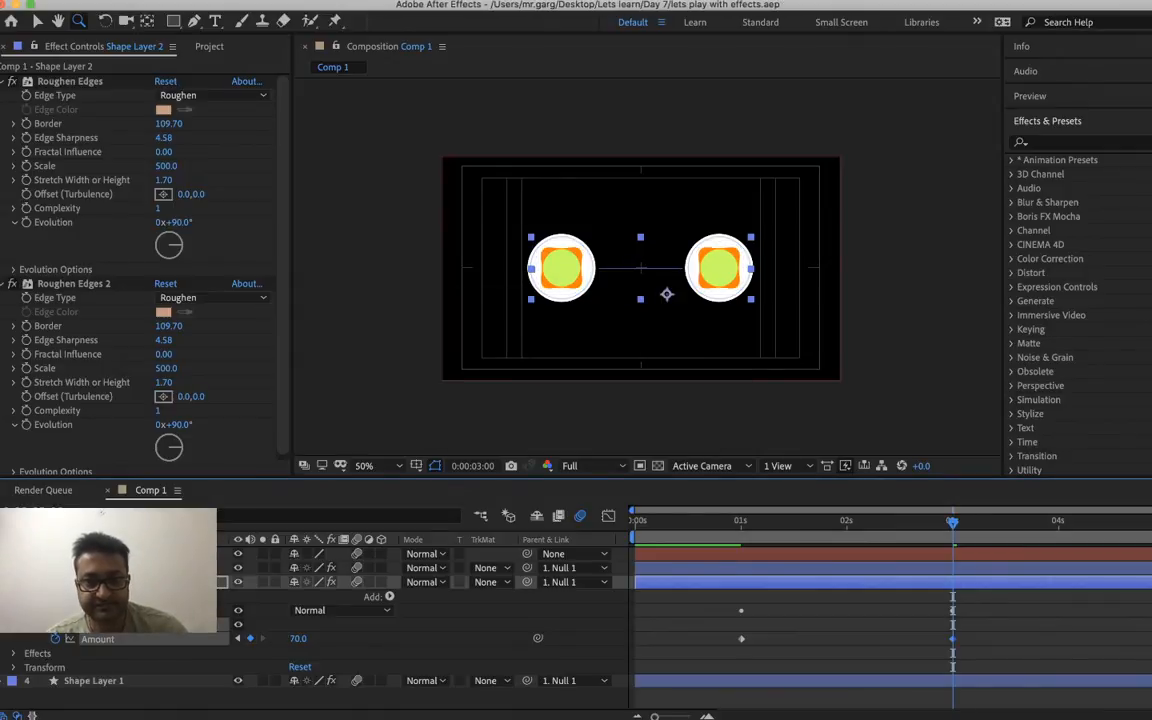
- Add an Offset Paths operator to the contents of Shape Layer 1 and expand its properties
right_click(90, 682)
click(295, 704)
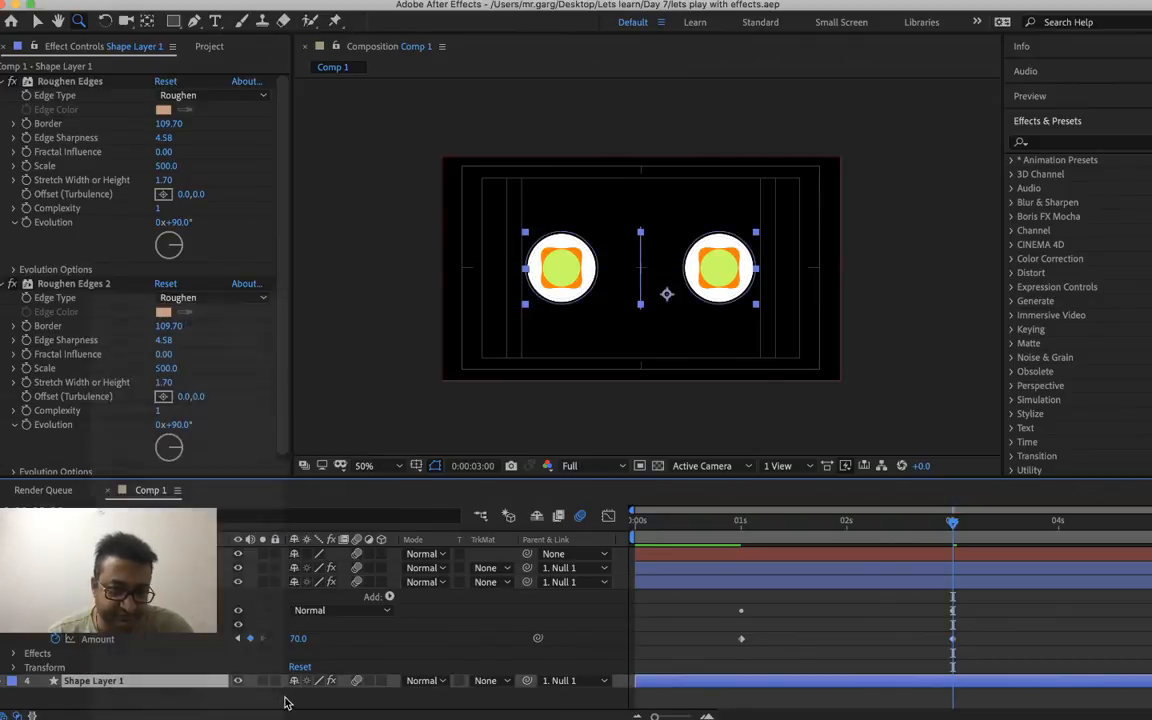
click(12, 681)
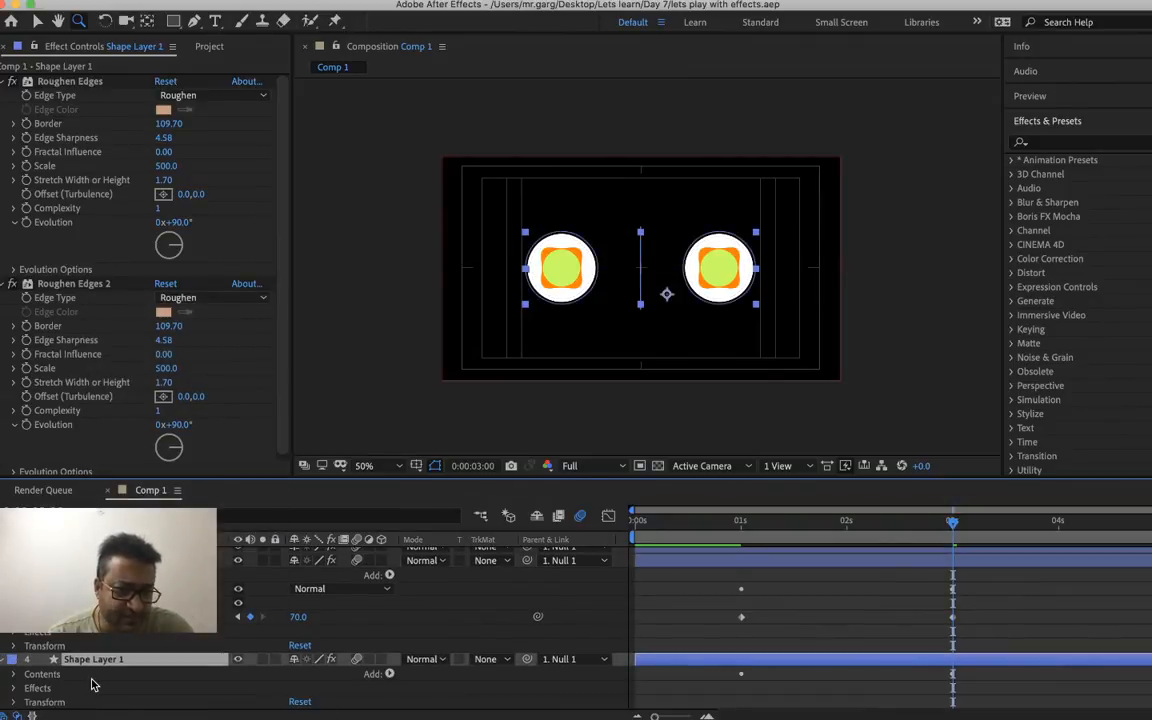
click(14, 676)
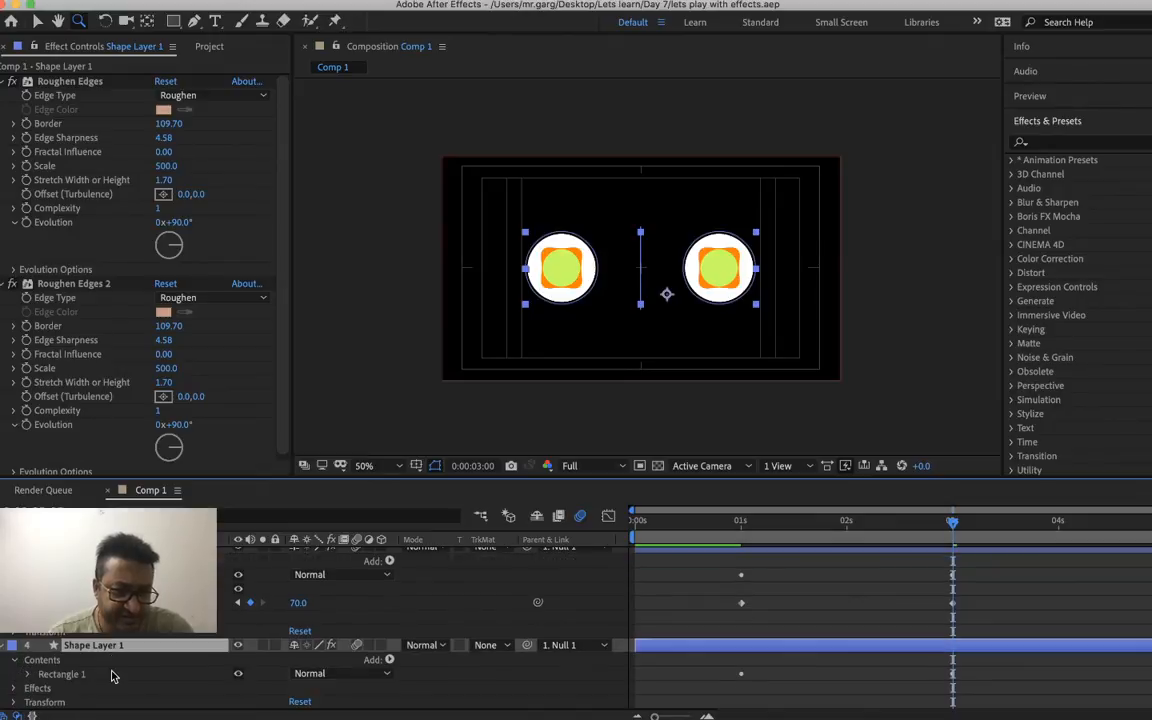
right_click(72, 665)
click(112, 638)
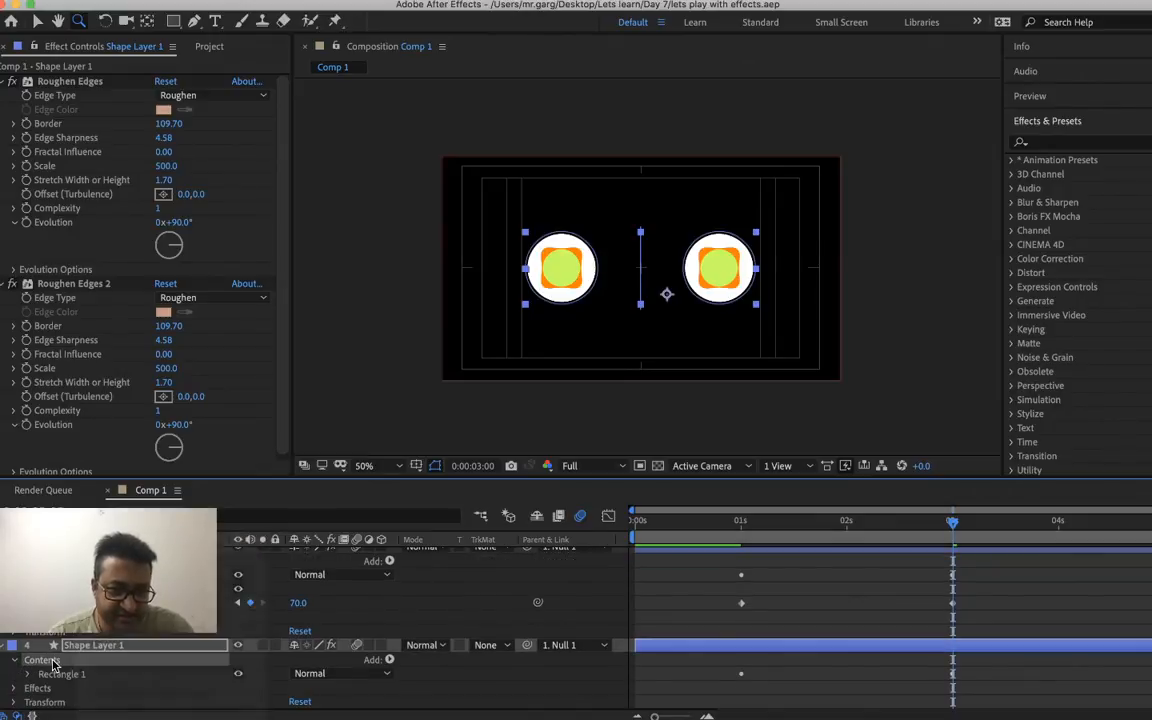
click(389, 660)
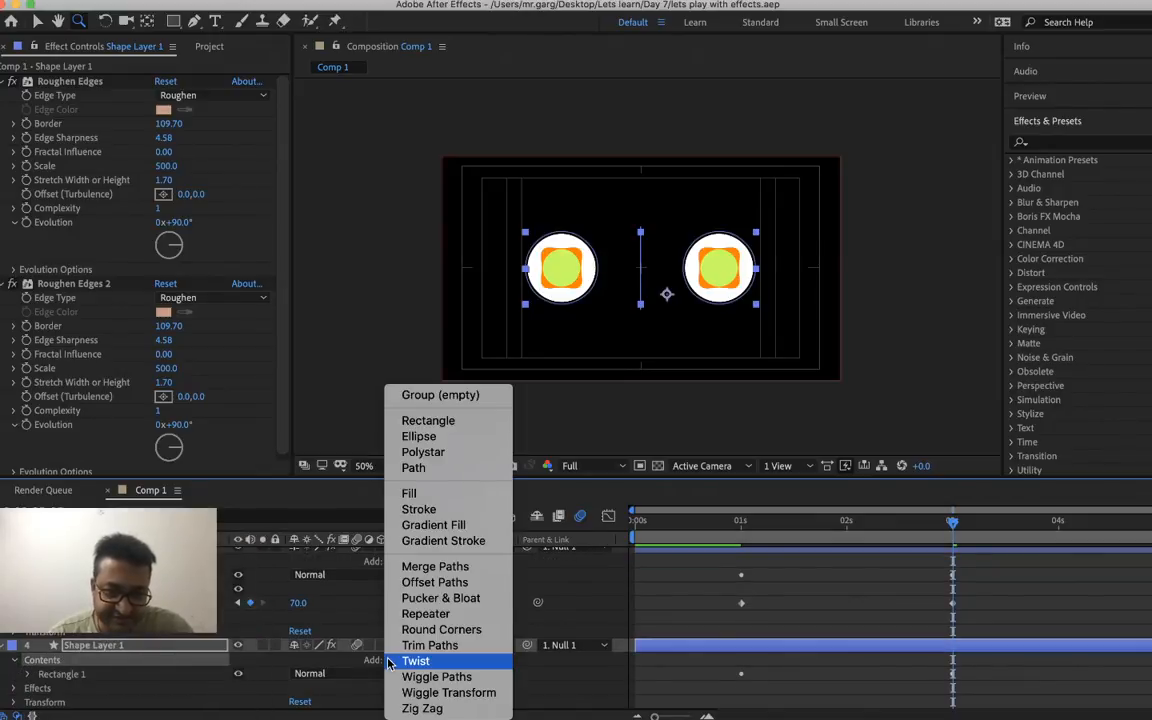
click(479, 593)
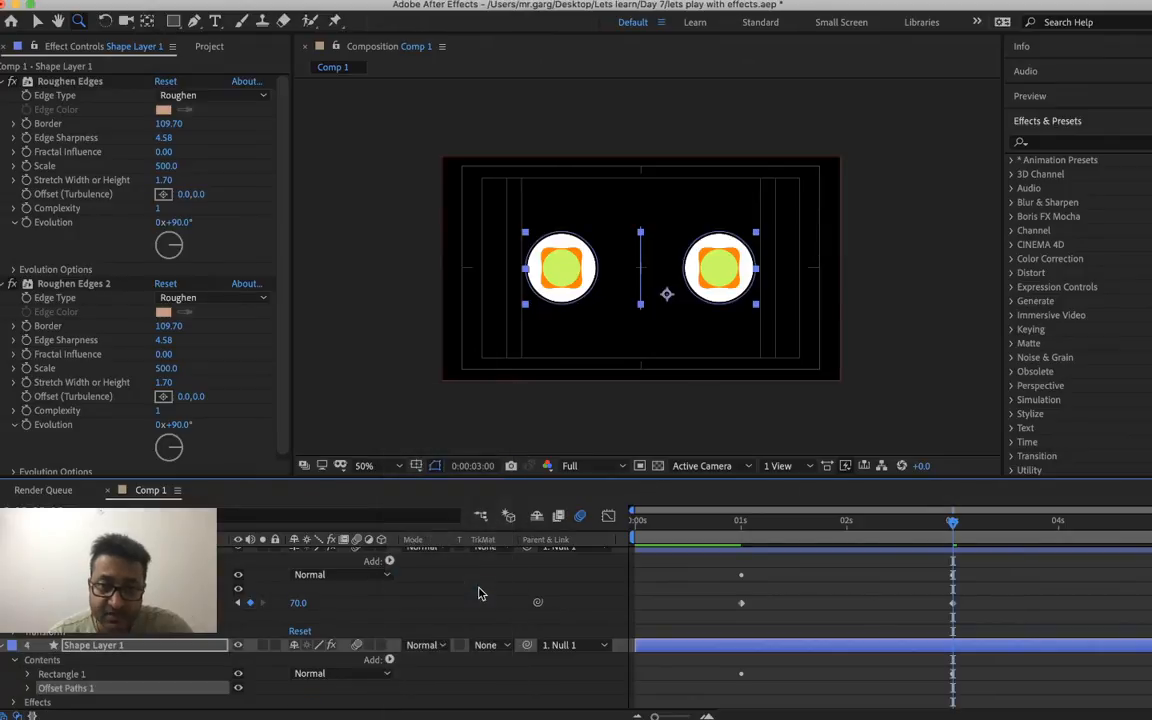
click(28, 690)
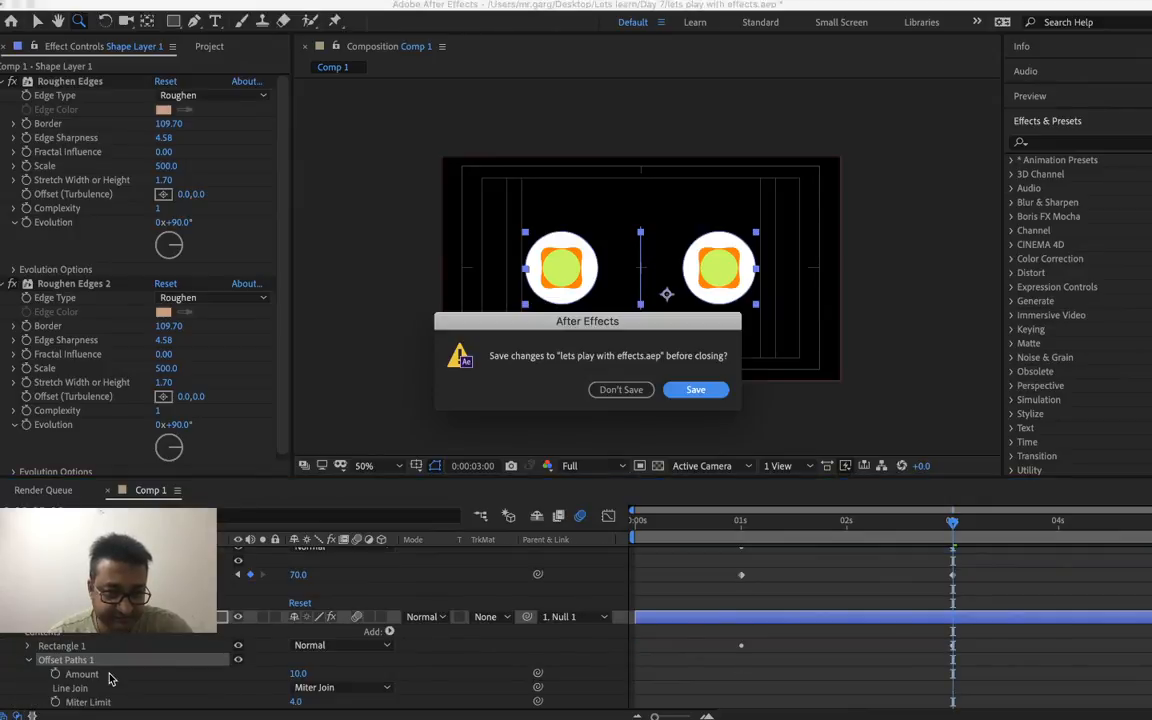
- Save the project in the closing prompt and relaunch After Effects without sending the crash report
click(676, 391)
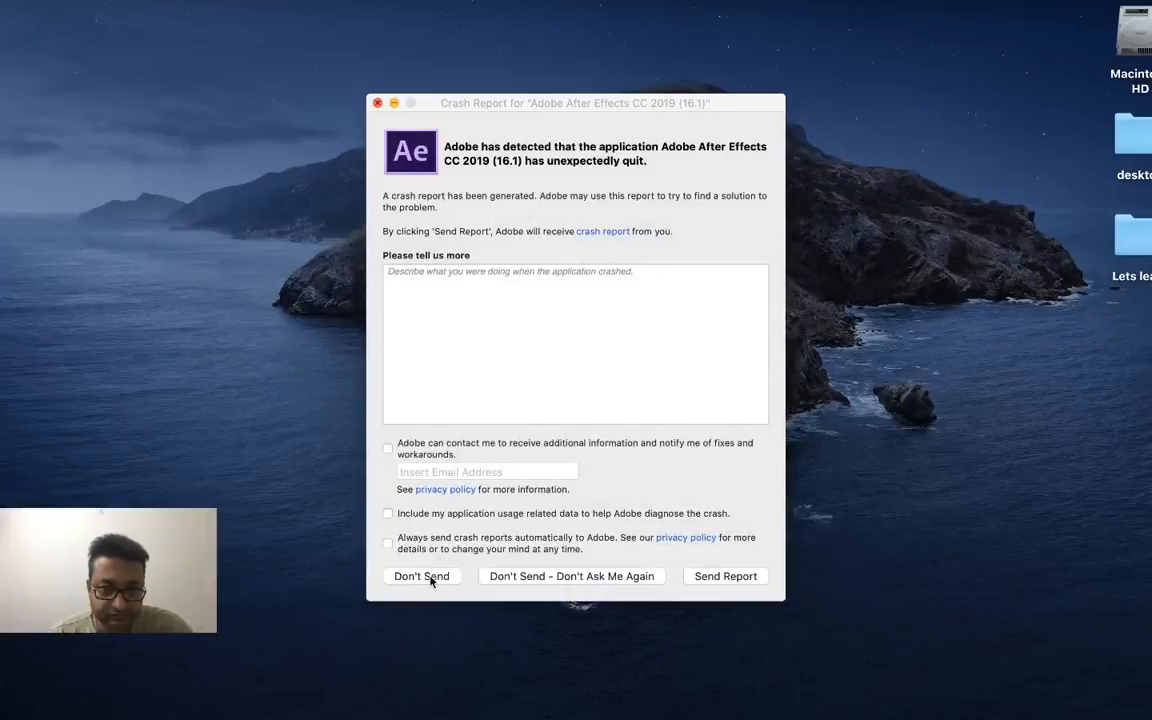
click(422, 576)
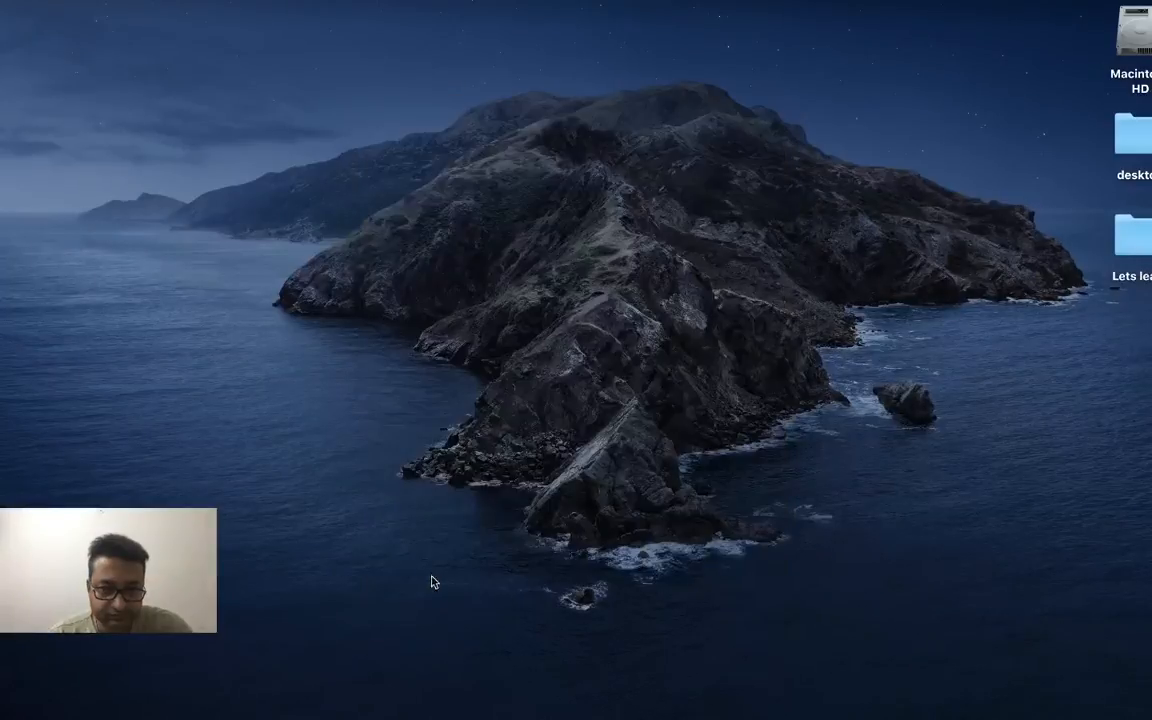
mouse_move(674, 706)
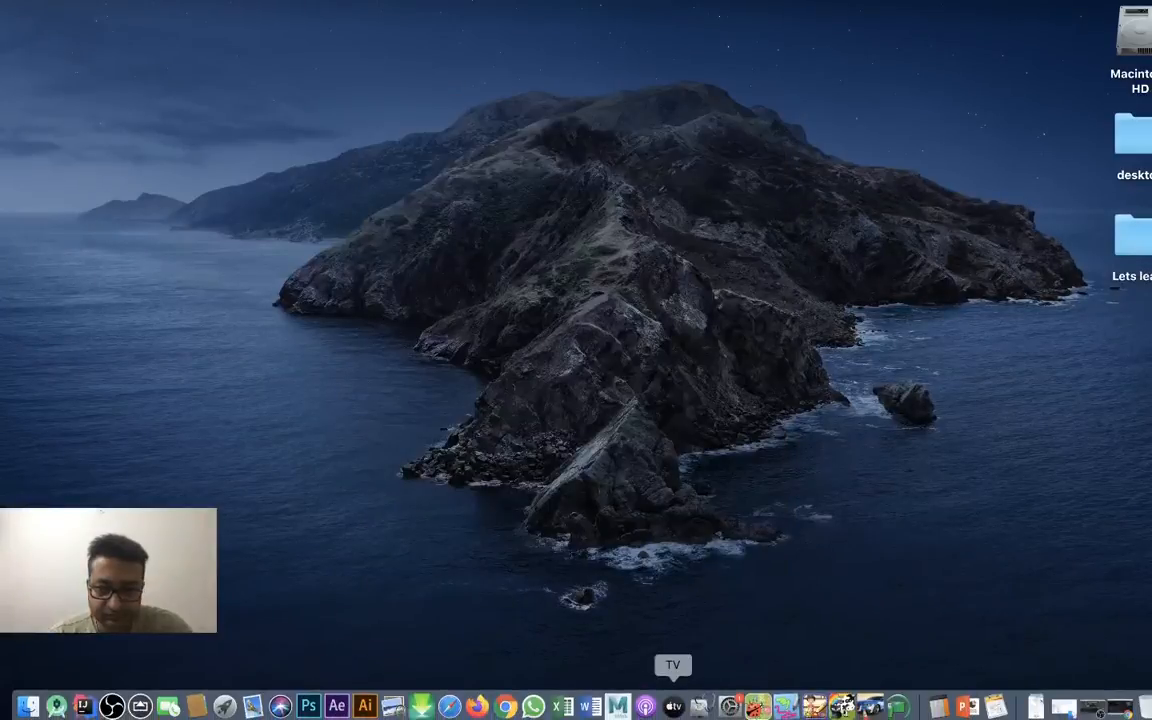
click(336, 706)
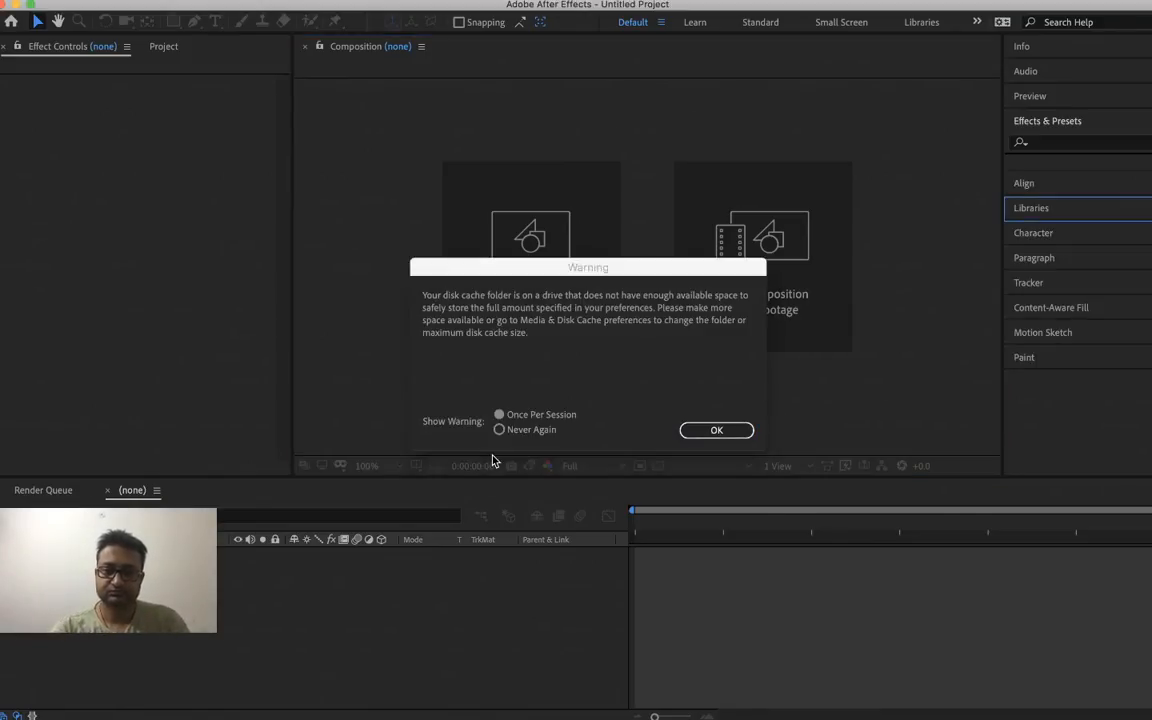
click(714, 431)
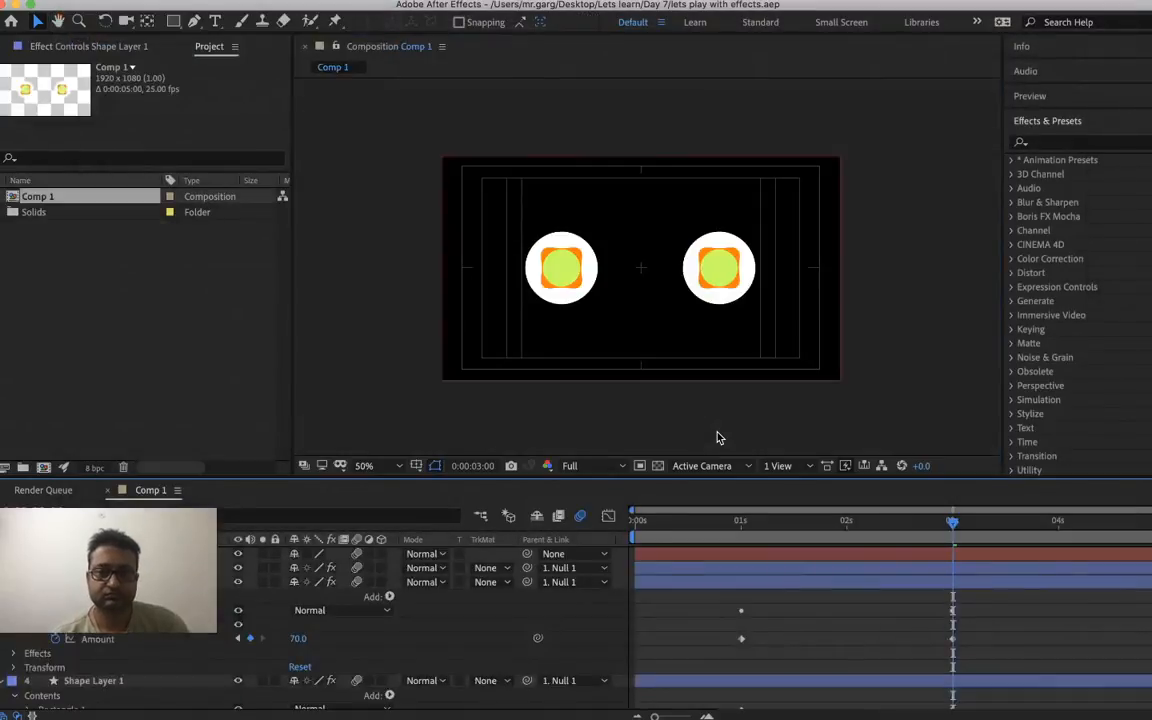
- Keyframe Shape Layer 1's Offset Paths Amount at 10 at one second and 50 at three seconds, and save the project
scroll(289, 557, down, 3)
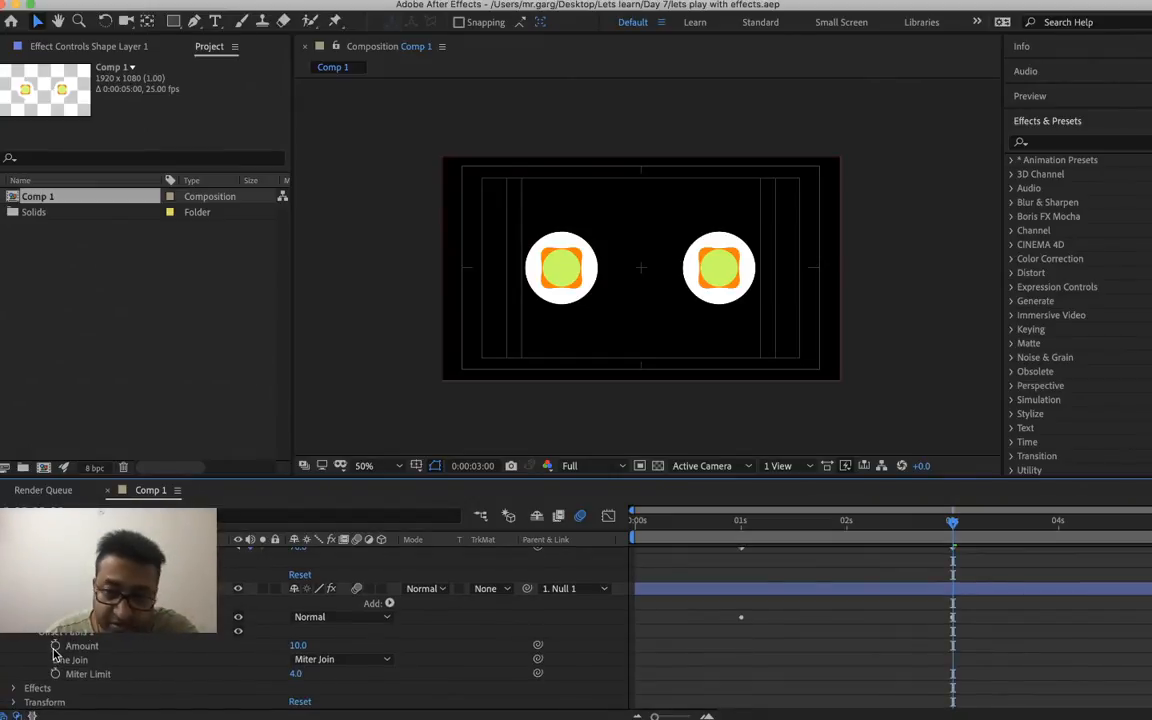
click(742, 530)
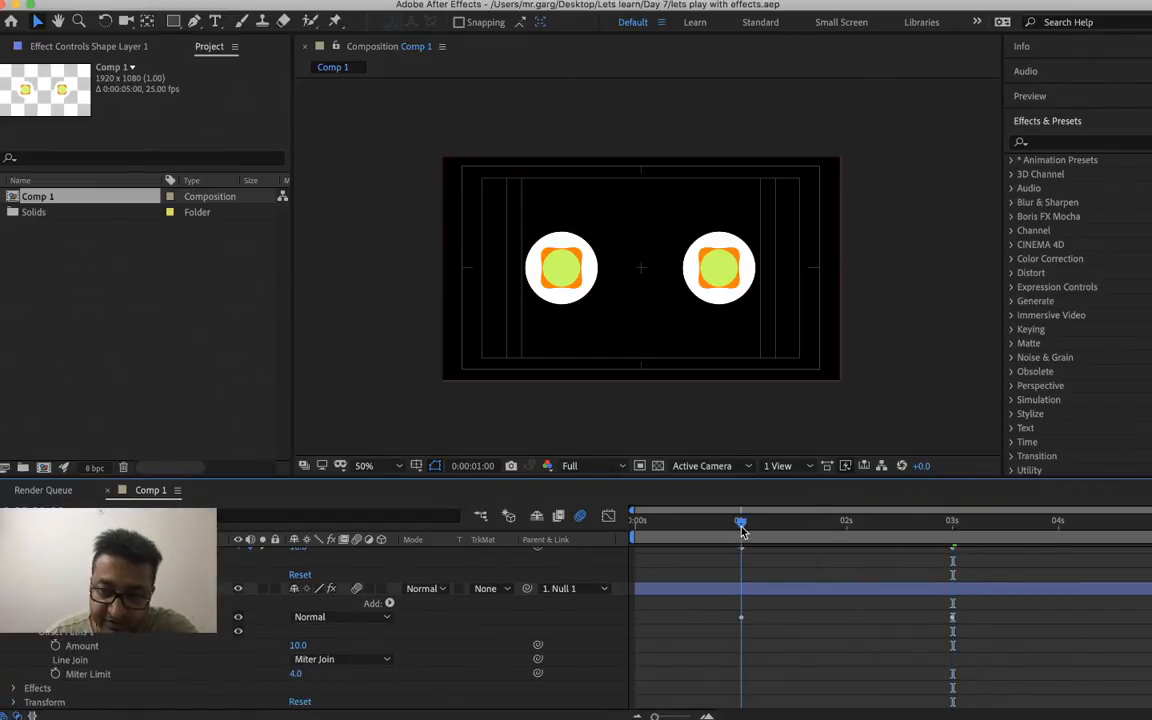
click(56, 646)
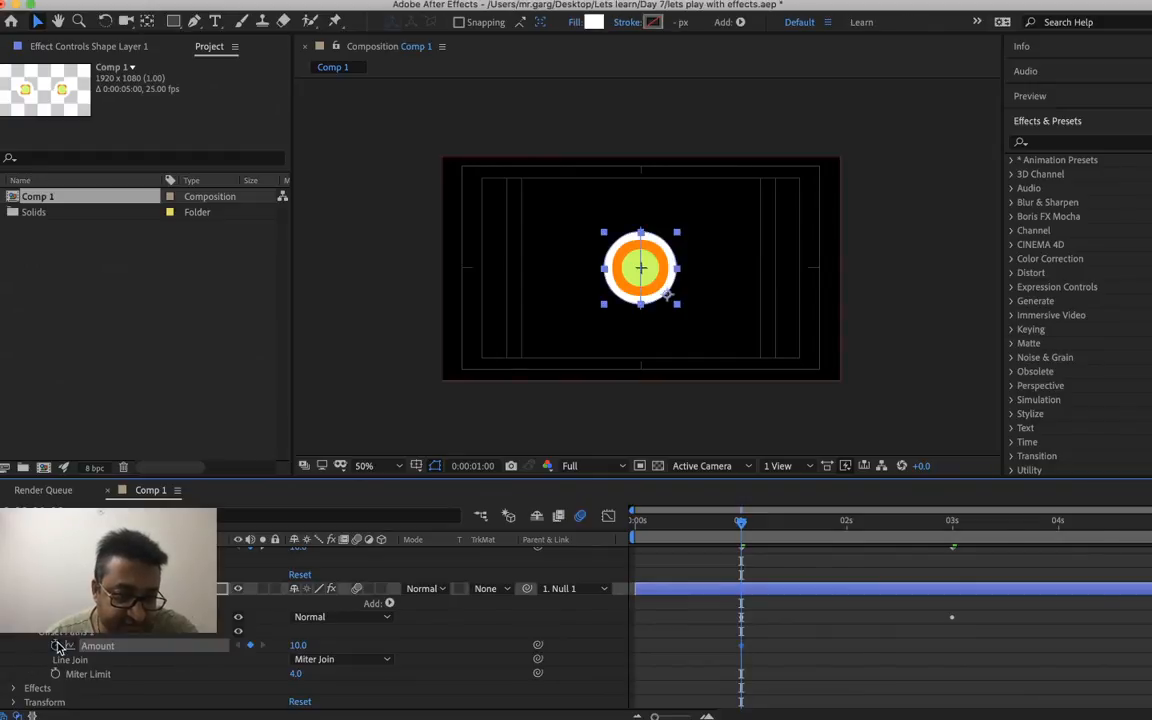
click(952, 532)
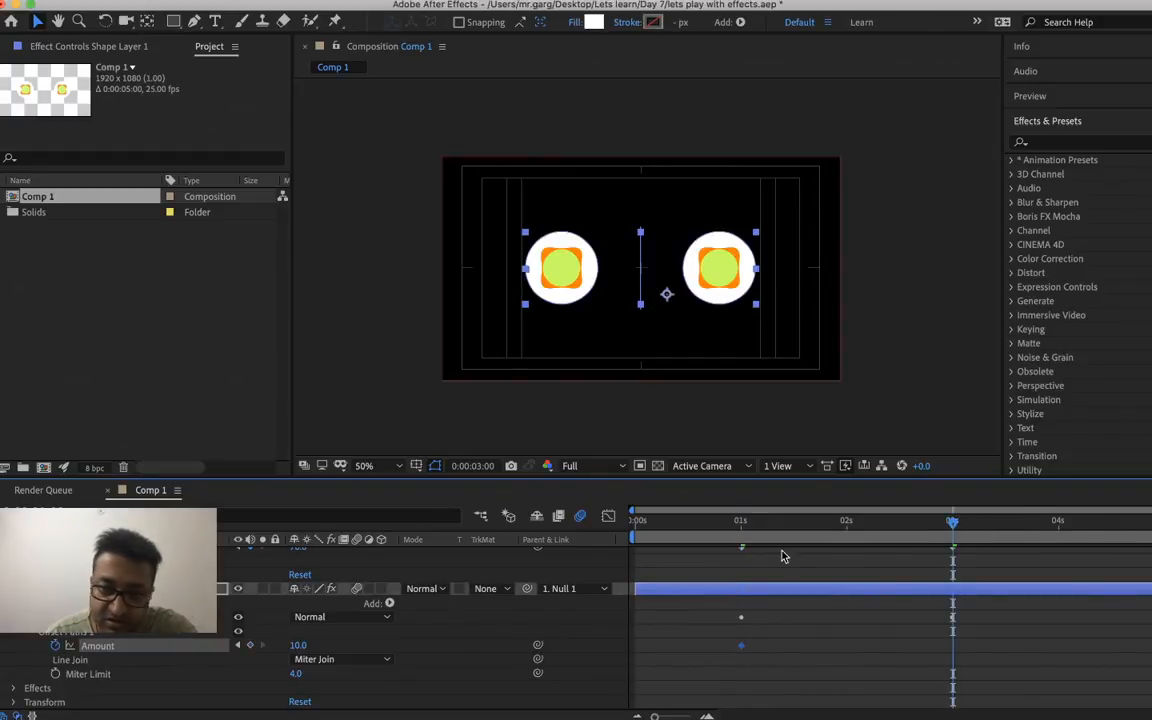
right_click(298, 647)
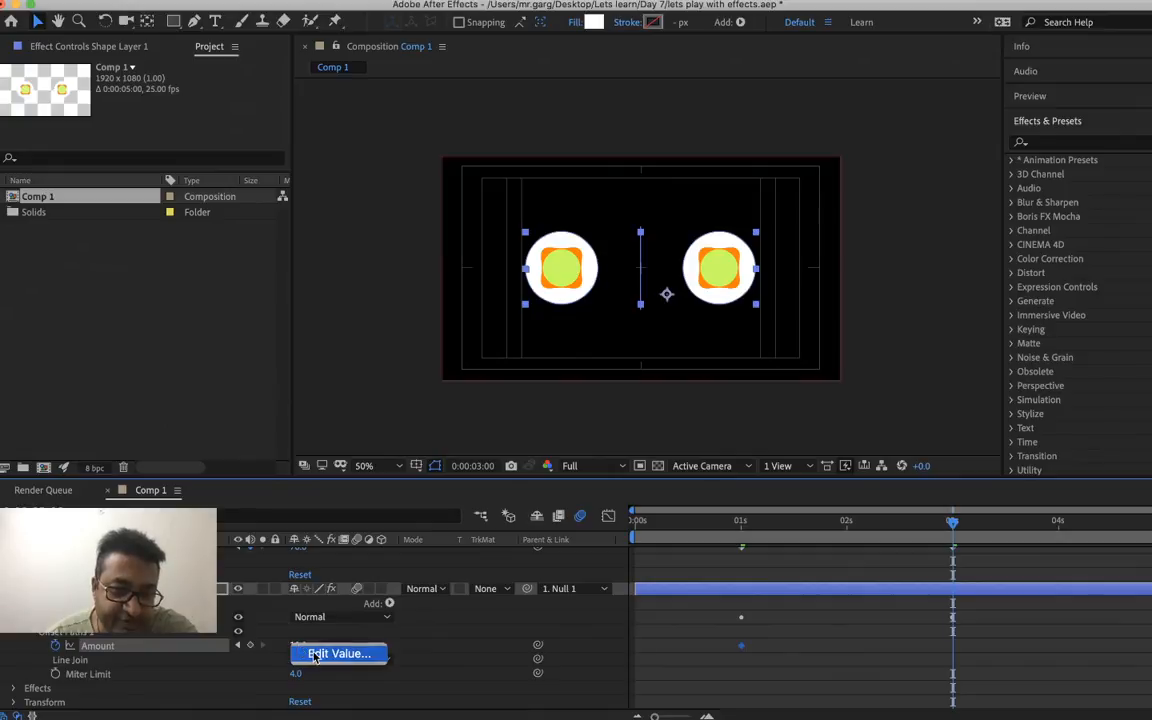
click(300, 652)
text(50)
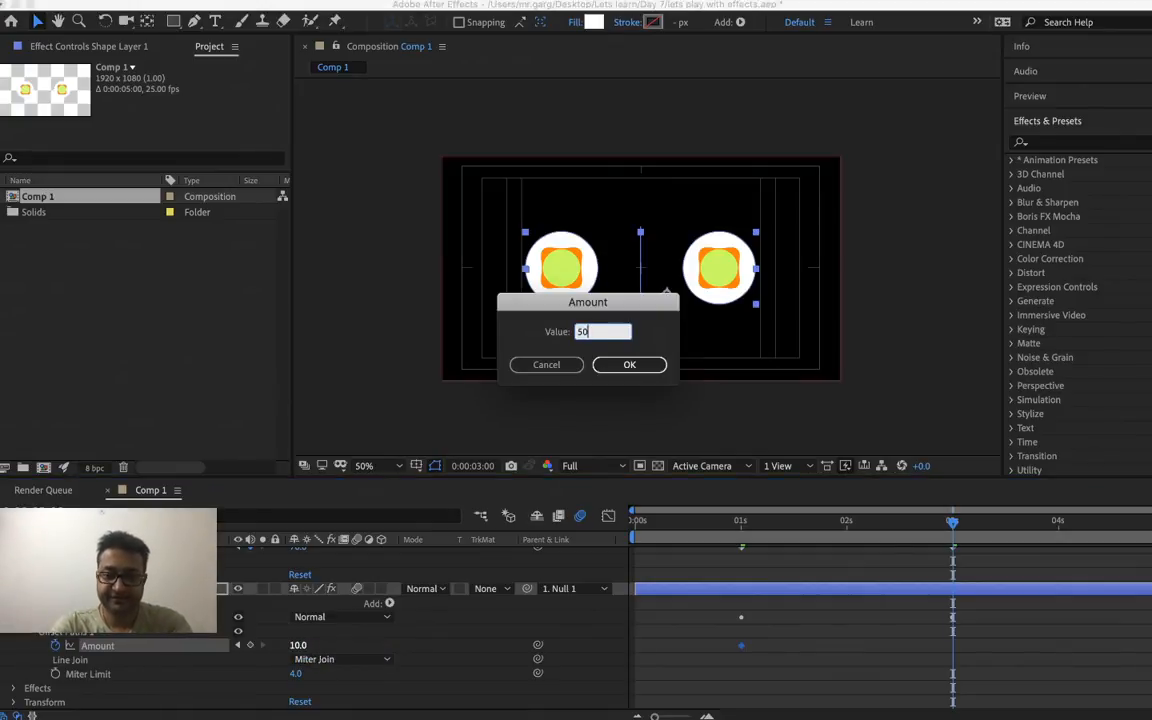
key(Return)
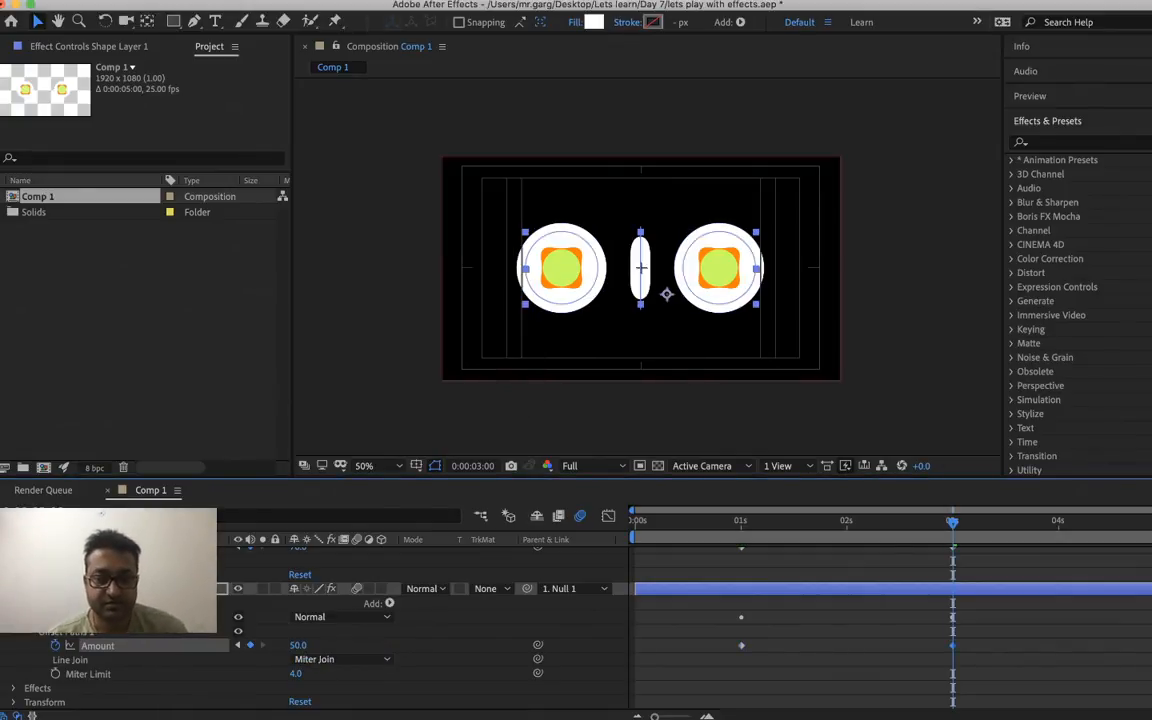
key(super+s)
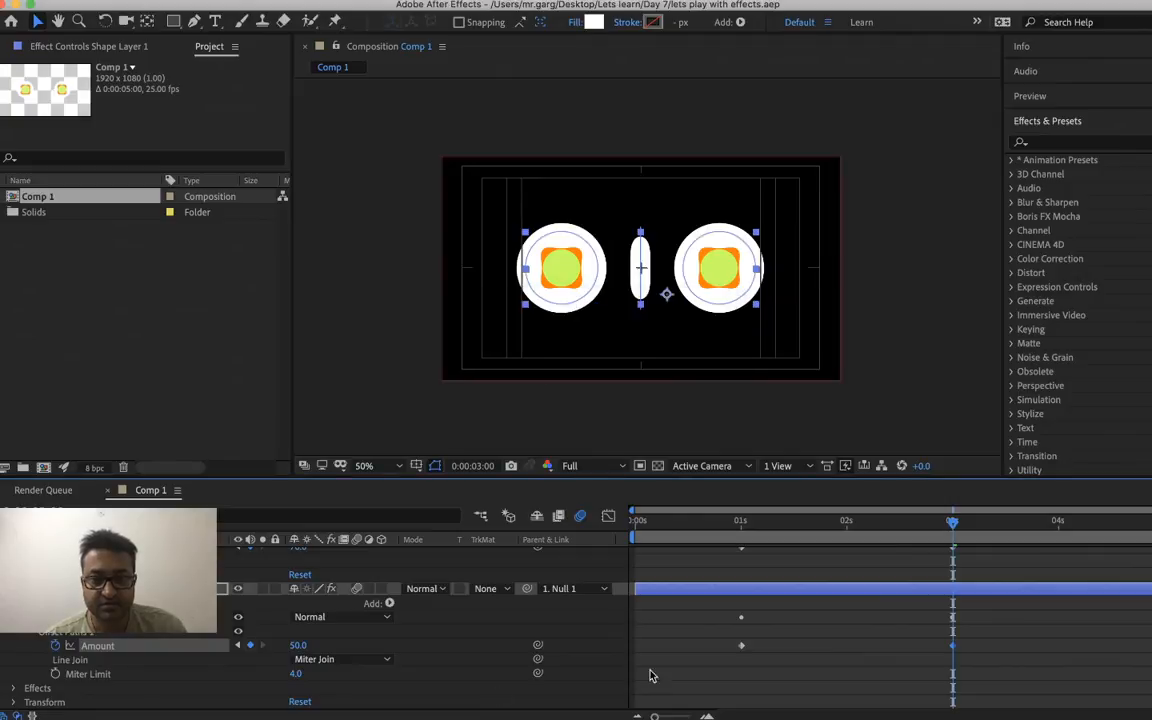
- Preview the white shape's Offset Paths animation from just before the one-second mark
click(737, 521)
key(space)
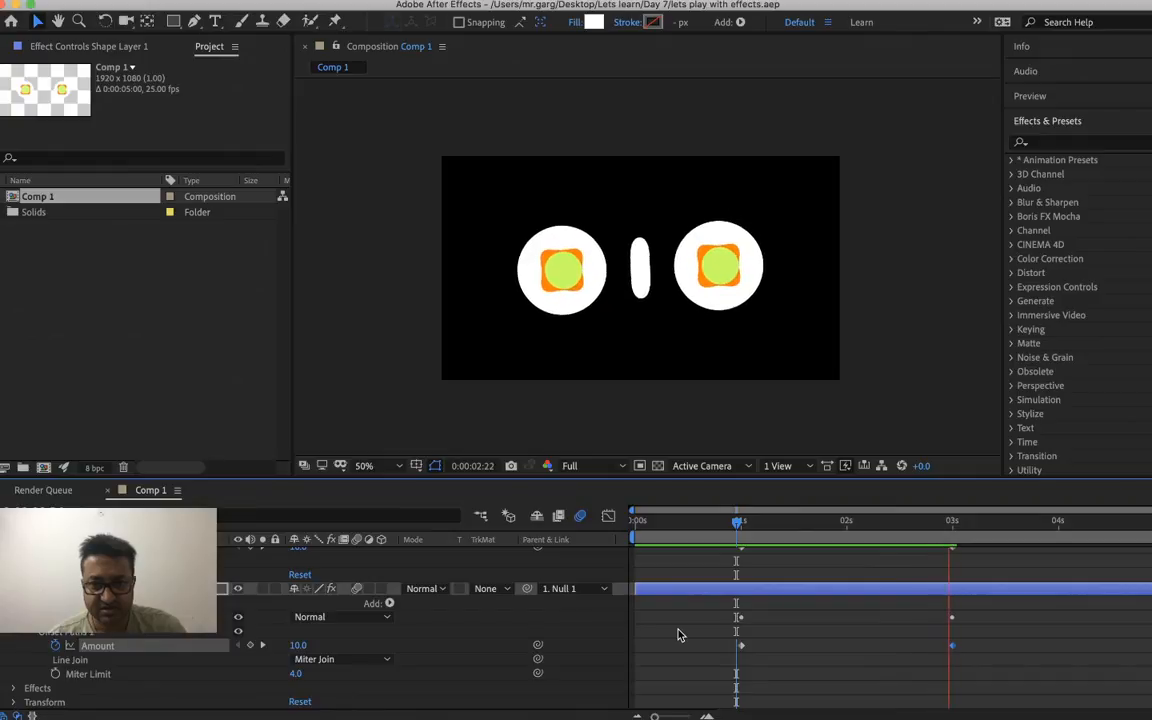
key(space)
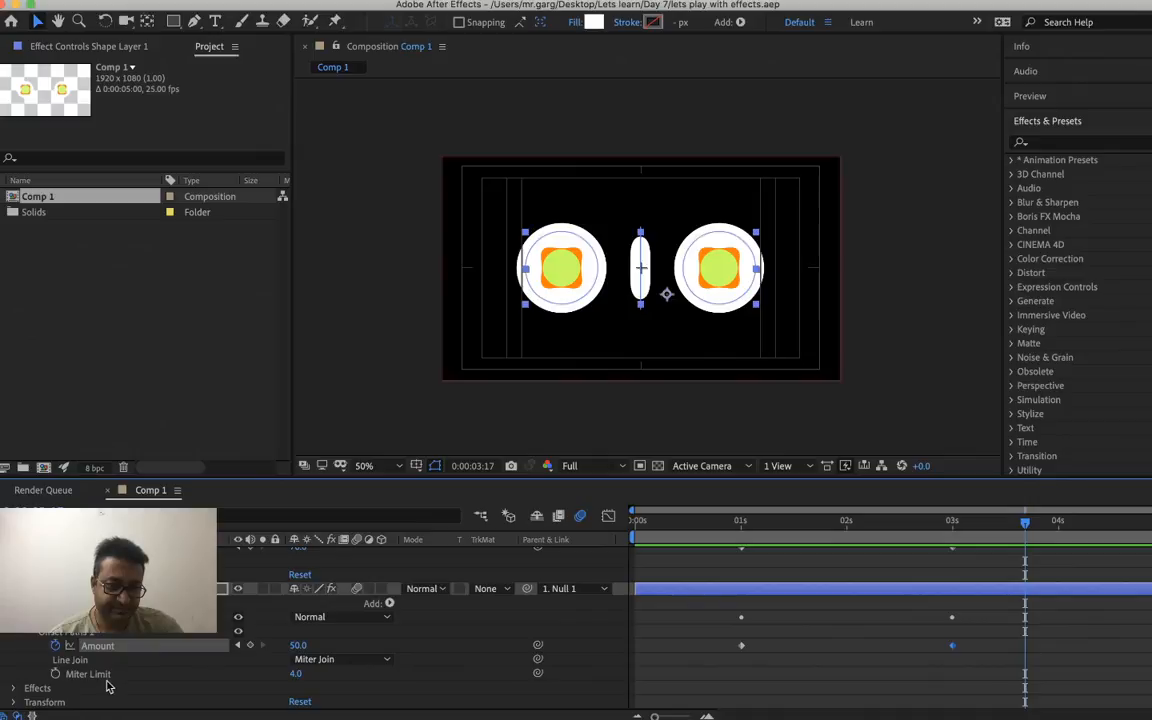
- Try Round Join and Bevel Join as the Offset Paths line join, and set the Miter Limit to 1
click(350, 666)
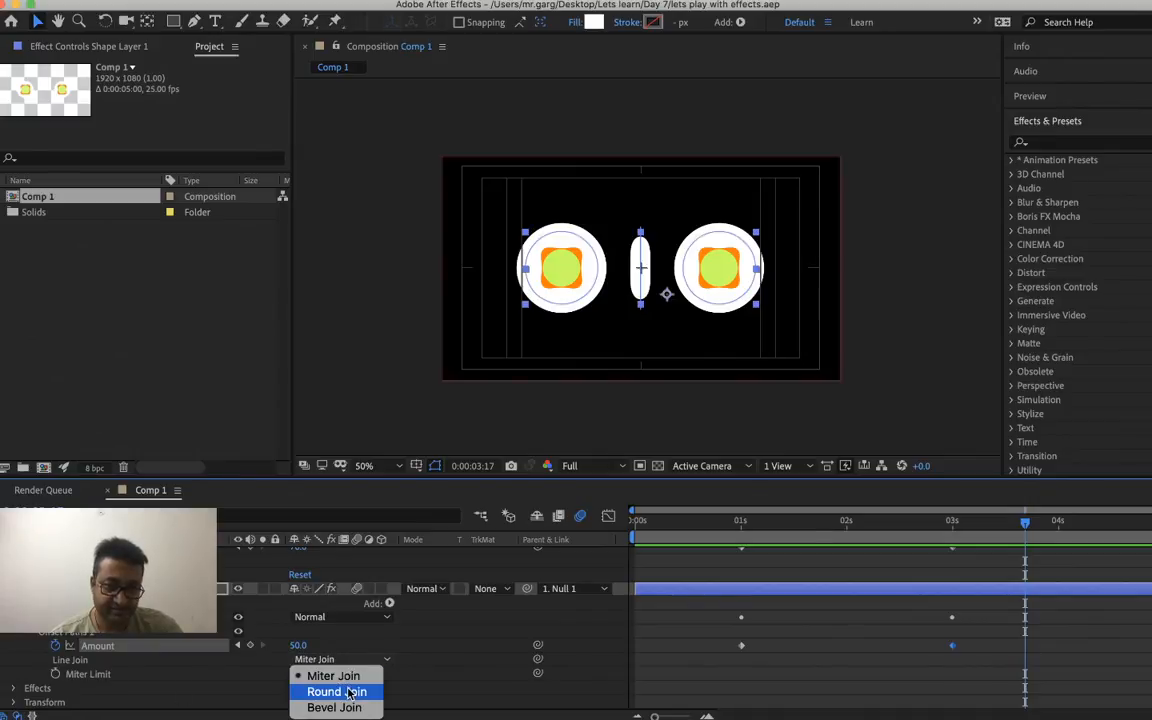
click(349, 690)
click(318, 660)
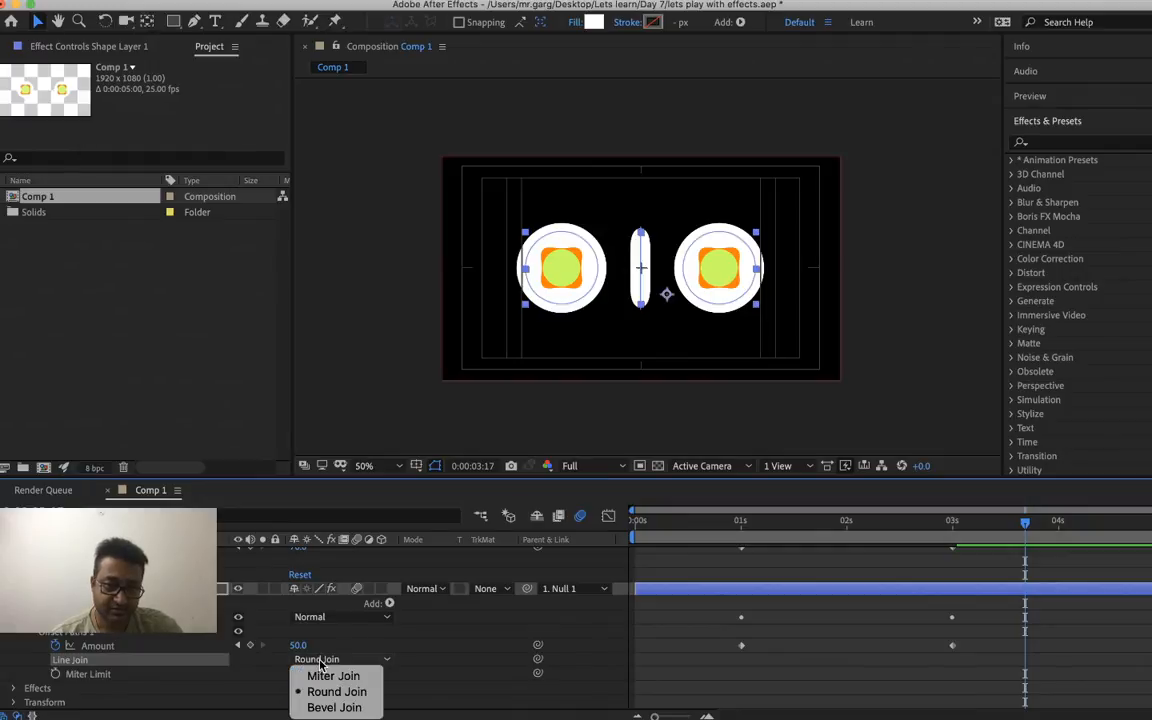
click(334, 708)
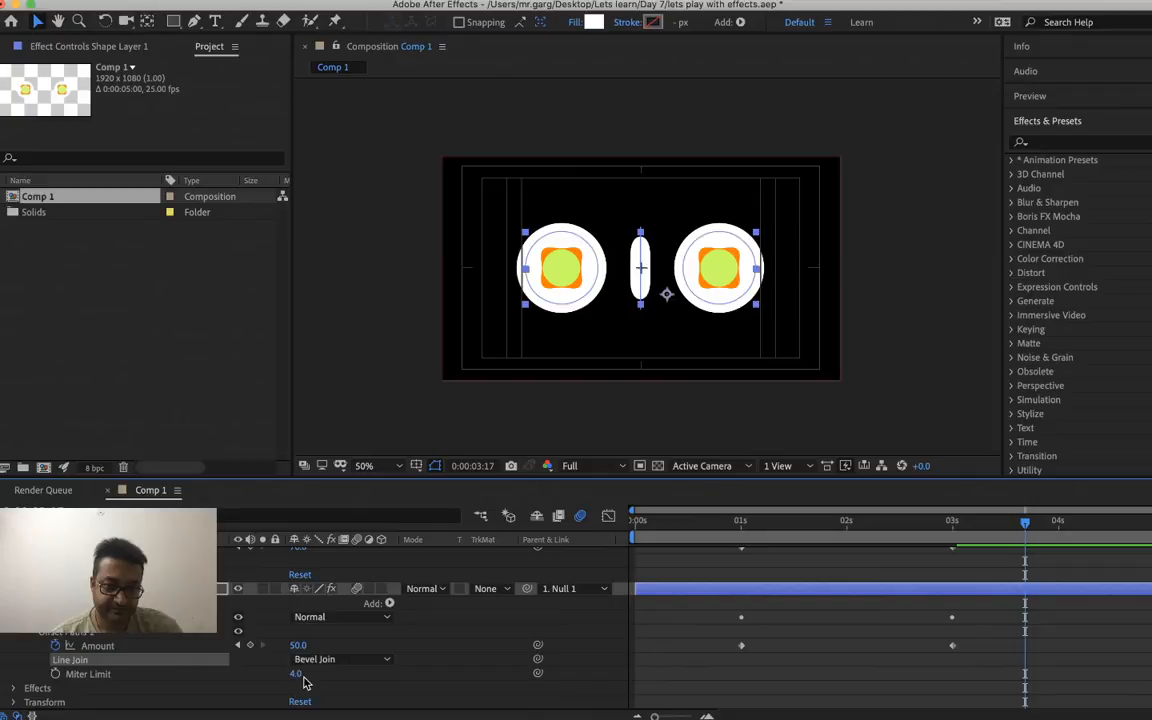
right_click(297, 676)
click(330, 681)
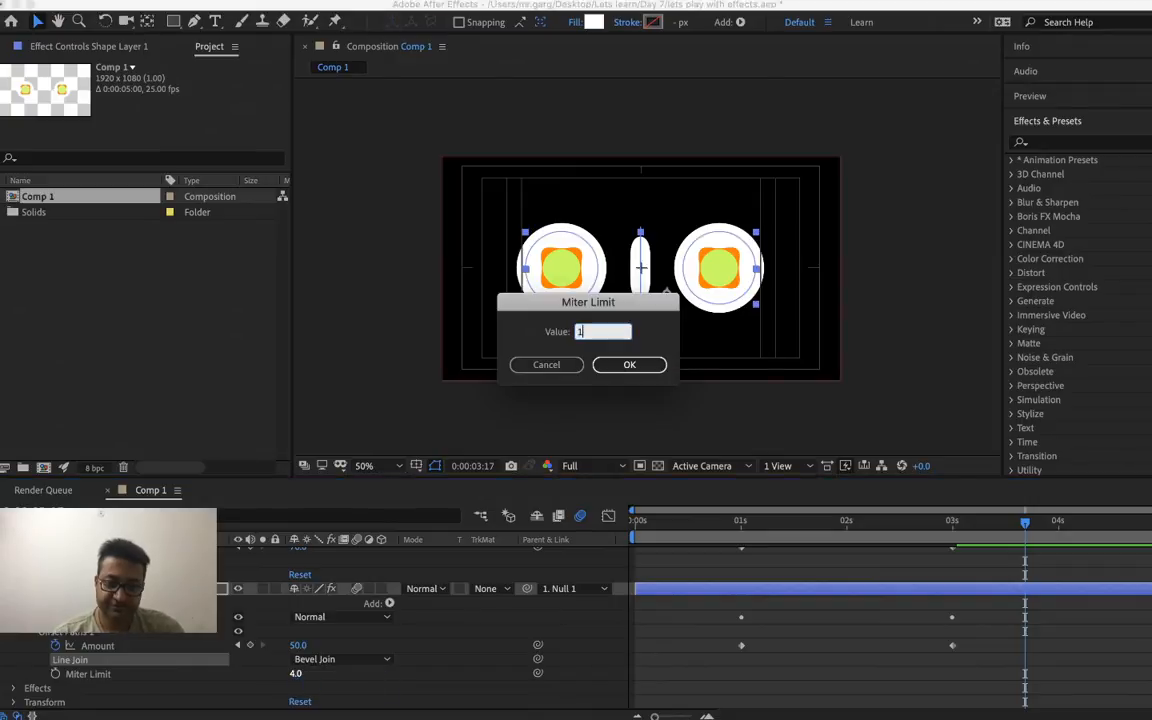
text(1)
key(Return)
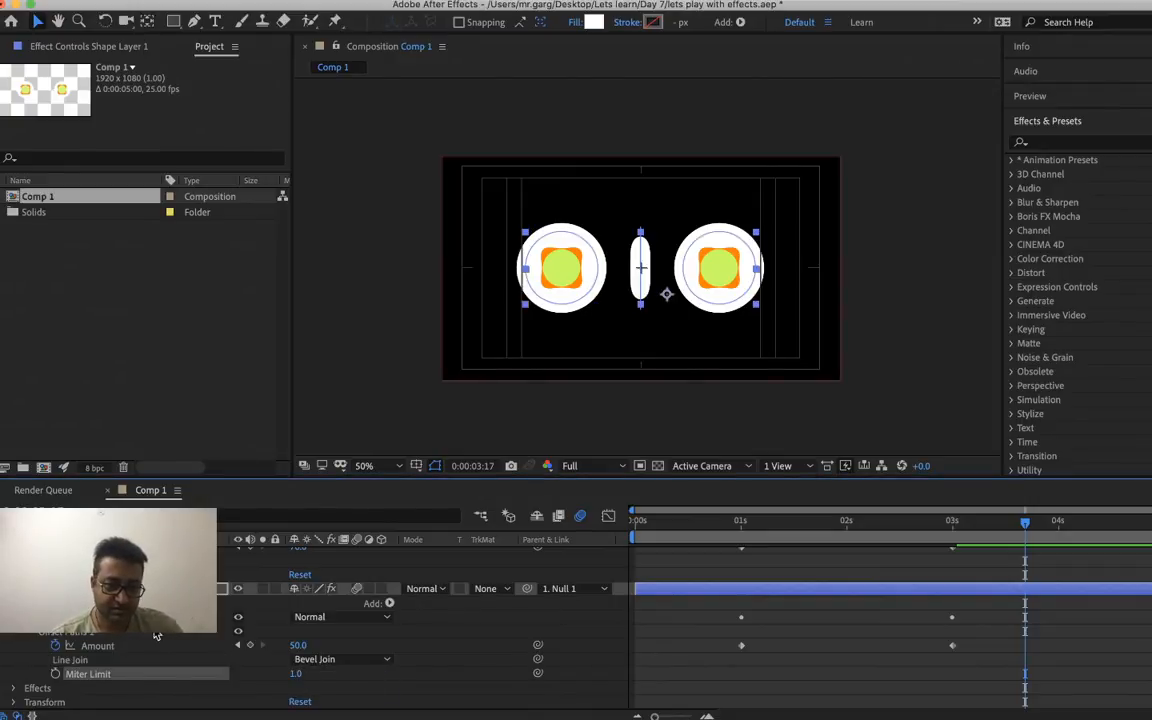
- Delete the Offset Paths operator from Shape Layer 1
right_click(74, 636)
click(58, 637)
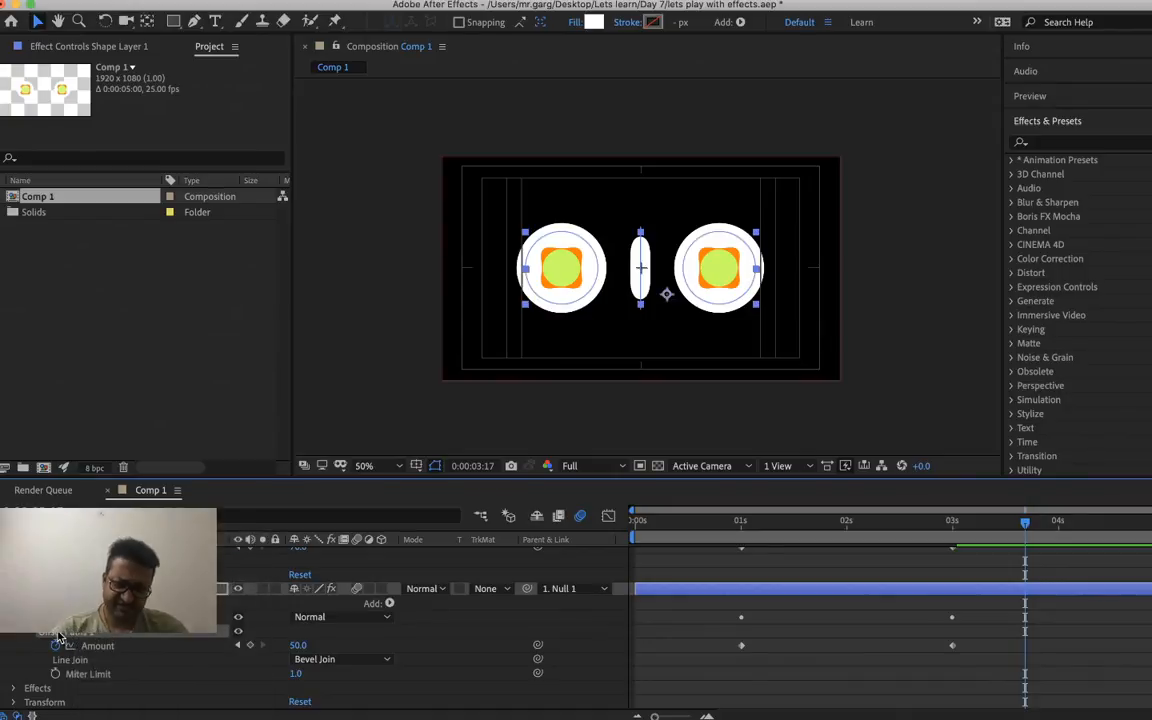
key(Delete)
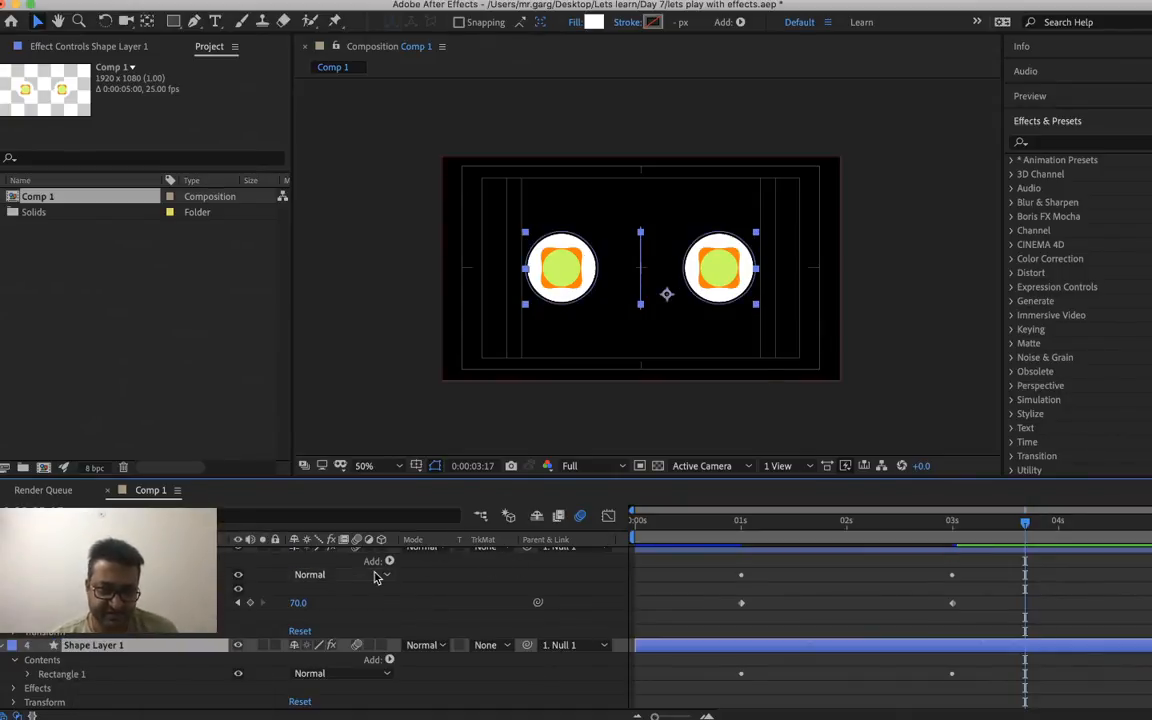
- Add a Pucker & Bloat operator to Shape Layer 1 and expand its properties
click(389, 660)
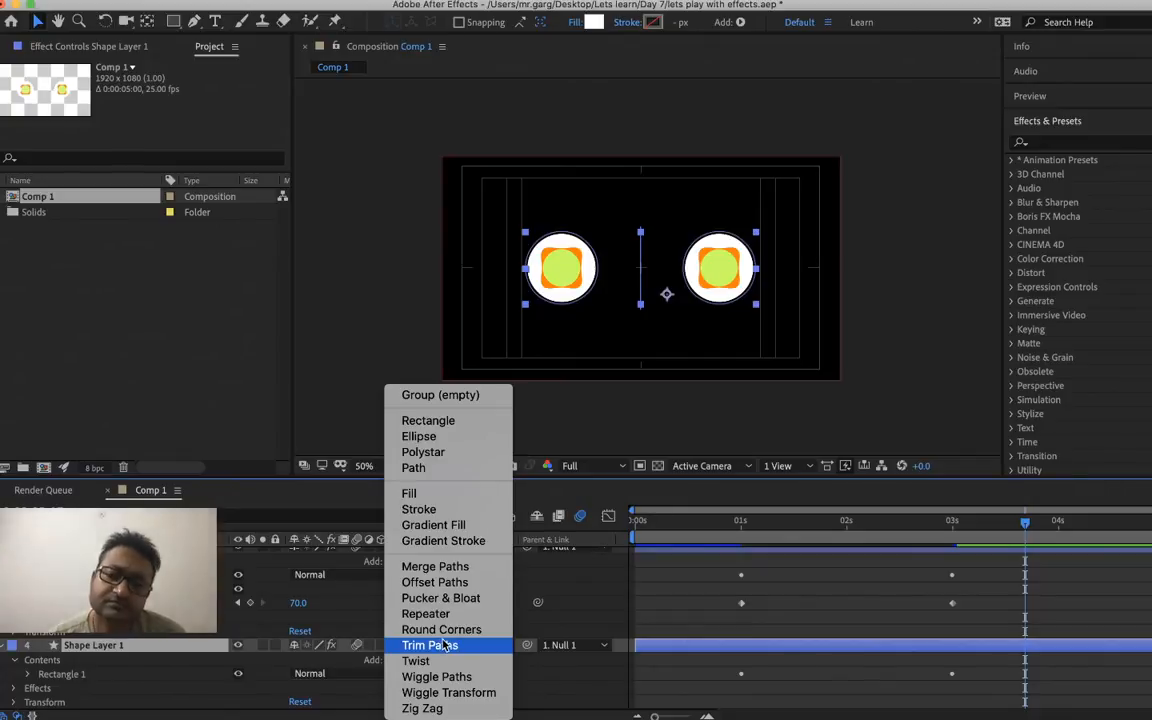
click(483, 600)
scroll(421, 630, down, 1)
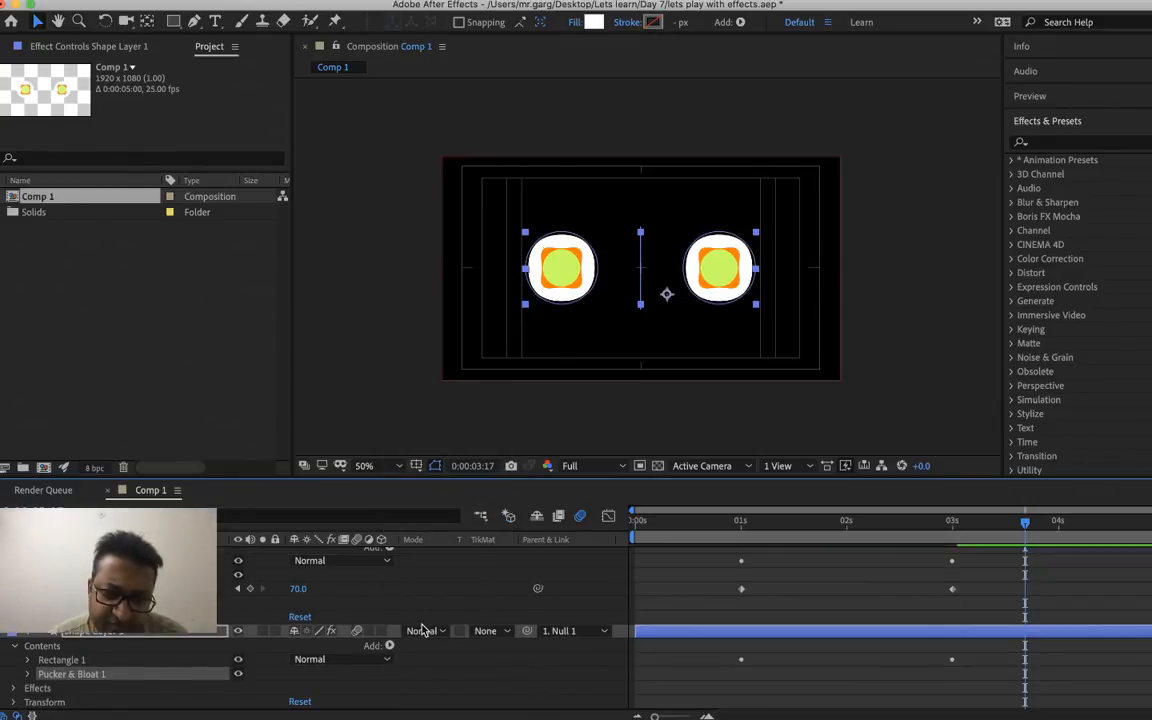
click(27, 674)
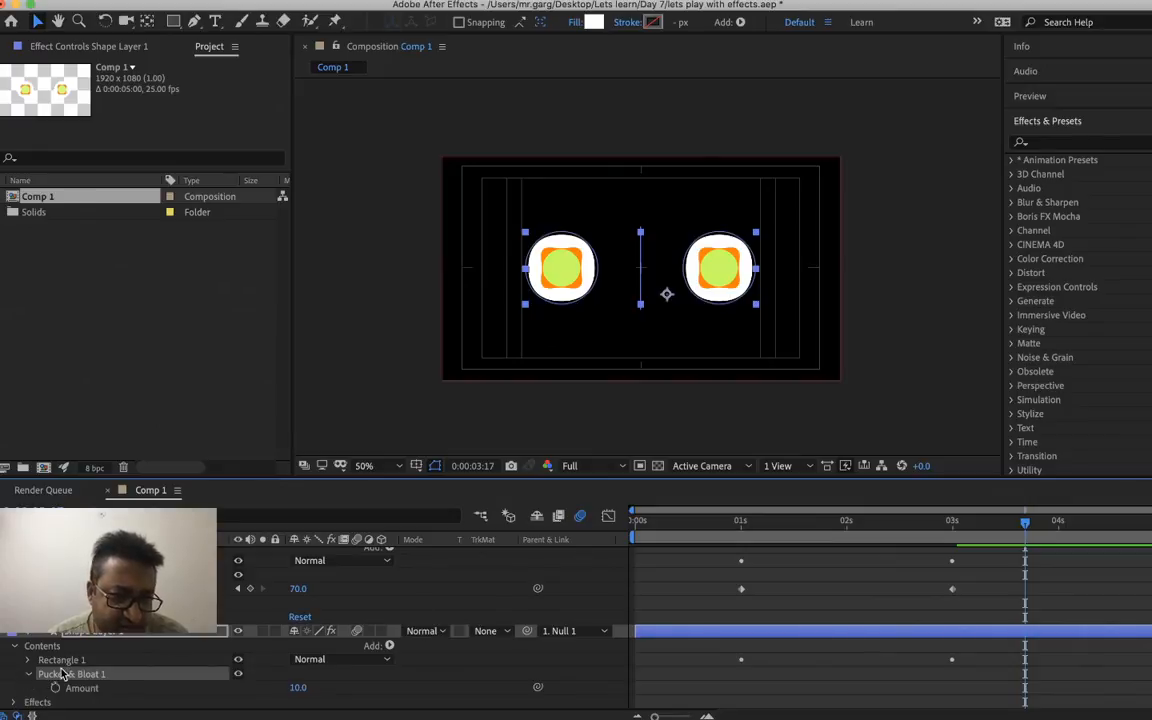
scroll(110, 670, down, 1)
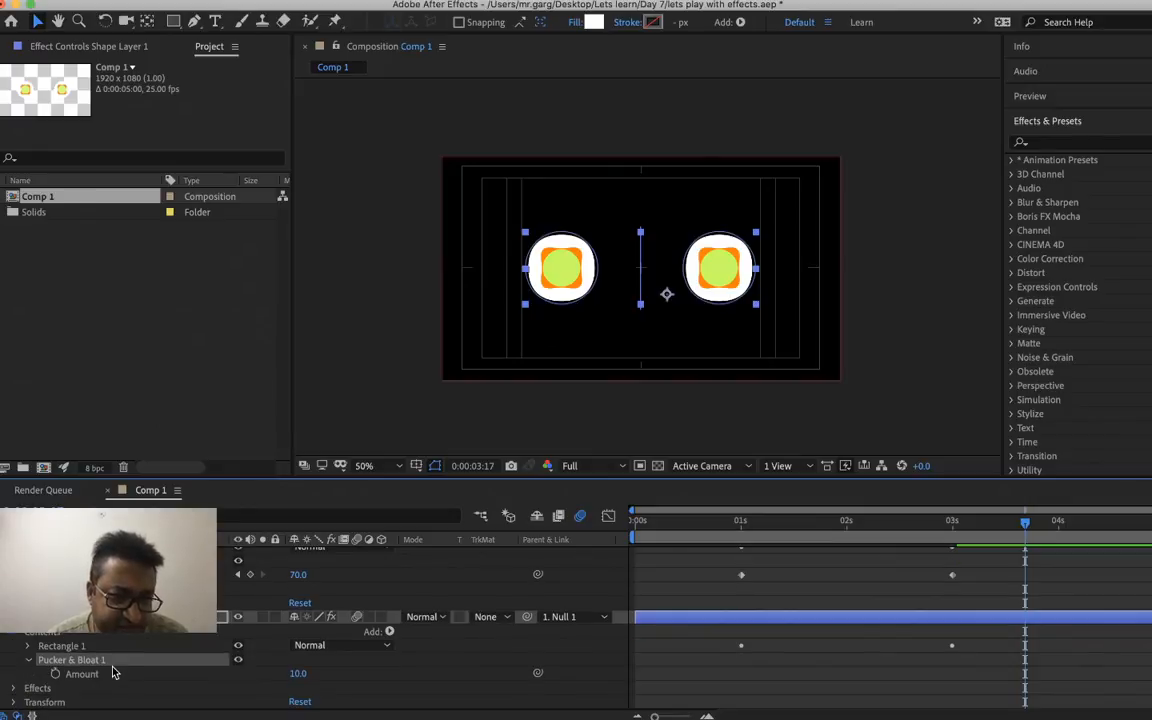
- Keyframe Shape Layer 1's Pucker & Bloat Amount at 80 at one second
click(743, 531)
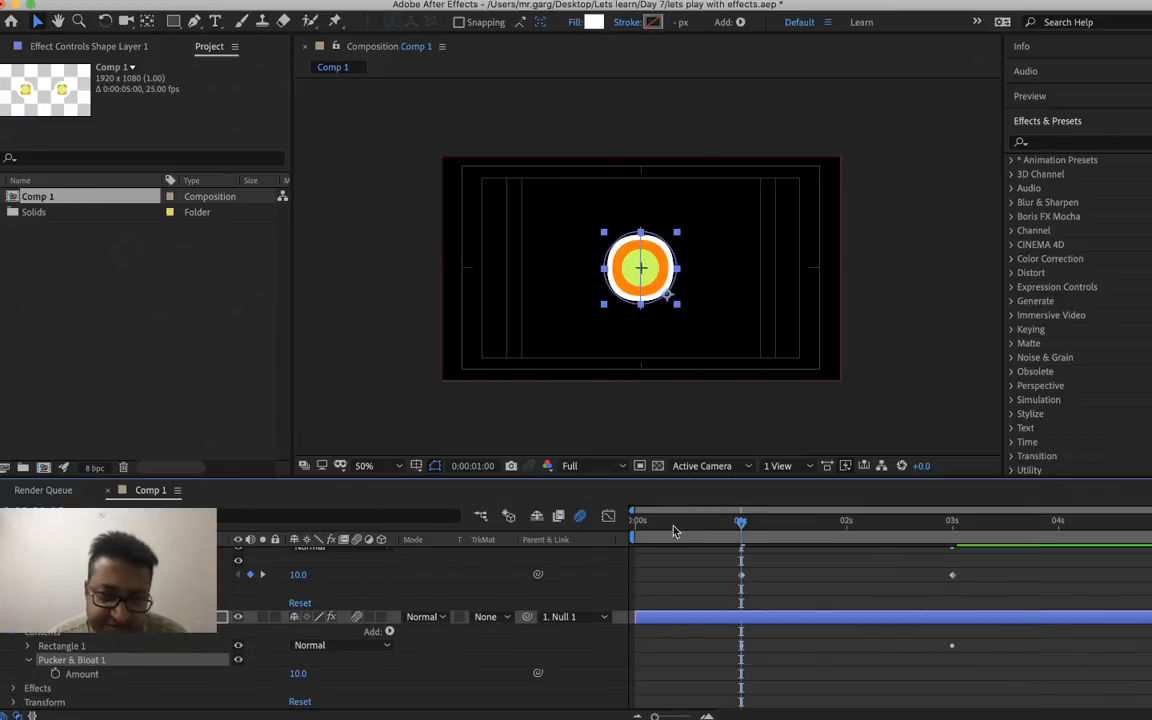
right_click(299, 677)
click(320, 682)
text(80)
key(Return)
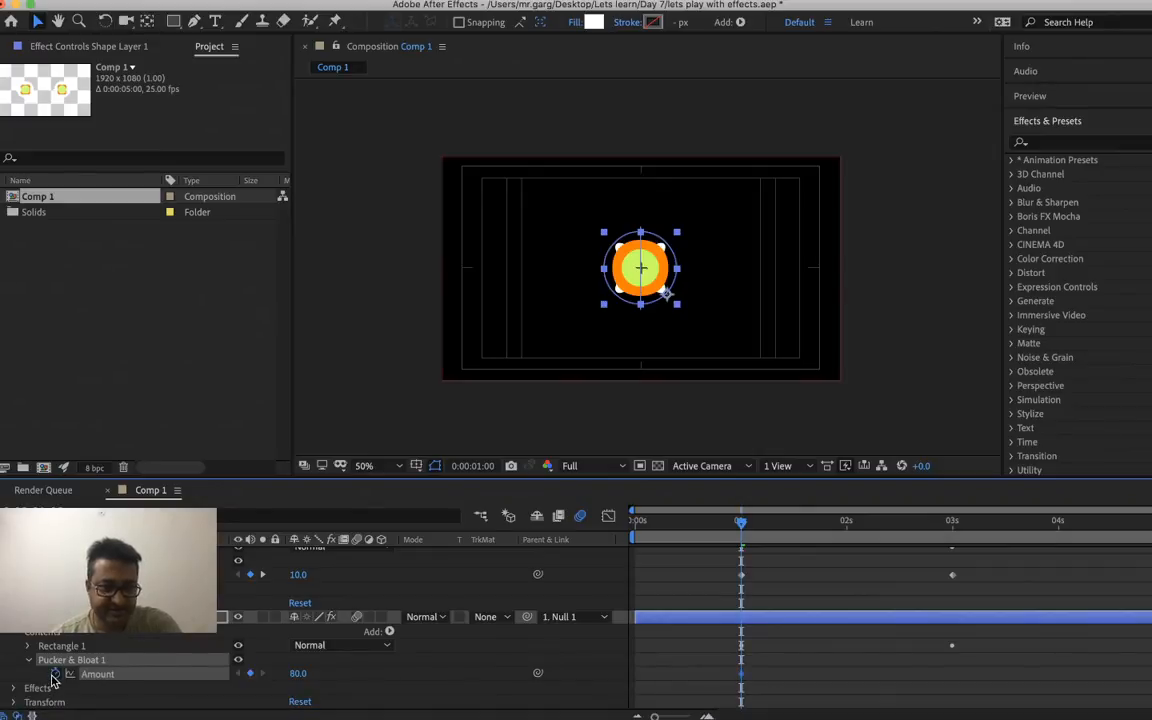
- Keyframe Shape Layer 1's Pucker & Bloat Amount at 0 at three seconds
click(952, 521)
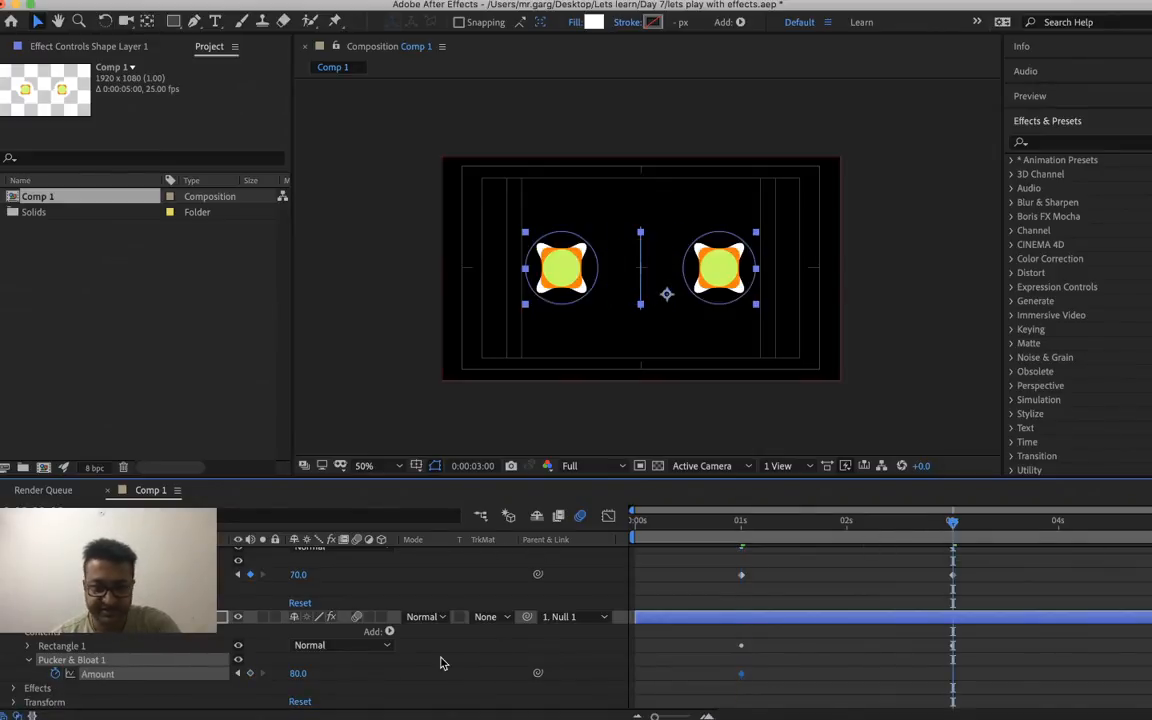
right_click(297, 676)
click(342, 681)
text(0)
key(Return)
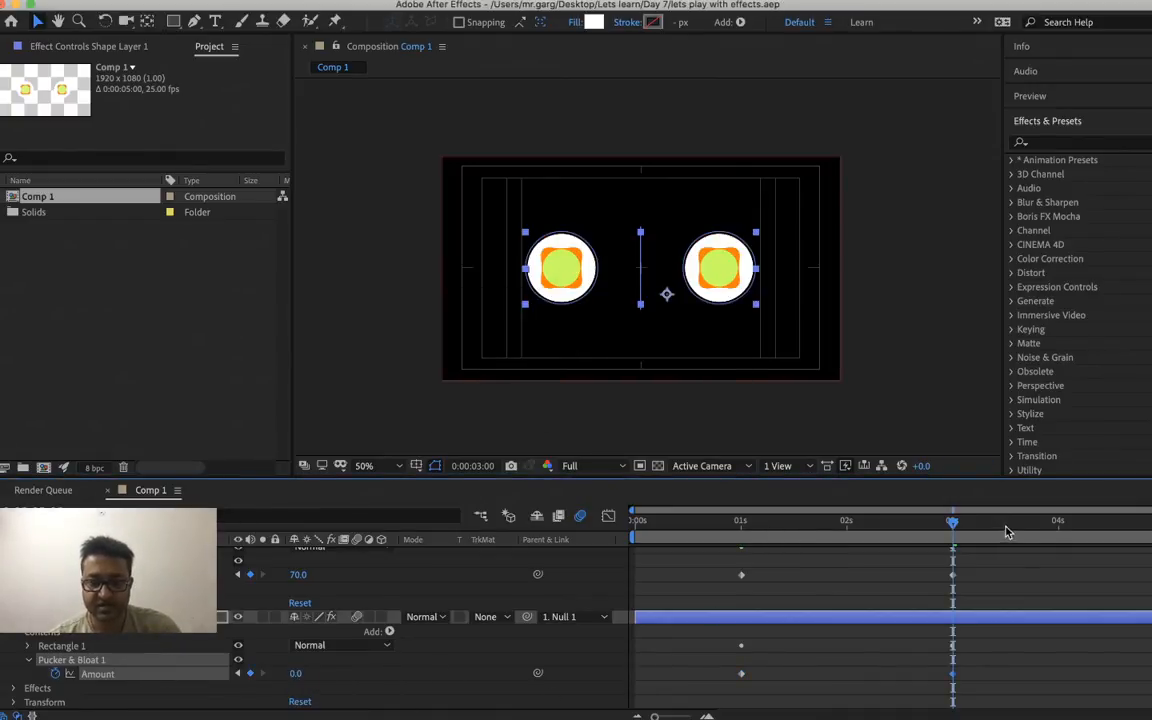
- Set the work area to run from one second to about four seconds and preview the animation
click(1062, 525)
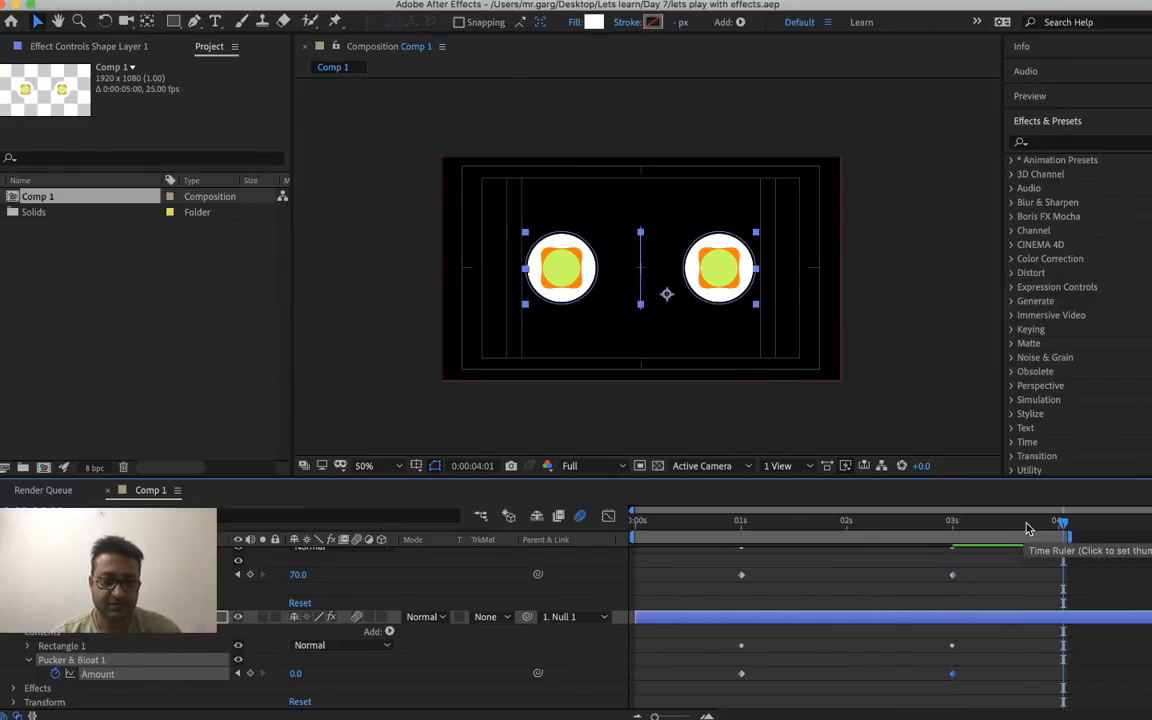
key(space)
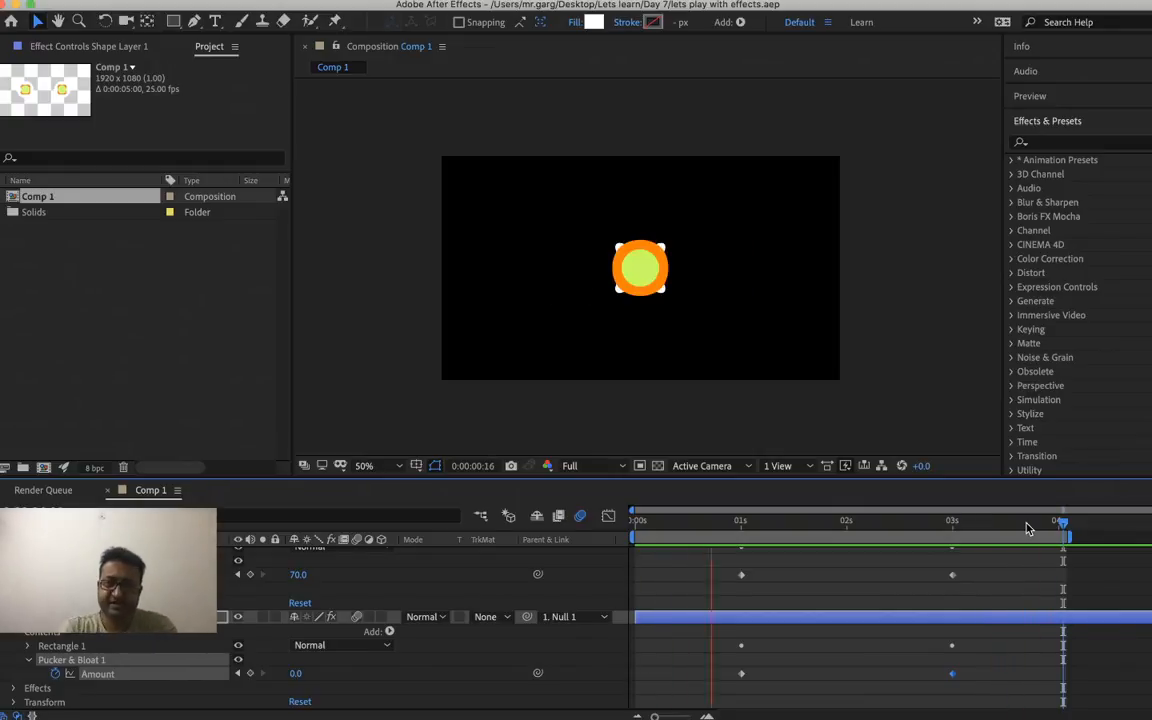
key(space)
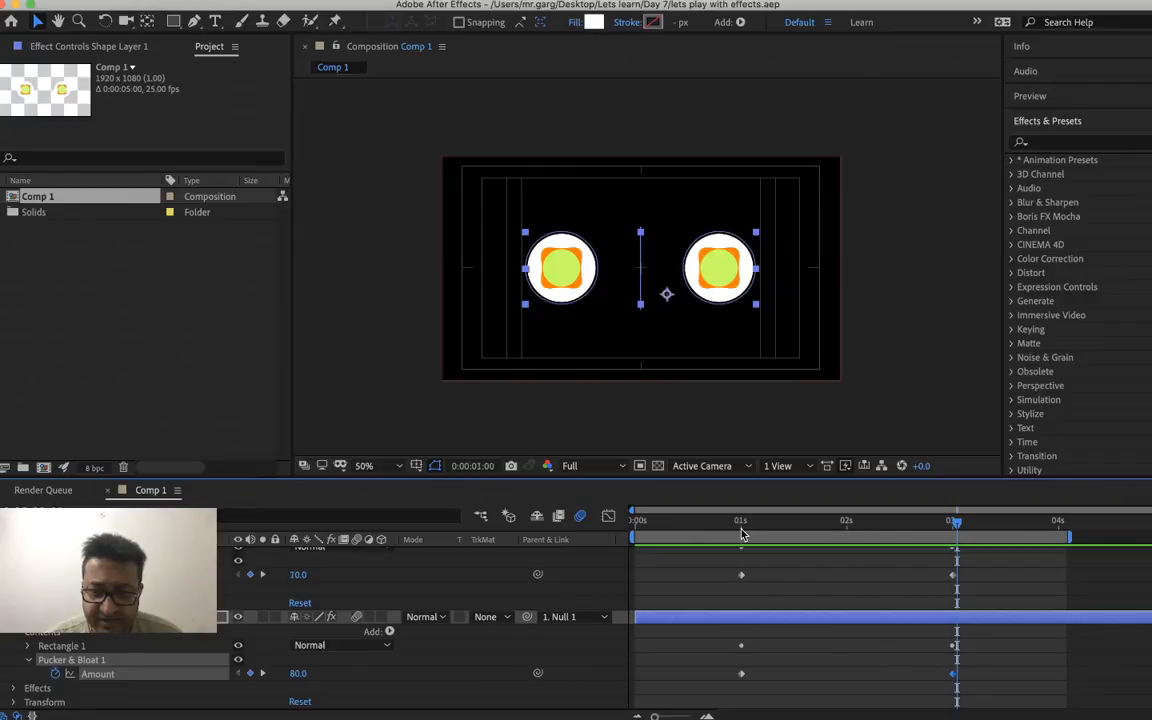
click(741, 522)
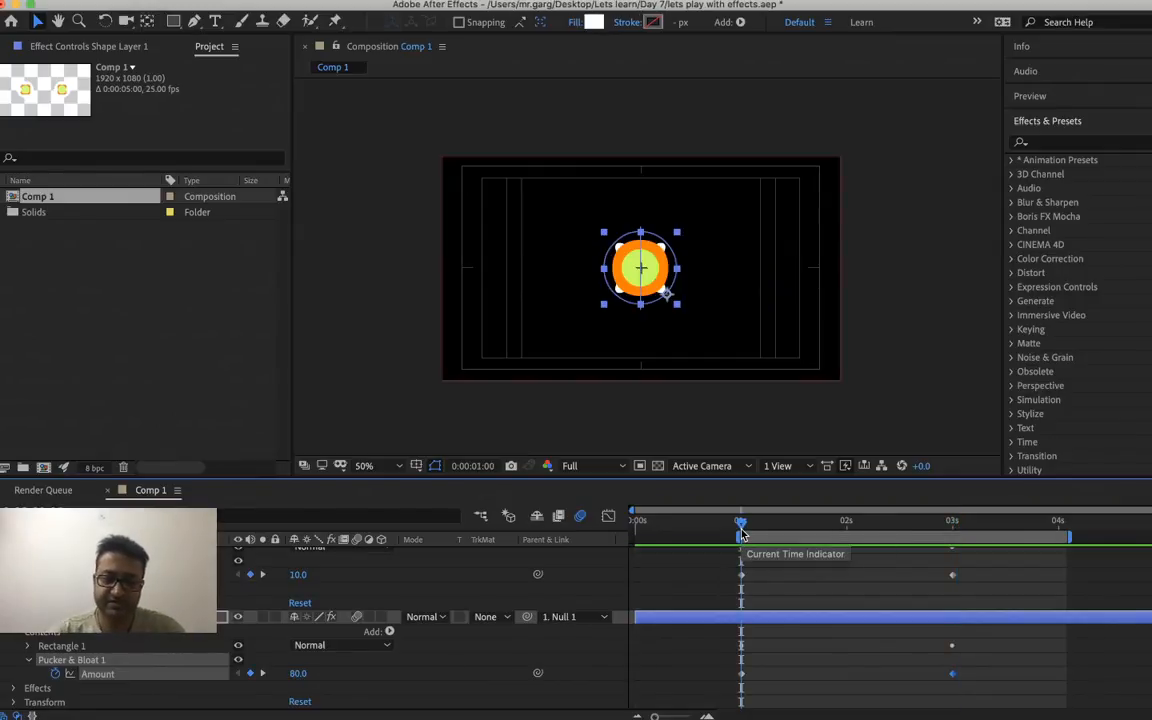
key(space)
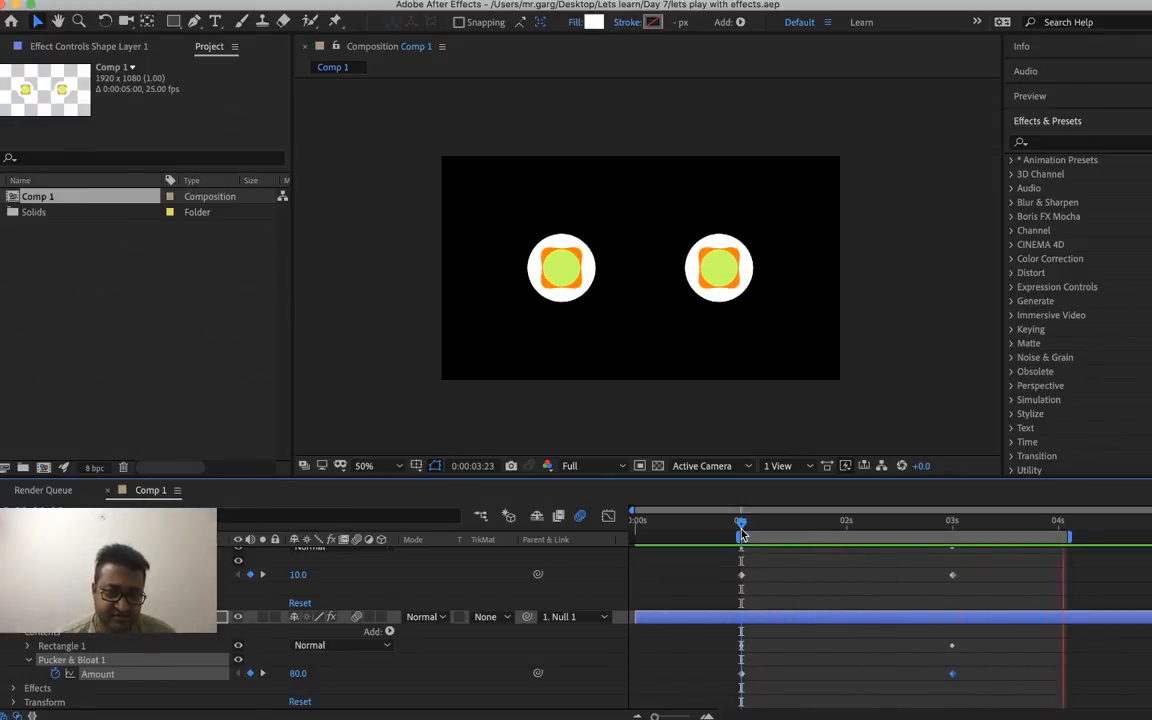
key(space)
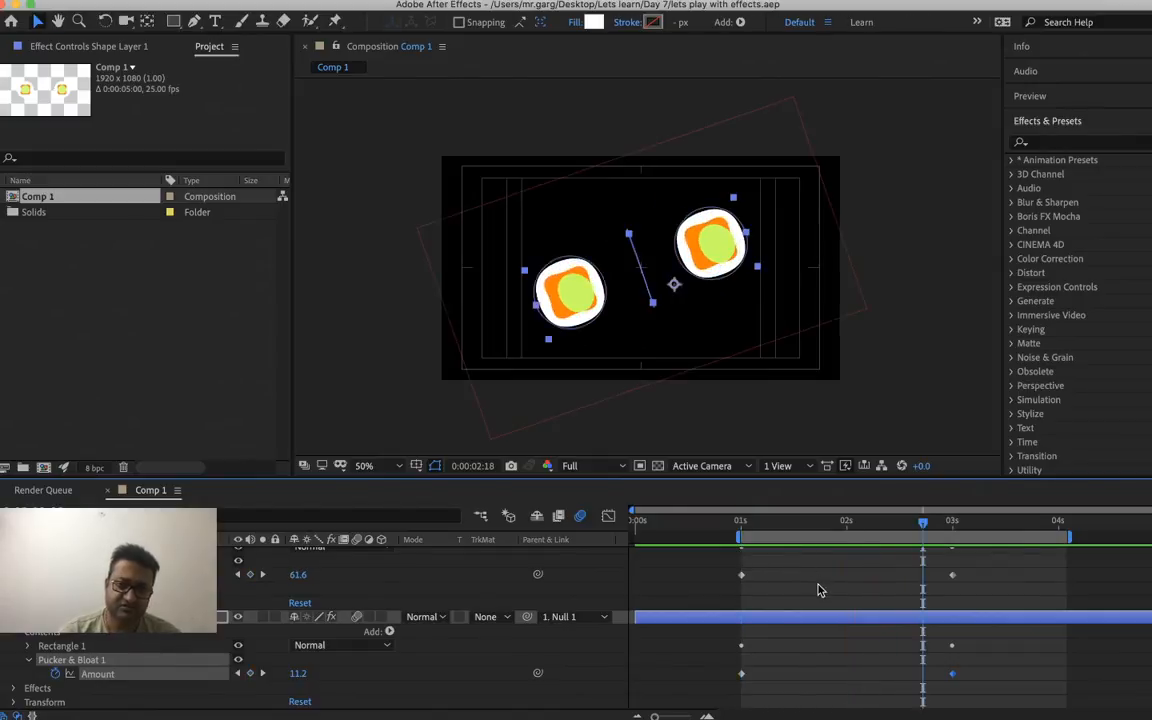
- Select Shape Layer 3 and collapse the properties of Shape Layer 2 and Shape Layer 1
scroll(802, 582, up, 2)
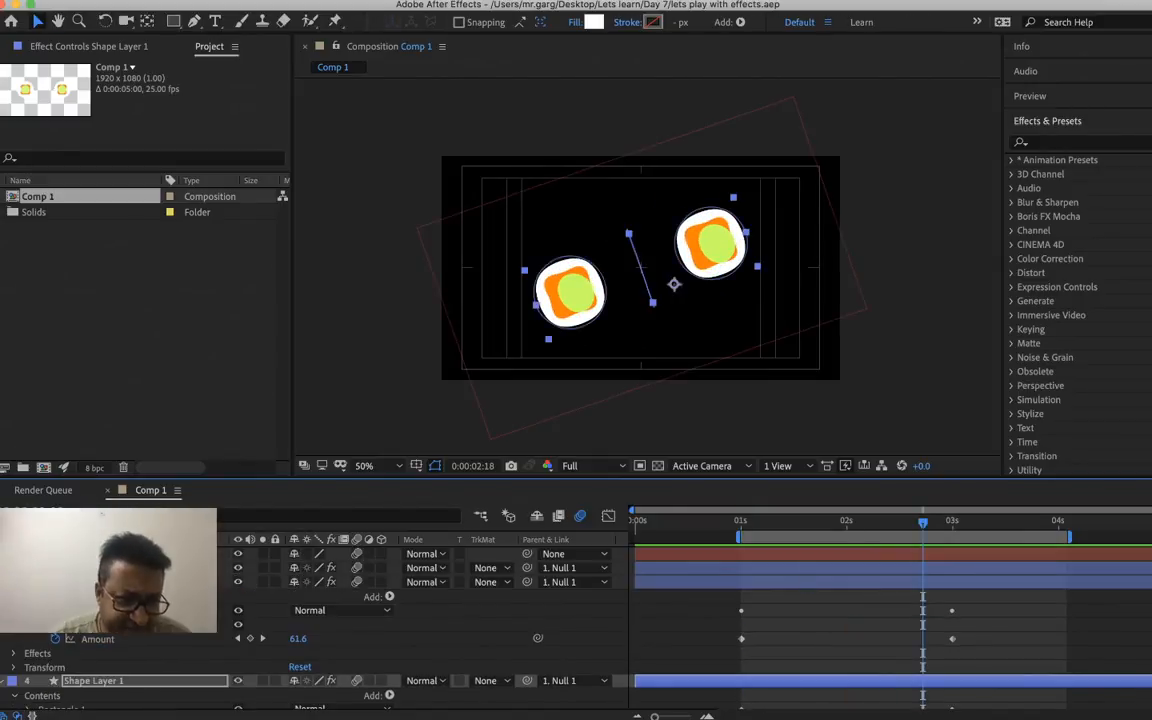
right_click(78, 568)
key(Escape)
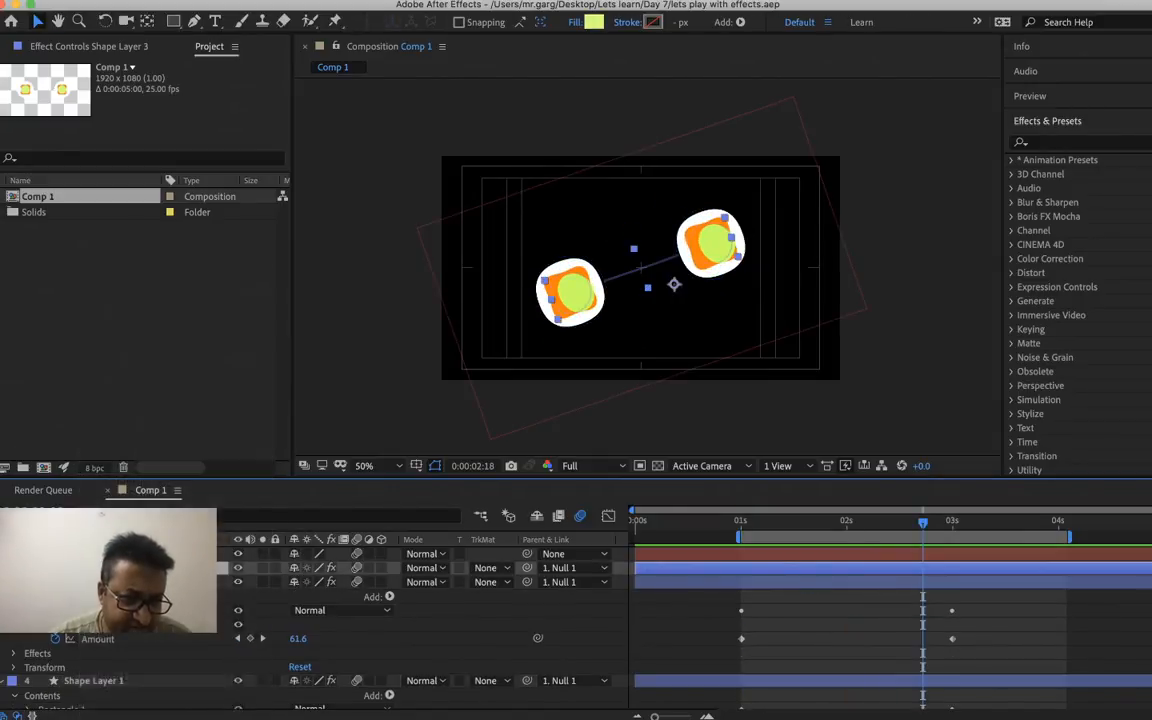
click(3, 582)
click(3, 596)
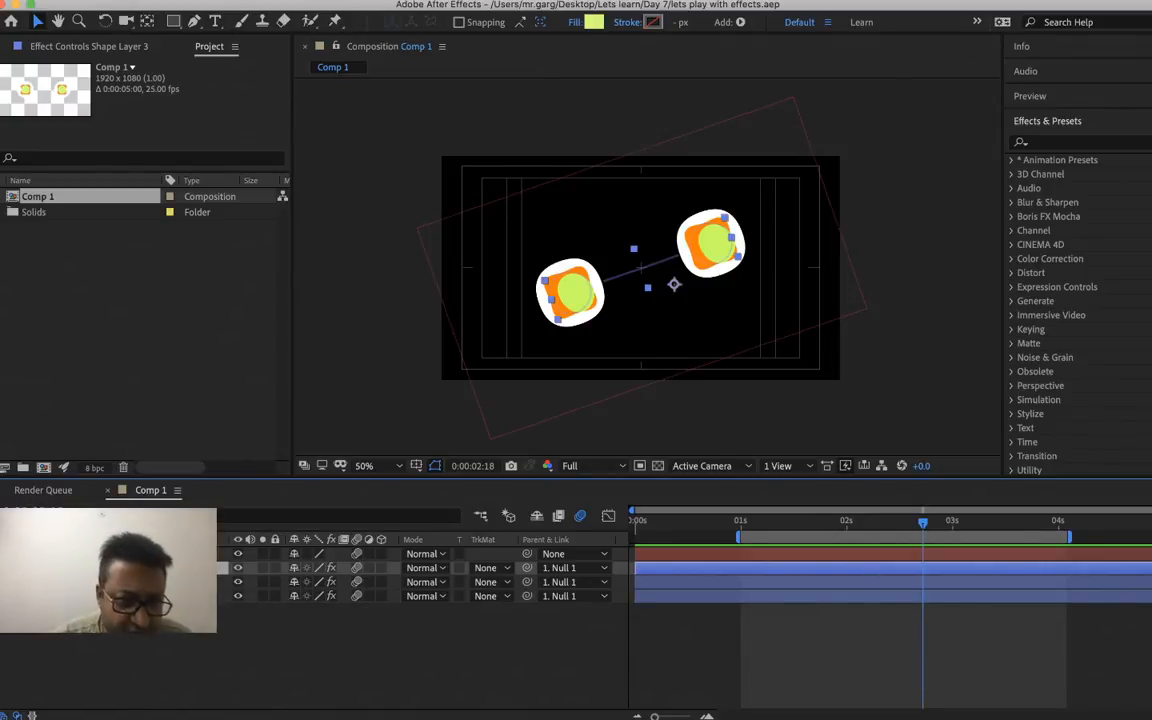
- Expand Shape Layer 3's Rectangle 1 group and examine its path, transform and Twist properties
click(3, 568)
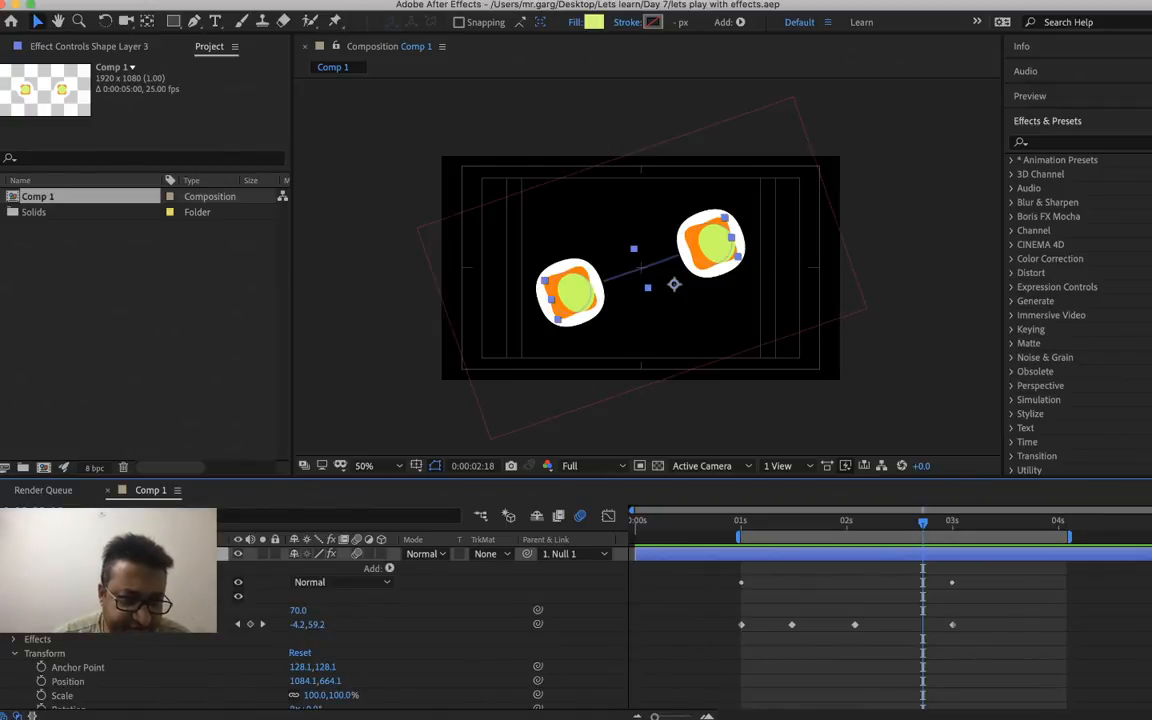
click(28, 582)
click(41, 596)
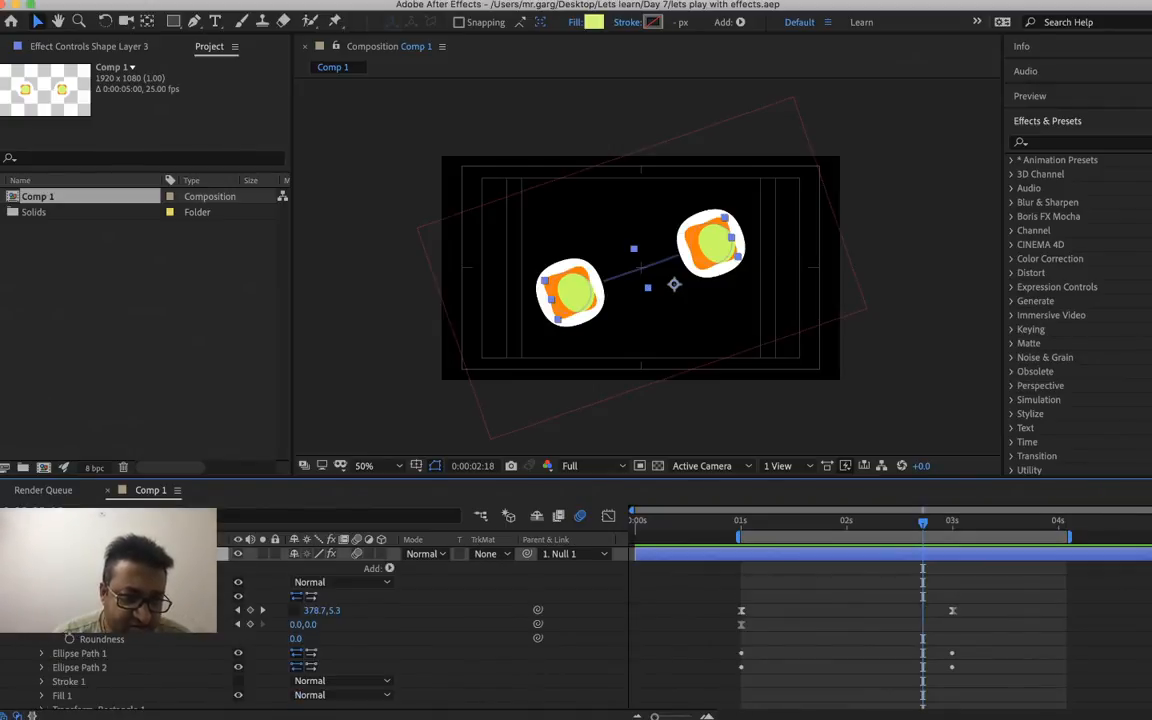
scroll(151, 633, up, 1)
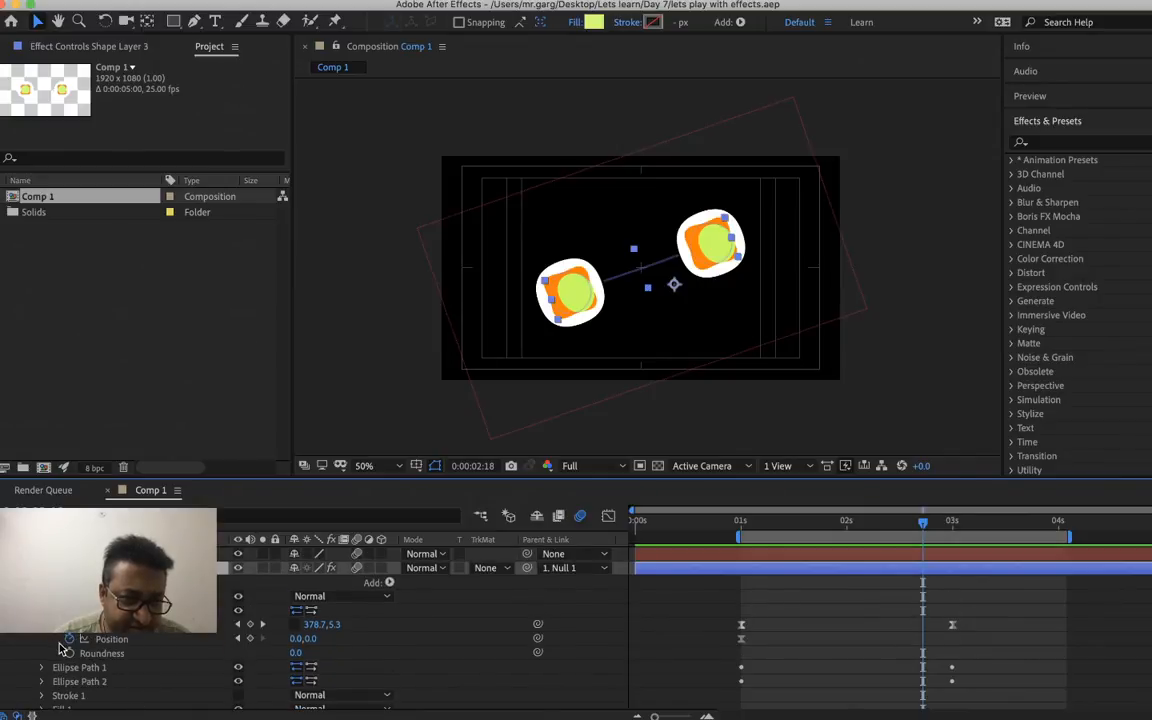
scroll(60, 650, down, 2)
scroll(165, 643, down, 2)
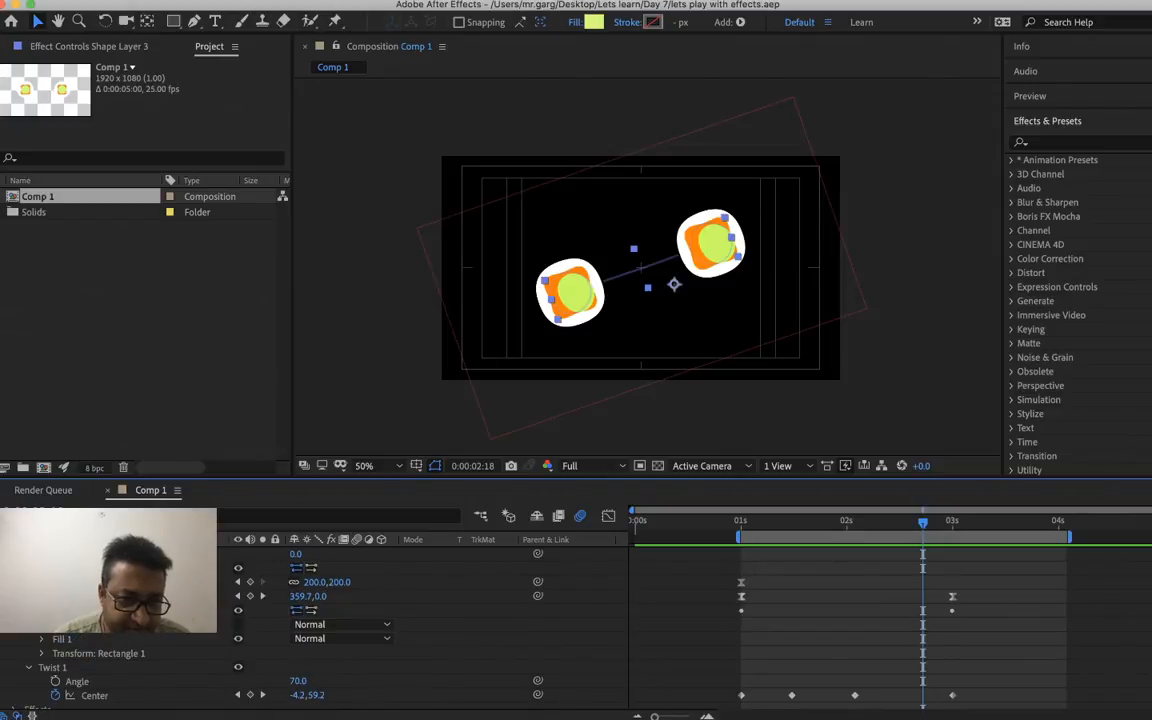
click(43, 655)
scroll(118, 668, down, 4)
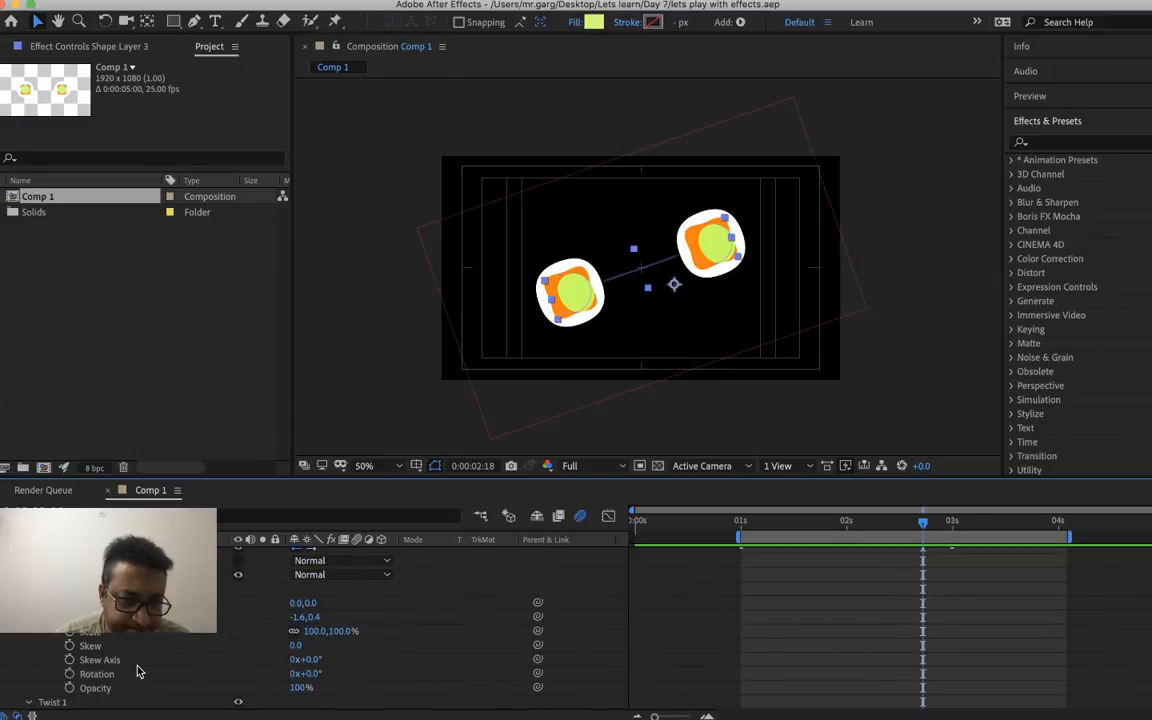
scroll(138, 672, down, 2)
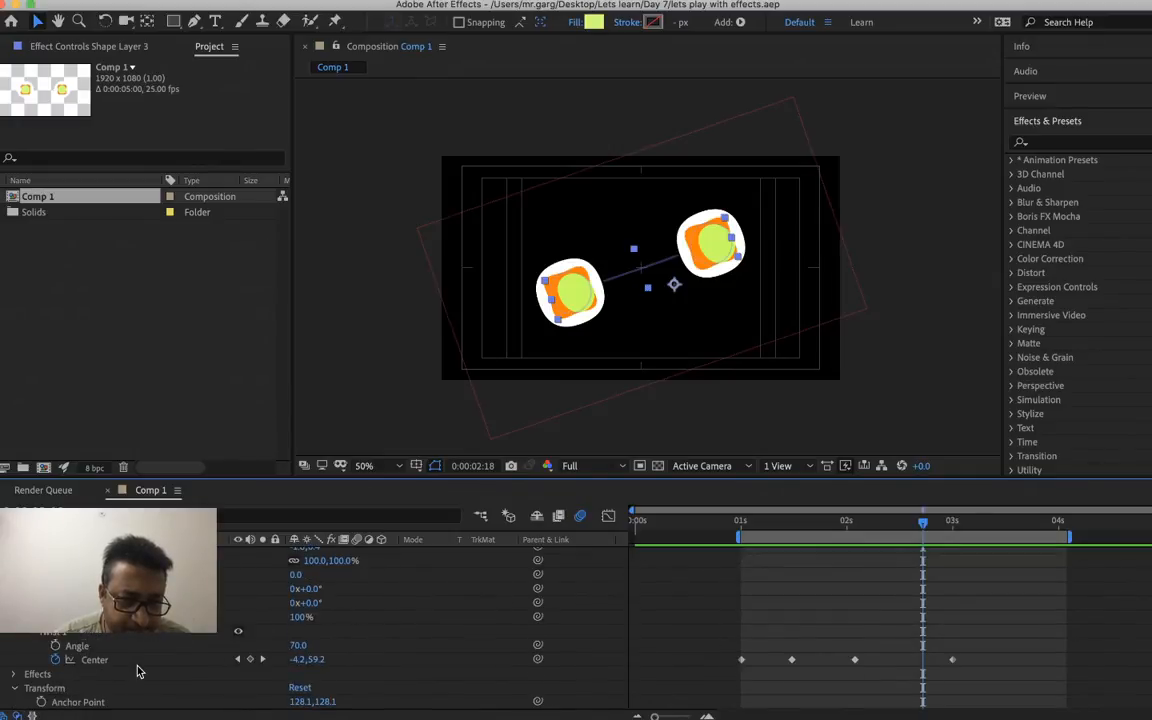
scroll(138, 672, up, 5)
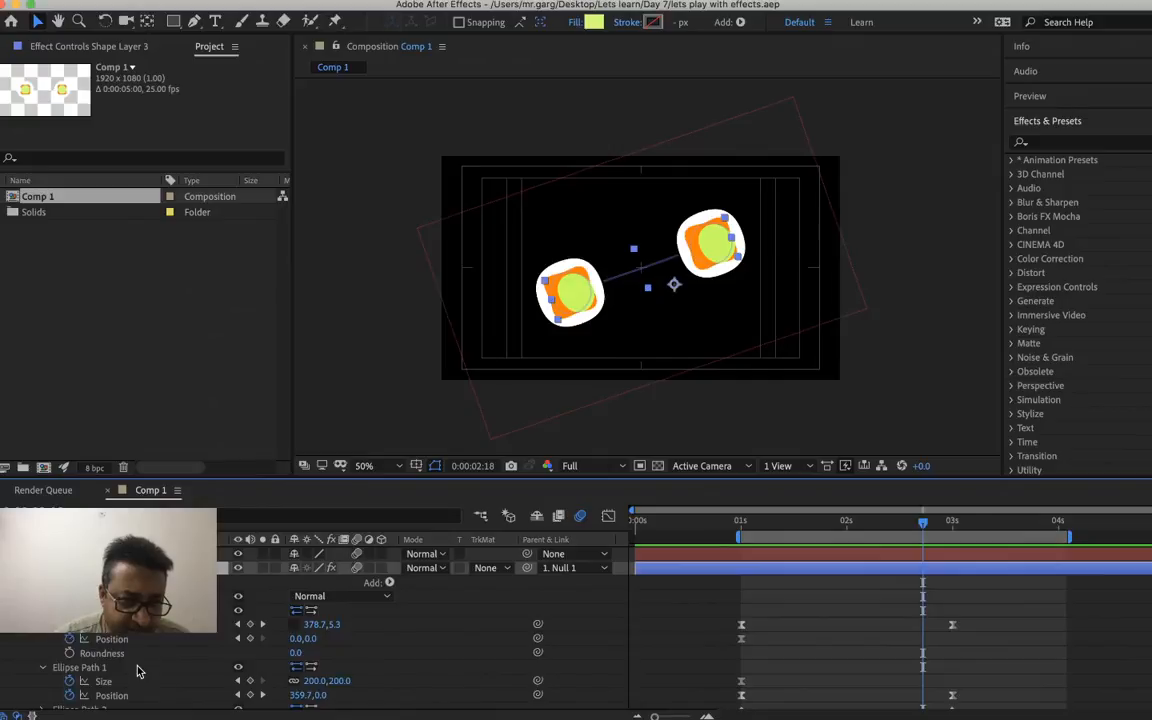
scroll(138, 672, down, 3)
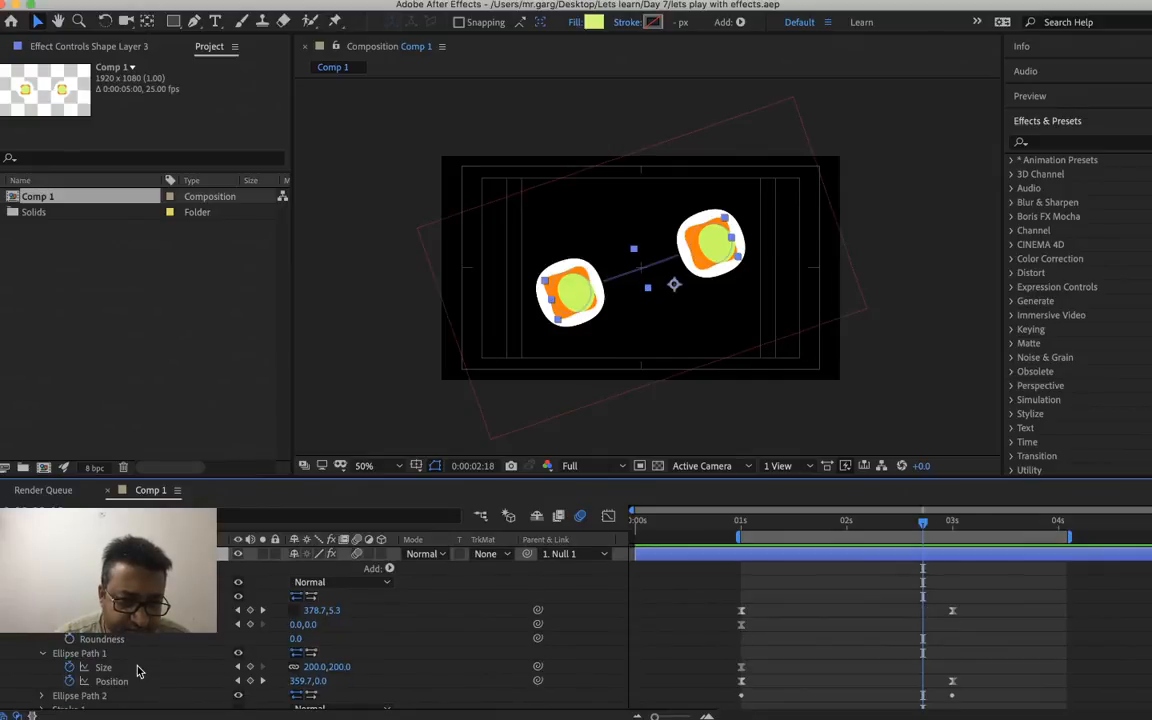
scroll(138, 672, down, 1)
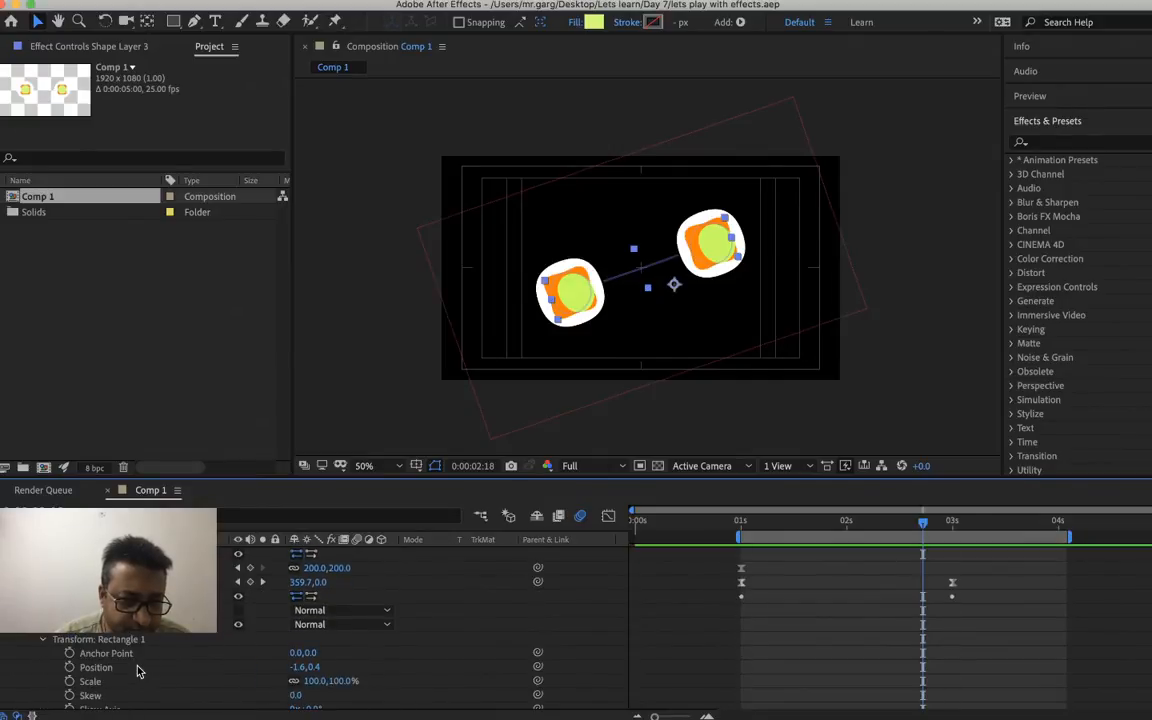
scroll(138, 672, down, 1)
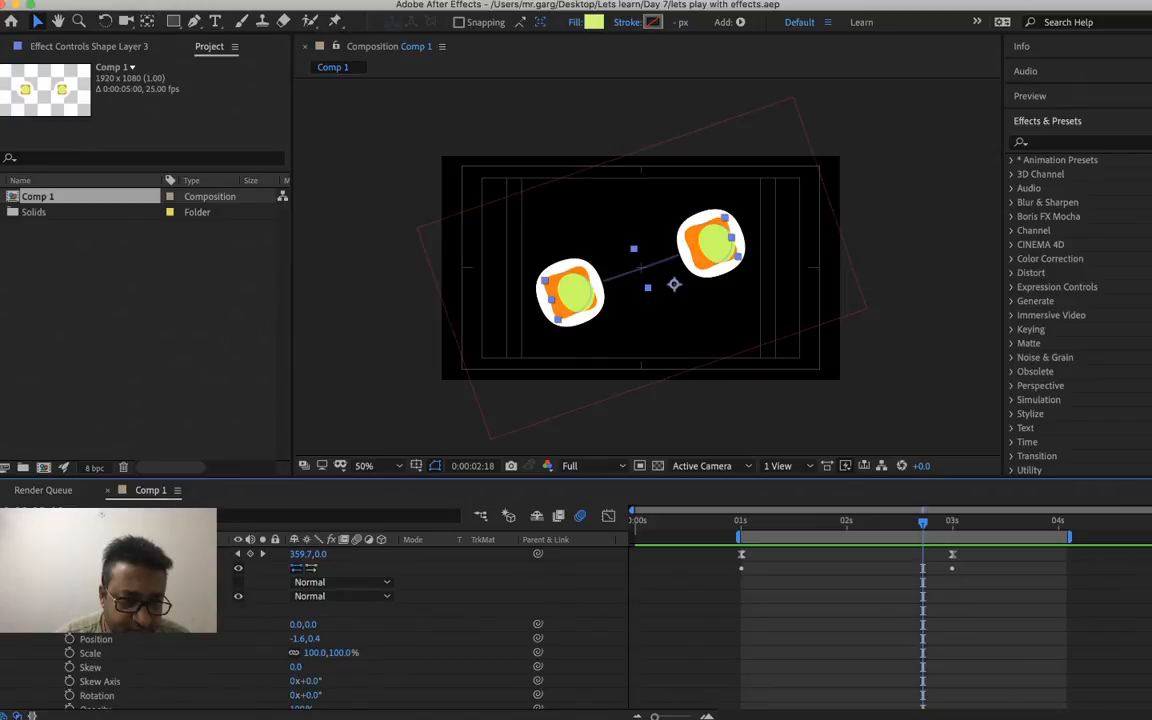
- Expand Stroke 1 of Shape Layer 3 and add a dash and a gap to its Dashes
scroll(162, 634, up, 3)
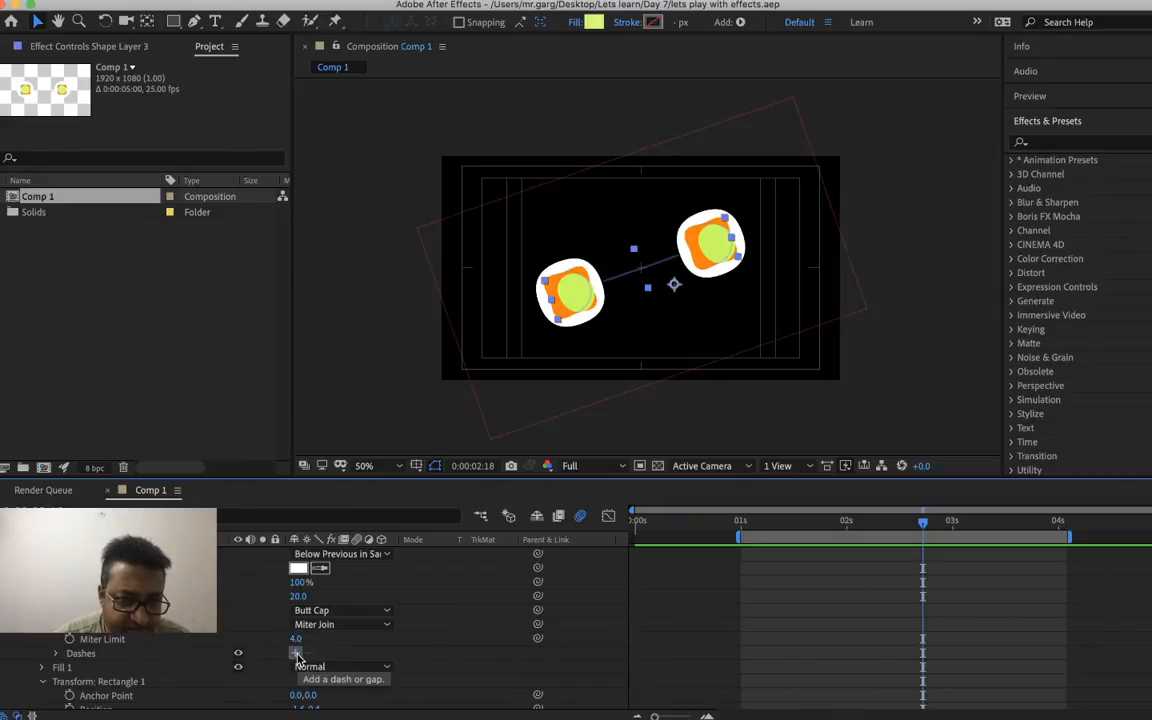
click(296, 654)
scroll(380, 663, down, 2)
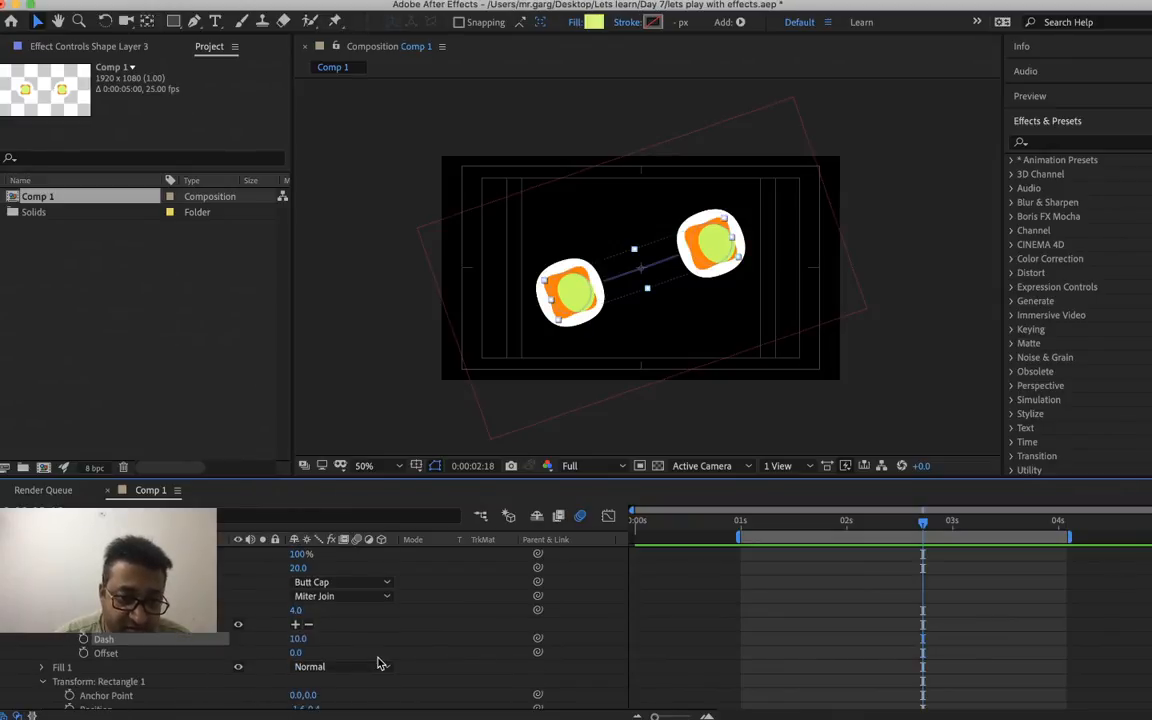
click(296, 626)
- Make Stroke 1 of Shape Layer 3 visible and set its color to Maroon
scroll(370, 627, up, 2)
scroll(370, 627, up, 3)
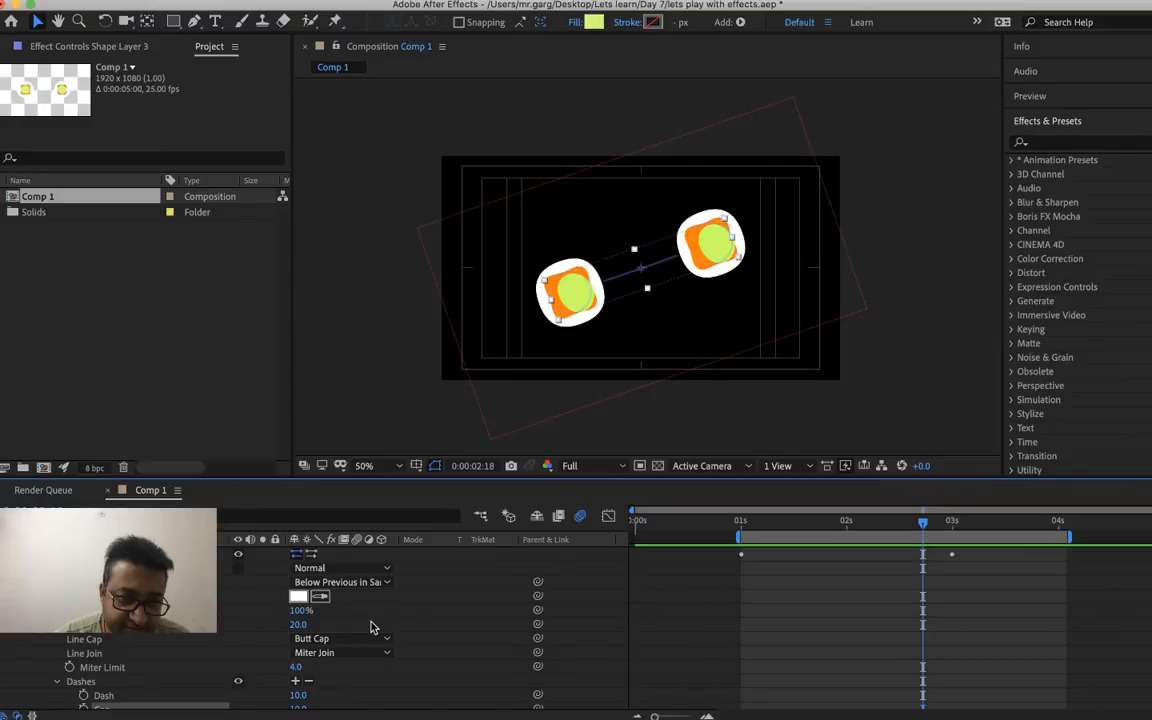
scroll(370, 627, up, 1)
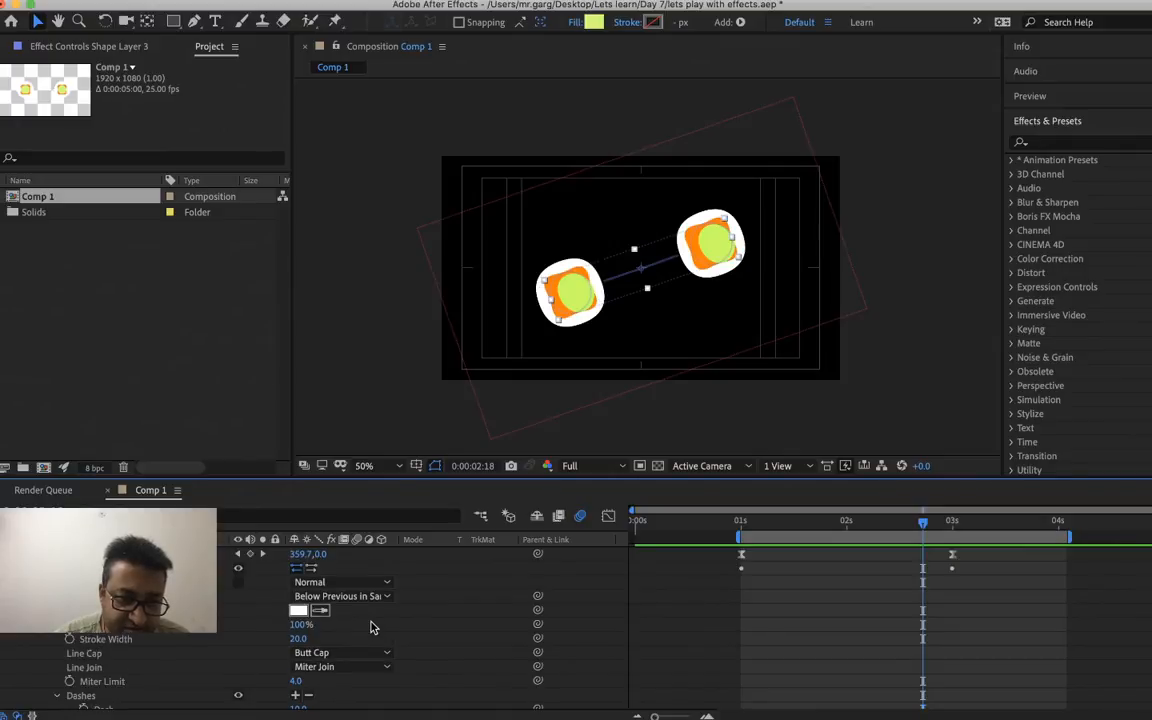
click(238, 582)
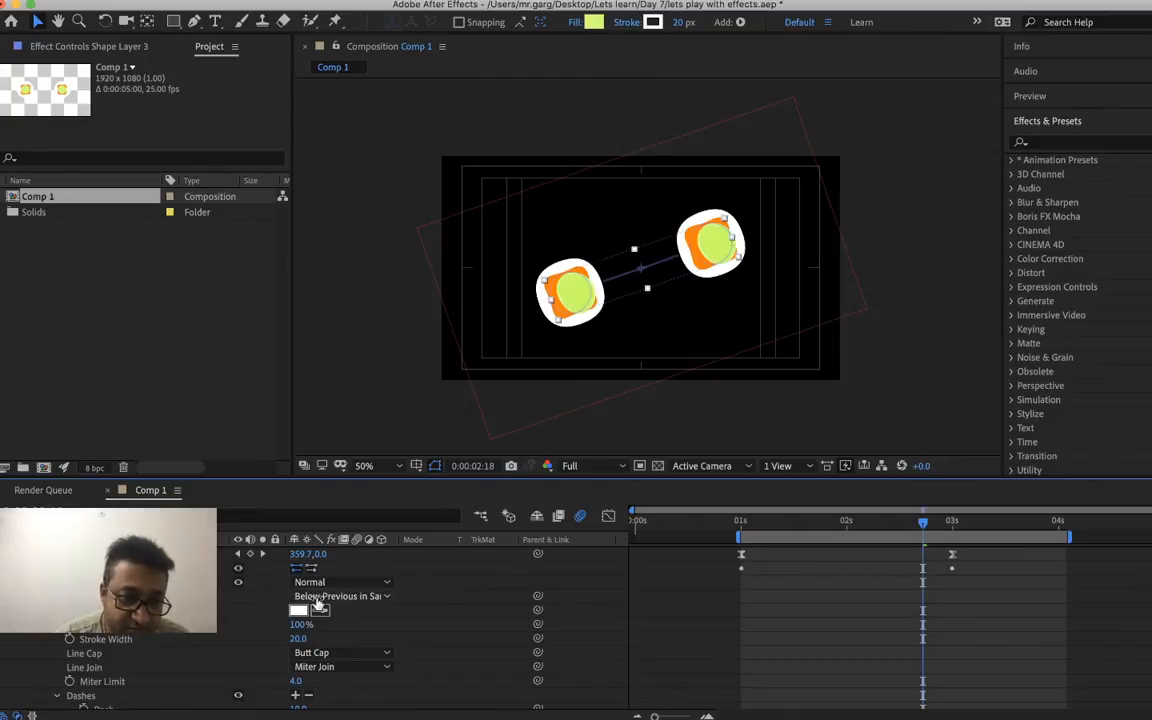
right_click(92, 596)
key(Escape)
scroll(315, 628, down, 1)
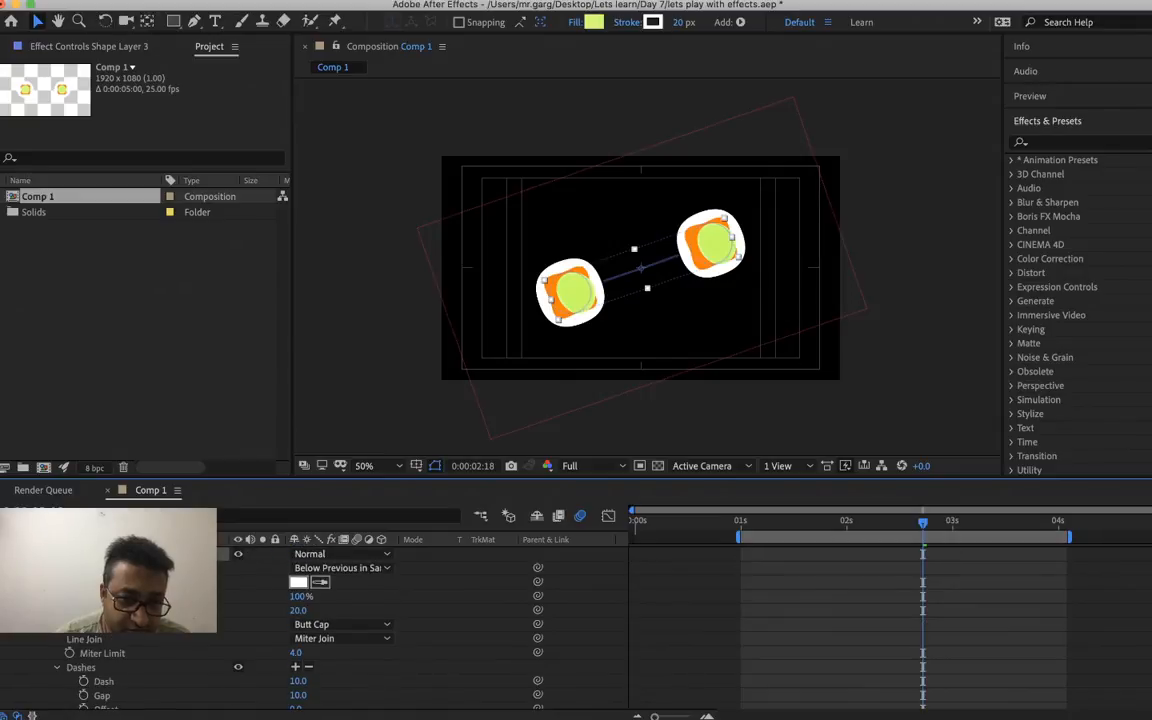
click(298, 583)
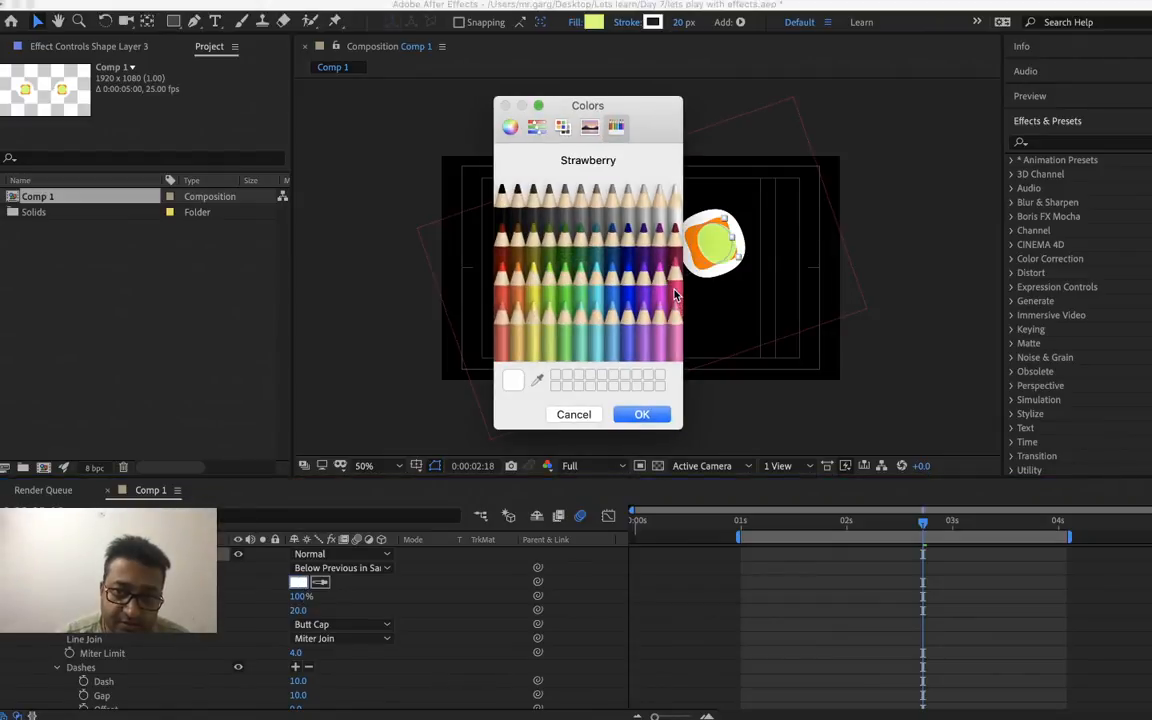
click(674, 232)
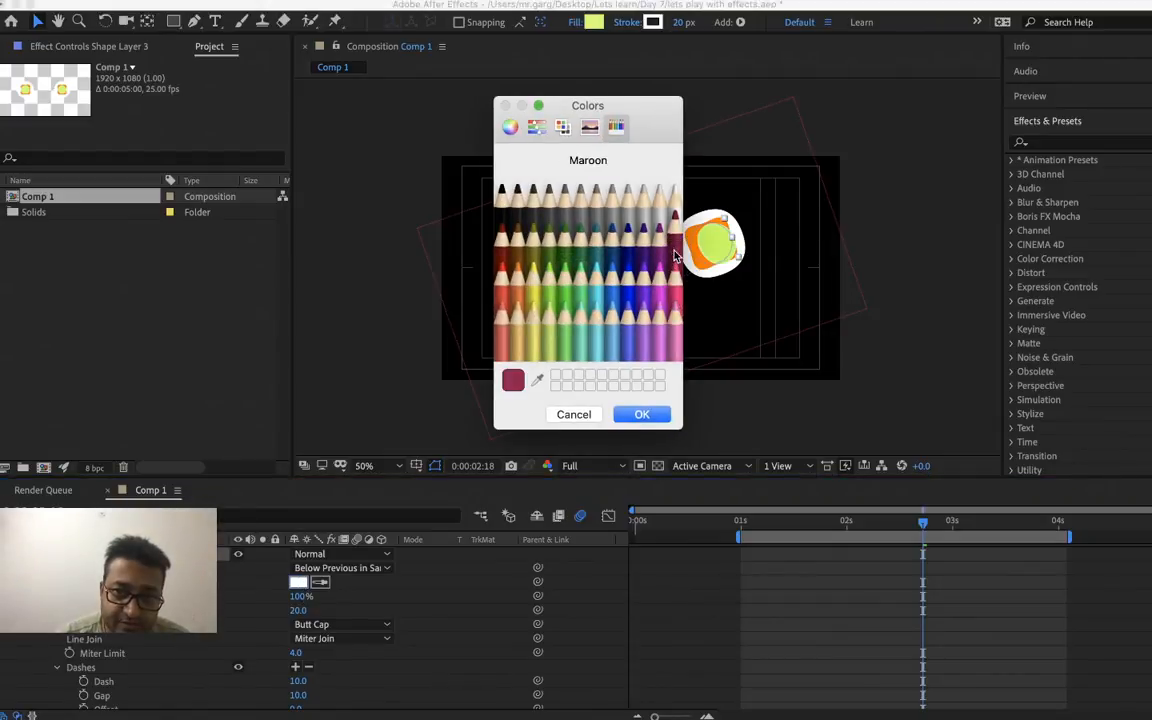
click(652, 414)
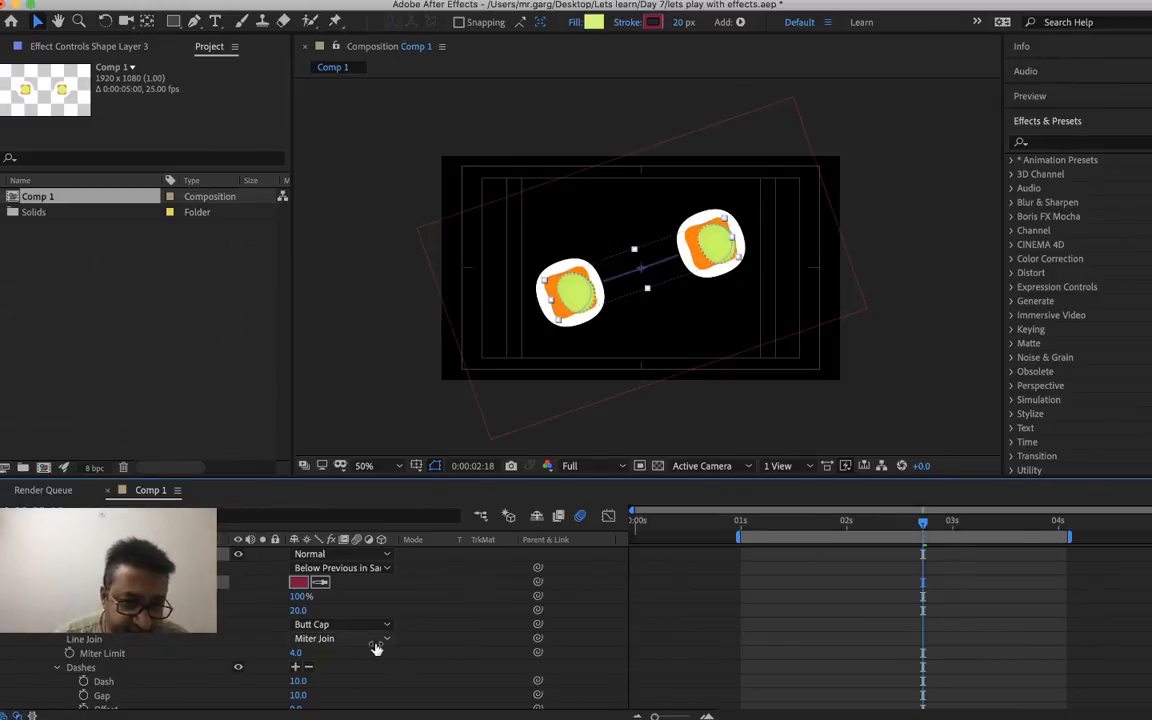
- Set the line cap of Shape Layer 3's dashed stroke to Round Cap
scroll(375, 648, down, 3)
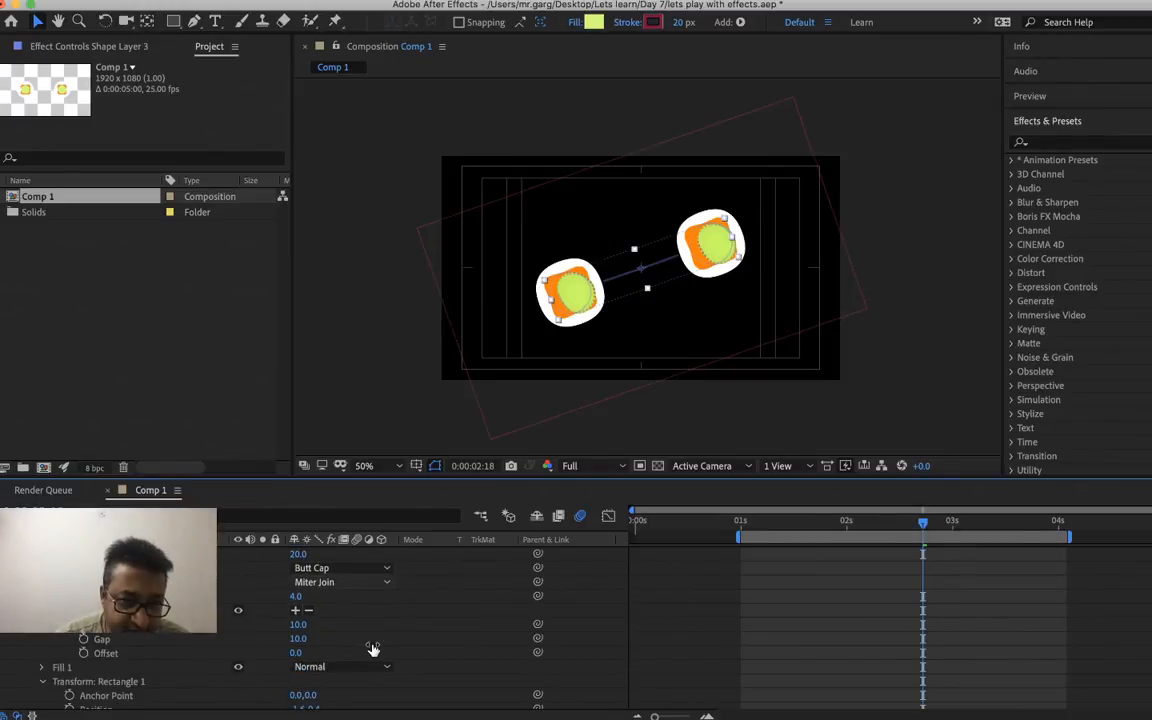
click(345, 568)
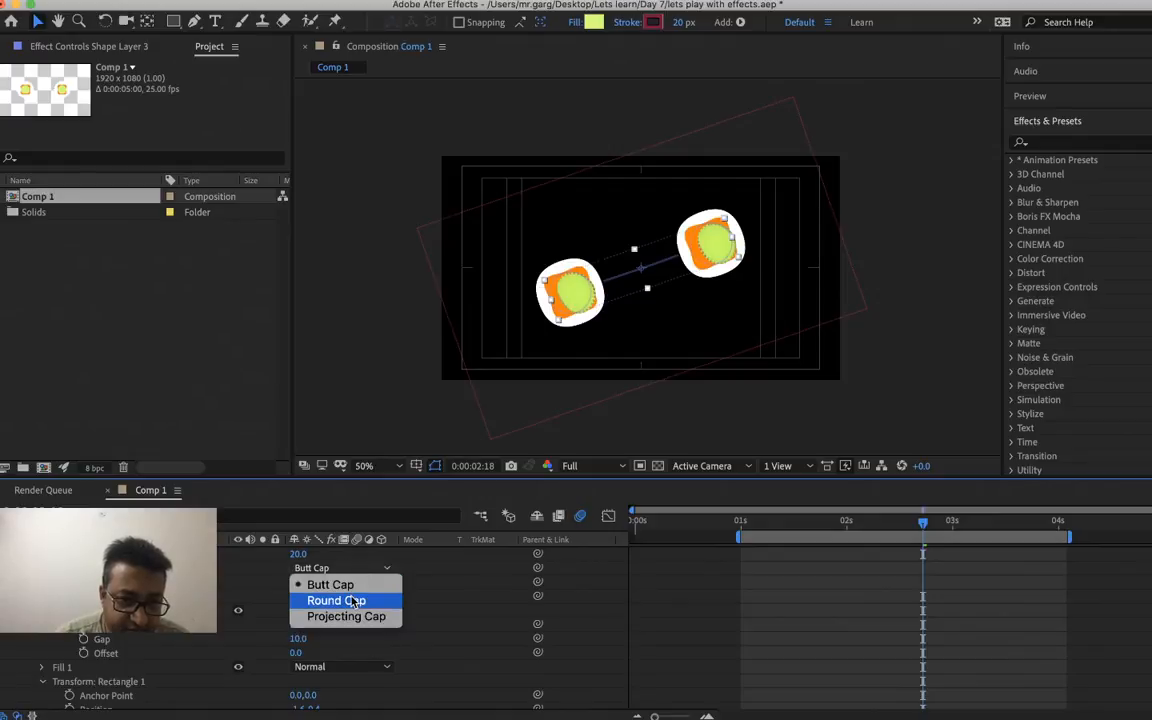
click(354, 601)
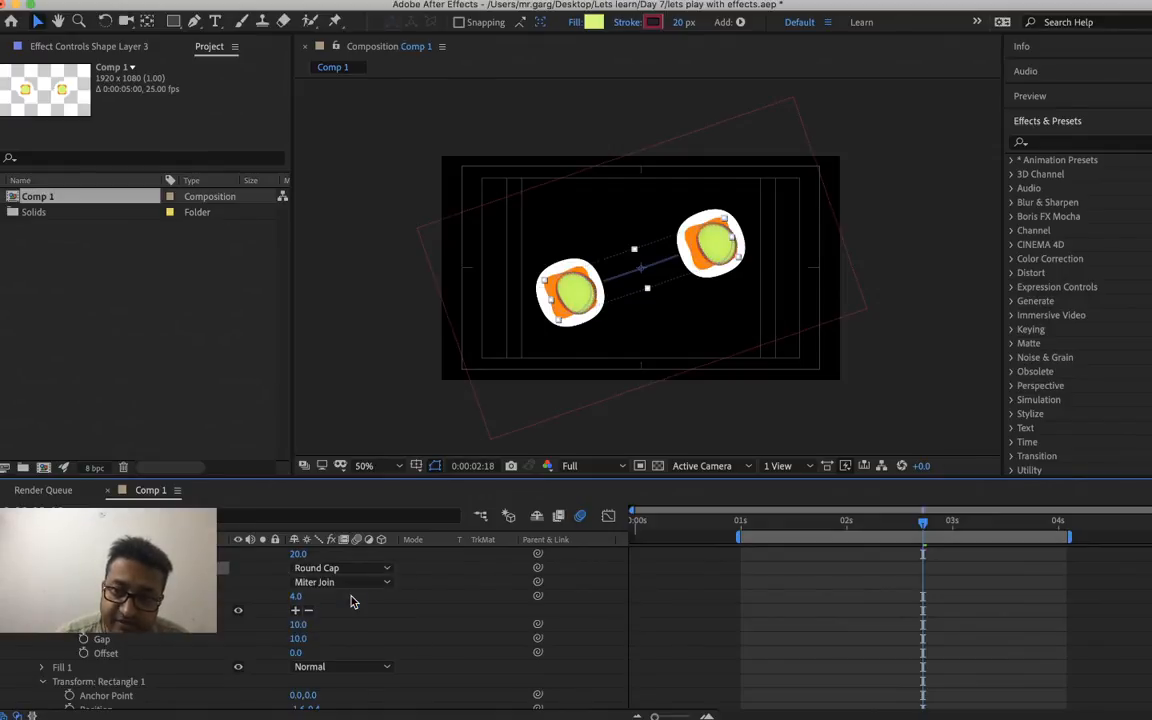
- Set the gap of Shape Layer 3's dashed stroke to 50
right_click(296, 640)
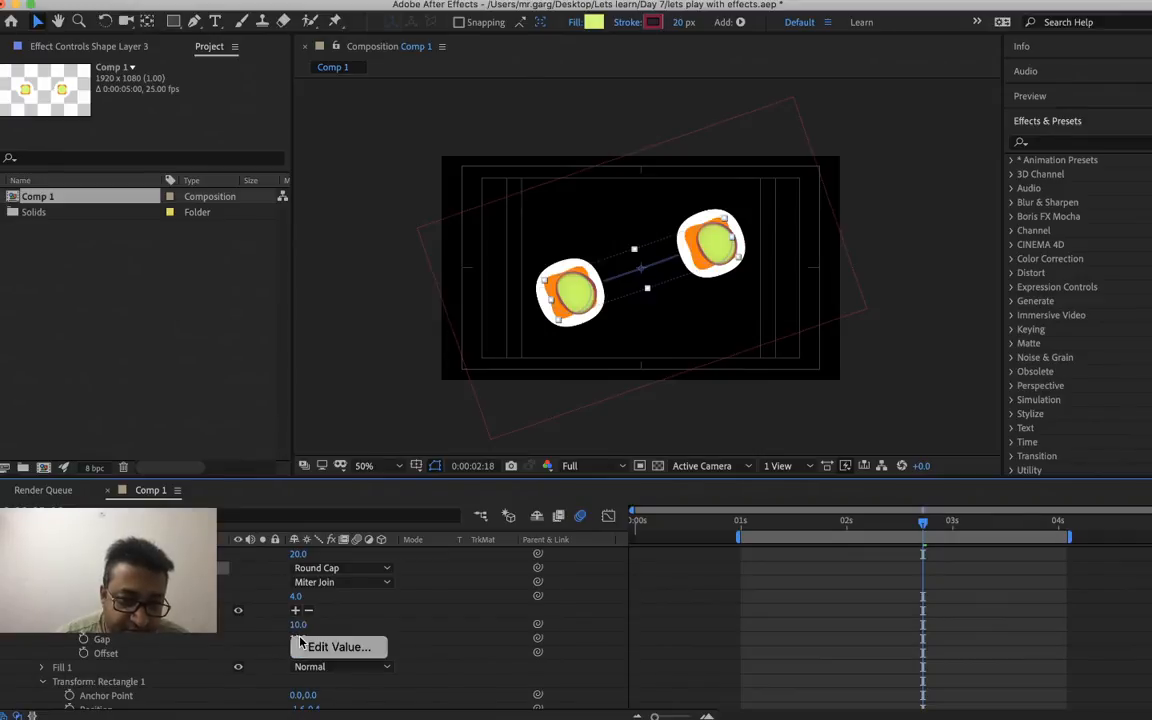
click(316, 650)
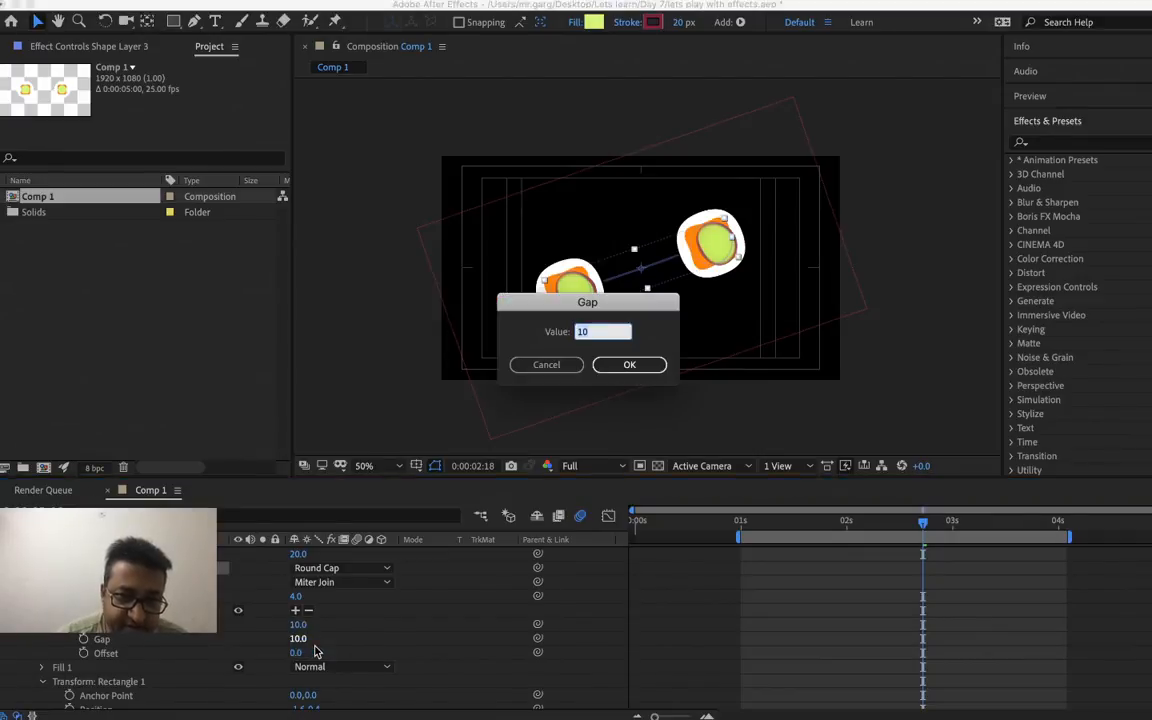
text(5)
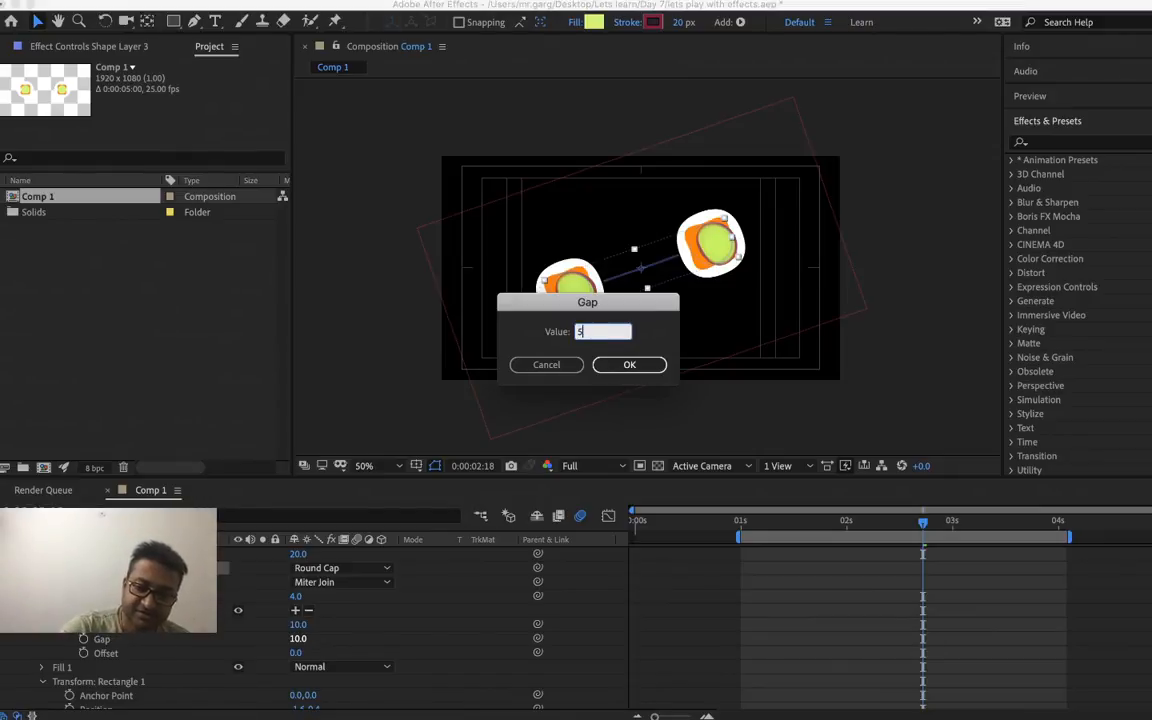
text(0)
key(Return)
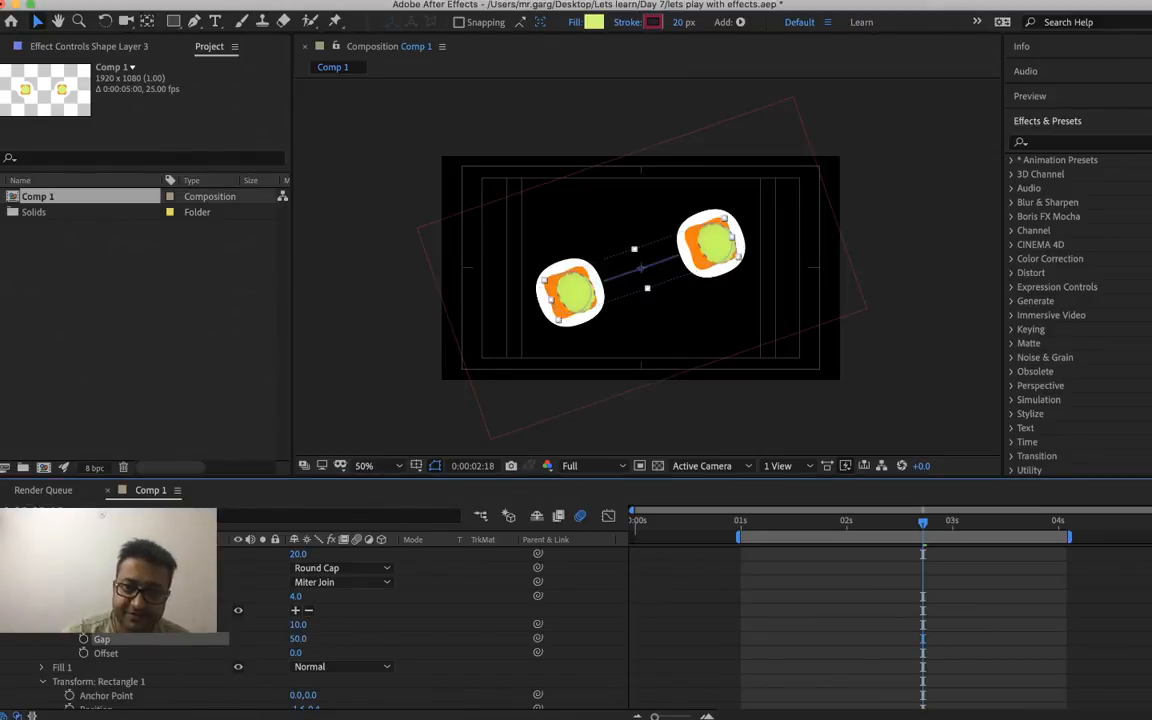
- Set the dashed stroke's gap to 30 on Shape Layer 3
right_click(300, 639)
click(312, 650)
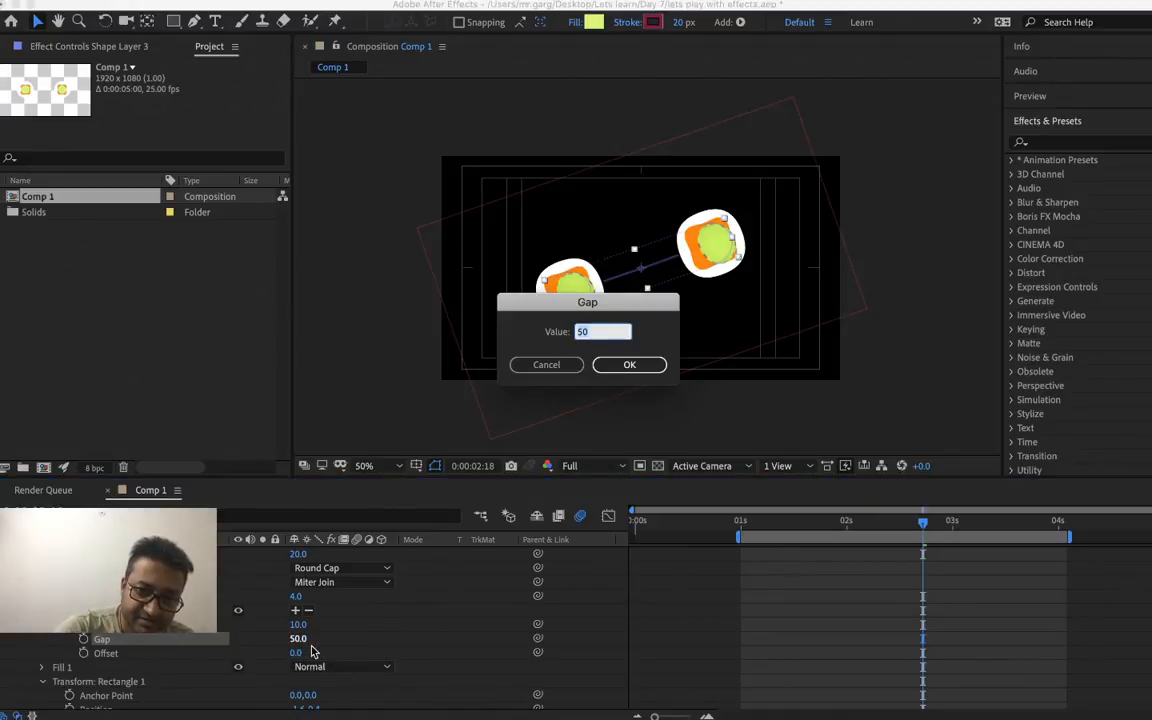
text(30)
key(Return)
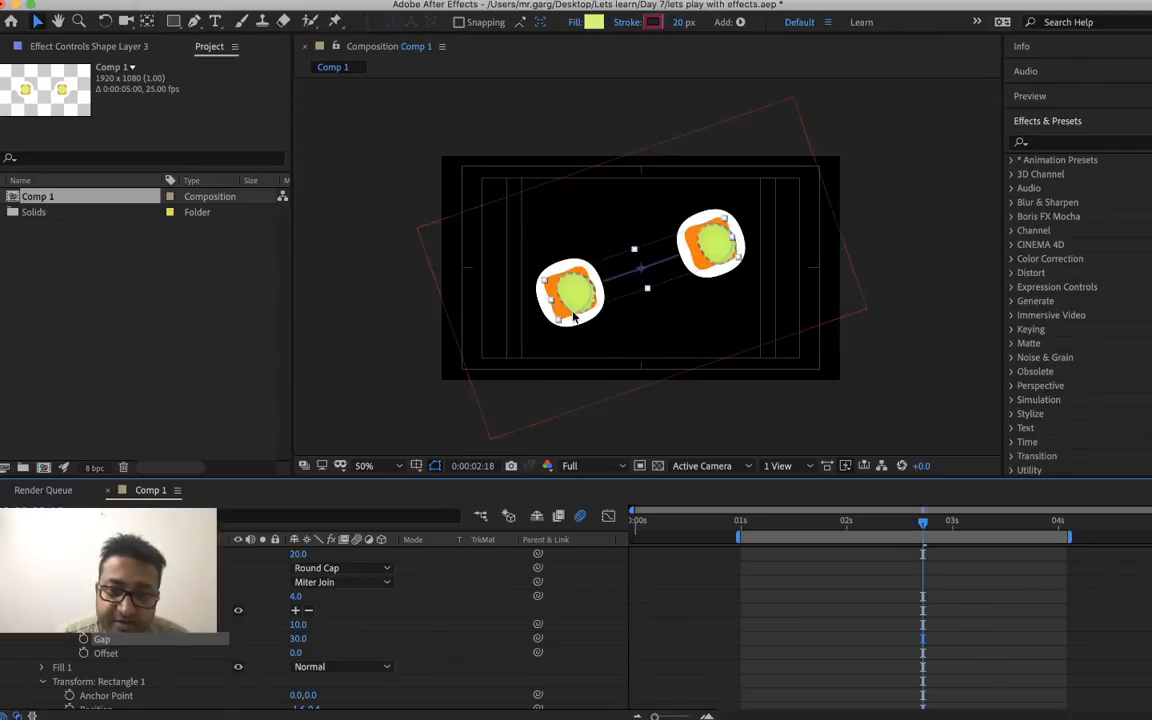
- Set the dash length of Shape Layer 3's Stroke 1 to 0
right_click(303, 628)
click(315, 634)
text(0)
key(Return)
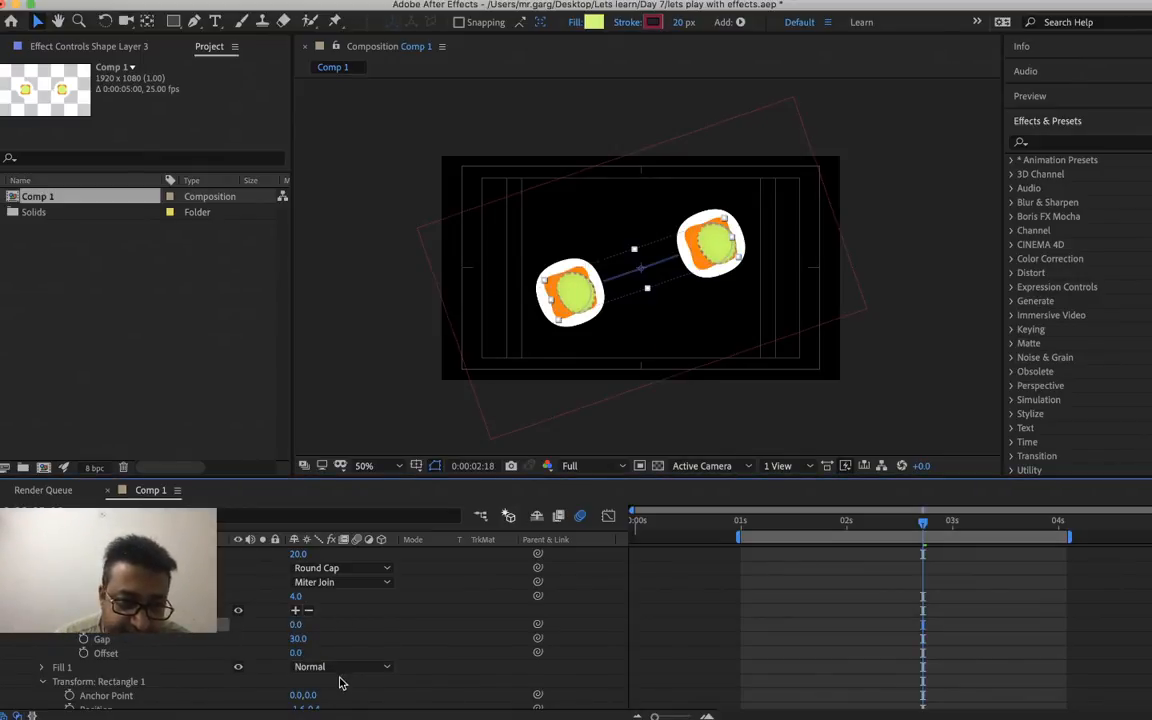
- Try Butt Cap on Shape Layer 3's dashed stroke and set its line cap to Projecting Cap
click(353, 574)
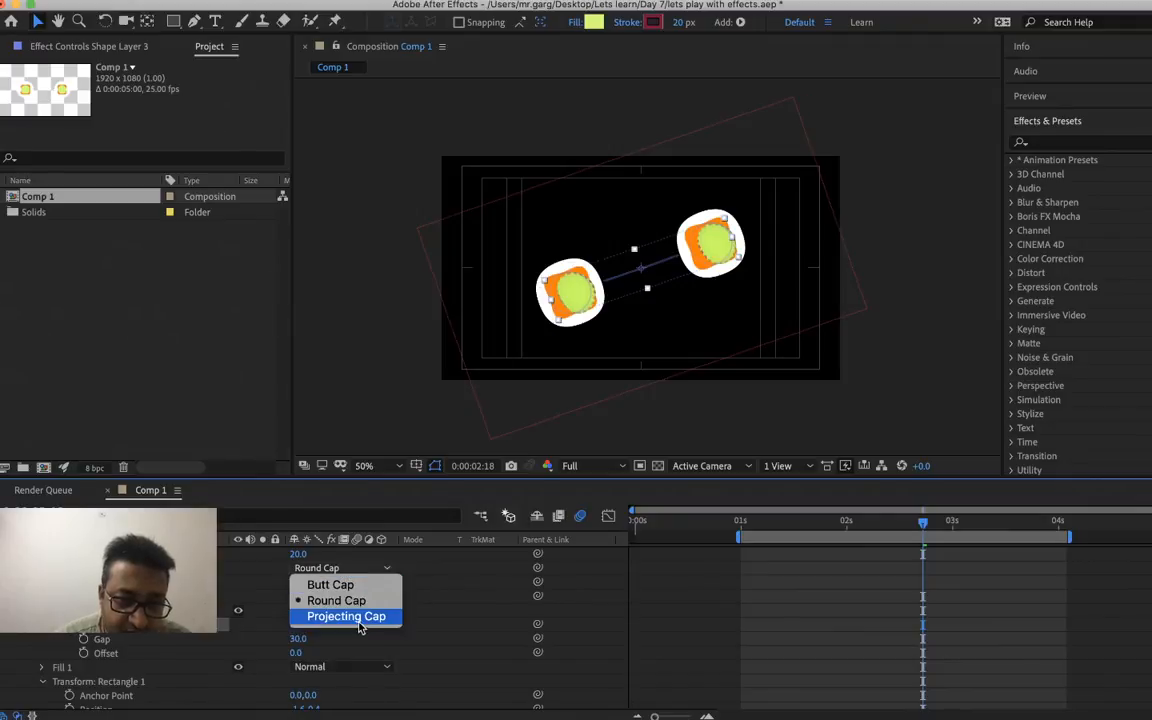
click(341, 585)
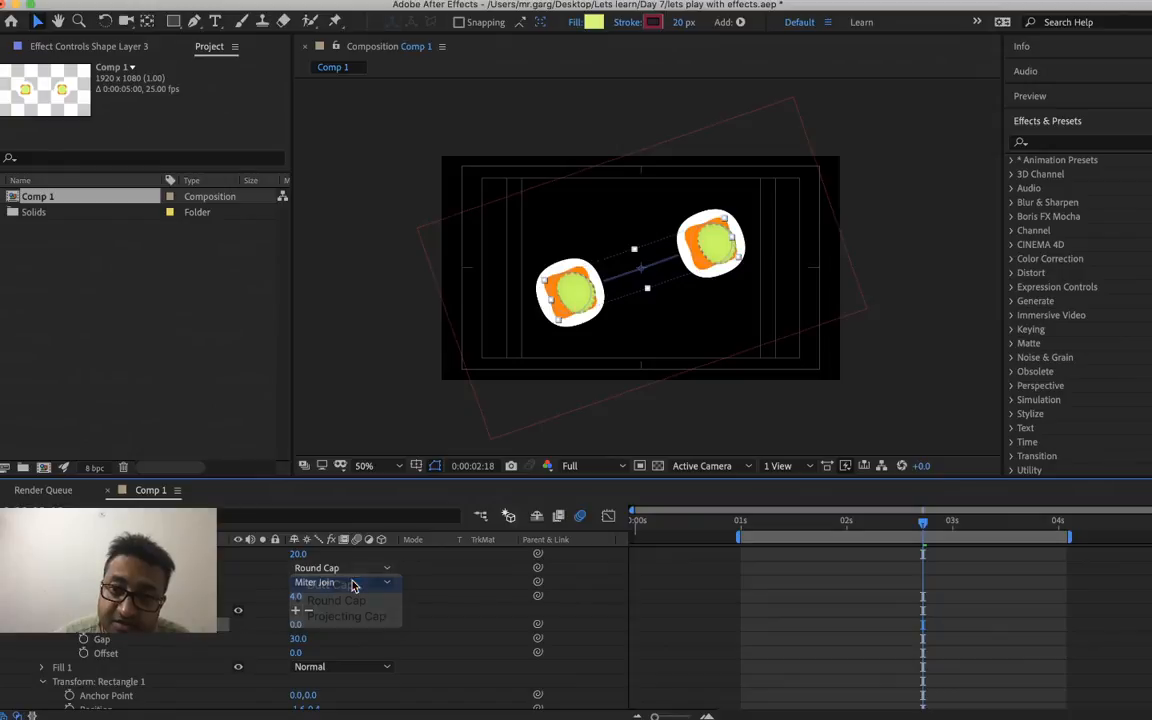
click(340, 568)
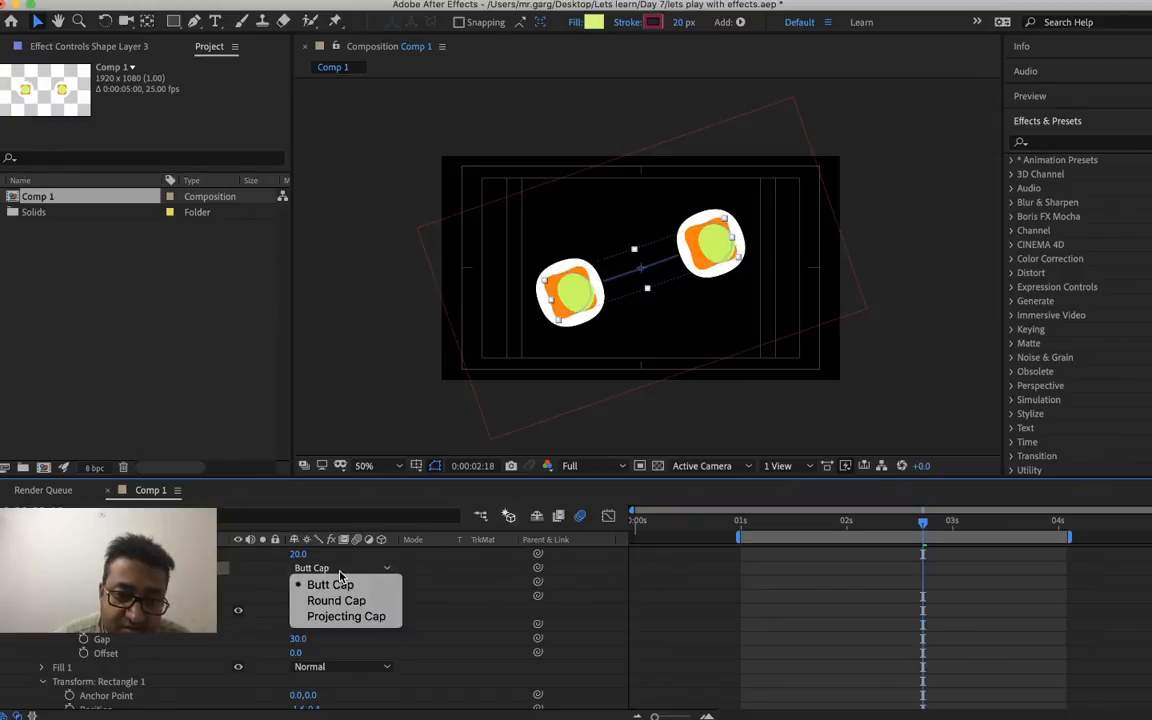
click(344, 617)
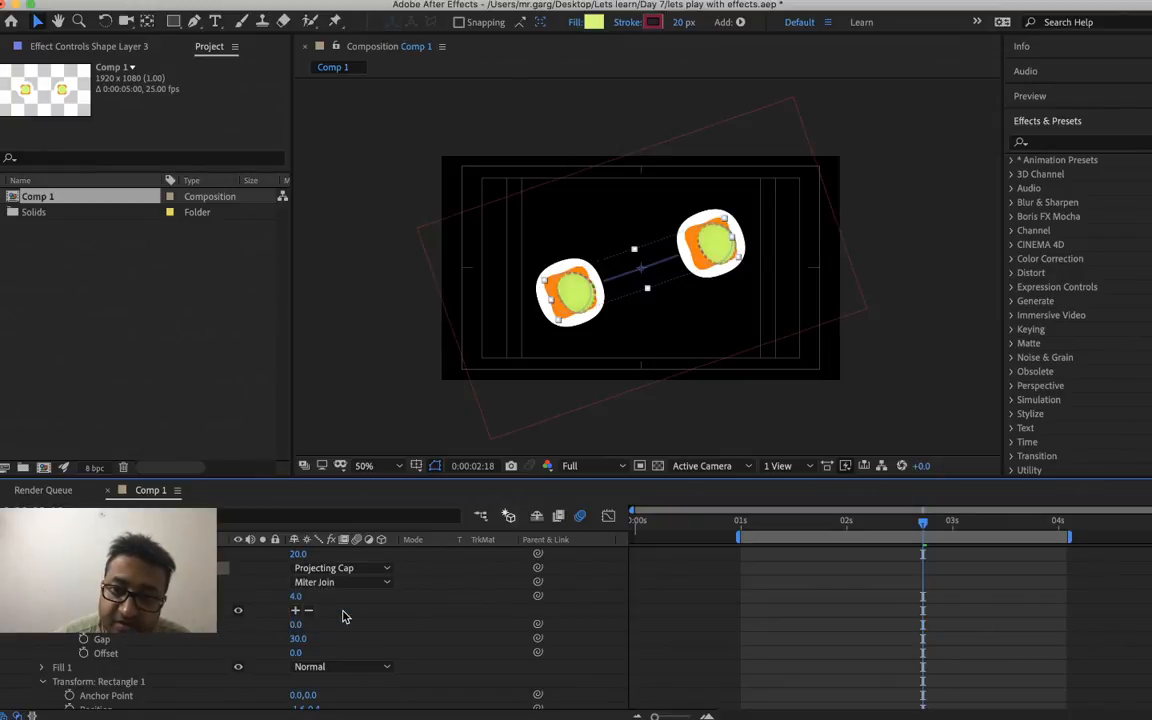
right_click(856, 585)
click(808, 585)
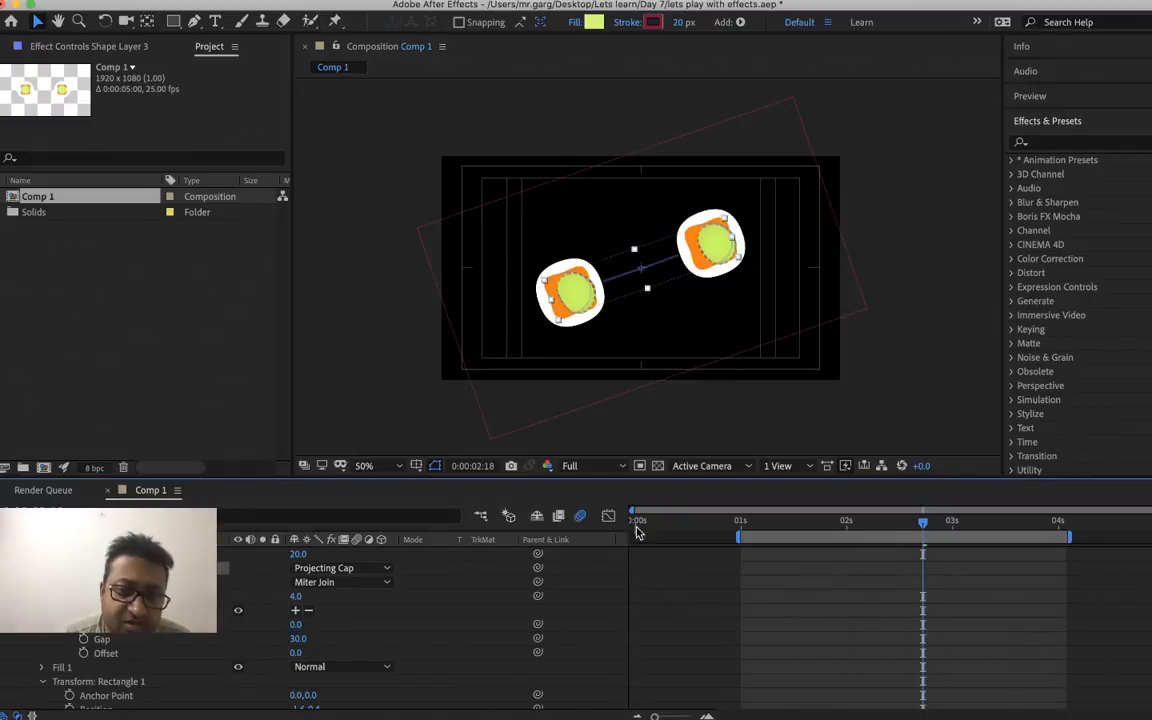
- Hide Fill 1 of Shape Layer 3 to check the dashed stroke alone, and show the fill again
scroll(324, 619, down, 2)
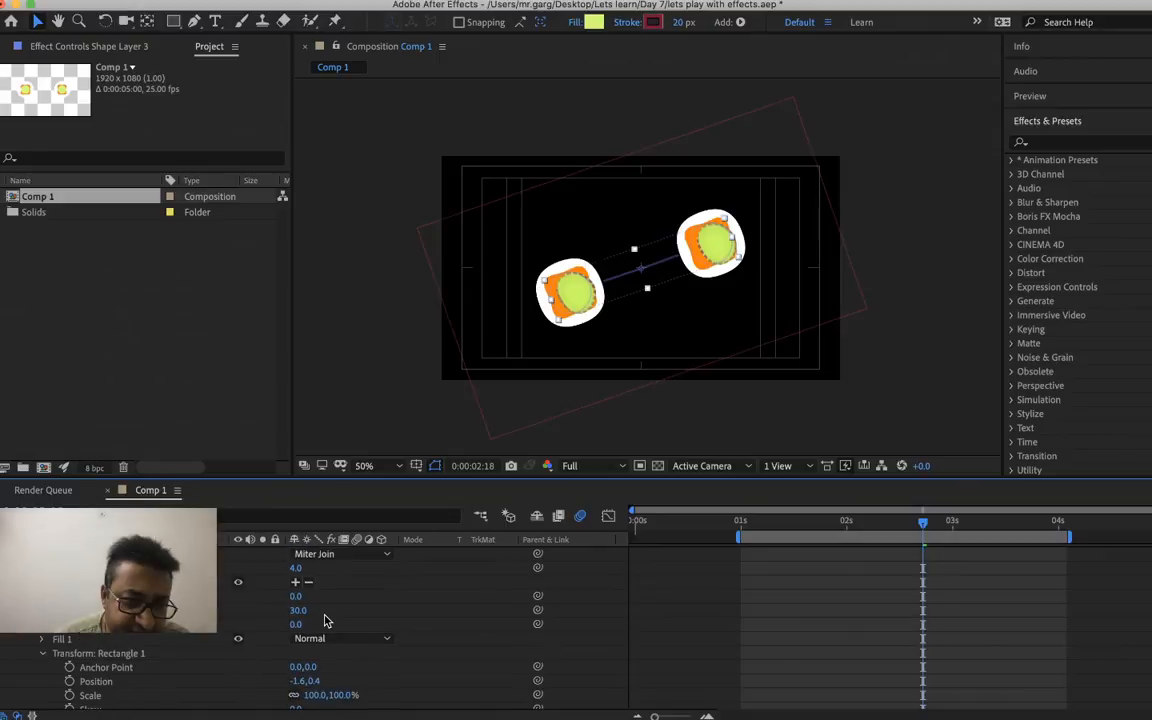
click(239, 639)
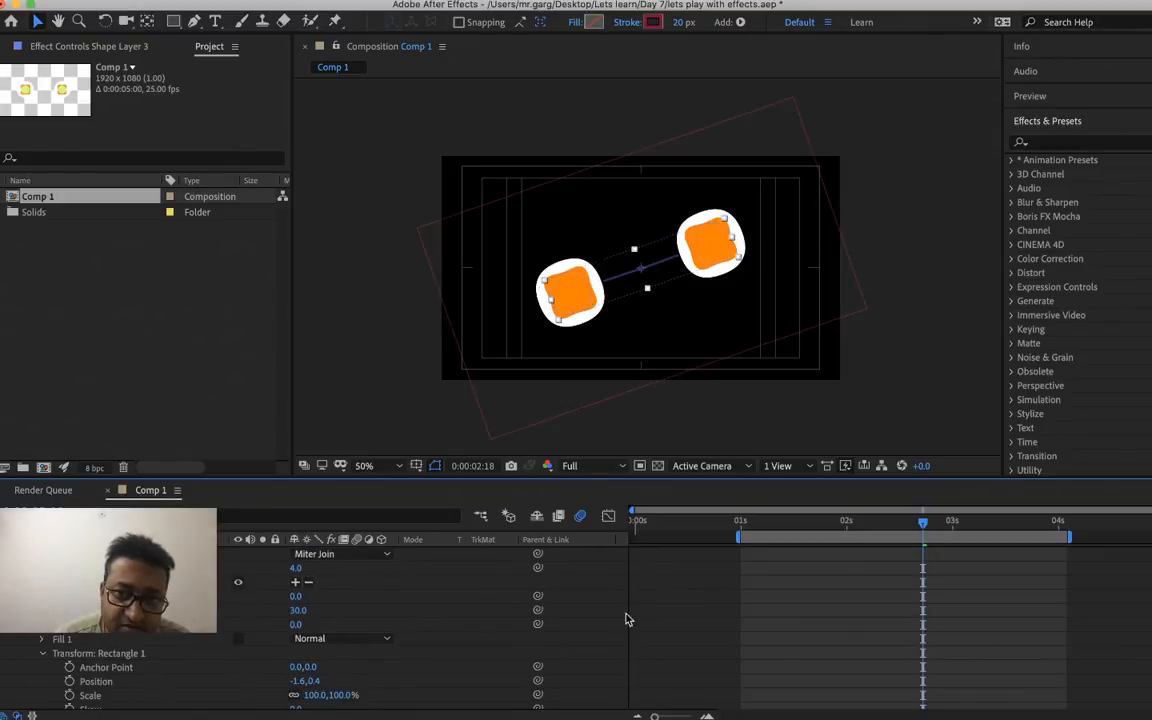
right_click(743, 635)
click(702, 634)
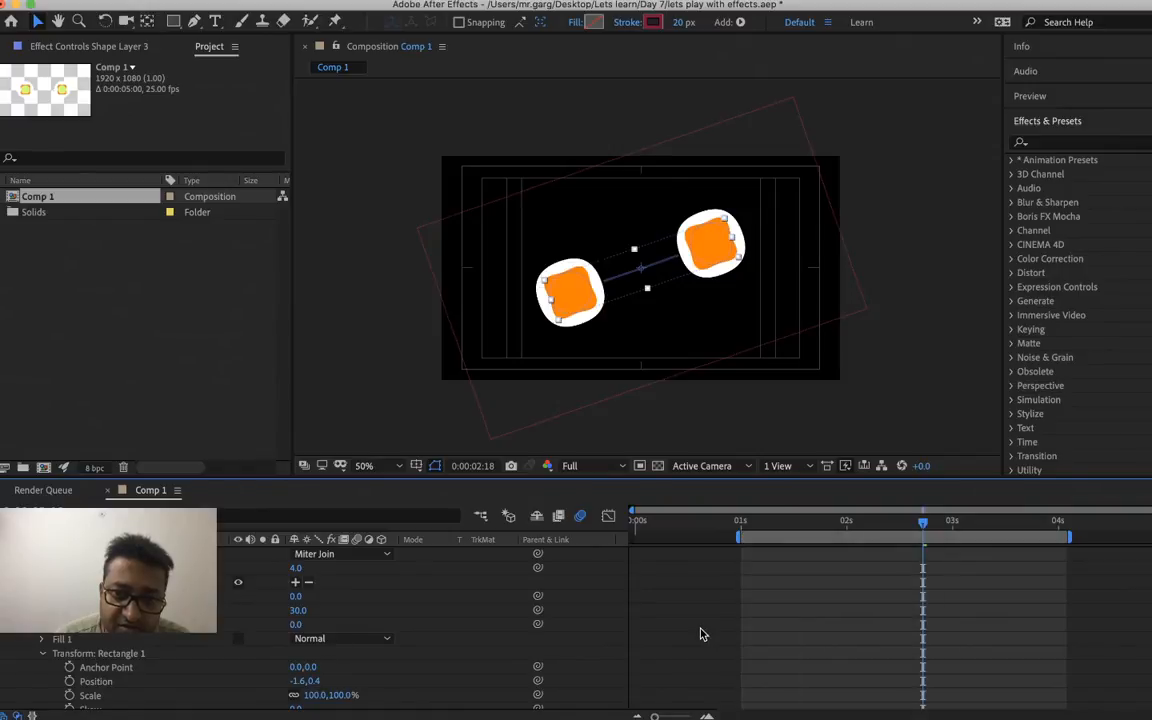
click(897, 405)
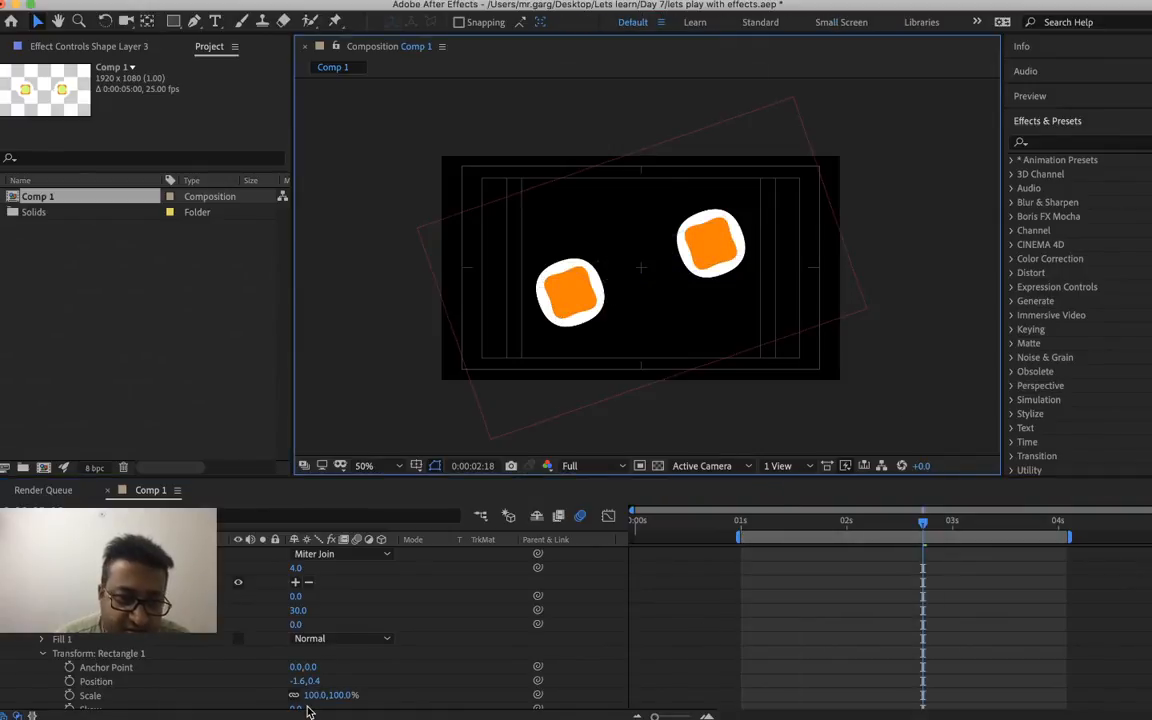
click(238, 640)
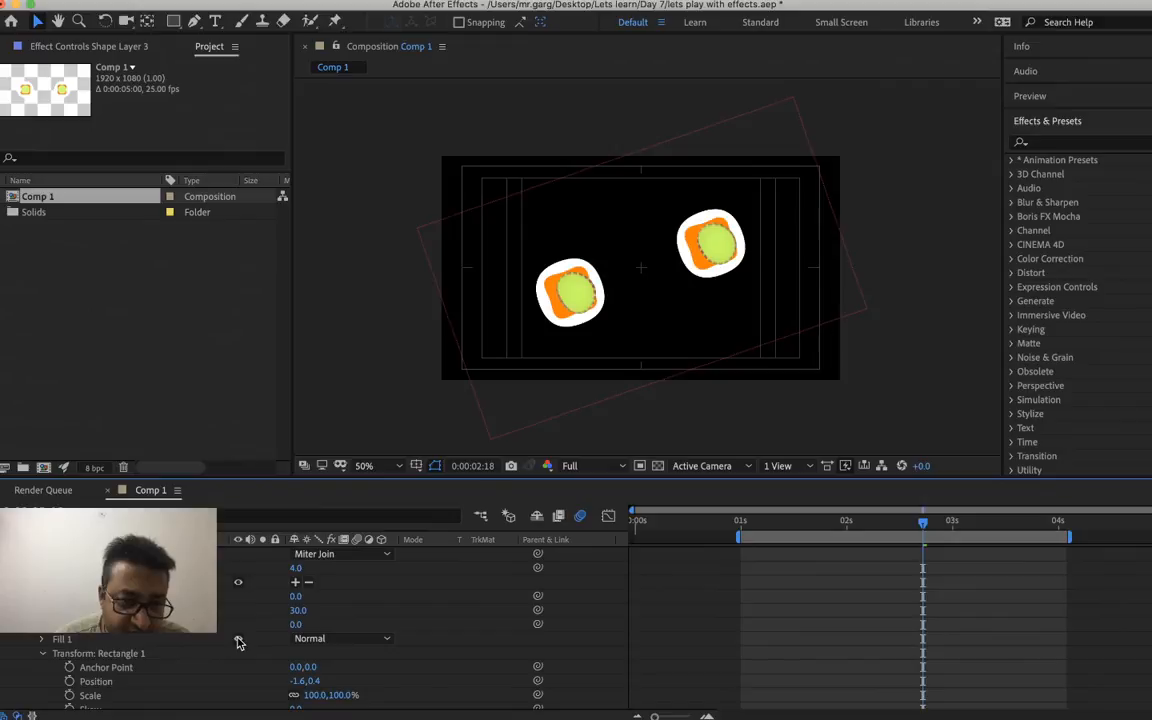
- Set the stroke width of Shape Layer 3's Stroke 1 to 34
scroll(185, 638, up, 3)
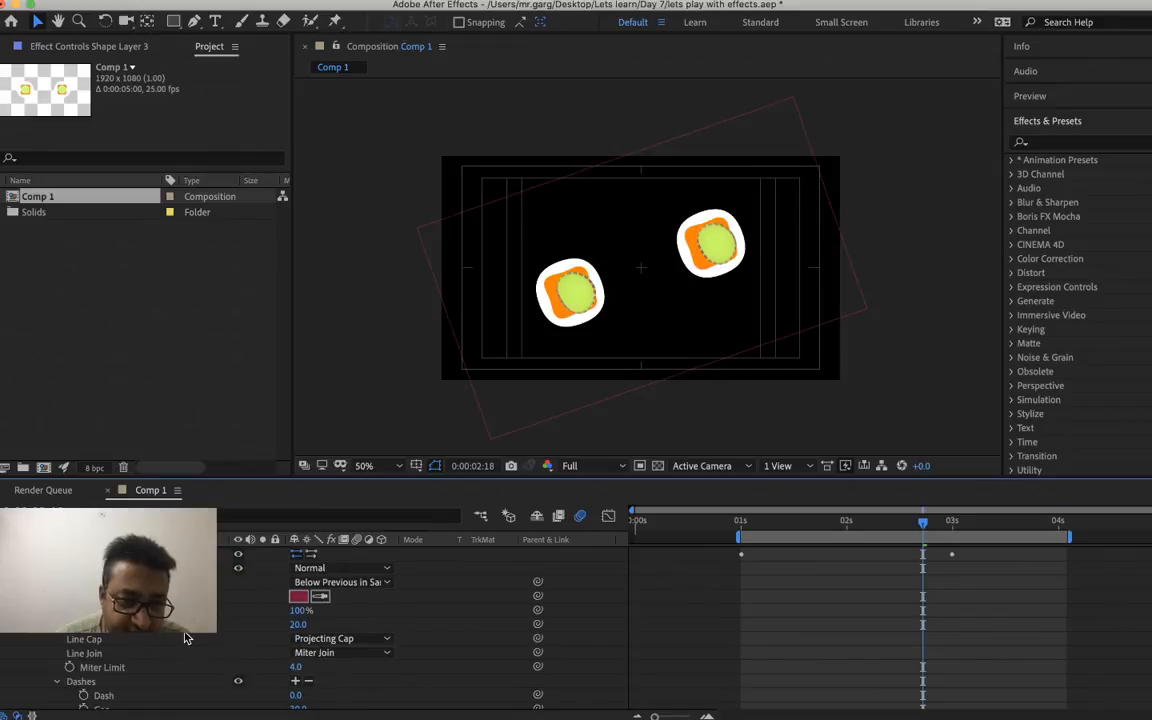
right_click(298, 624)
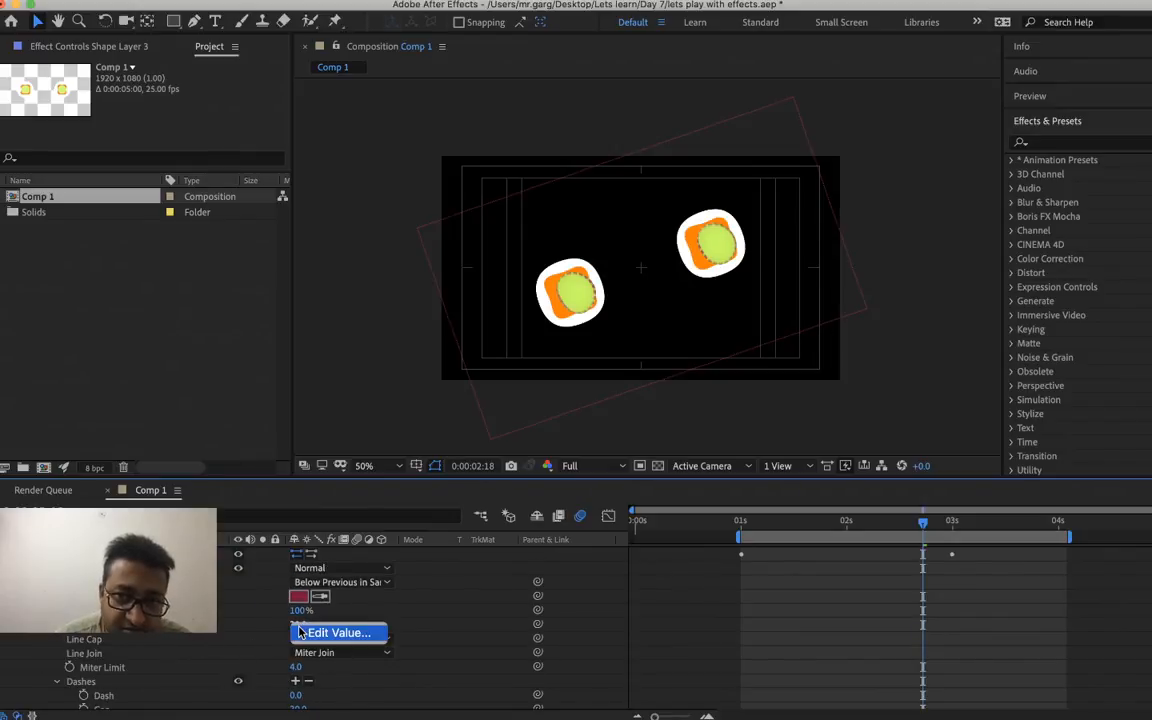
click(320, 633)
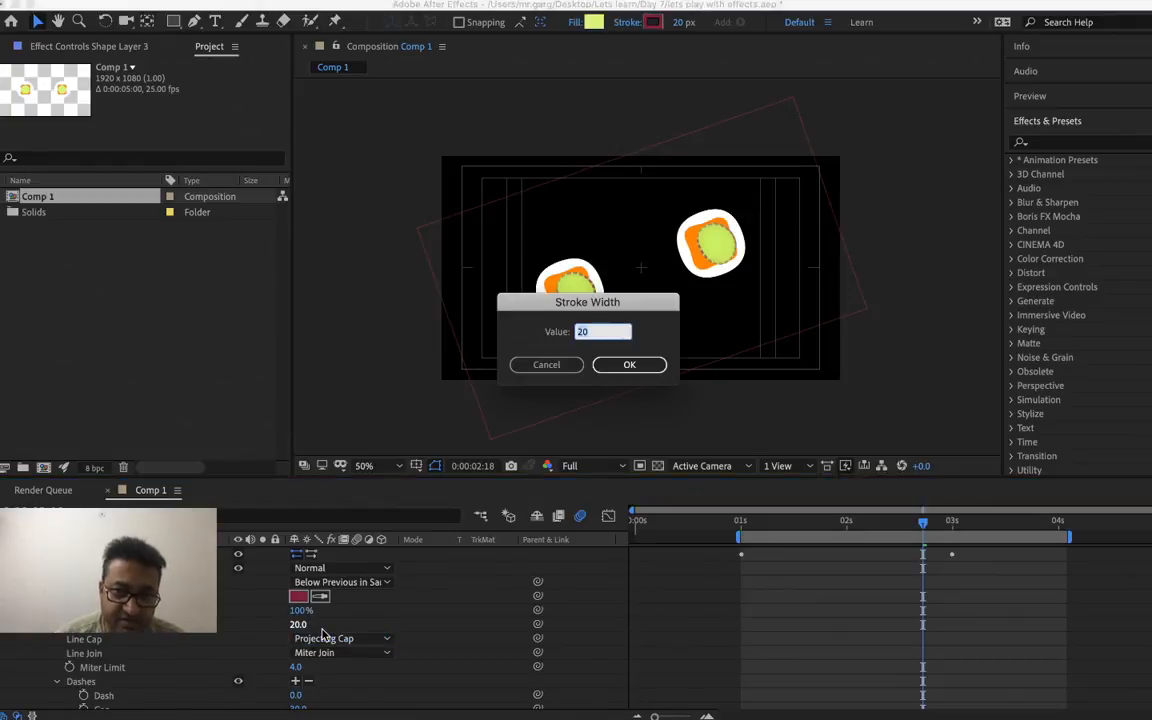
text(34)
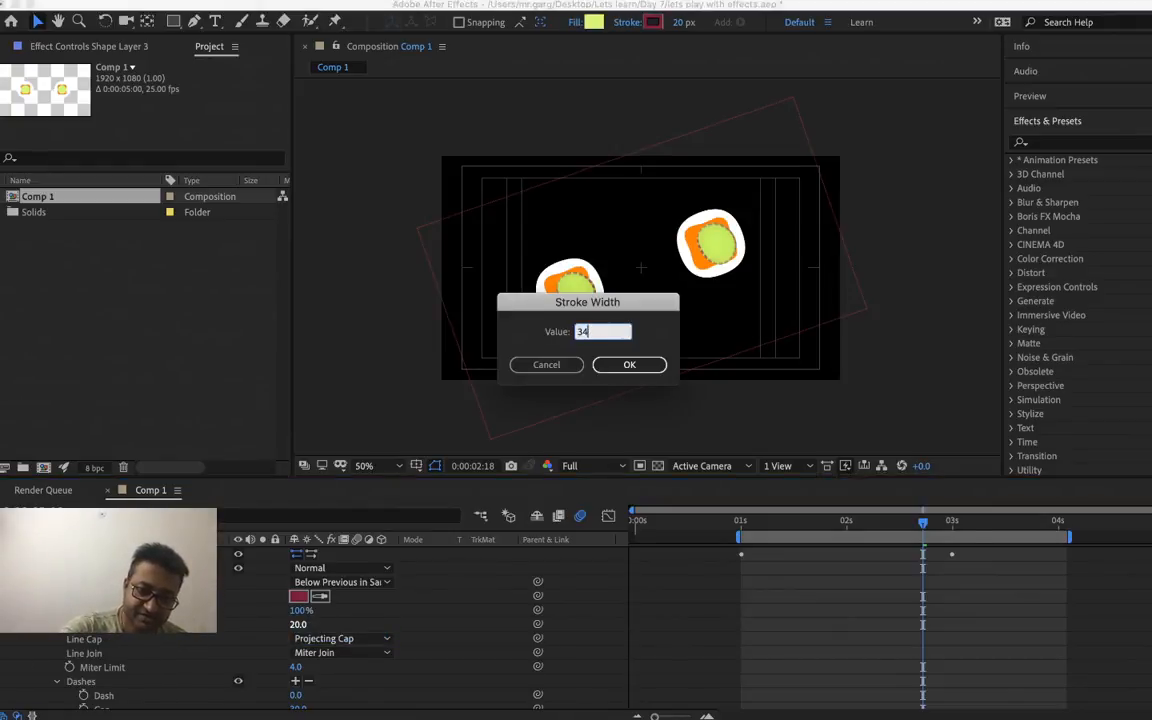
key(Return)
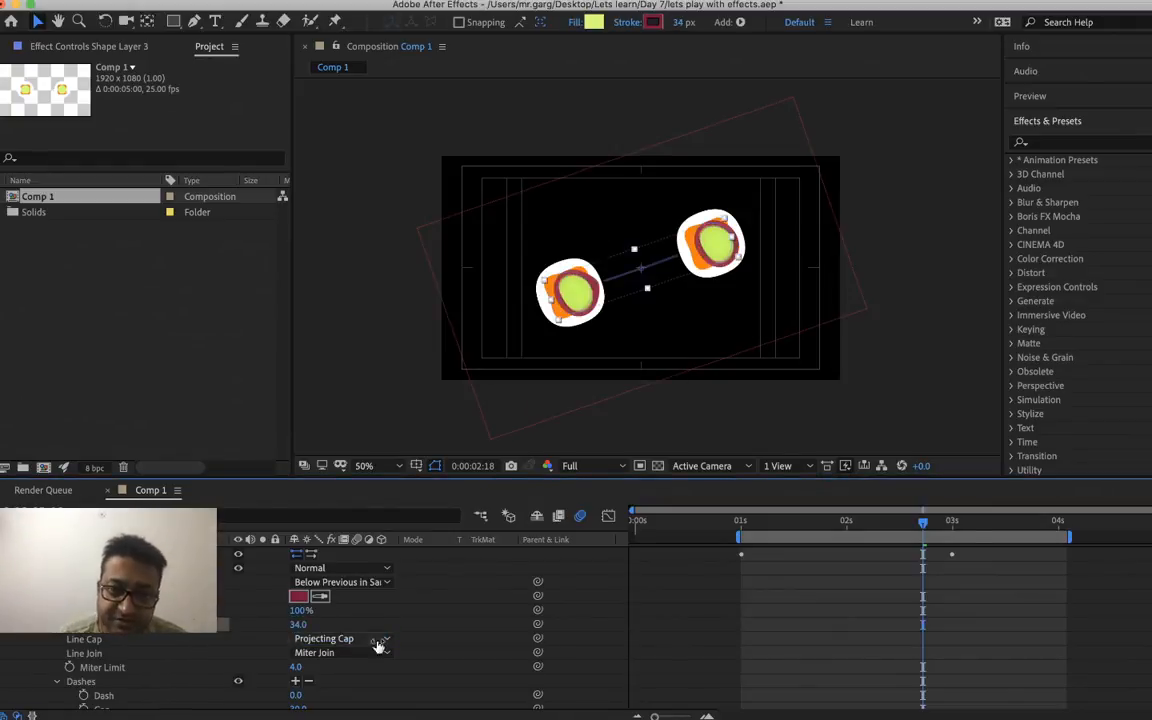
- Toggle the visibility of Shape Layer 3's Fill 1 to compare the thicker stroke with and without the fill
scroll(486, 663, down, 5)
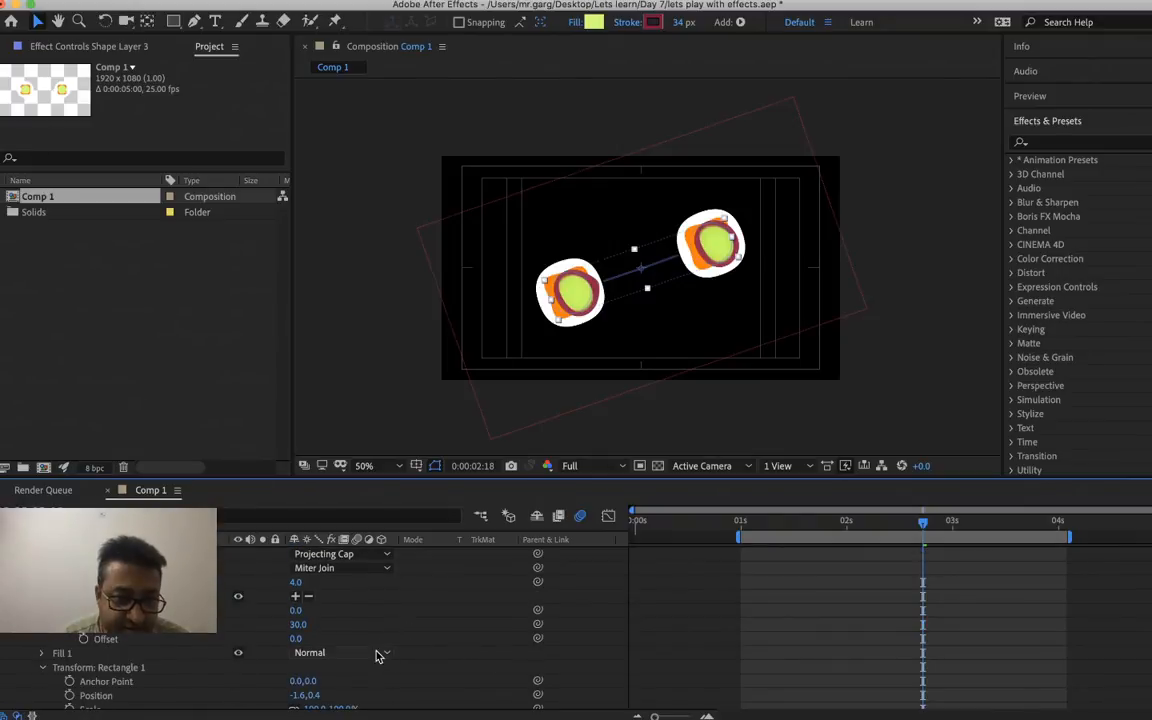
click(238, 654)
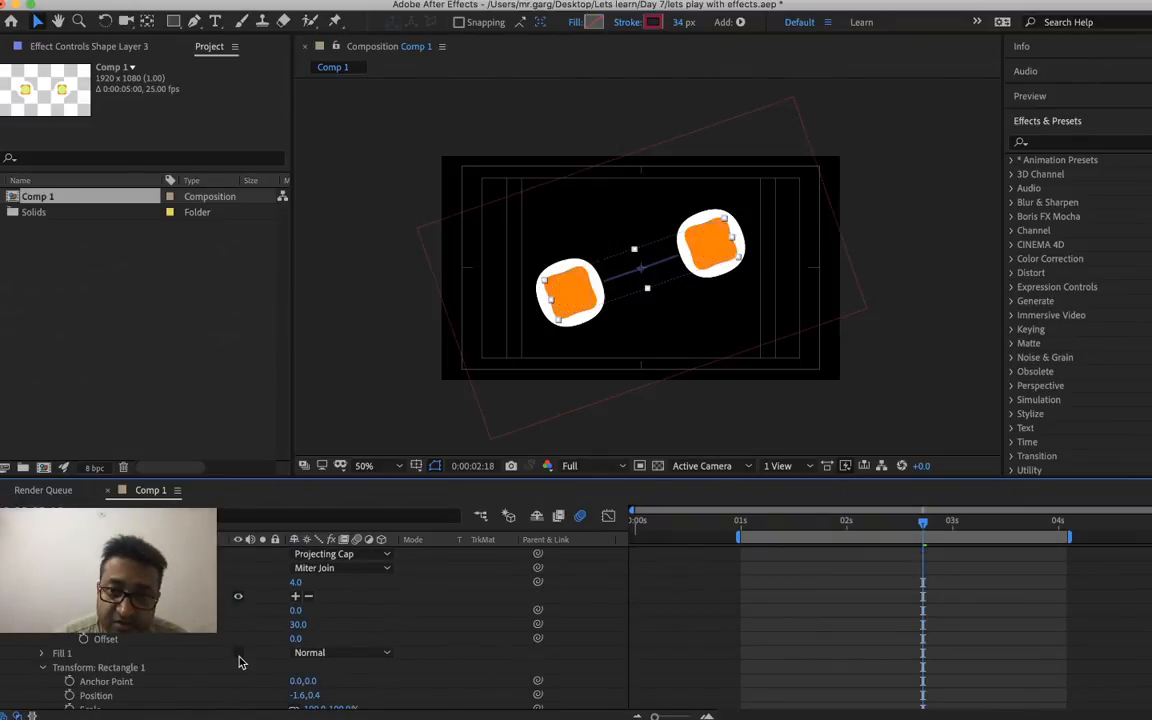
click(239, 656)
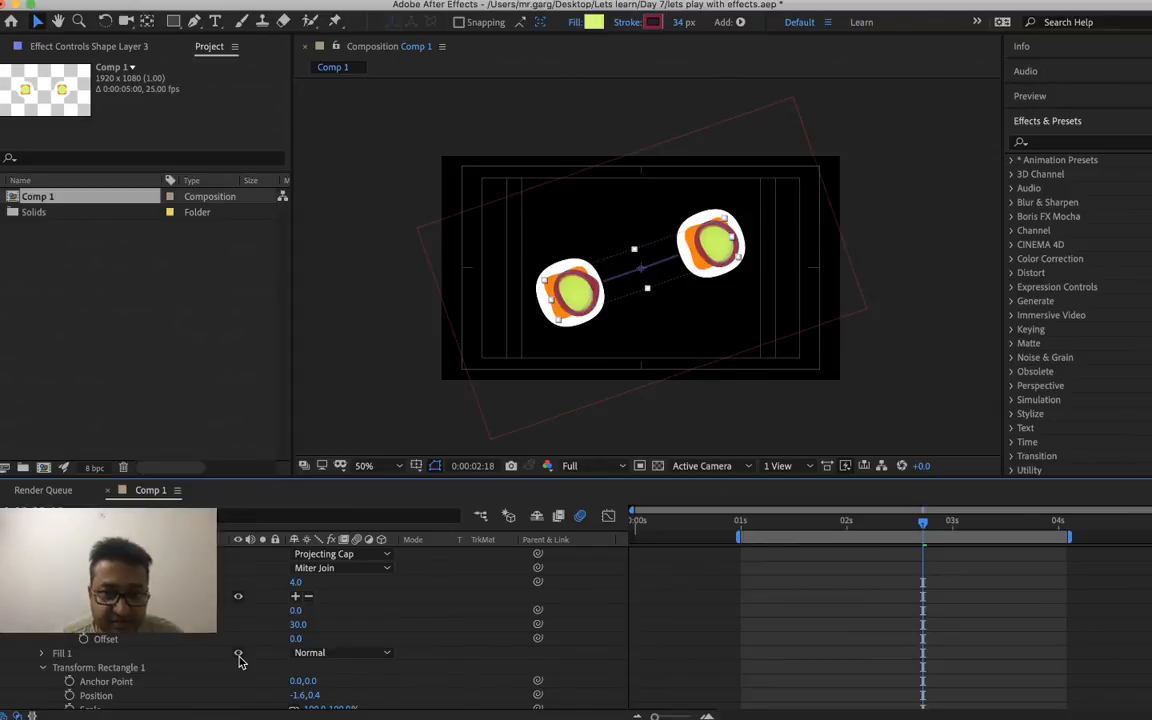
click(239, 656)
- Undo the Fill 1 visibility toggles and the stroke width change
key(super+z)
key(super+z)
key(super+z)
key(super+z)
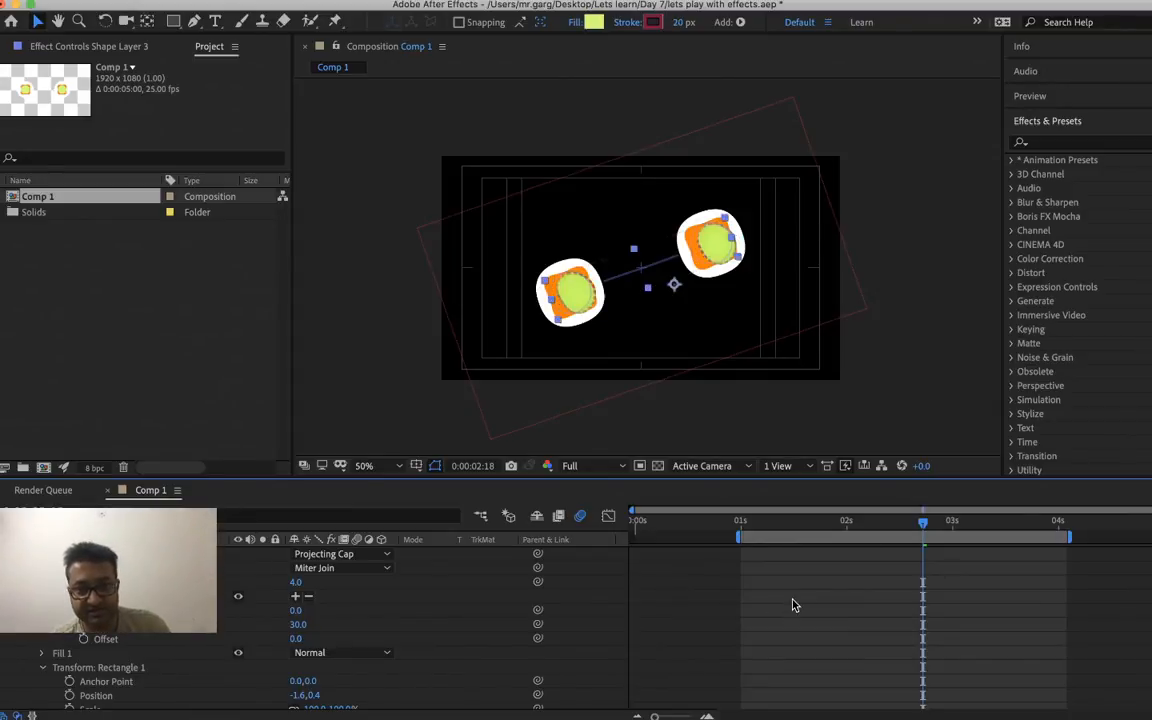
- Move the current time to 0:00:01:07 and preview the animation with the dashed stroke
right_click(840, 570)
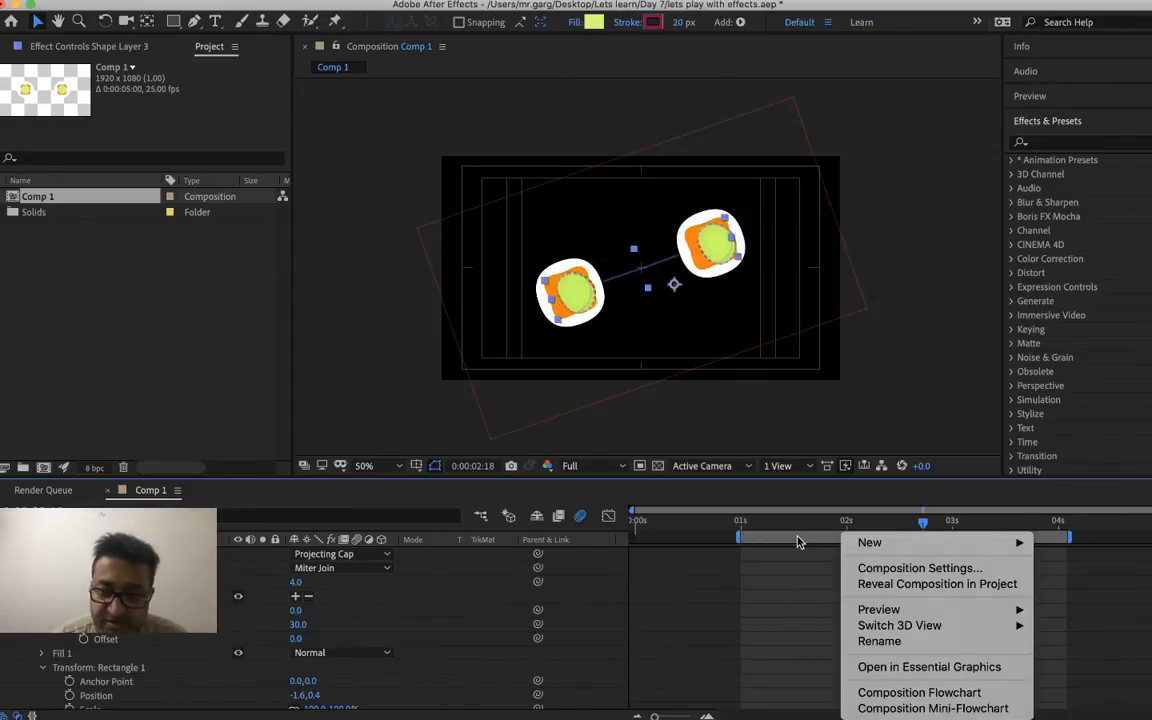
click(798, 539)
click(770, 527)
right_click(699, 594)
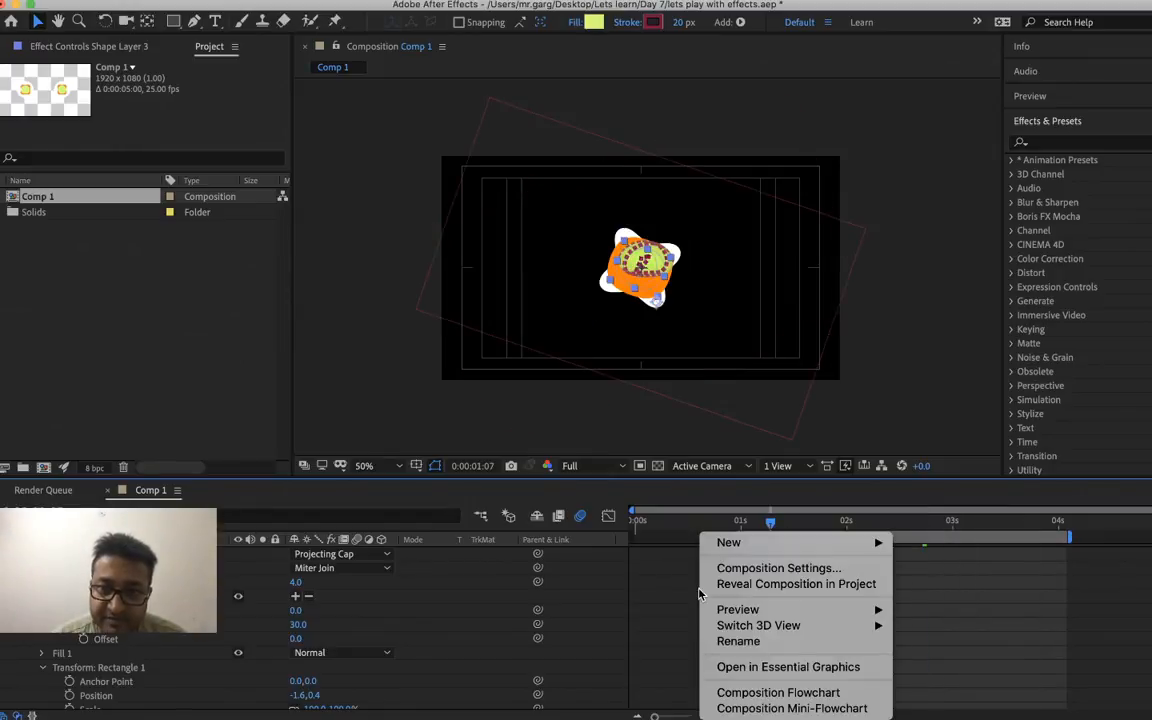
click(684, 609)
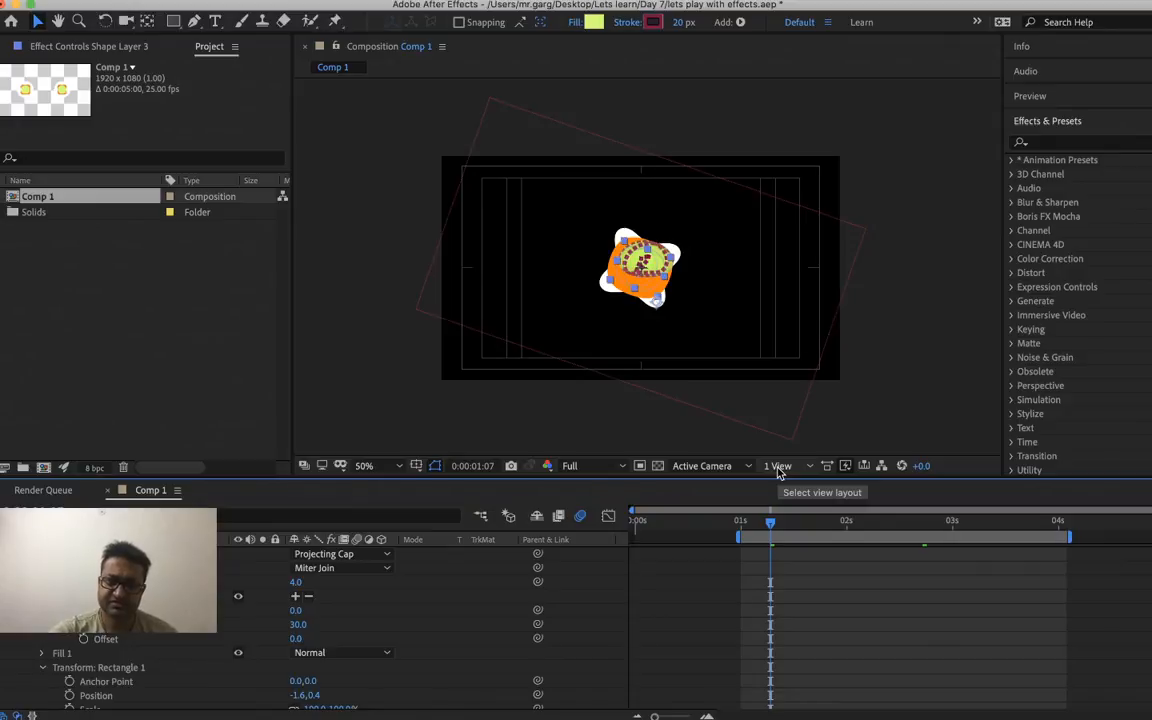
key(space)
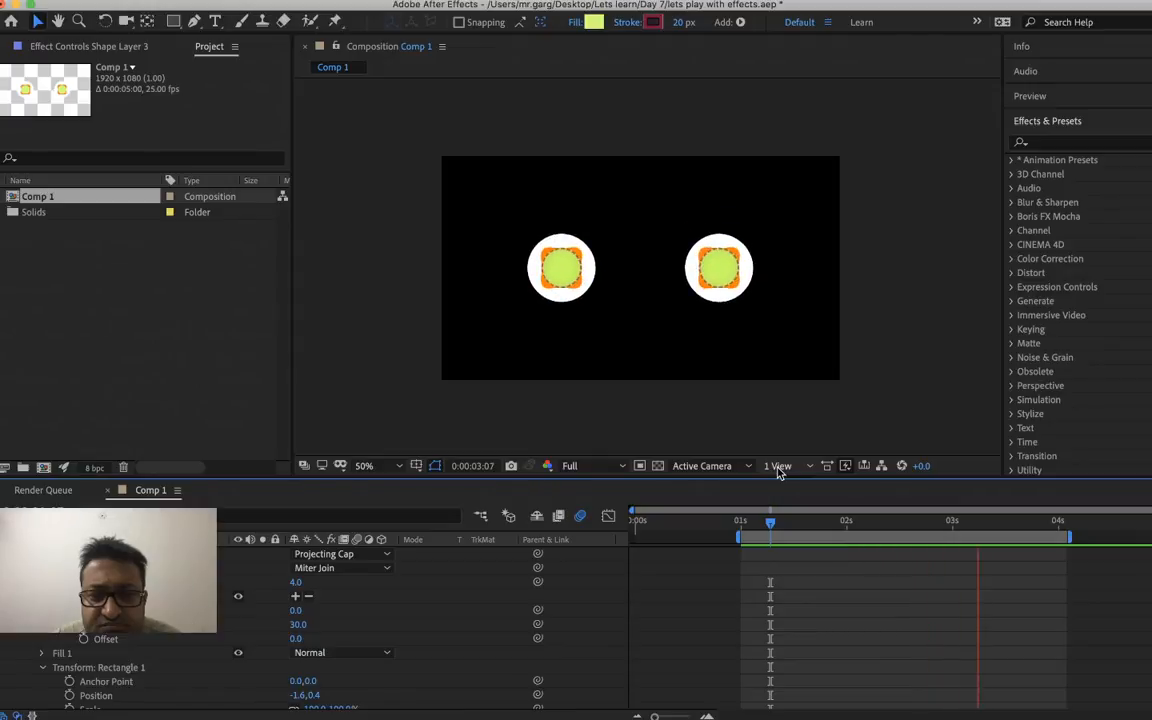
key(space)
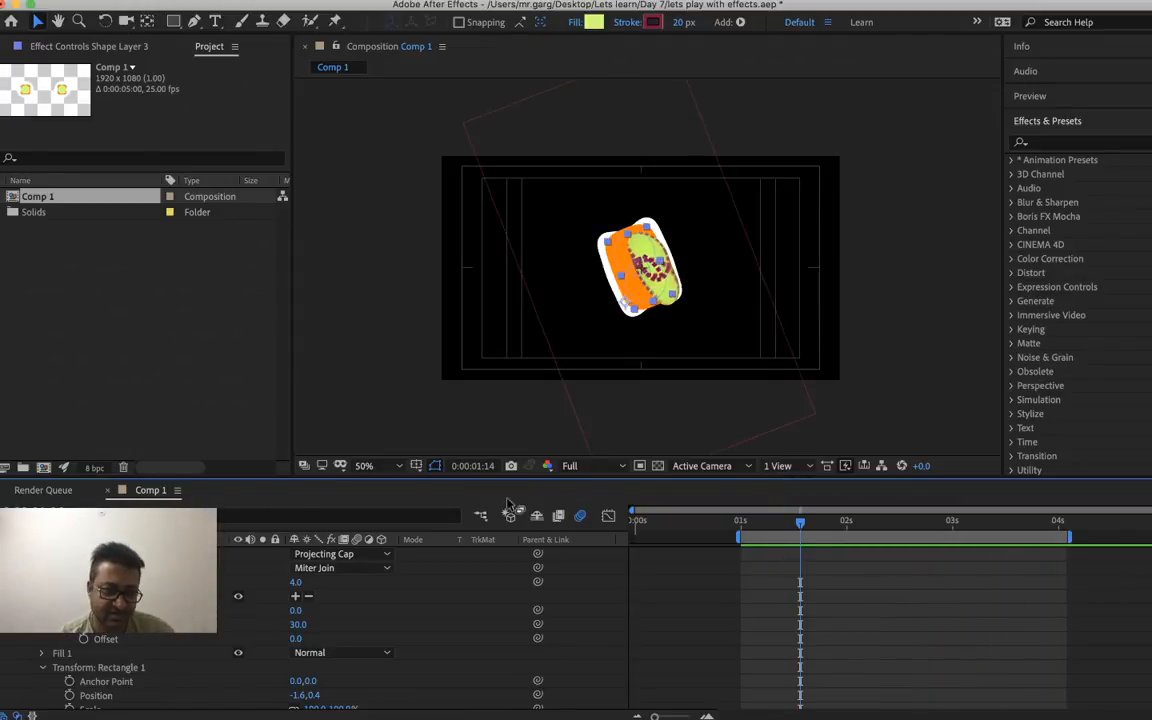
- Hide Stroke 1 of Shape Layer 3
scroll(265, 622, up, 3)
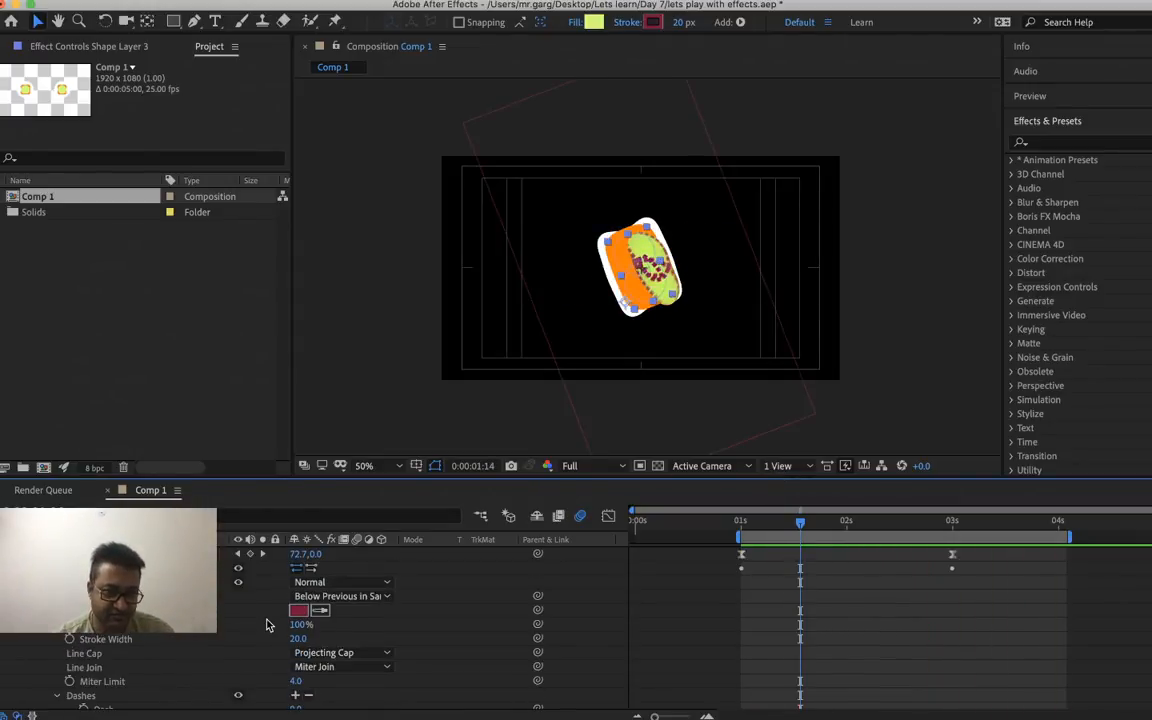
click(238, 583)
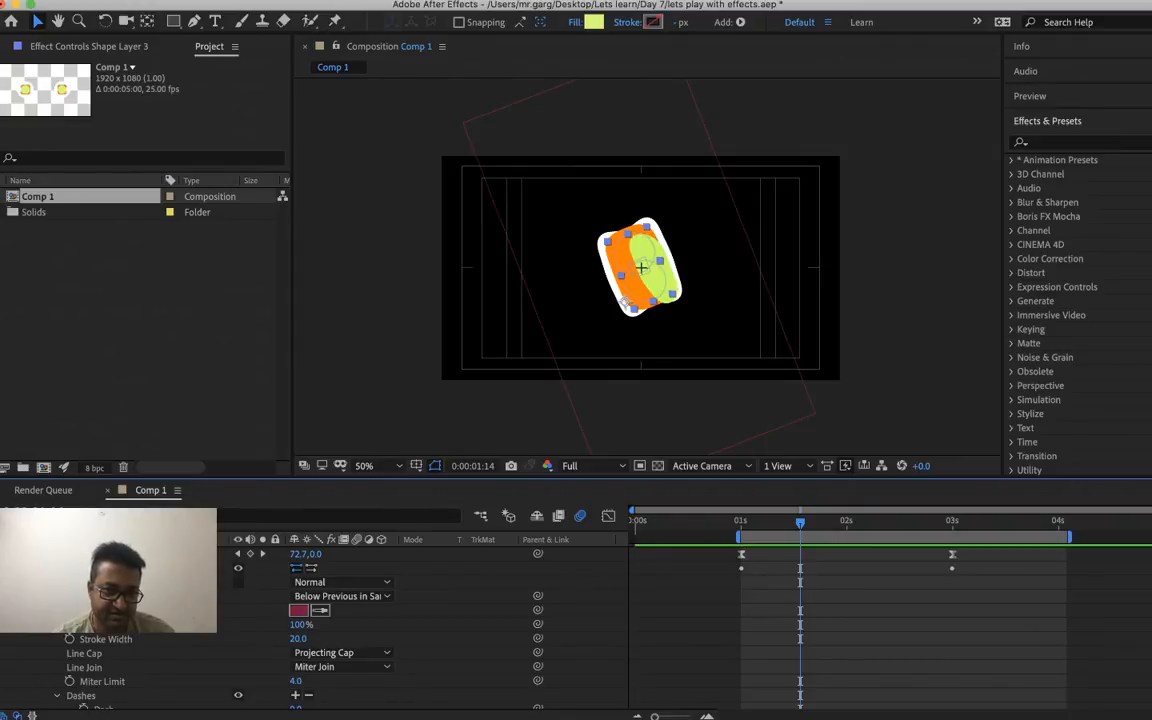
scroll(422, 599, up, 6)
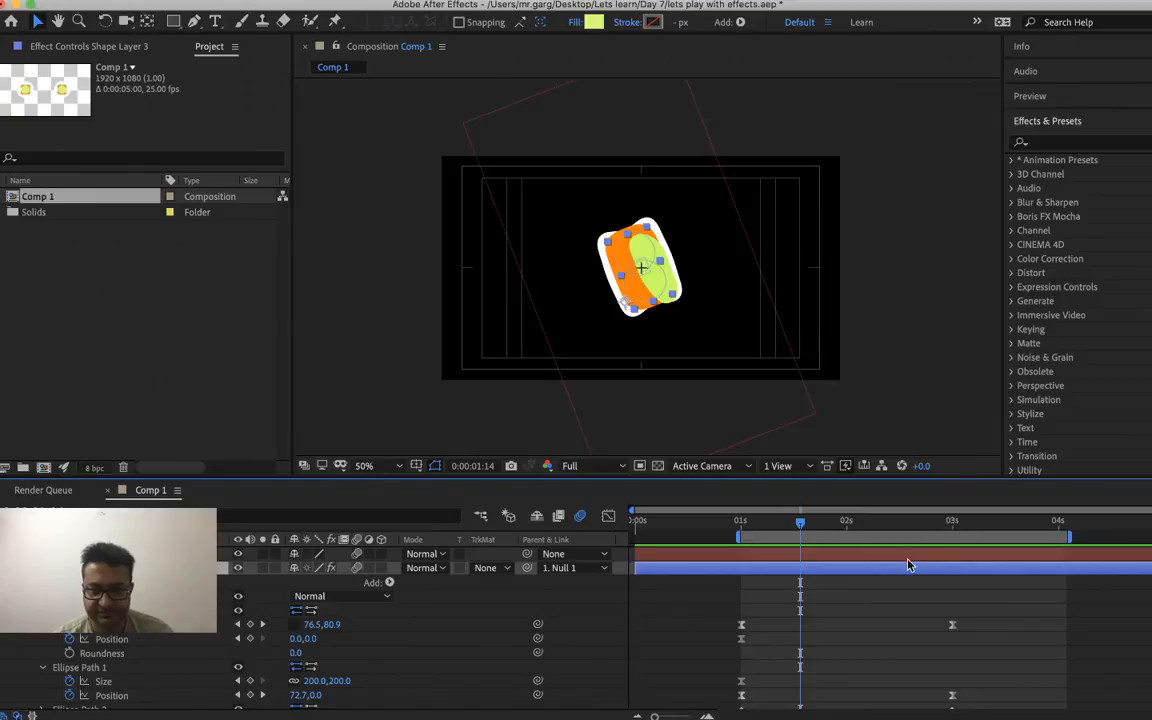
right_click(887, 537)
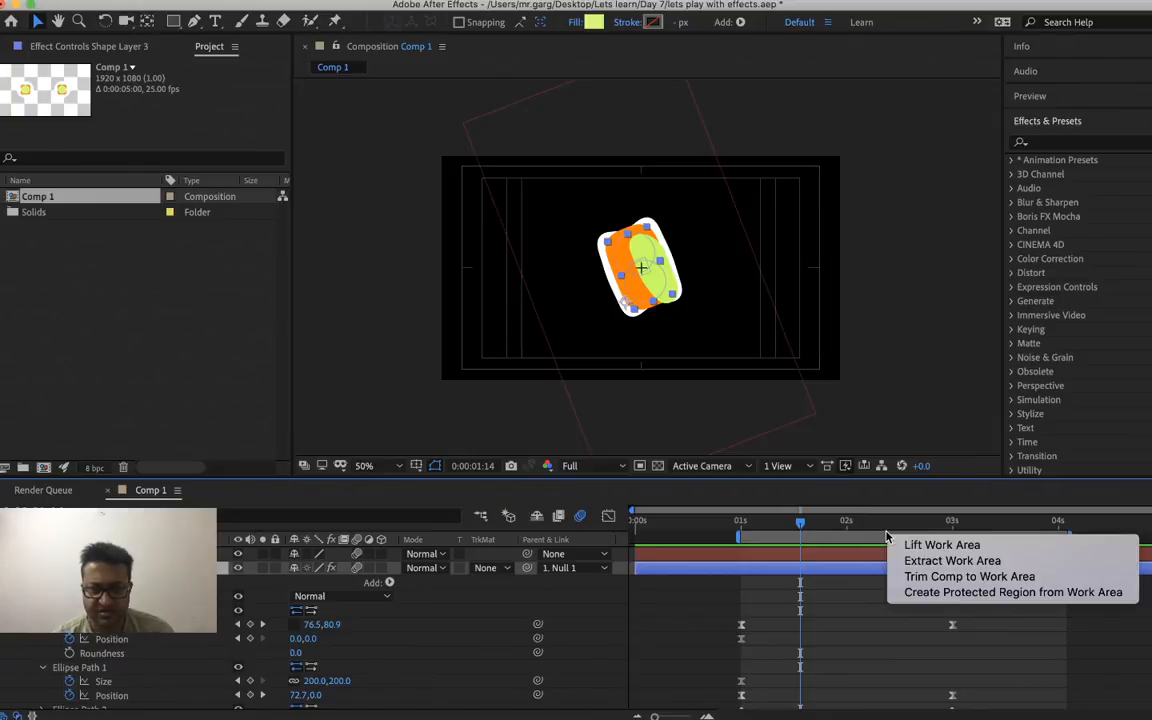
- Select all layers in the timeline and collapse their expanded properties
click(826, 532)
key(super+a)
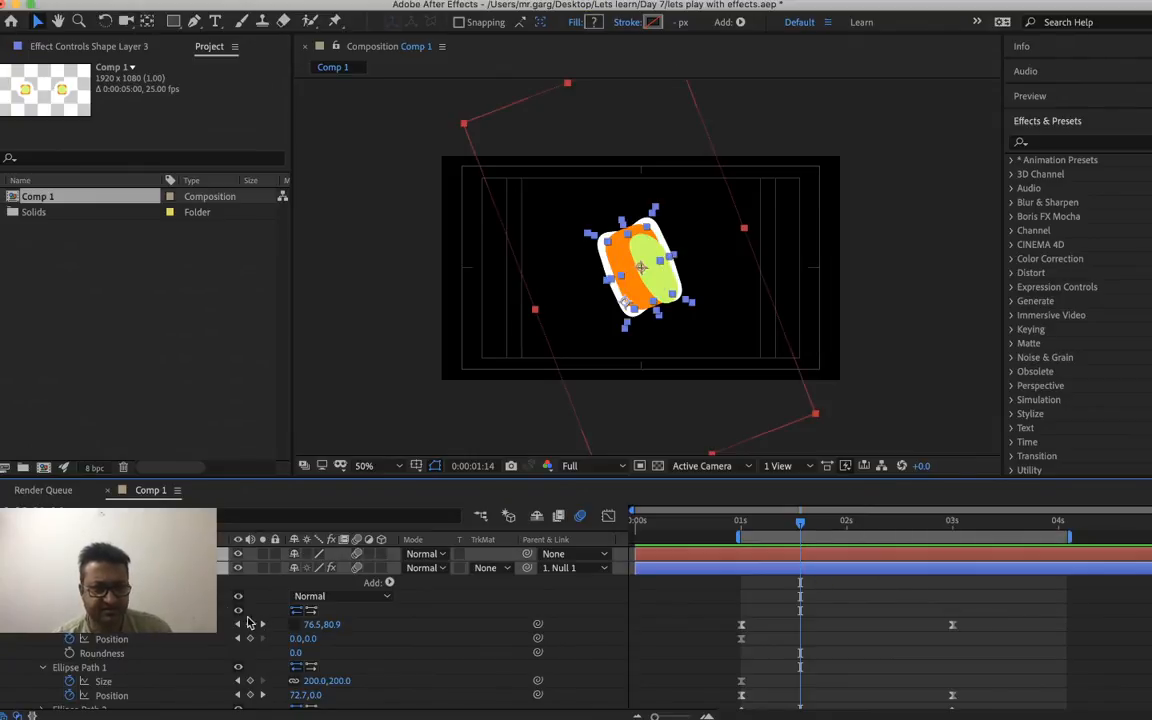
key(u)
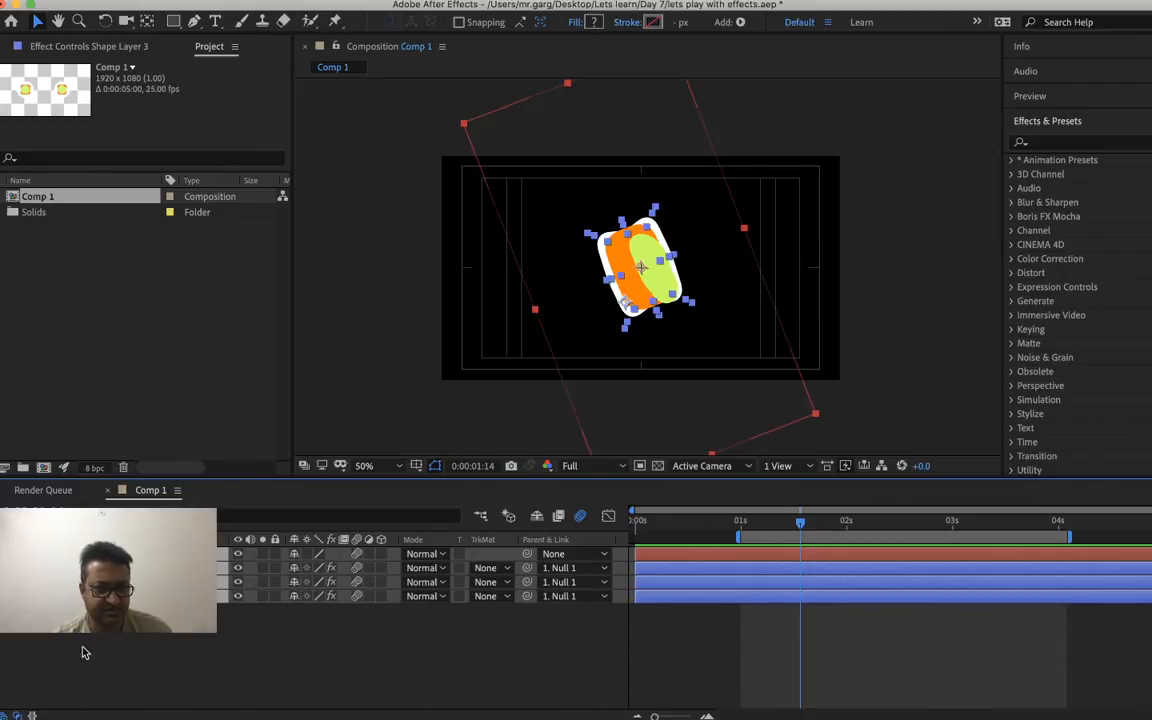
- Create a white solid above the other layers and turn it into an adjustment layer
right_click(97, 672)
key(super+y)
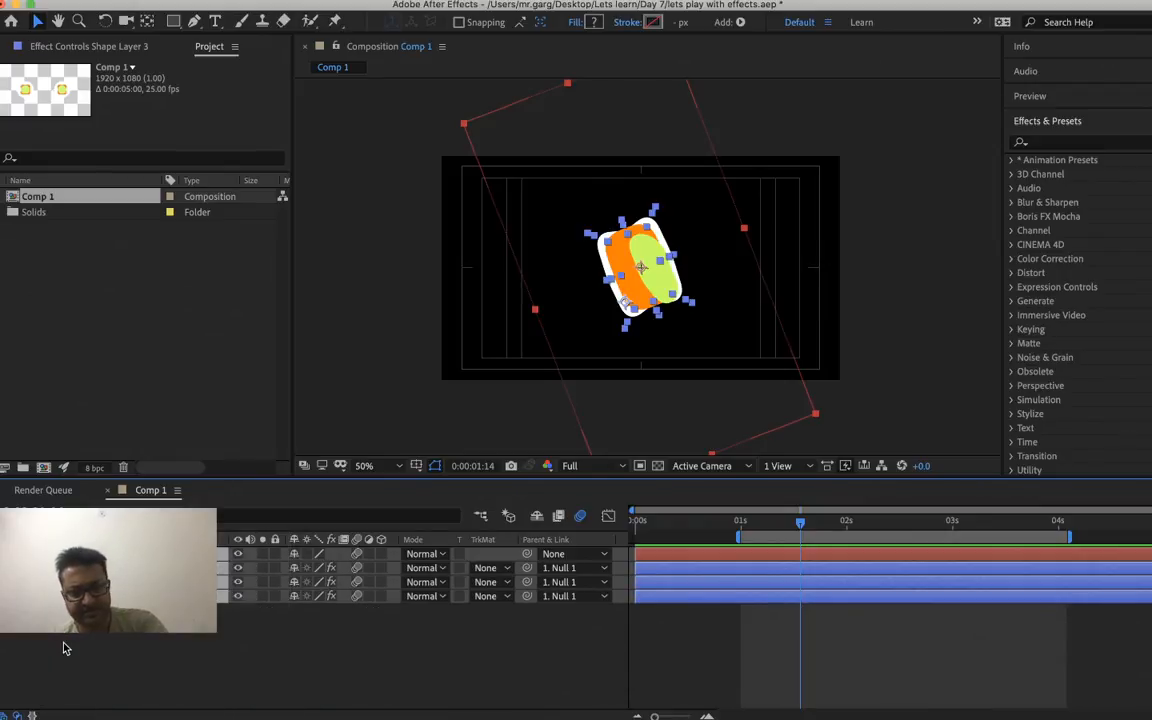
key(Return)
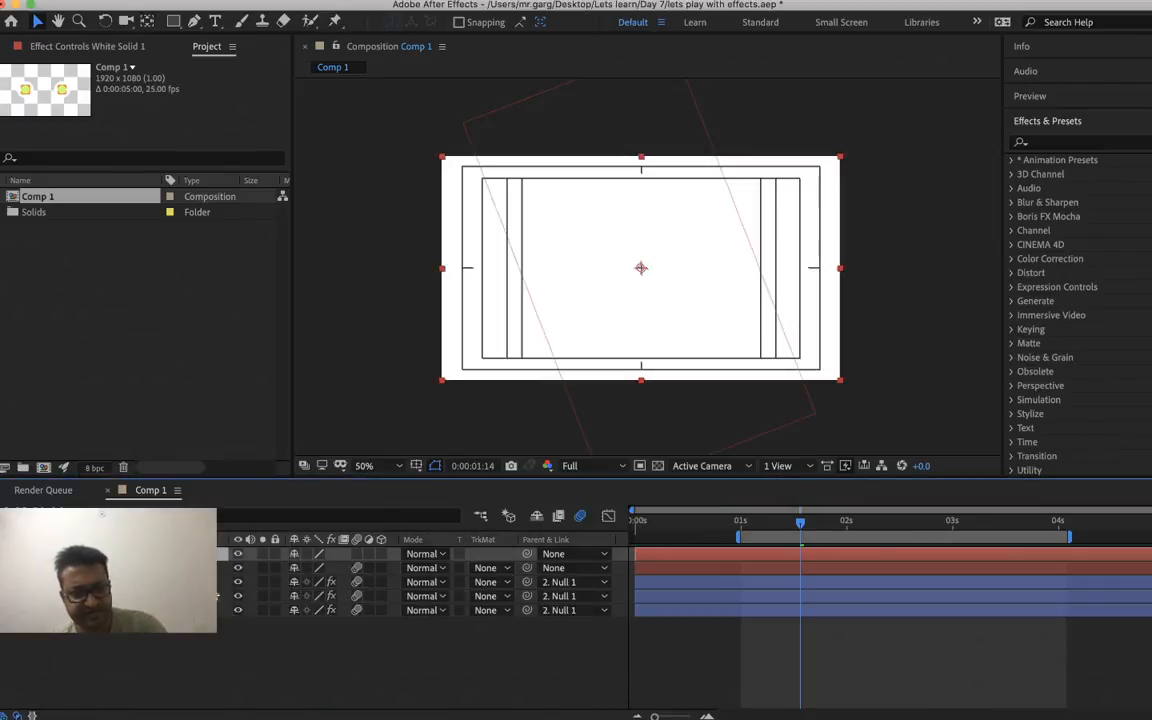
click(369, 554)
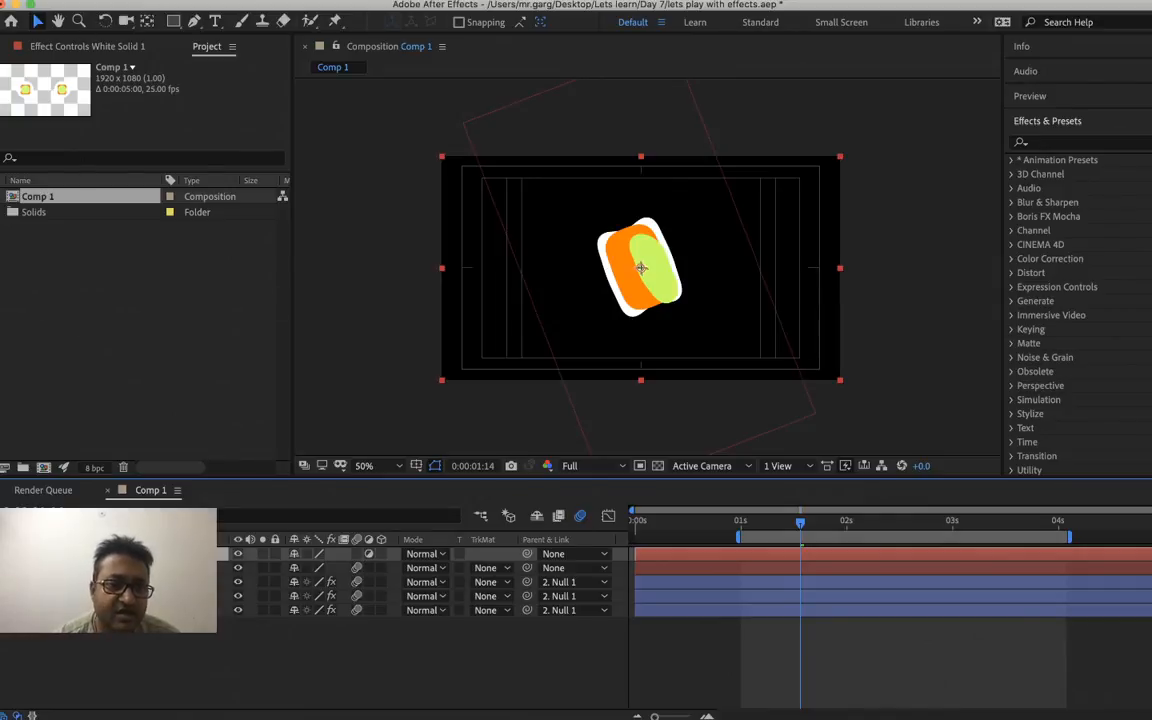
- Copy the first Roughen Edges effect from Shape Layer 2 and paste it onto White Solid 1
right_click(145, 596)
click(122, 585)
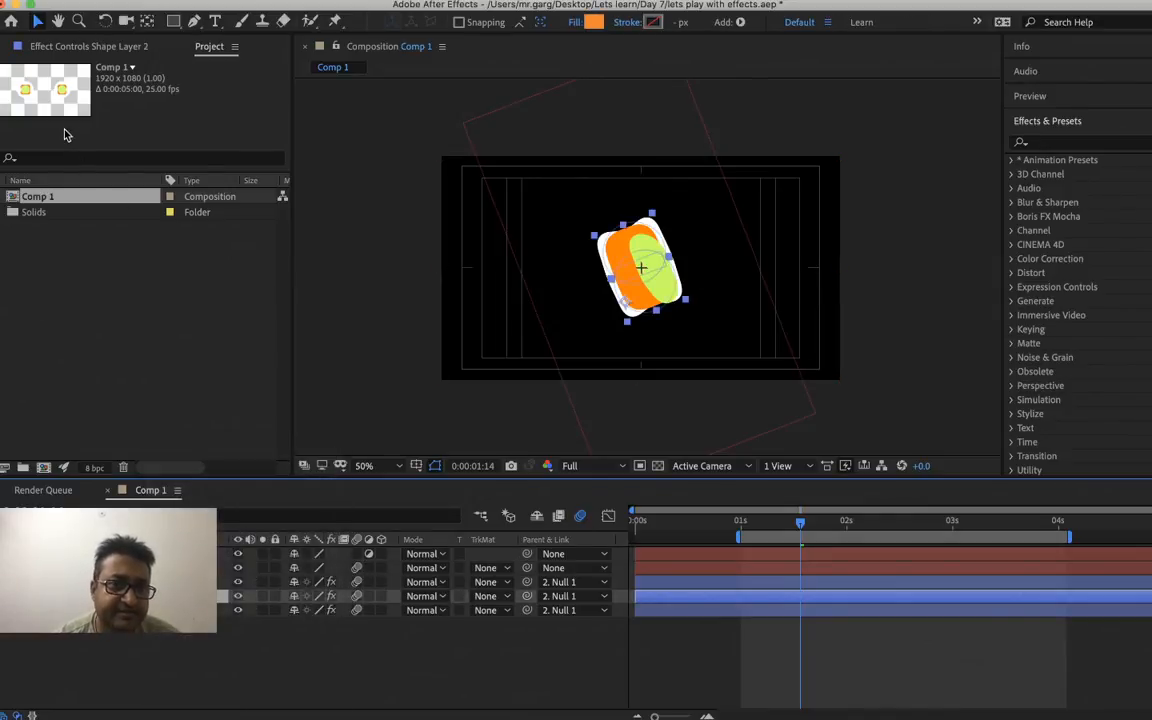
click(60, 46)
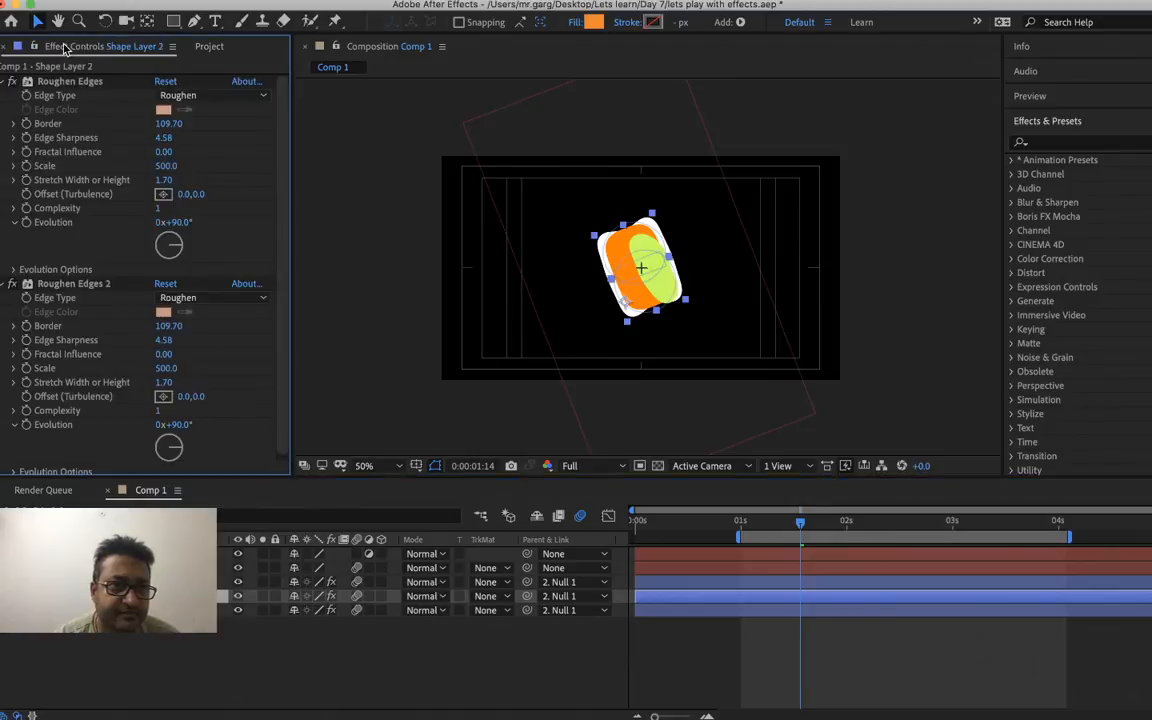
click(59, 83)
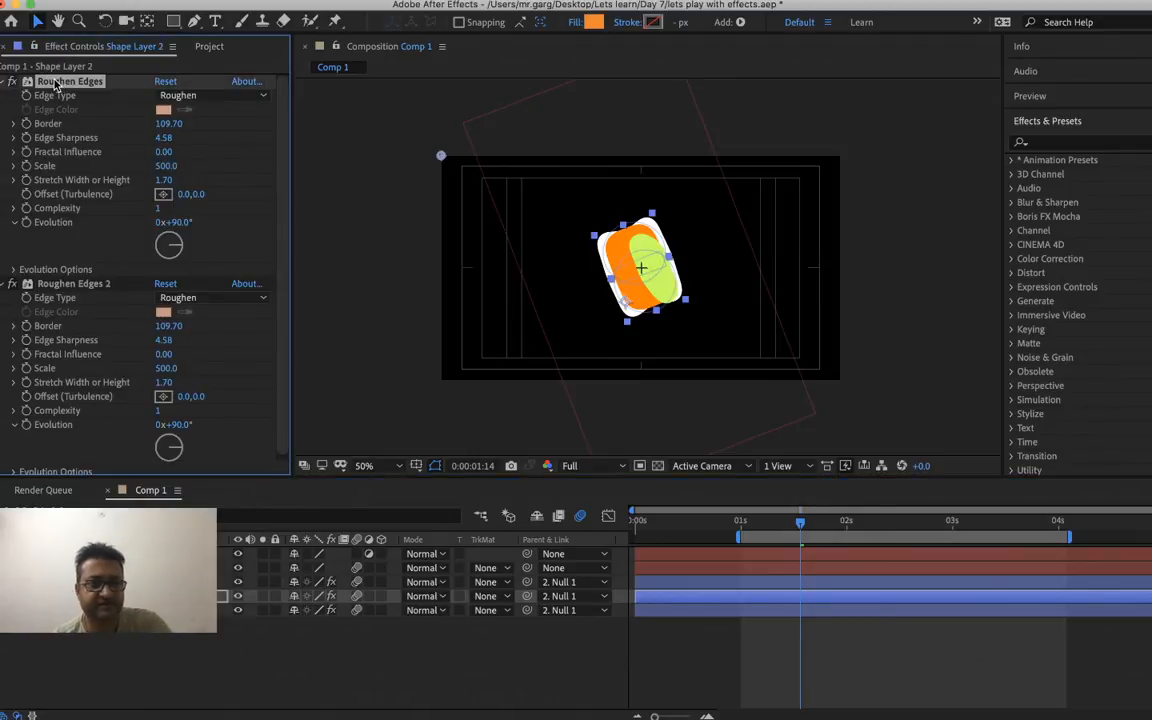
right_click(152, 543)
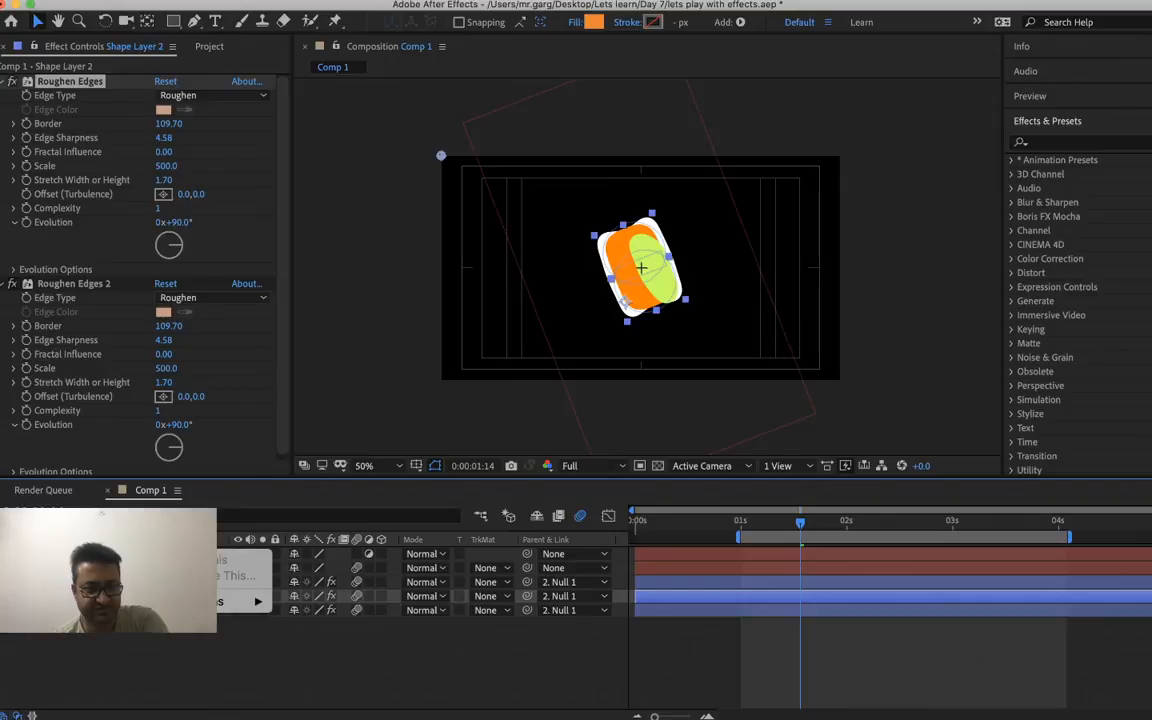
right_click(99, 543)
right_click(92, 553)
key(Escape)
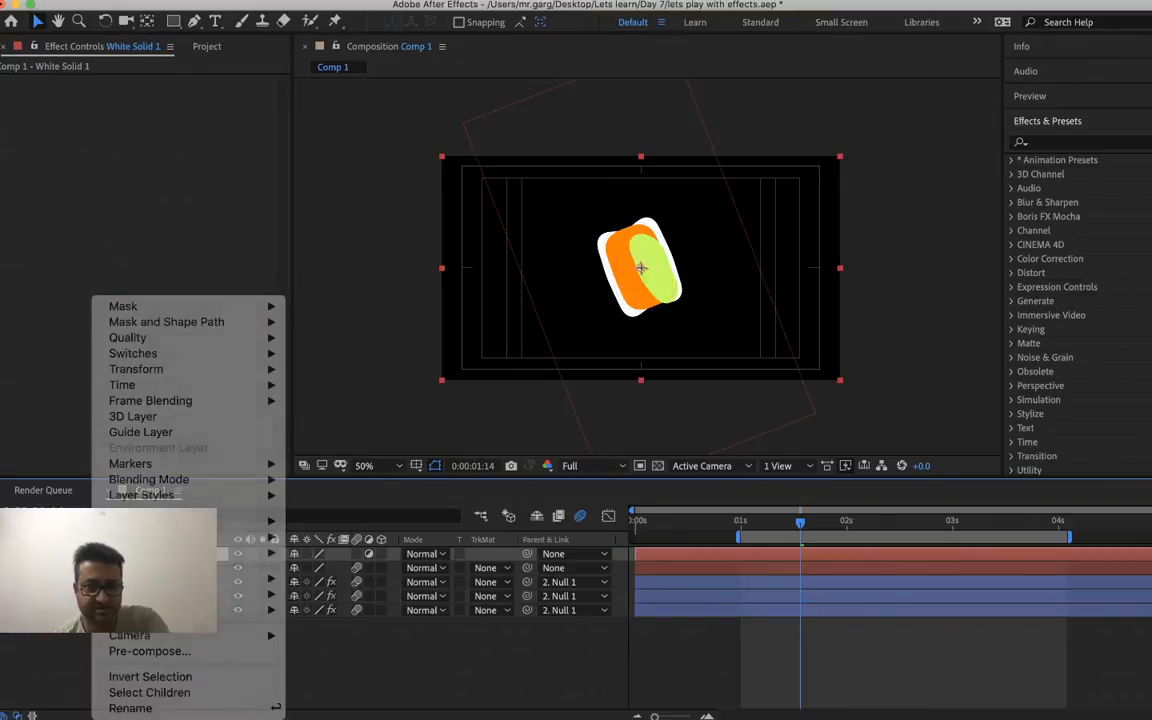
key(super+v)
- At 0:00:02:06, set White Solid 1's Roughen Edges to Border 201.10, Edge Sharpness 10.00 and Scale 777.0
drag(930, 519, 872, 530)
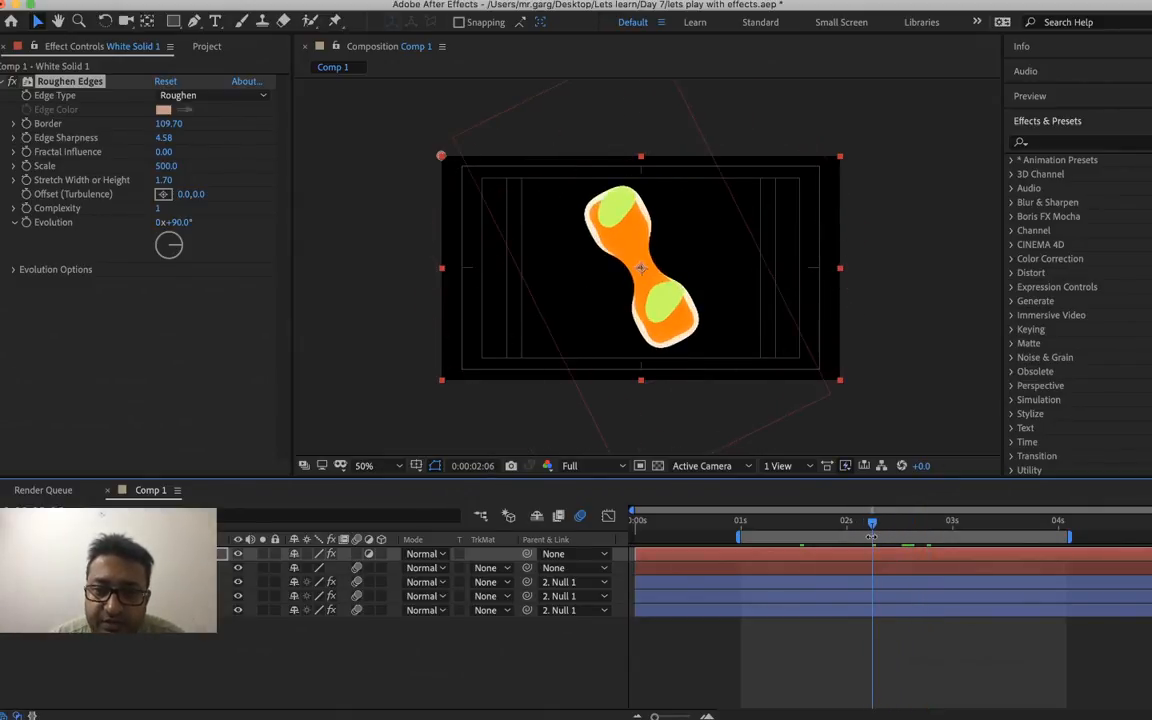
drag(162, 123, 64, 116)
drag(160, 137, 90, 134)
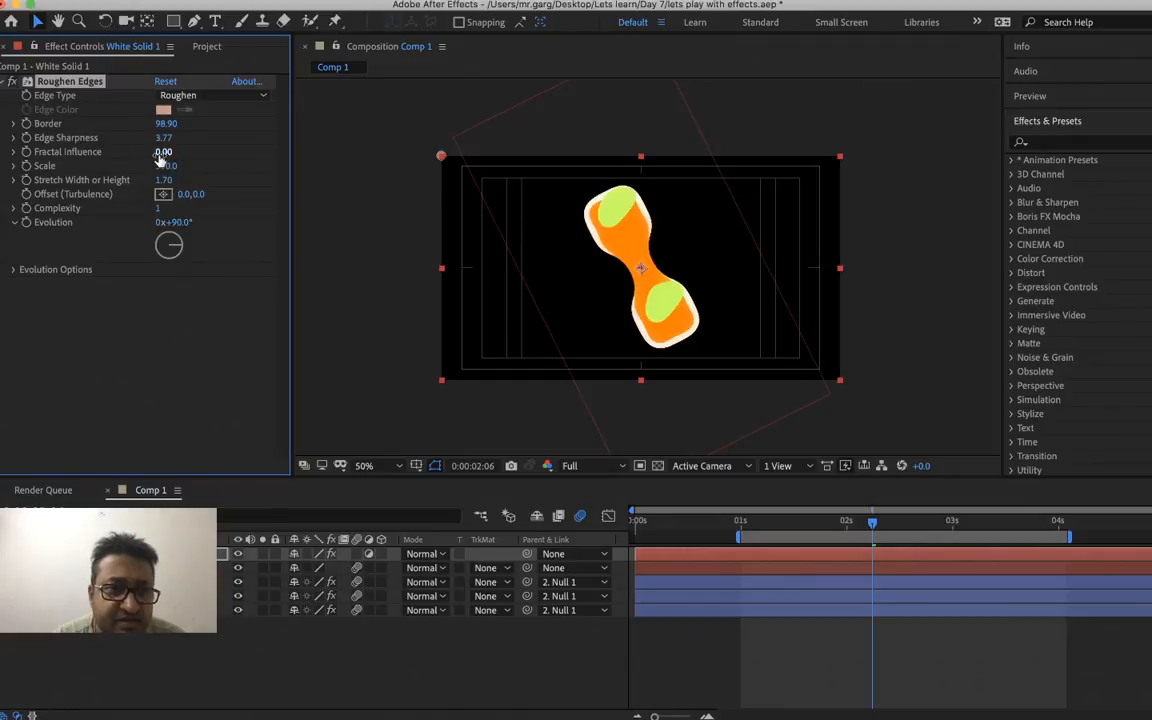
drag(165, 166, 345, 160)
drag(168, 125, 528, 136)
drag(170, 124, 696, 149)
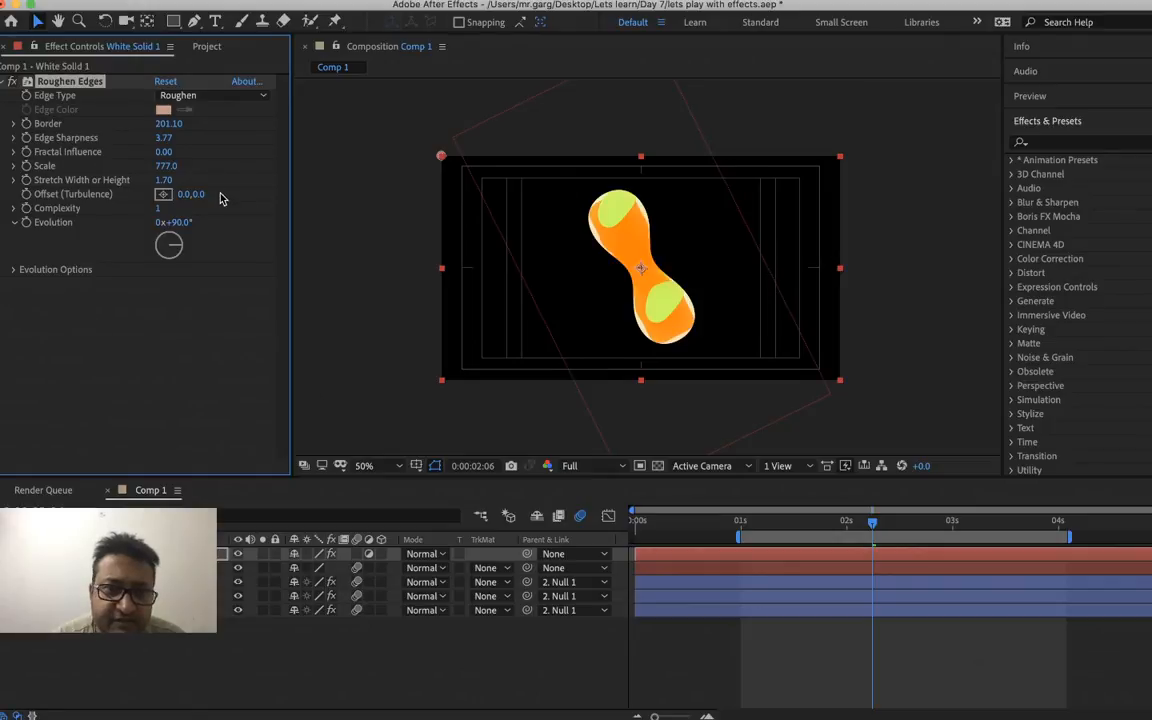
click(165, 140)
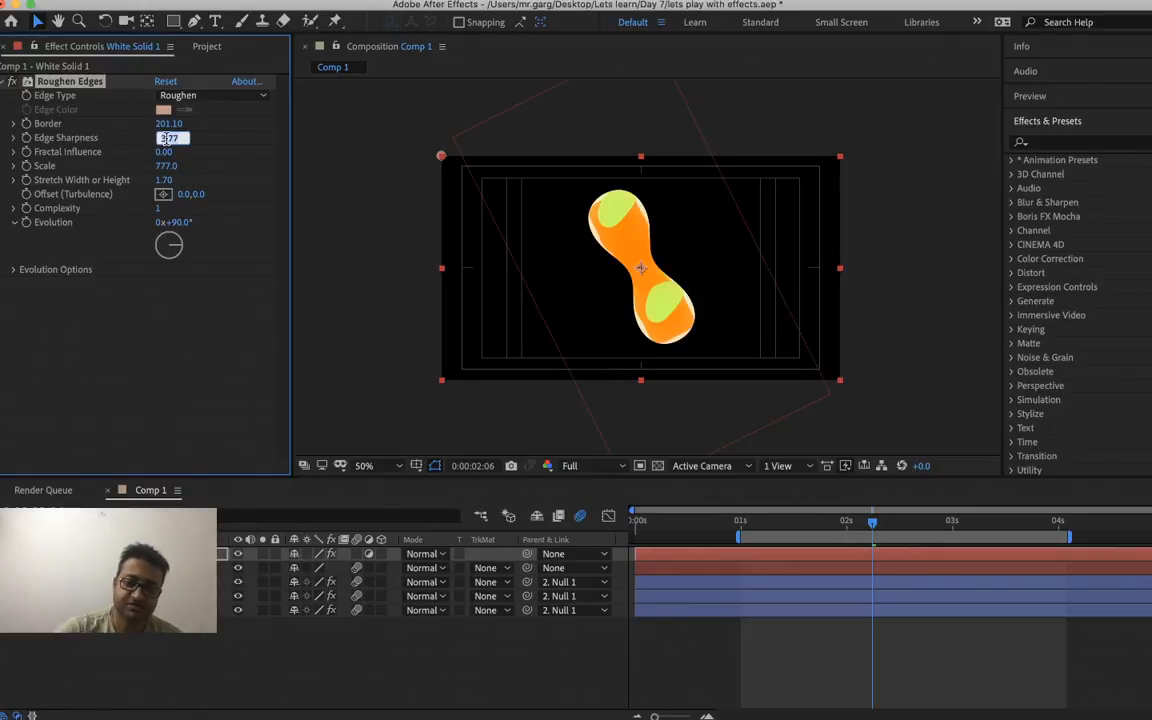
key(Return)
- Save the project and preview the animation with Roughen Edges on the adjustment layer
key(cmd+s)
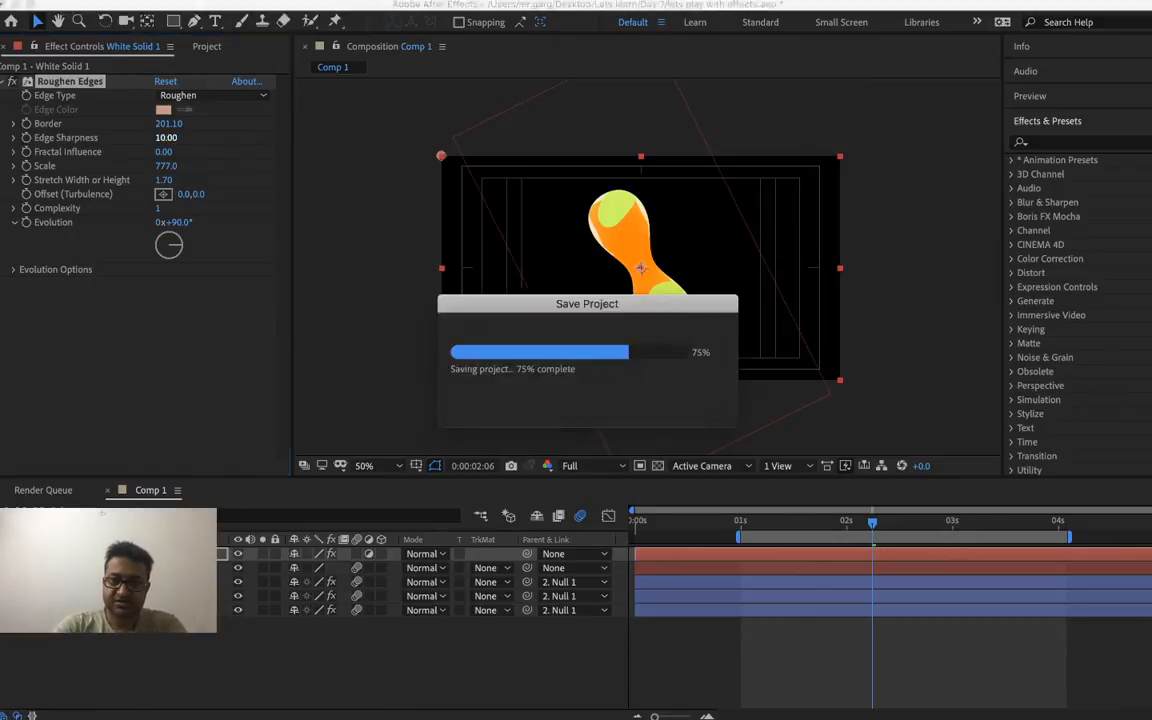
click(783, 649)
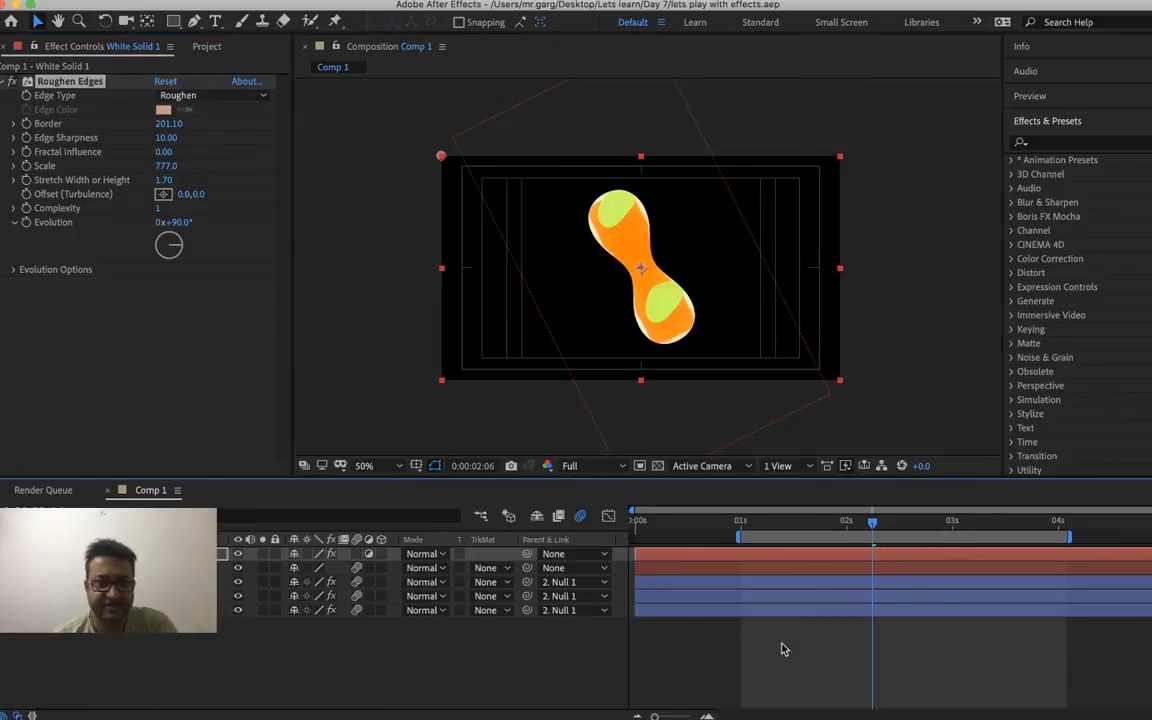
key(space)
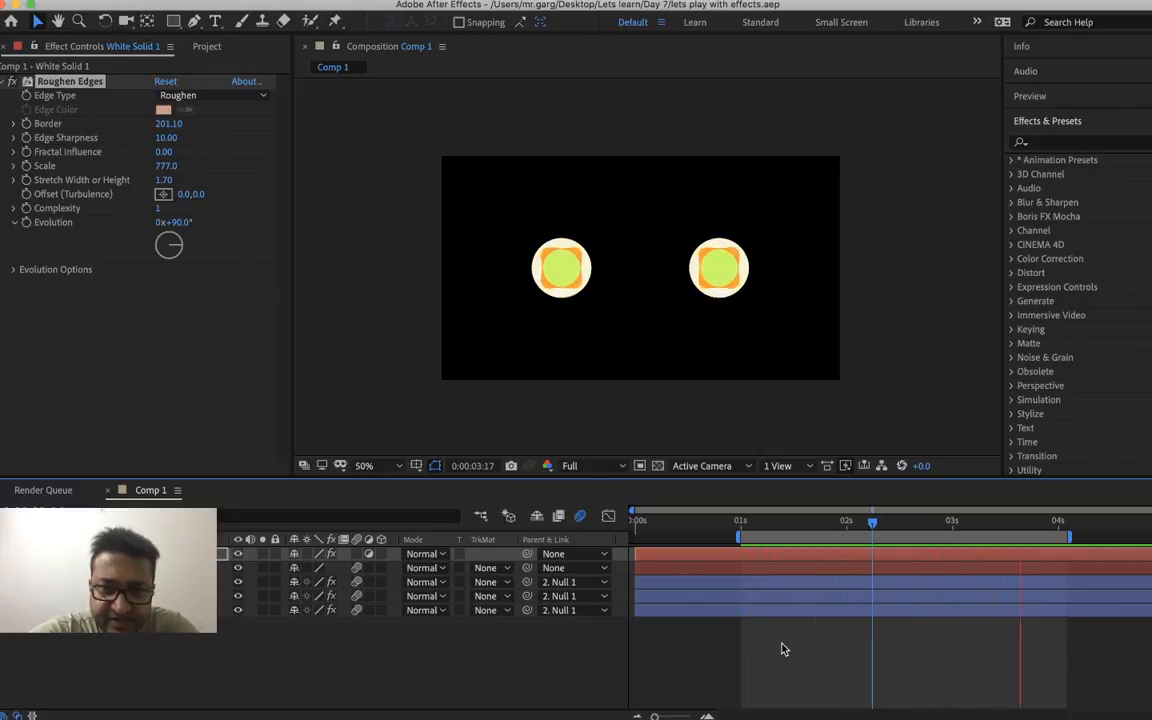
key(space)
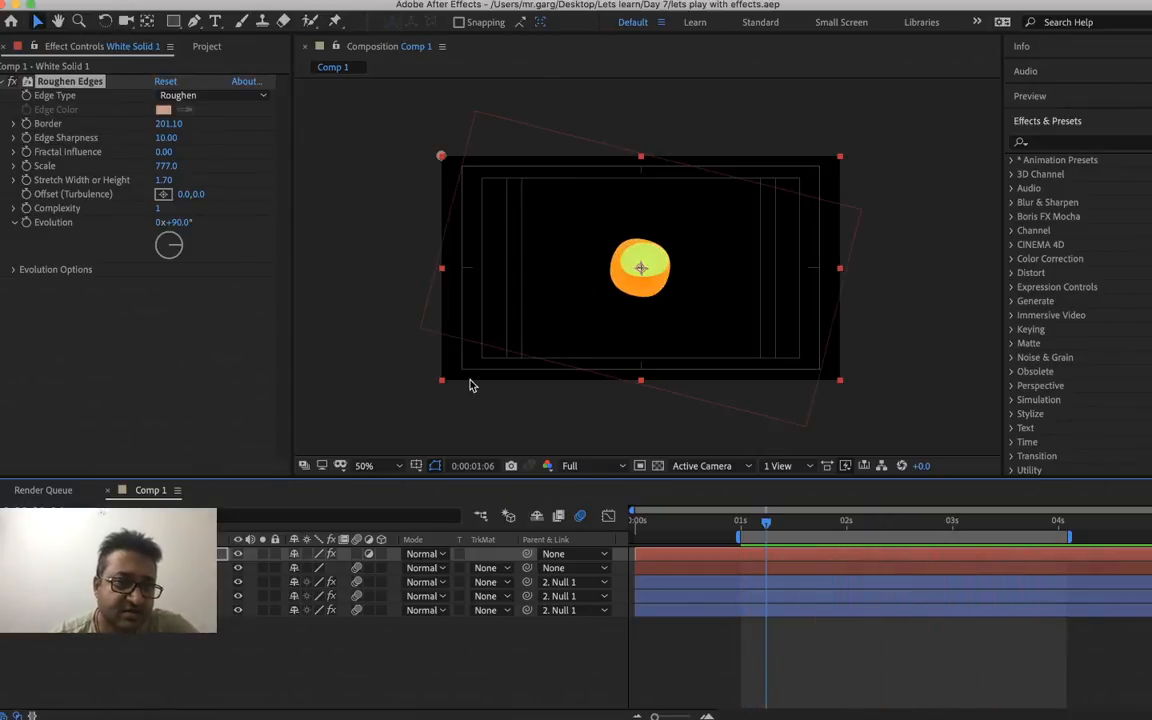
- Try a second copy of Roughen Edges on White Solid 1 and preview the animation with and without the duplicate
key(super+d)
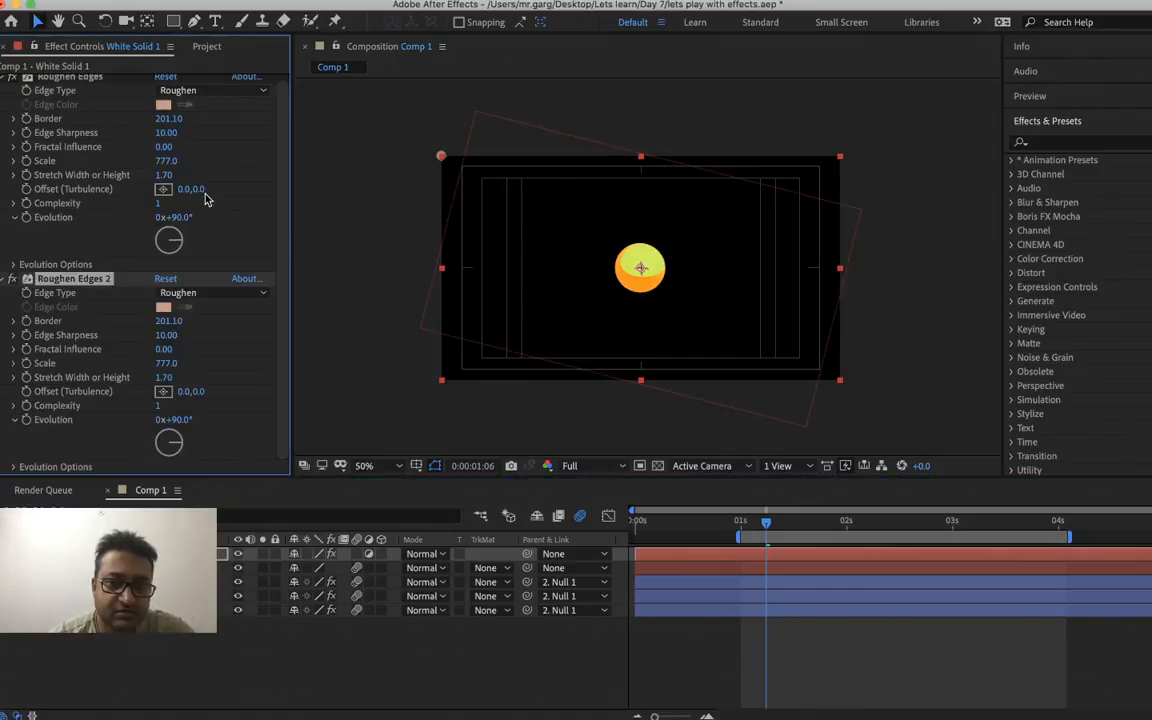
key(space)
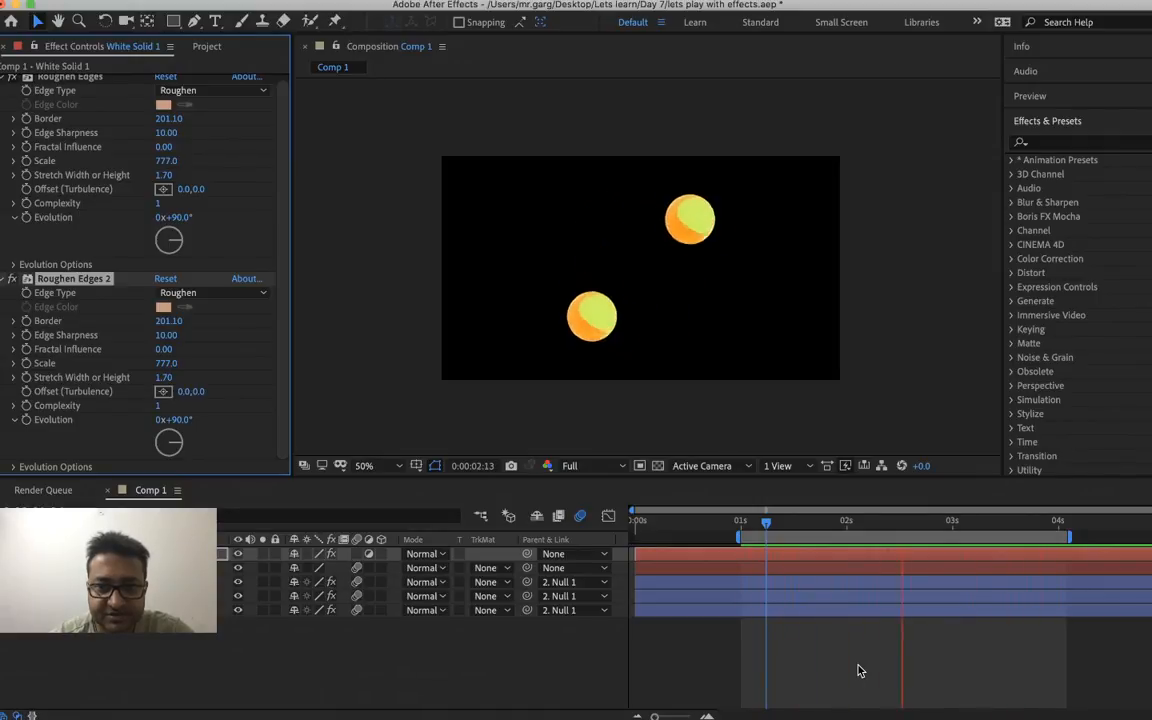
key(space)
key(Delete)
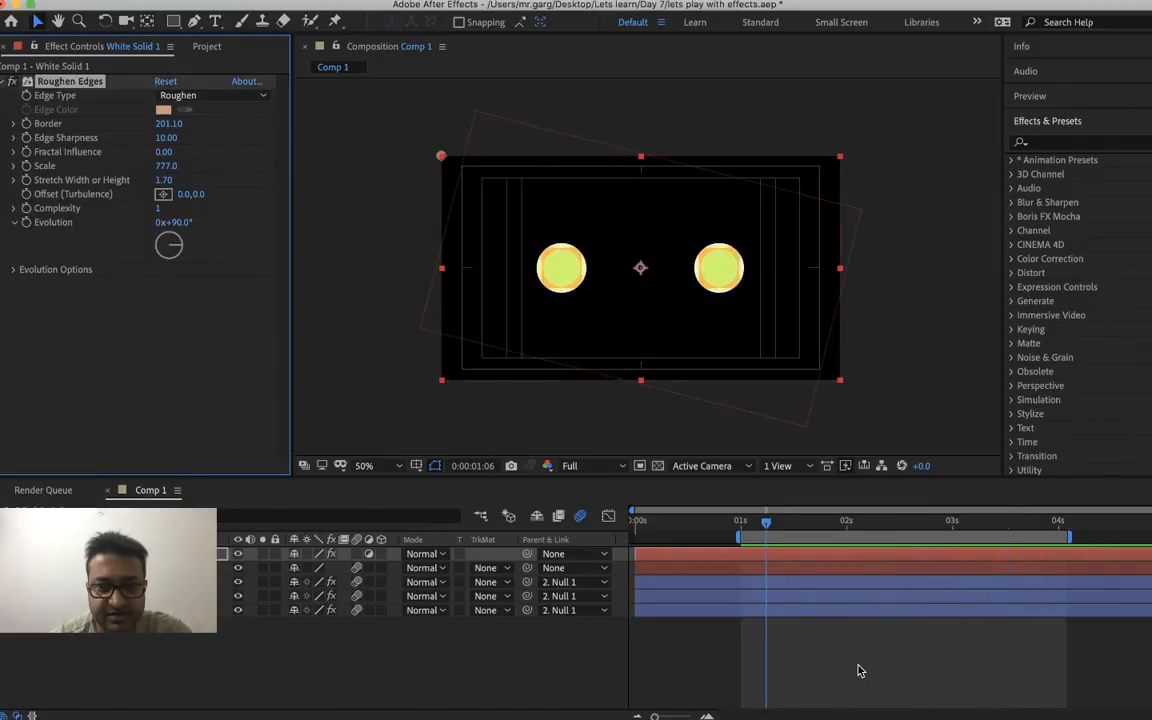
key(space)
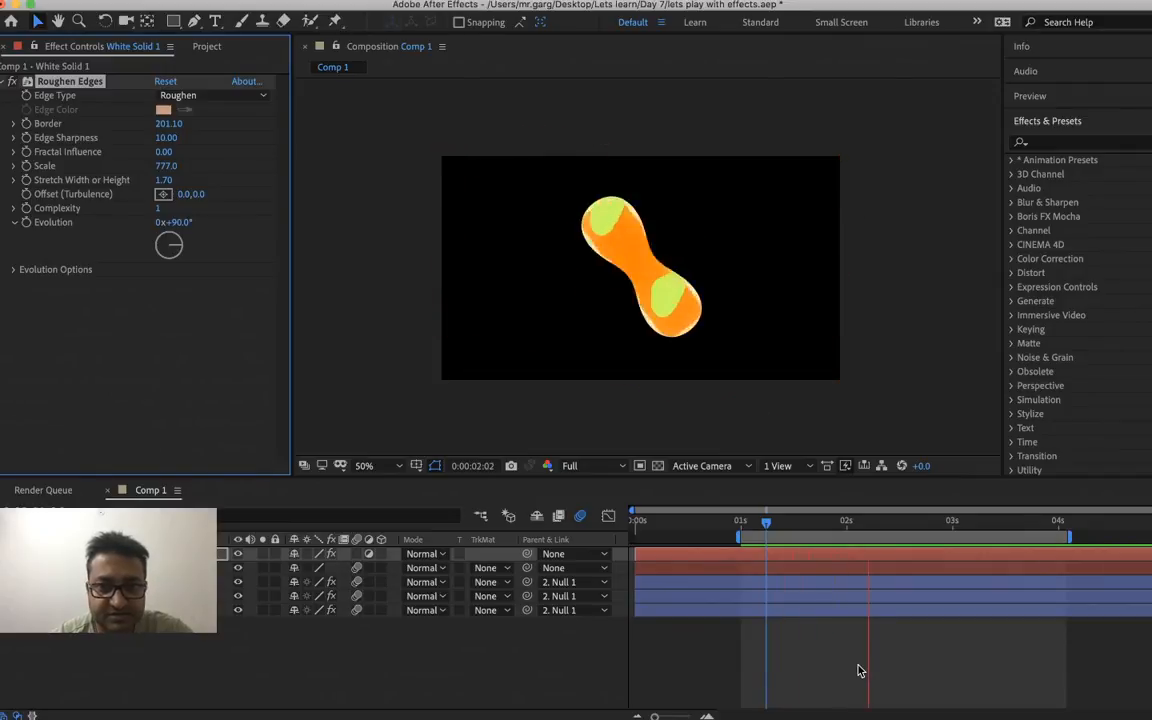
key(space)
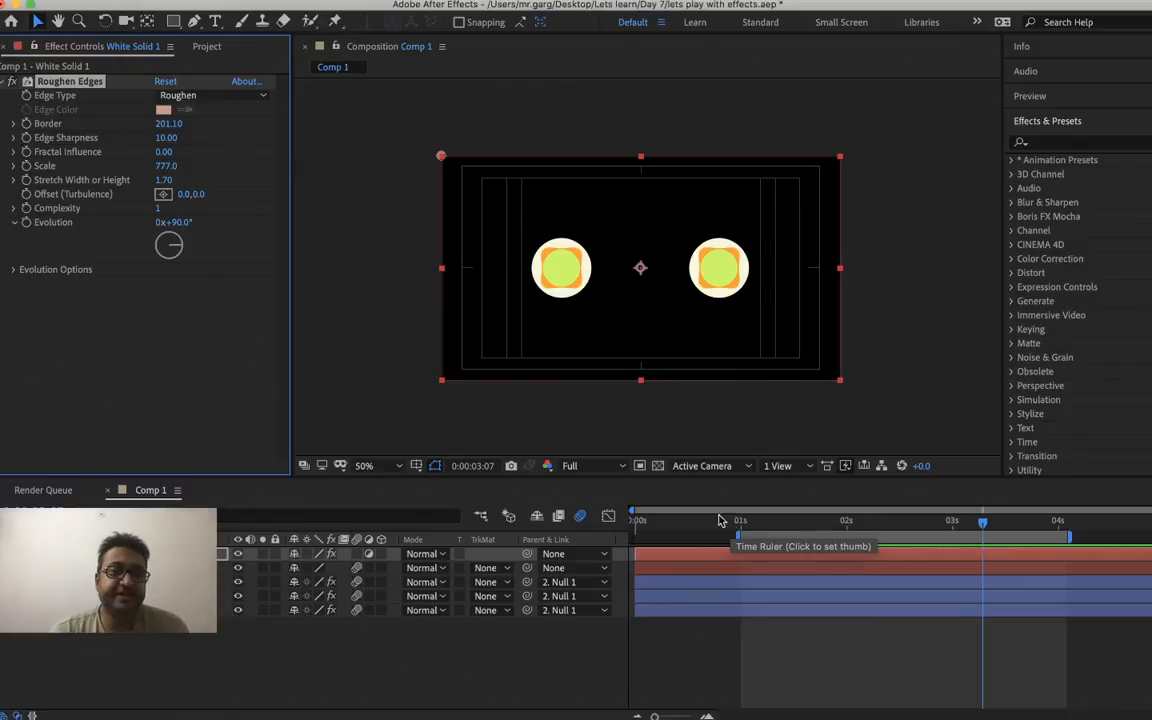
- Try the Roughen Color edge type on White Solid 1's Roughen Edges and change it to Rusty
right_click(226, 99)
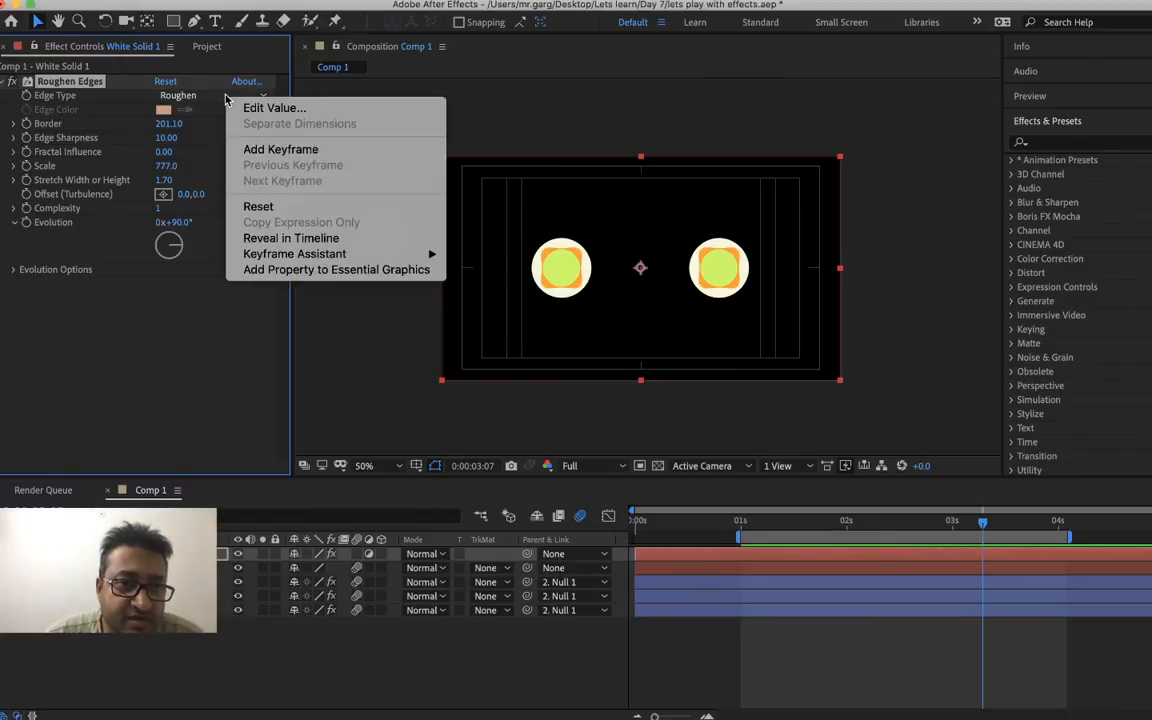
click(192, 95)
click(200, 97)
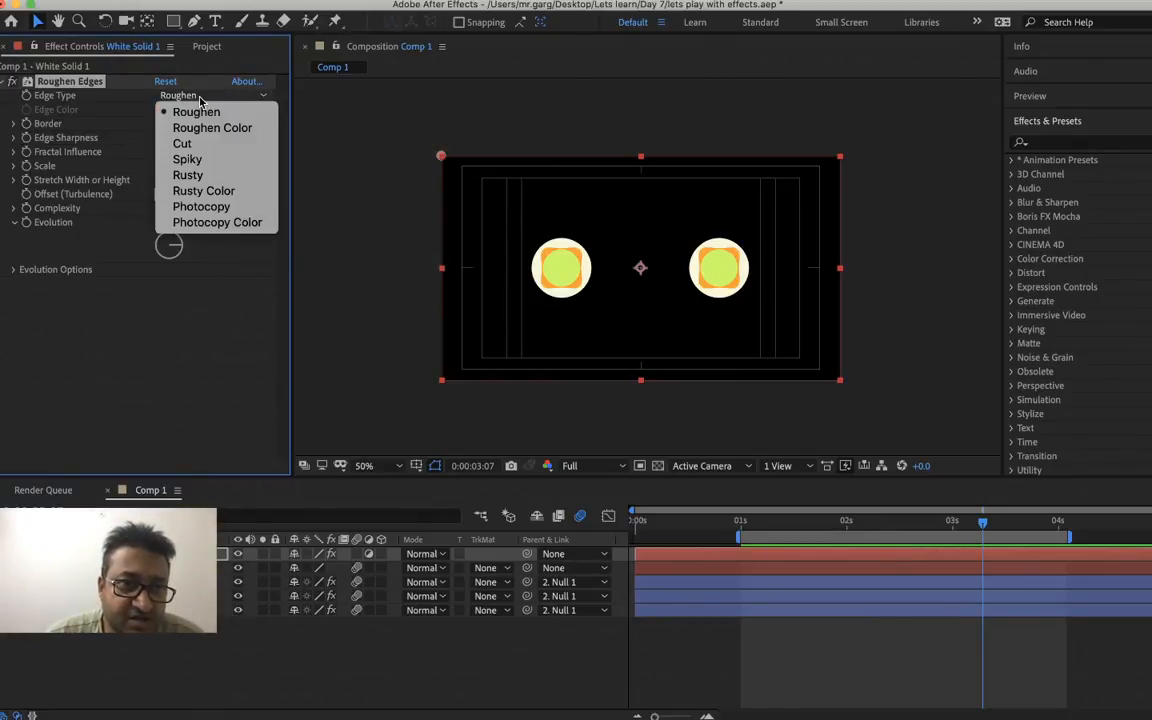
click(200, 98)
click(193, 97)
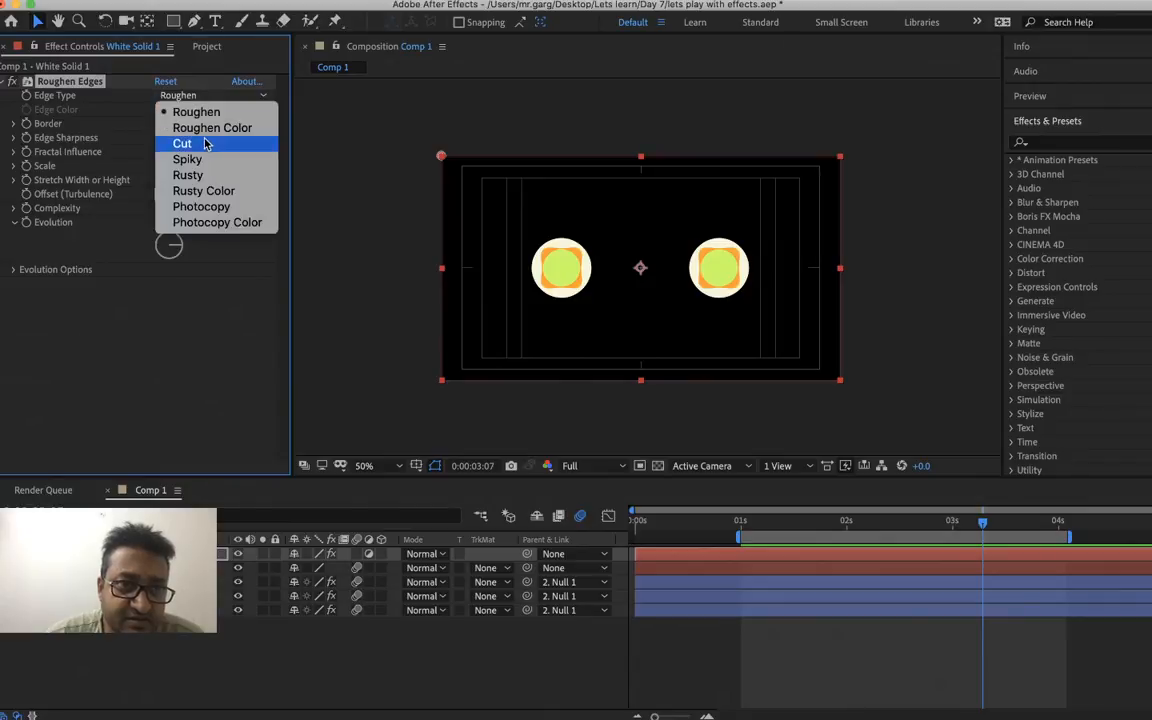
click(207, 129)
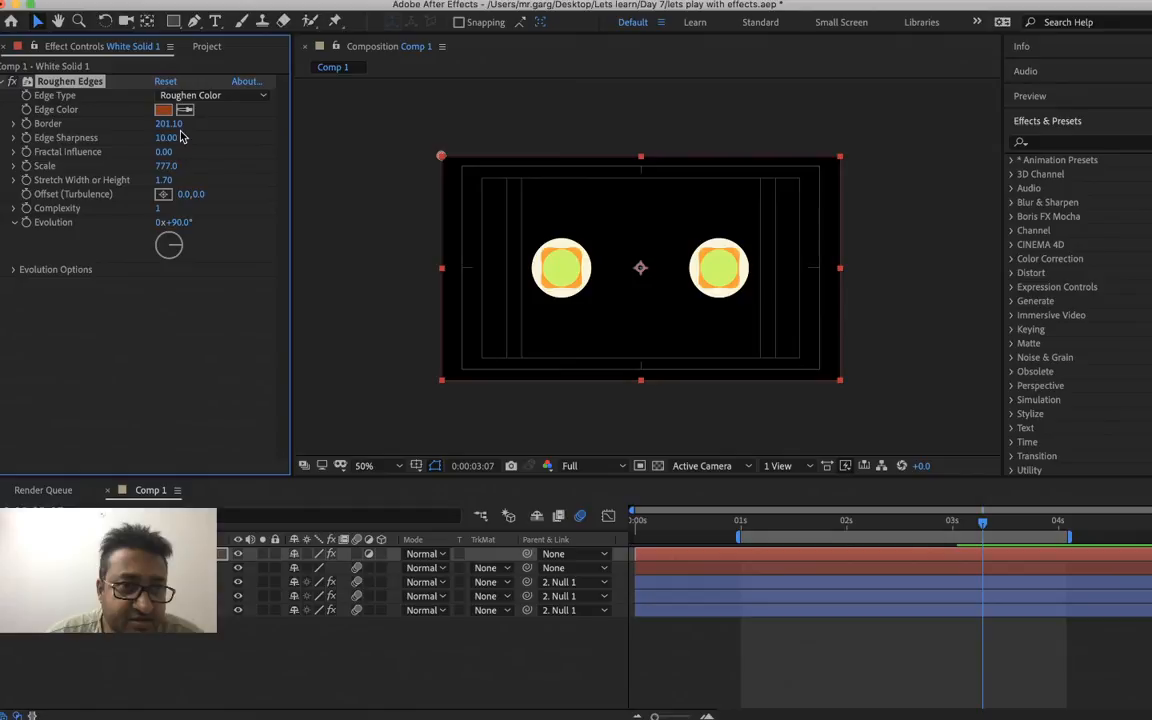
click(196, 94)
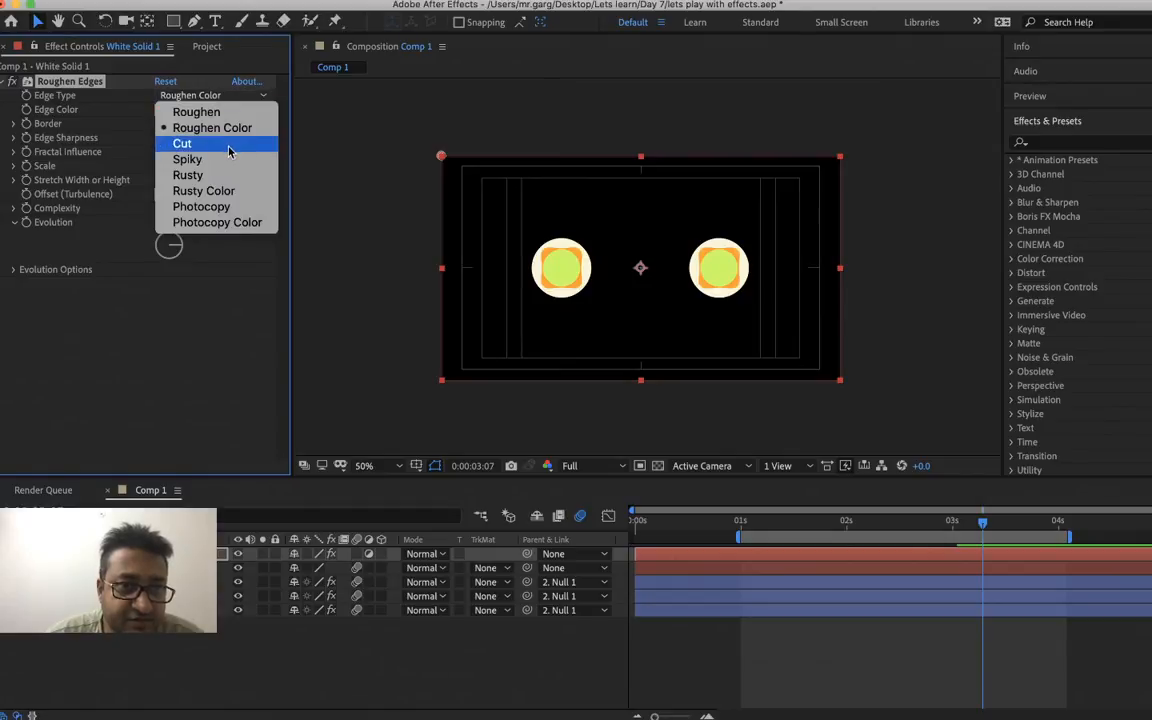
click(229, 177)
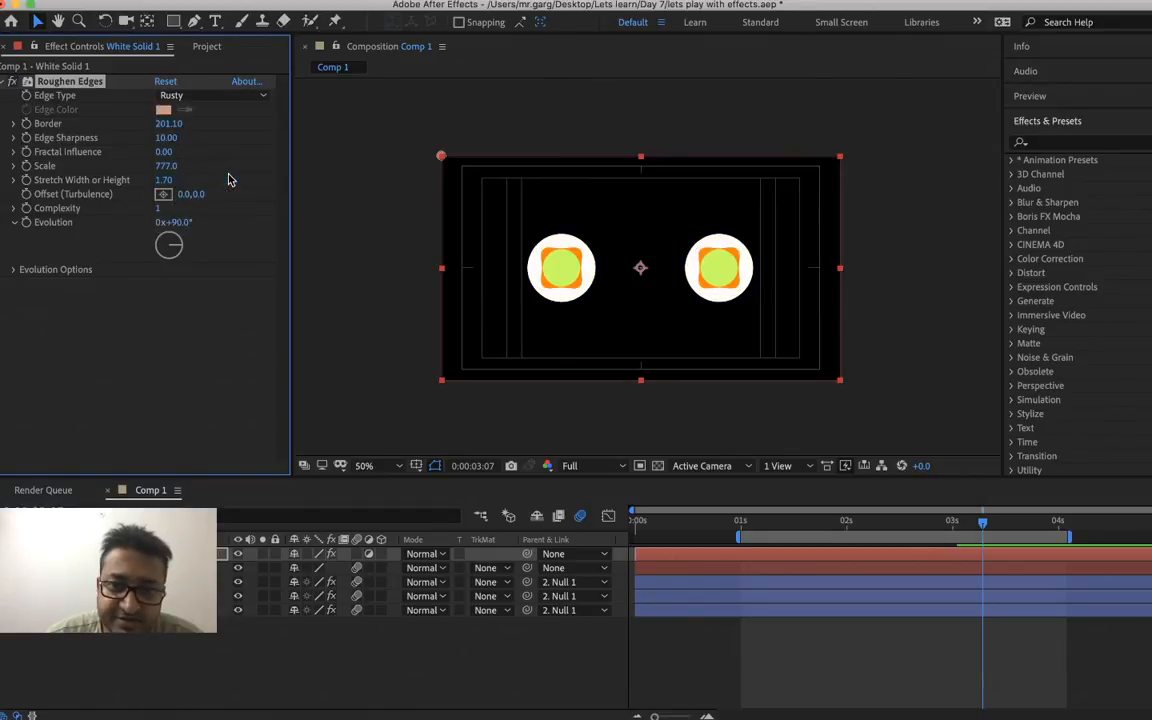
- At 0:00:01:20, set Roughen Edges to Border 209.10, Edge Sharpness 4.40, Fractal Influence 1.00 and Complexity 10, and preview the animation
click(826, 521)
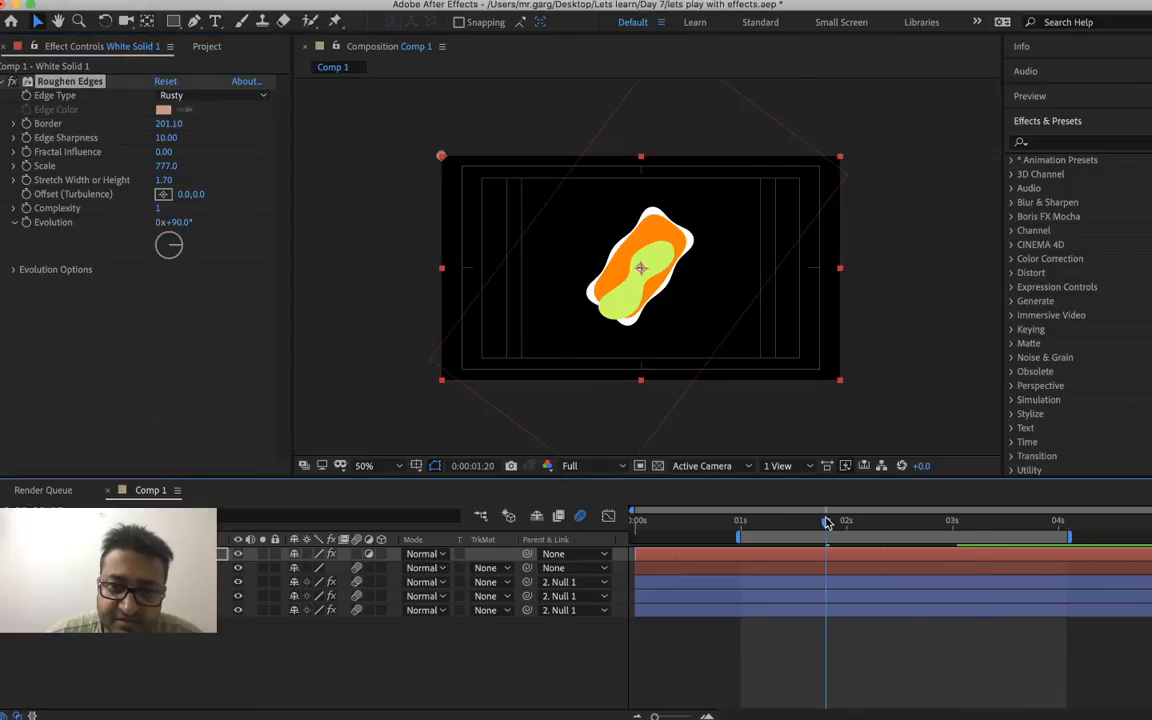
drag(168, 138, 304, 146)
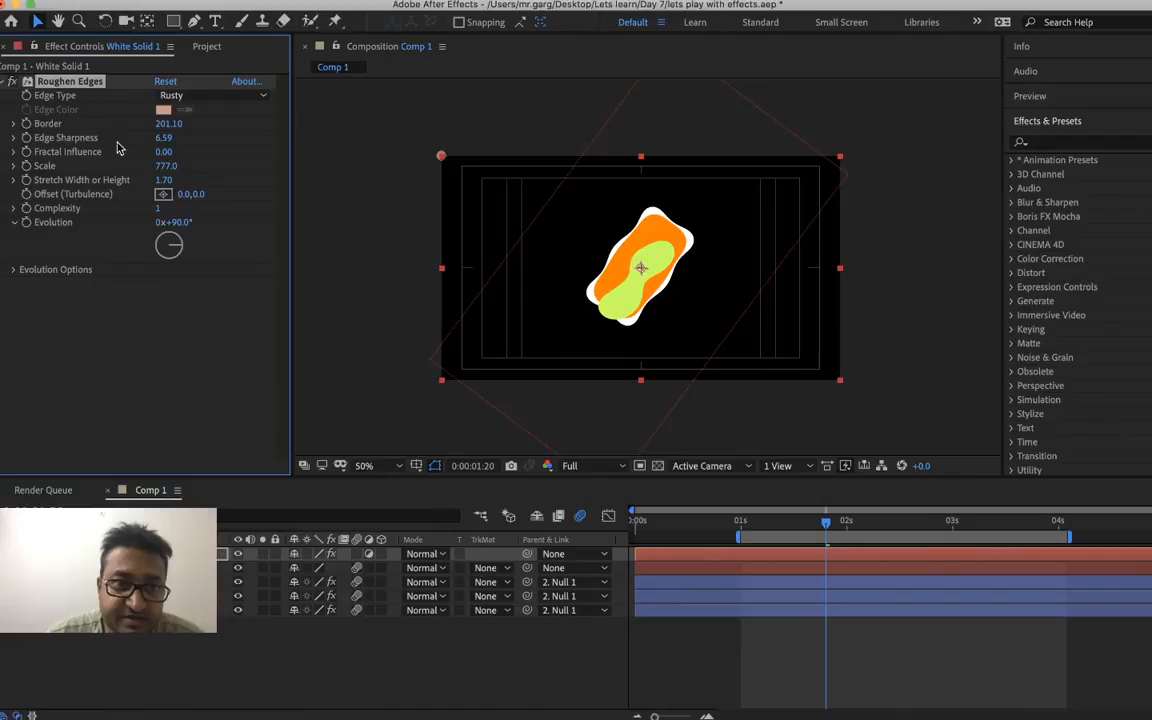
drag(163, 123, 423, 128)
drag(221, 117, 195, 144)
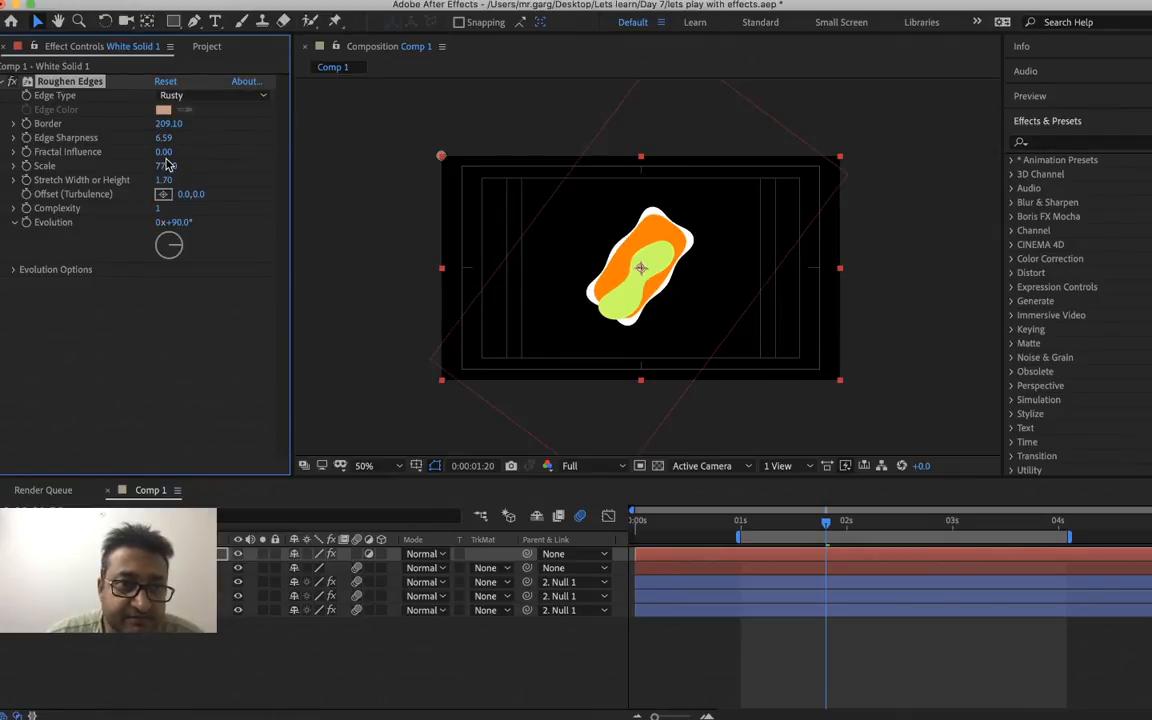
drag(163, 152, 401, 156)
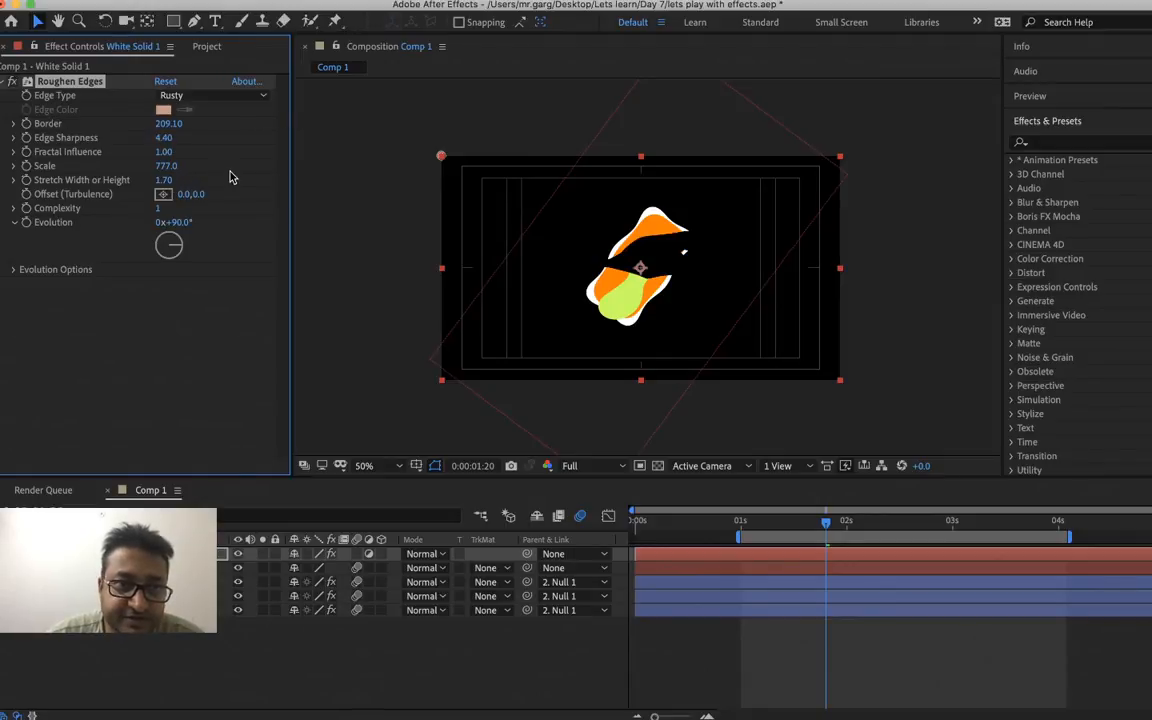
drag(158, 208, 216, 212)
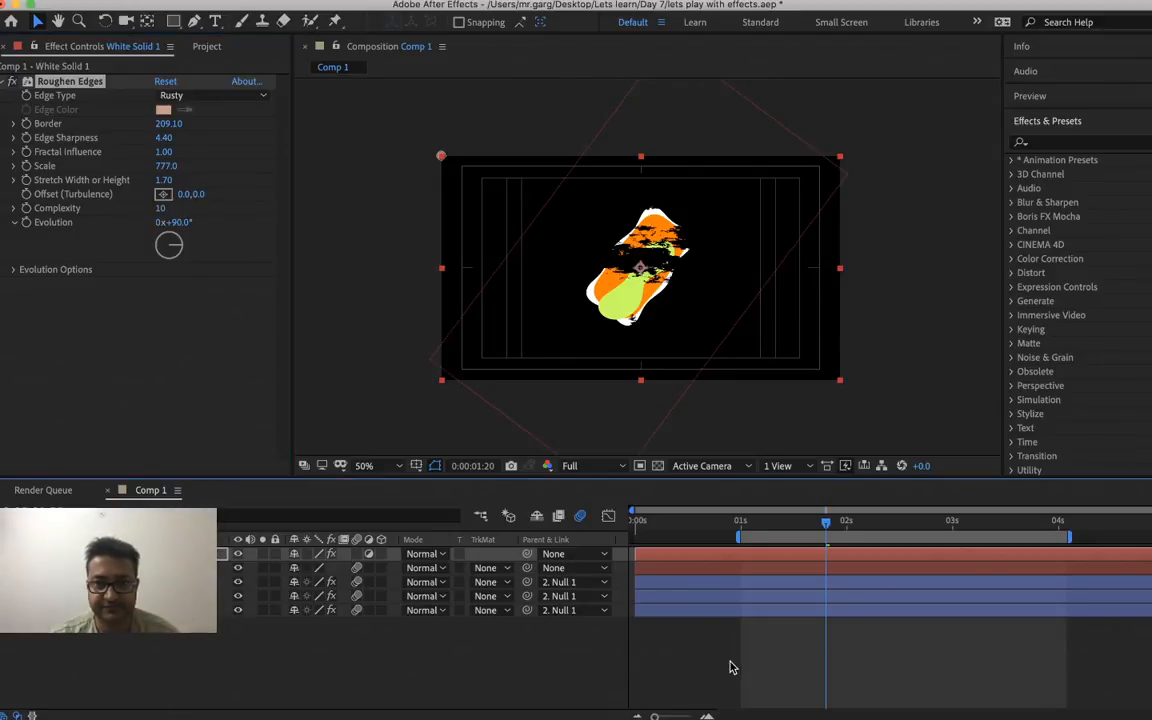
key(space)
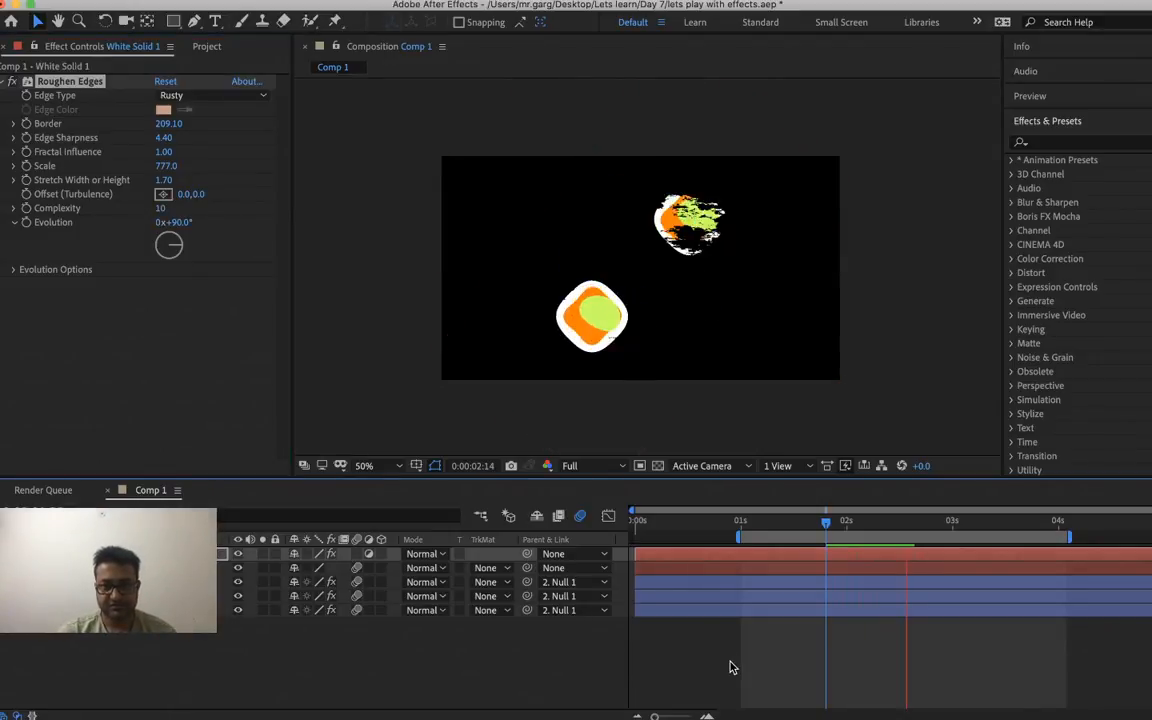
- Preview the Rusty edges and try the Rusty Color and Photocopy edge types on White Solid 1's Roughen Edges
key(space)
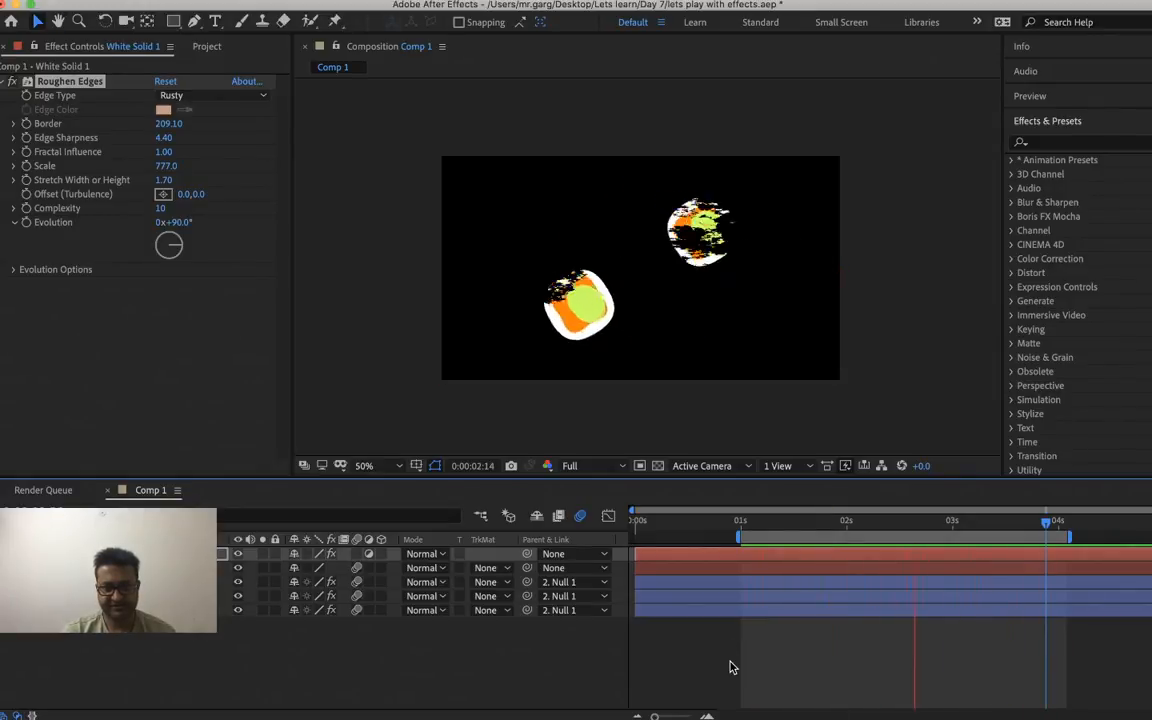
key(space)
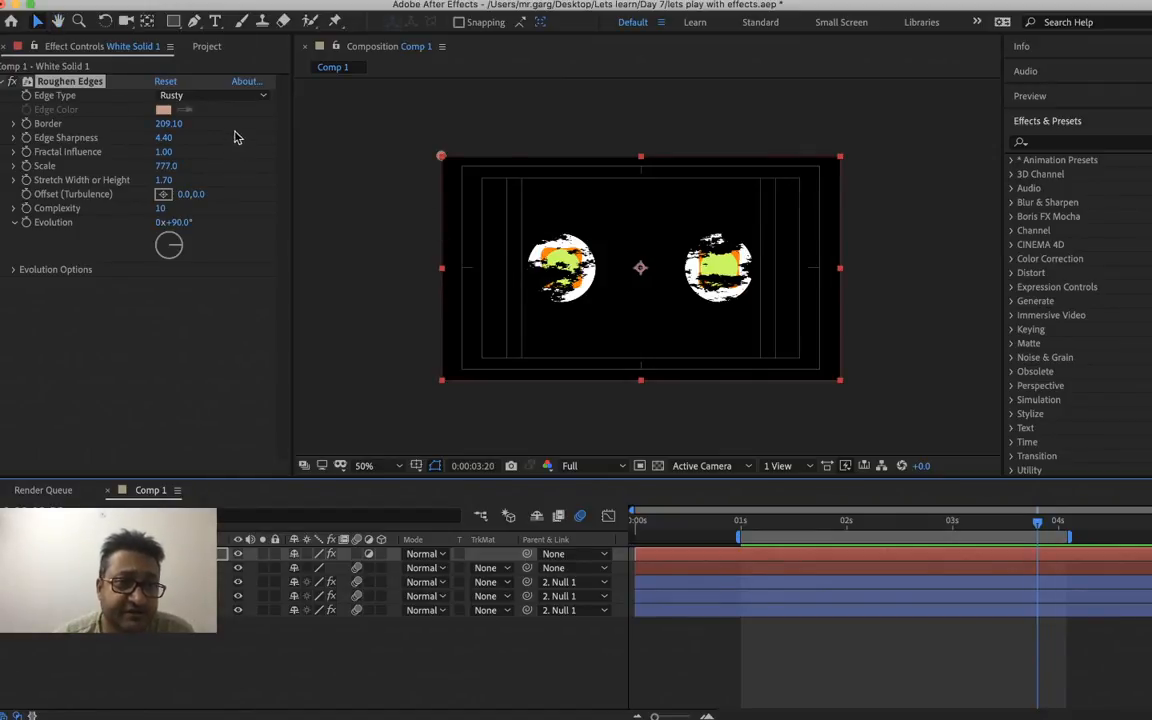
click(209, 95)
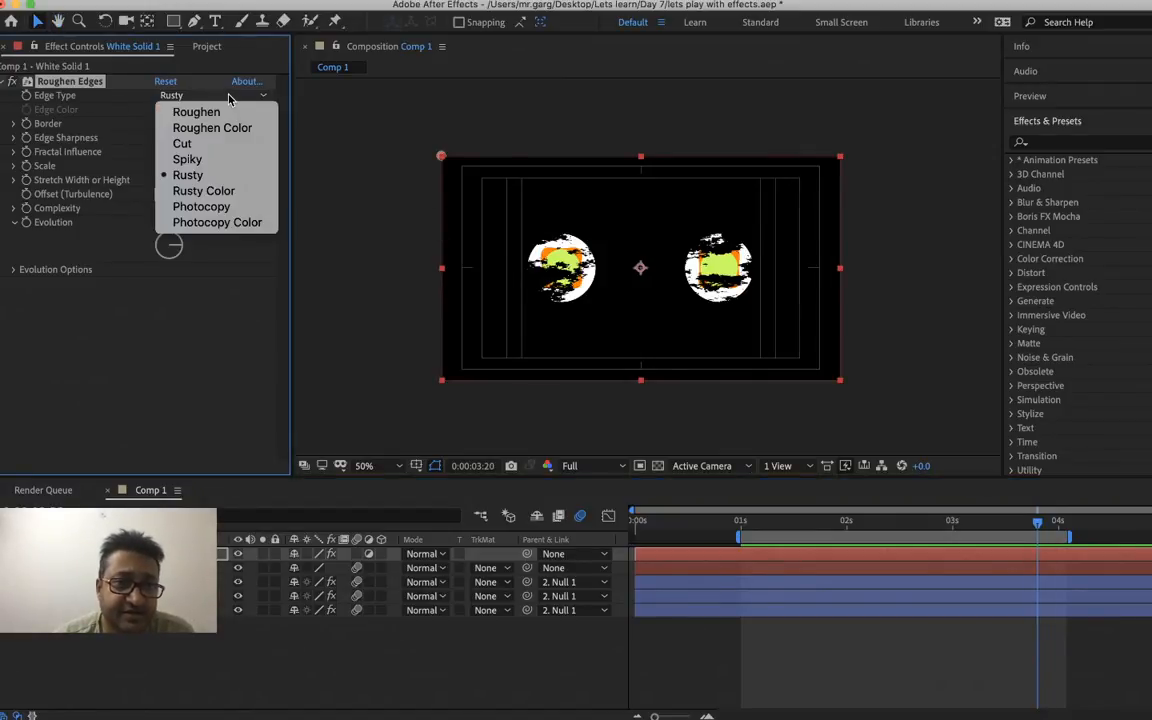
click(247, 192)
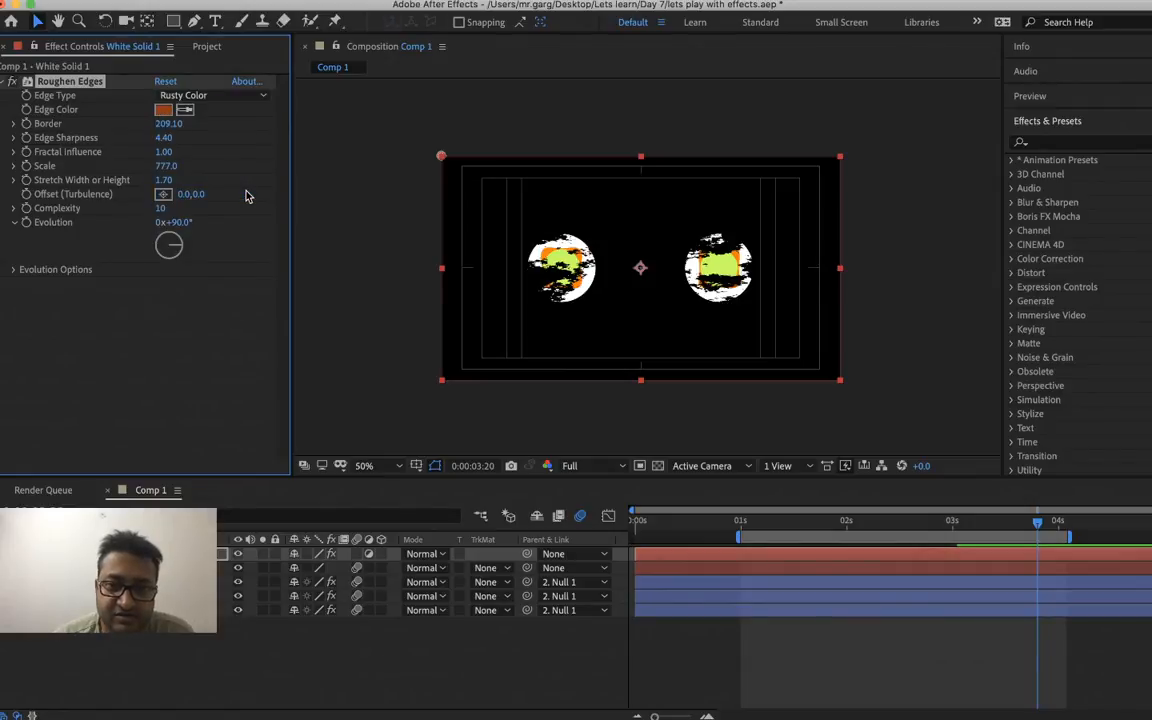
click(231, 96)
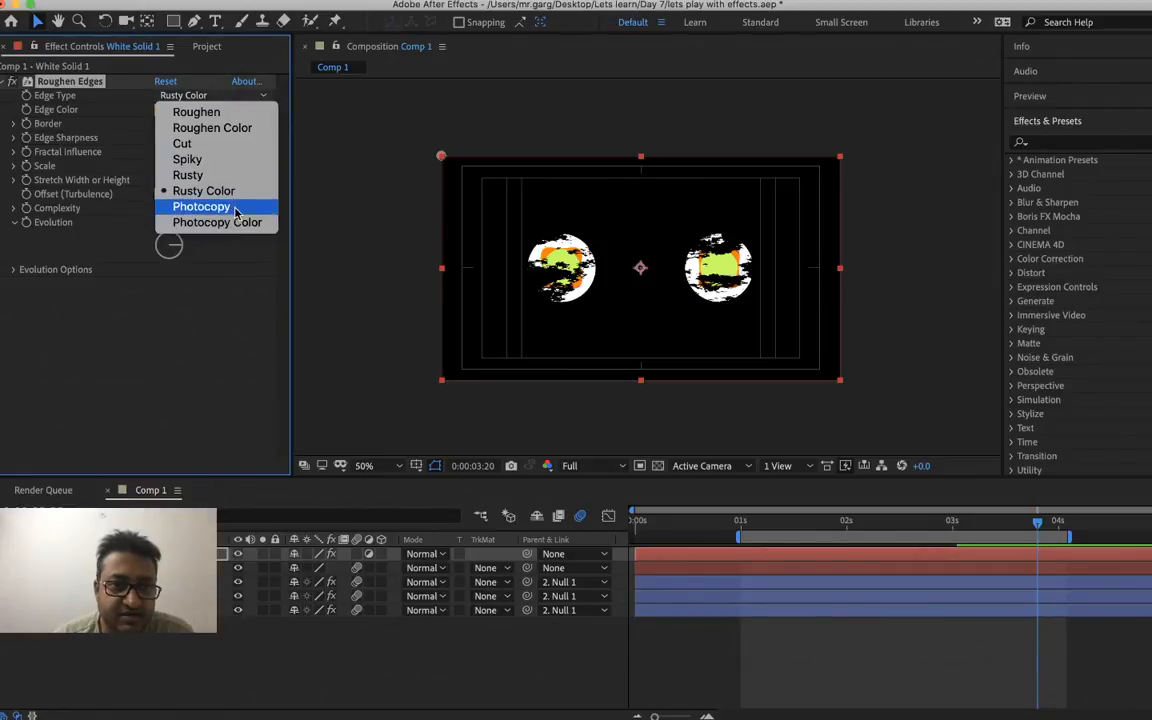
click(236, 208)
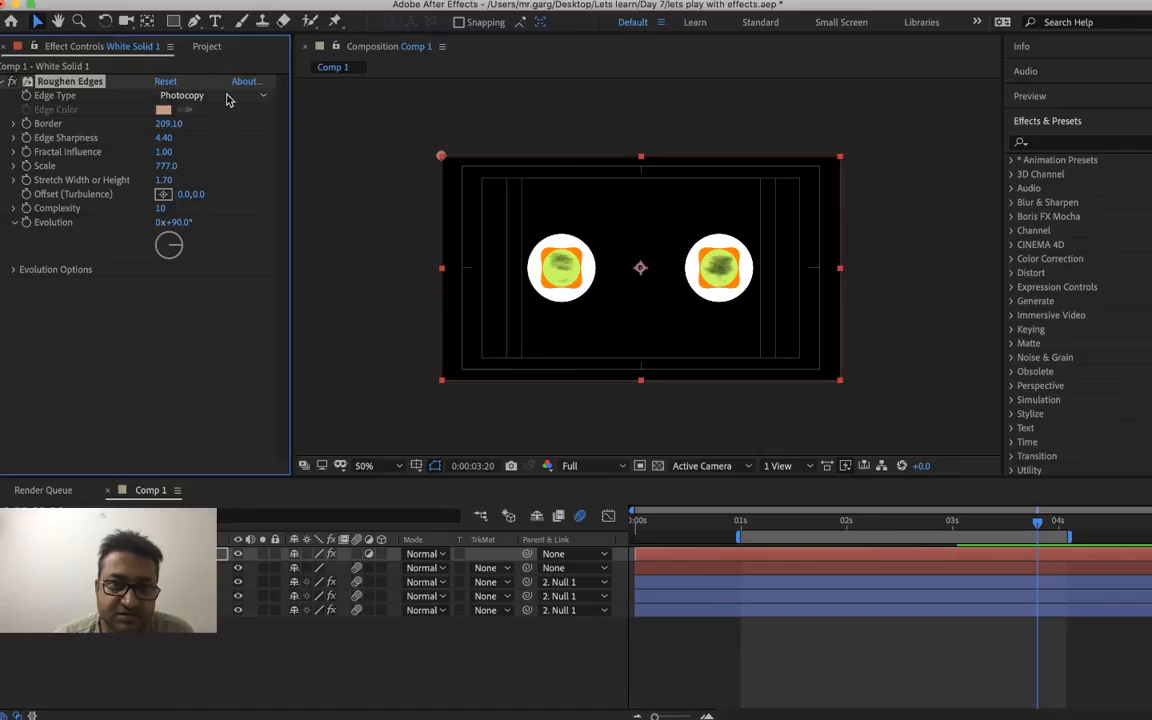
- Change the Roughen Edges edge type to Cut and preview the animation
click(204, 95)
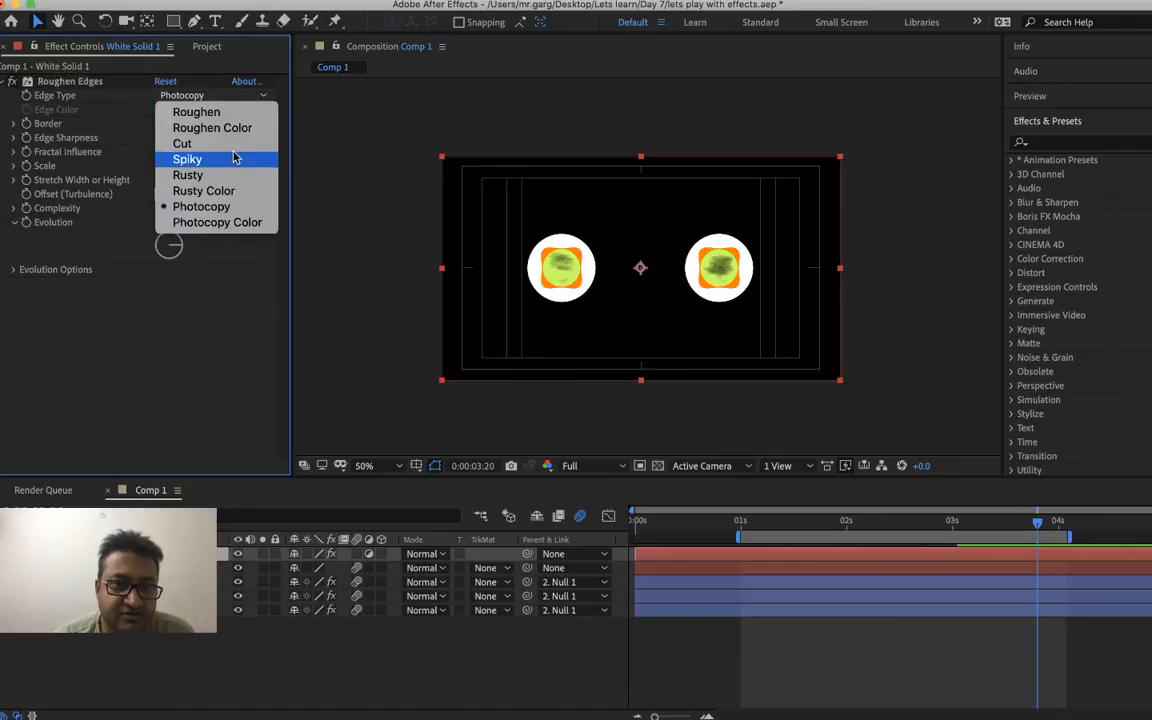
click(231, 142)
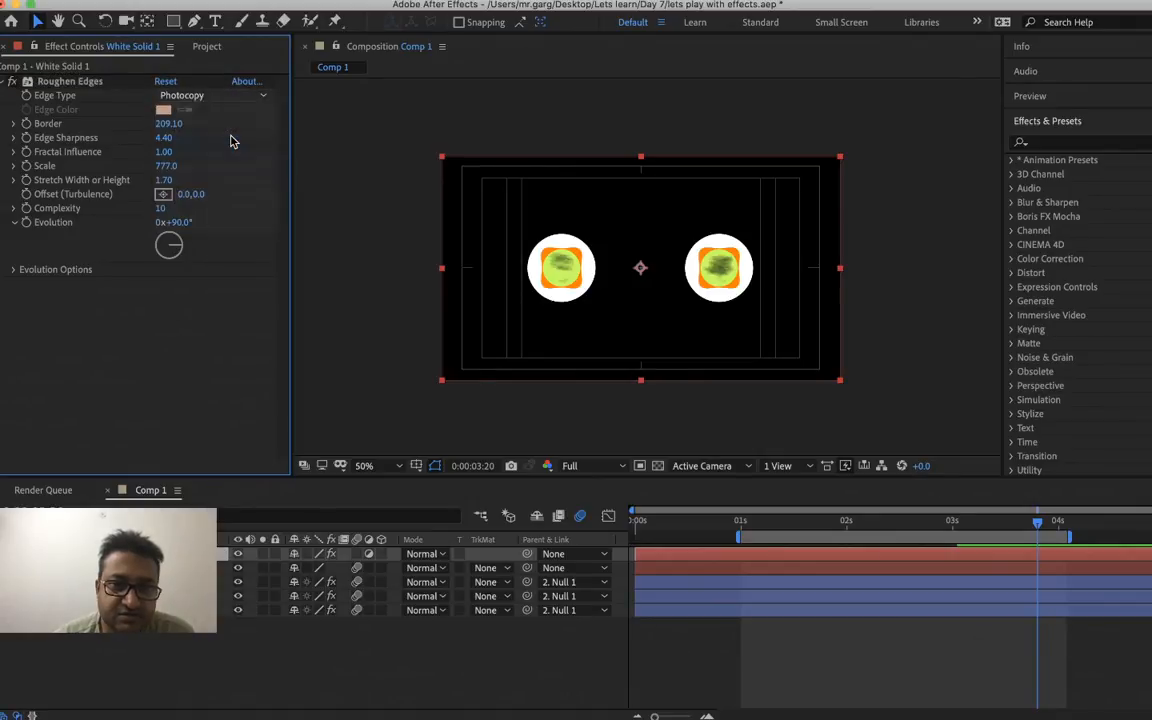
key(space)
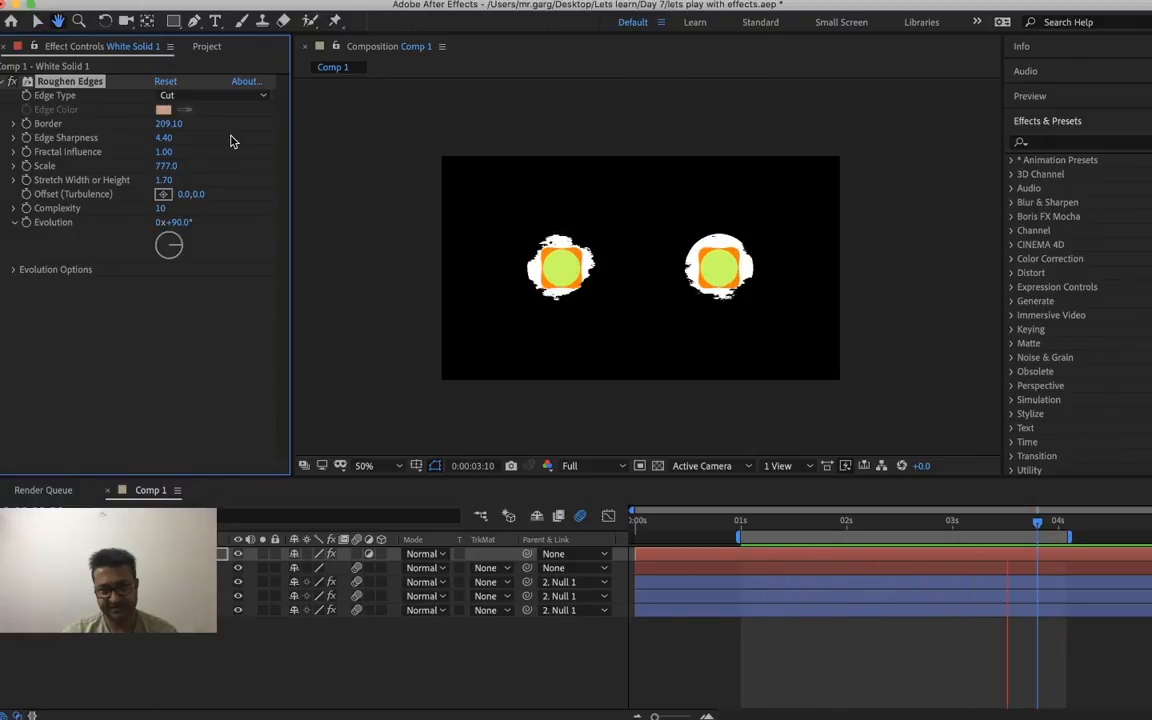
key(space)
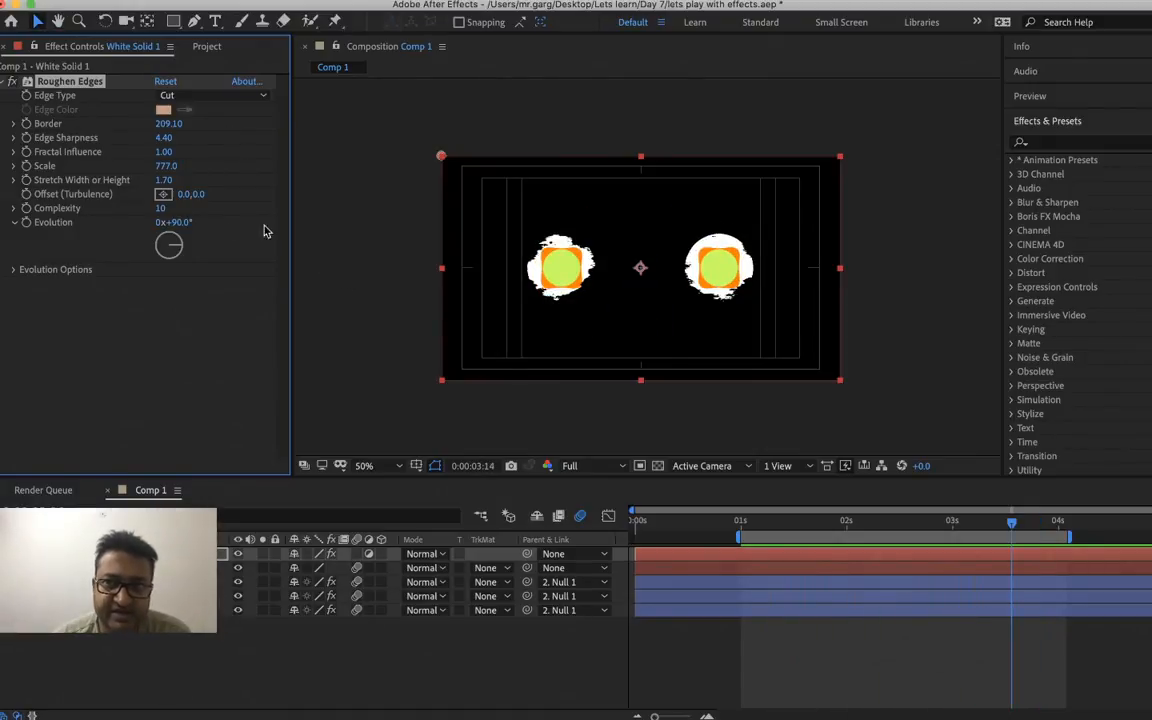
- Set Roughen Edges to Border 203.40, Edge Sharpness 6.08 and Scale 409.0
drag(168, 123, 112, 123)
drag(262, 138, 304, 141)
drag(162, 152, 299, 151)
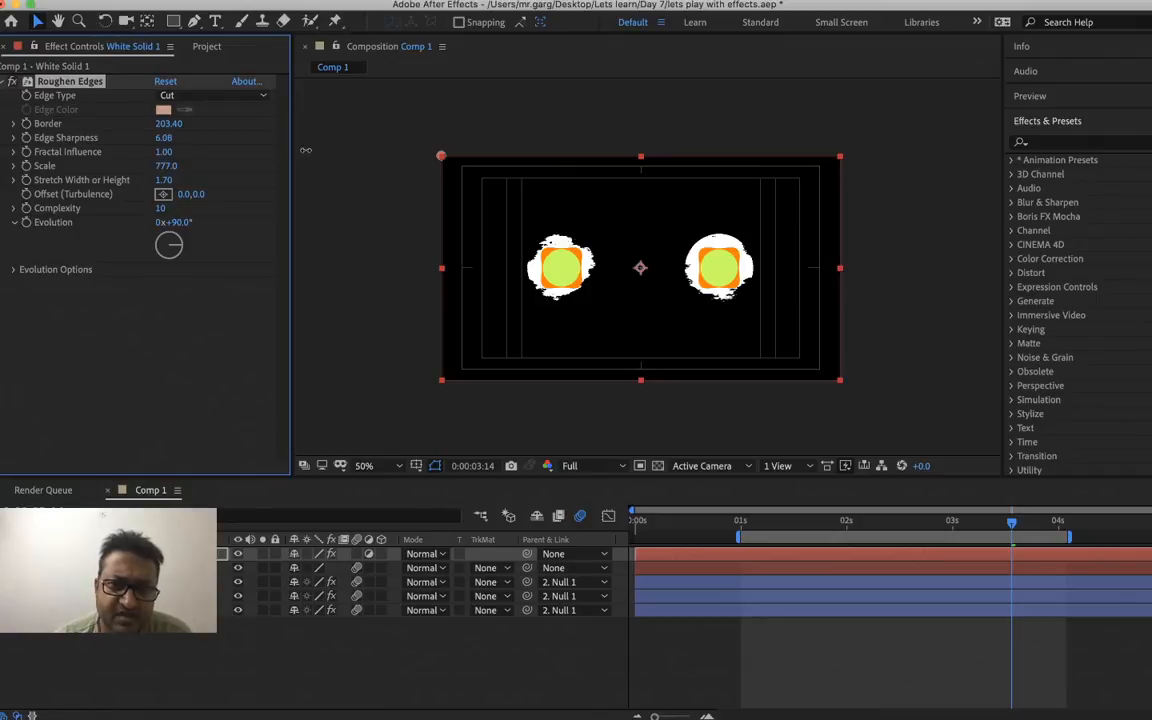
drag(160, 166, 405, 183)
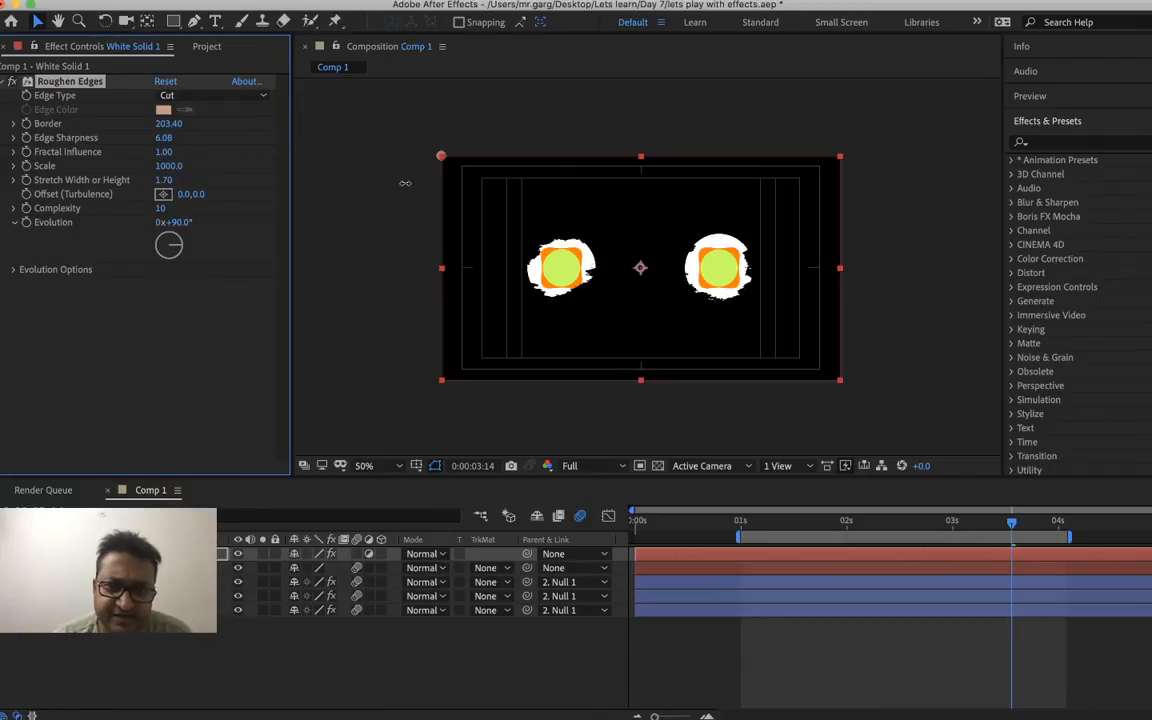
drag(570, 185, 88, 195)
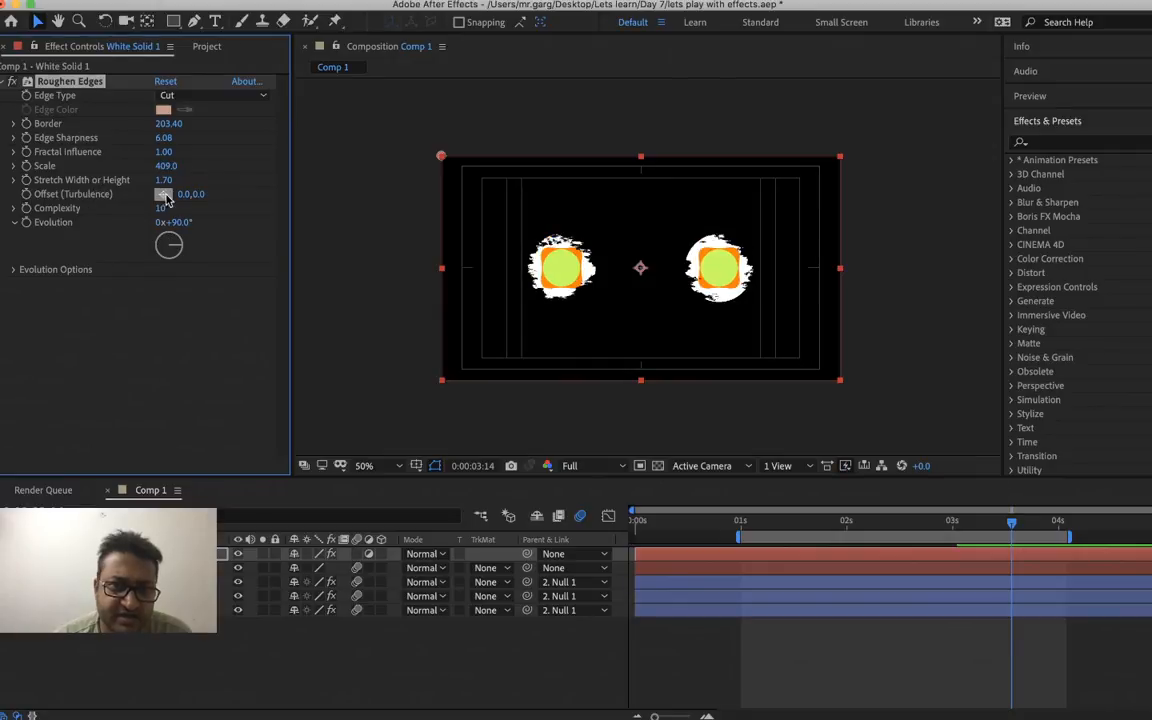
- Set Roughen Edges' Stretch Width or Height to 17.90 and Scale to 622.0, and preview the animation
drag(237, 160, 283, 163)
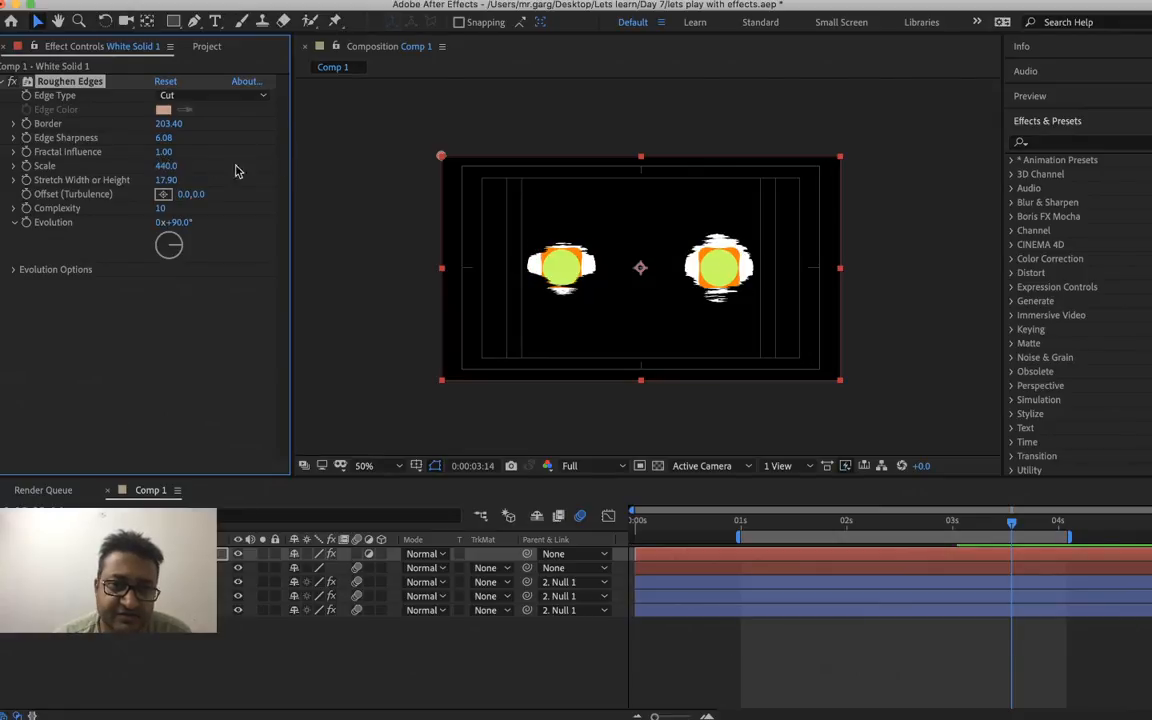
drag(205, 162, 314, 170)
drag(94, 175, 537, 252)
key(space)
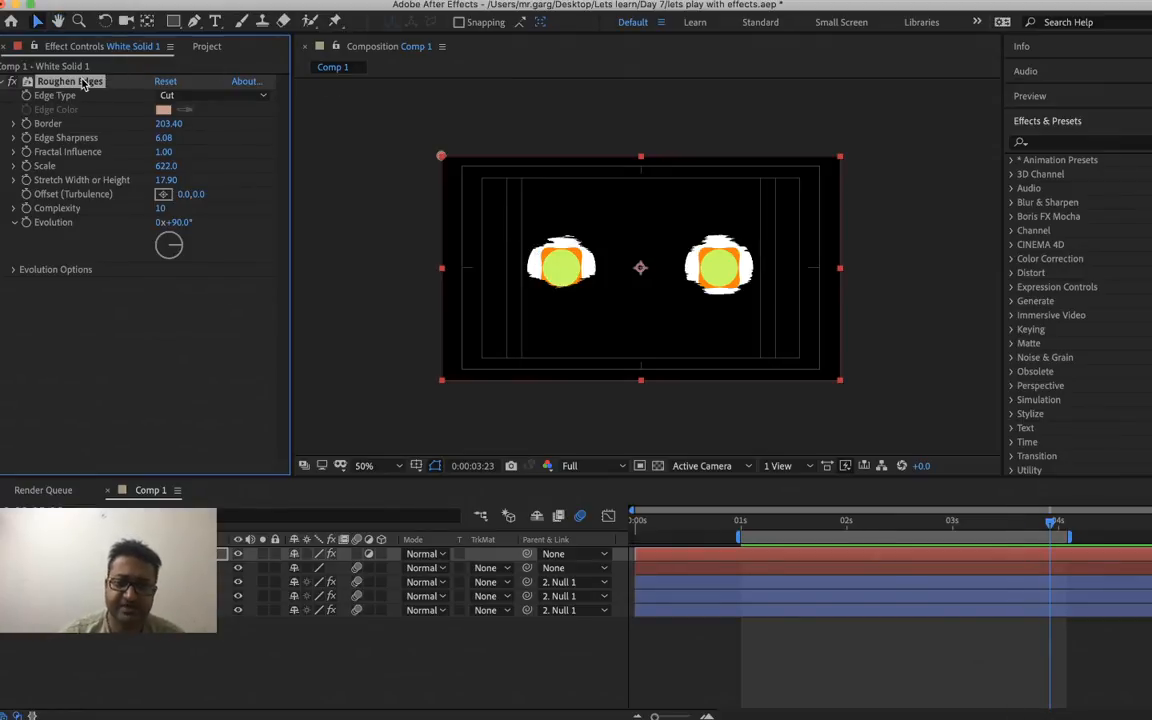
- Delete Roughen Edges from White Solid 1 and pre-compose all layers into Pre-comp 1
key(Delete)
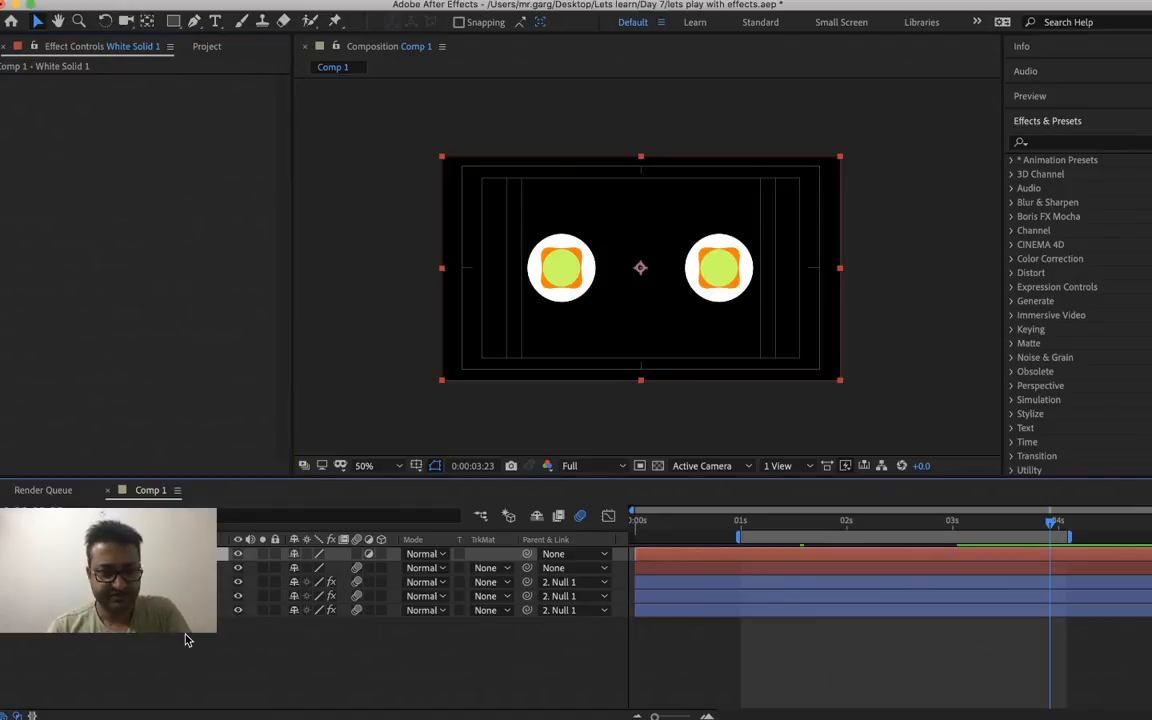
key(super+a)
key(super+shift+c)
key(Return)
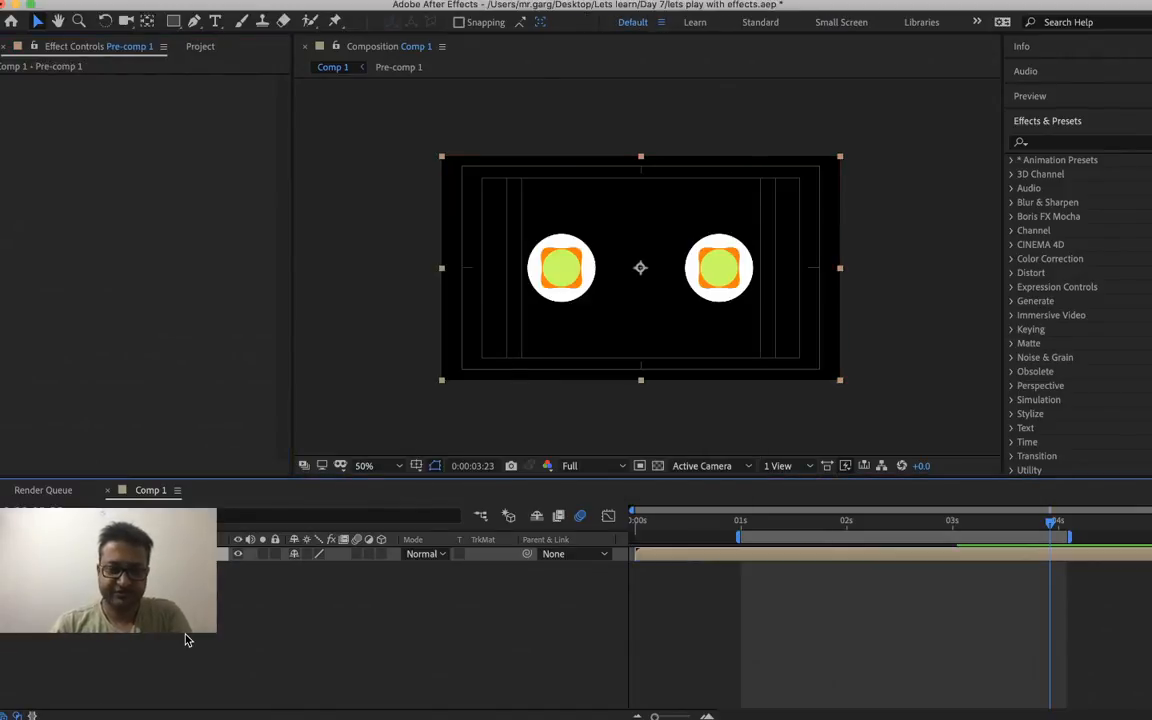
- Duplicate Pre-comp 1 and, at 0:00:01:20, cycle the upper copy's blending modes up to Lighten
key(super+d)
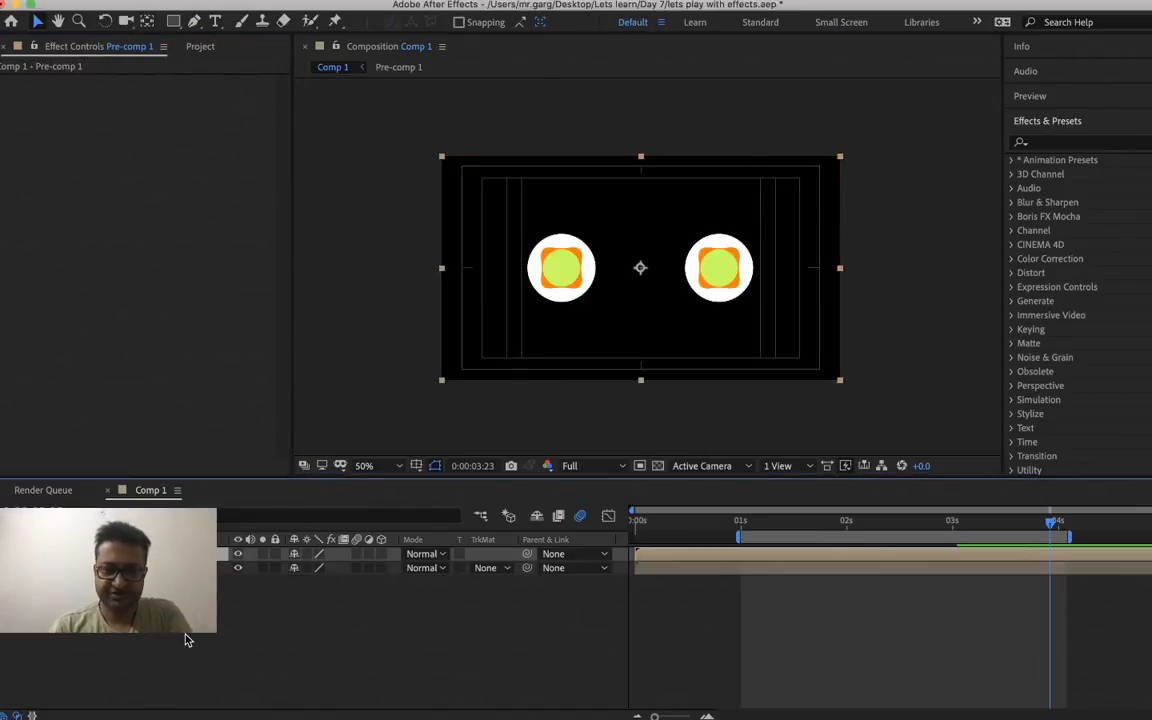
click(828, 528)
key(shift+equal)
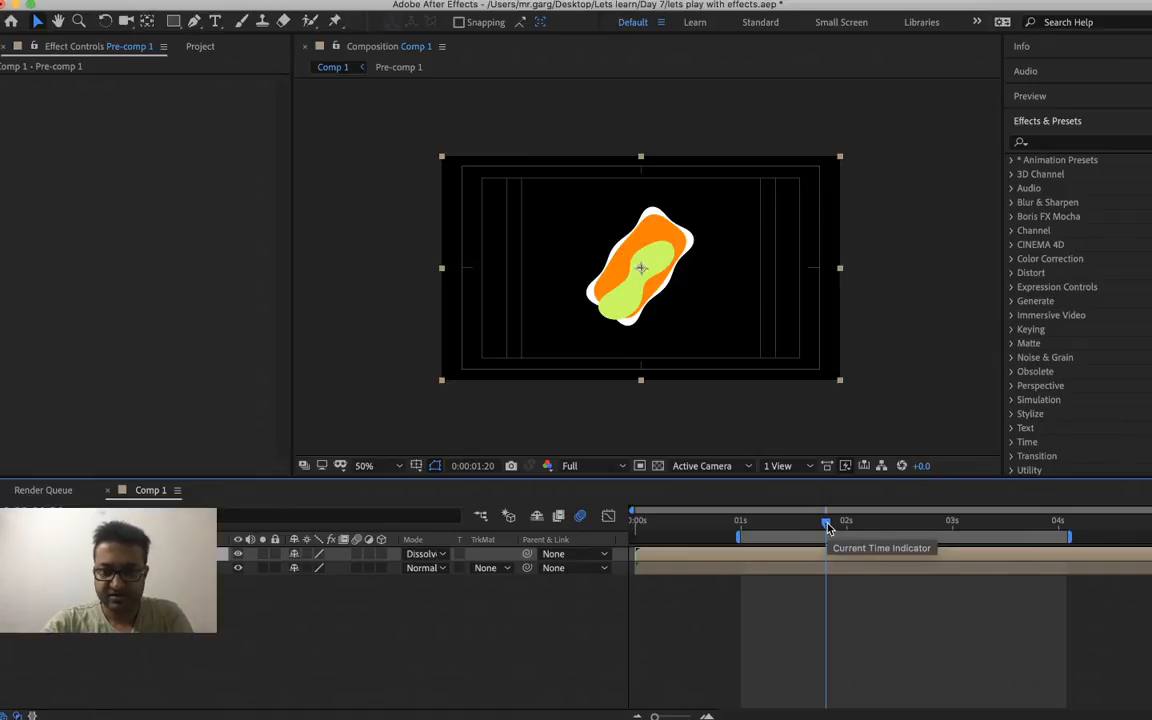
key(shift+equal)
key(shift+equal)
key(shift+equal)
key(shift+equal)
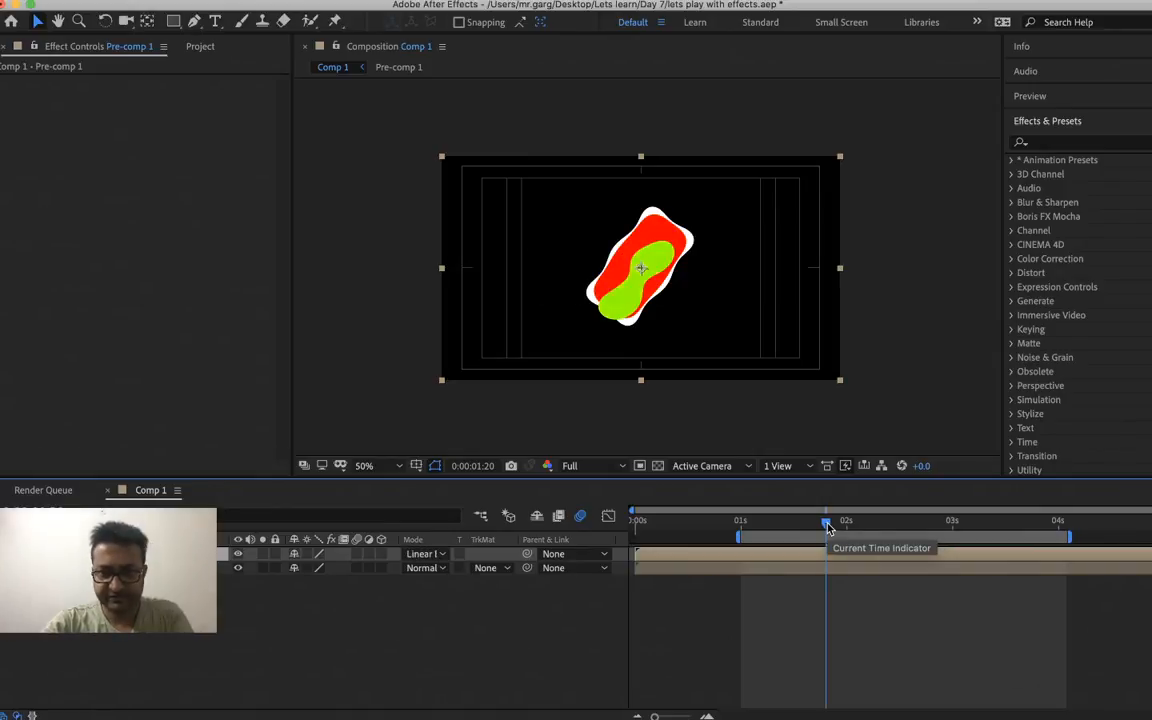
key(shift+equal)
key(shift+equal)
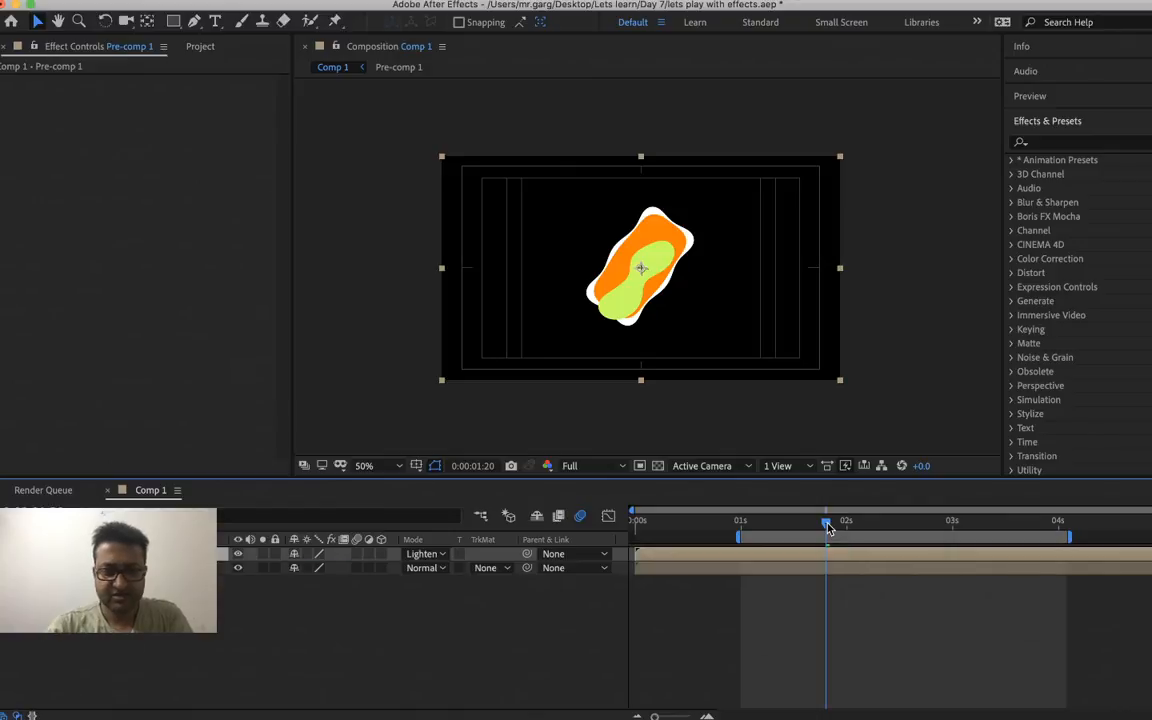
- Scale the upper Pre-comp 1 copy to 110% in width and height
key(s)
right_click(316, 568)
click(322, 578)
text(110)
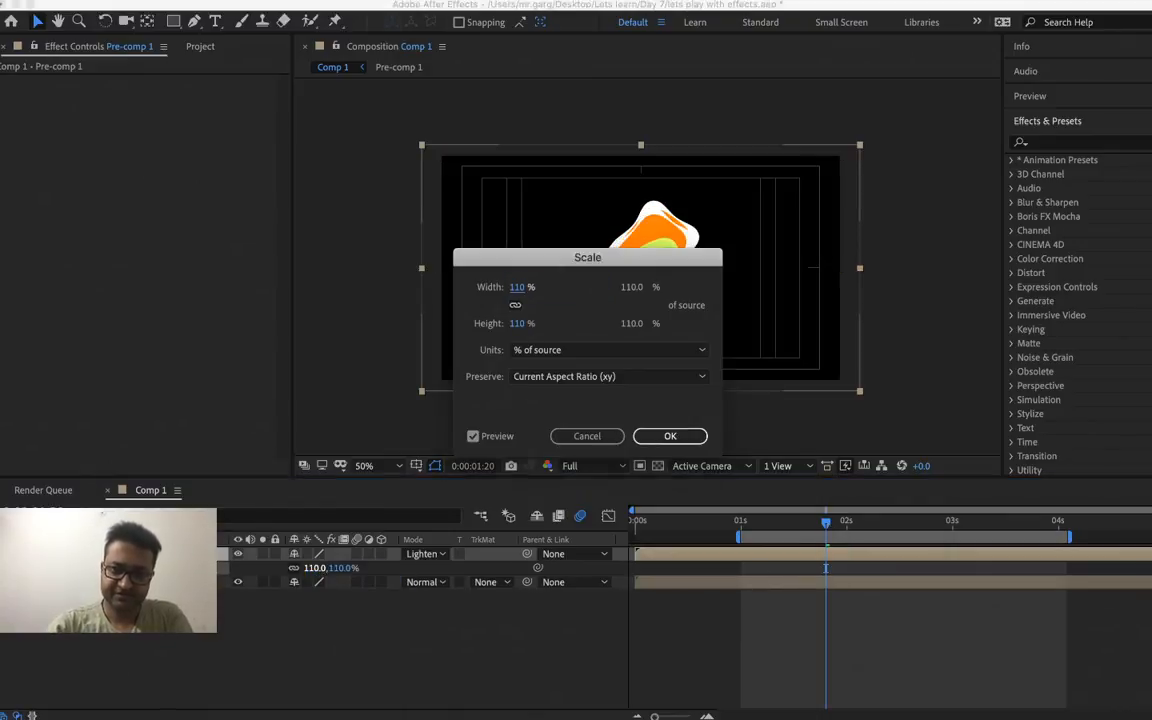
key(Return)
- Cycle the scaled copy's blending modes through to Soft Light and preview the animation
key(shift+equal)
key(shift+equal)
key(shift+equal)
key(shift+equal)
key(shift+equal)
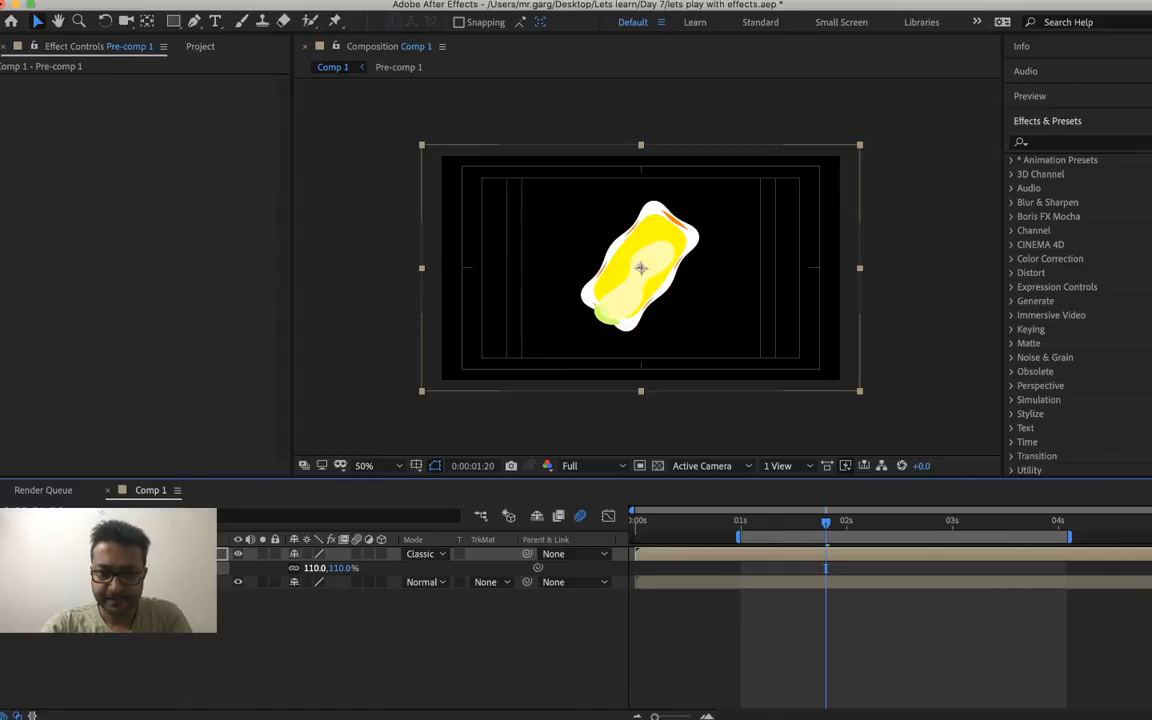
key(shift+equal)
key(shift+equal)
key(shift+equal)
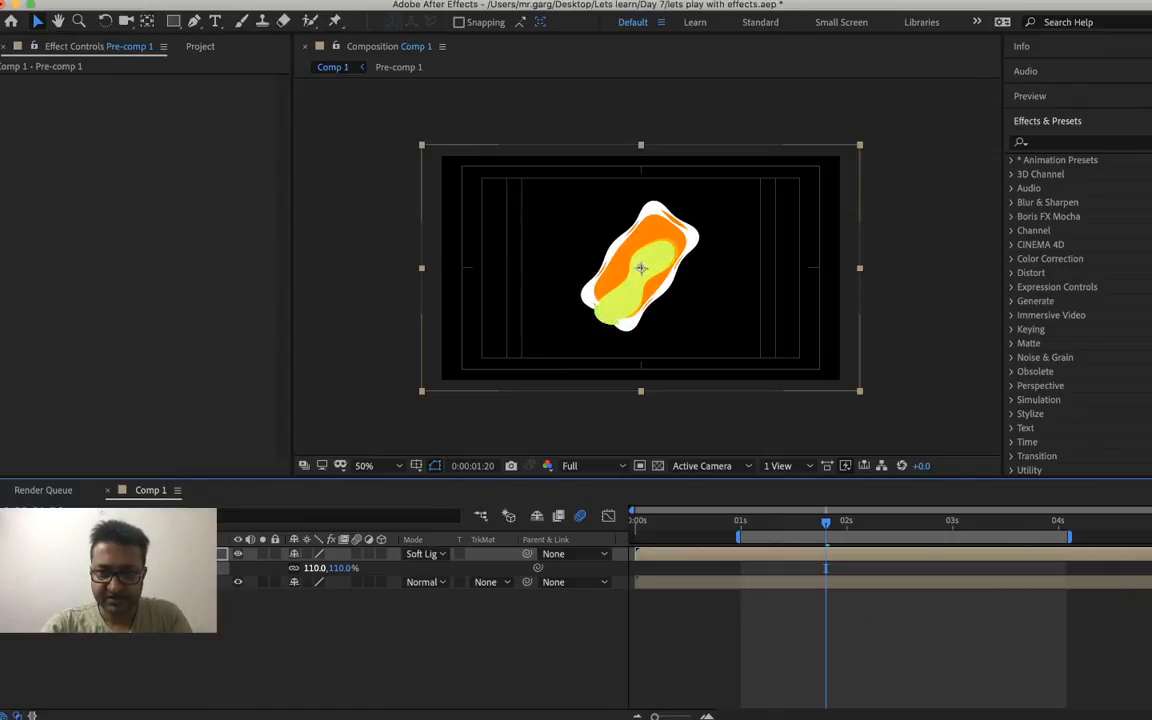
key(shift+minus)
key(shift+minus)
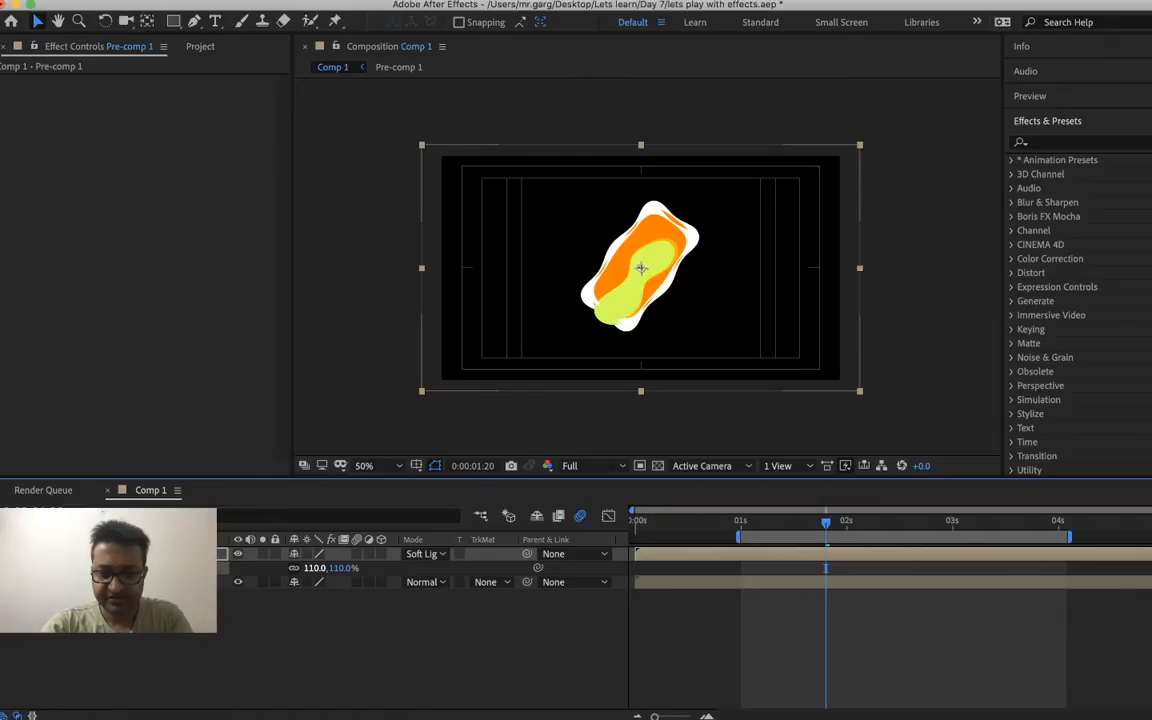
key(space)
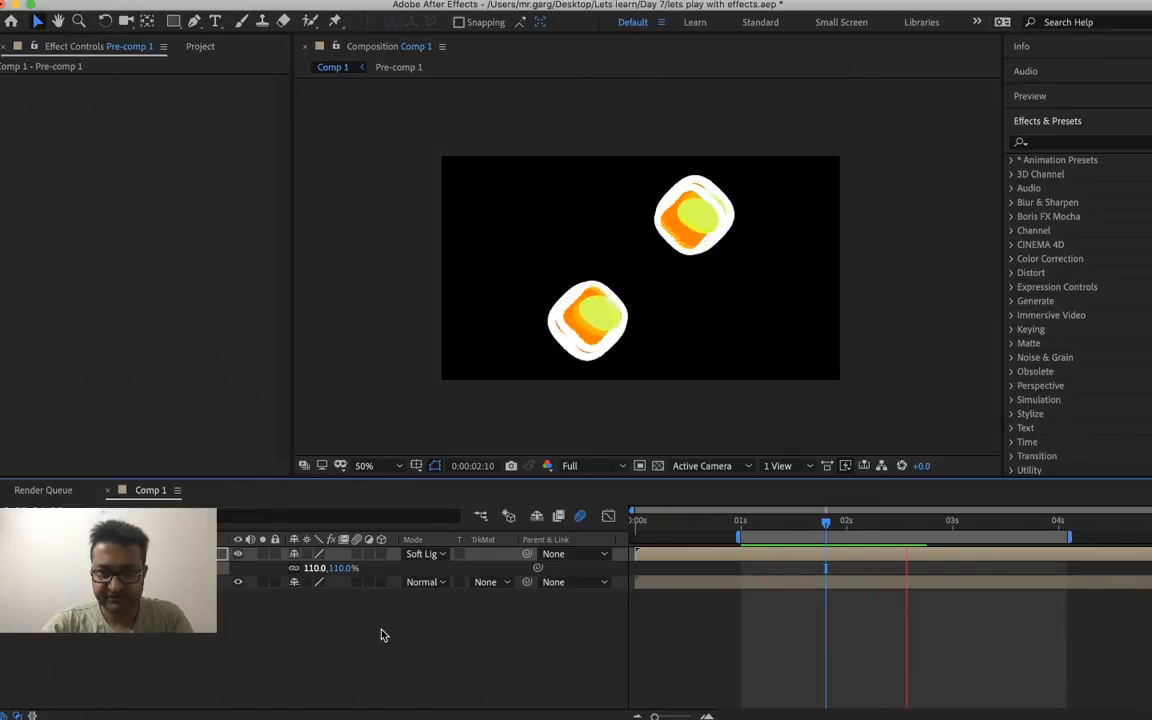
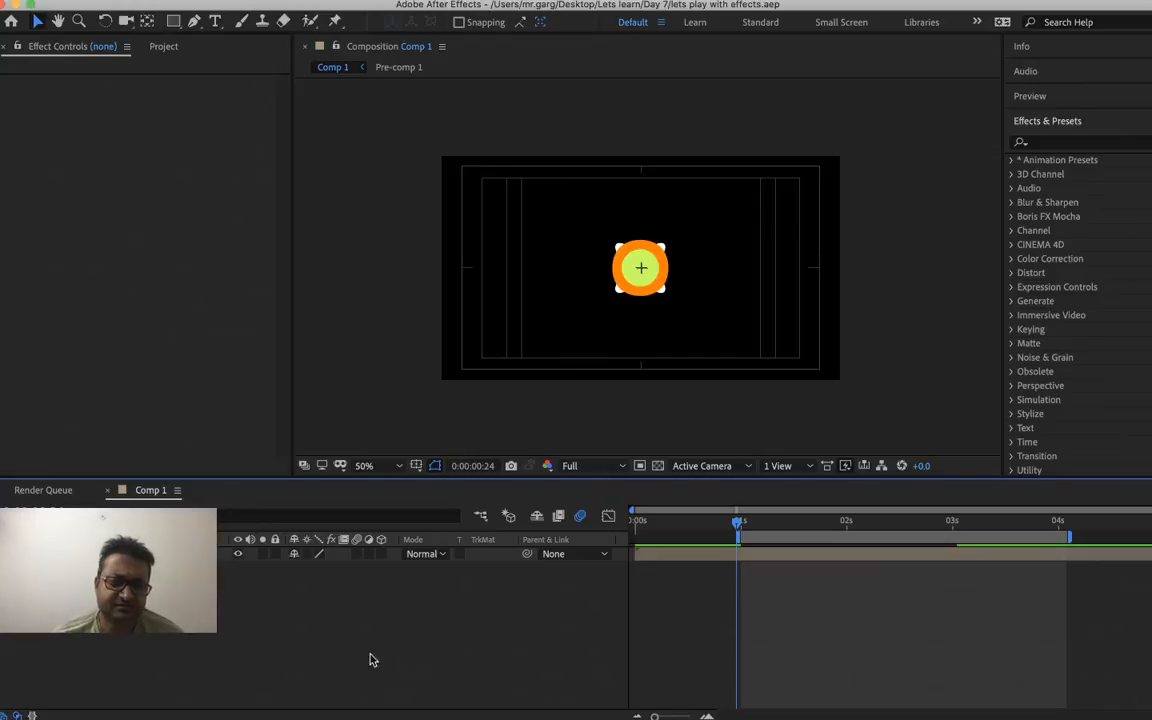
- Open the layer source of Pre-comp 1, then quit After Effects
right_click(102, 554)
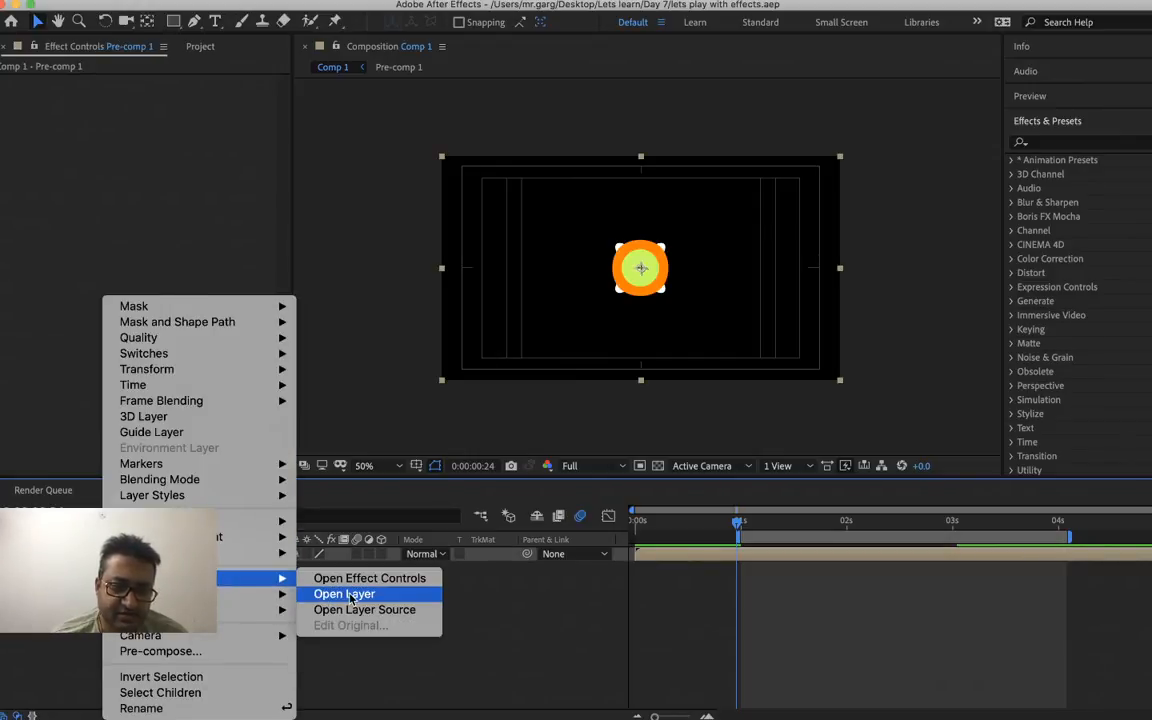
click(352, 608)
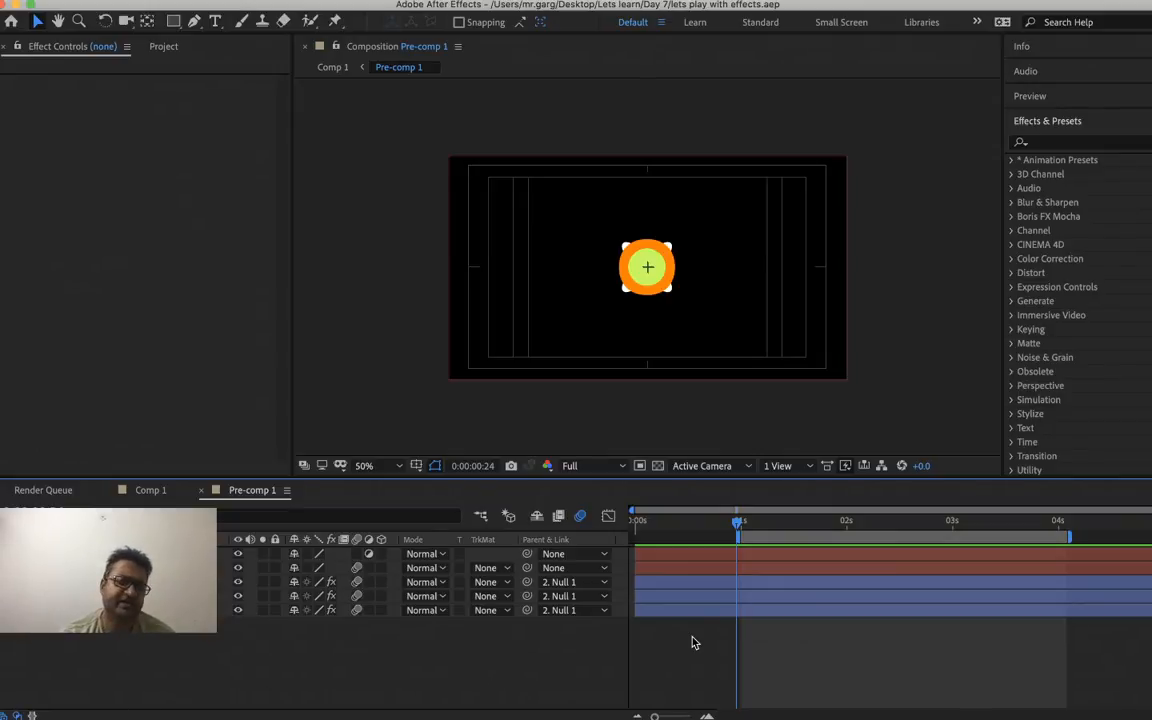
key(super+q)
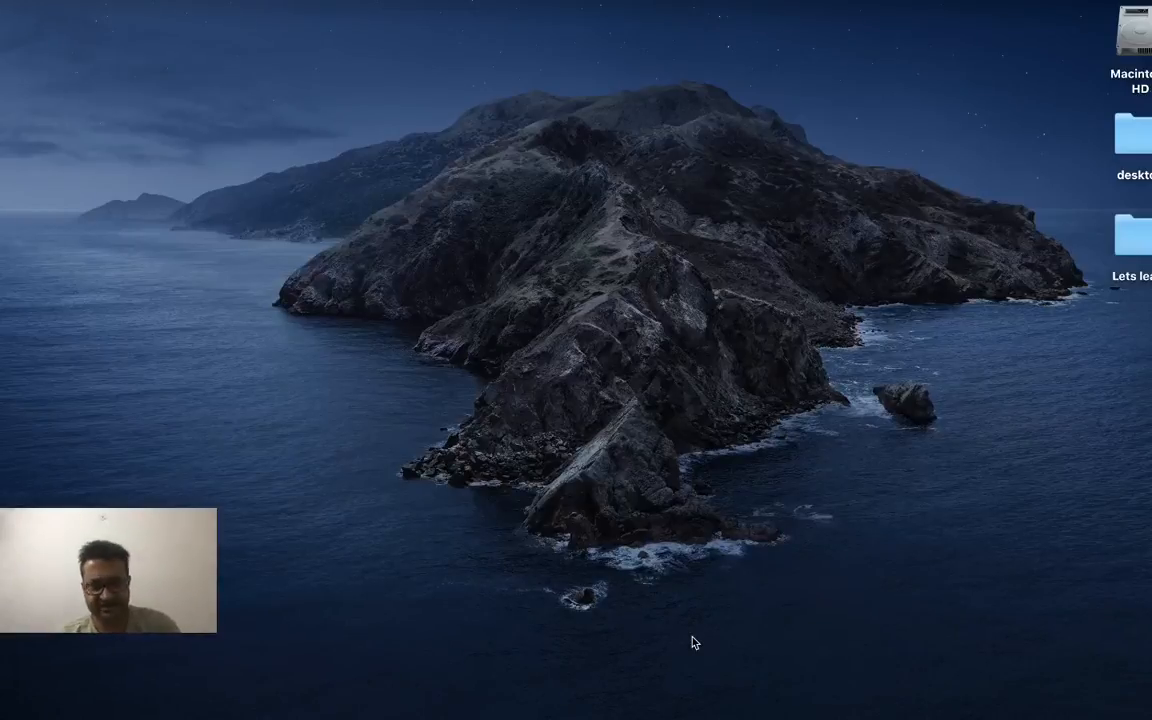
- With the project reopened in After Effects, open Pre-comp 1 from the project items
mouse_move(364, 705)
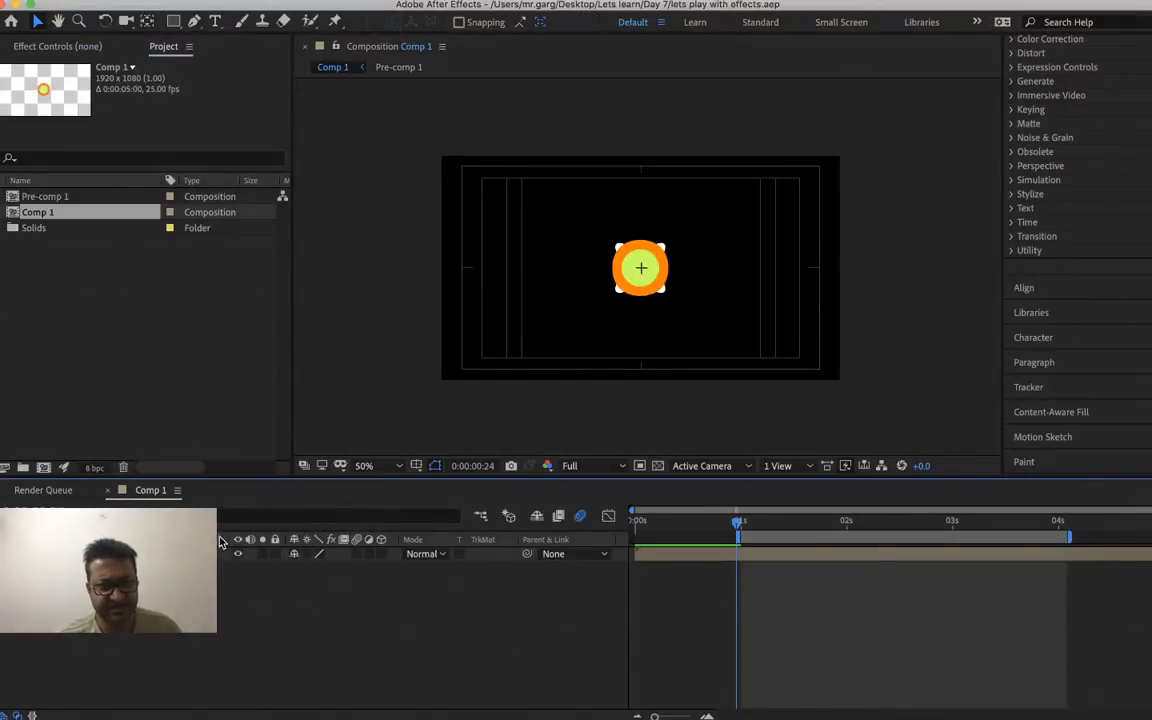
click(57, 199)
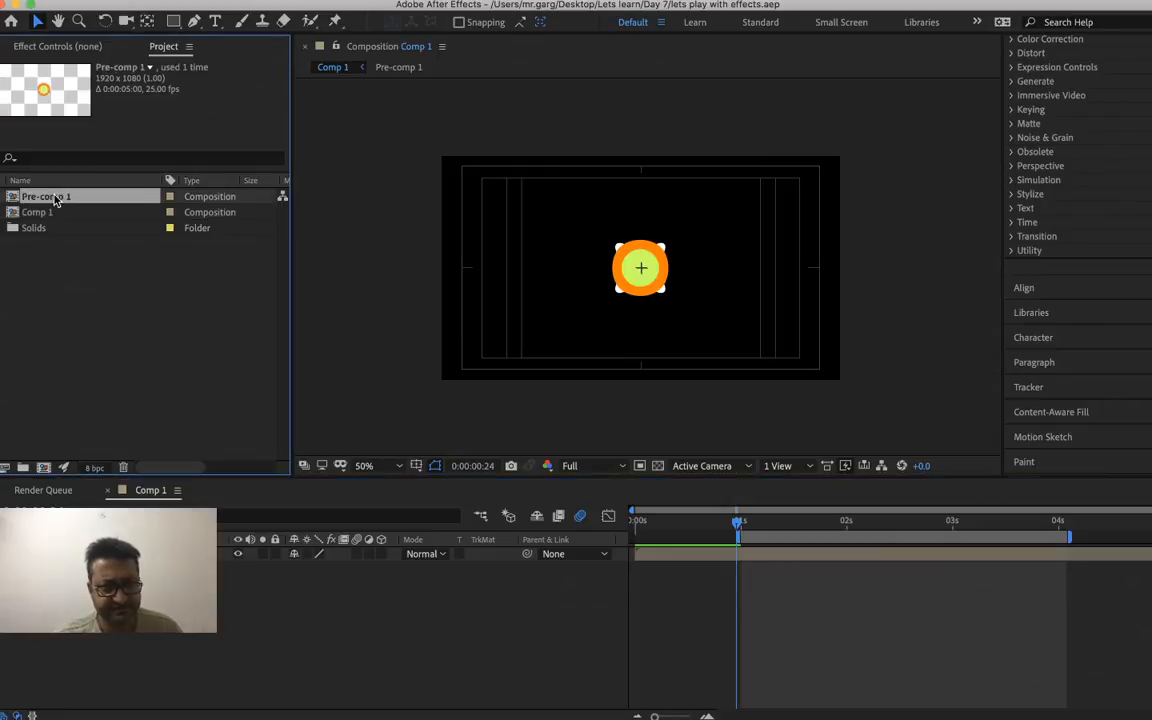
double_click(57, 199)
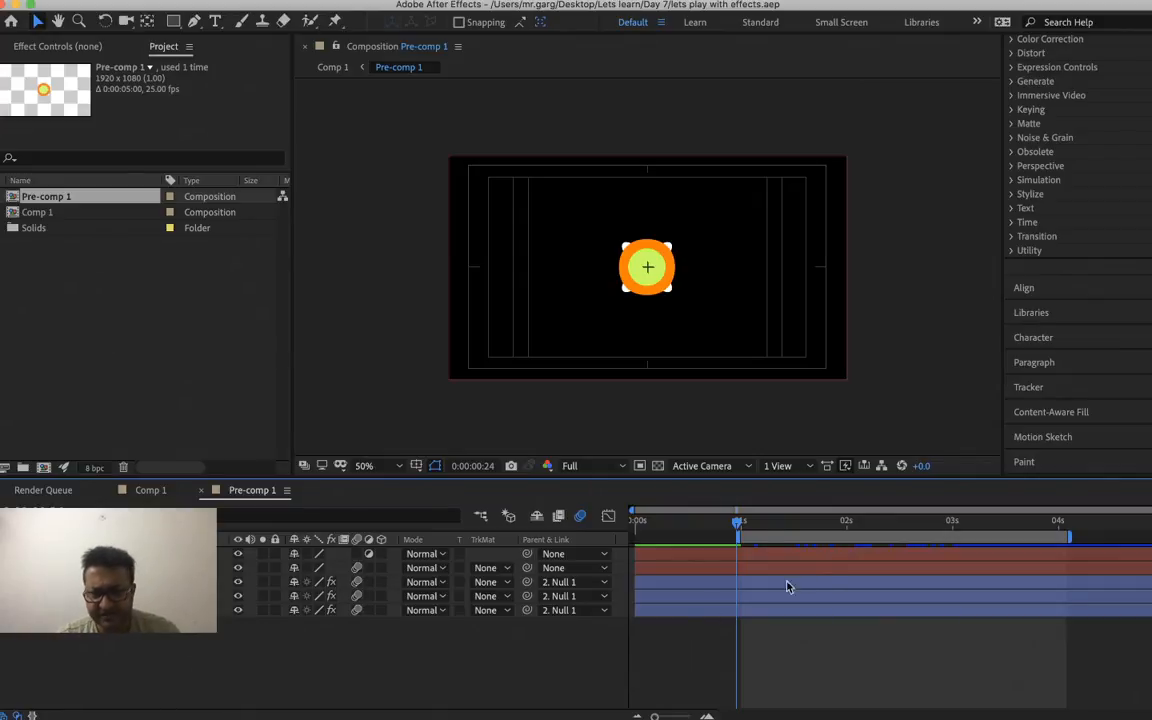
- Scrub through Pre-comp 1's animation from about 1 second past 3 seconds and play it back
click(778, 531)
drag(764, 522, 845, 657)
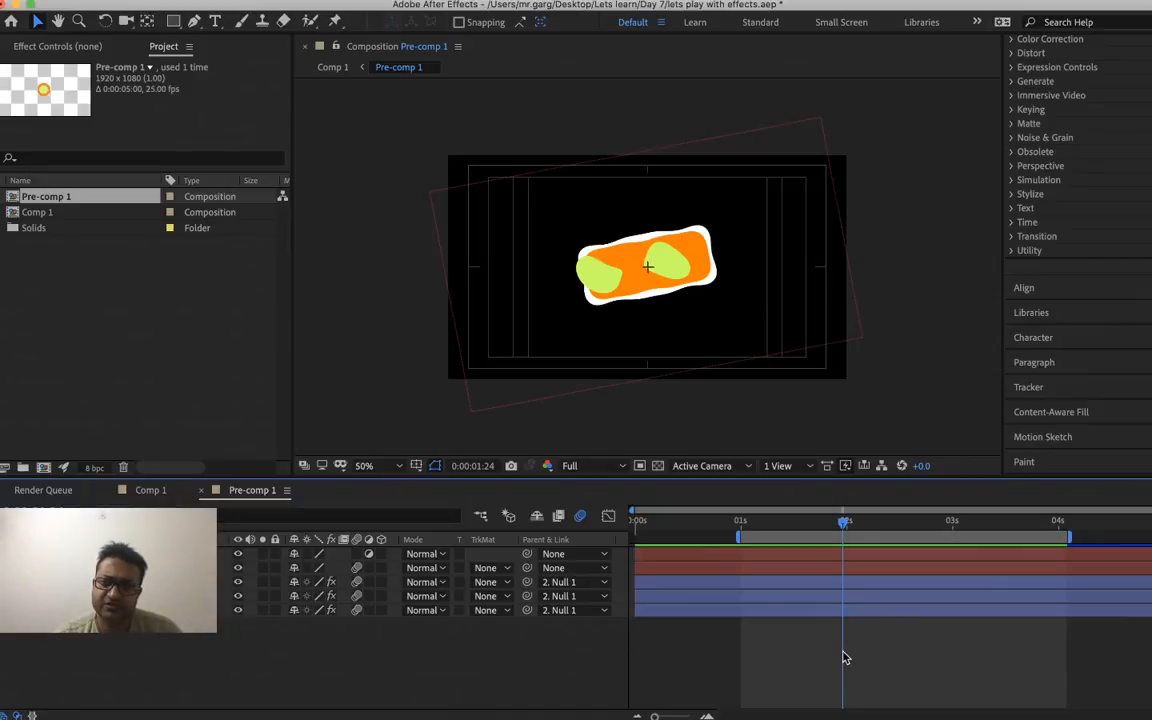
drag(845, 657, 995, 718)
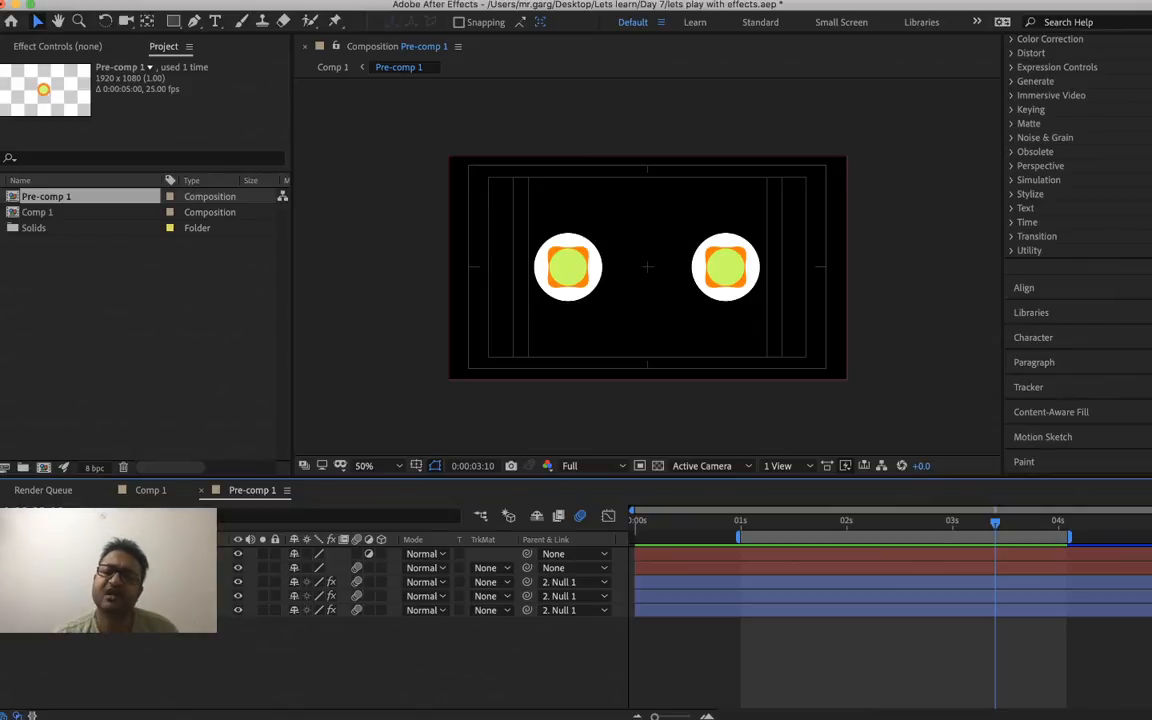
key(space)
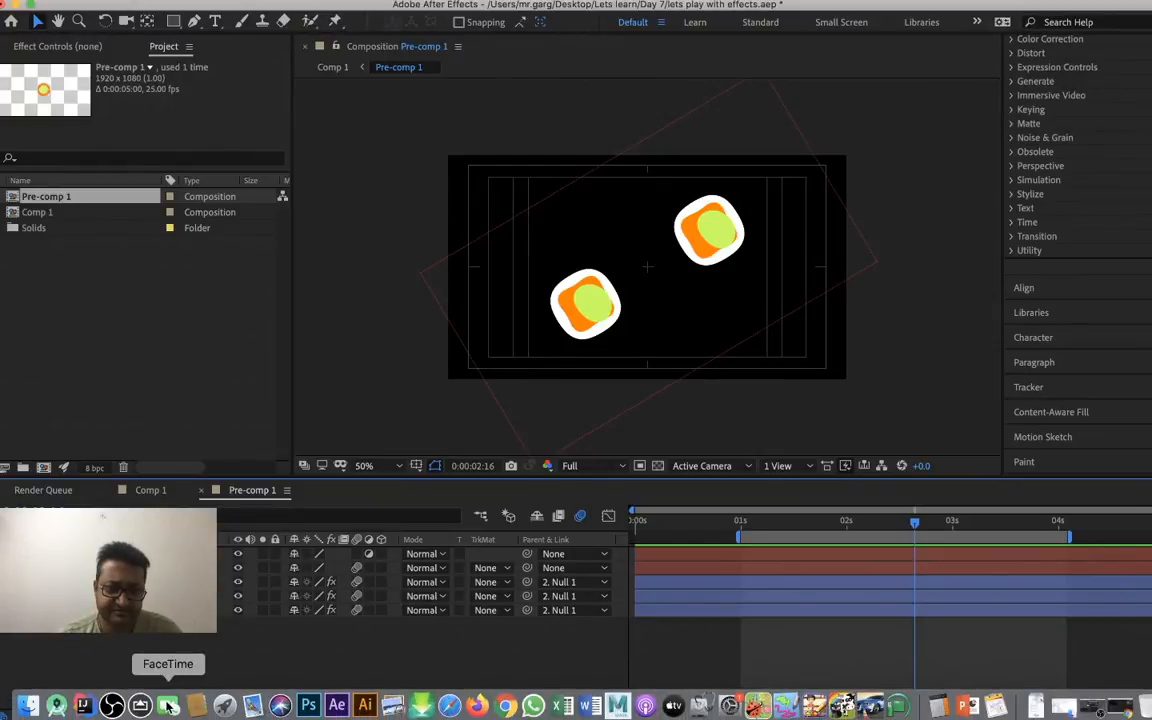
- Switch to Google Chrome
click(508, 707)
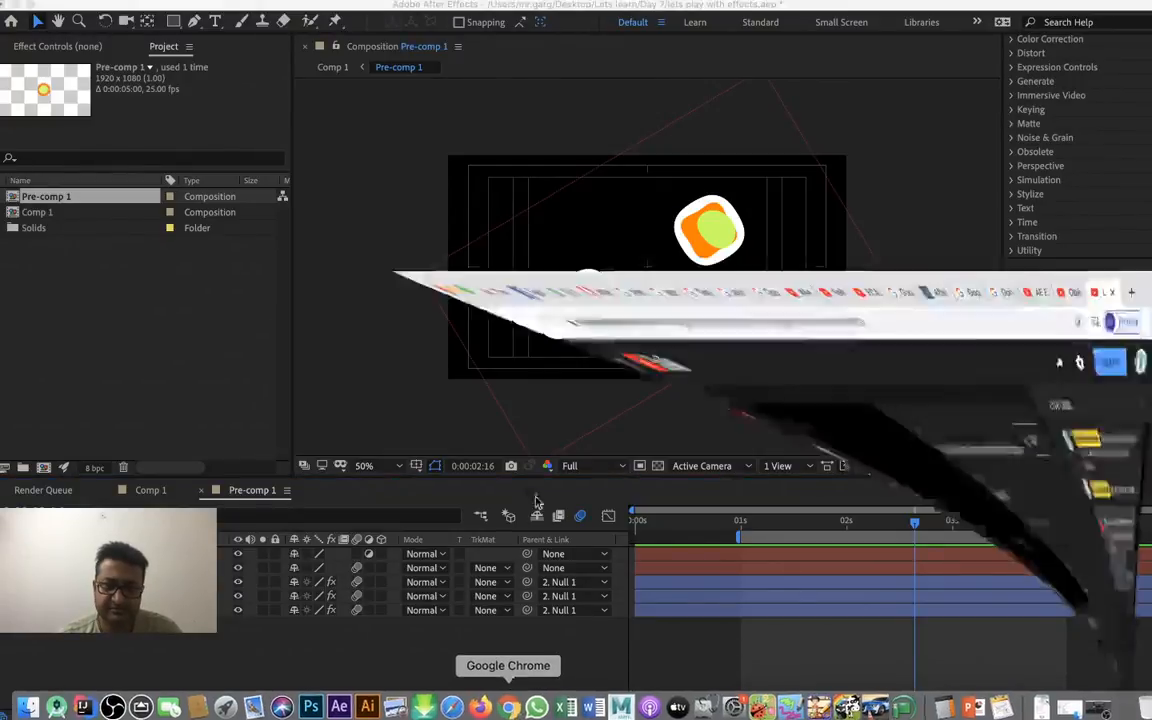